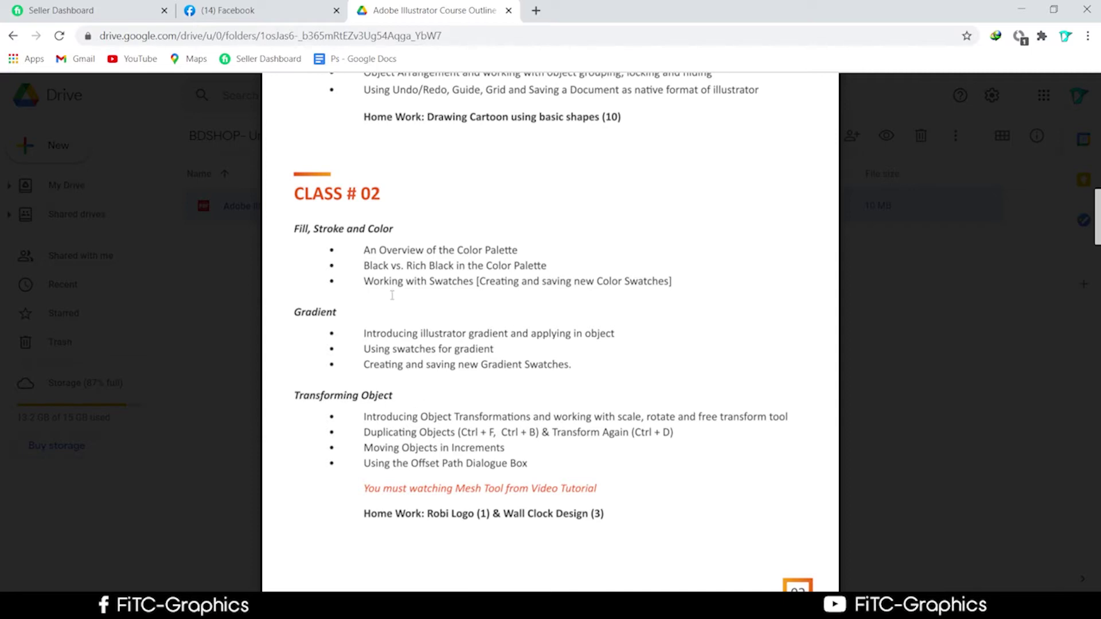
Launch Adobe Illustrator 2019 from the Start menu, then switch to the Facebook photo post tab
scroll(393, 293, "up", 1)
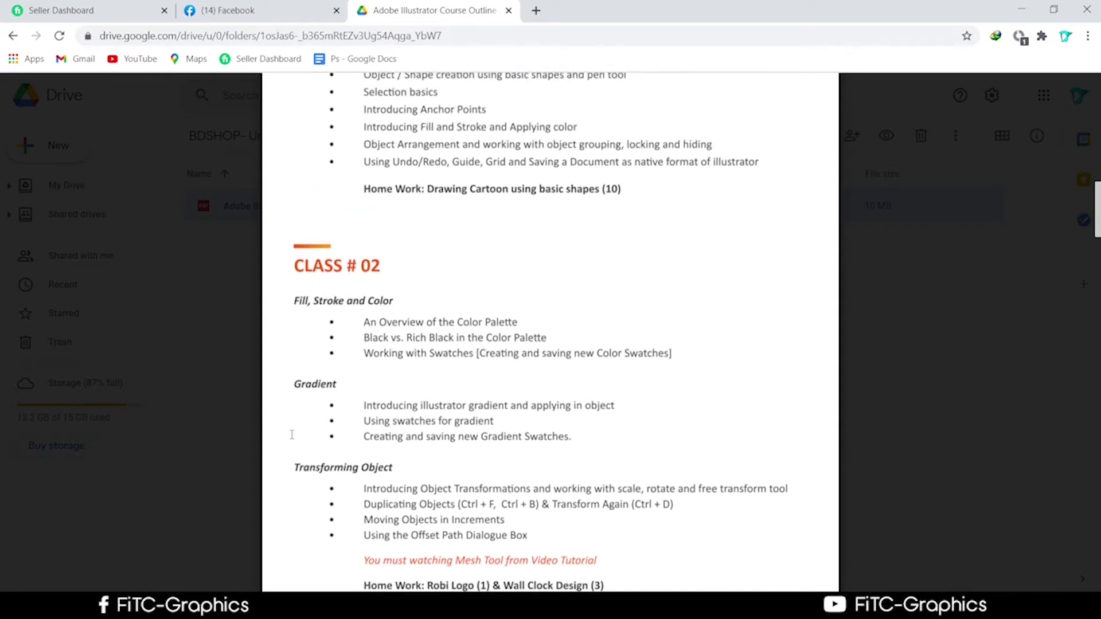
key("super")
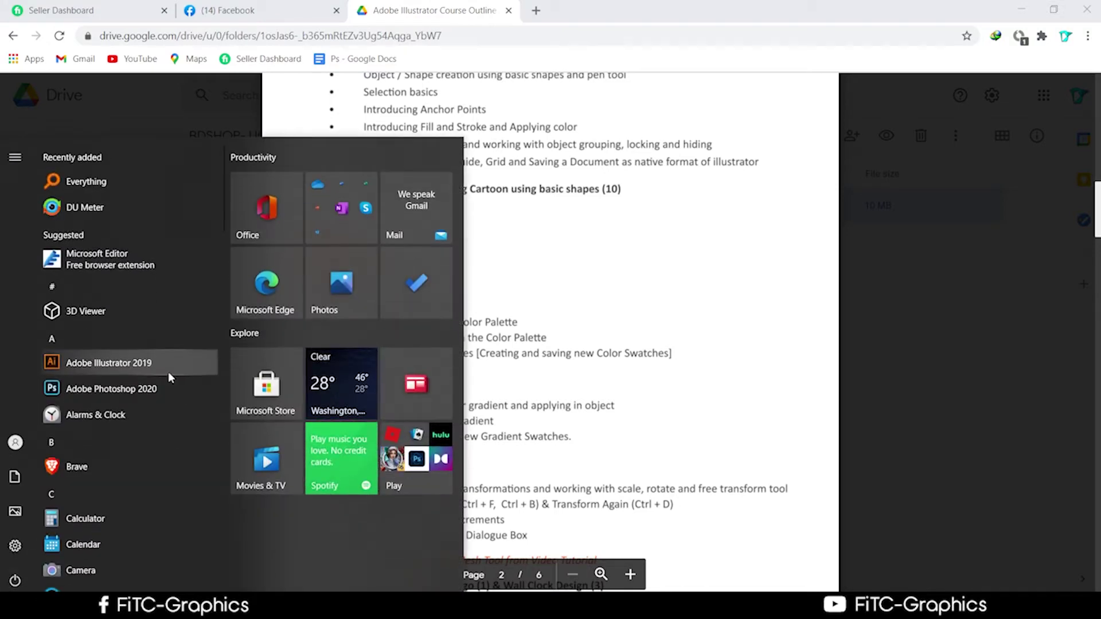
left_click(129, 367)
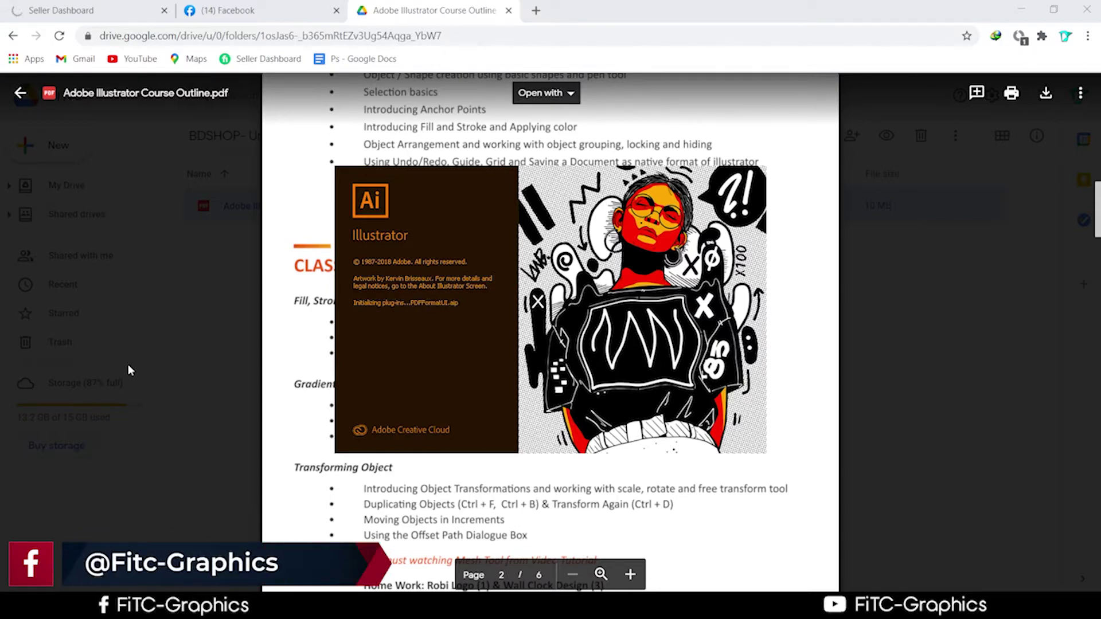
left_click(201, 7)
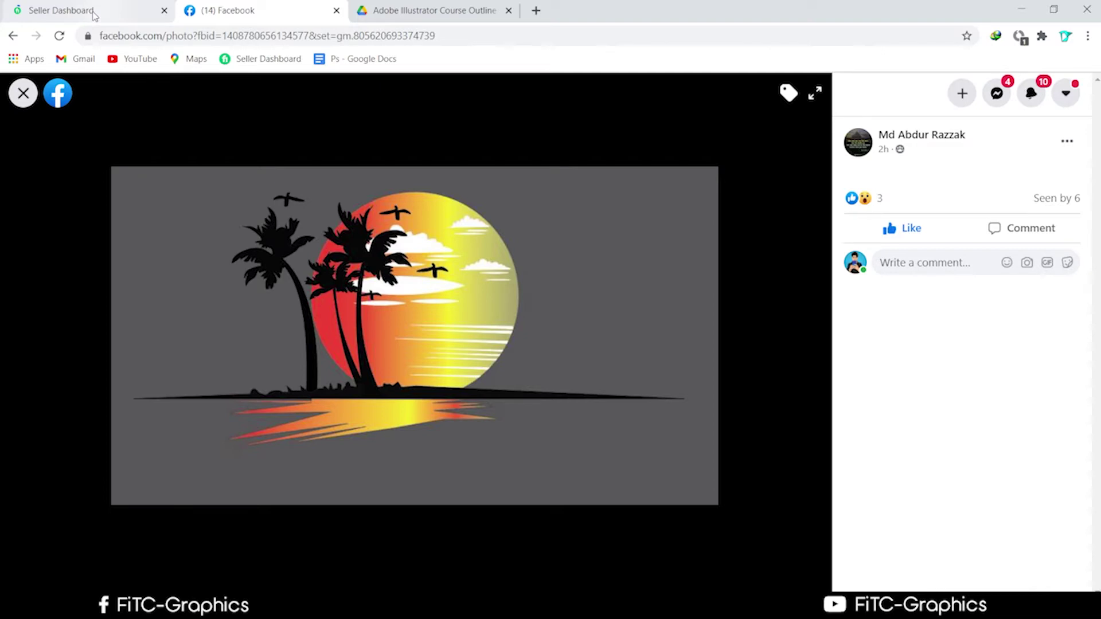
left_click(95, 15)
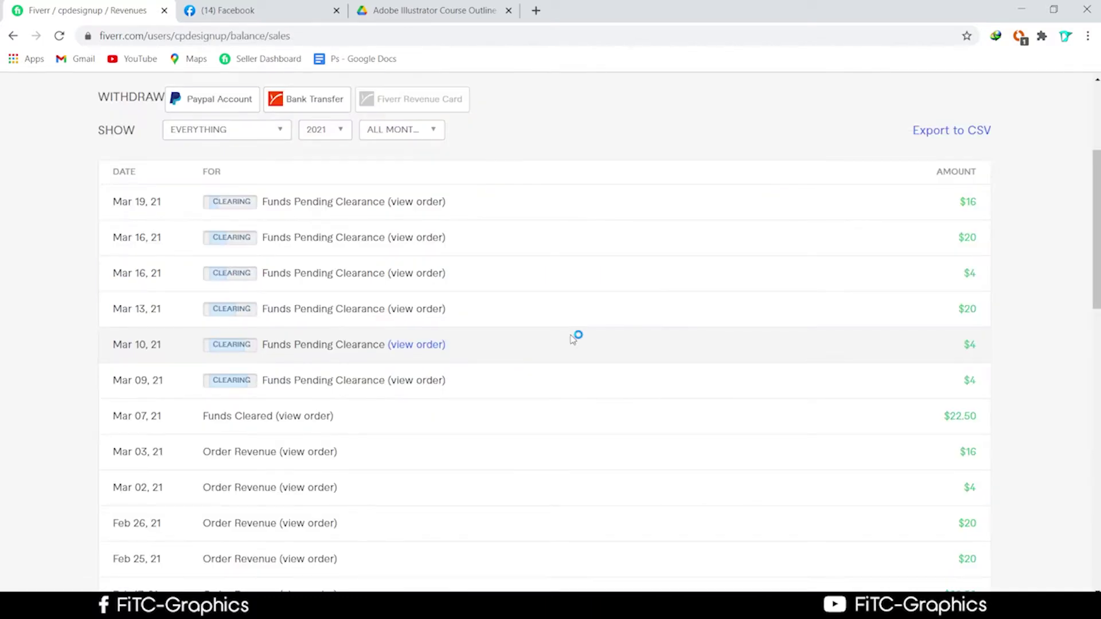
scroll(573, 338, "up", 2)
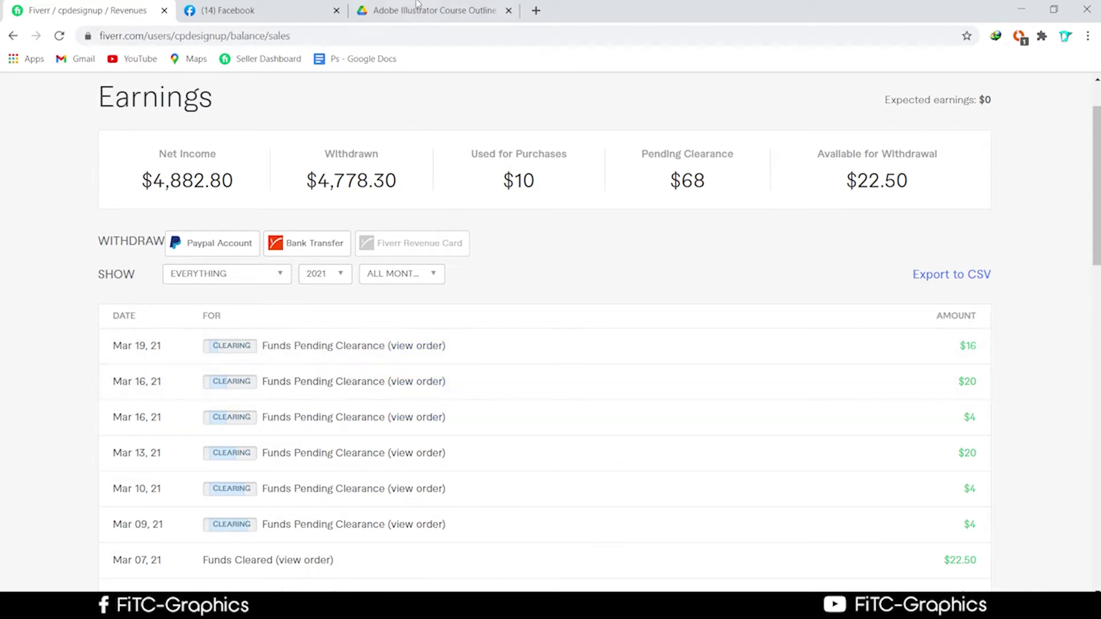
left_click(288, 4)
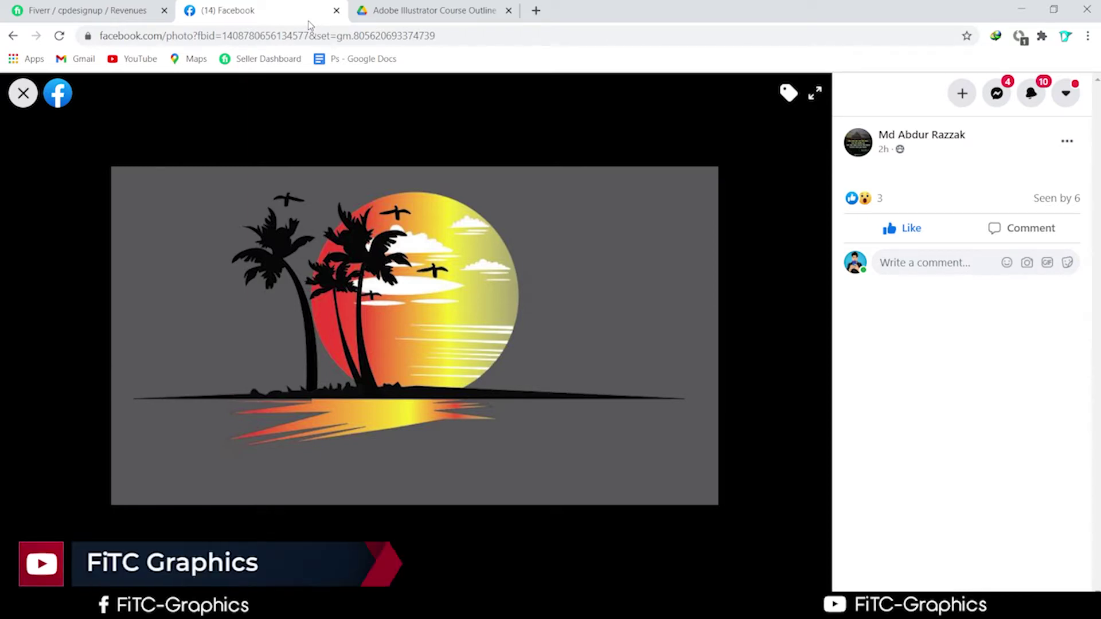
Open the course outline's Google Drive folder in a new browser tab
left_click(423, 17)
left_click(536, 10)
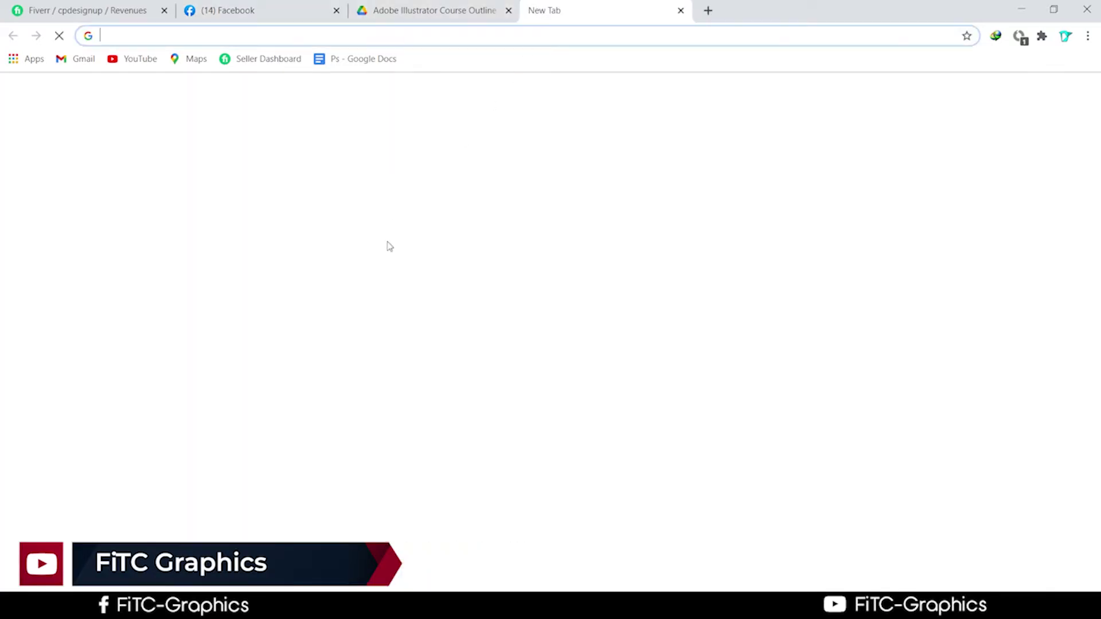
left_click(462, 302)
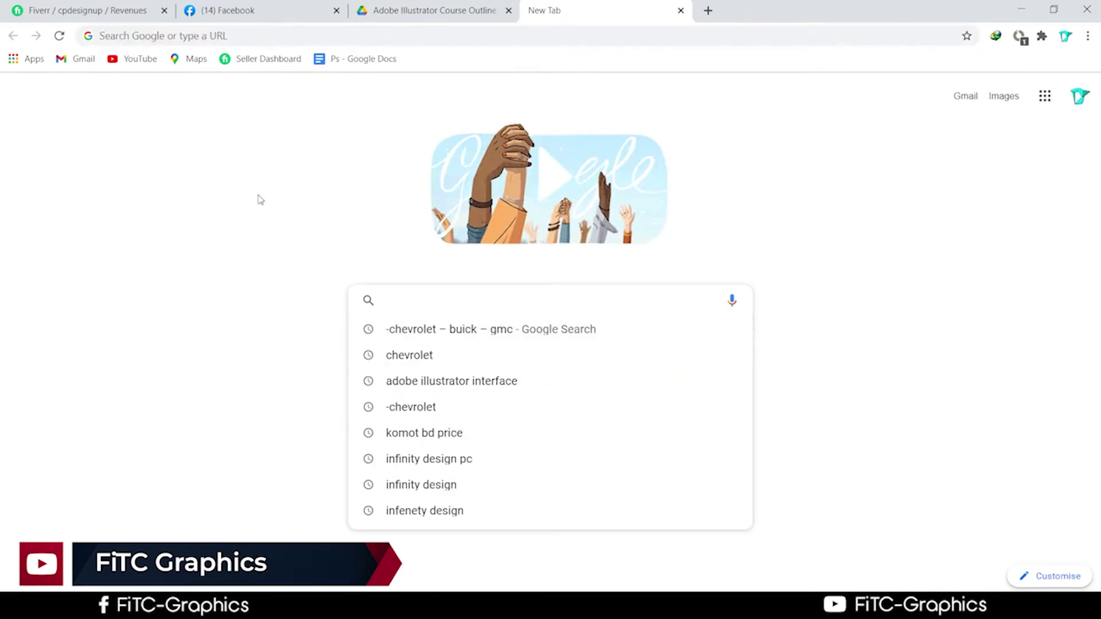
left_click(414, 8)
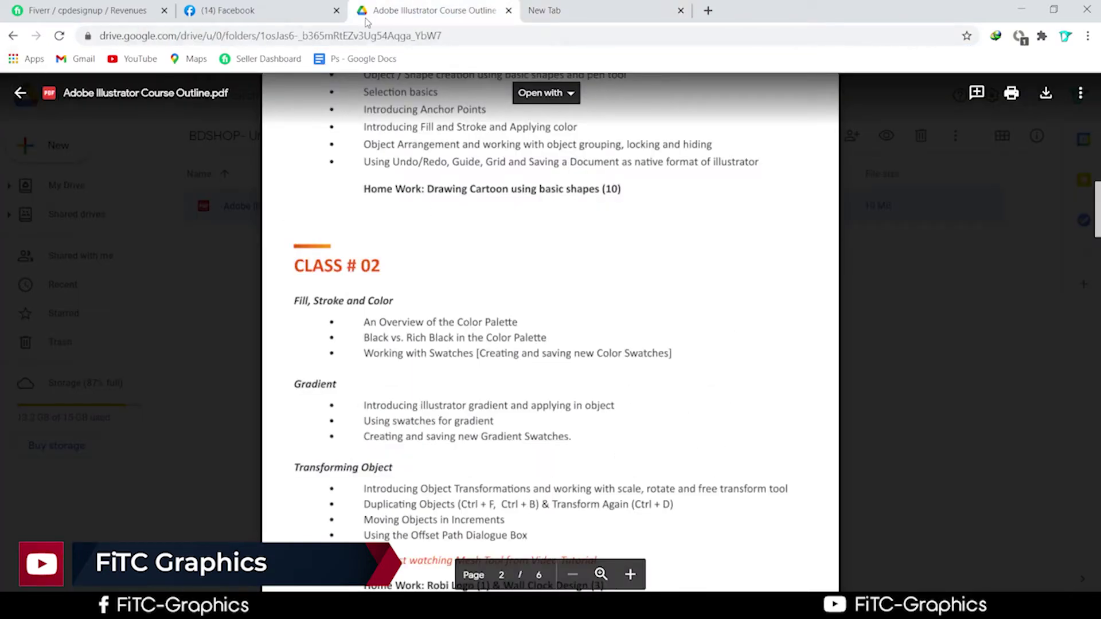
left_click(314, 38)
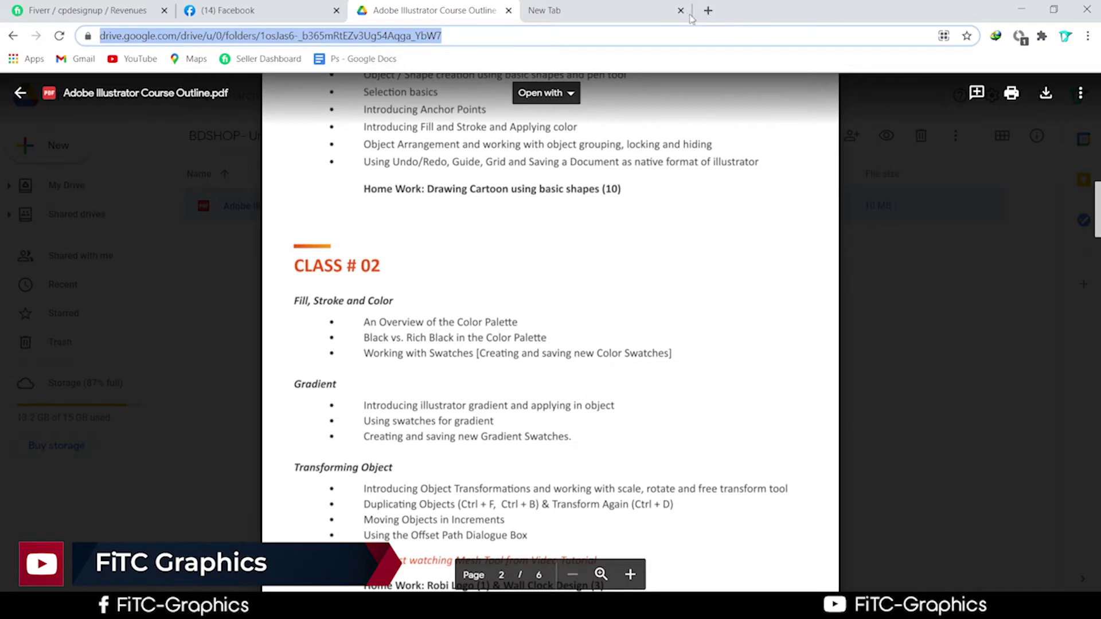
left_click_drag(691, 17, 692, 15)
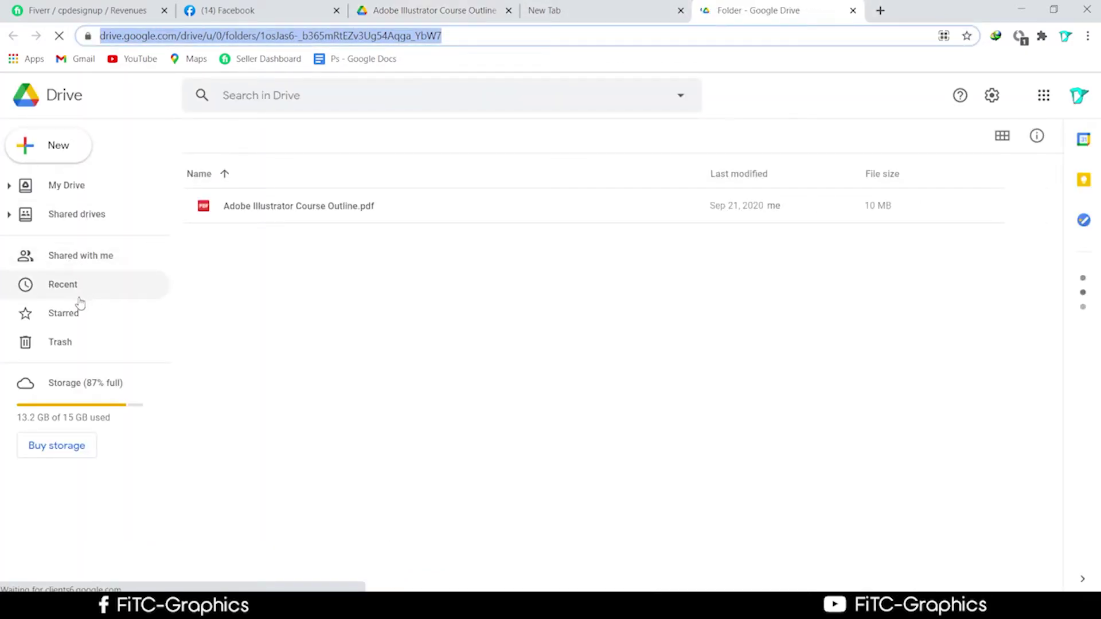
Open My Drive's 2nd Batch folder and preview the Photoshop Interface -2nd Batch document
left_click(88, 386)
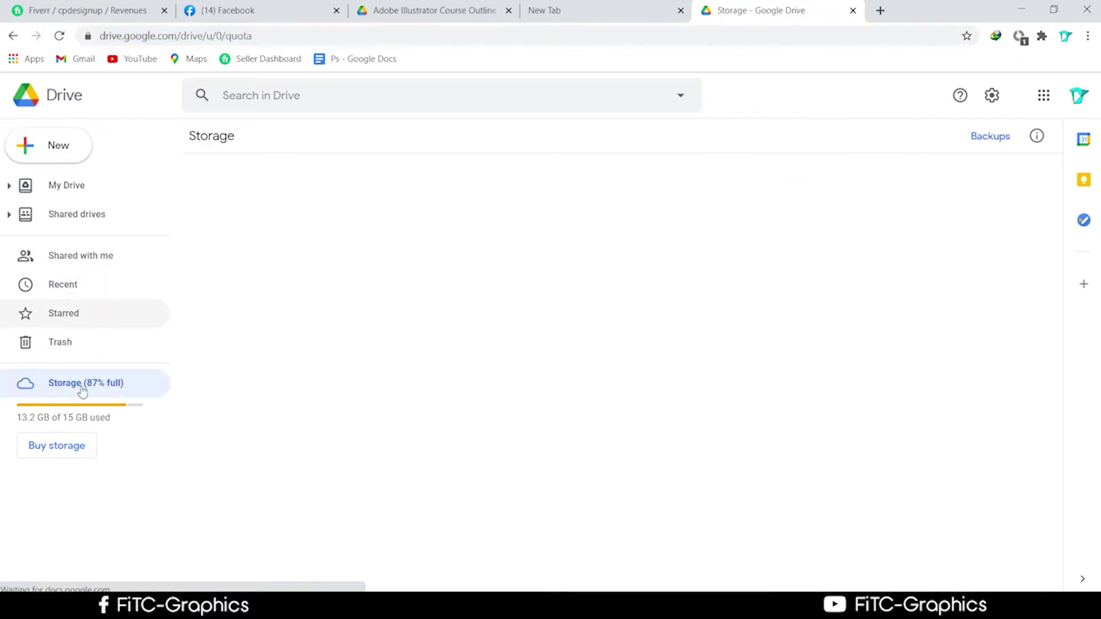
left_click(67, 185)
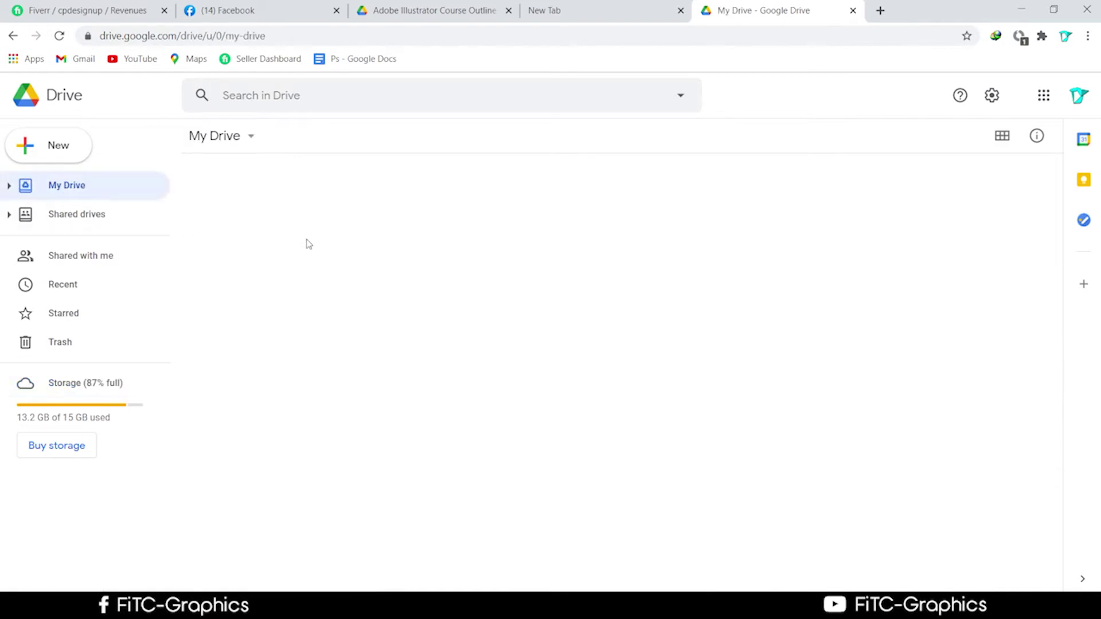
scroll(410, 330, "down", 3)
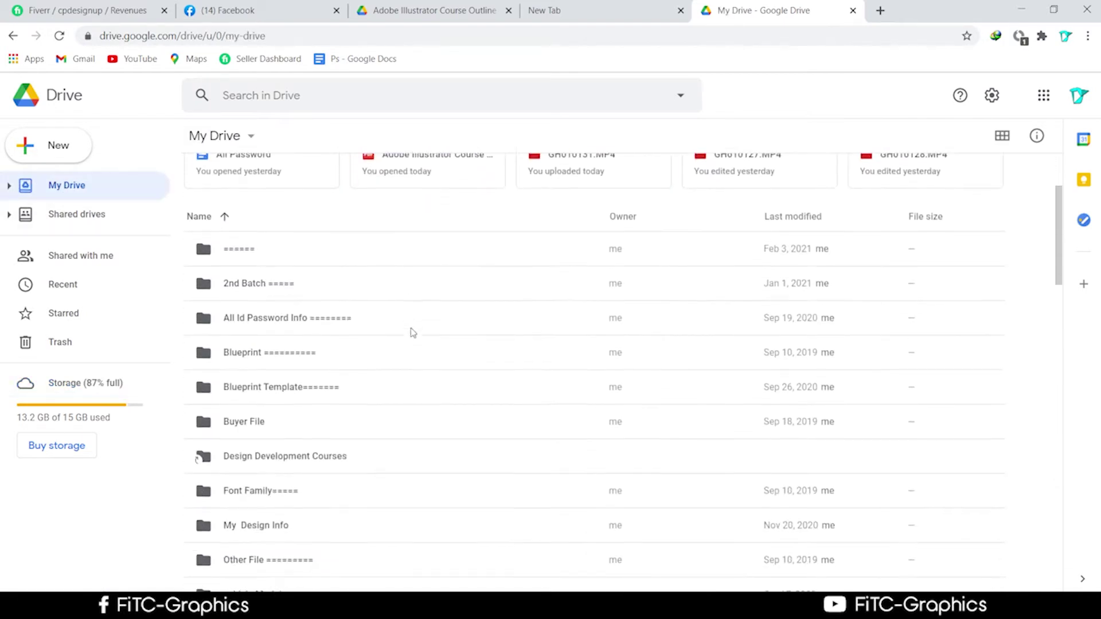
left_click(264, 282)
double_click(271, 289)
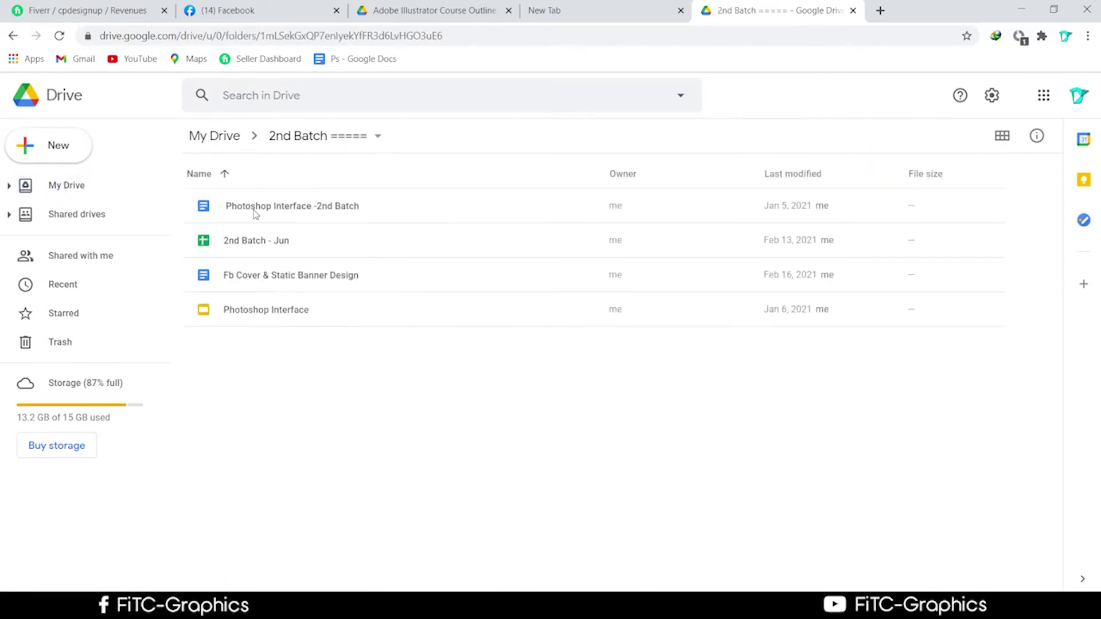
left_click(269, 244)
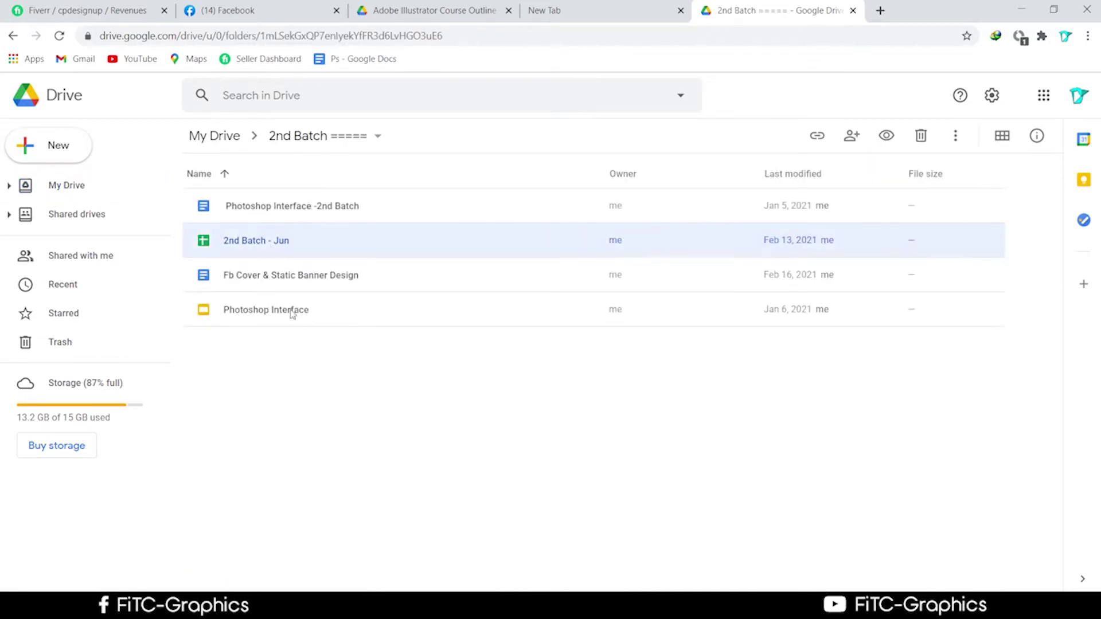
left_click(265, 219)
double_click(267, 224)
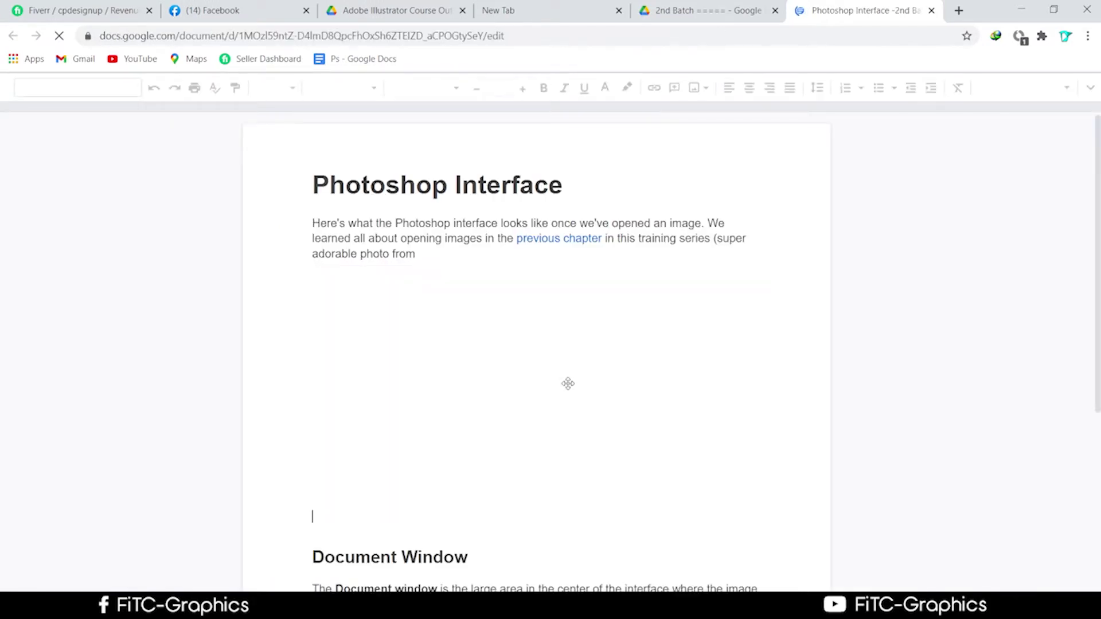
left_click(679, 20)
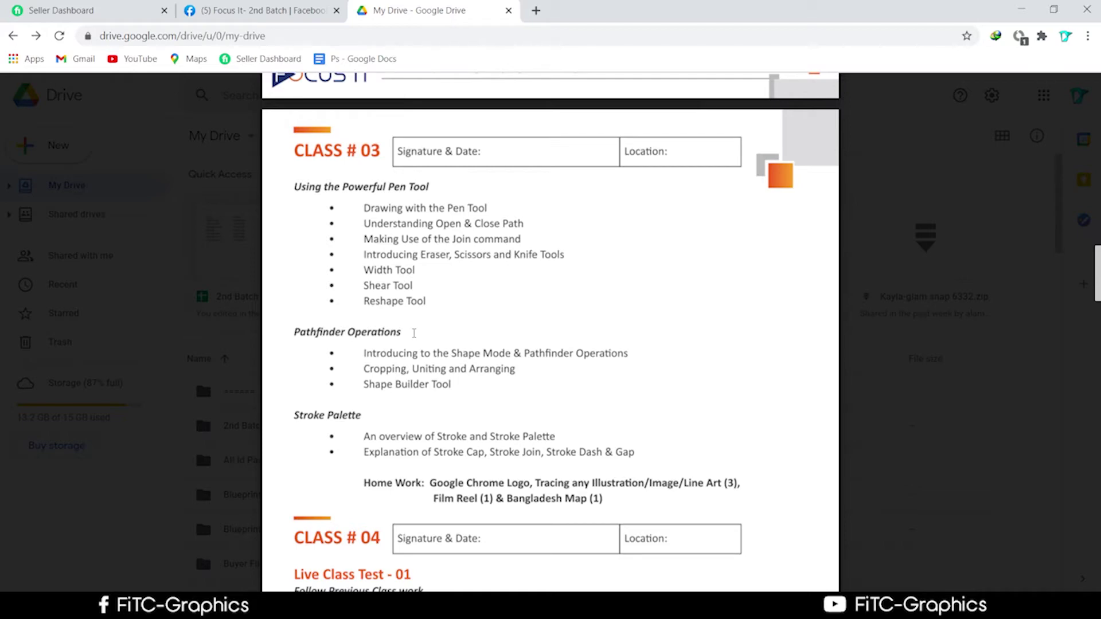
Restore the browser window and cancel Illustrator's crash notice
left_click_drag(715, 17, 702, 241)
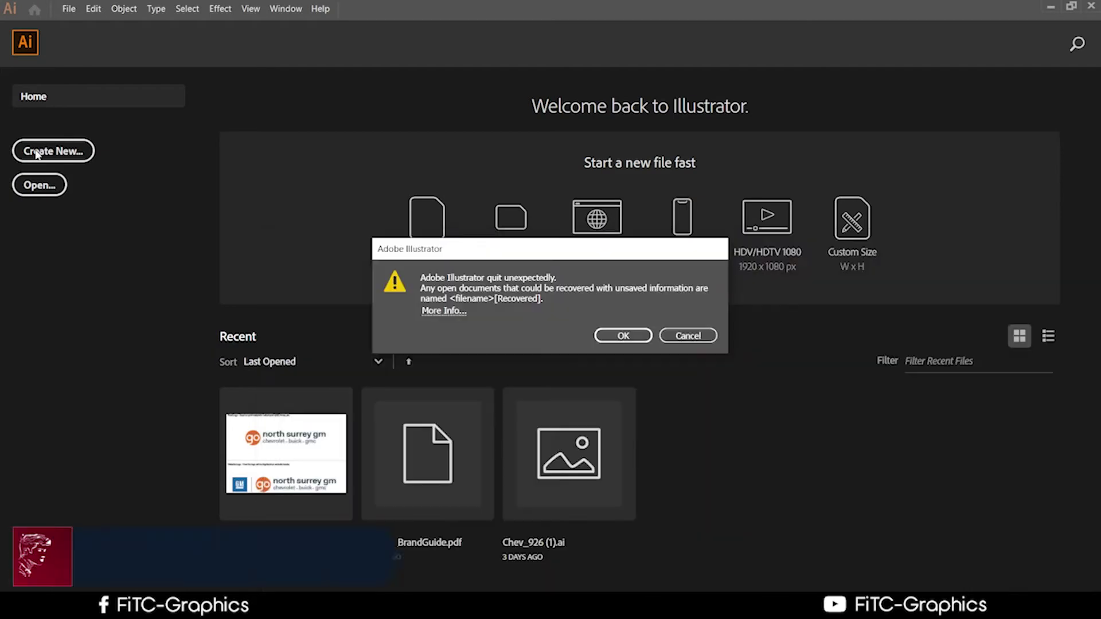
left_click(667, 338)
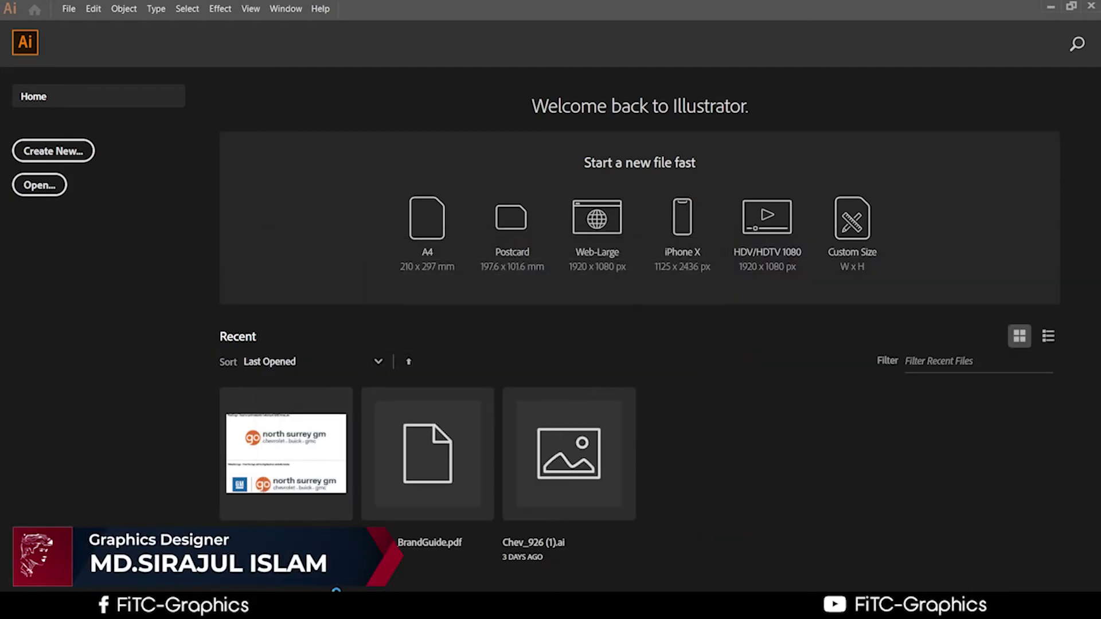
key("alt+Tab")
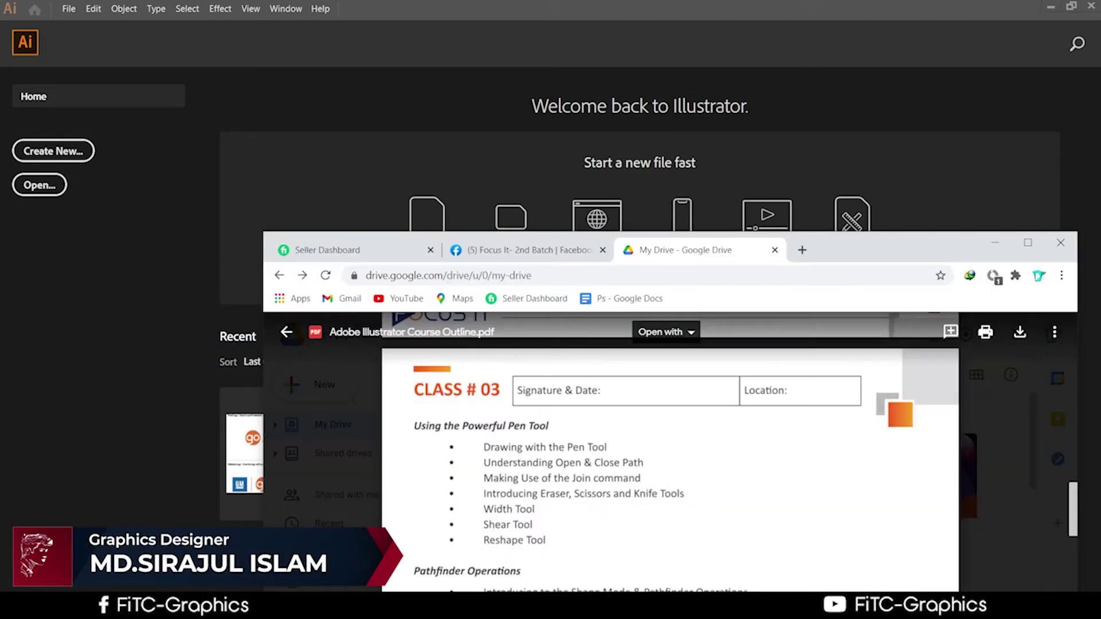
Scroll through the course outline PDF and float its window over Illustrator's Home screen
left_click_drag(955, 242, 975, 78)
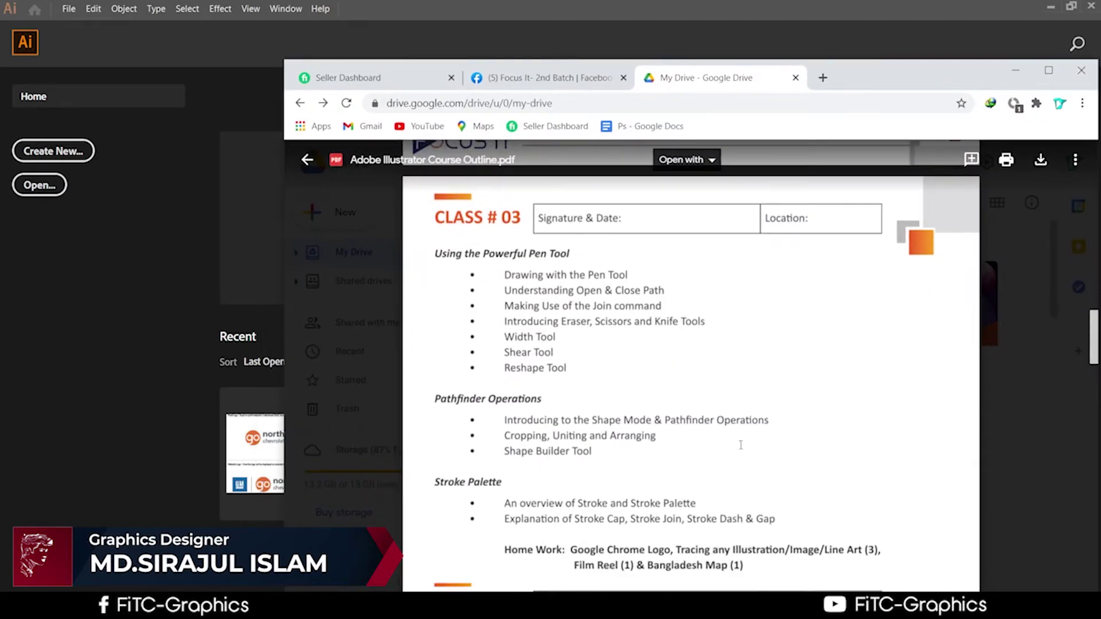
scroll(741, 480, "down", 5)
scroll(741, 480, "up", 1)
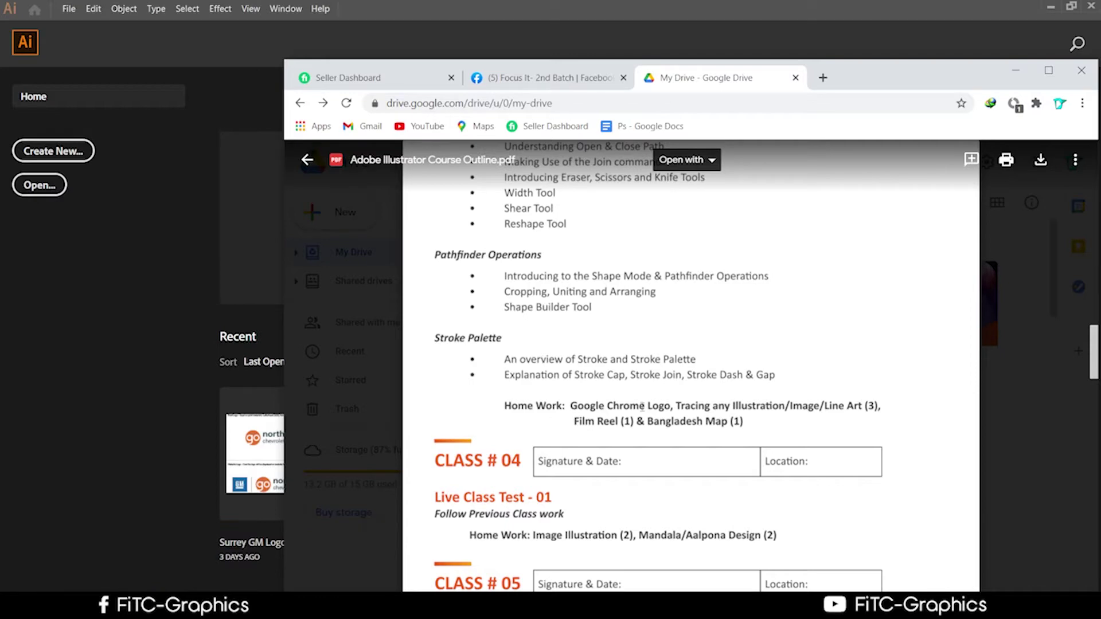
scroll(721, 406, "up", 5)
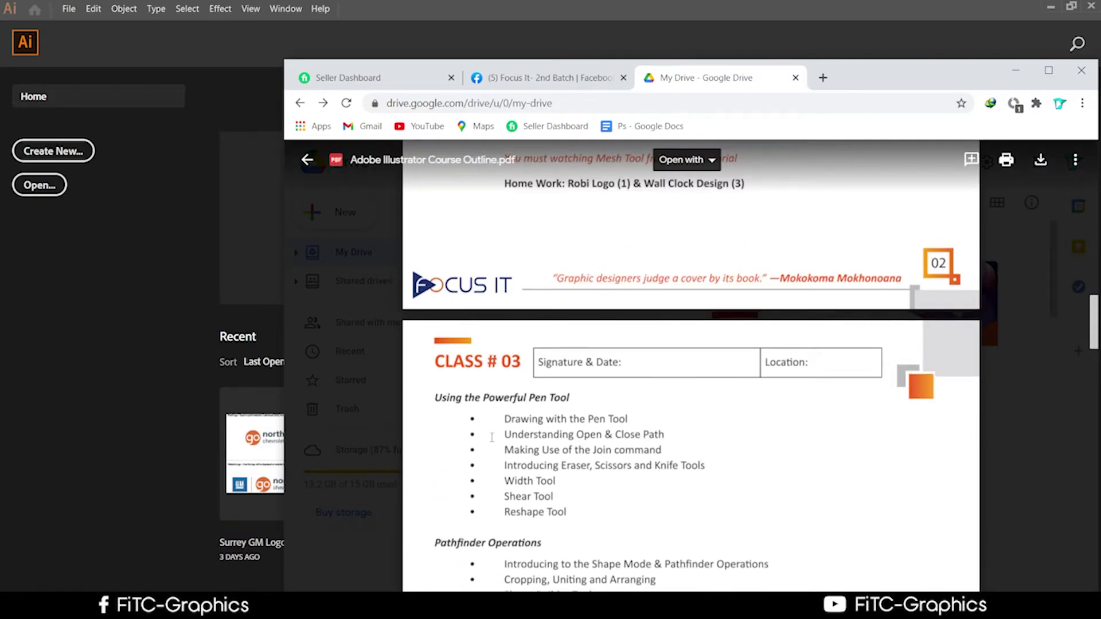
scroll(515, 494, "down", 5)
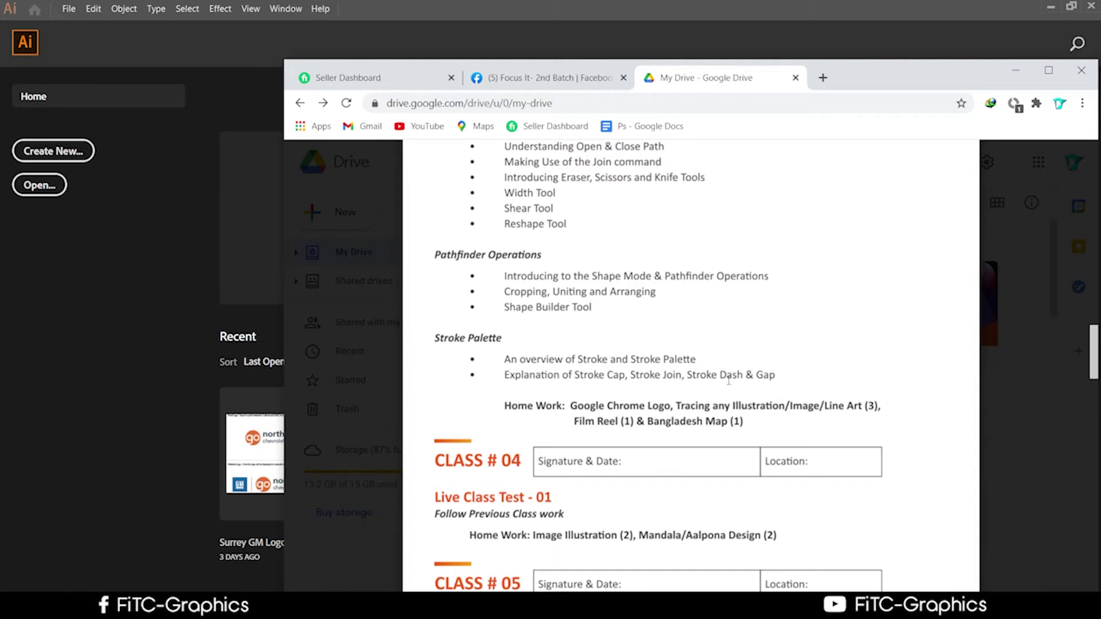
scroll(567, 411, "up", 4)
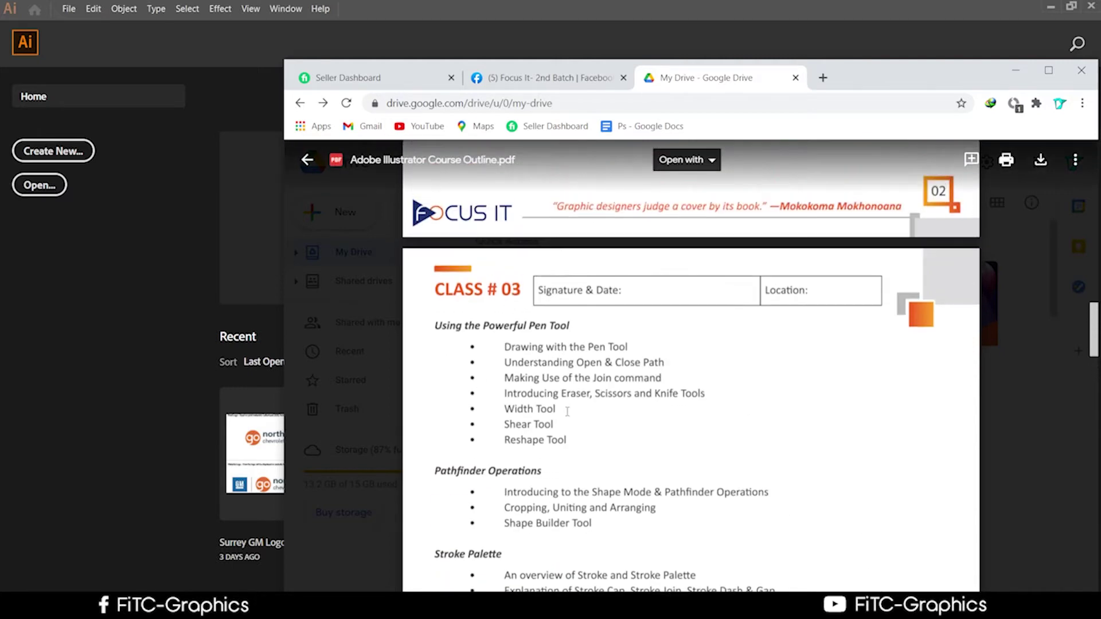
scroll(567, 412, "down", 1)
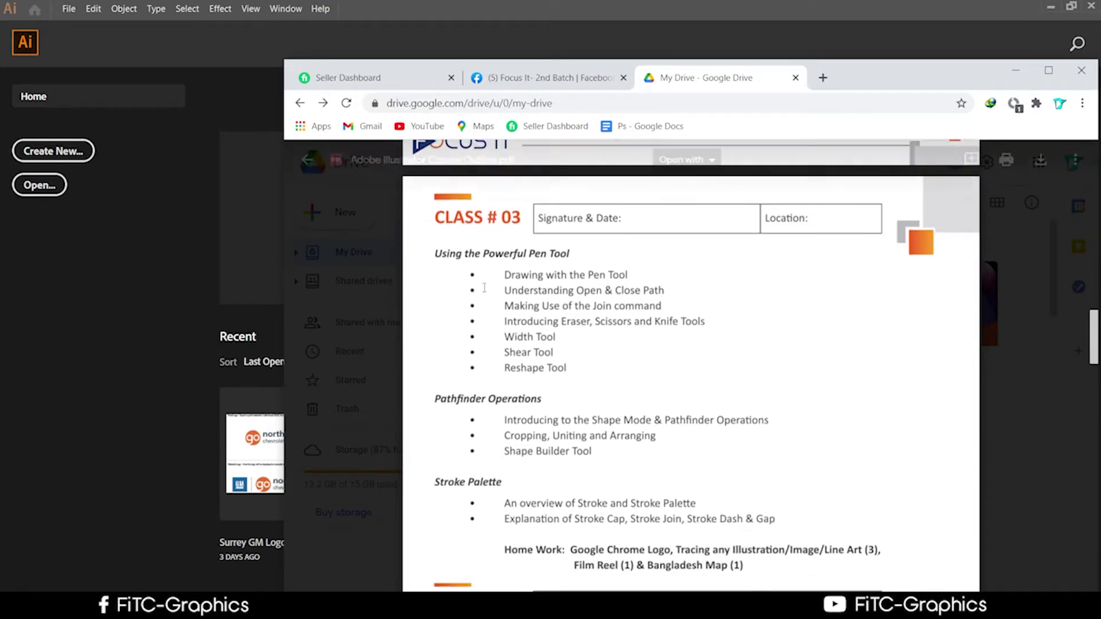
scroll(522, 381, "down", 2)
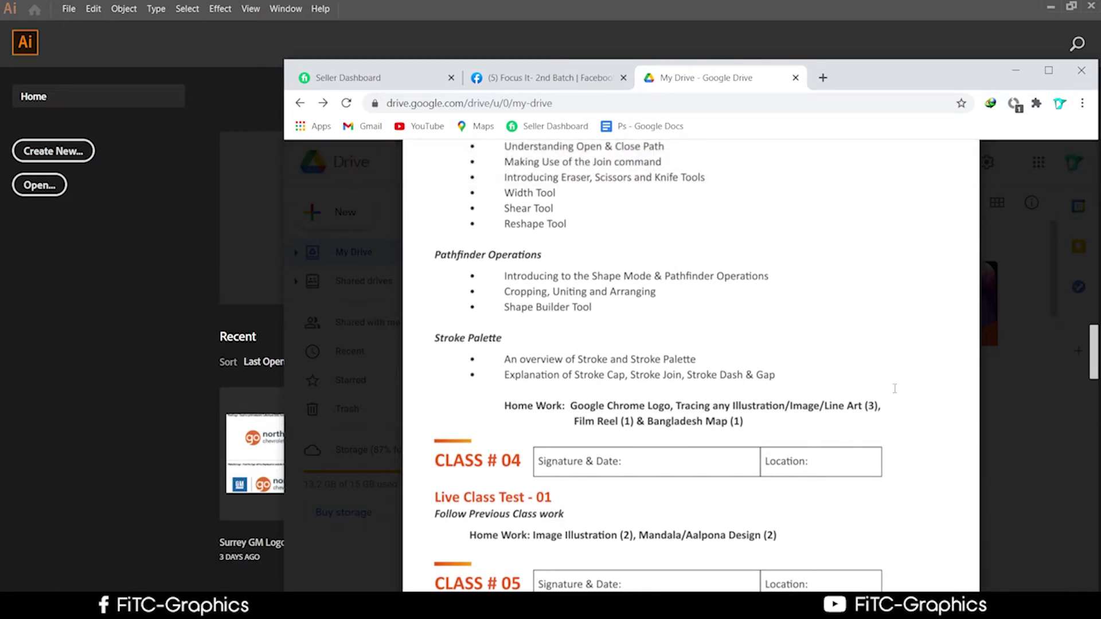
scroll(655, 325, "up", 5)
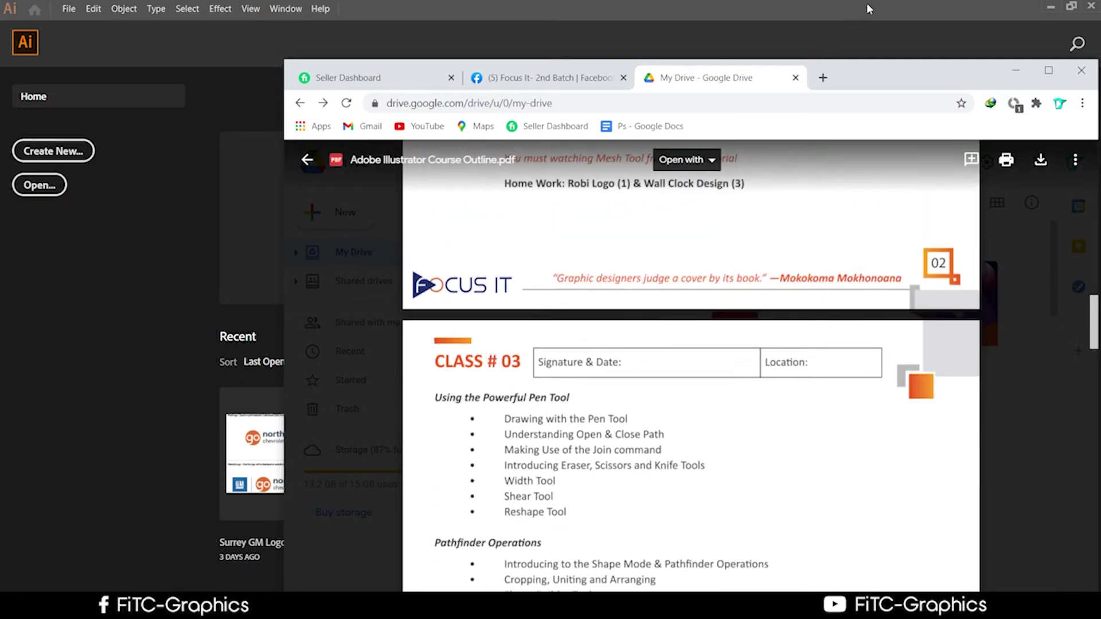
left_click_drag(878, 67, 844, 39)
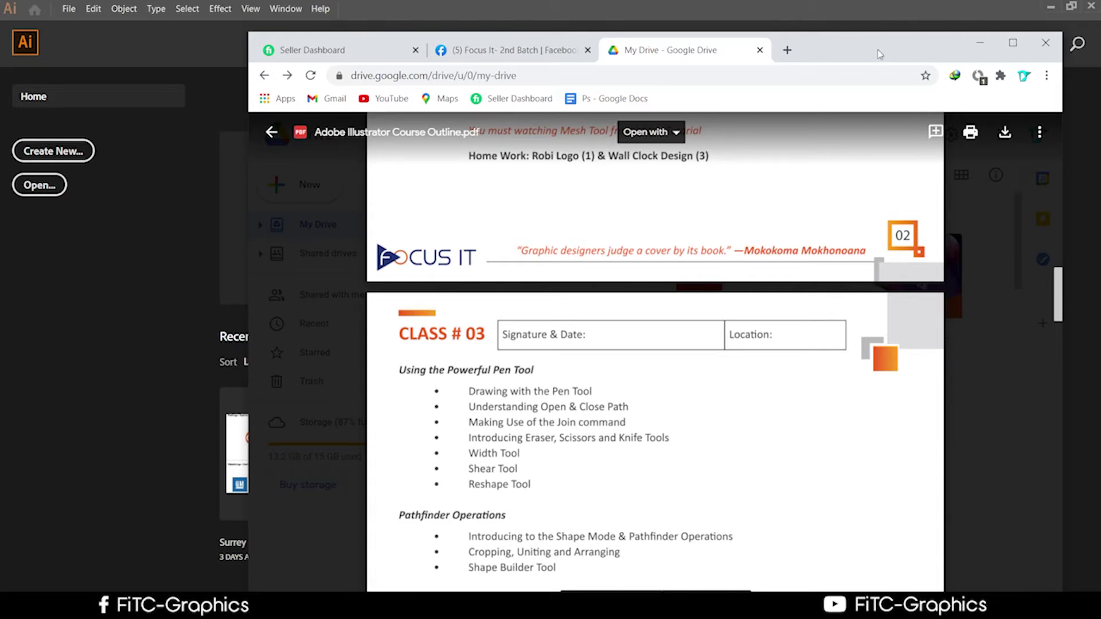
left_click_drag(878, 49, 707, 453)
Create a Letter print document with Color Mode set to RGB Color
left_click(69, 9)
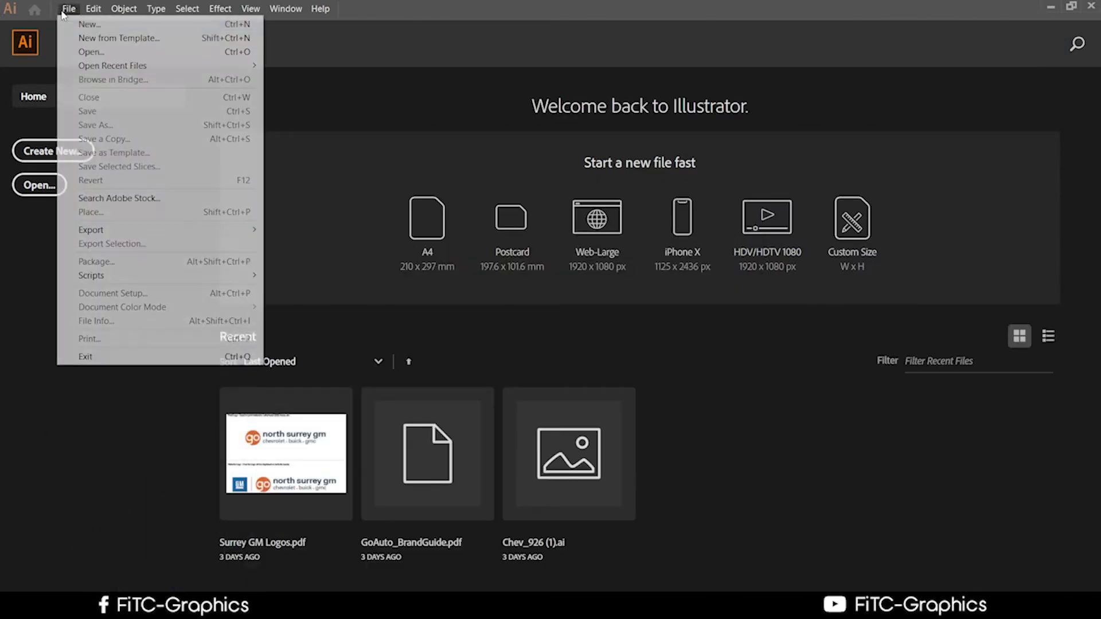
left_click(89, 24)
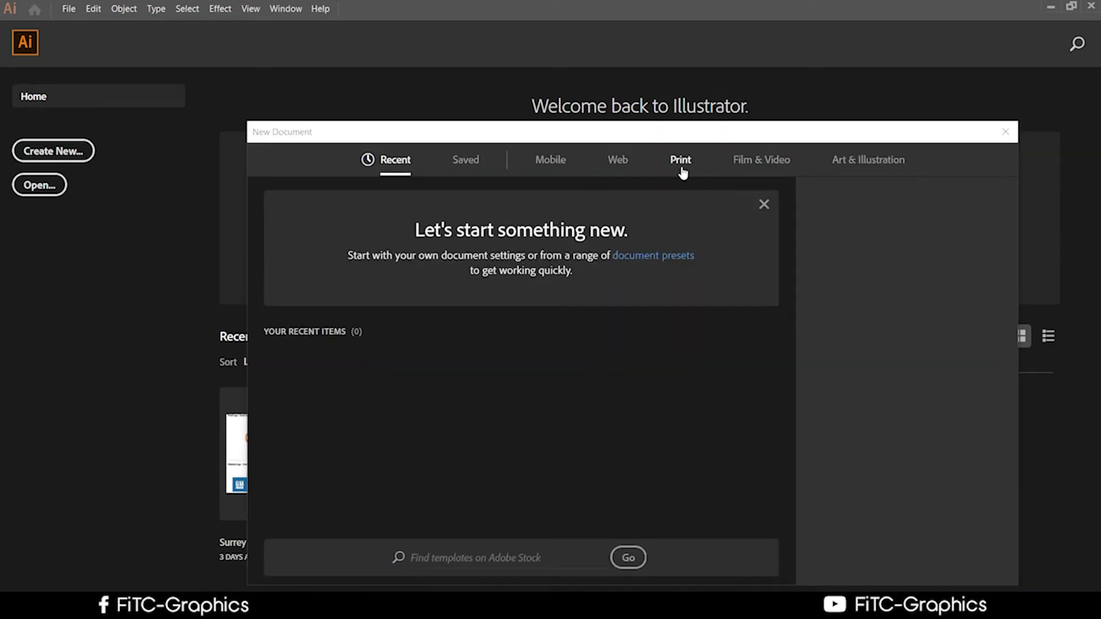
left_click(683, 166)
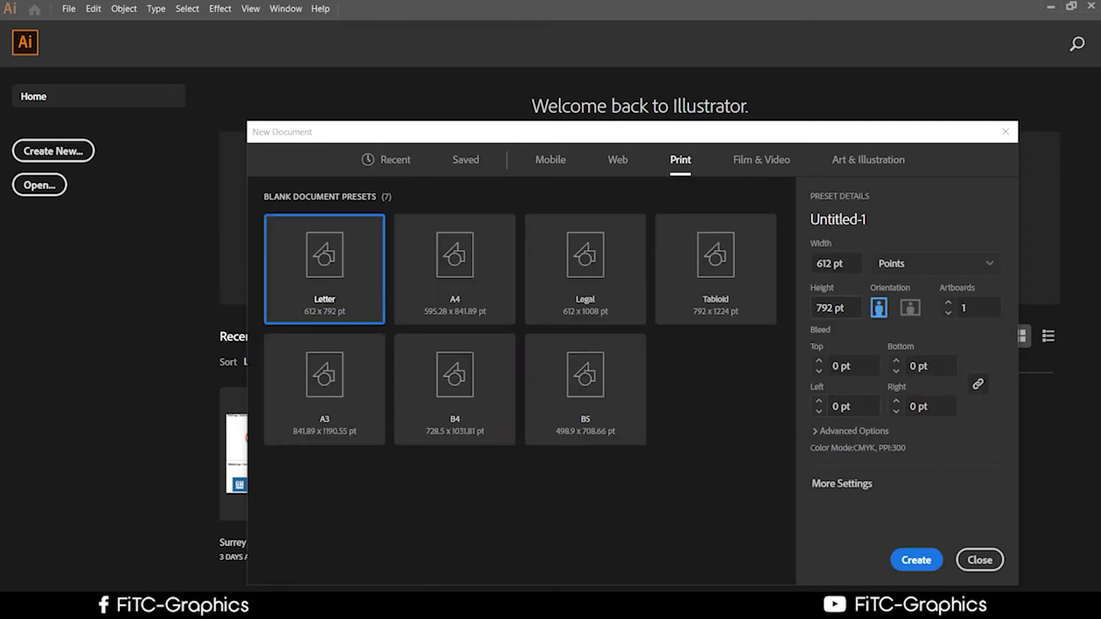
left_click(860, 431)
left_click(883, 399)
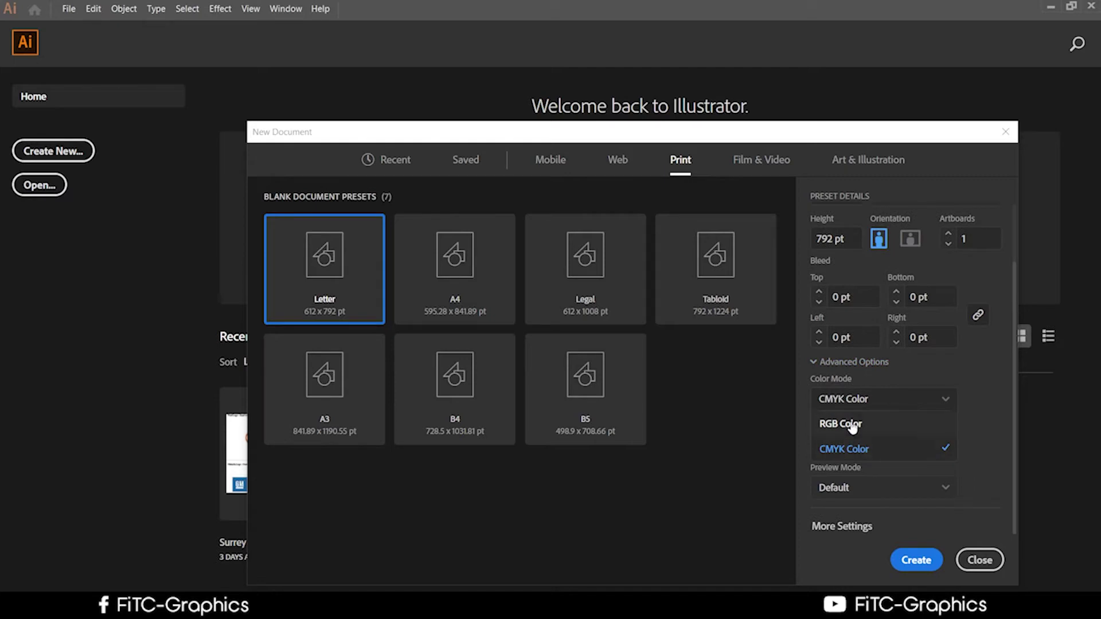
left_click(845, 424)
left_click(910, 569)
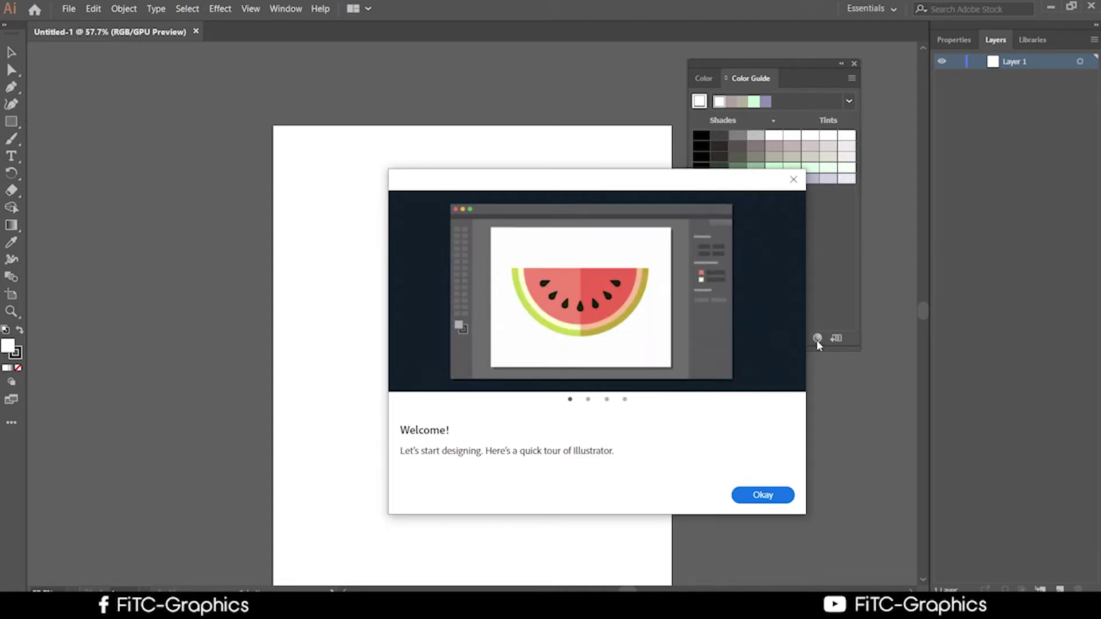
Dismiss the Welcome tour and select the Pen tool
left_click(769, 501)
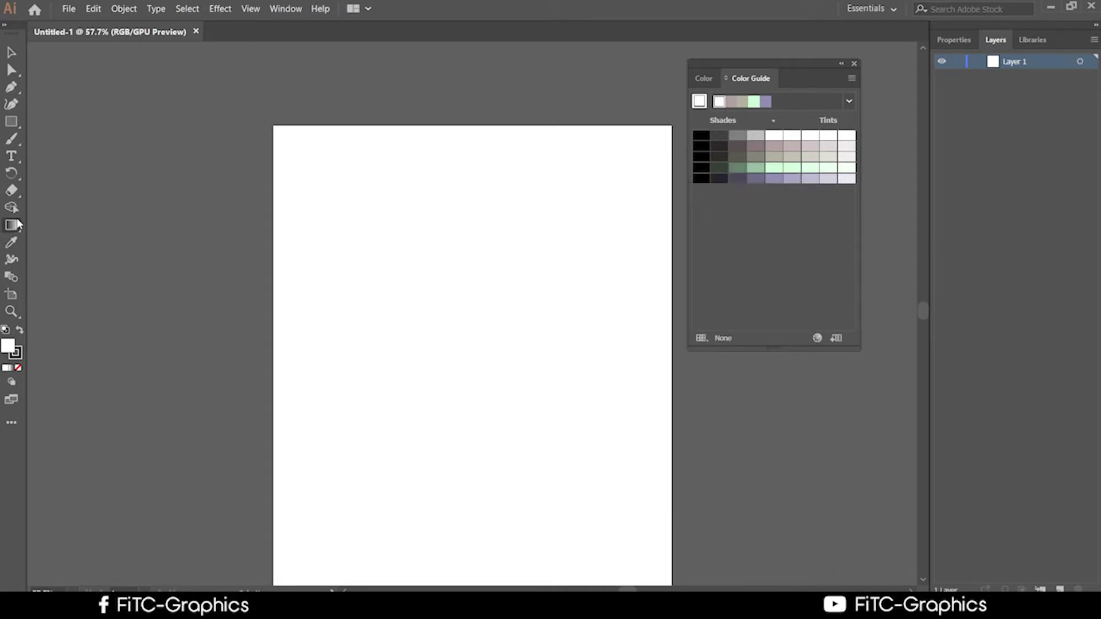
left_click(12, 87)
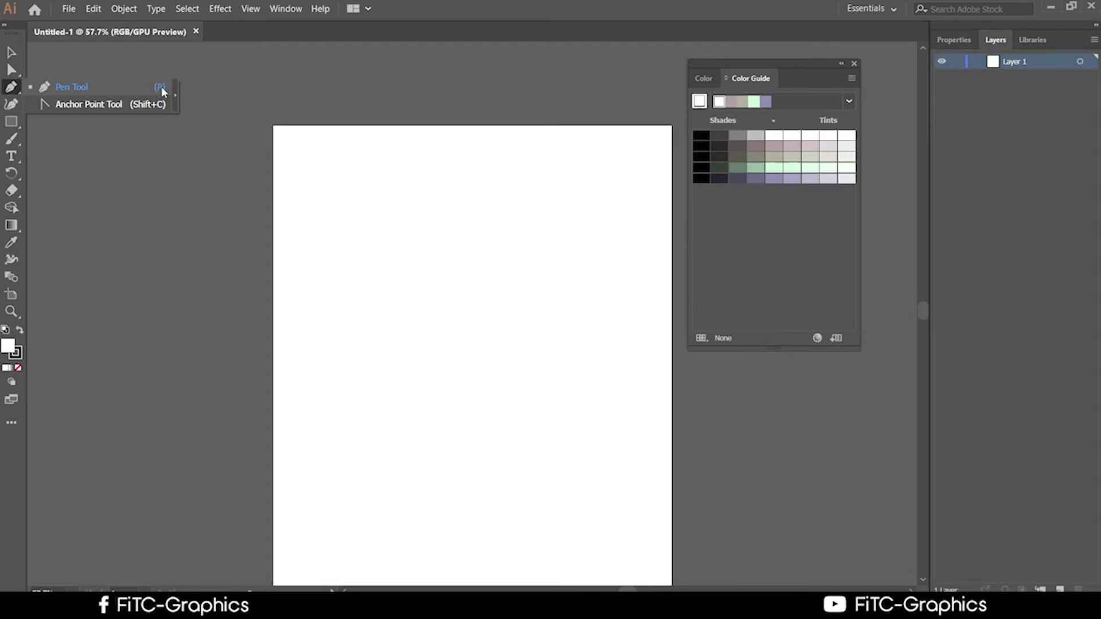
key("v")
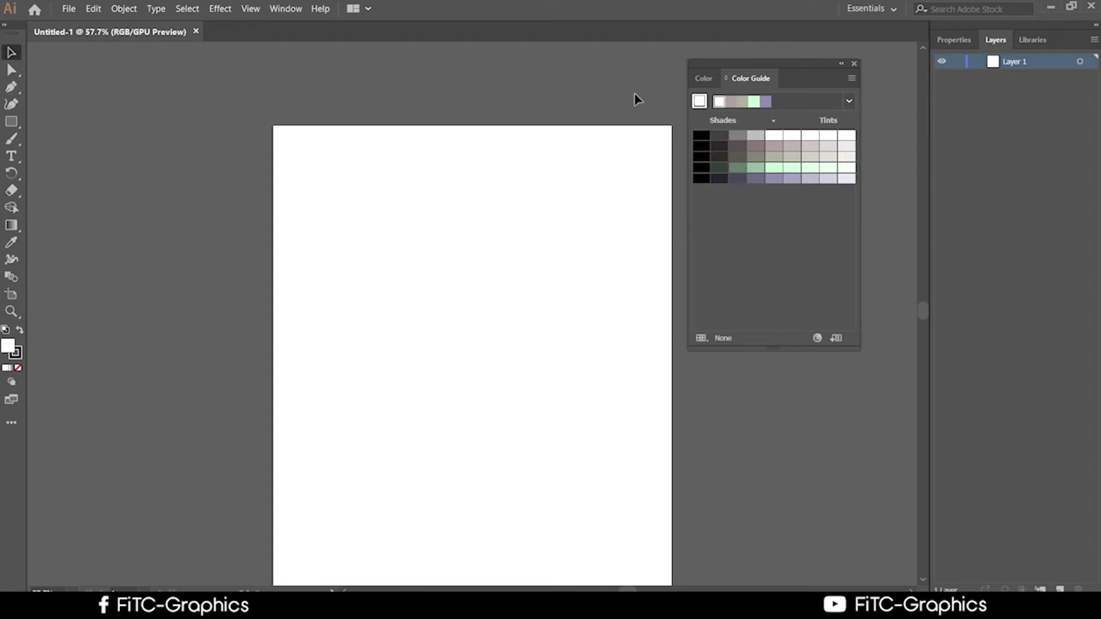
scroll(638, 98, "up", 1)
key("p")
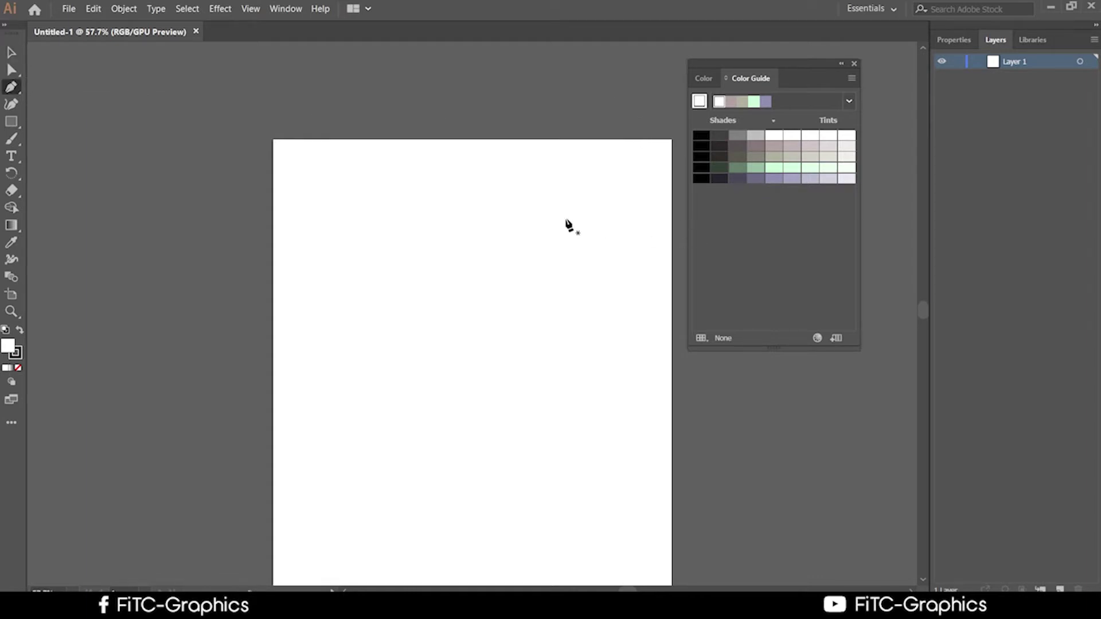
left_click(11, 121)
key("p")
Draw a closed triangle path from three Pen anchor points
left_click(322, 174)
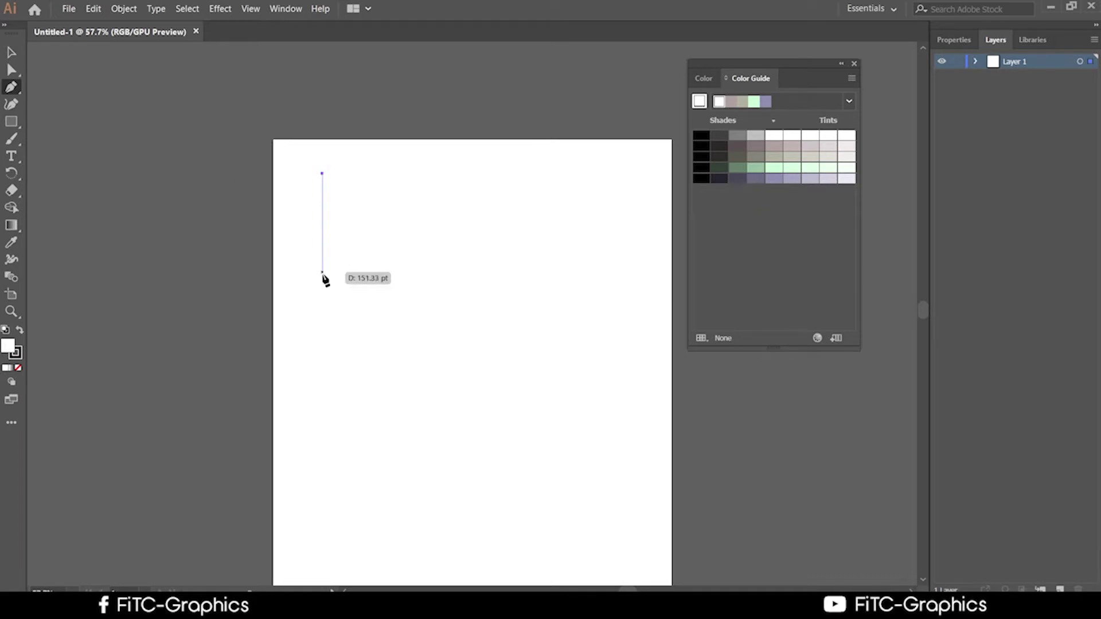
left_click(319, 277)
left_click(527, 312)
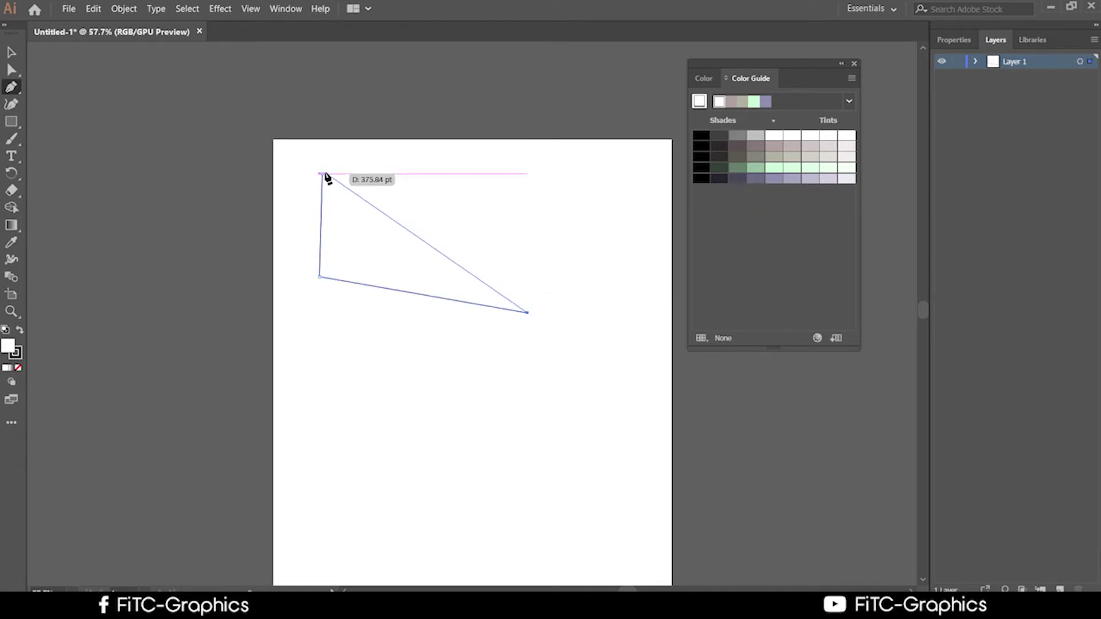
left_click(323, 174)
scroll(461, 204, "down", 1)
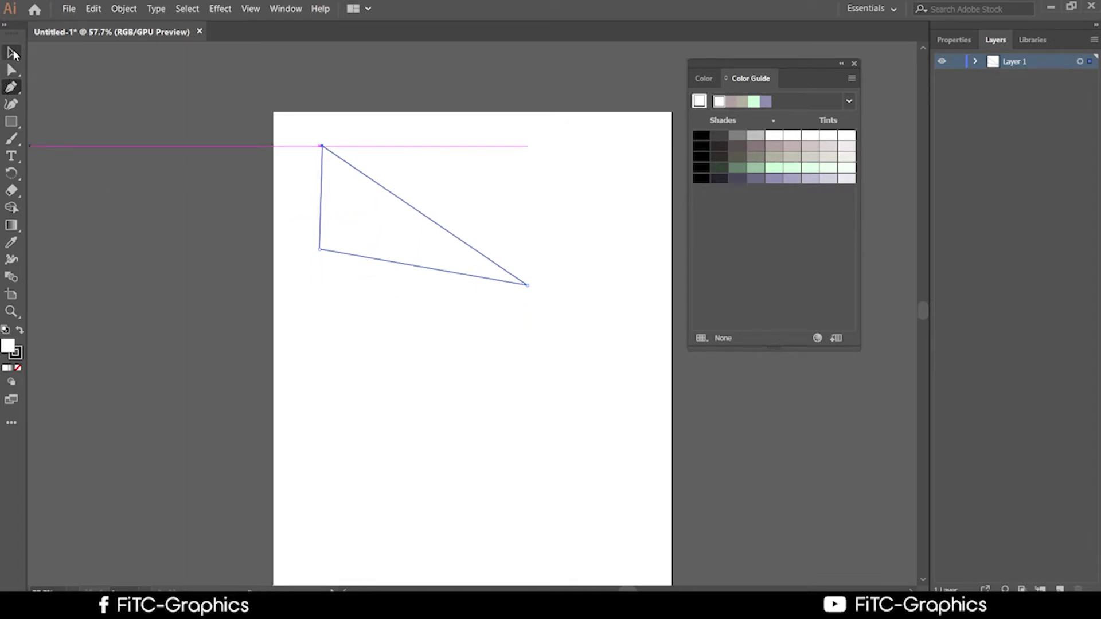
left_click(13, 53)
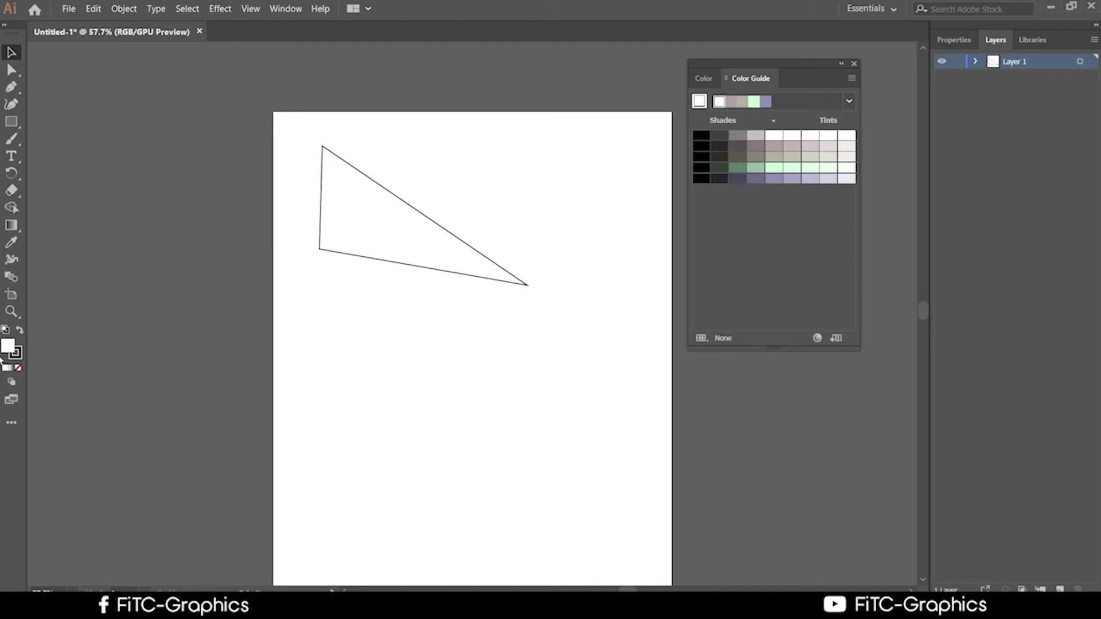
Show the transparency grid, move the triangle right, set its fill to None, then minimize Illustrator
key("ctrl+shift+d")
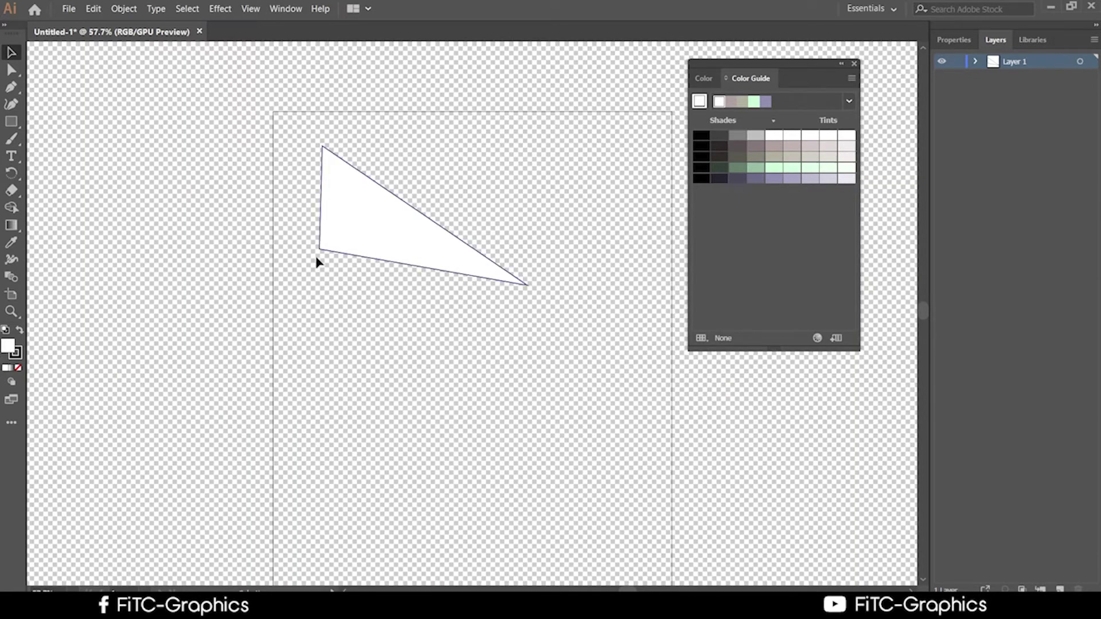
left_click_drag(386, 237, 463, 290)
left_click(508, 412)
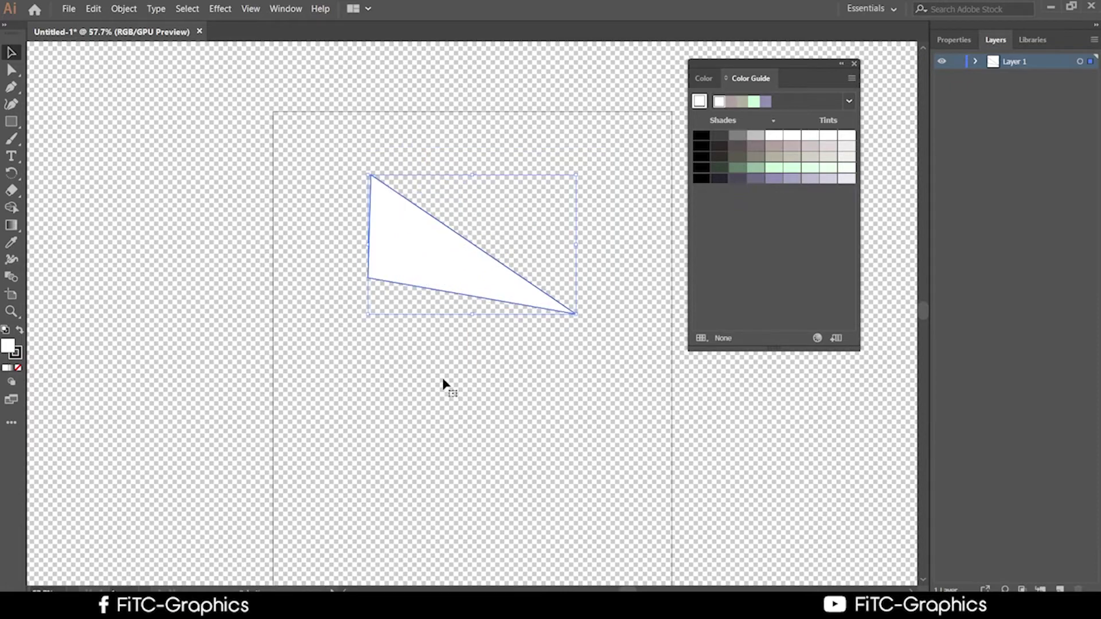
left_click(19, 368)
left_click(381, 445)
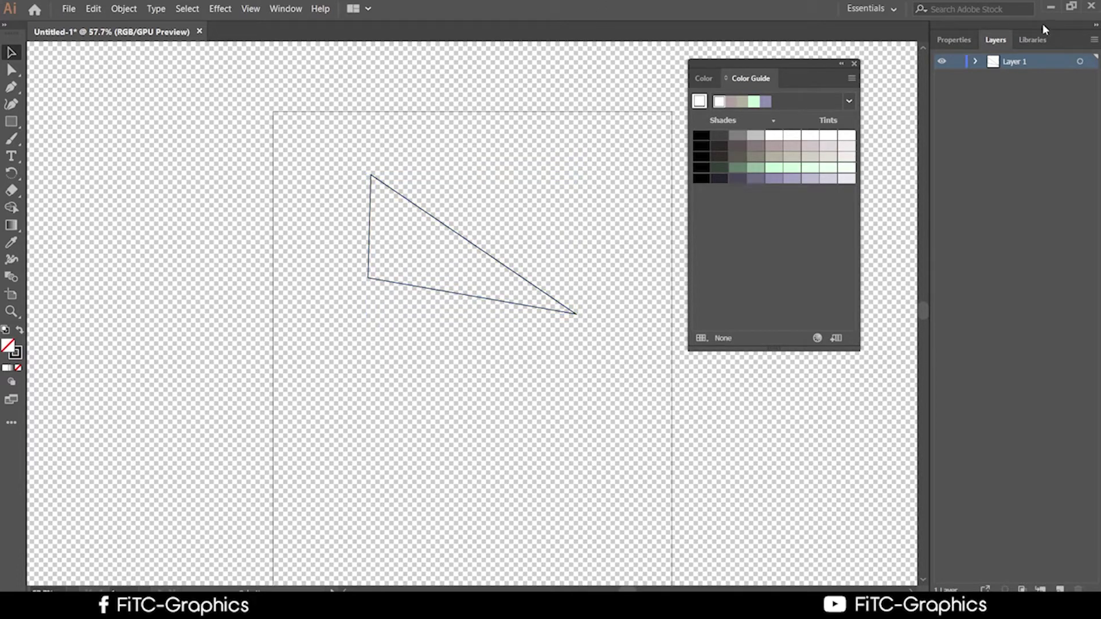
left_click(1051, 8)
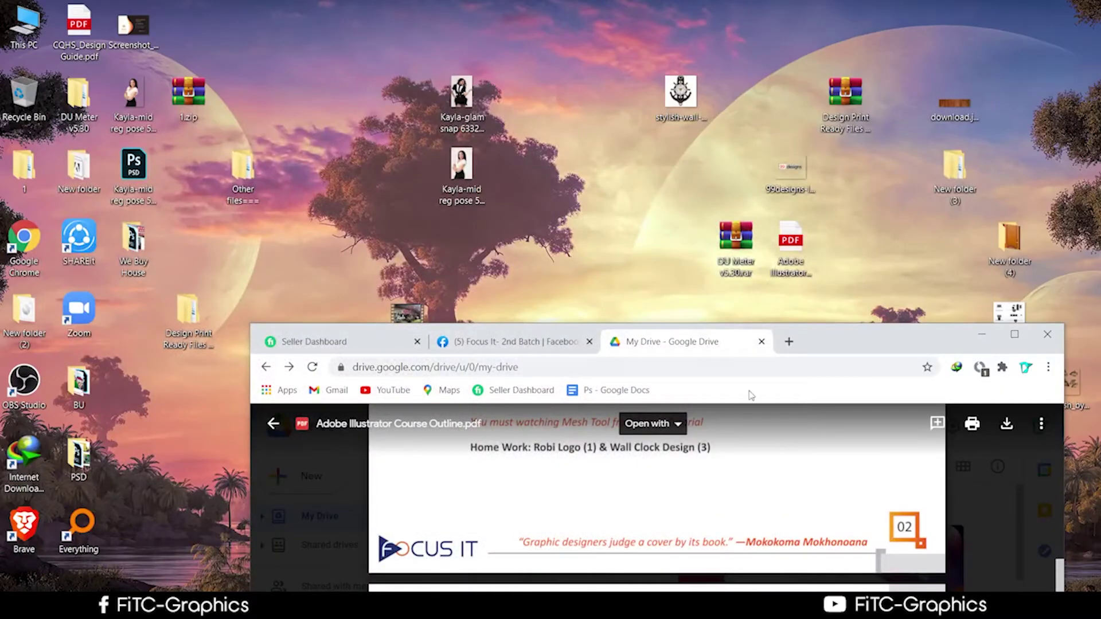
Reposition the course-outline browser window and open This PC in File Explorer
left_click_drag(839, 338, 749, 114)
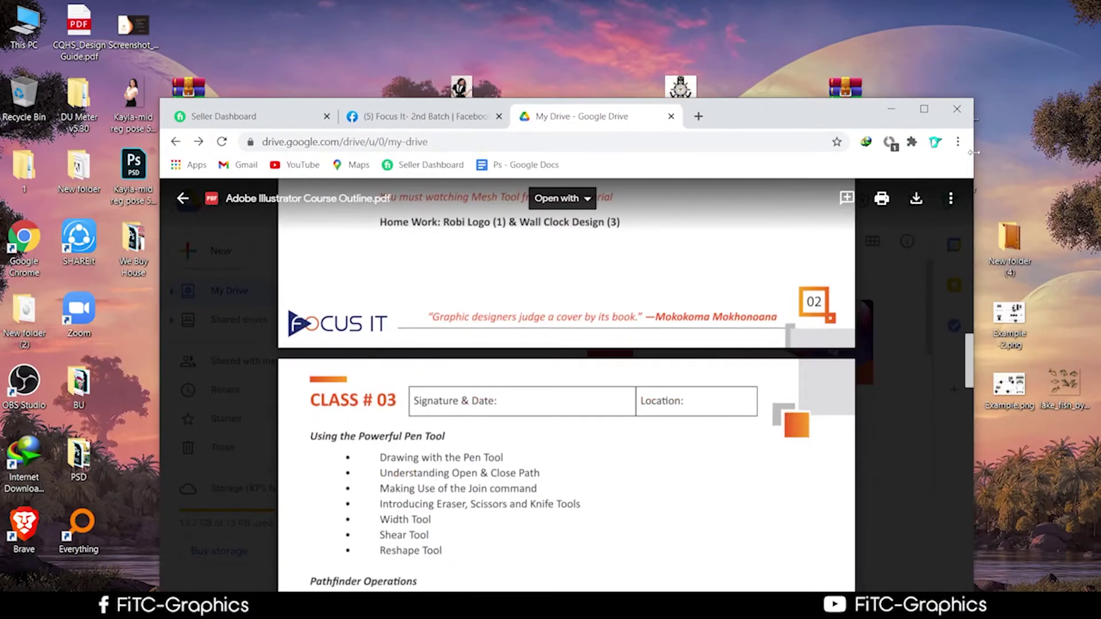
left_click_drag(818, 113, 914, 28)
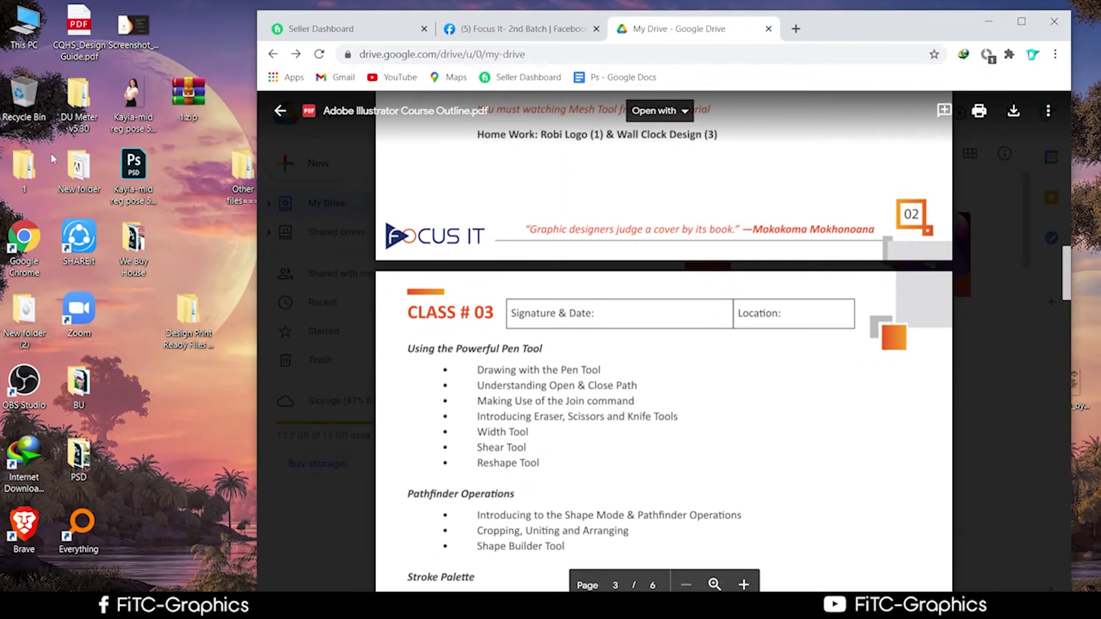
double_click(20, 251)
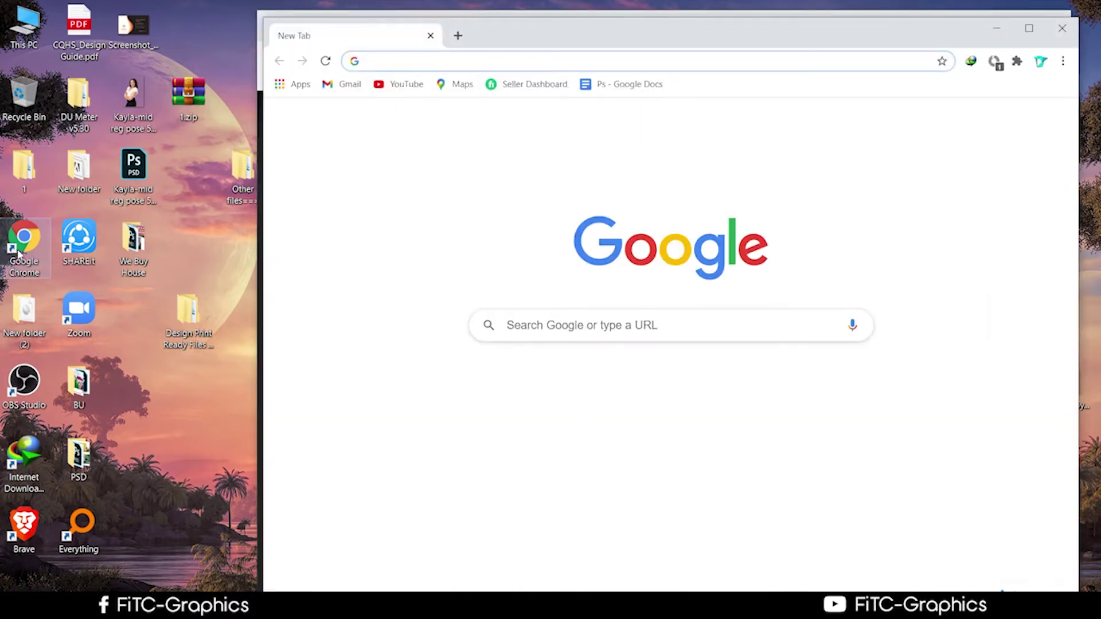
left_click(1062, 28)
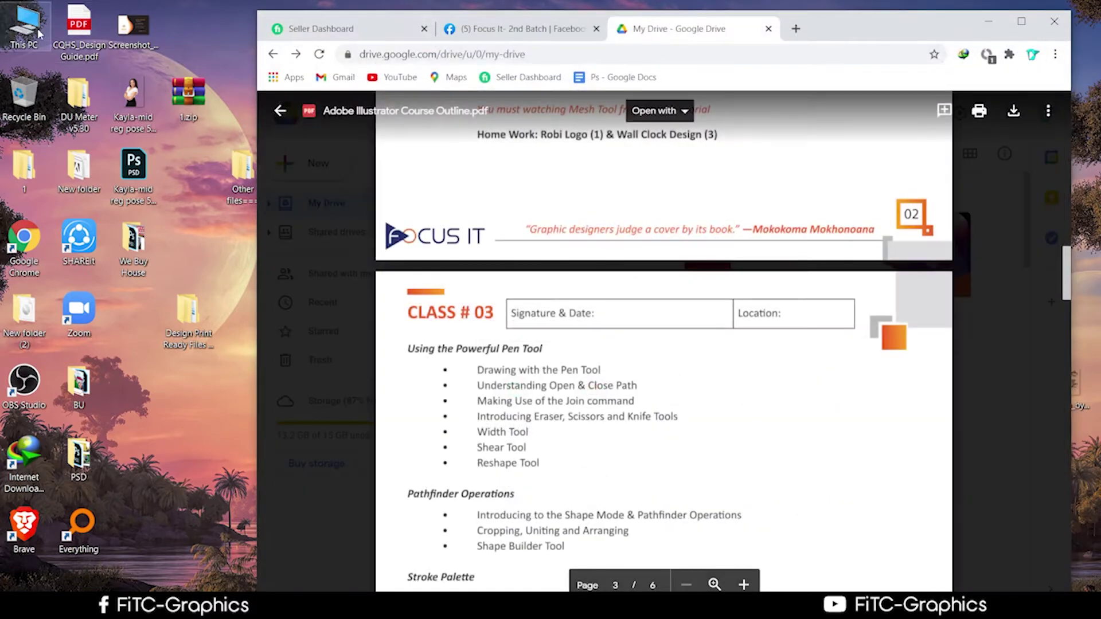
double_click(38, 32)
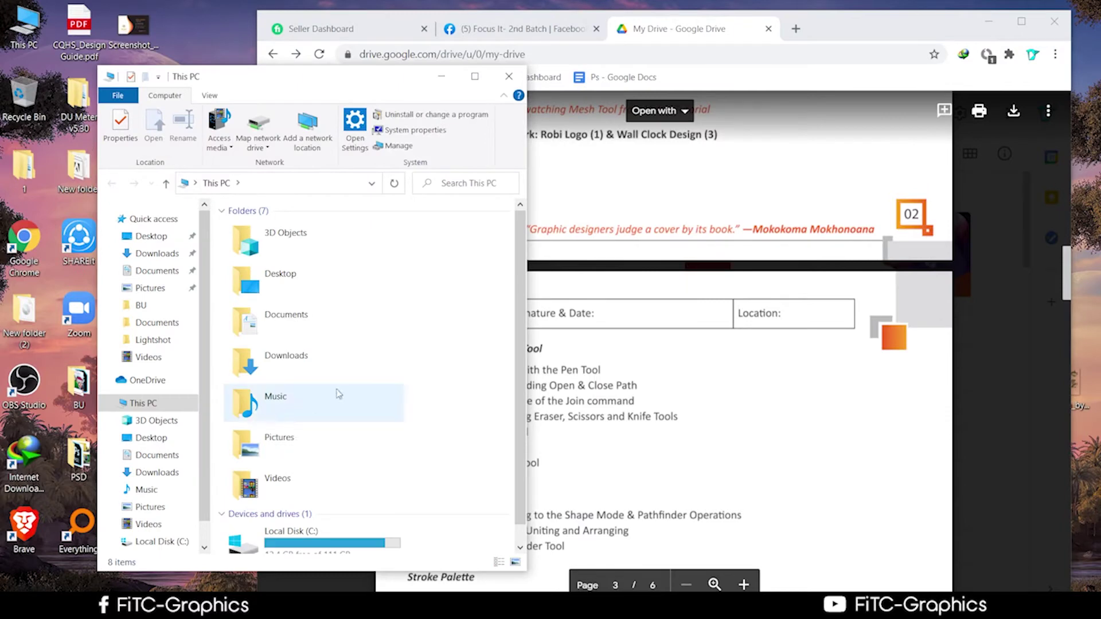
Open the Documents folder in File Explorer via This PC
double_click(286, 359)
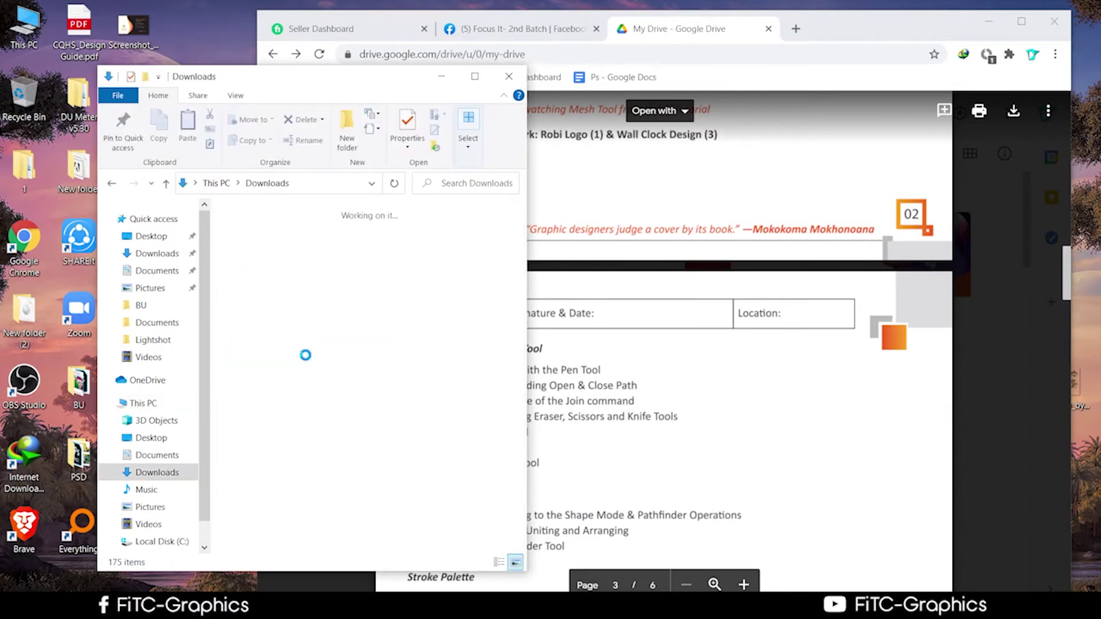
left_click(166, 183)
double_click(308, 312)
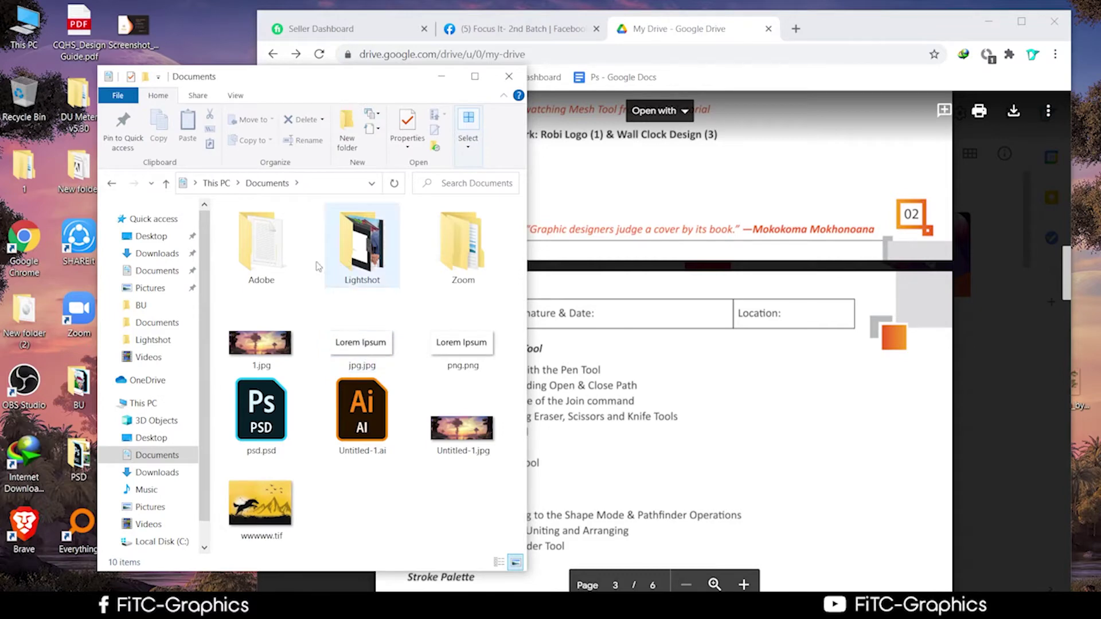
left_click(178, 273)
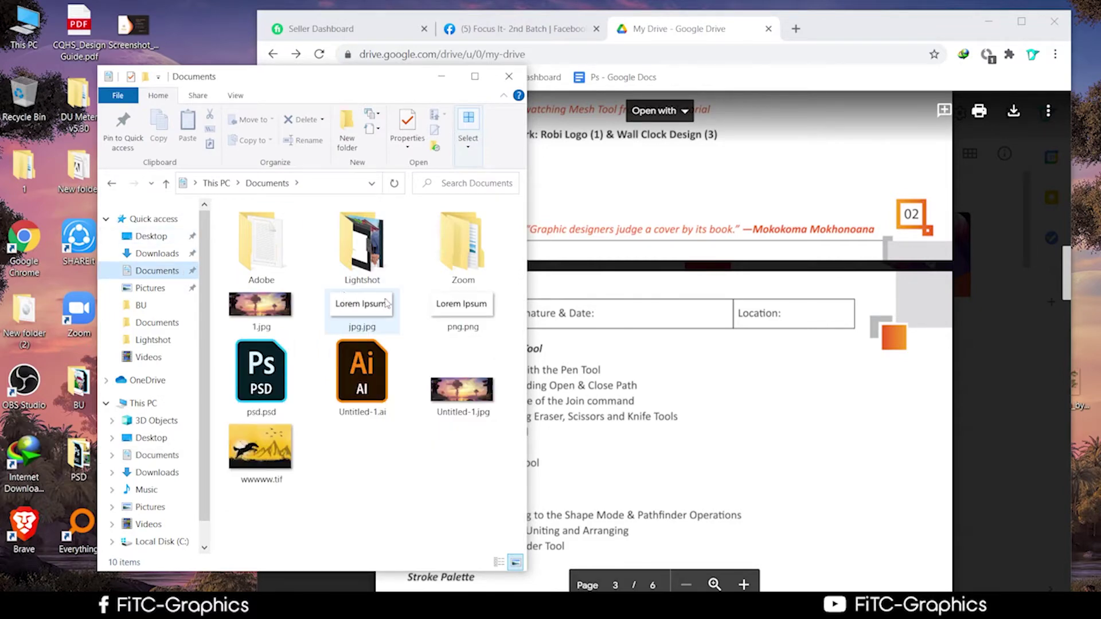
left_click(367, 243)
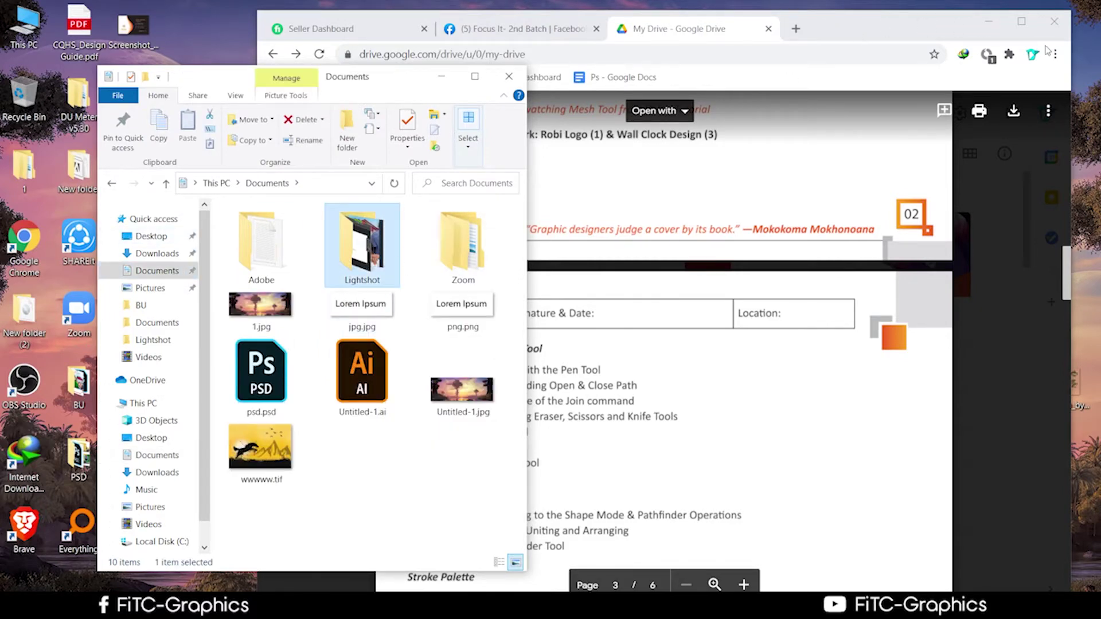
Switch Chrome to the Facebook group page and place File Explorer in front of it
left_click(1054, 54)
mouse_move(920, 264)
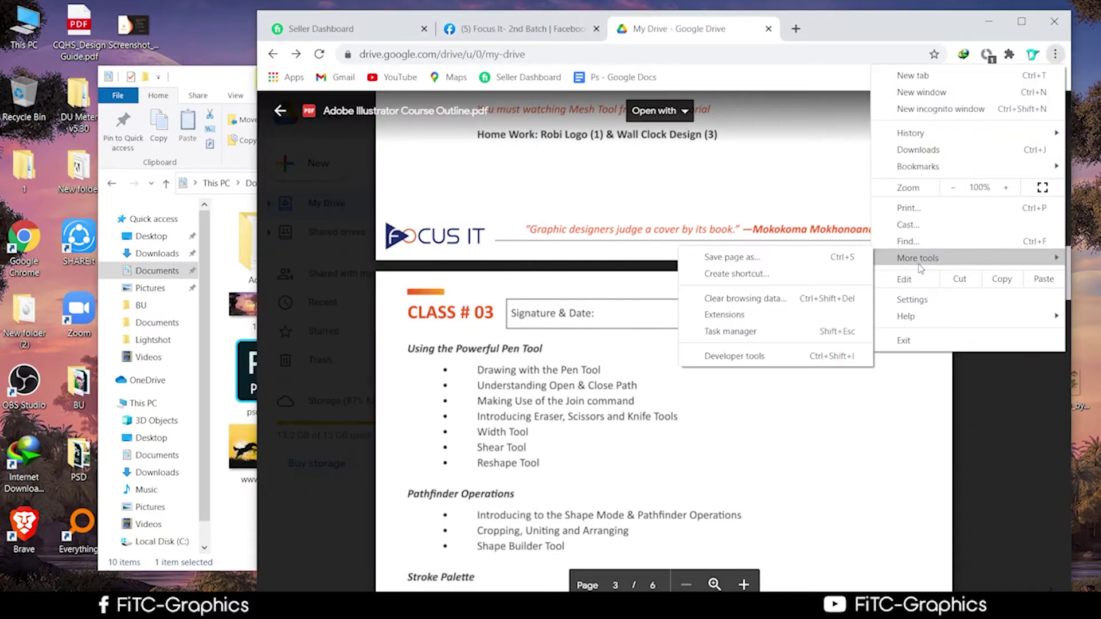
left_click(1055, 54)
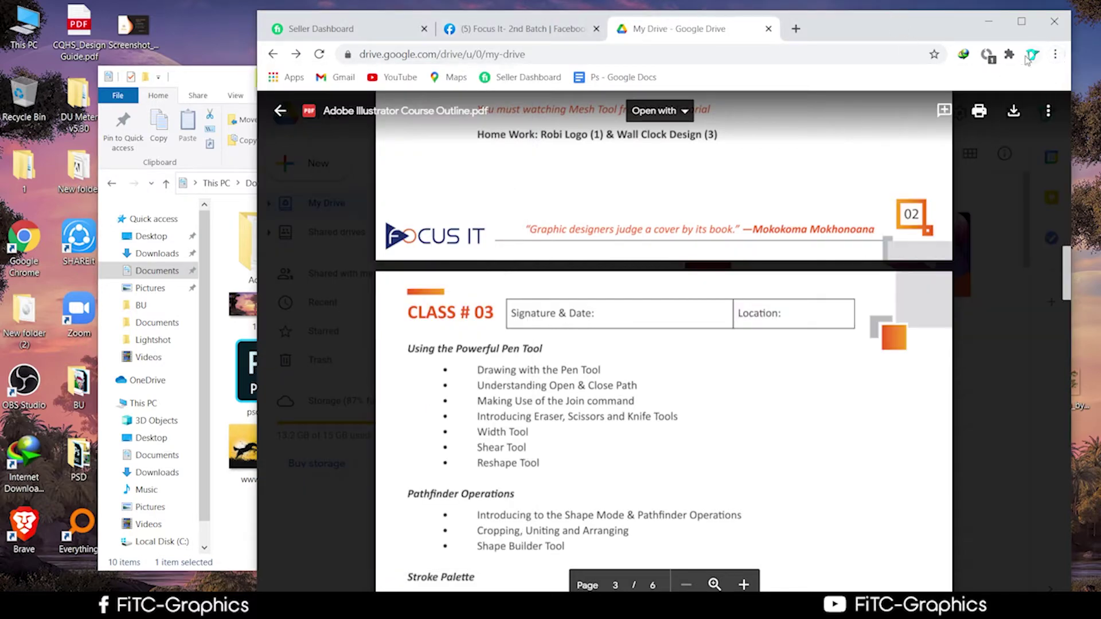
left_click(1048, 111)
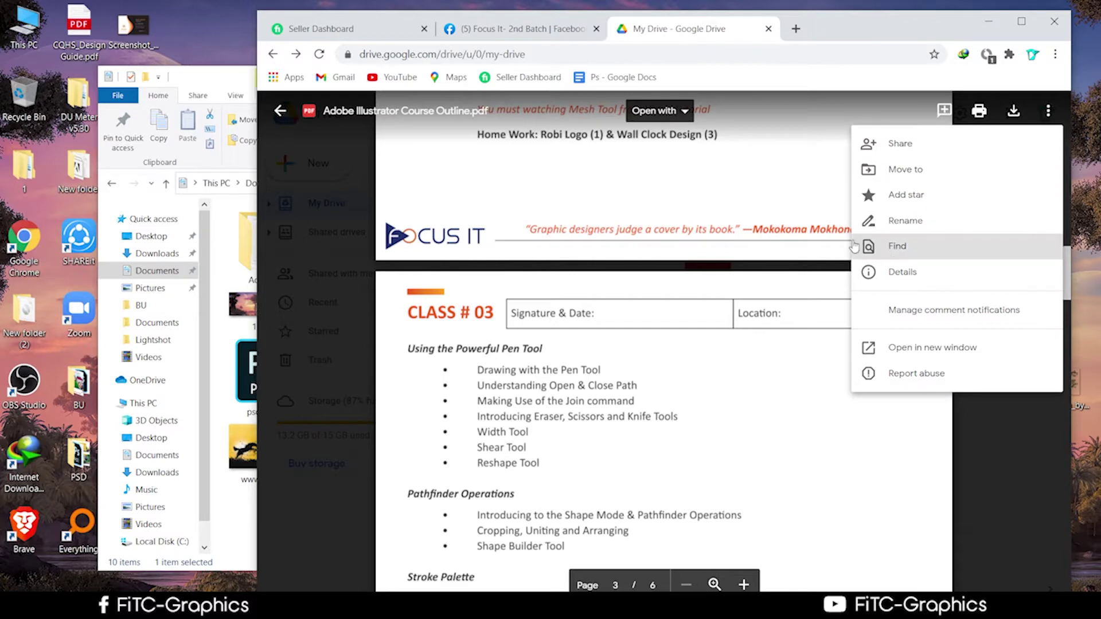
left_click(498, 28)
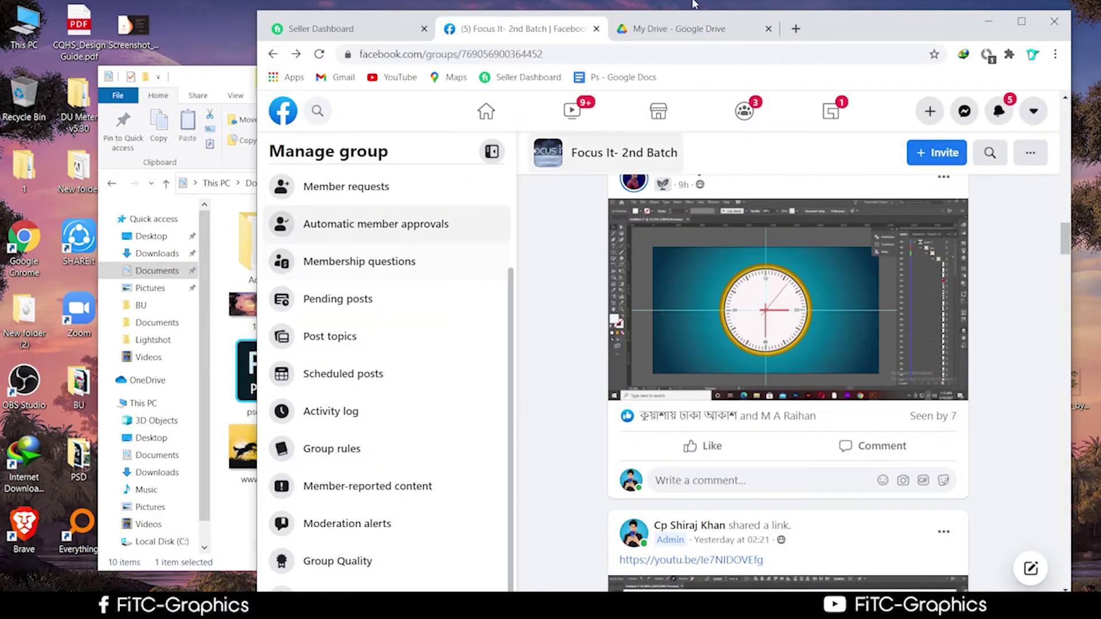
left_click_drag(832, 29, 964, 165)
left_click_drag(358, 92, 378, 28)
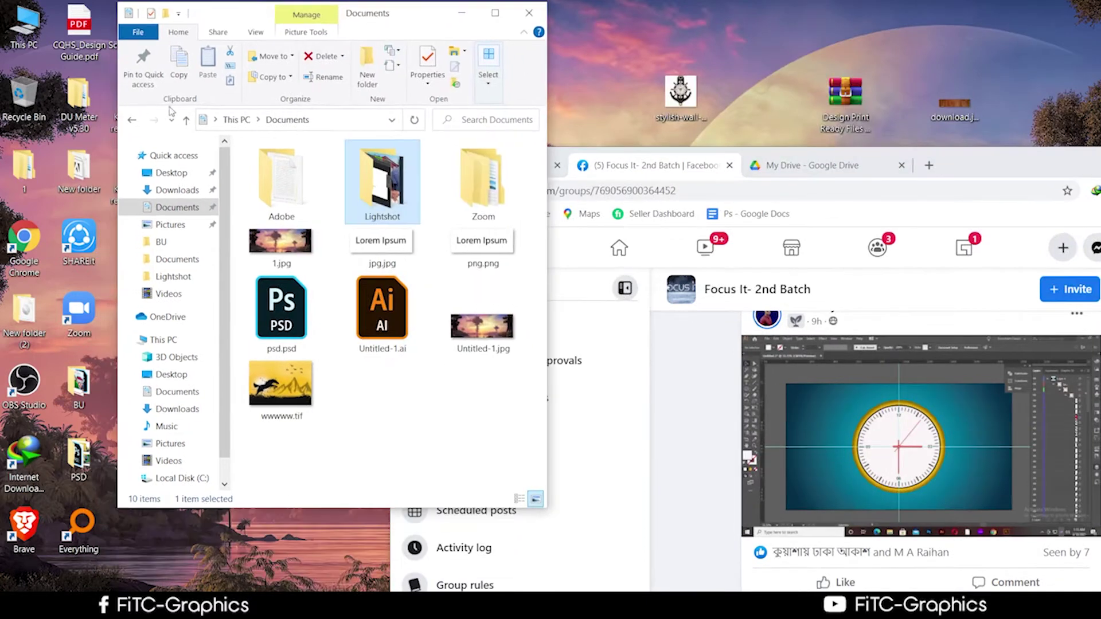
Browse Documents and Lightshot, then open the Downloads folder
left_click(183, 122)
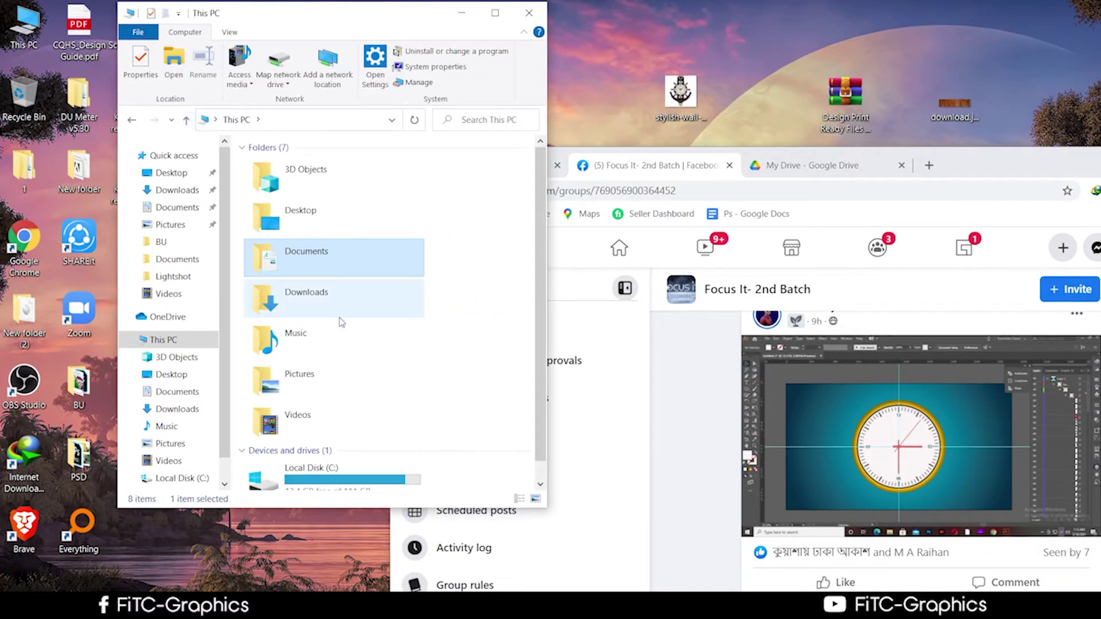
double_click(310, 258)
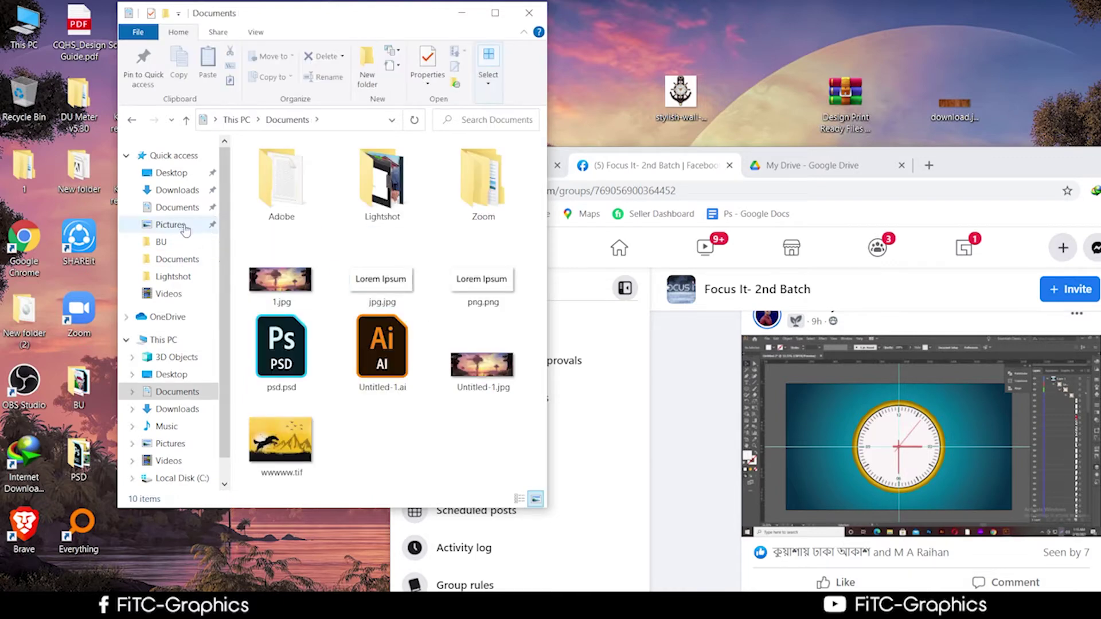
left_click(173, 276)
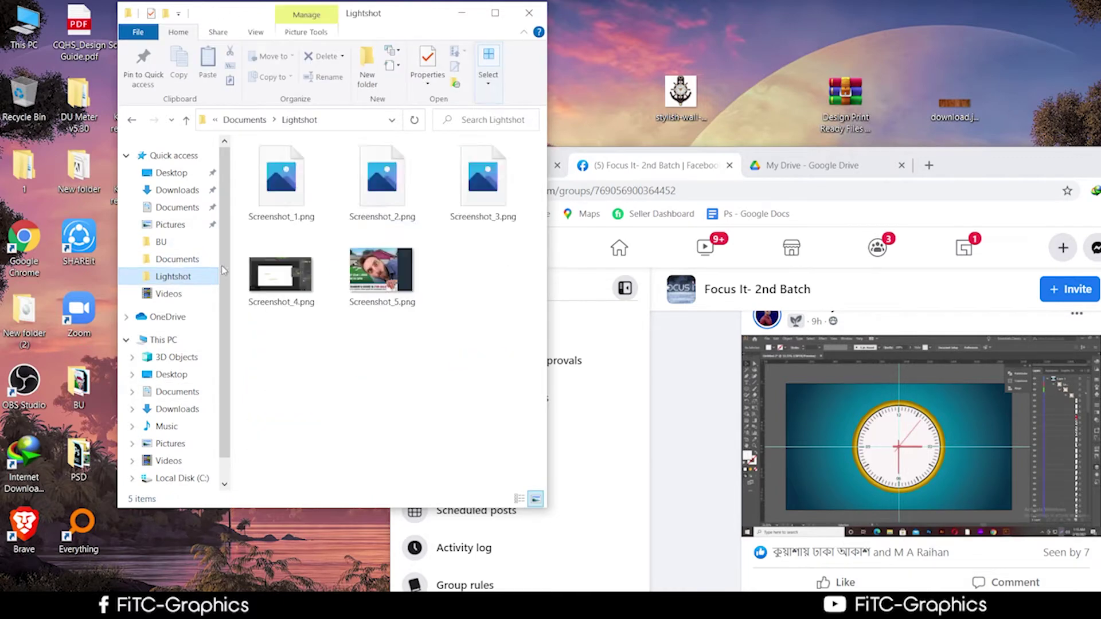
left_click(186, 120)
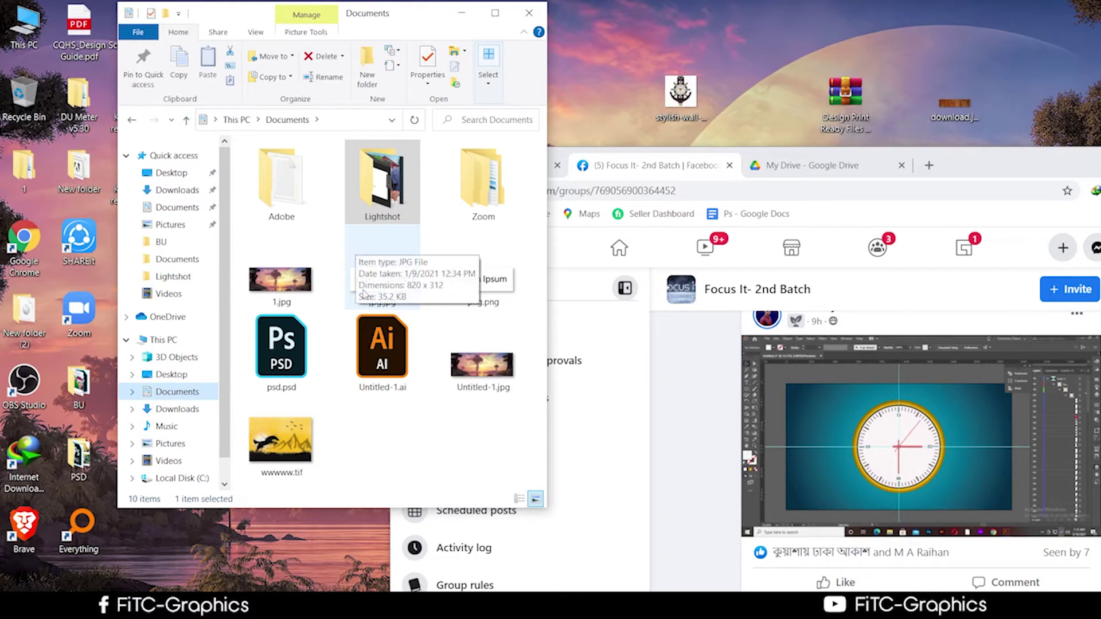
left_click(170, 426)
left_click(180, 408)
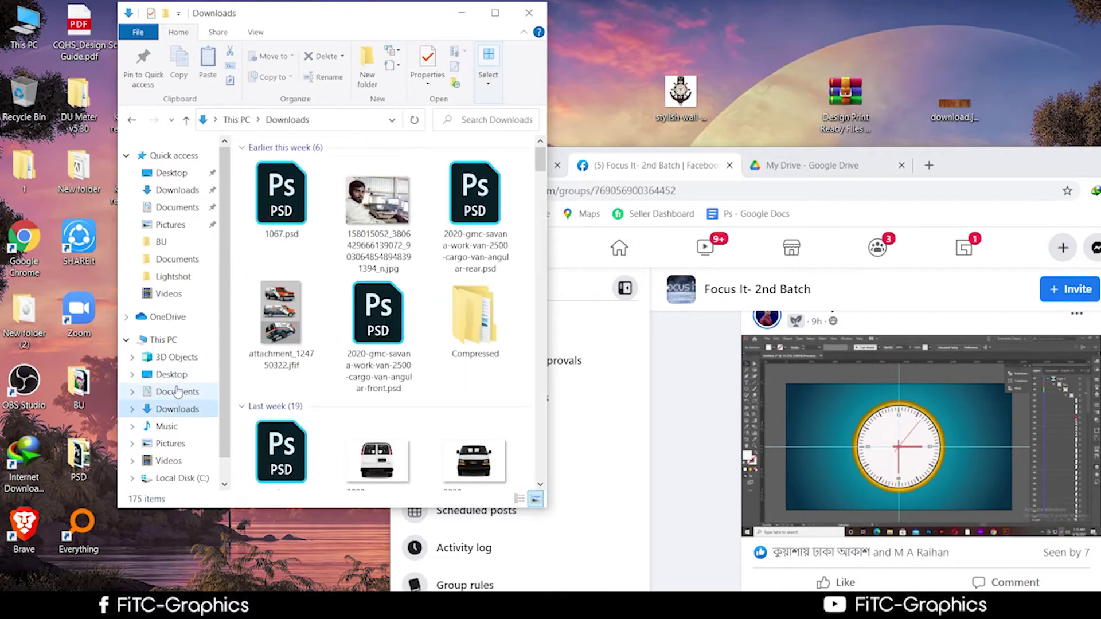
scroll(368, 308, "down", 1)
scroll(401, 344, "up", 1)
scroll(413, 359, "down", 5)
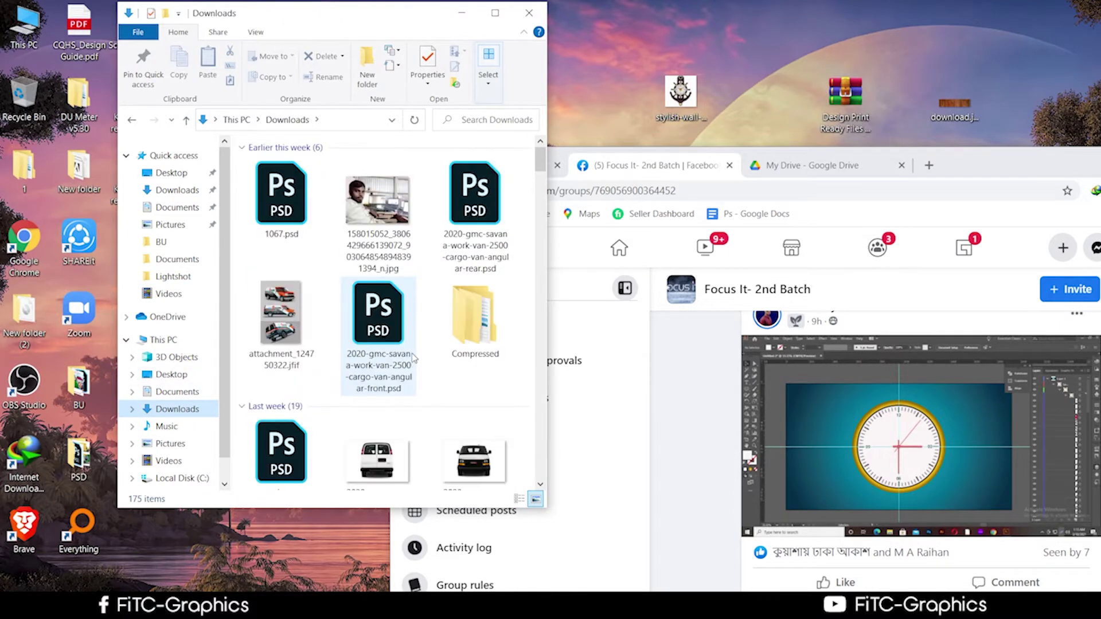
double_click(497, 347)
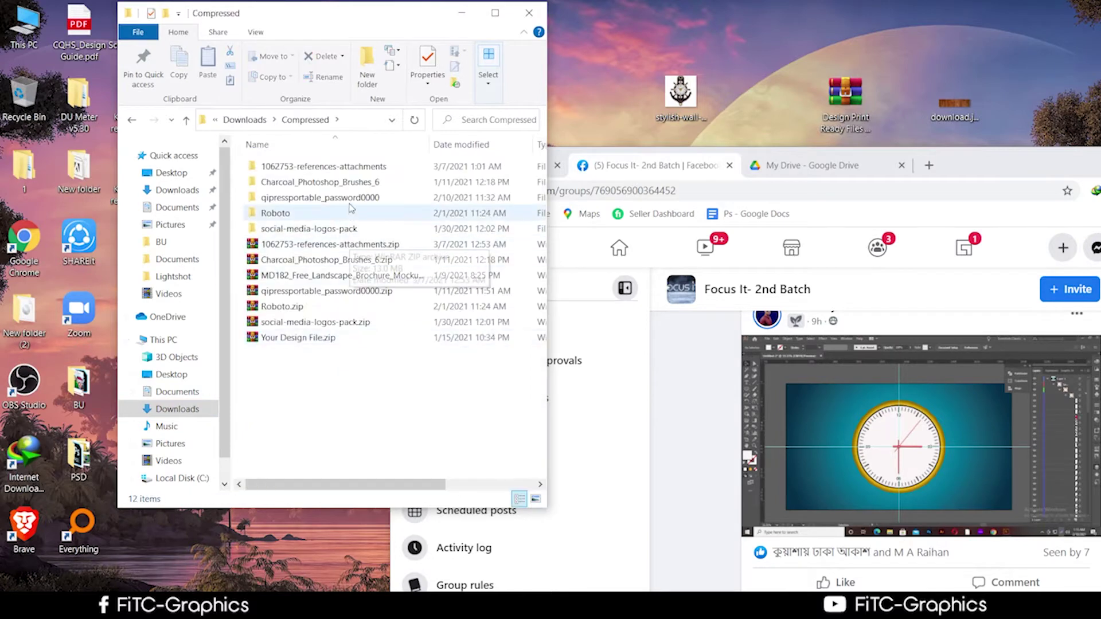
double_click(335, 197)
double_click(320, 214)
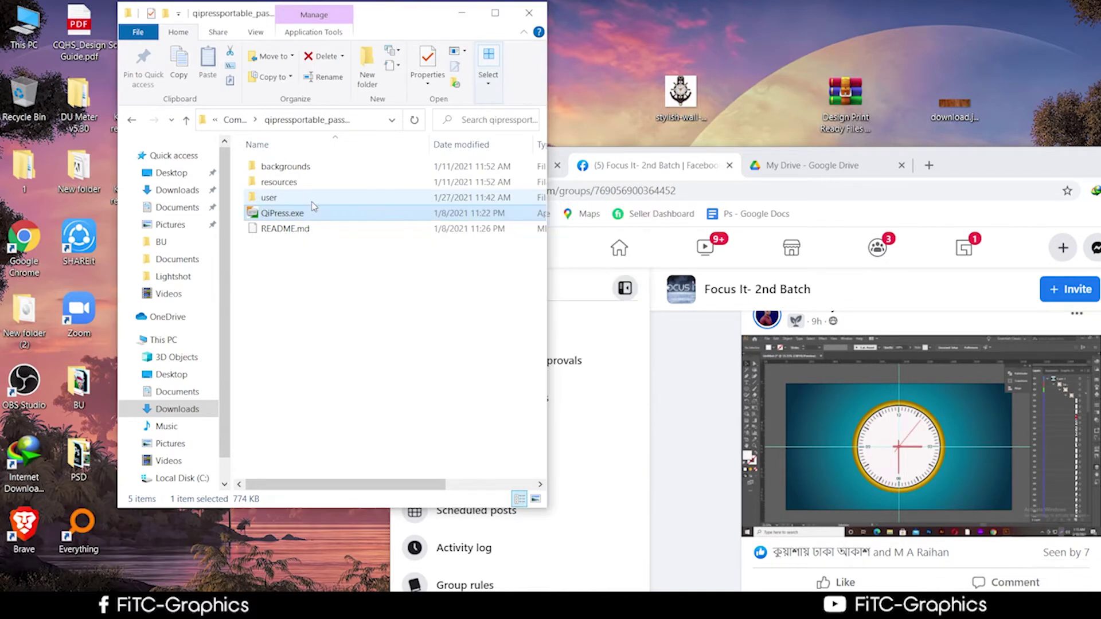
left_click(576, 480)
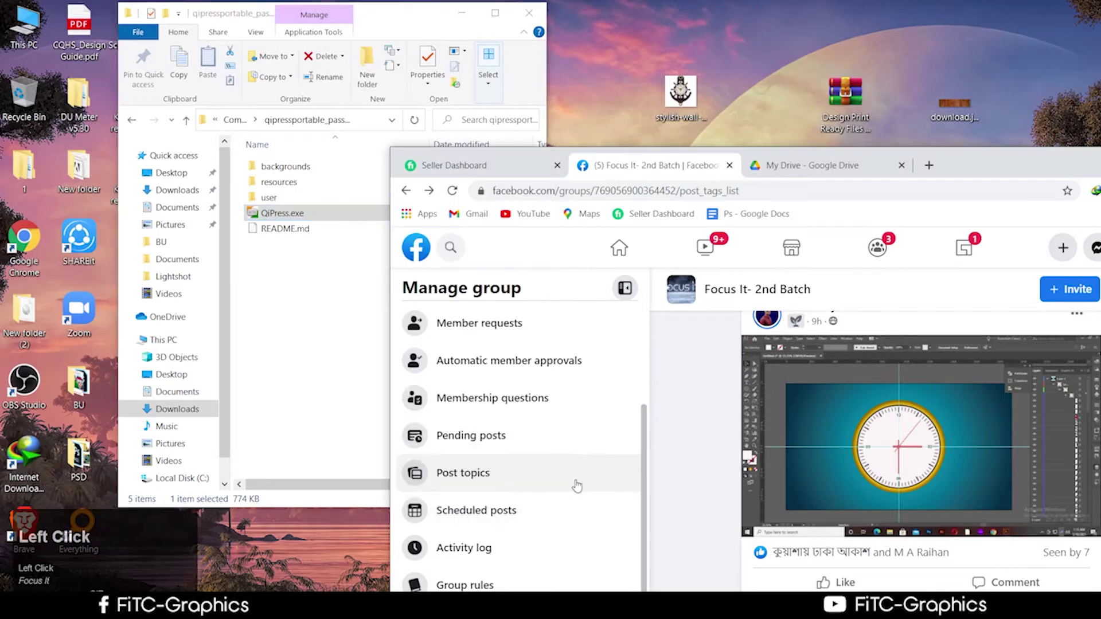
Return to the Compressed folder and cancel the Folder In Use warning
left_click_drag(667, 501, 922, 548)
left_click_drag(365, 21, 320, 17)
left_click(140, 117)
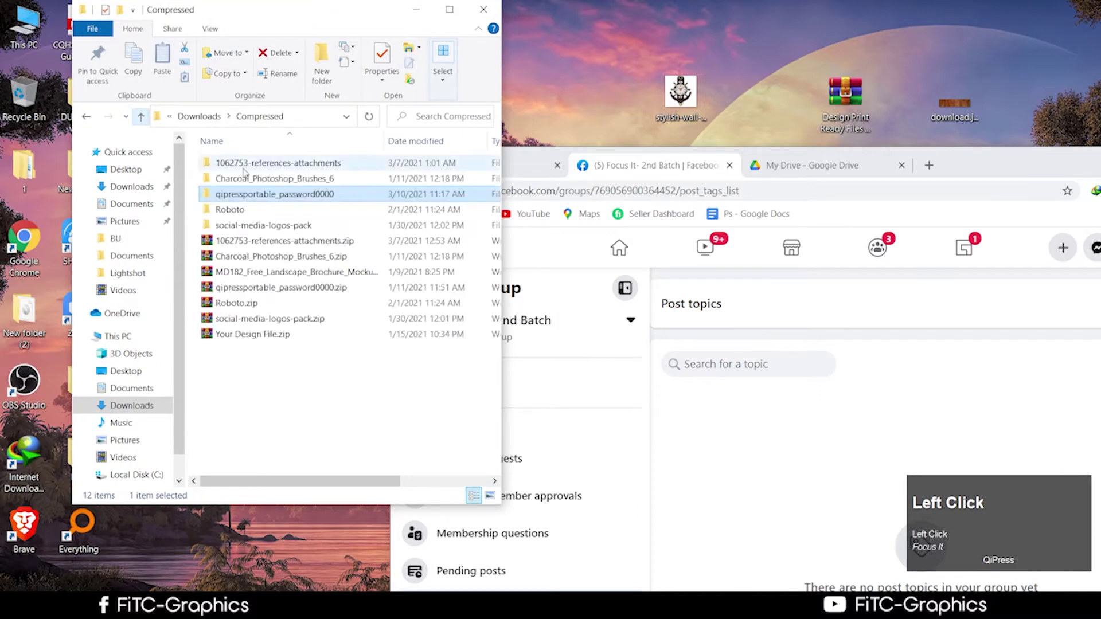
left_click(1020, 54)
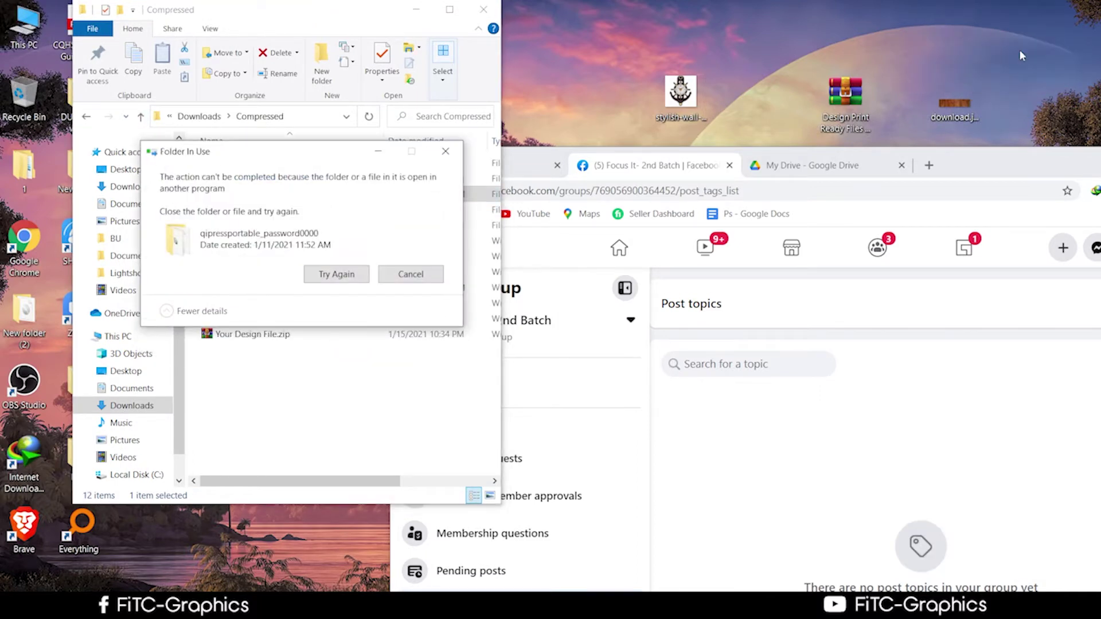
left_click(418, 290)
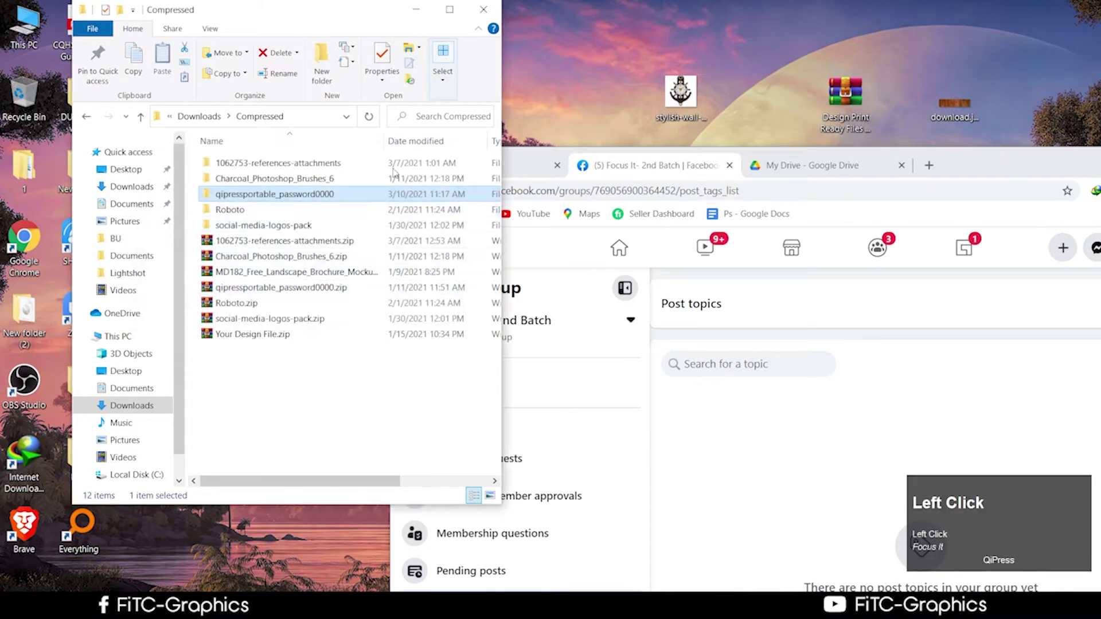
right_click(311, 195)
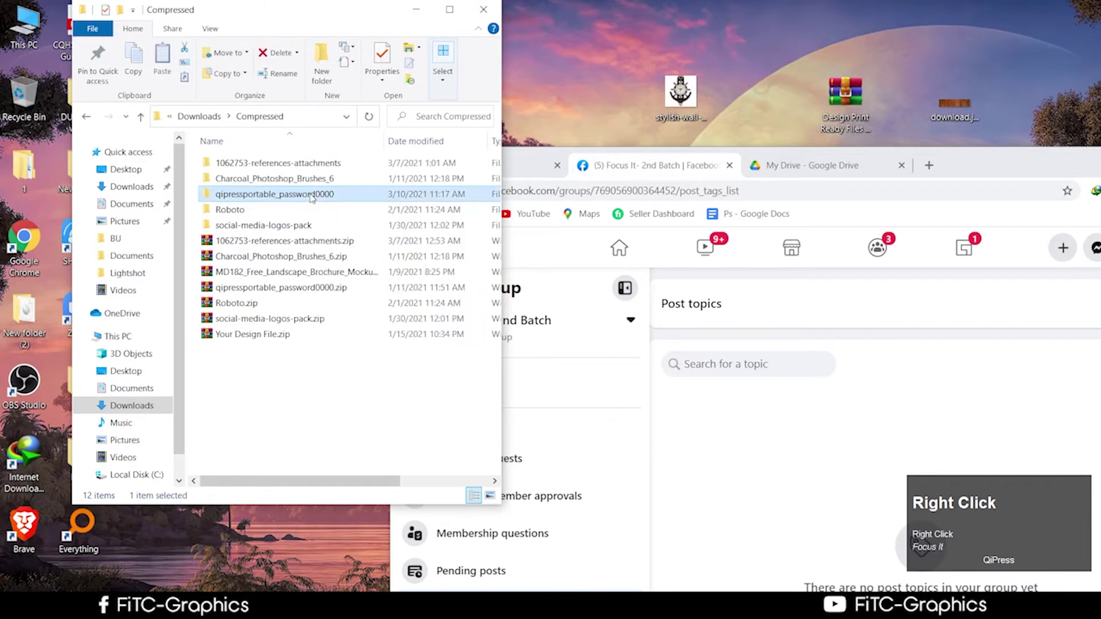
left_click(344, 479)
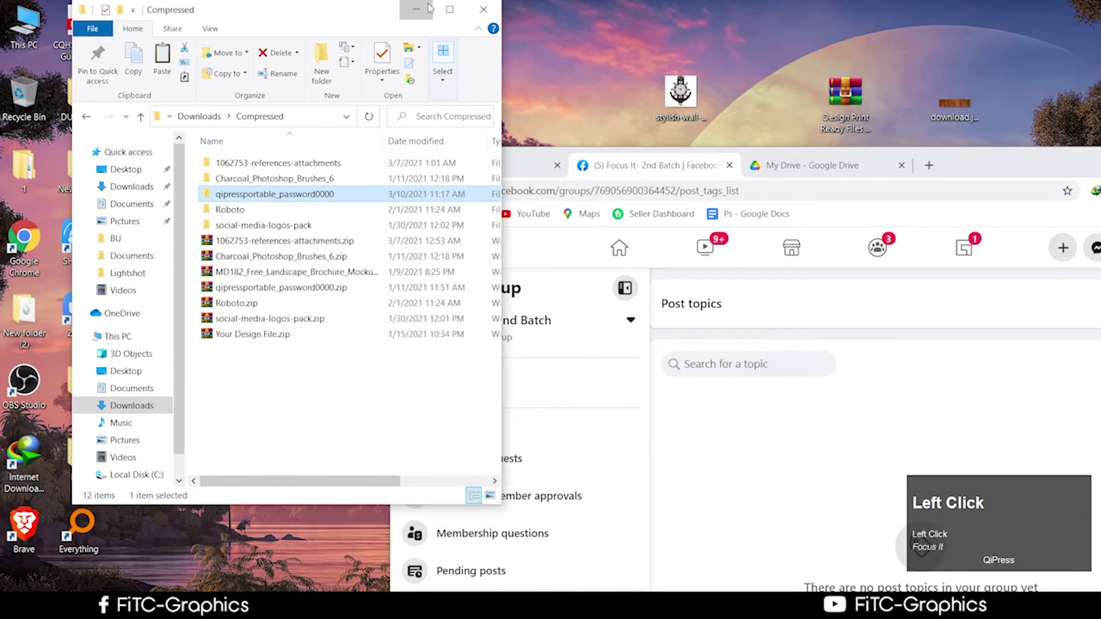
left_click(483, 9)
right_click(239, 253)
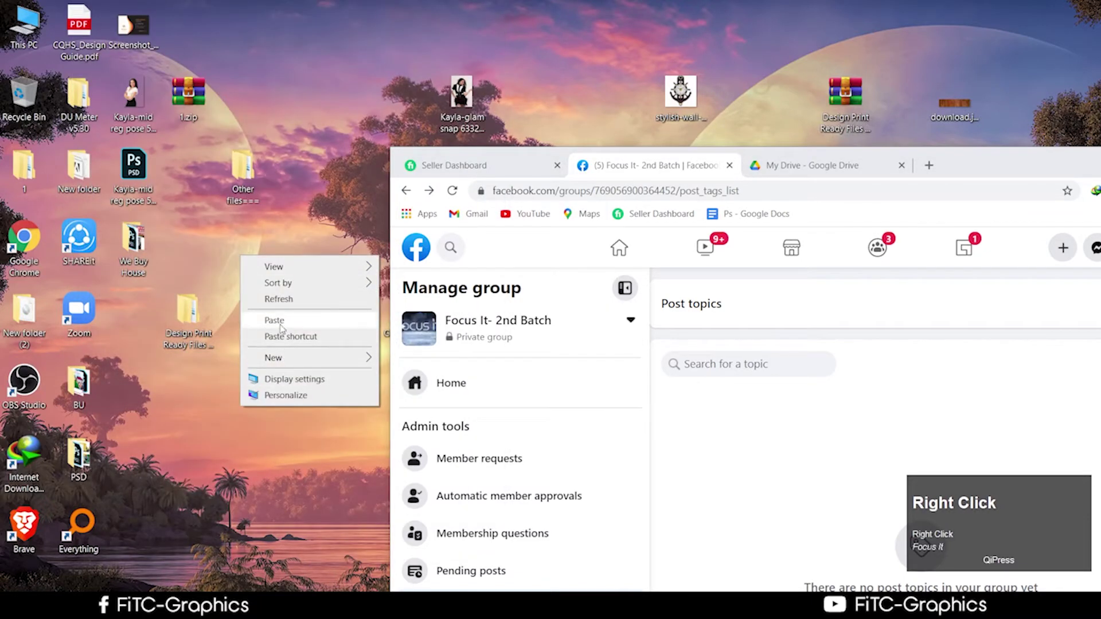
left_click(284, 319)
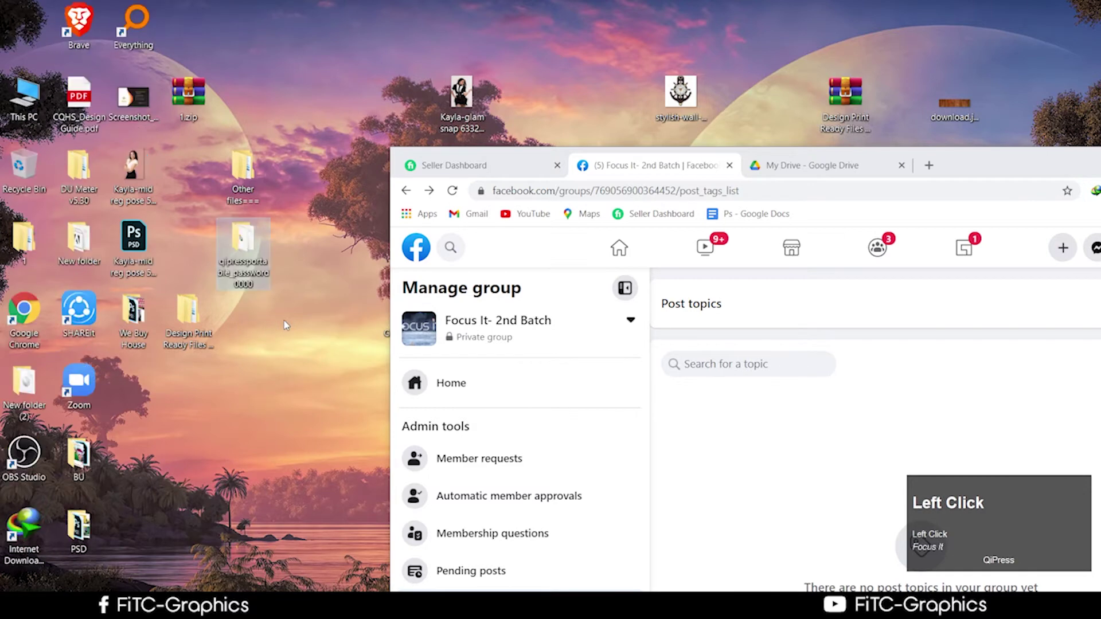
left_click_drag(253, 256, 6, 102)
left_click_drag(1014, 164, 704, 63)
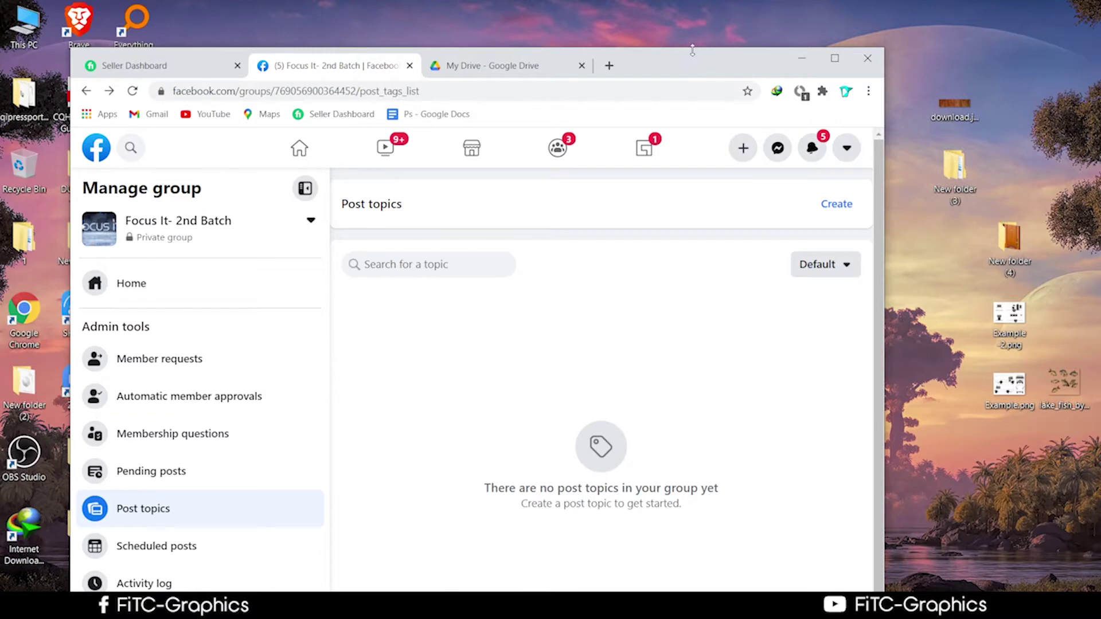
Maximize Chrome and go to the Facebook home feed
left_click_drag(637, 60, 756, 33)
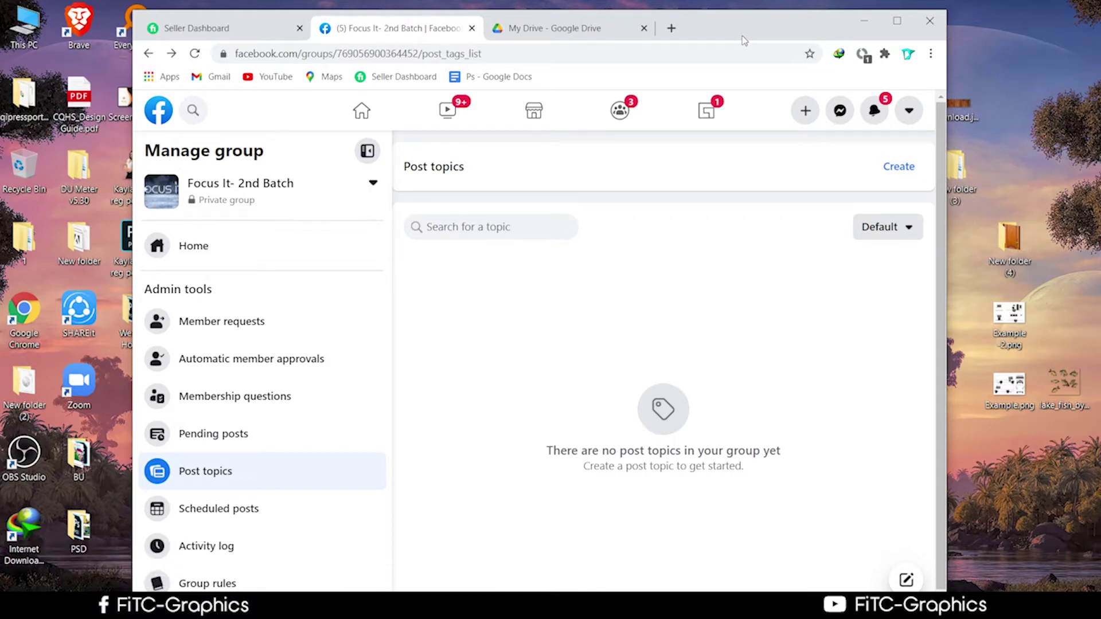
left_click(904, 29)
scroll(693, 248, "up", 1)
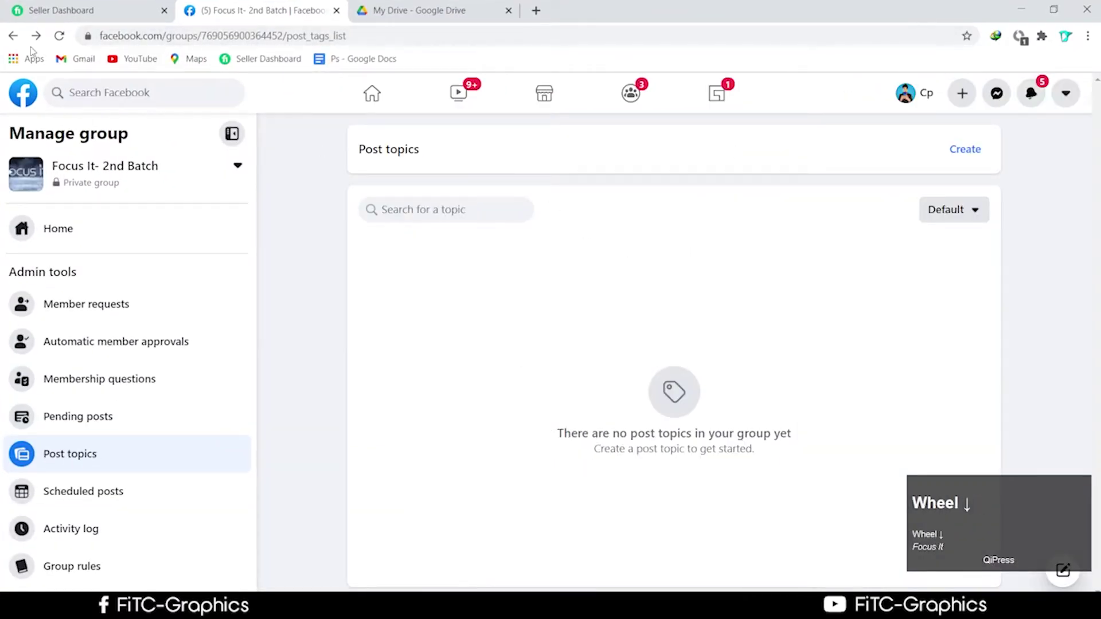
left_click(22, 101)
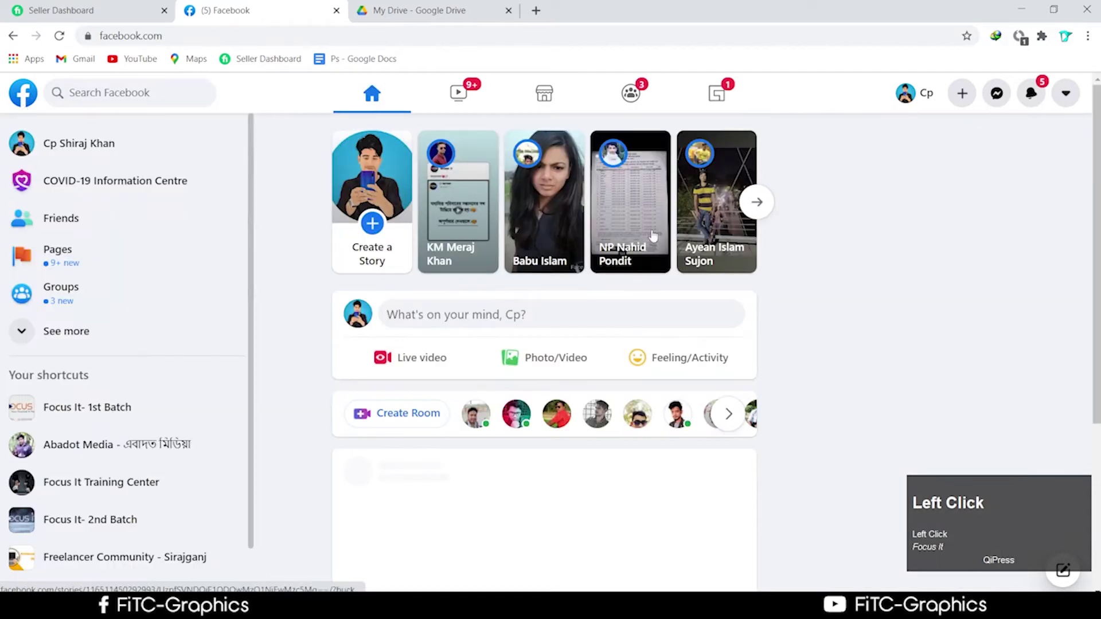
Scroll the home feed, then return to the Drive course outline PDF
scroll(570, 411, "down", 4)
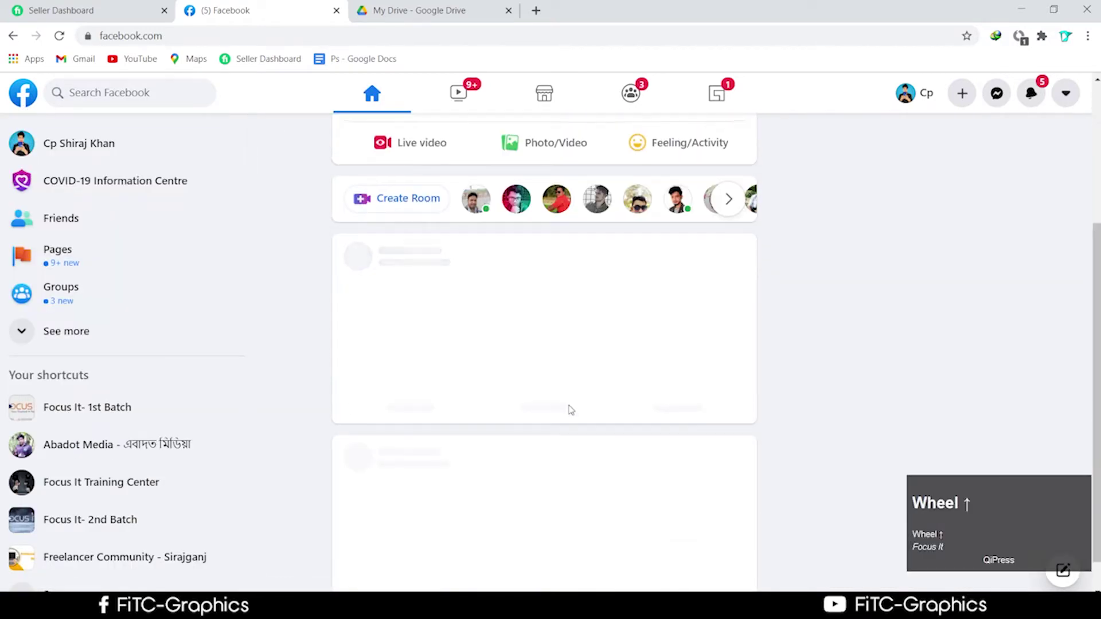
scroll(570, 411, "up", 4)
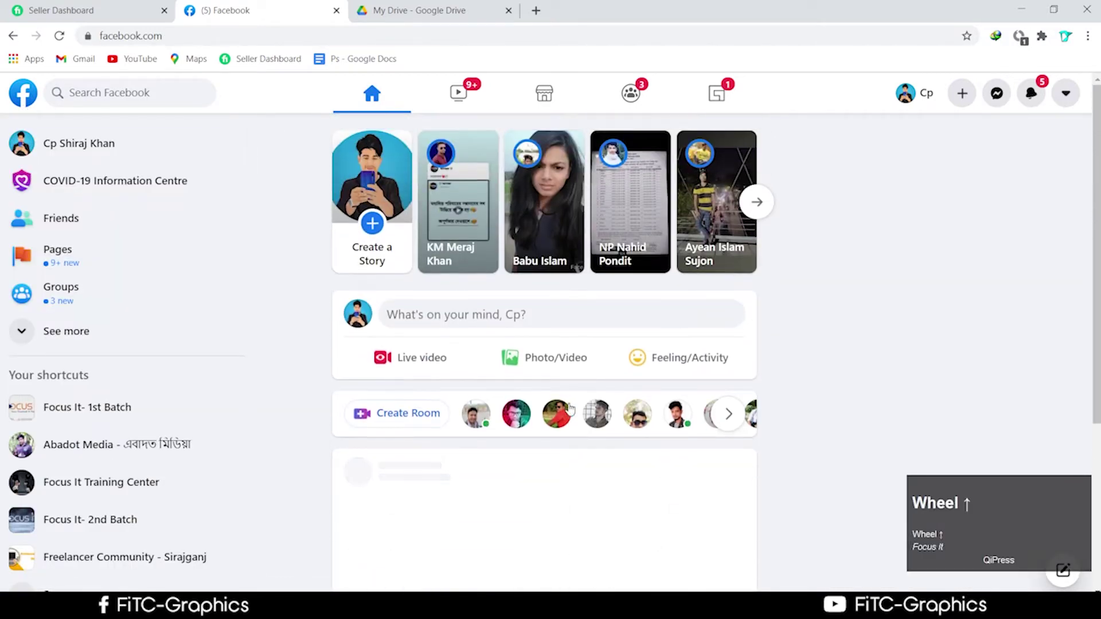
scroll(570, 408, "down", 4)
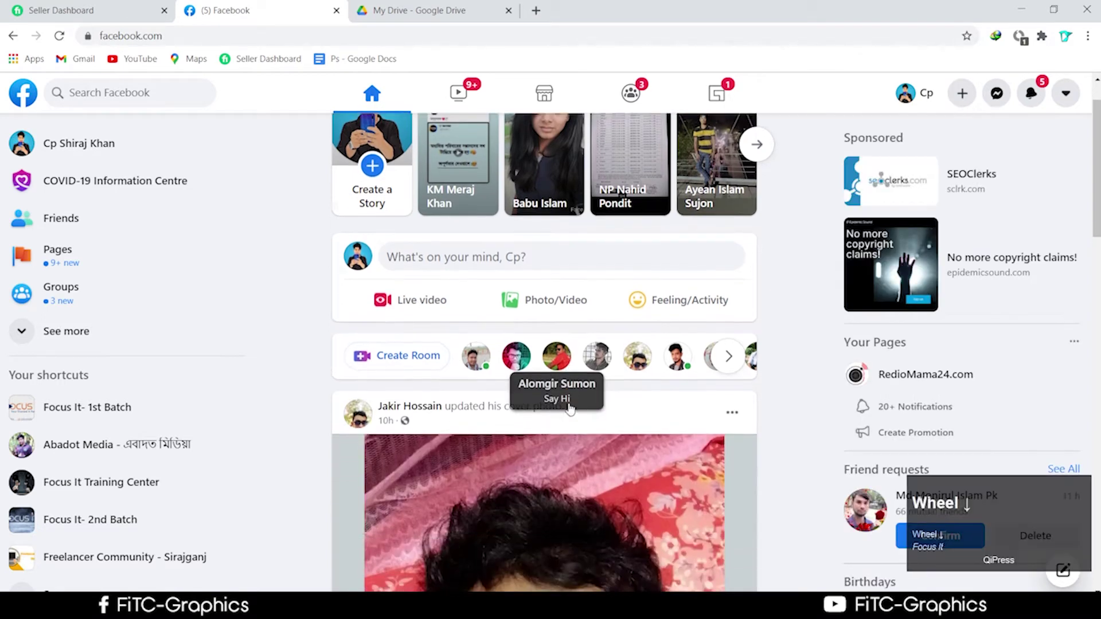
scroll(570, 410, "down", 9)
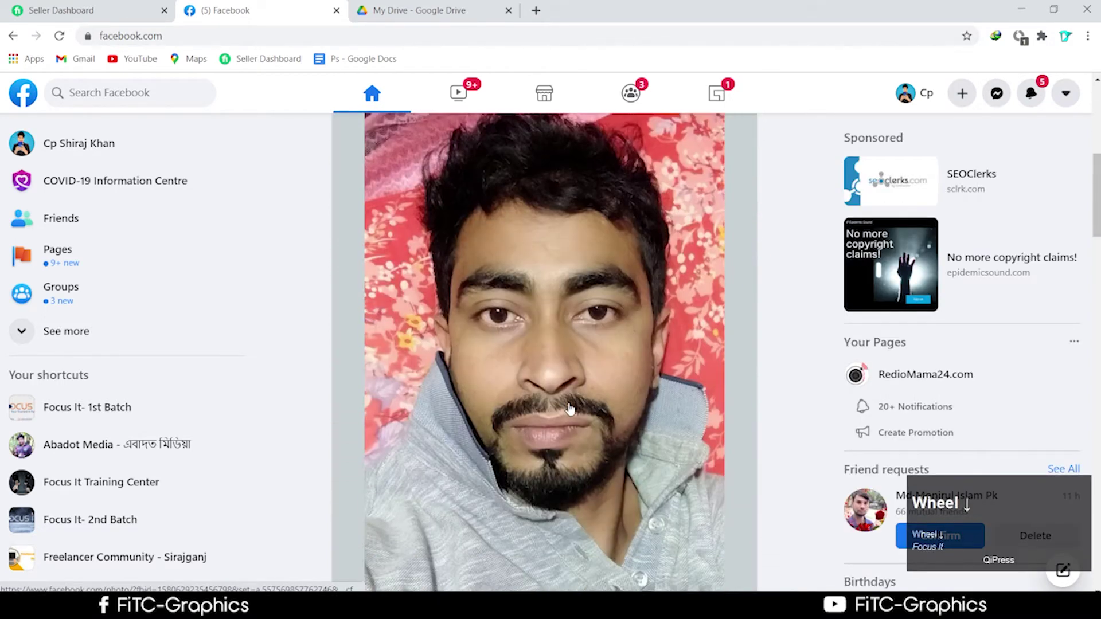
scroll(570, 411, "down", 5)
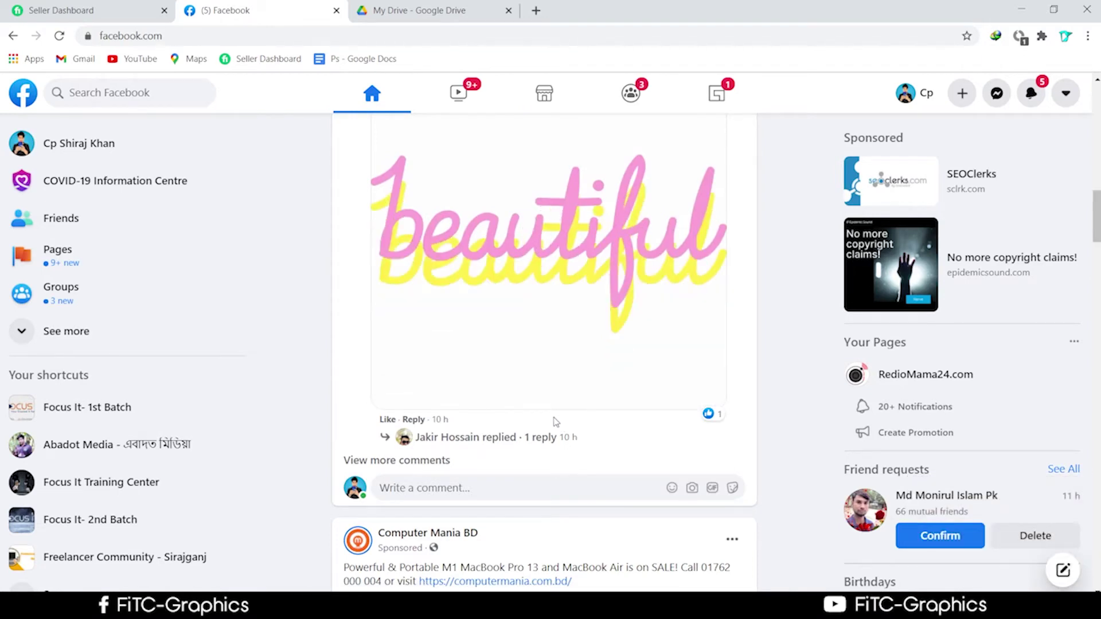
left_click(419, 10)
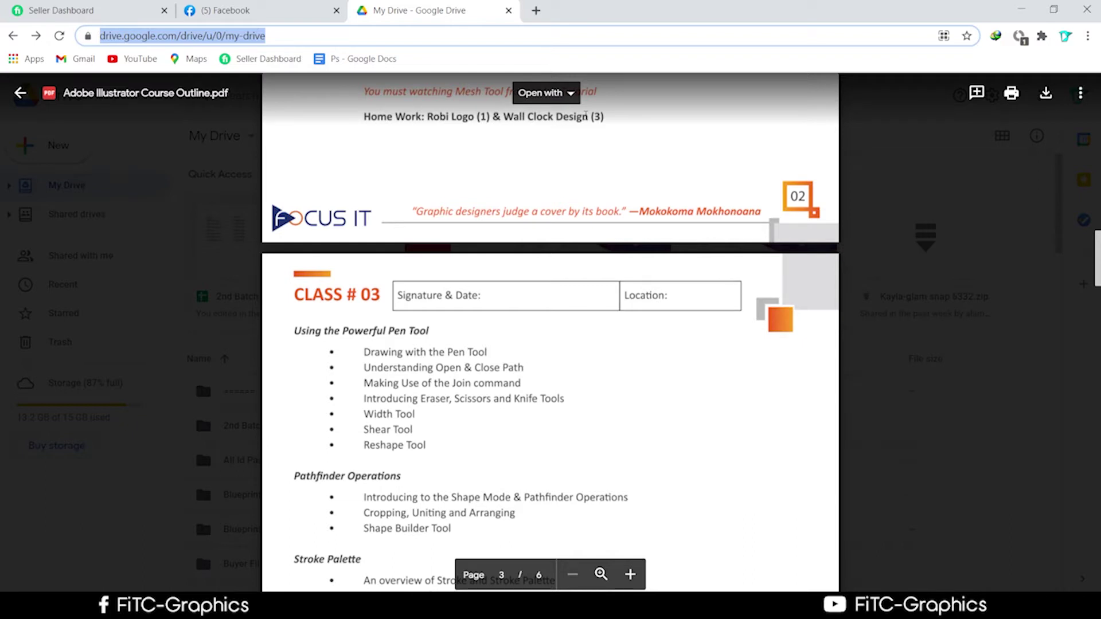
Scroll the course outline PDF to the CLASS # 03 pen tool topics, then return to Illustrator
scroll(549, 202, "up", 2)
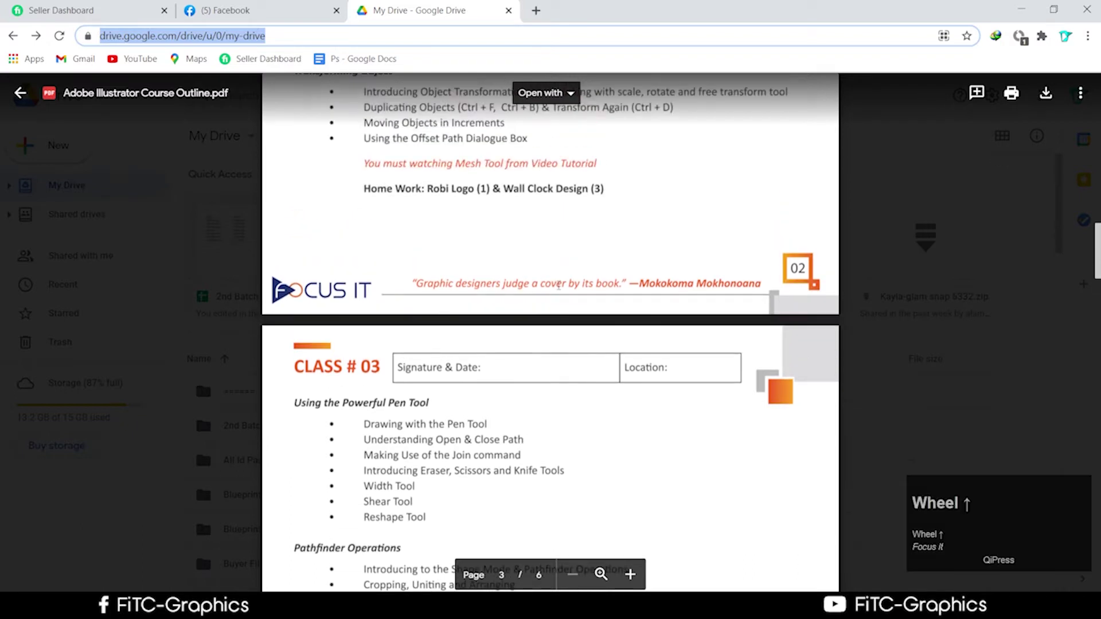
scroll(558, 285, "down", 5)
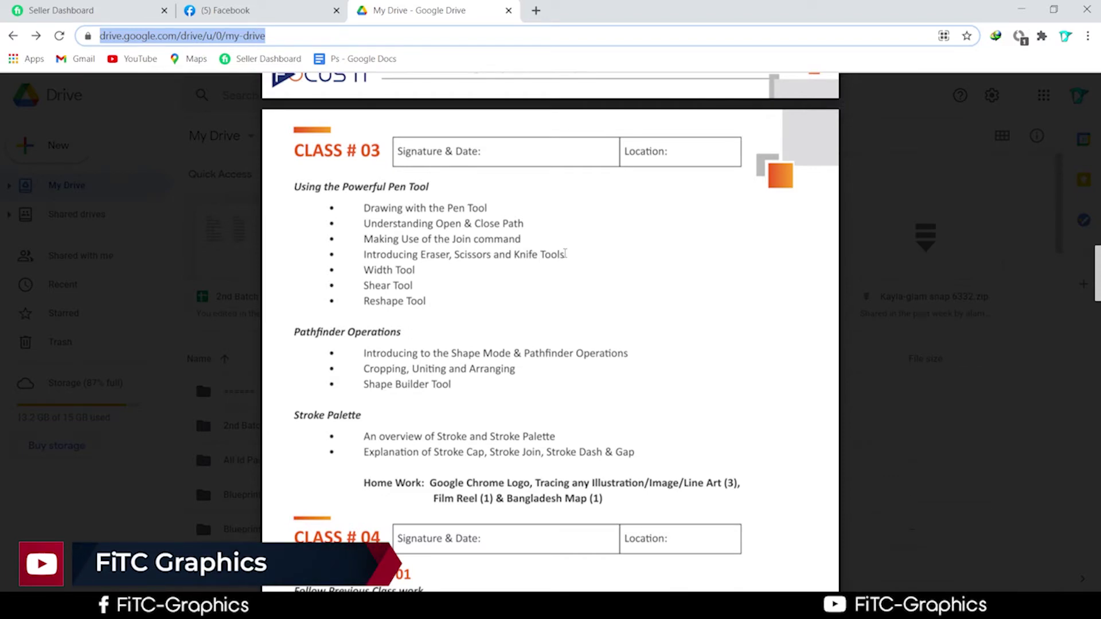
mouse_move(358, 230)
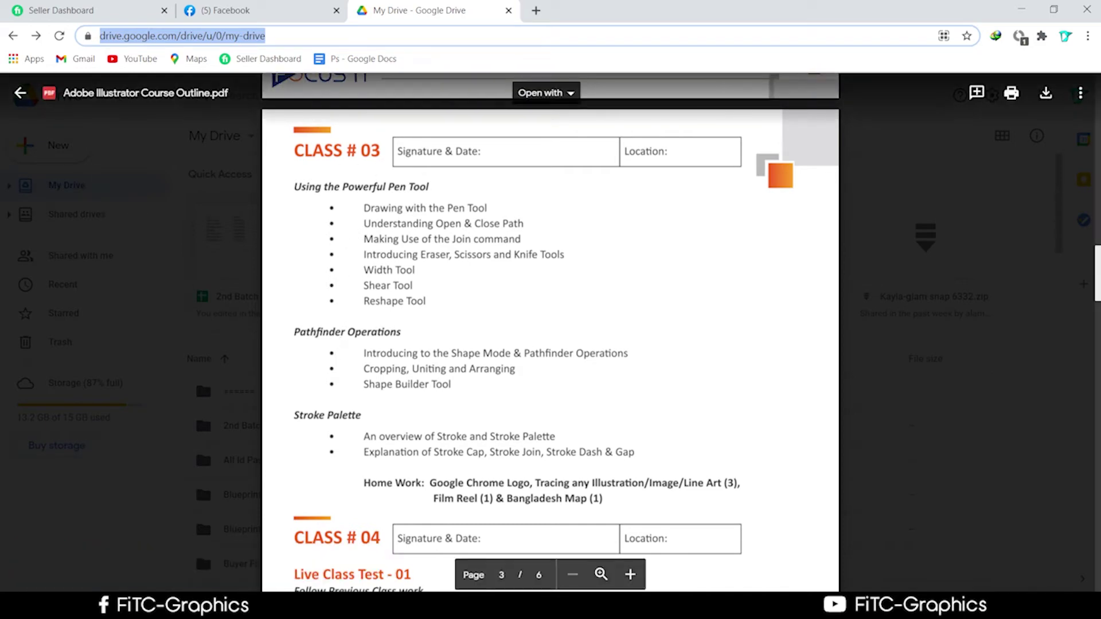
left_click(365, 338)
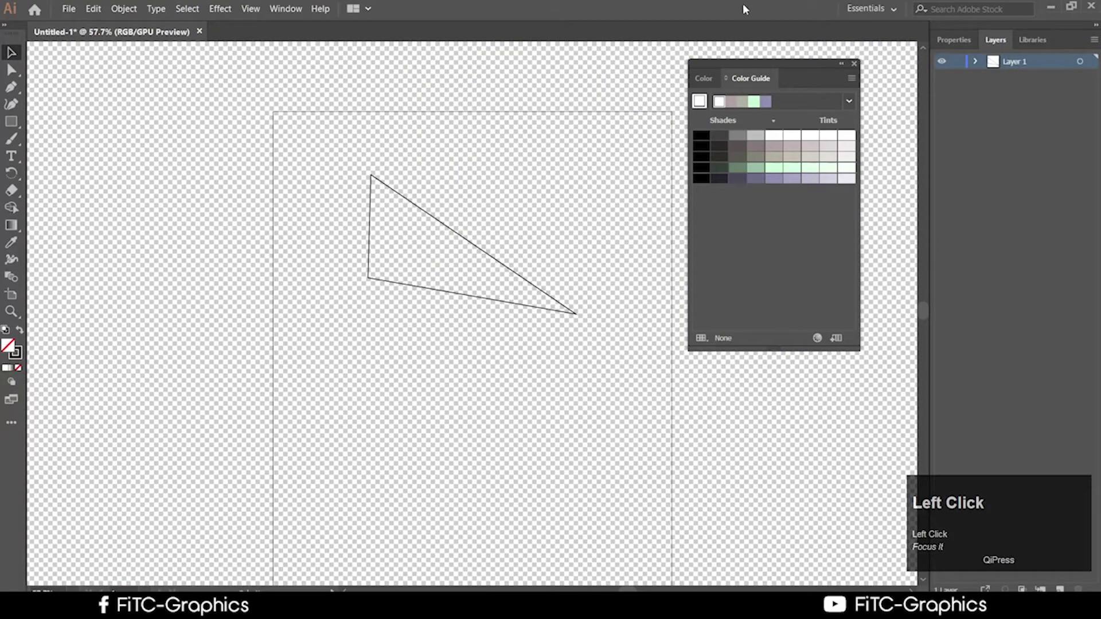
Give the triangle a solid black fill by swapping its fill and stroke
left_click(11, 70)
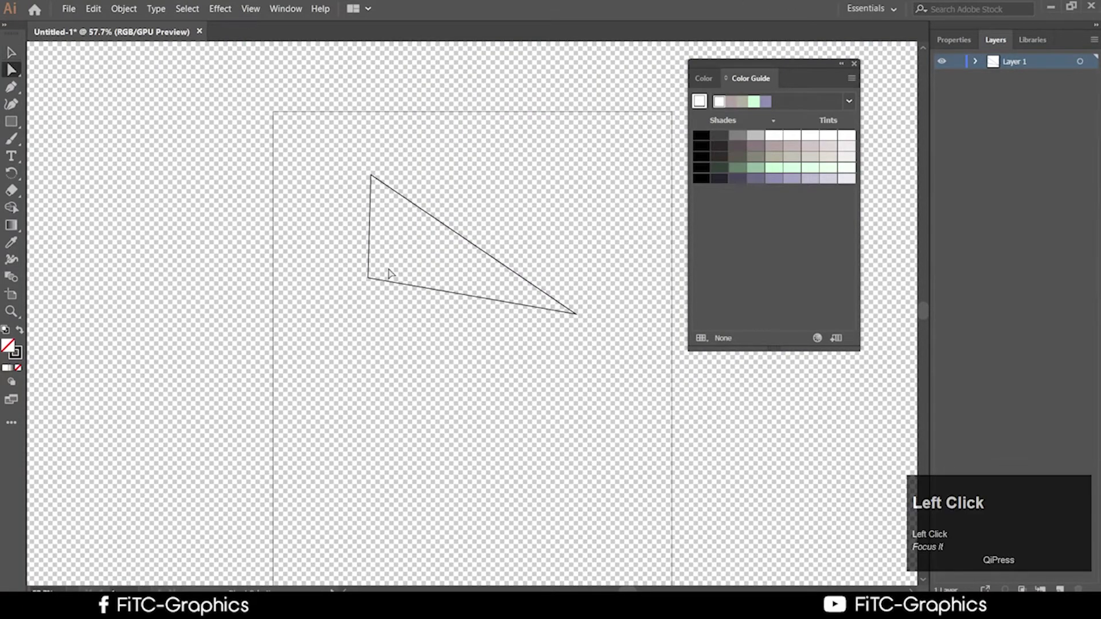
left_click(395, 283)
left_click(19, 330)
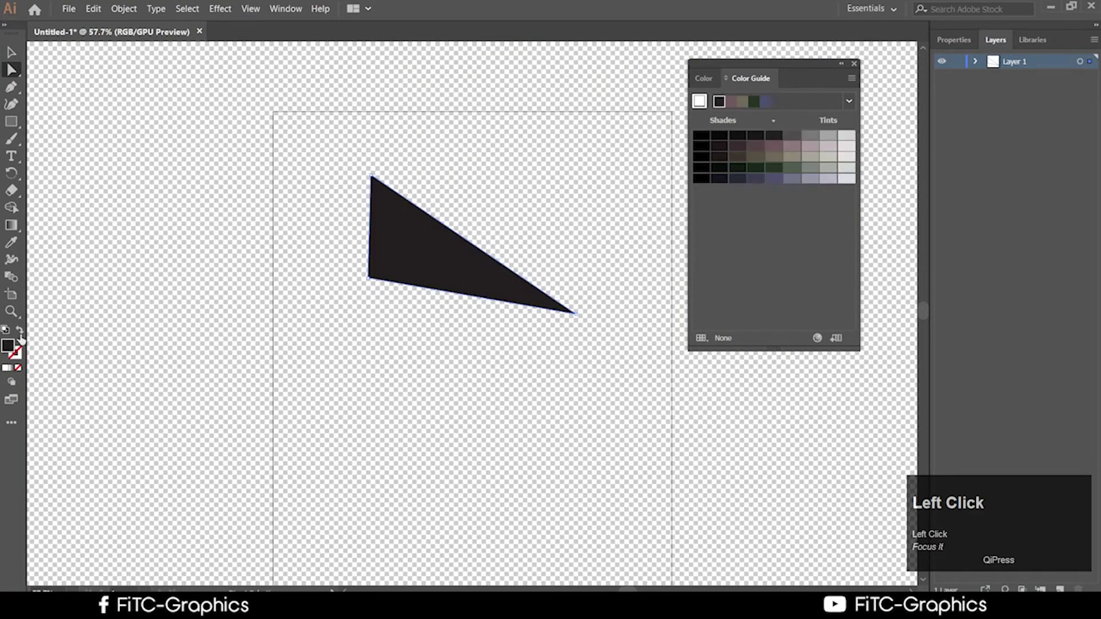
Move the triangle down and to the right and isolate it for editing
left_click(12, 52)
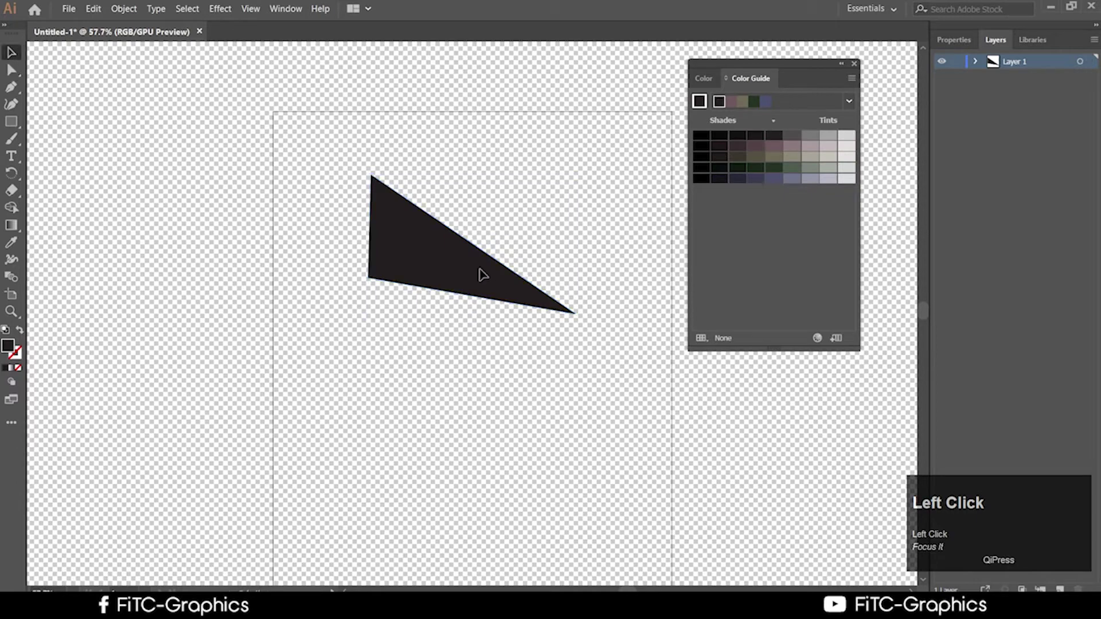
left_click_drag(482, 273, 490, 243)
double_click(523, 300)
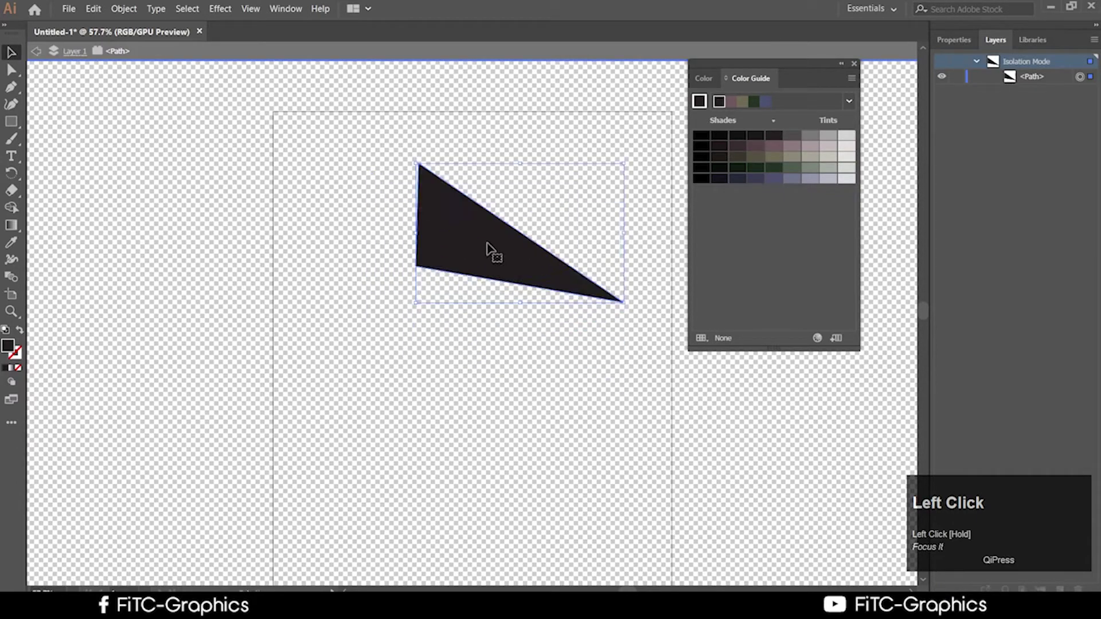
Restore the Illustrator program window from full screen
scroll(398, 268, "up", 3, "alt")
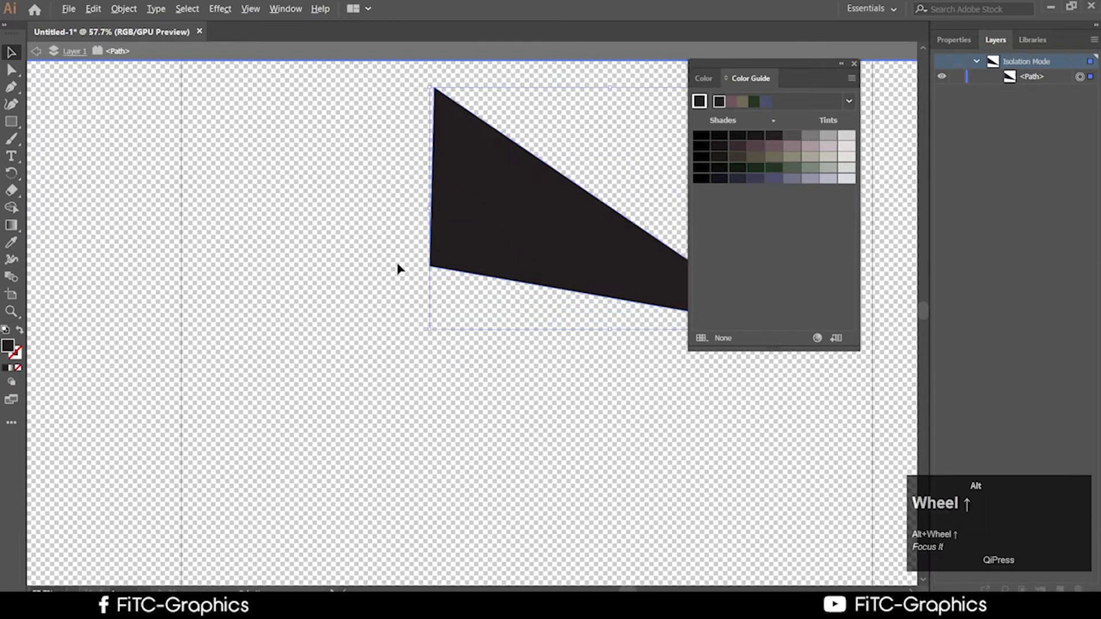
scroll(266, 274, "down", 3, "alt")
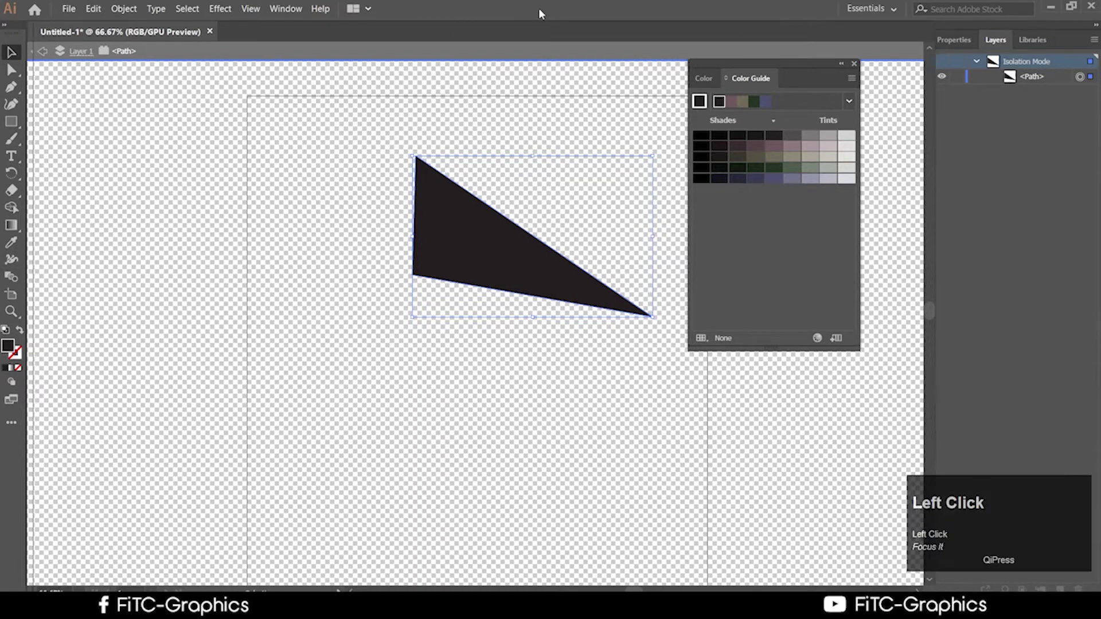
left_click_drag(539, 8, 596, 18)
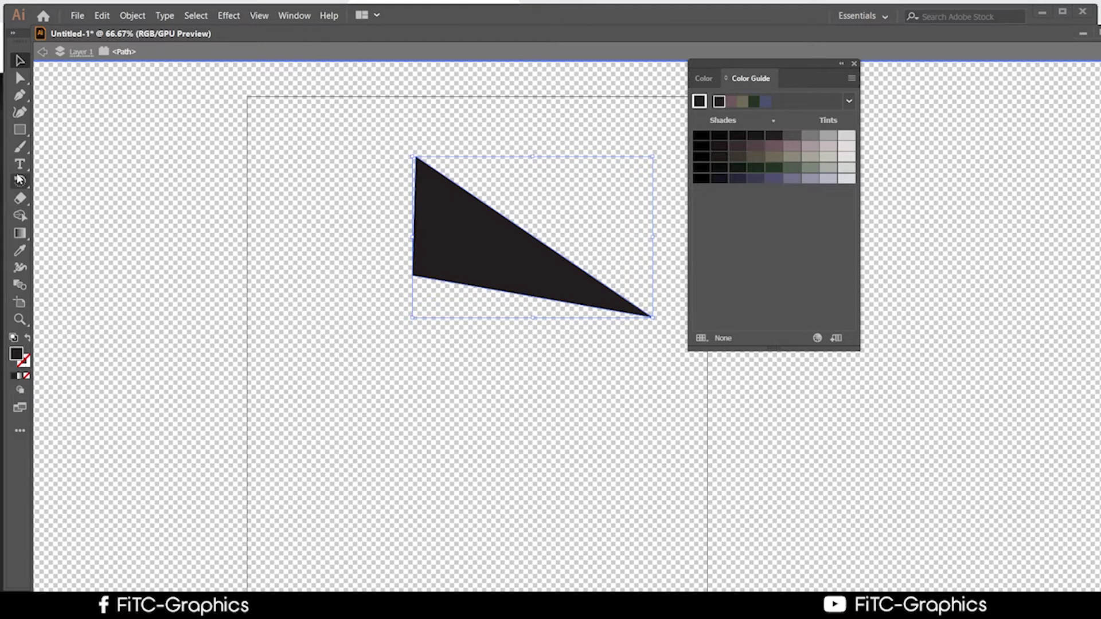
Switch to the Essentials Classic workspace, widen the toolbar to two columns, and re-dock the document
left_click(297, 20)
mouse_move(366, 76)
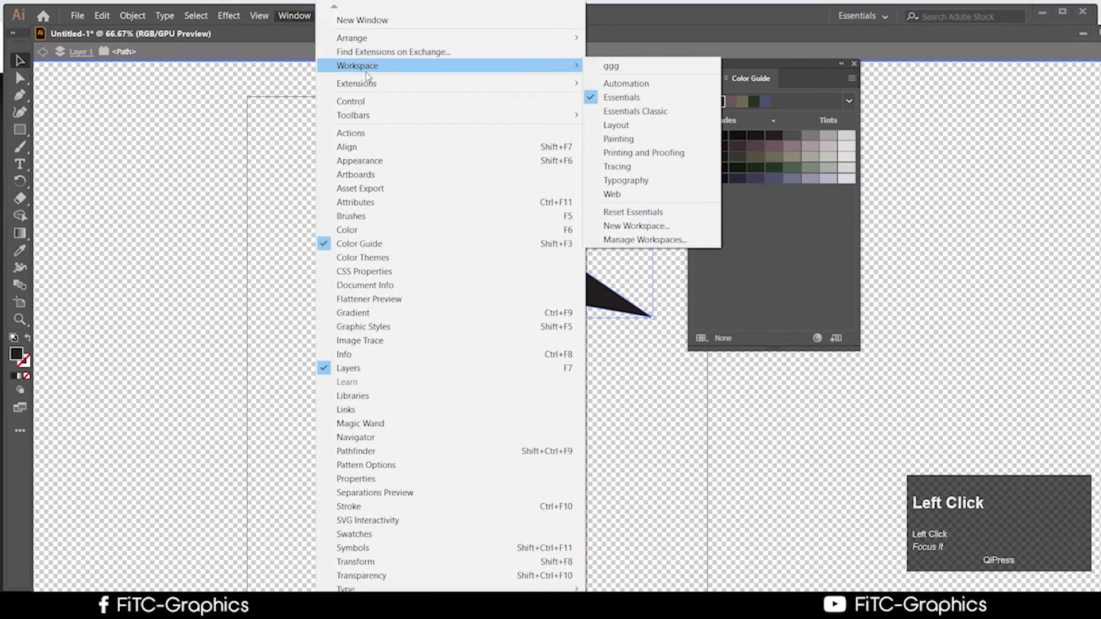
left_click(641, 98)
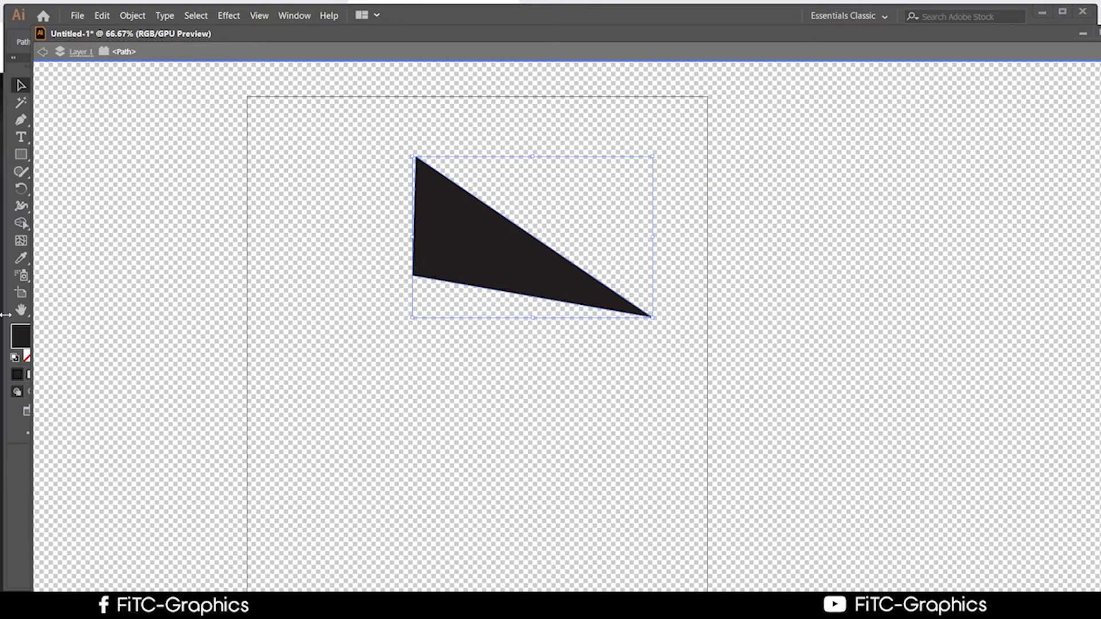
left_click_drag(28, 111, 80, 109)
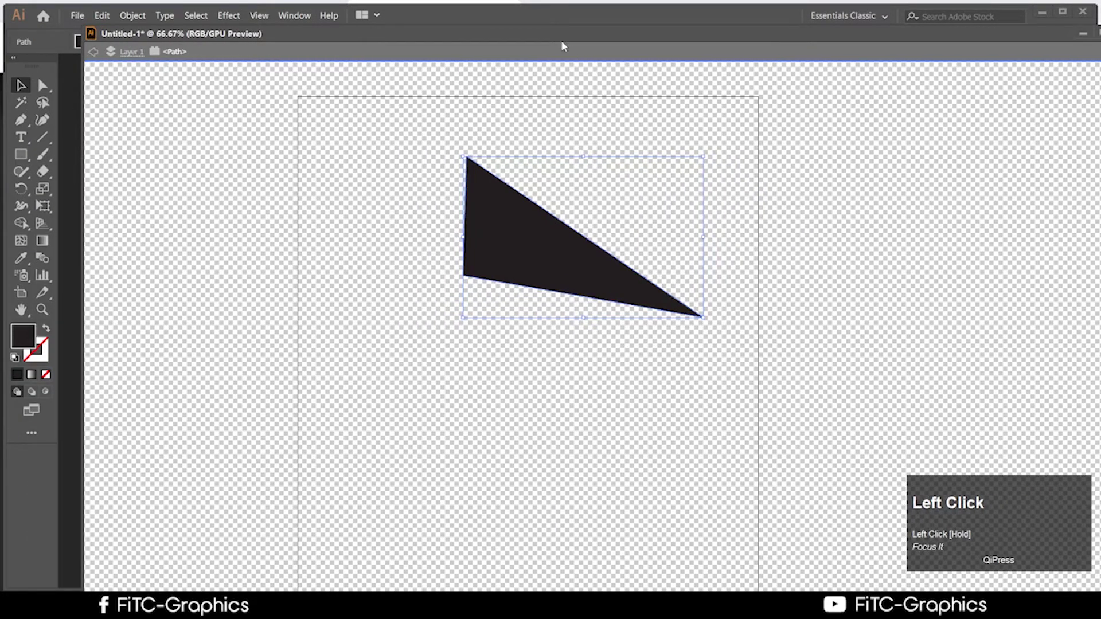
left_click_drag(547, 35, 549, 69)
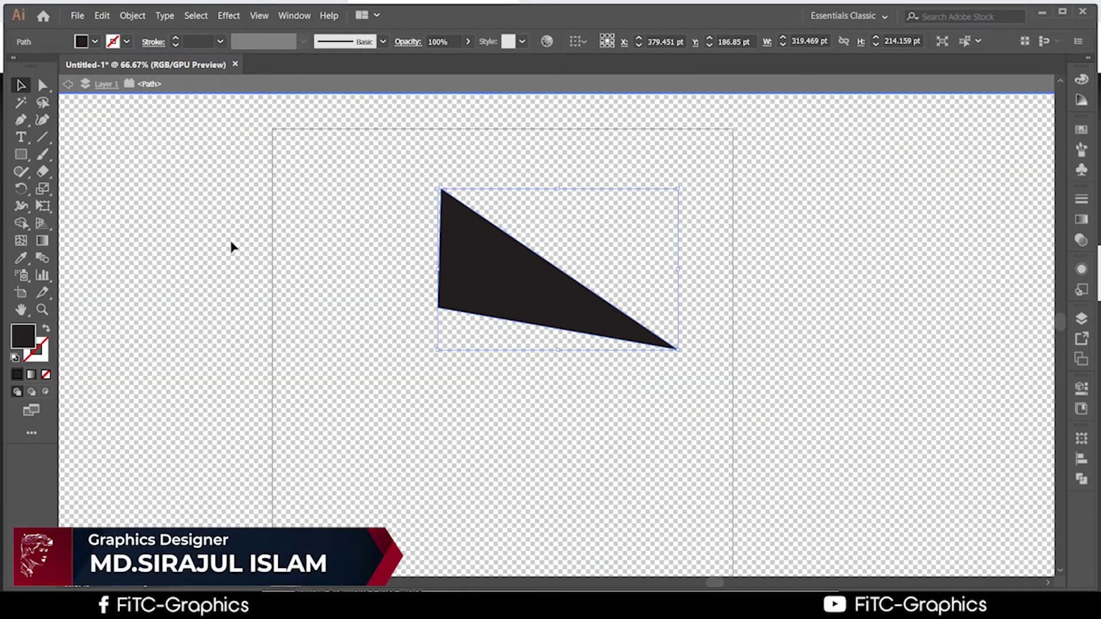
Reselect the triangle and drag it slightly left and down
left_click(574, 396)
left_click(527, 300)
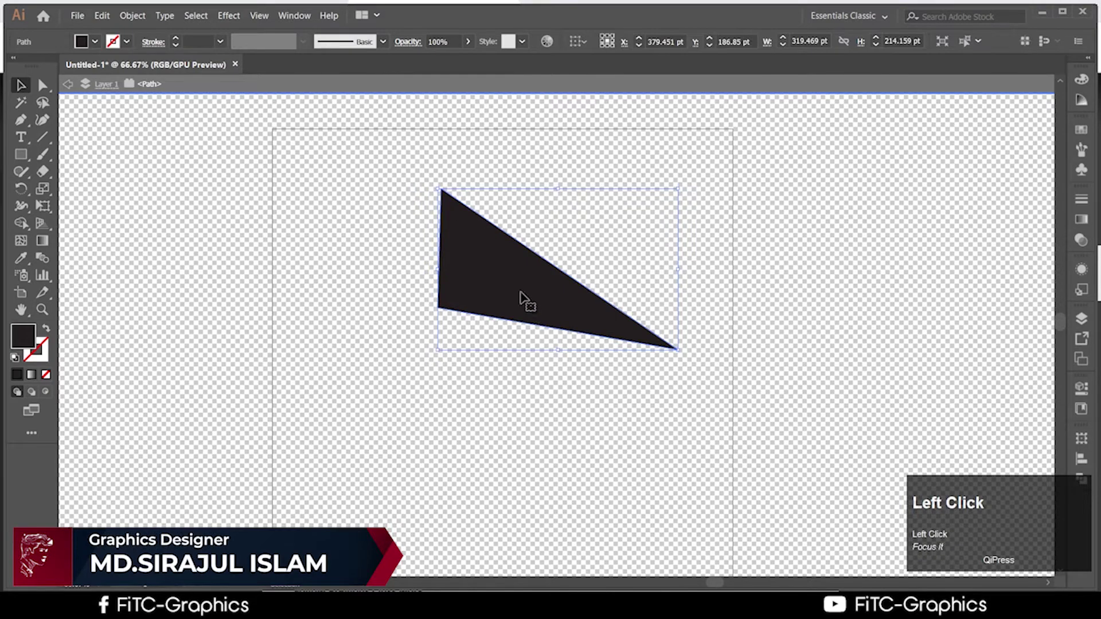
scroll(521, 294, "up", 3)
scroll(509, 278, "down", 2)
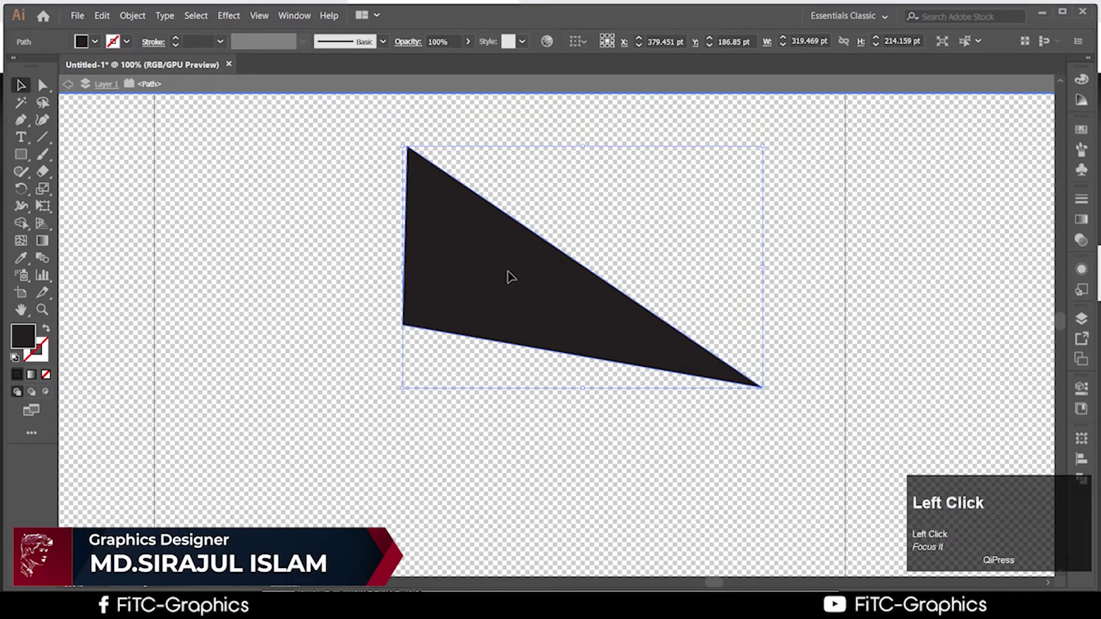
left_click_drag(511, 277, 424, 290)
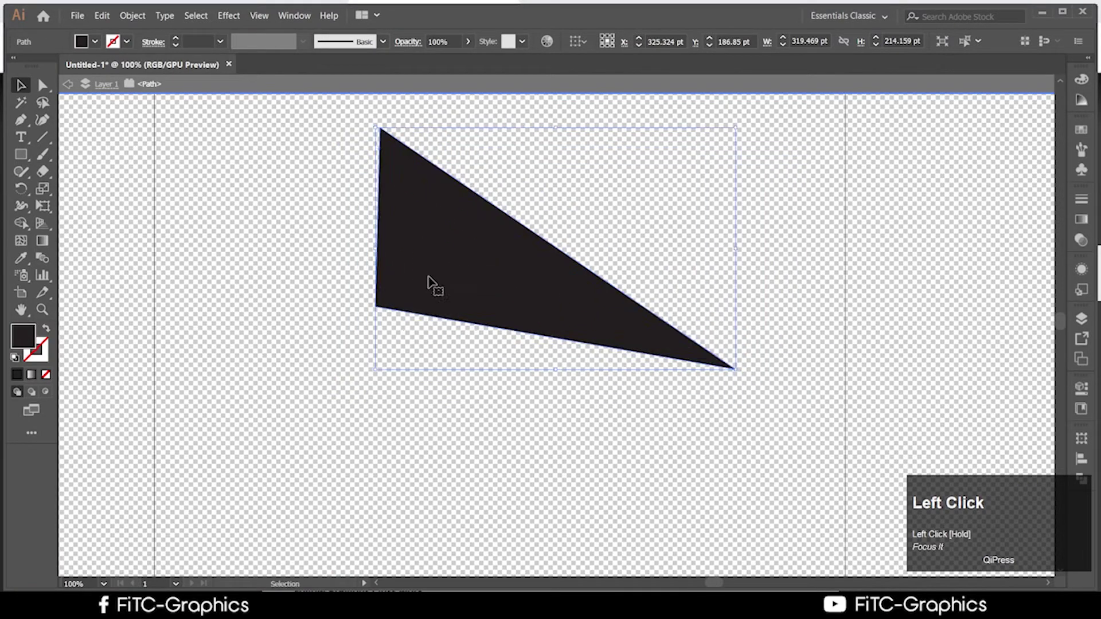
left_click_drag(459, 254, 408, 321)
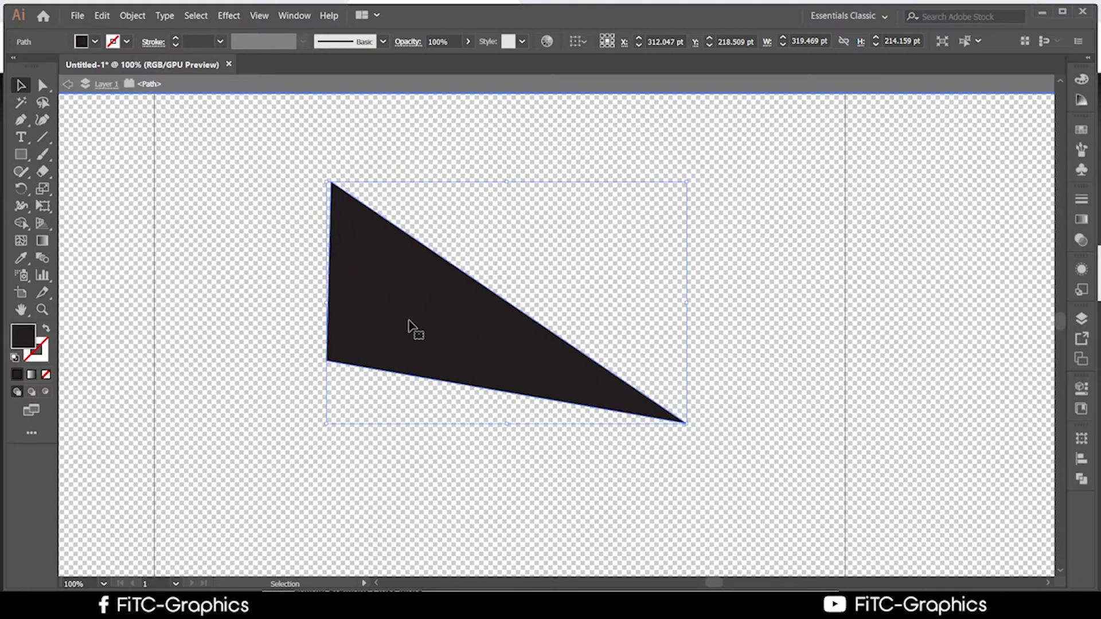
Hide the transparency grid with Ctrl+Shift+D so the artboard shows plain white
left_click(536, 511)
left_click(509, 388)
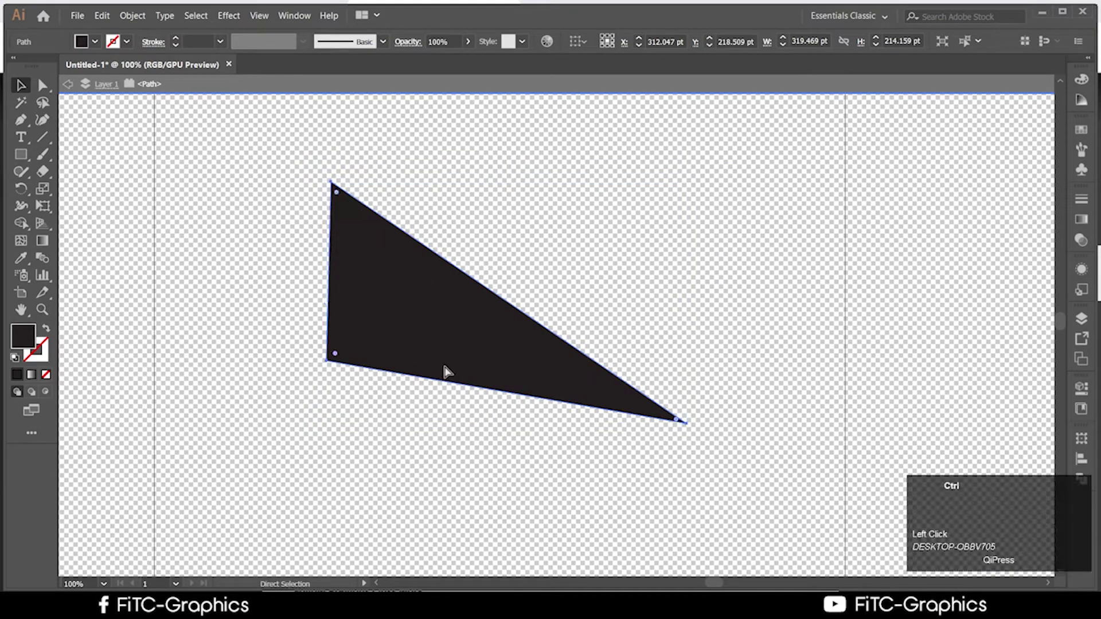
key("ctrl+shift+d")
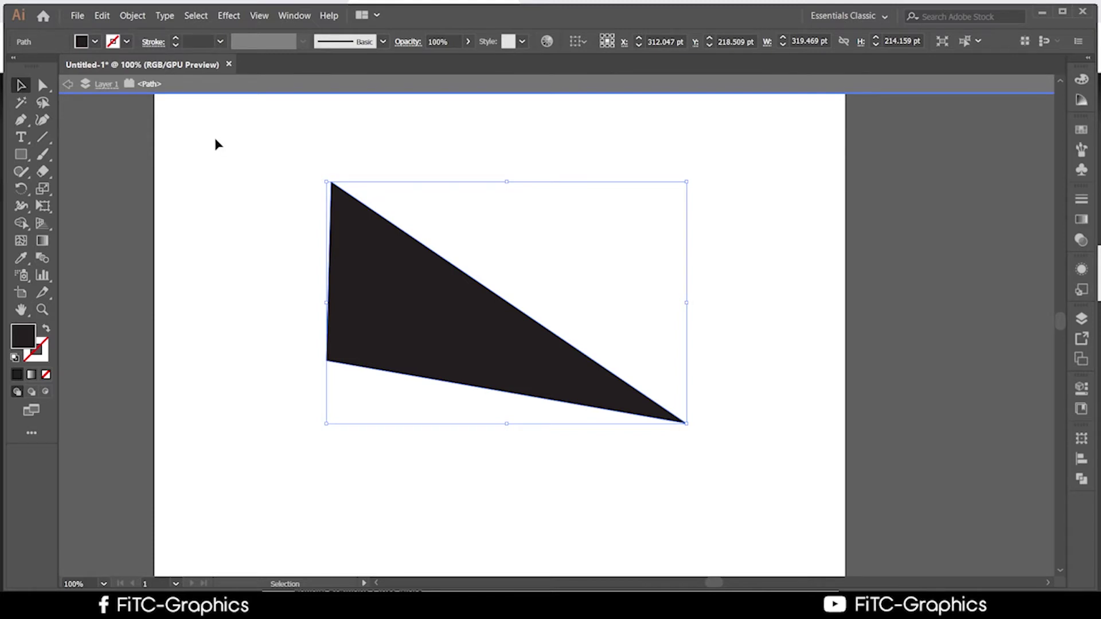
Nudge the triangle slightly left and up and delete its top anchor point
left_click(488, 250)
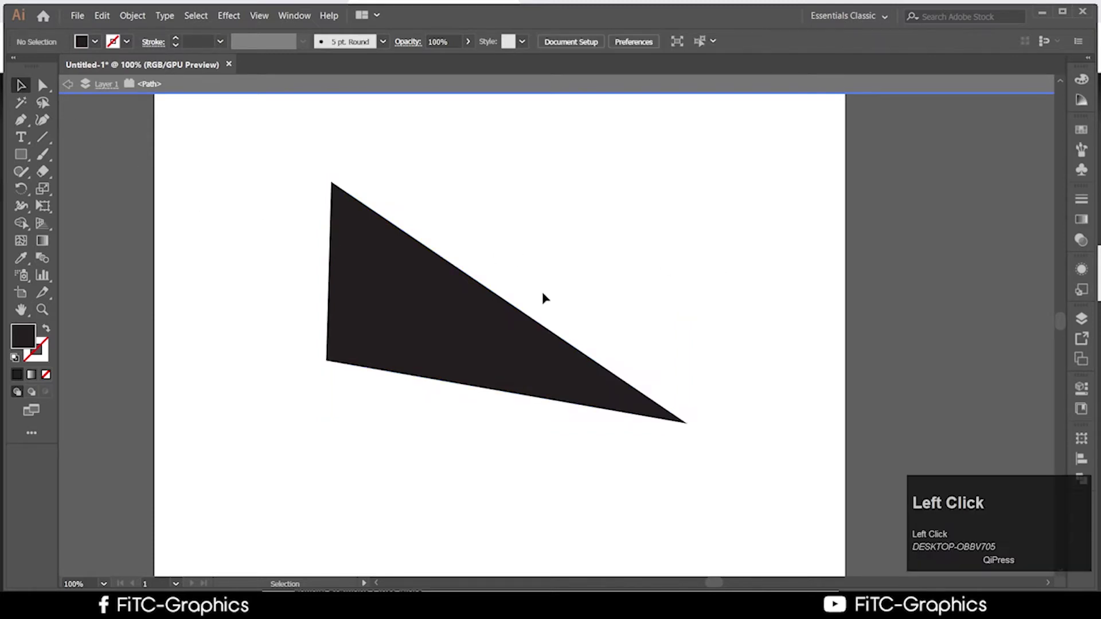
left_click(482, 310)
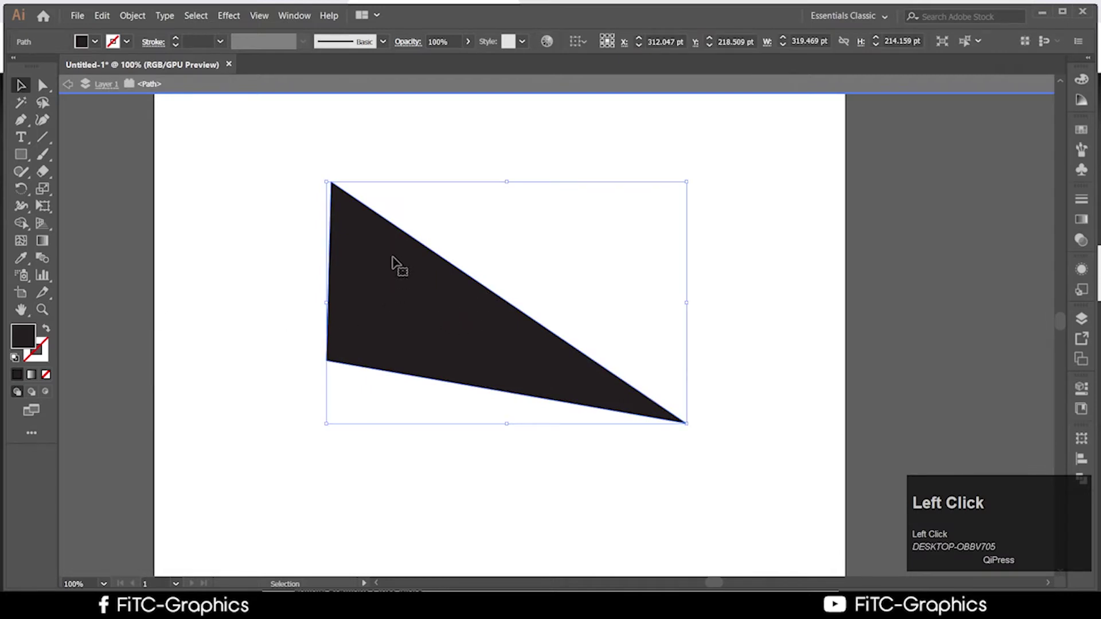
left_click_drag(395, 265, 371, 258)
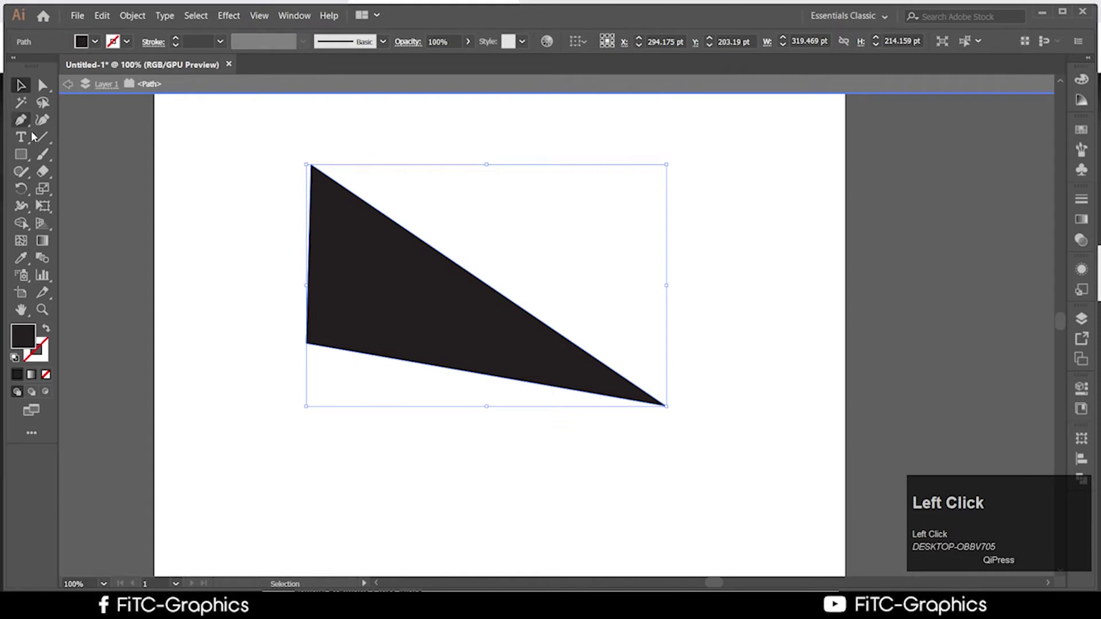
left_click_drag(21, 119, 90, 166)
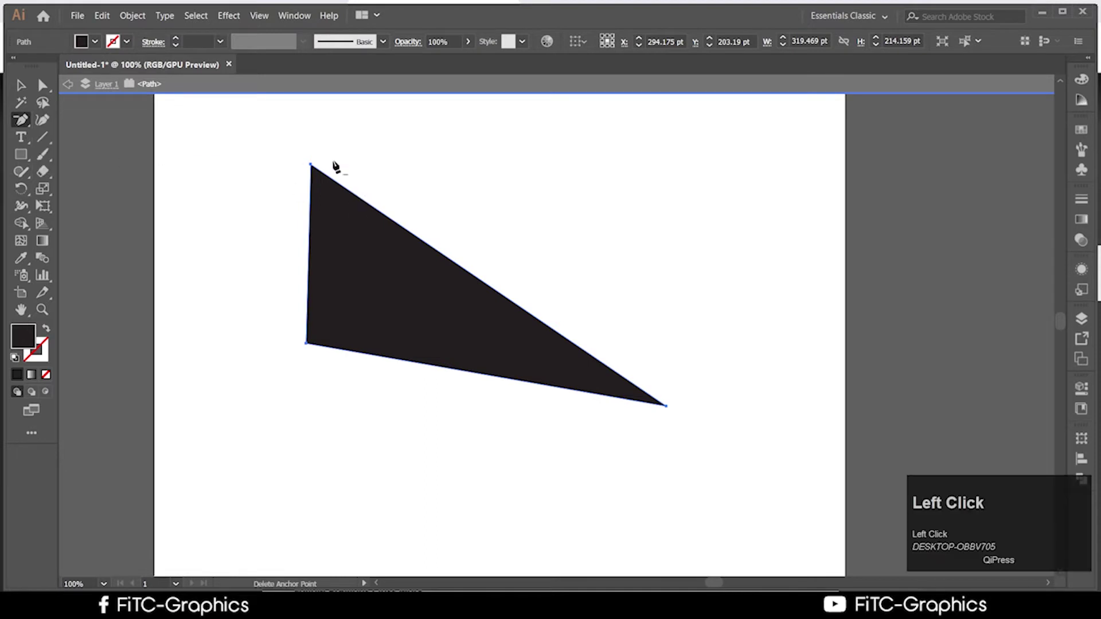
left_click(310, 165)
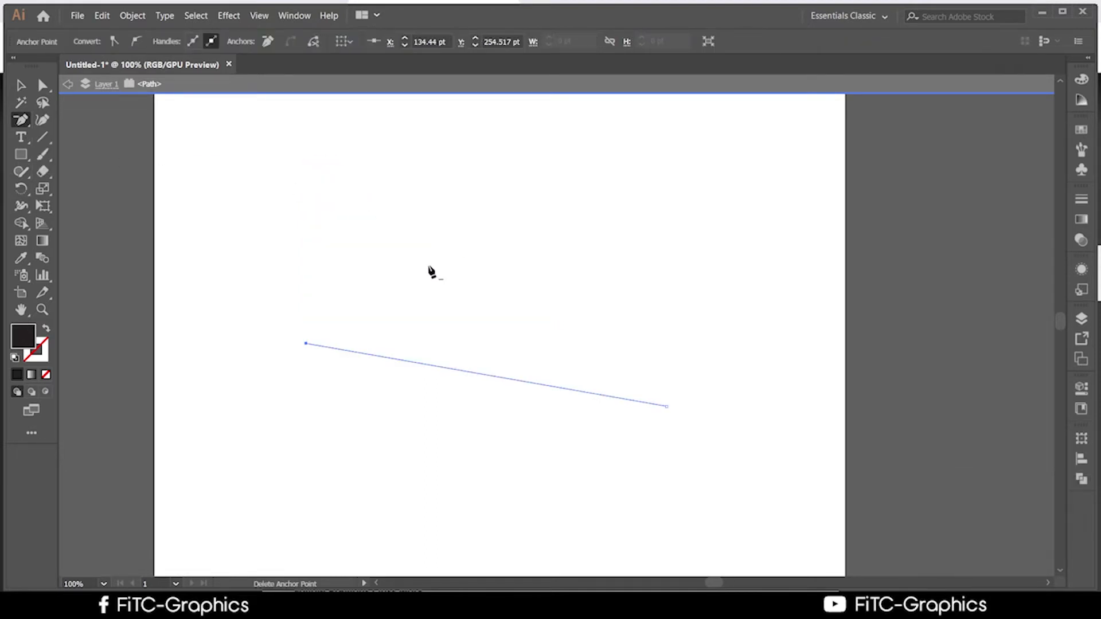
Add an anchor midway along the remaining line and drag it up into a new peak
left_click_drag(20, 120, 93, 140)
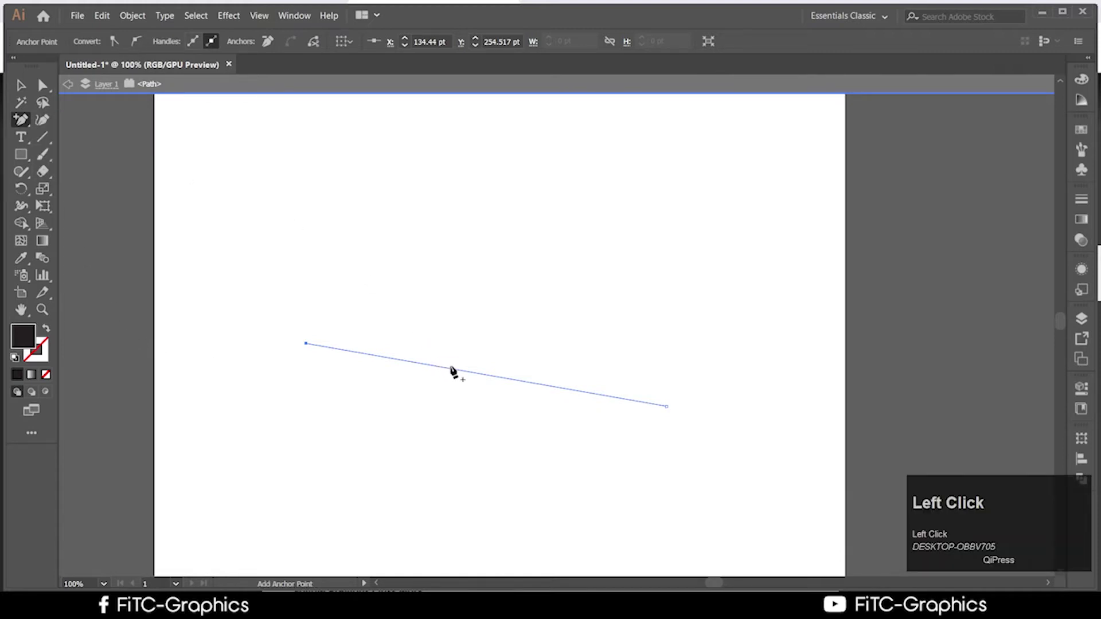
left_click(454, 372)
left_click(656, 332)
left_click(477, 374)
key("a")
left_click_drag(477, 373, 489, 253)
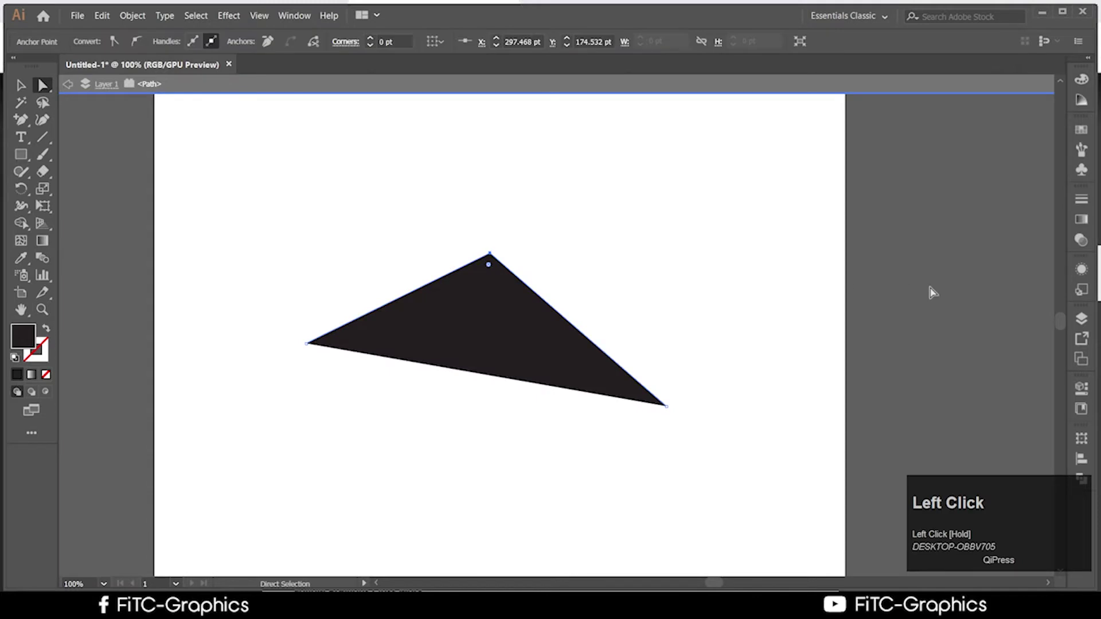
left_click(511, 319)
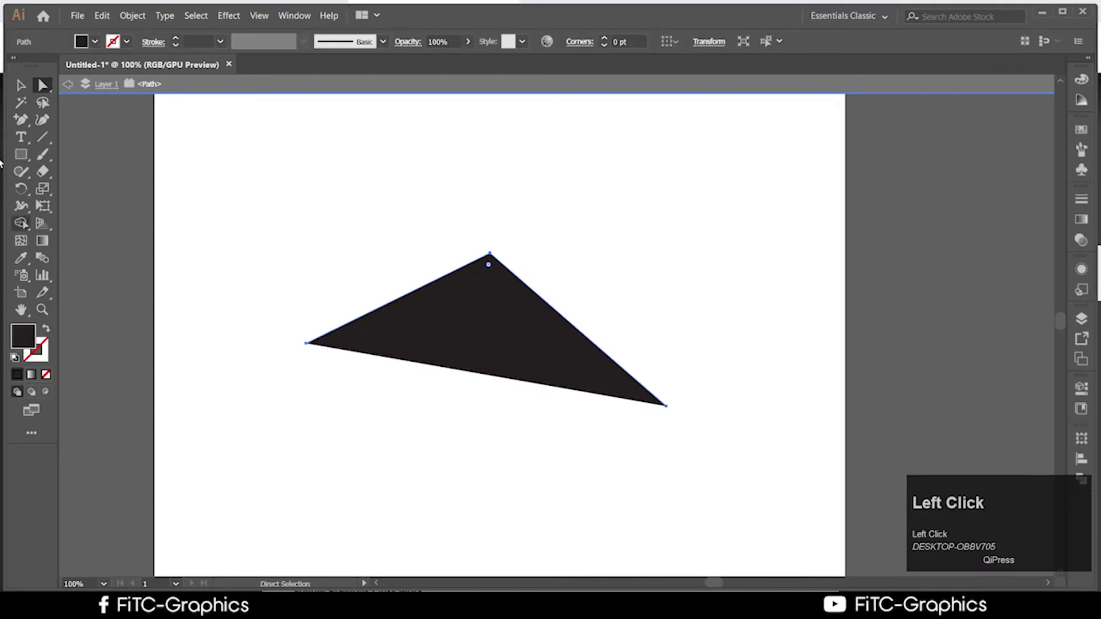
left_click(22, 137)
left_click_drag(29, 121, 125, 179)
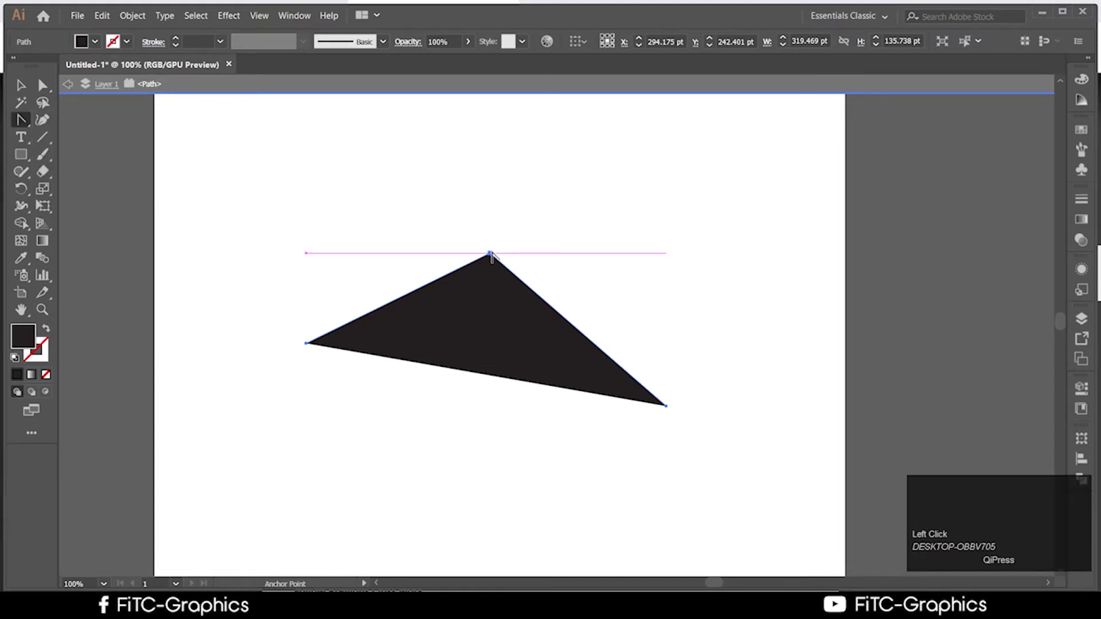
left_click_drag(490, 253, 666, 268)
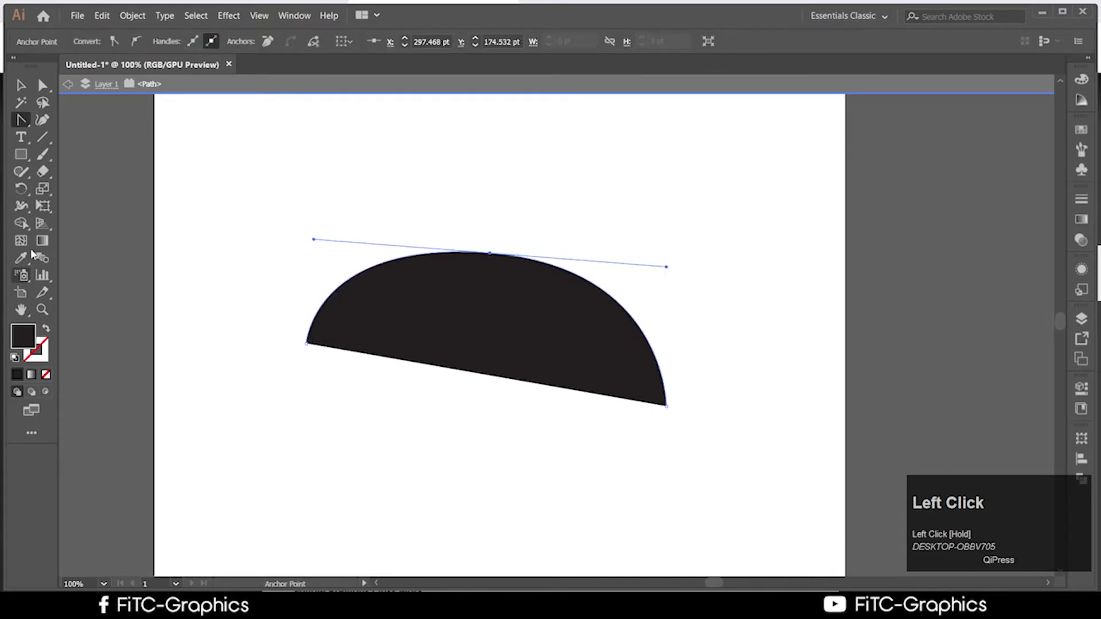
left_click(490, 254)
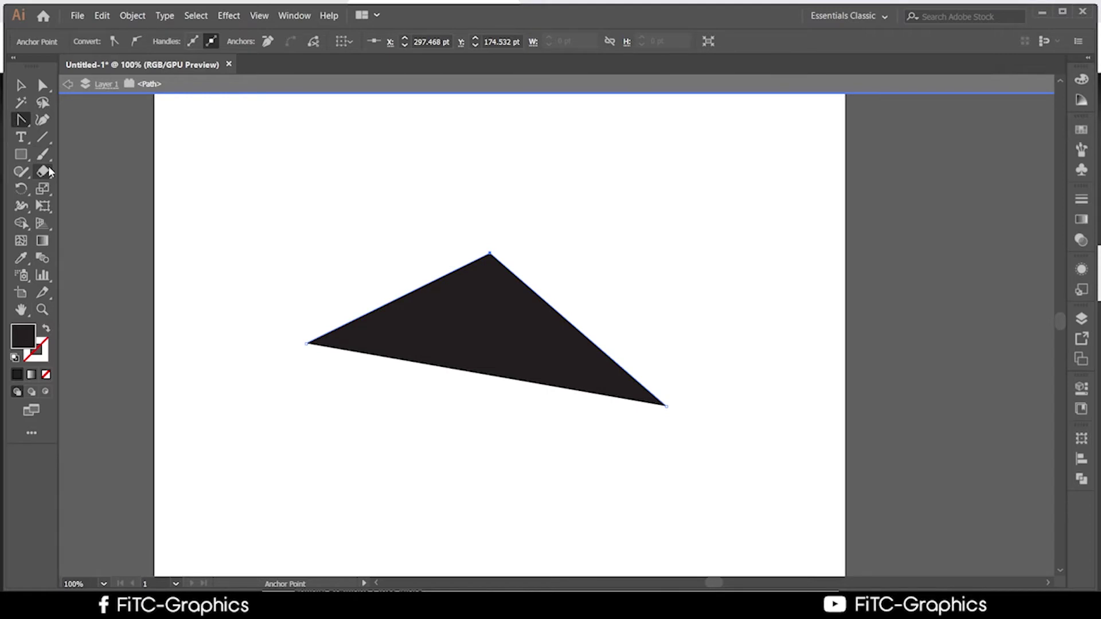
left_click(48, 334)
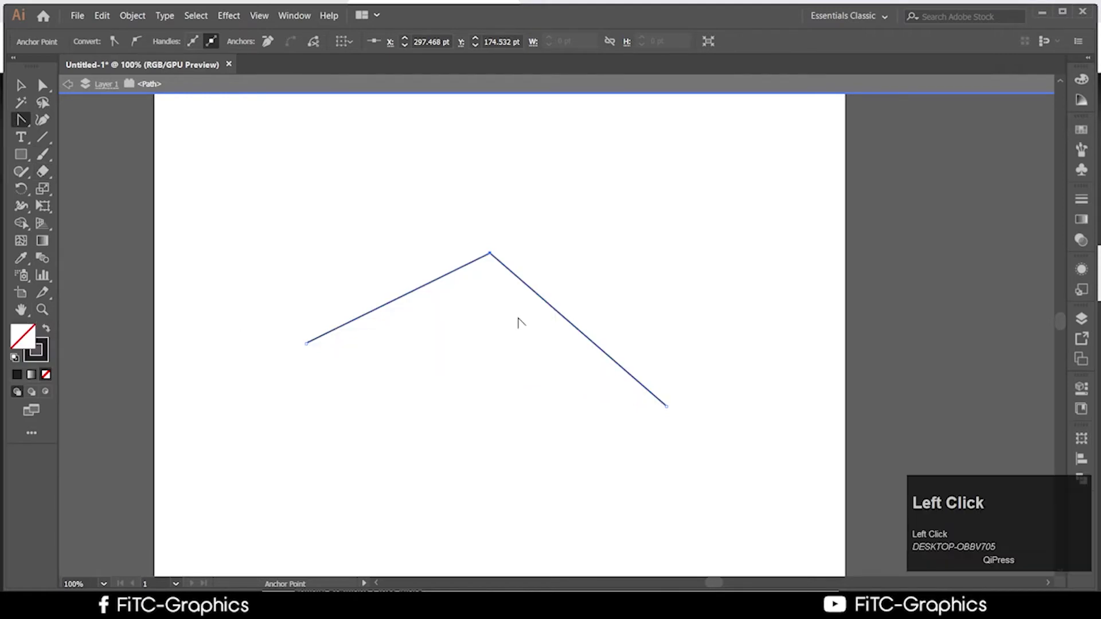
scroll(519, 321, "up", 2)
scroll(520, 341, "down", 3)
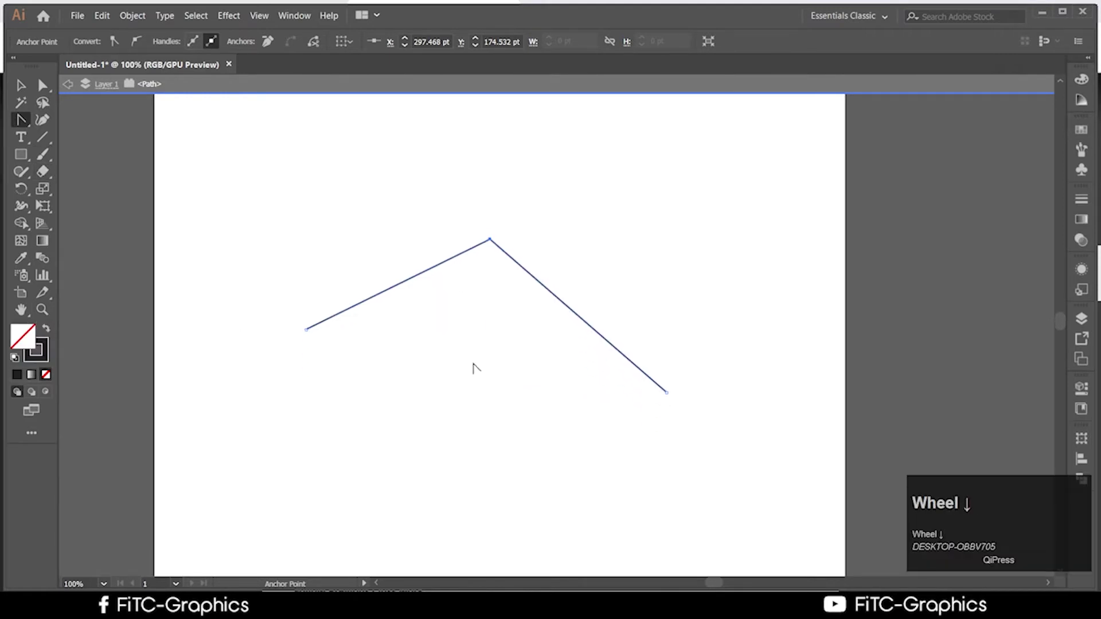
left_click(54, 121)
key("ctrl+z")
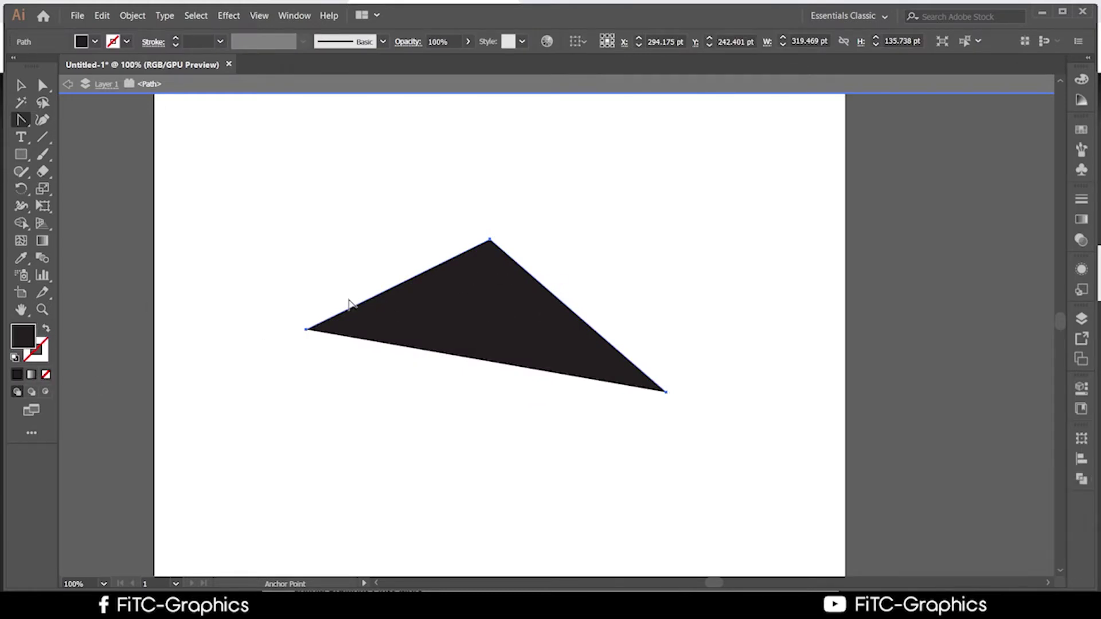
double_click(48, 344)
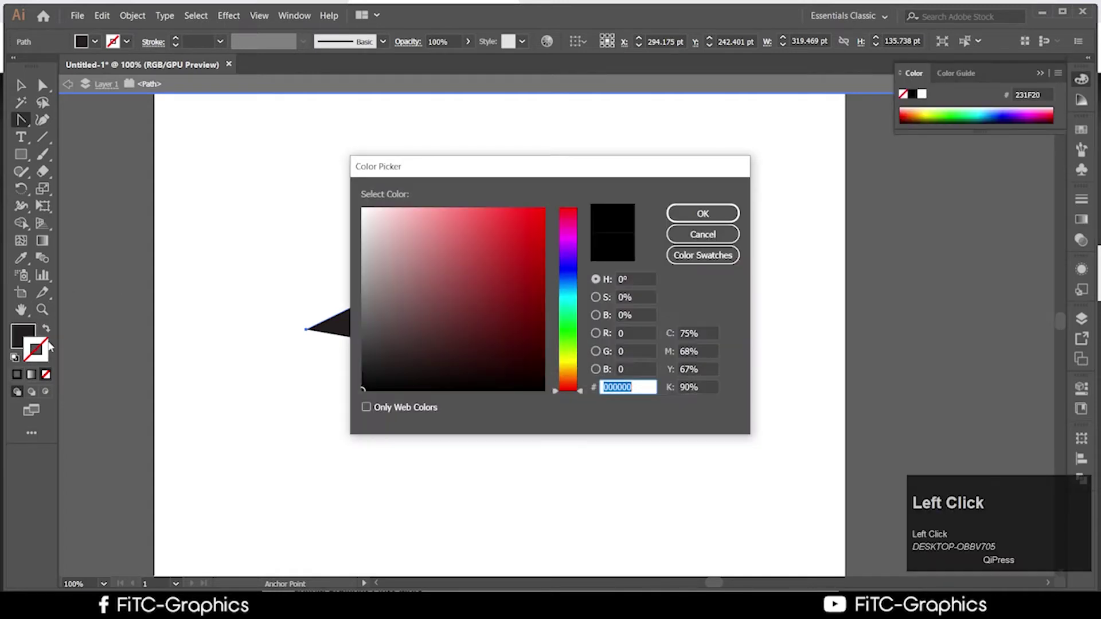
left_click_drag(567, 344, 568, 359)
left_click(533, 207)
left_click(703, 213)
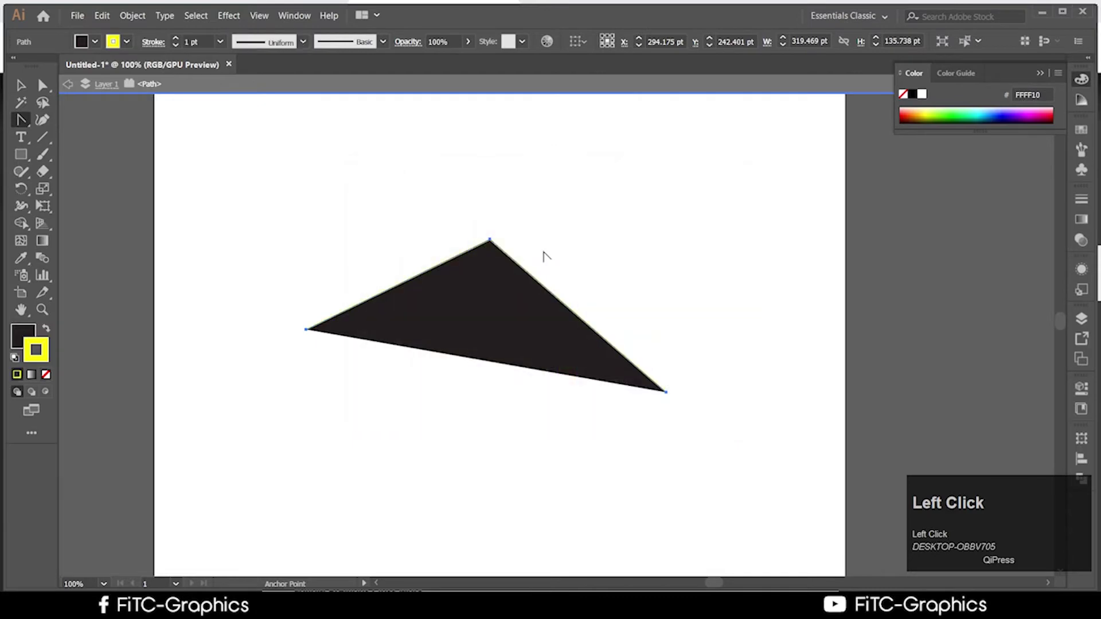
left_click(219, 42)
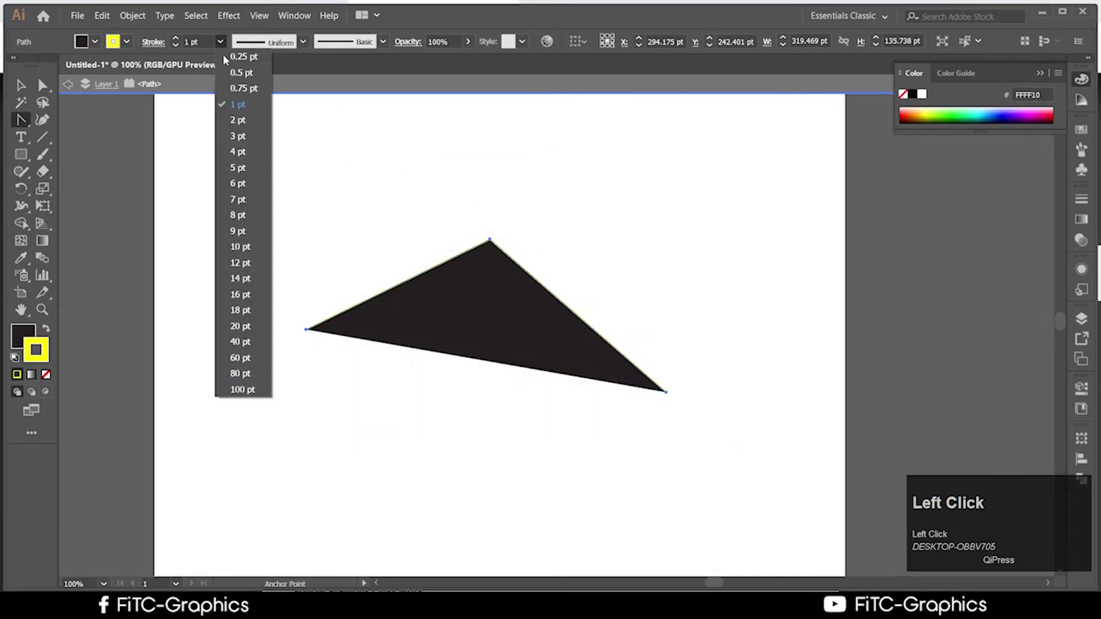
left_click(248, 262)
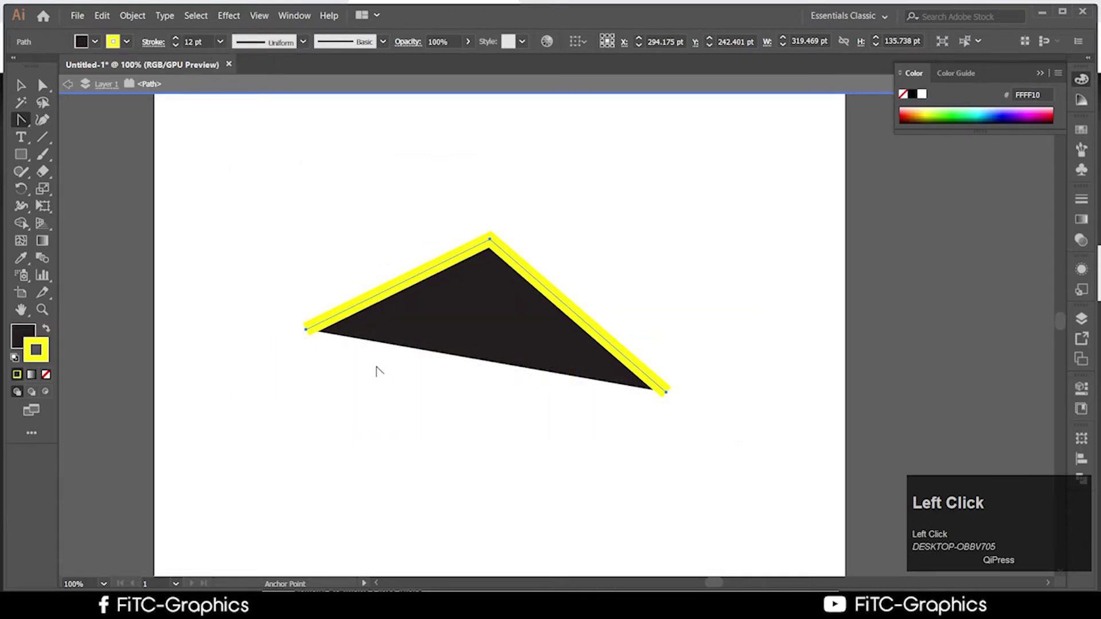
left_click(24, 117)
left_click_drag(23, 119, 91, 133)
left_click(665, 394)
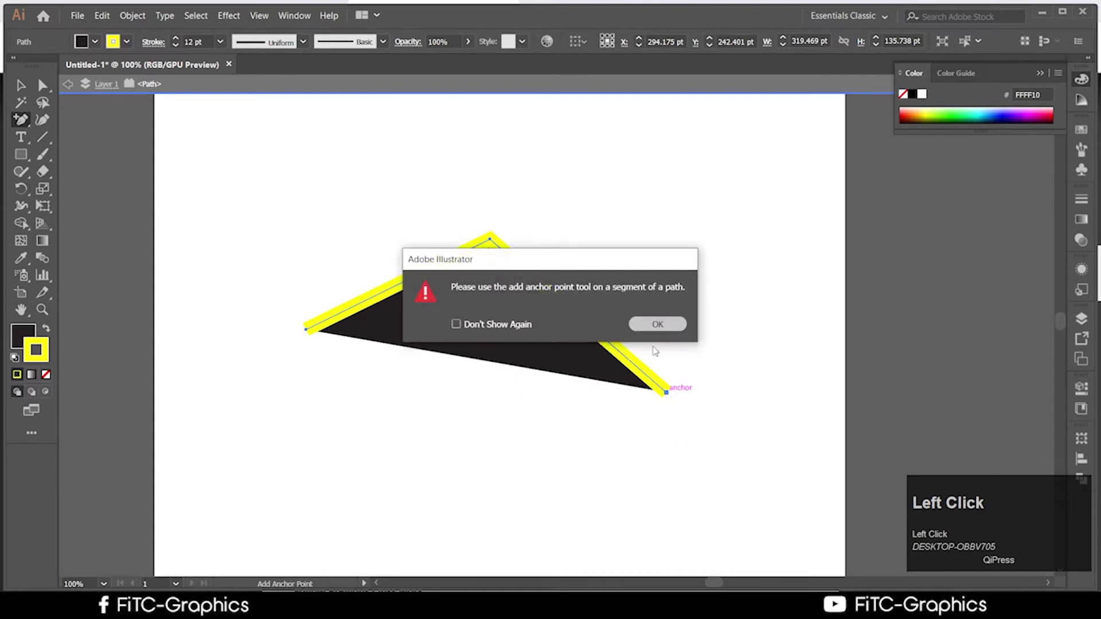
left_click(660, 325)
left_click(667, 395)
left_click(657, 324)
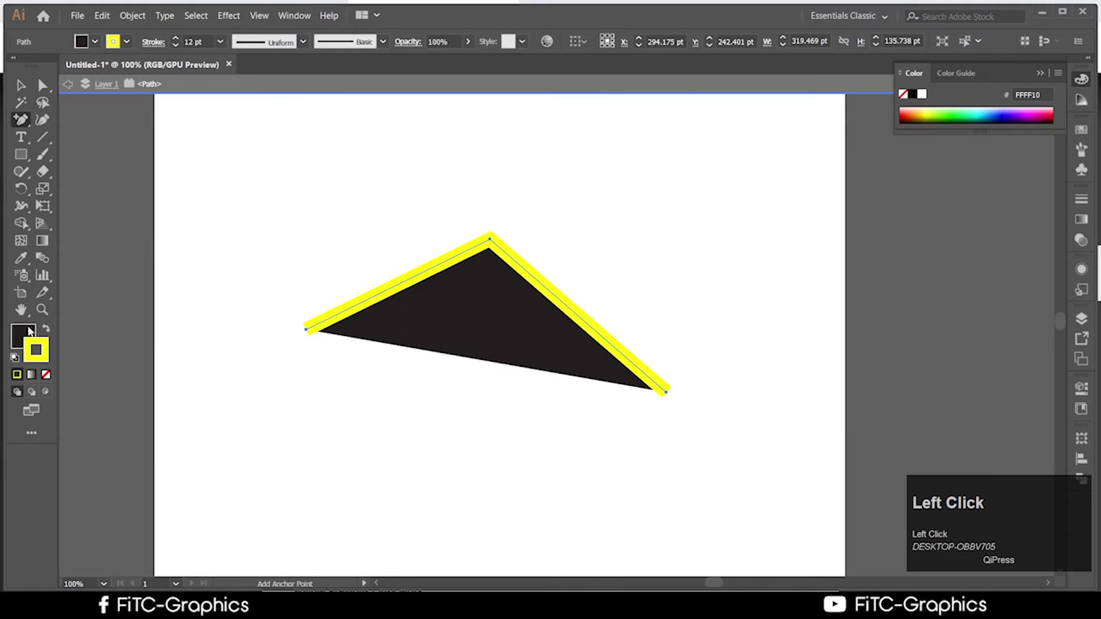
Set the peak path's fill to None and dismiss the Add Anchor Point warnings at its right end
left_click(46, 374)
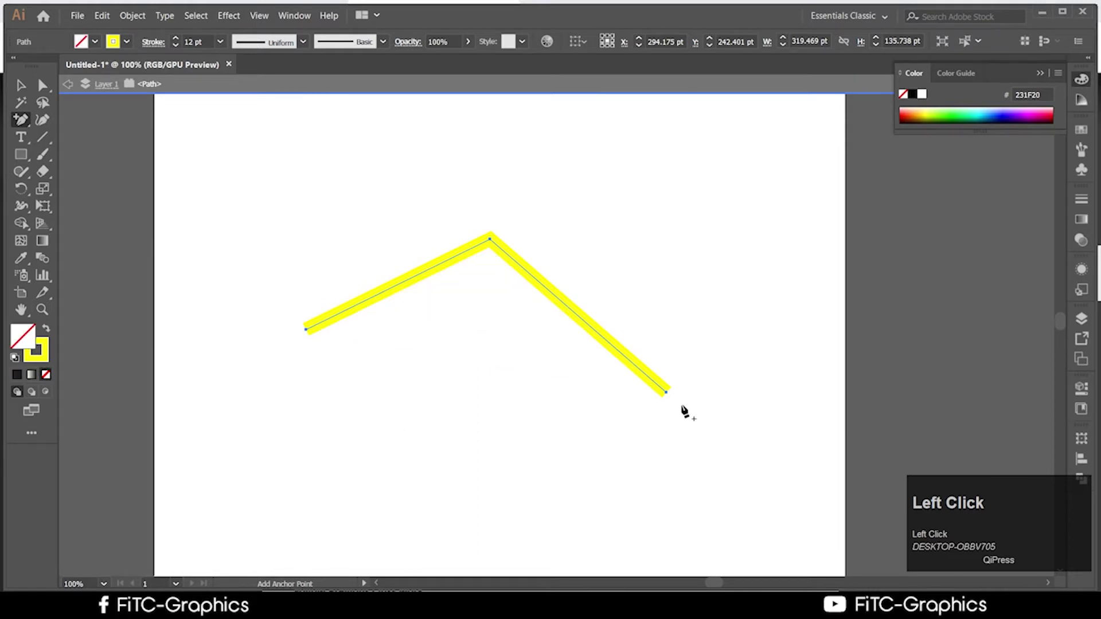
left_click(665, 395)
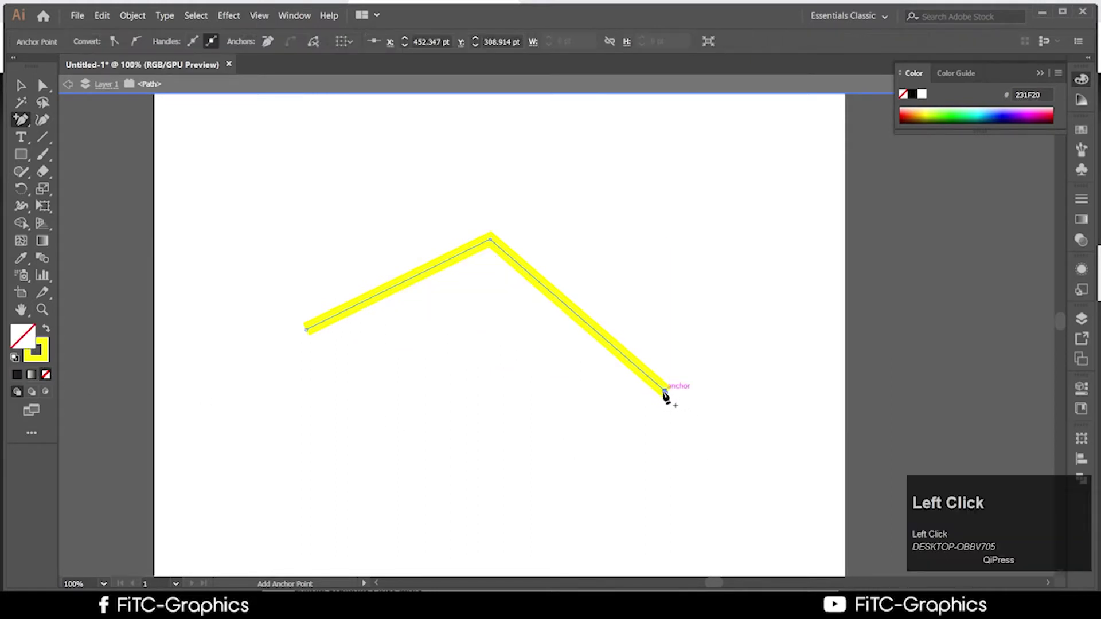
key("ctrl+z")
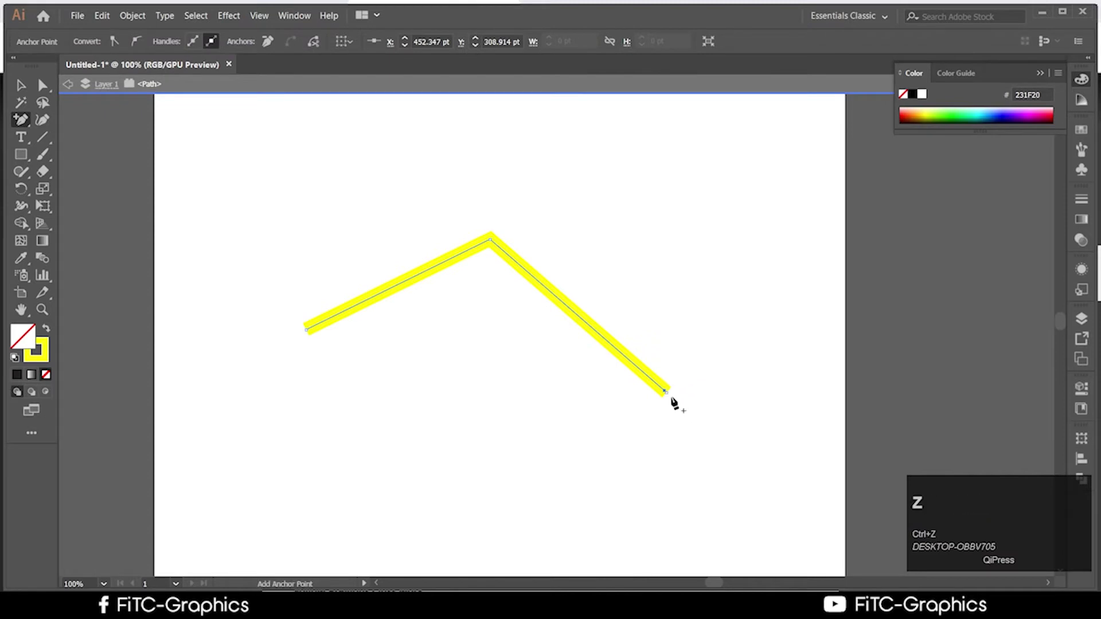
left_click(666, 395)
left_click(679, 324)
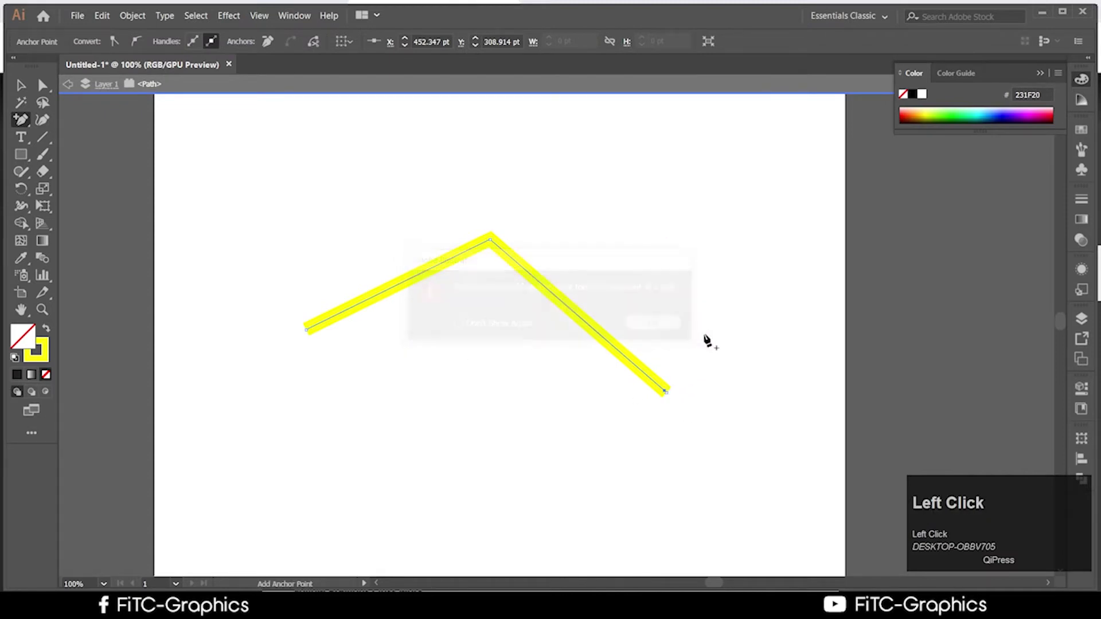
key("ctrl+z")
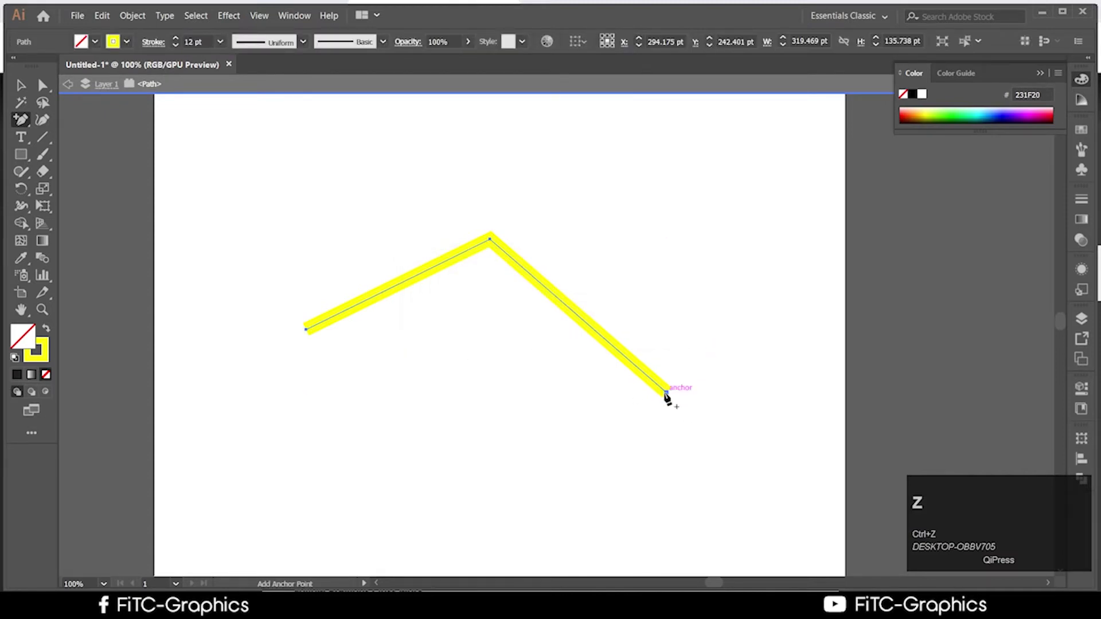
left_click(664, 395)
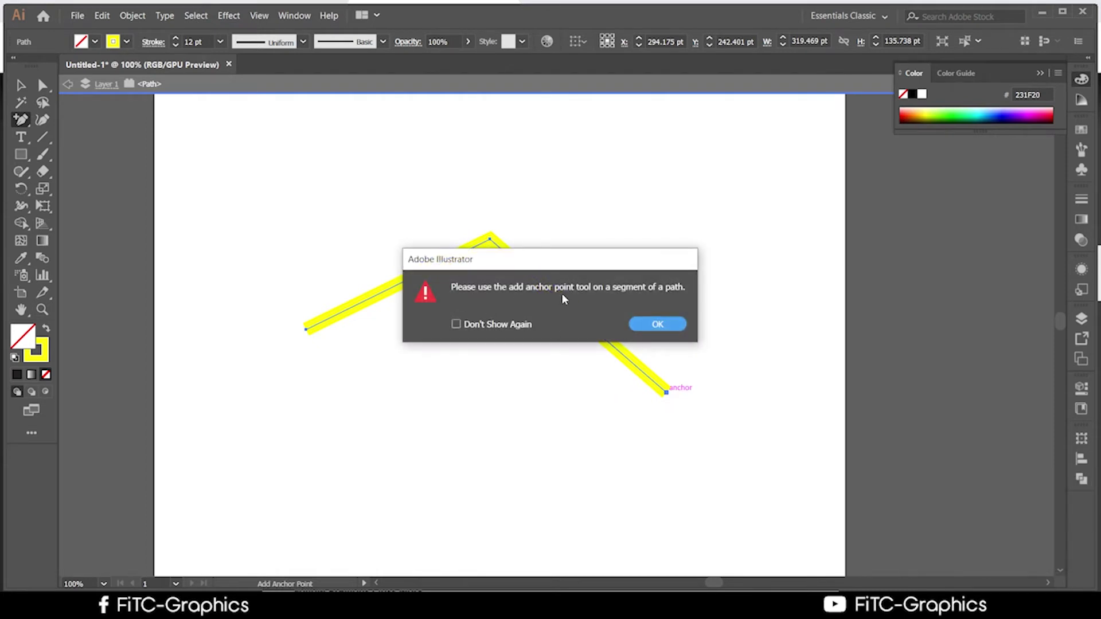
left_click(659, 325)
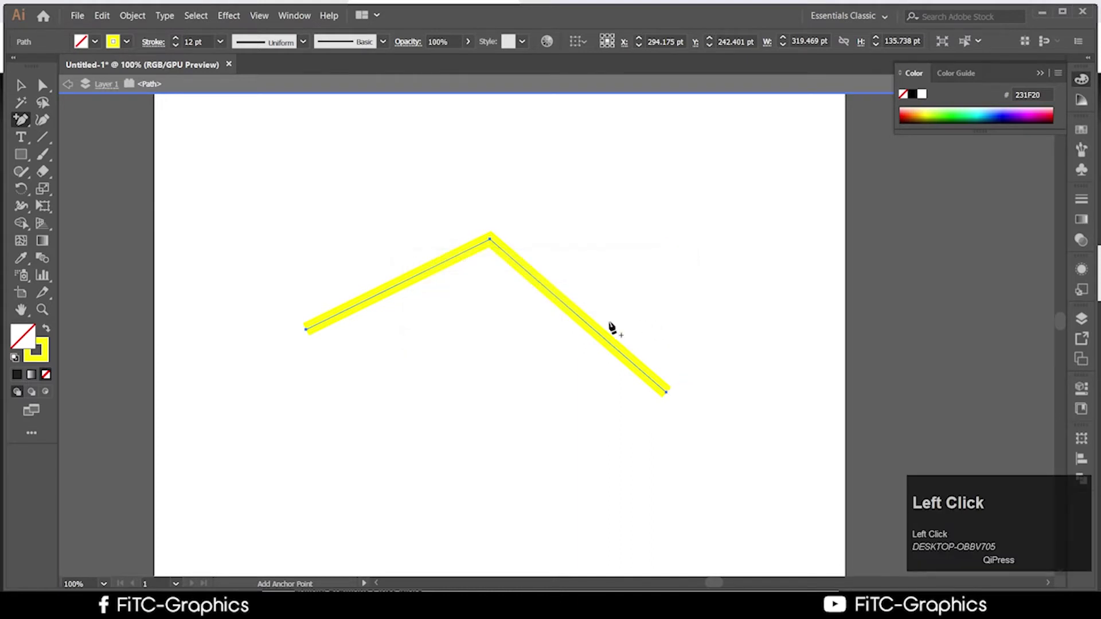
Resume drawing with the Pen Tool from the path's left endpoint
left_click(307, 332)
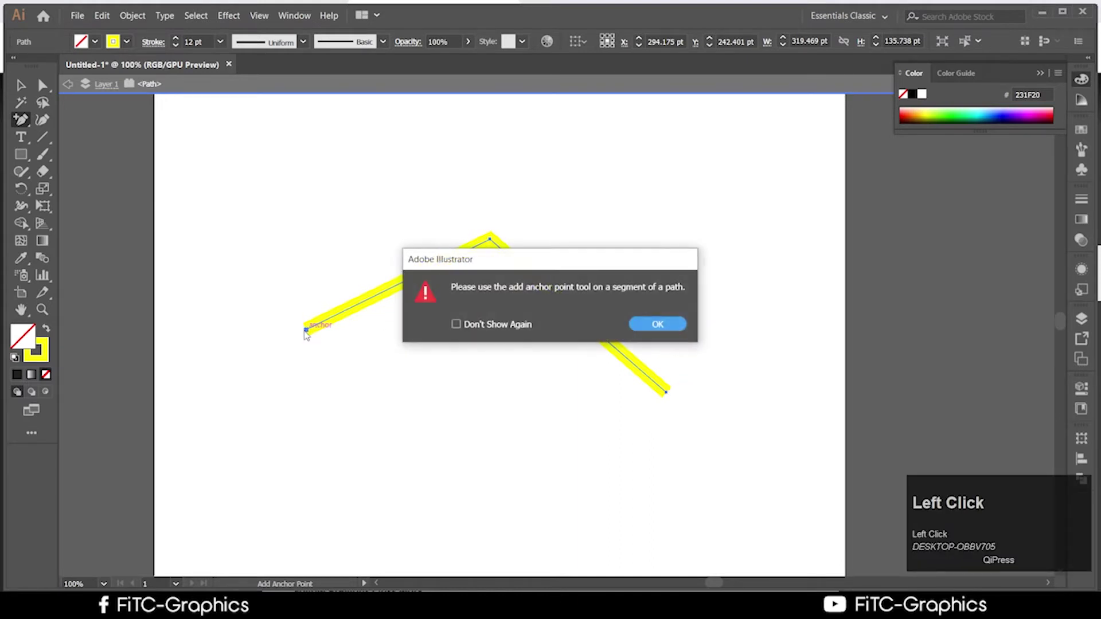
left_click(676, 327)
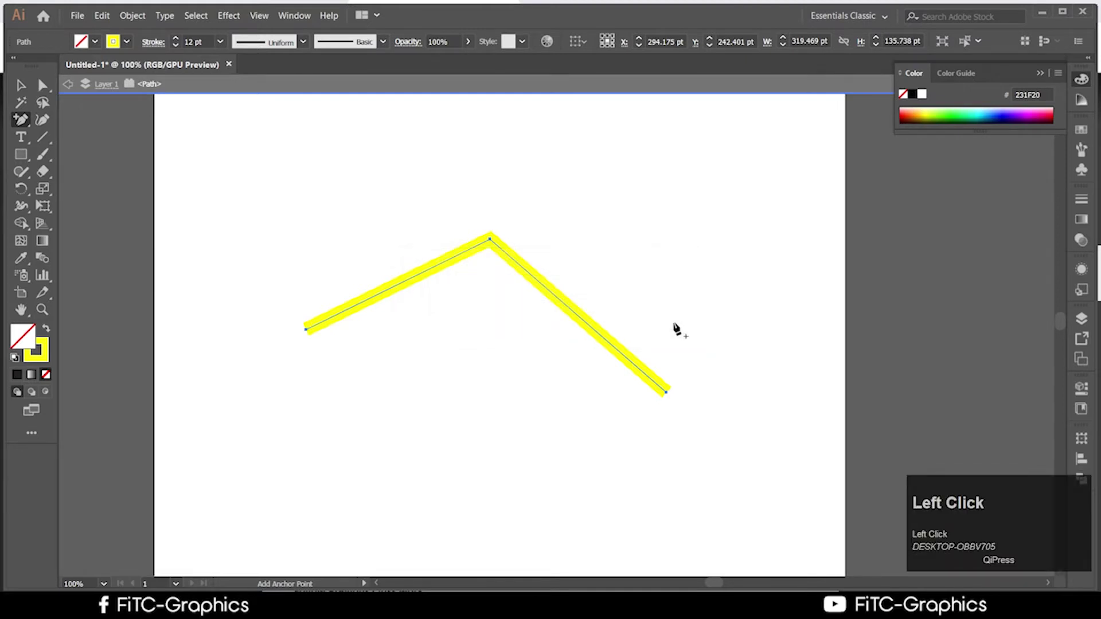
left_click(21, 85)
left_click_drag(20, 119, 74, 118)
left_click(306, 329)
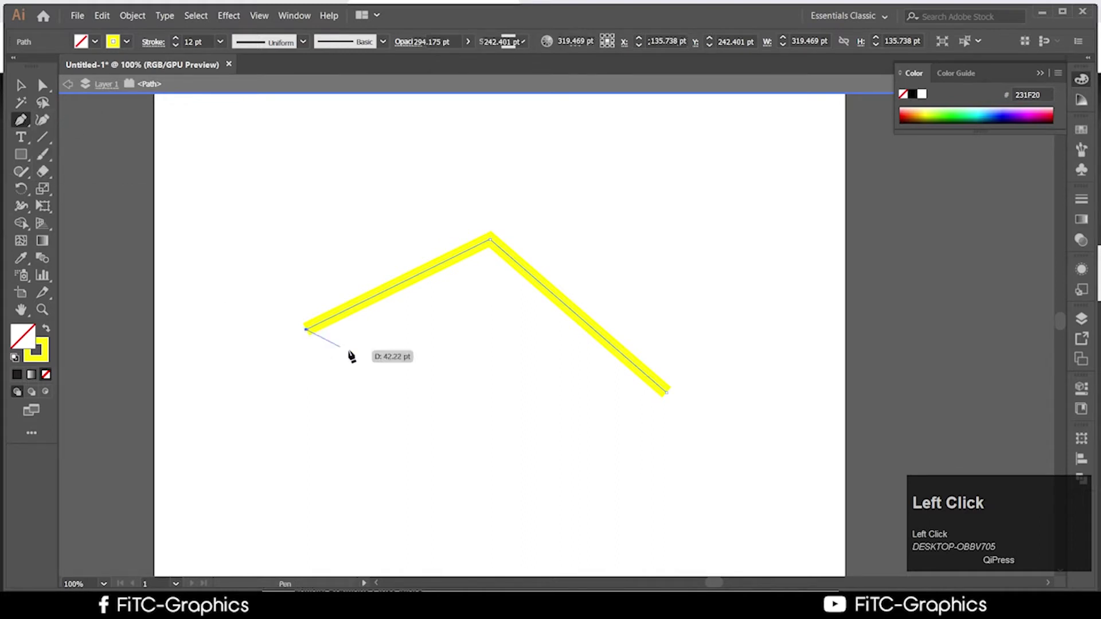
Close the path at its right endpoint, fill it 282828 grey, and add an upper-right edge anchor
left_click(667, 394)
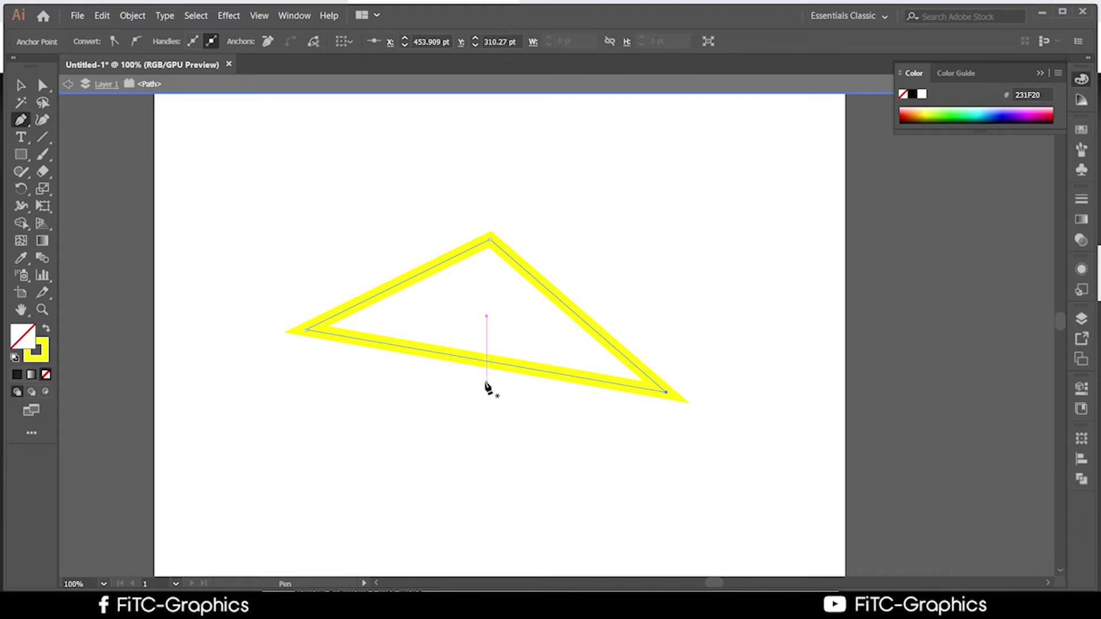
scroll(486, 387, "down", 1)
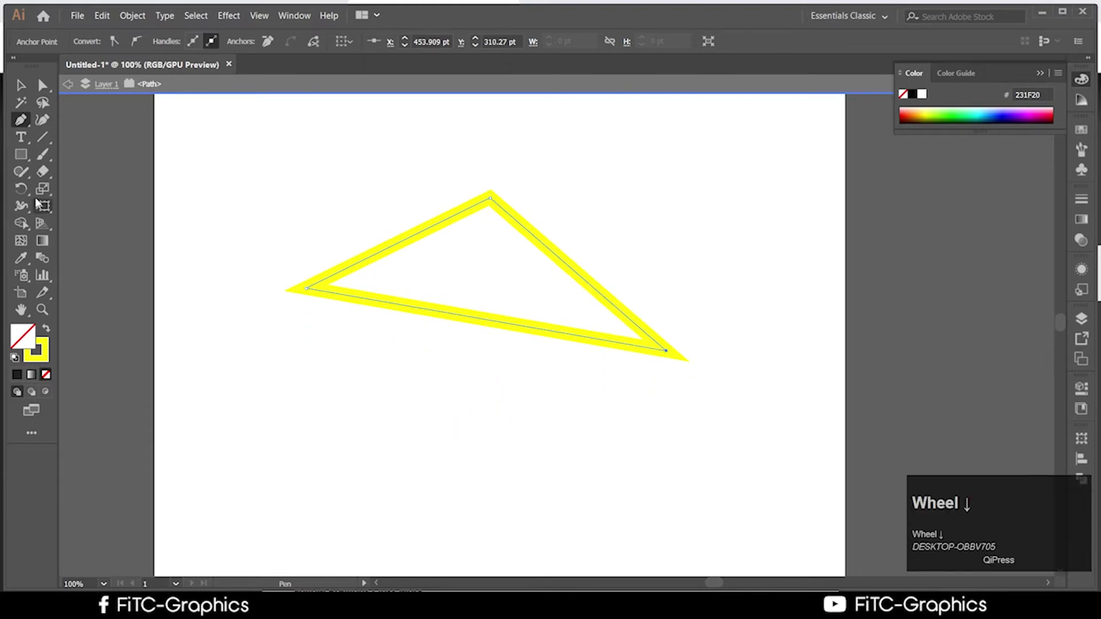
double_click(34, 341)
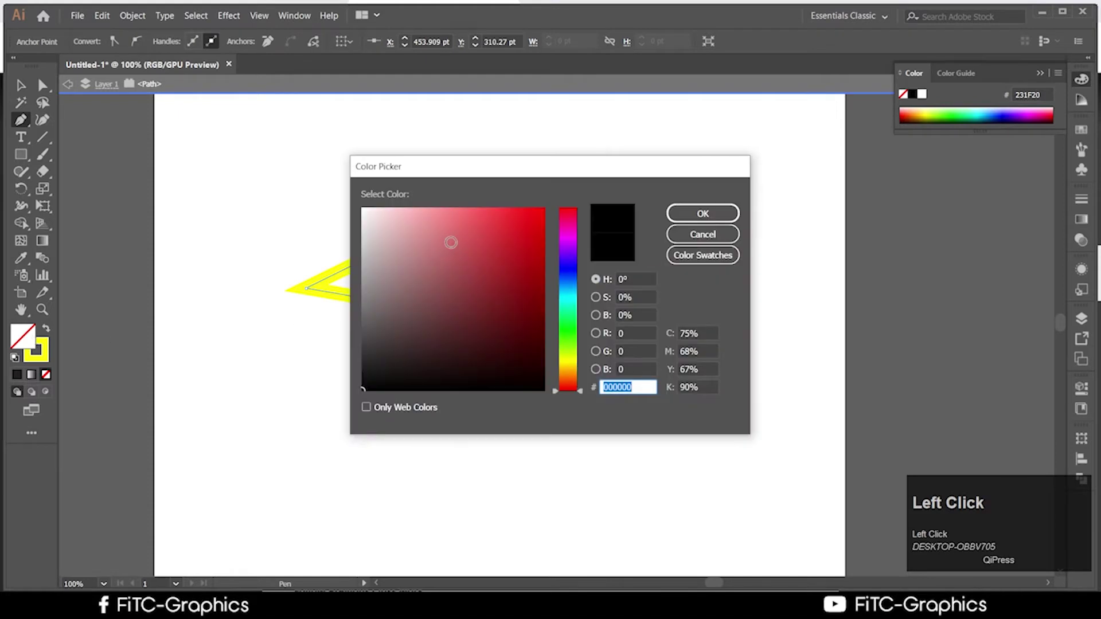
left_click(417, 208)
mouse_move(417, 208)
left_mouse_down()
mouse_move(367, 261)
mouse_move(378, 357)
left_mouse_up()
left_click(715, 217)
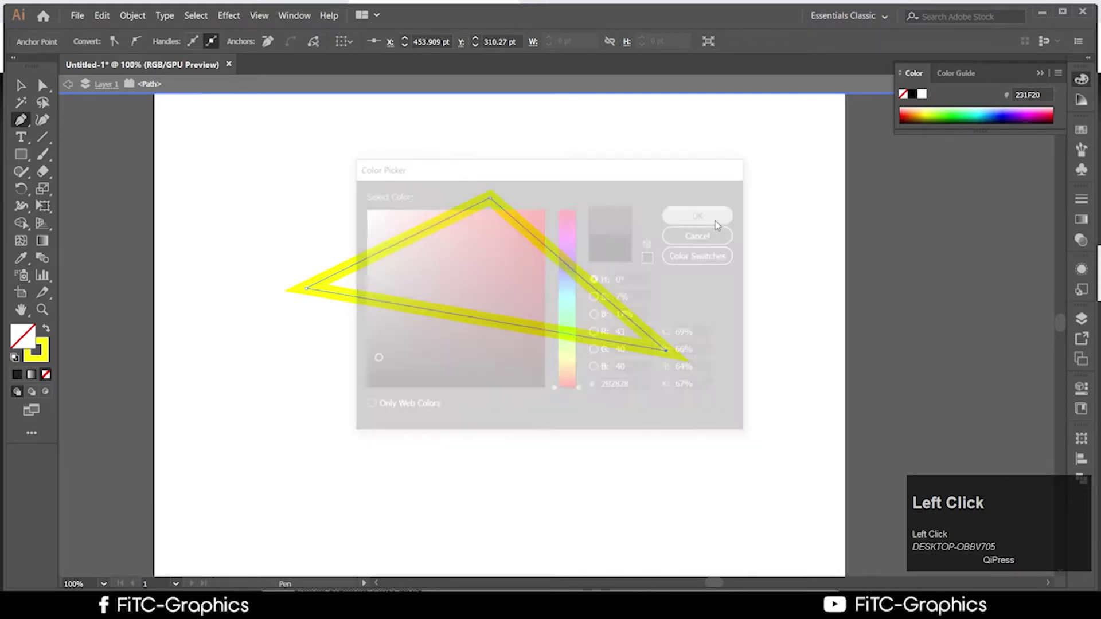
scroll(580, 287, "down", 1)
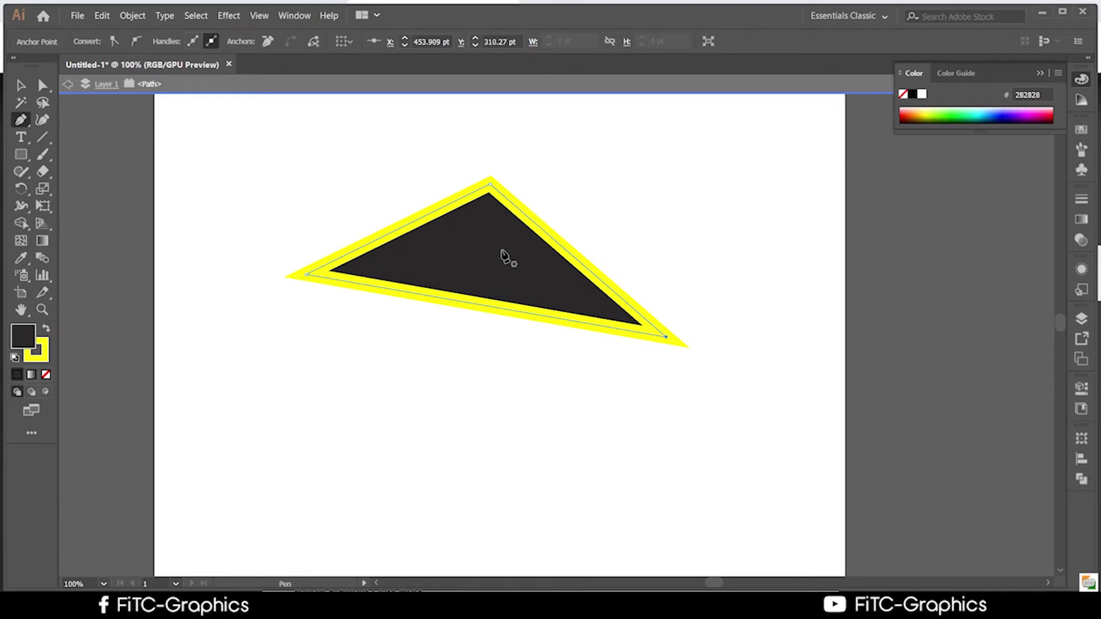
left_click(521, 211)
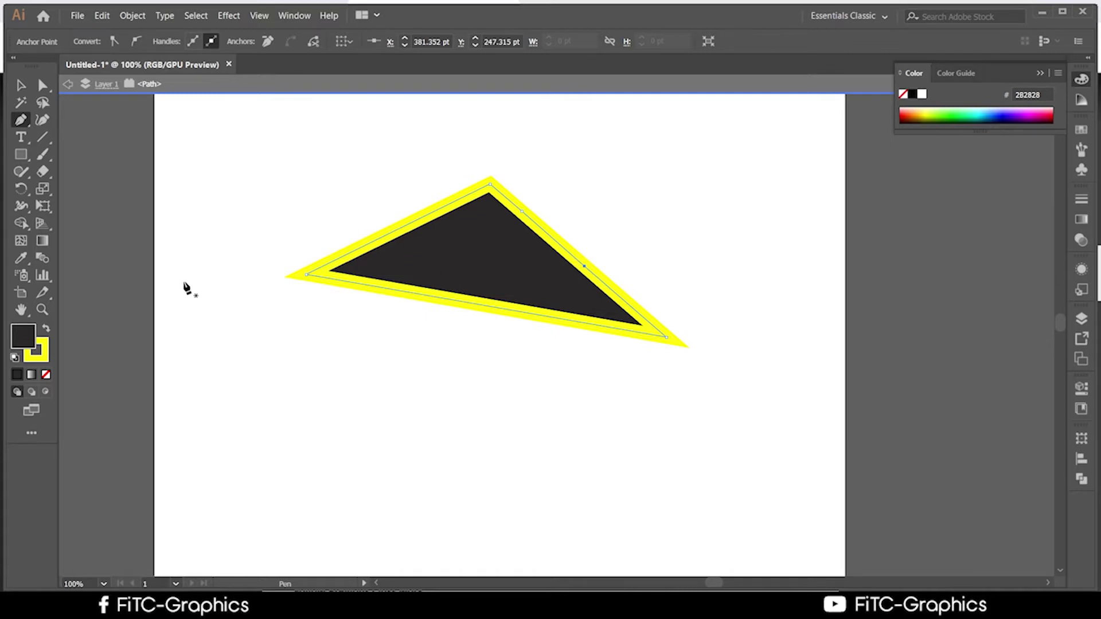
Cut the triangle's upper-right edge at two points with the Scissors tool
left_click(43, 174)
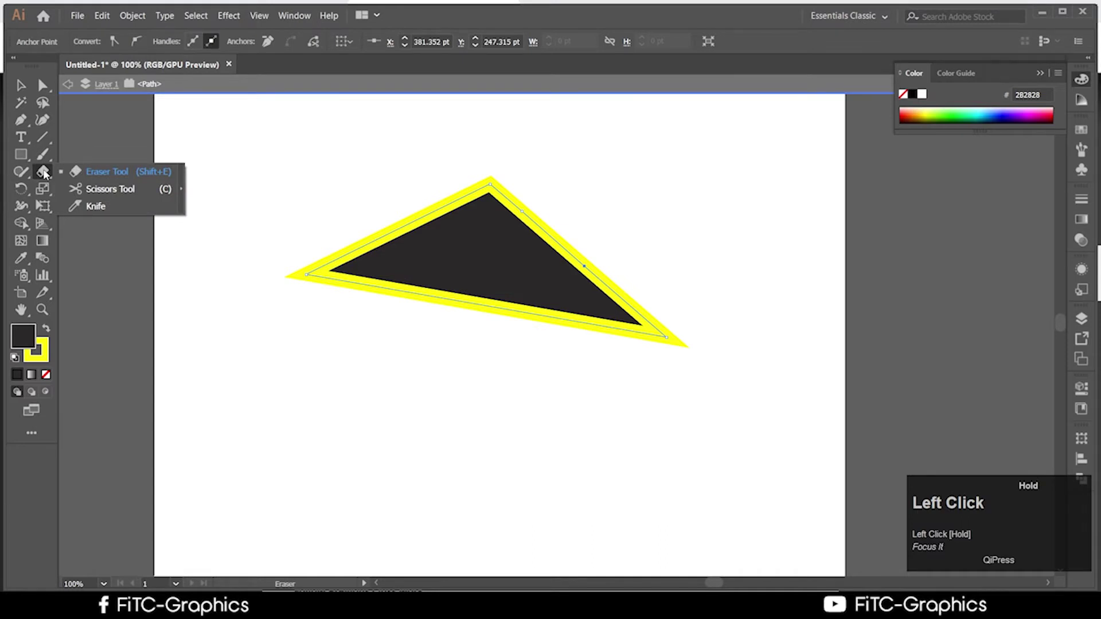
left_click(110, 189)
left_click(585, 266)
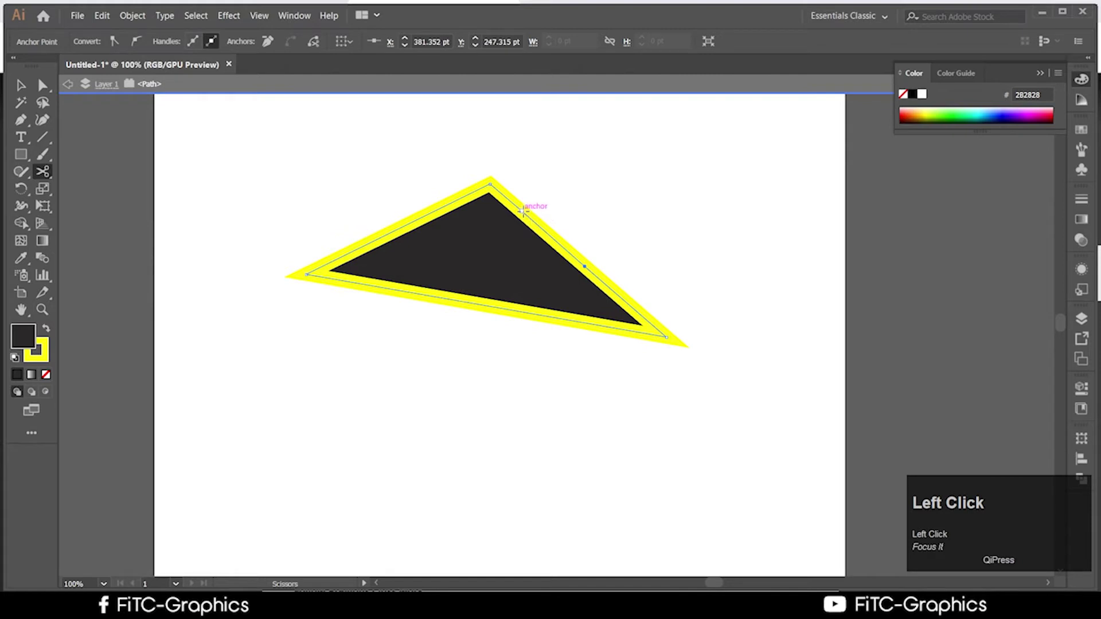
left_click(522, 210)
Select the cut piece of the upper-right edge with Direct Selection and delete it
left_click(21, 85)
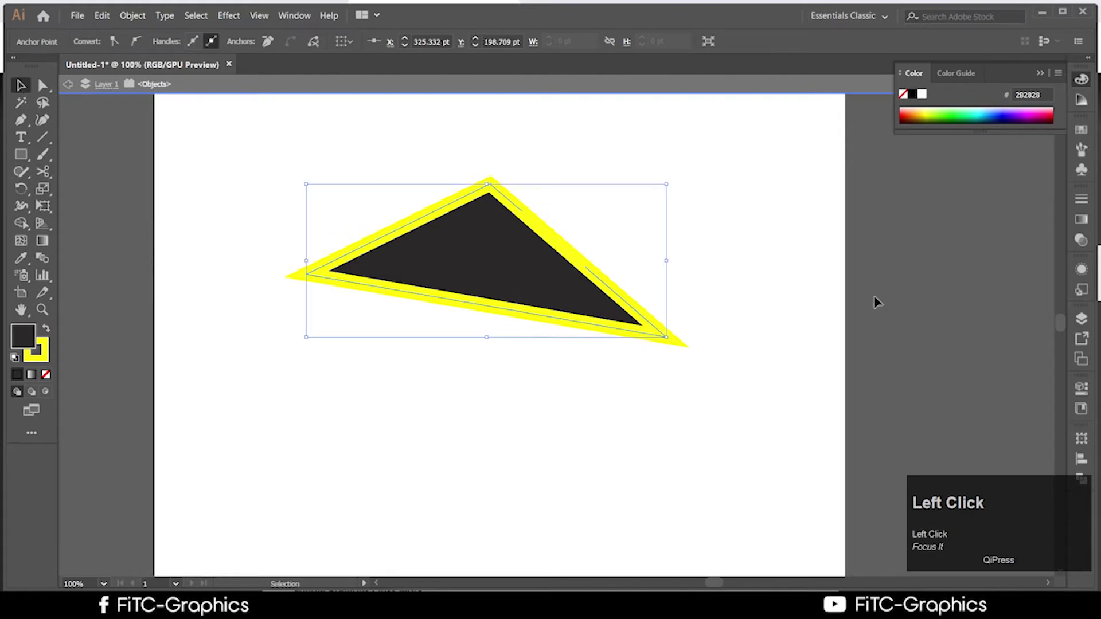
left_click(903, 304)
left_click(531, 252)
left_click(717, 255)
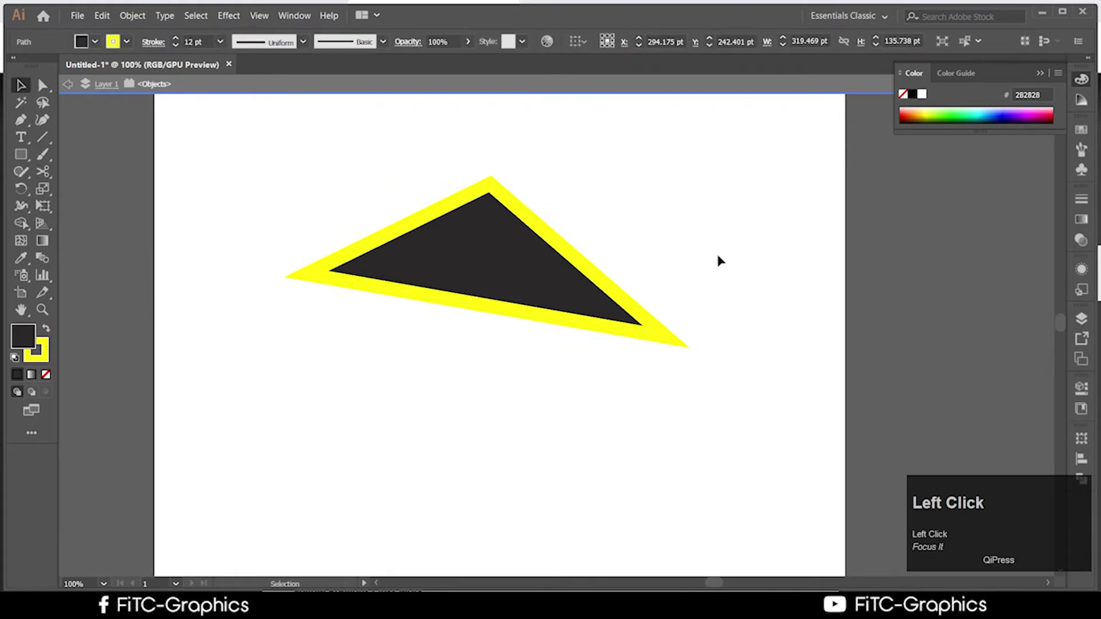
left_click(43, 85)
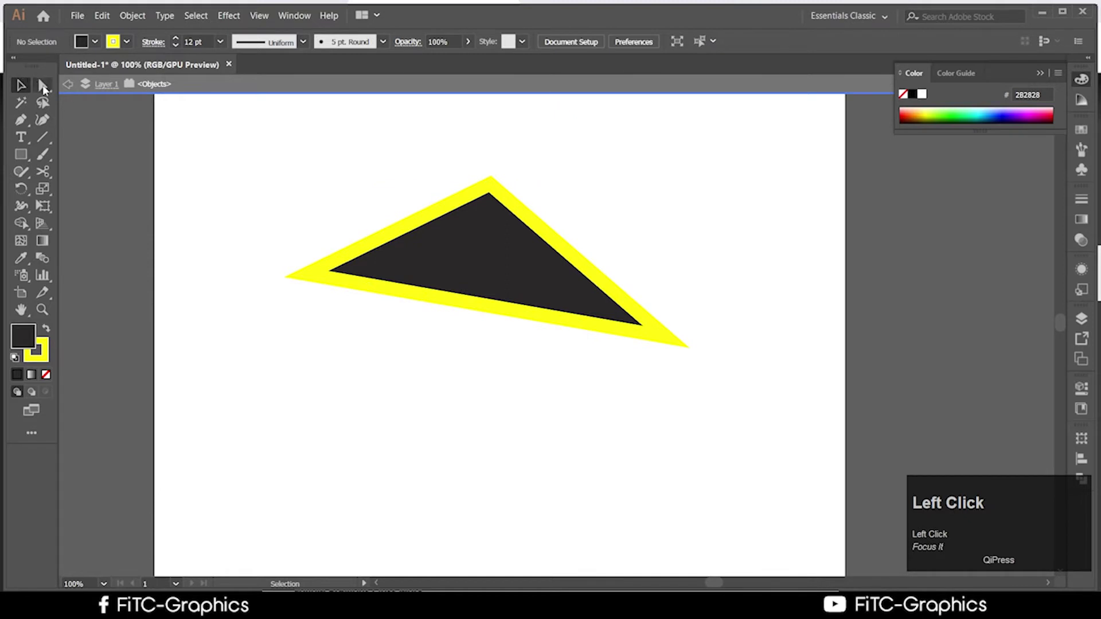
left_click(551, 242)
key("Delete")
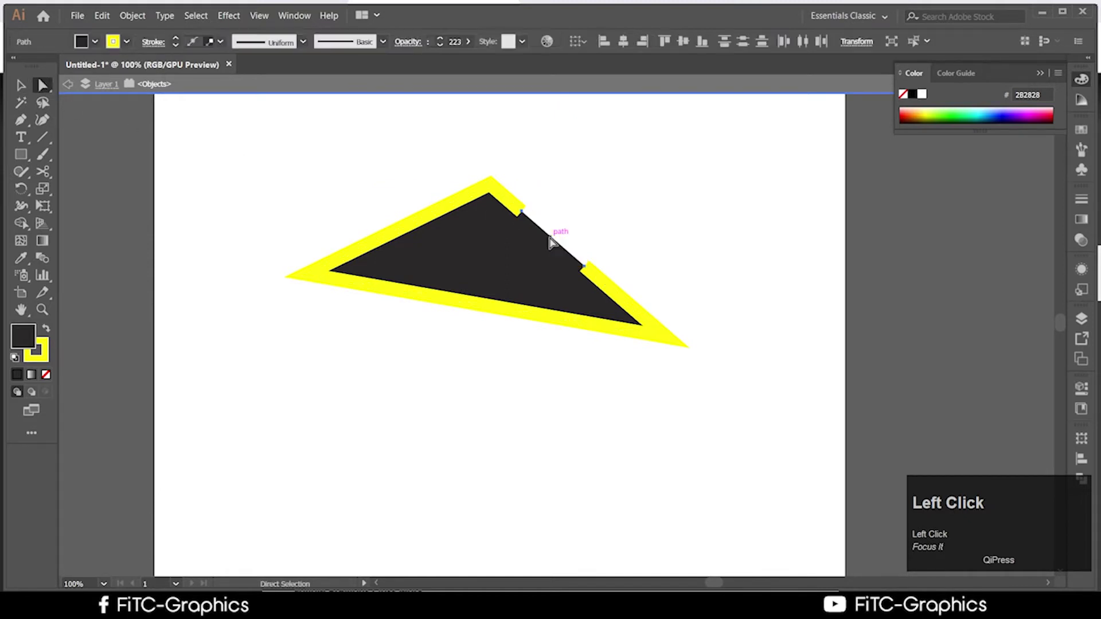
Undo the deletion and the cut, drag a corner, then delete the whole triangle
left_click(767, 424)
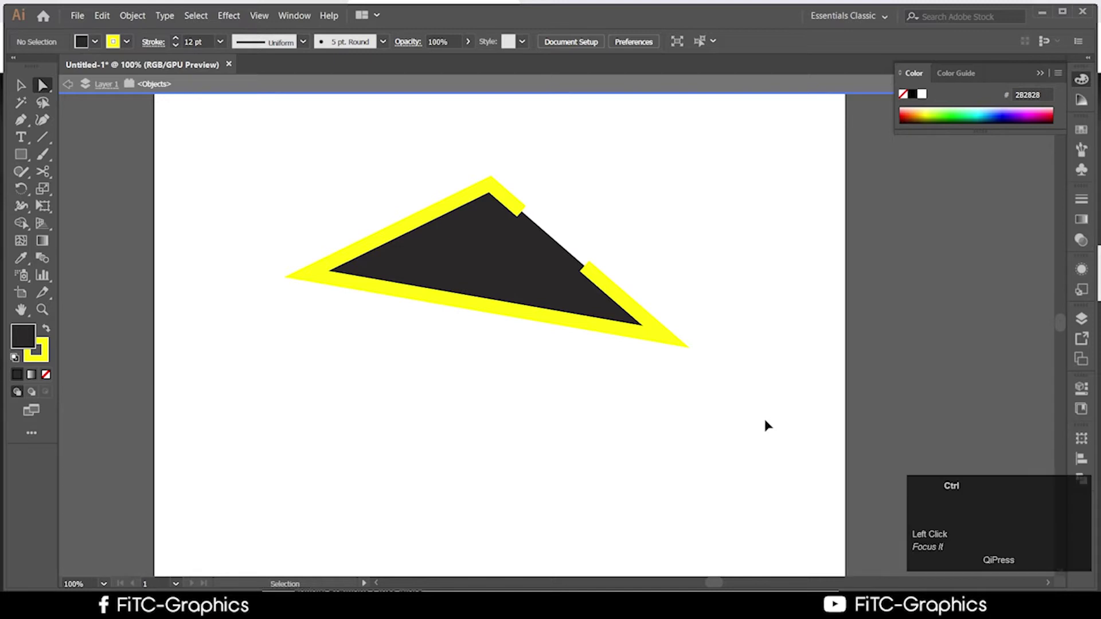
key("ctrl+z")
left_click(769, 425, "ctrl")
key("ctrl+z")
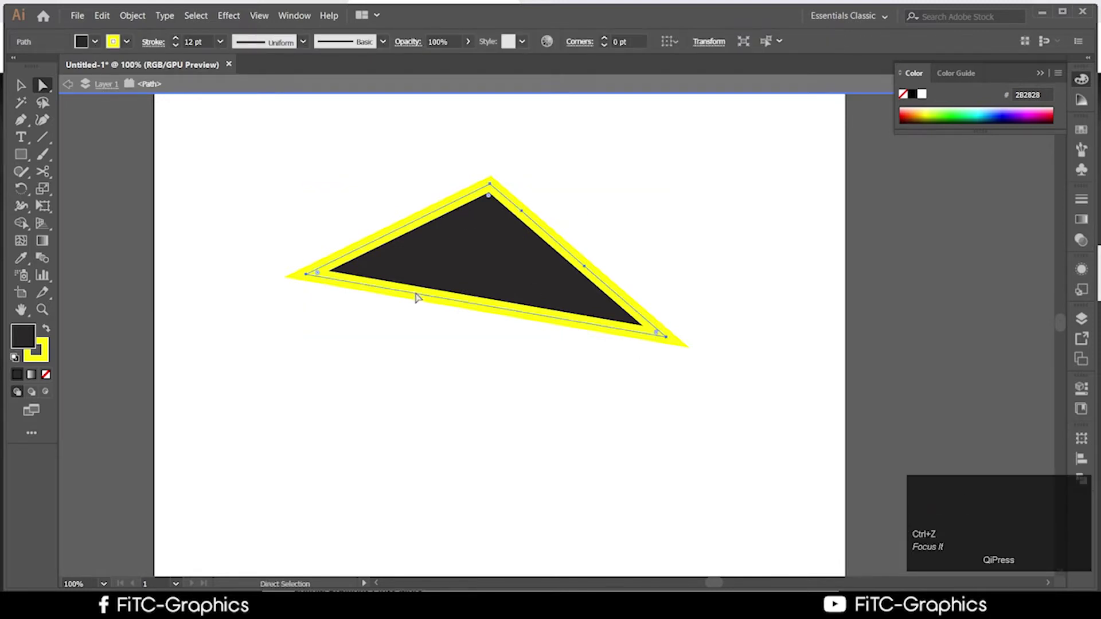
left_click(479, 238)
left_click_drag(469, 194, 898, 138)
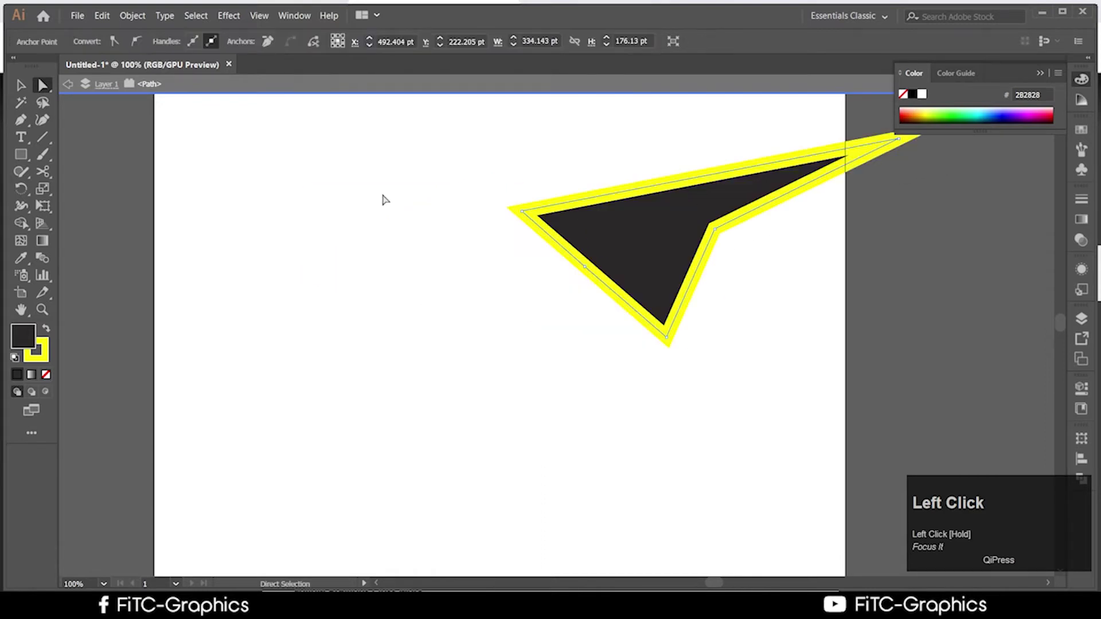
key("Delete")
key("Delete")
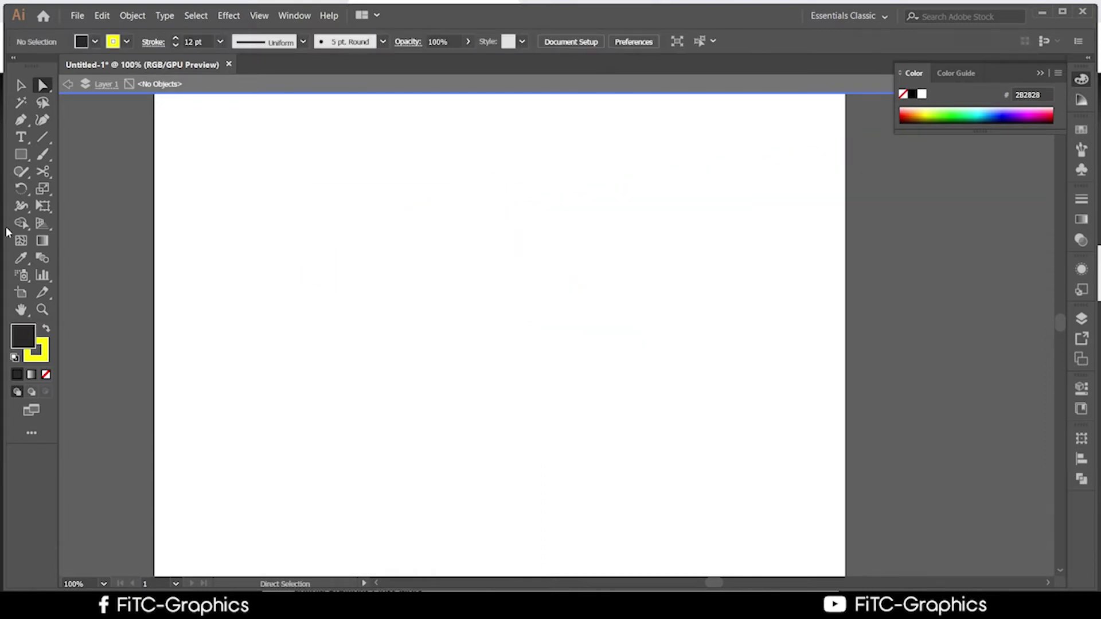
Pick the Ellipse tool from the shape flyout and drag a circle about 235 pt across mid-artboard
left_click_drag(18, 155, 98, 204)
left_click_drag(21, 156, 129, 191)
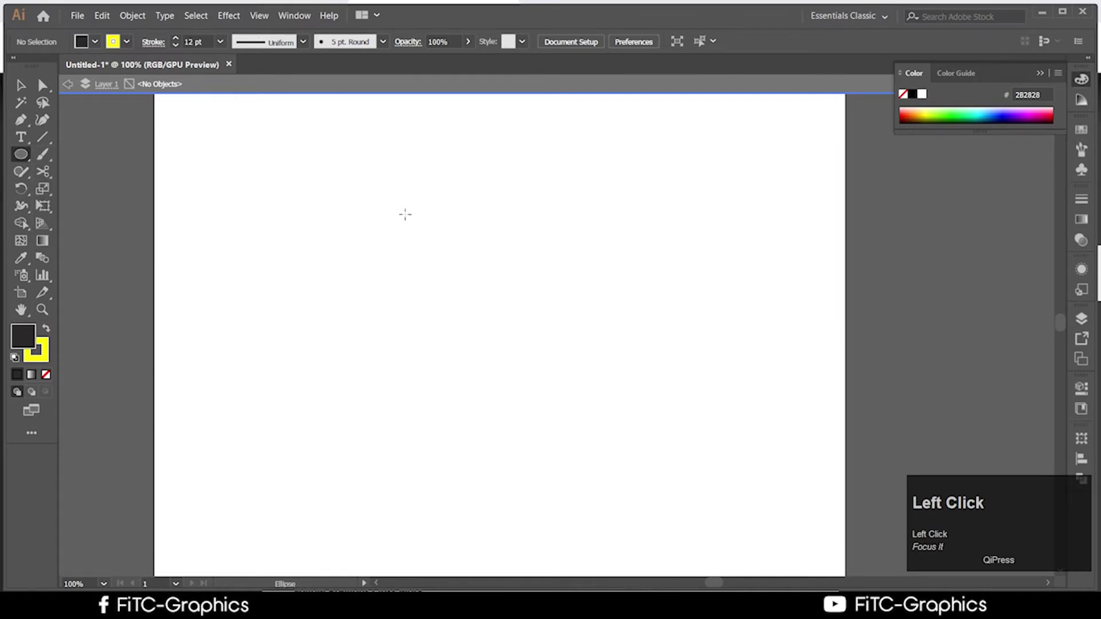
mouse_move(386, 192)
left_mouse_down()
mouse_move(493, 295)
mouse_move(607, 434)
mouse_move(652, 457)
left_mouse_up()
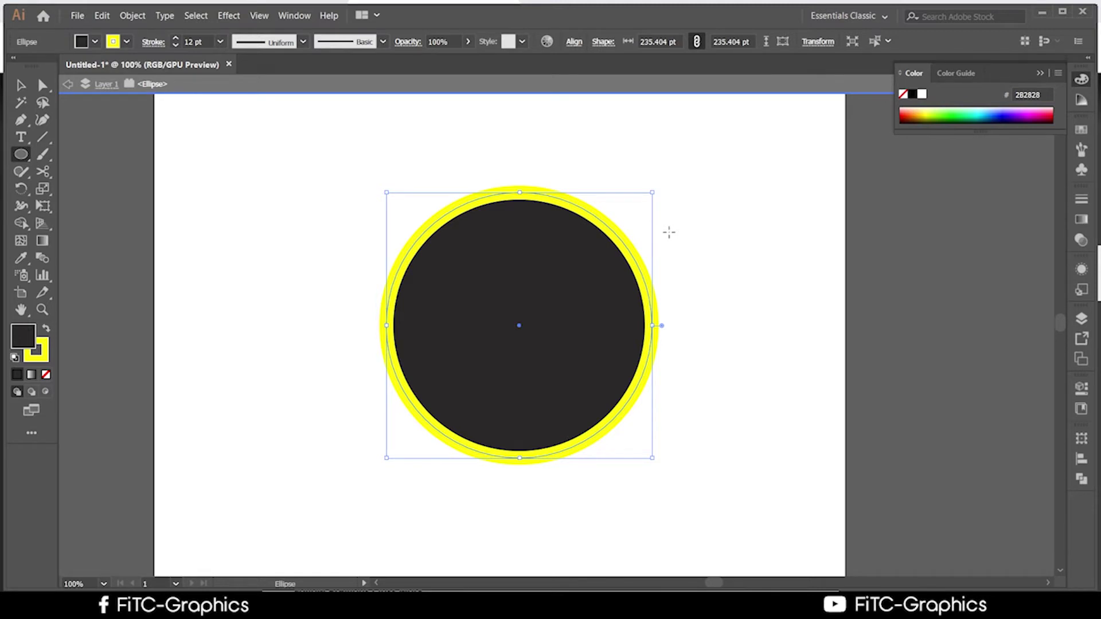
Cut the circle at its right and left anchor points with the Scissors tool
left_click(44, 171)
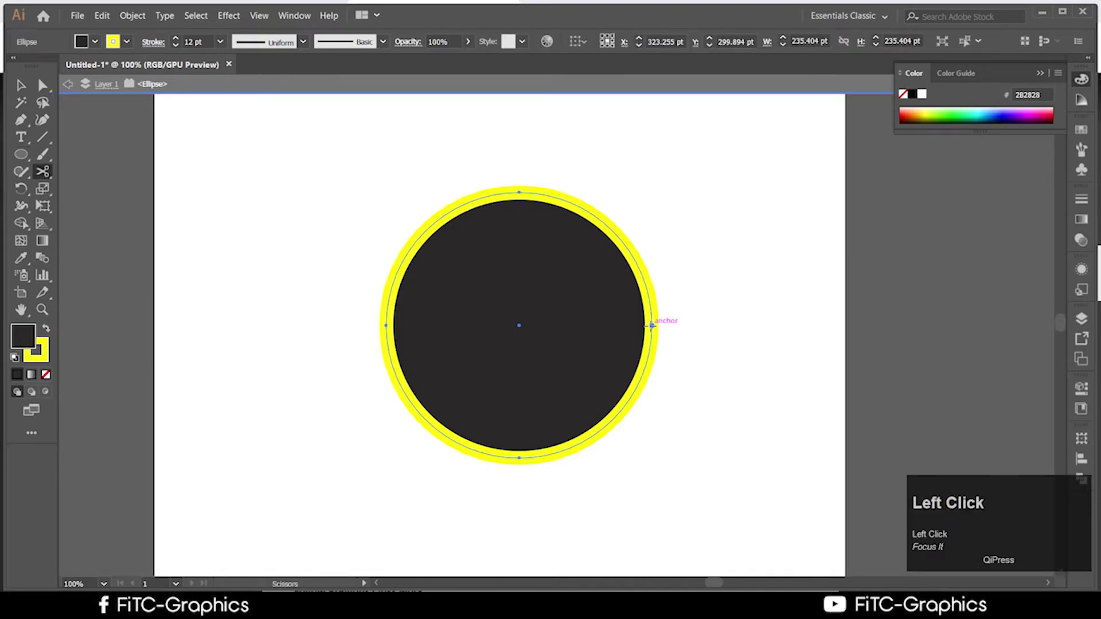
left_click(653, 326)
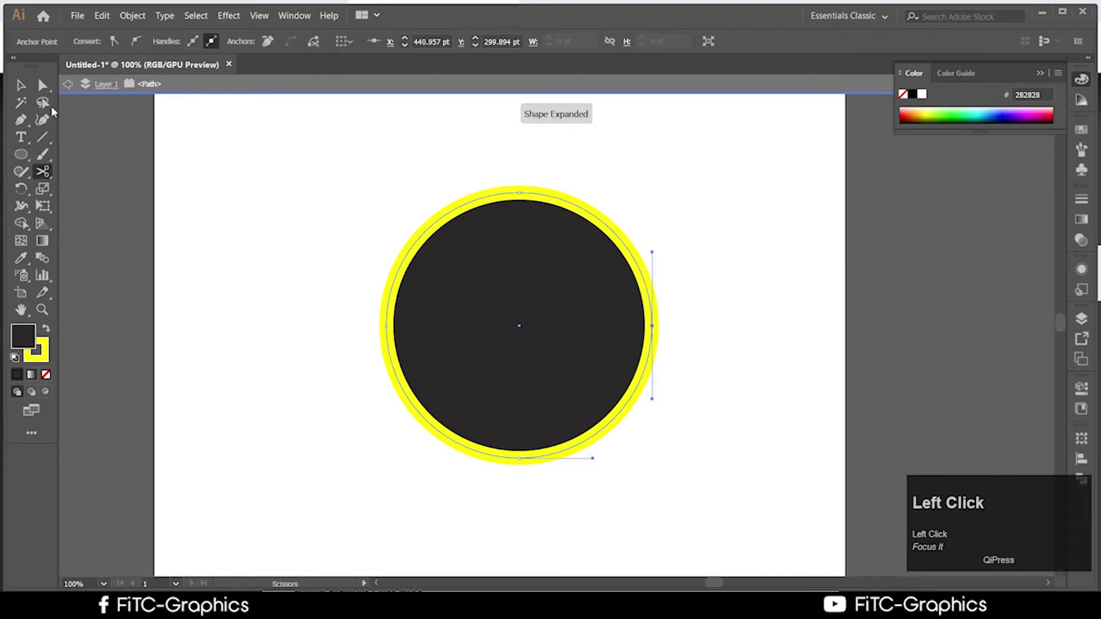
left_click_drag(43, 171, 99, 176)
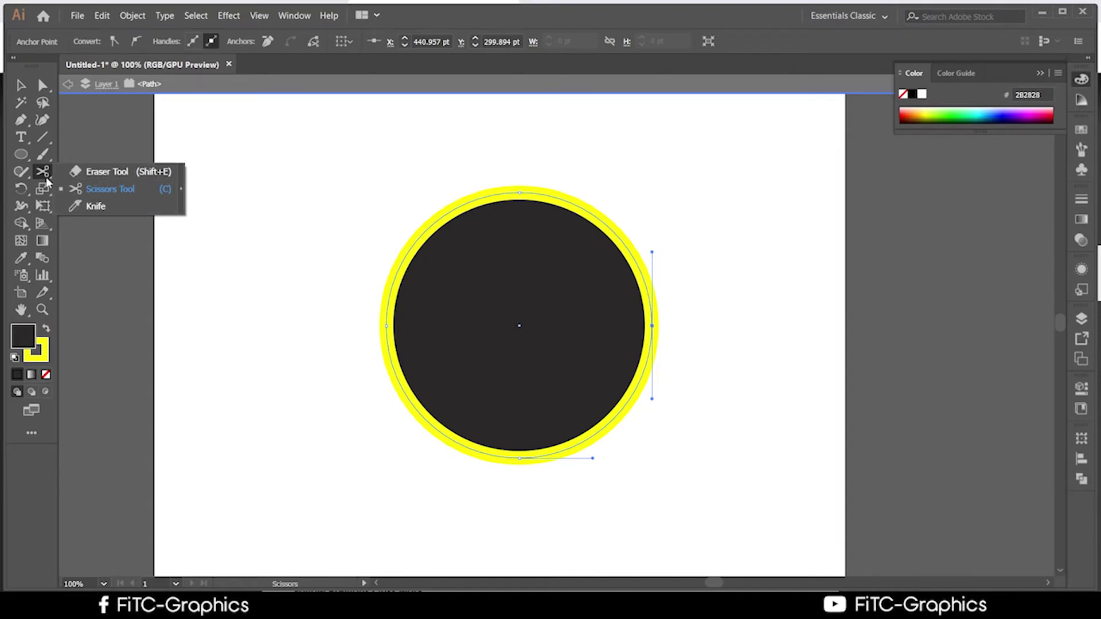
left_click(112, 189)
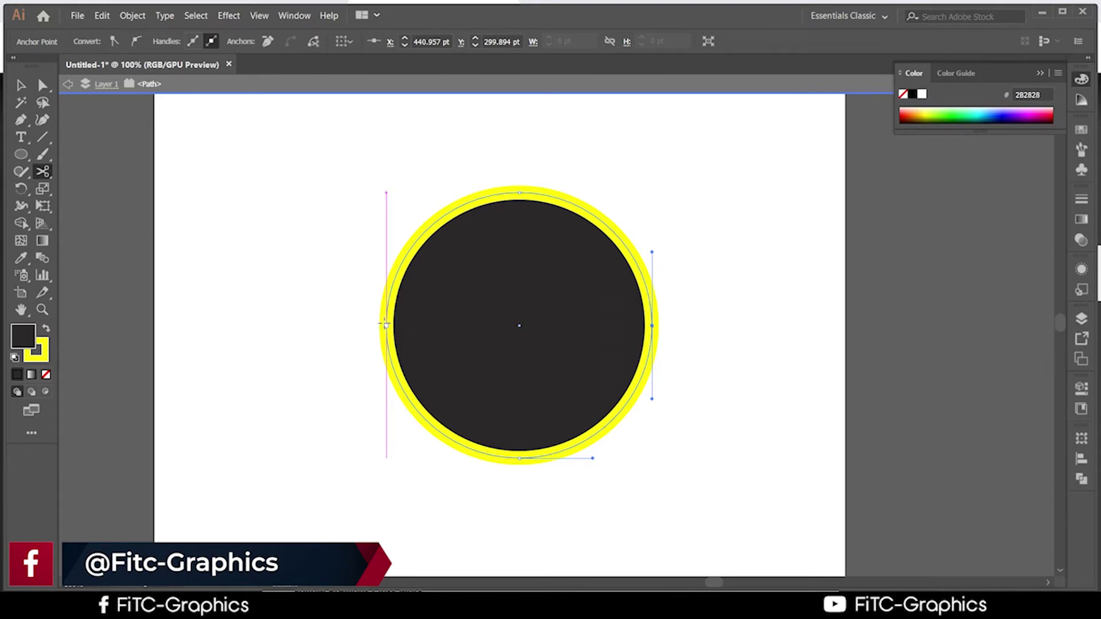
left_click(386, 325)
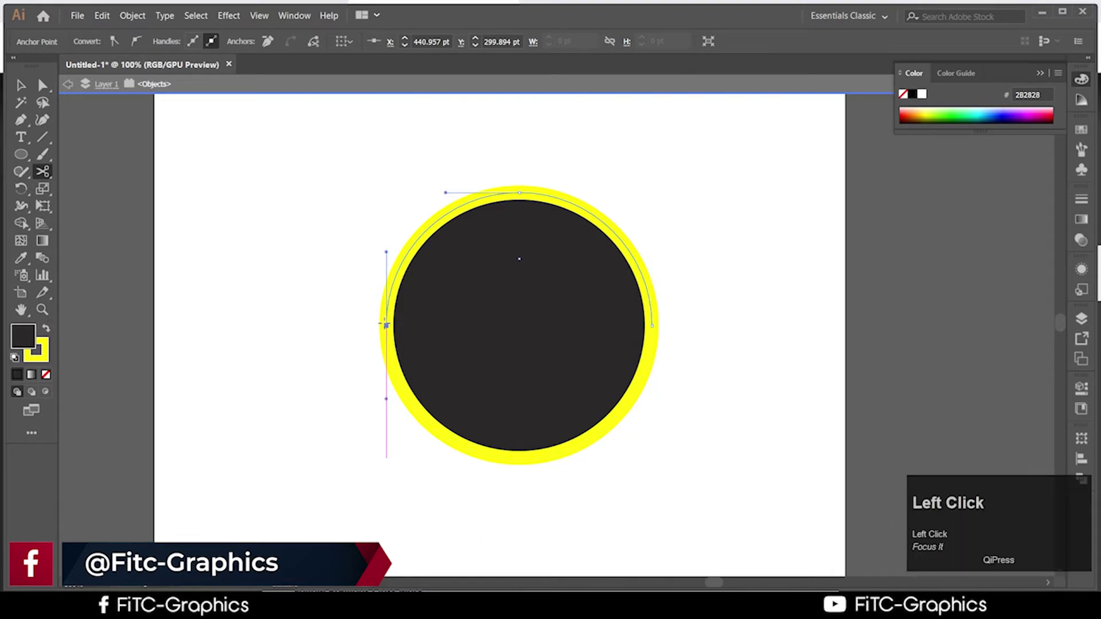
Drag the upper half of the circle upward away from the lower half, then deselect
left_click(18, 89)
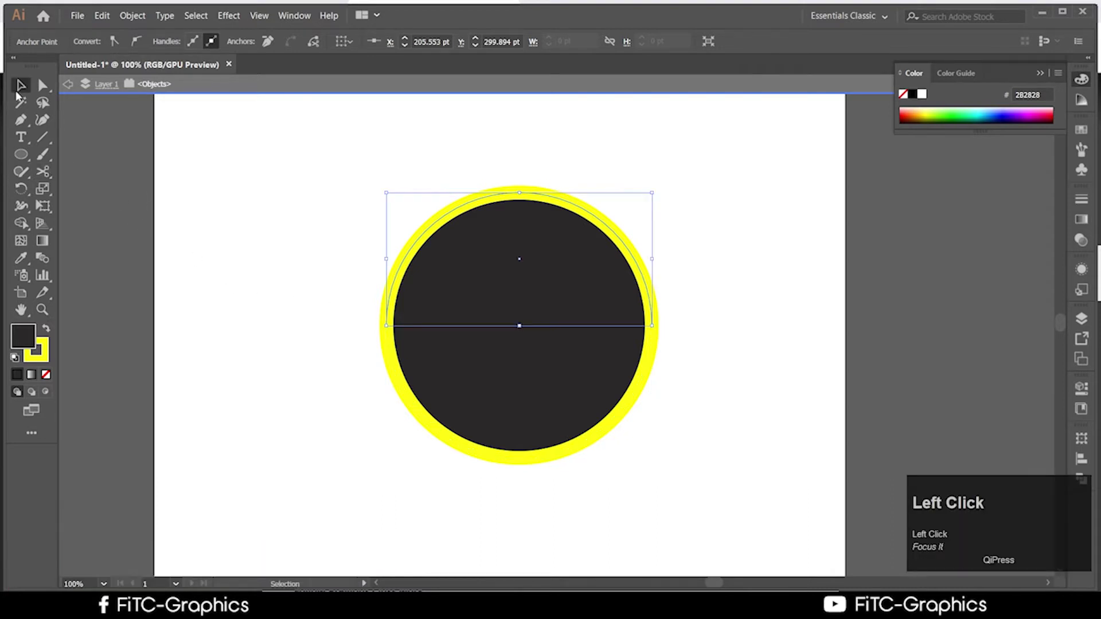
left_click_drag(592, 271, 584, 166)
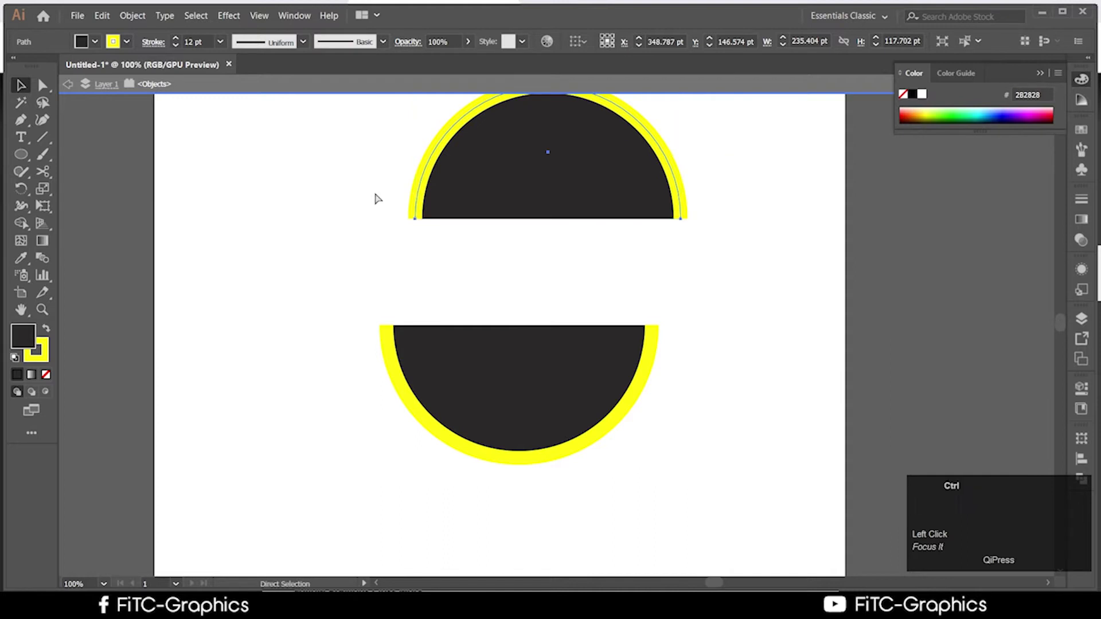
key("ctrl+z")
key("ctrl+z")
key("ctrl+z")
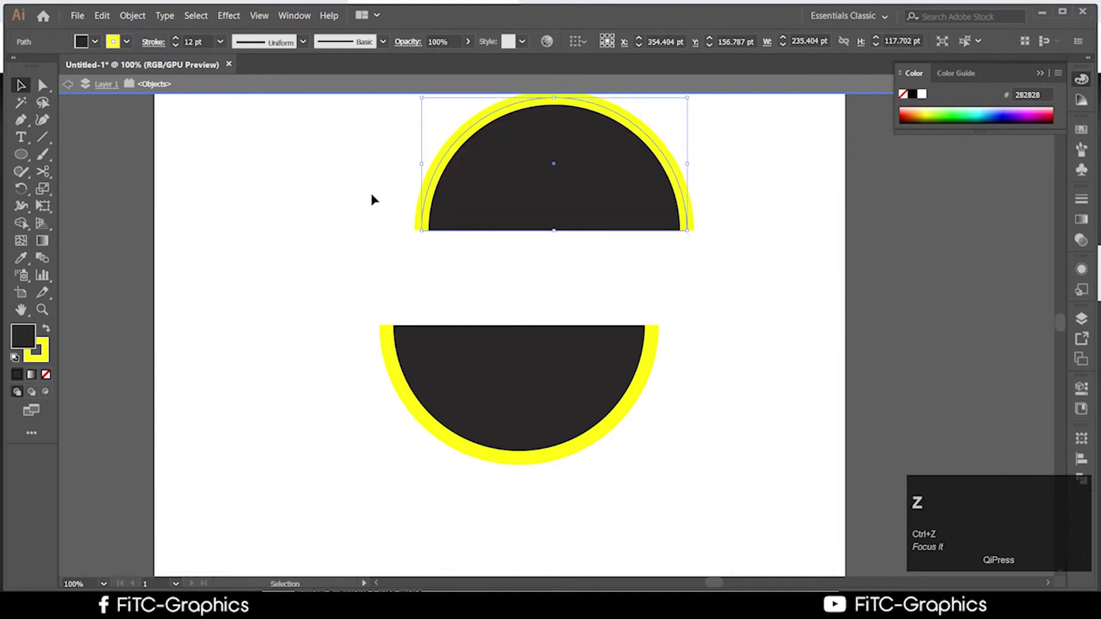
left_click(359, 234)
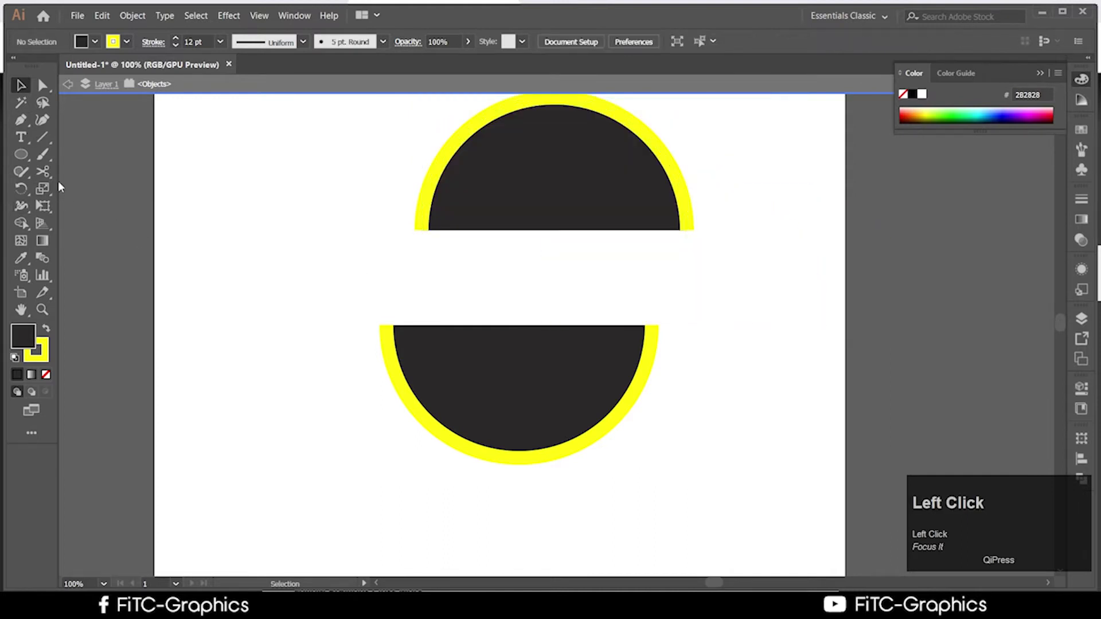
Draw a thick yellow 45° diagonal line with the Line tool
left_click(45, 141)
left_click_drag(181, 309, 494, 618)
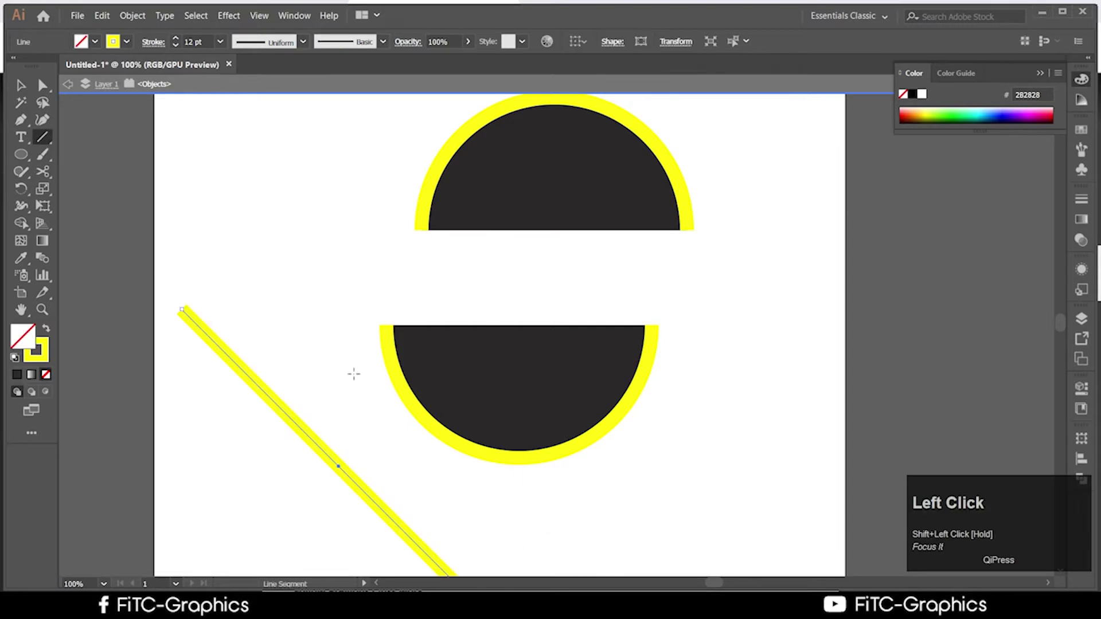
scroll(352, 374, "down", 2)
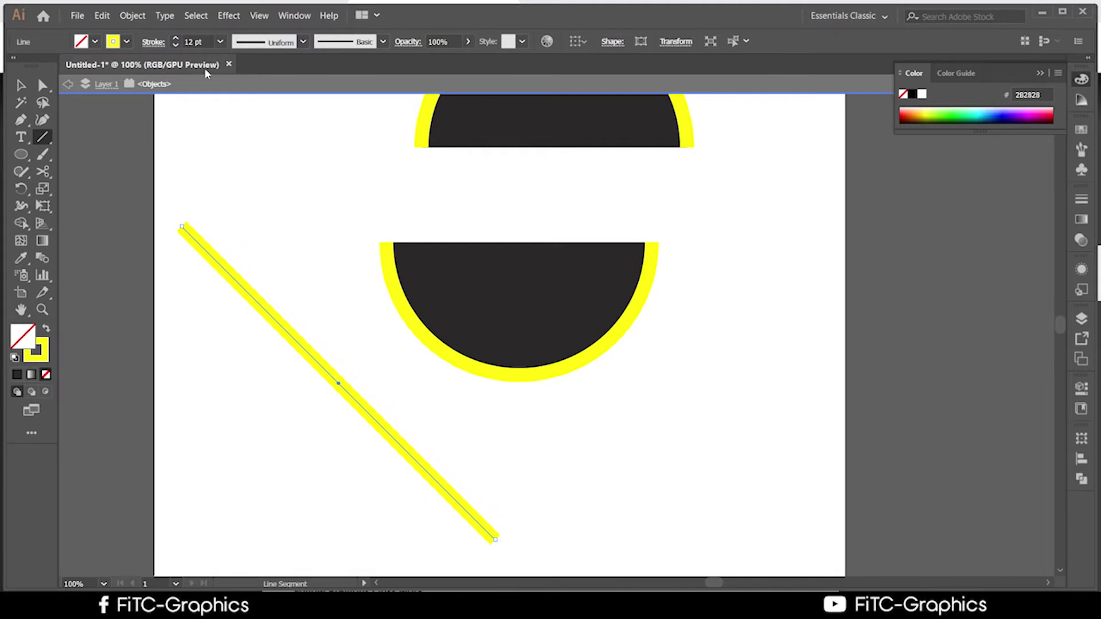
Pick the Knife from the cutting tools, then move the yellow line up and right
left_click(43, 184)
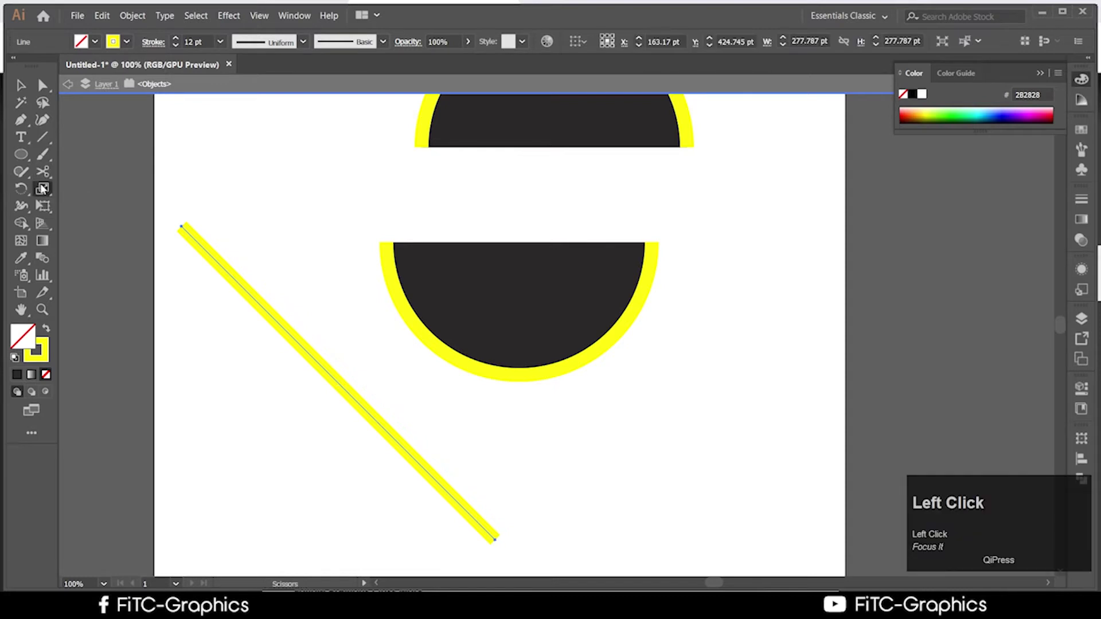
left_click(43, 181)
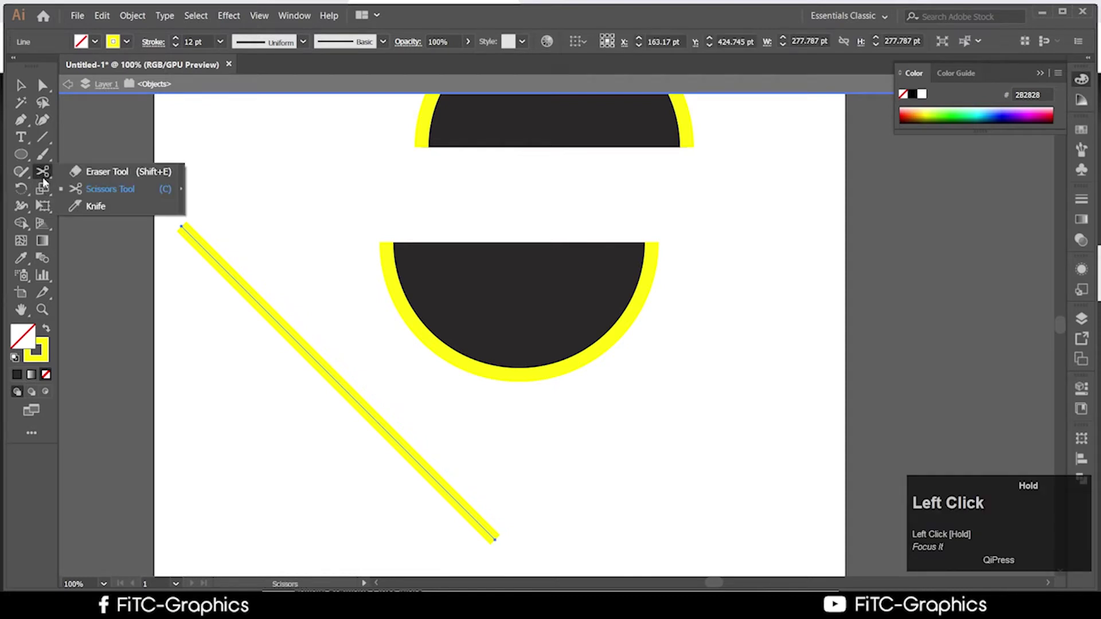
left_click(109, 205)
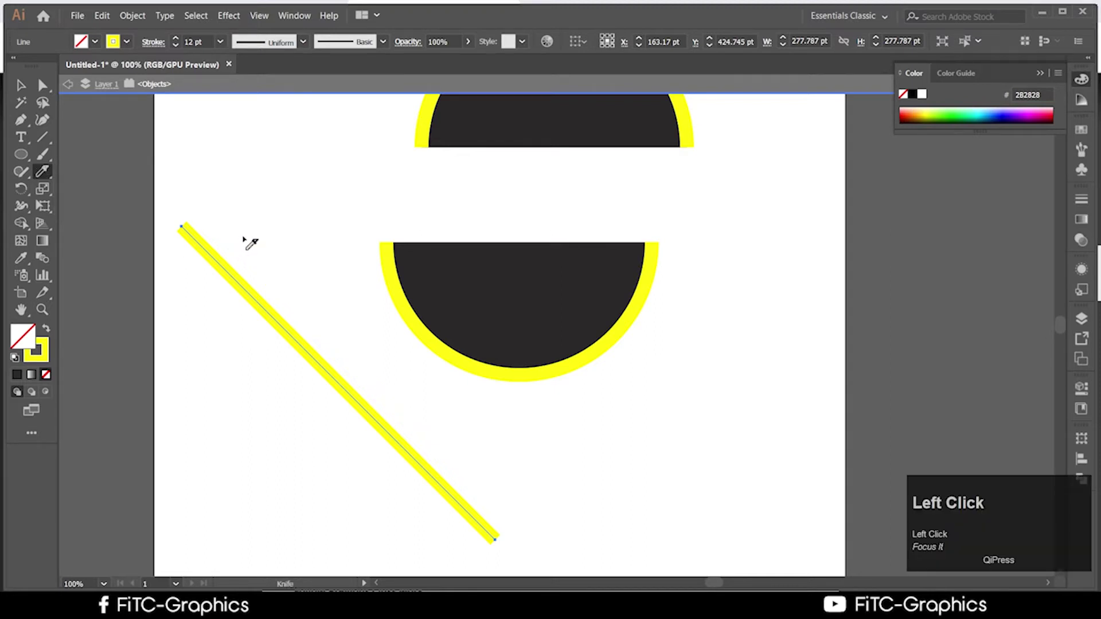
left_click(83, 412)
left_click(21, 85)
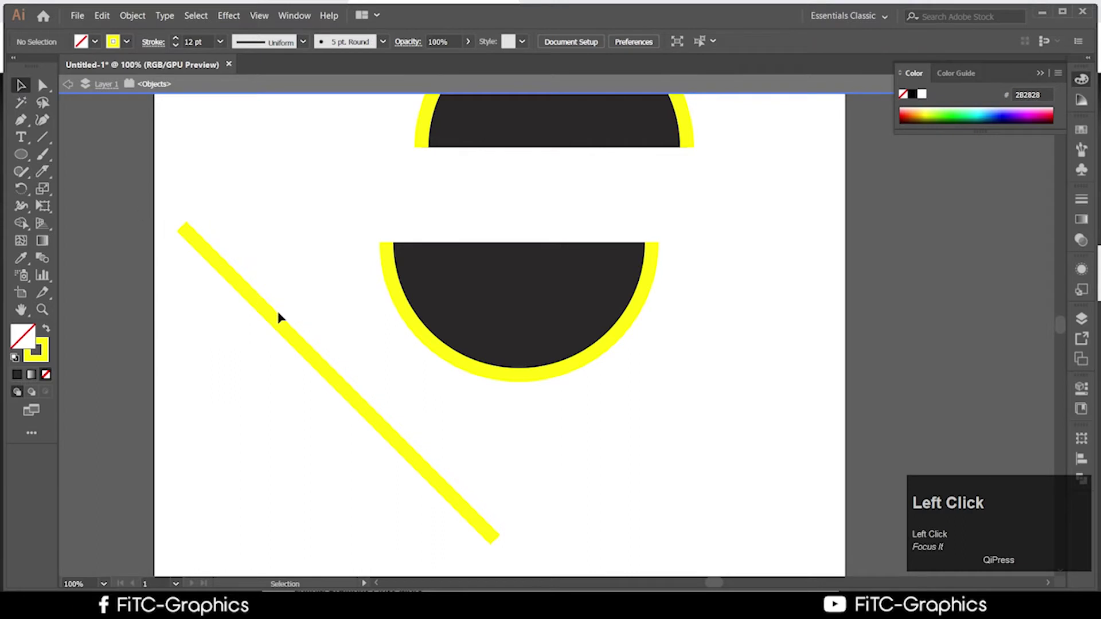
left_click_drag(207, 253, 221, 233)
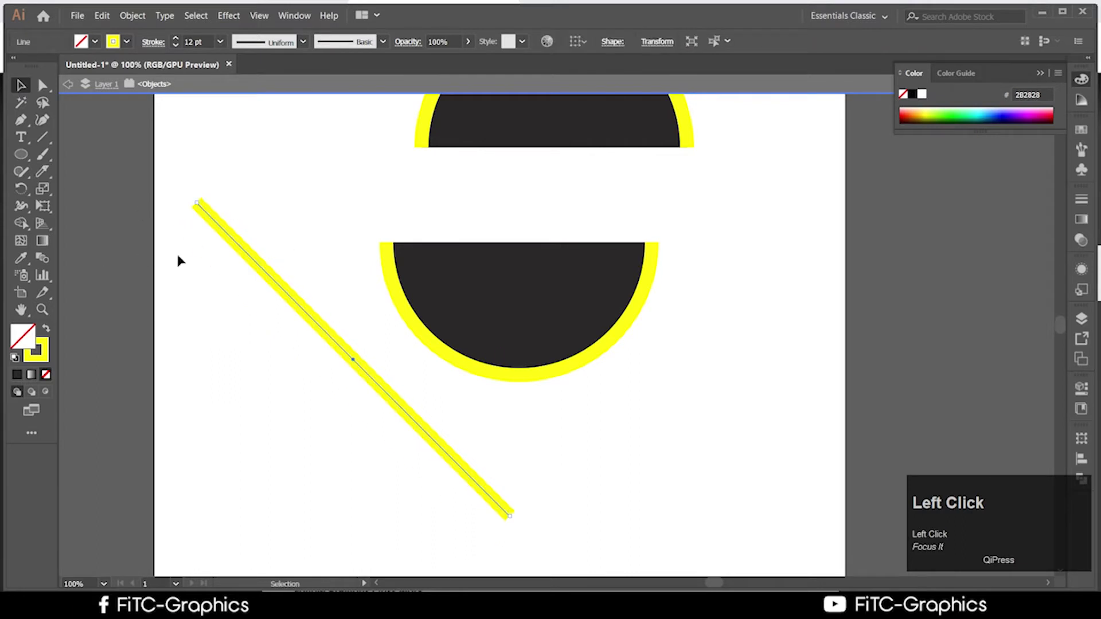
Slice across the yellow line with the Knife and shift the line up and right
left_click(44, 171)
left_click_drag(256, 219, 196, 313)
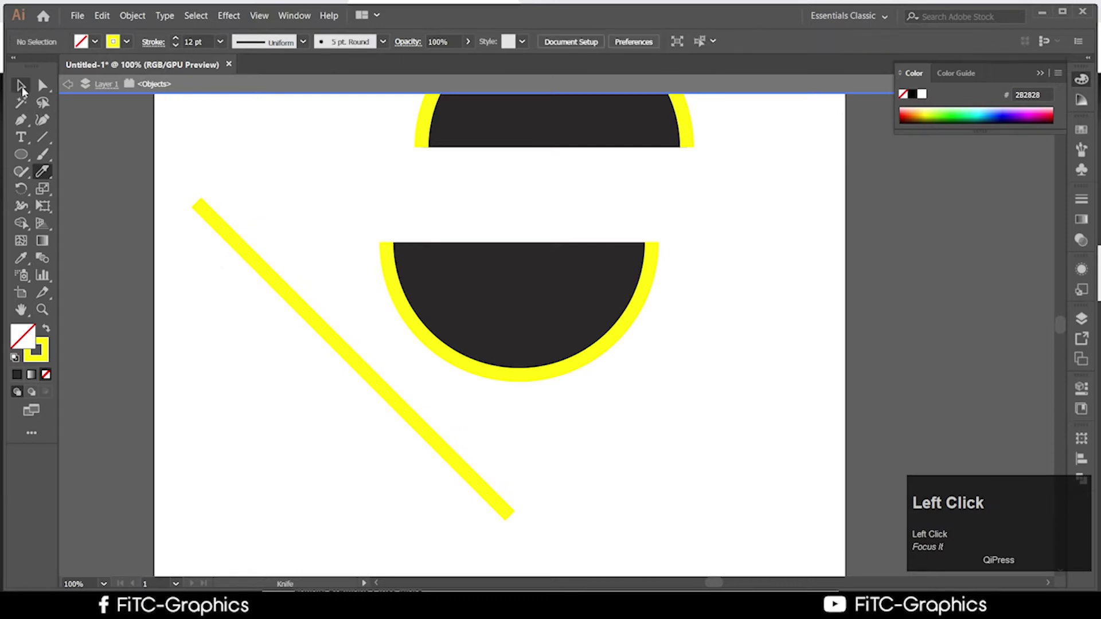
left_click(22, 86)
left_click(240, 236)
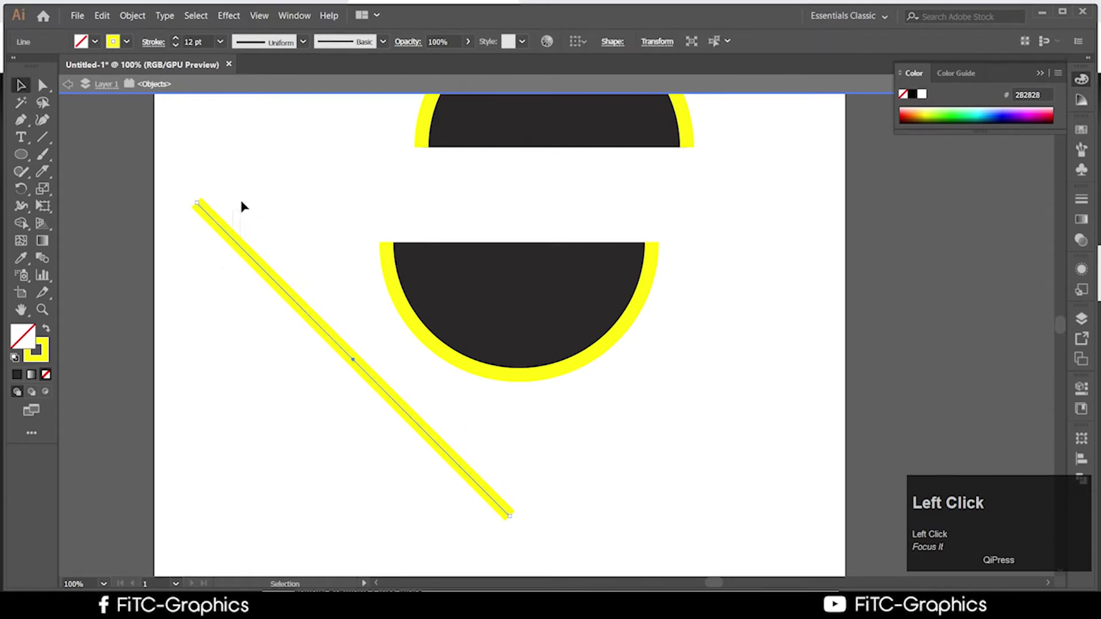
left_click_drag(250, 251, 284, 217)
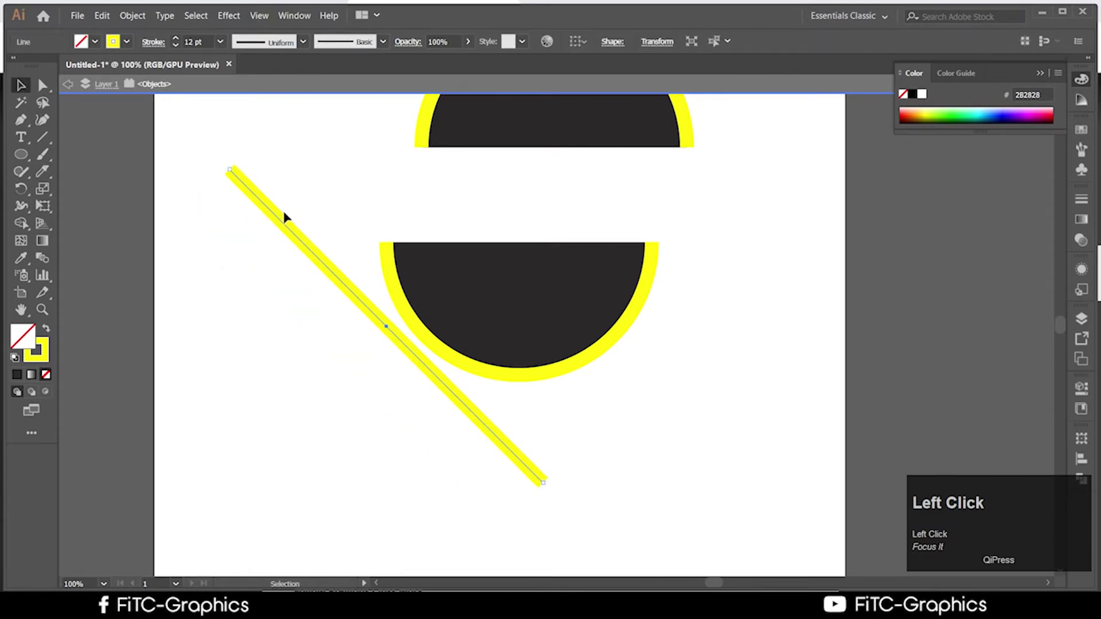
right_click(285, 217)
left_click(221, 236)
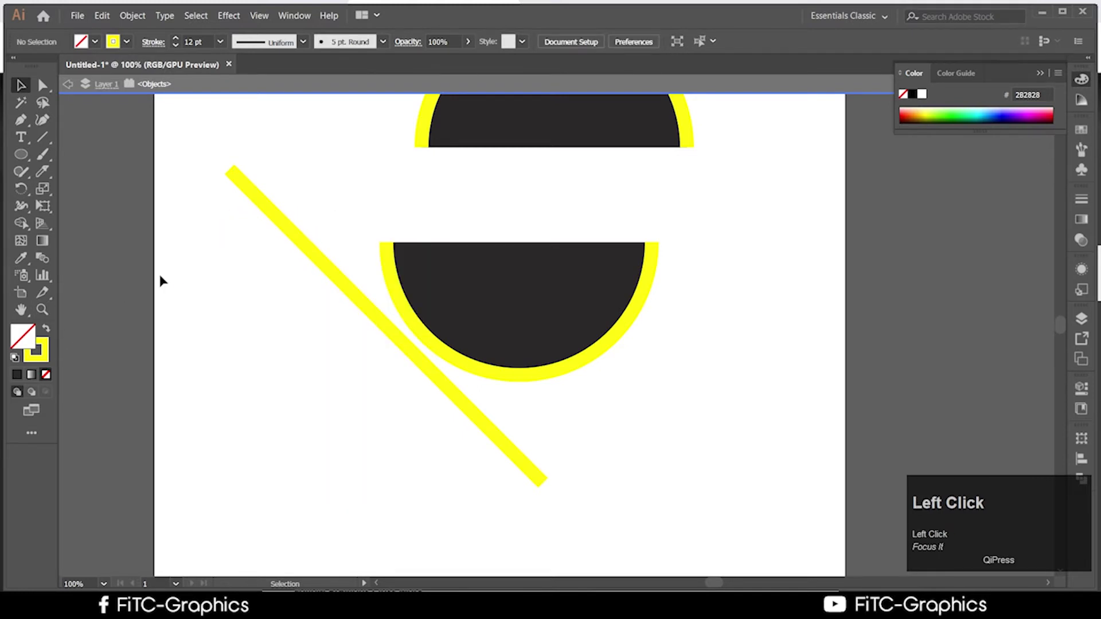
Knife across the selected yellow line again, then reselect the line
left_click_drag(180, 142, 252, 262)
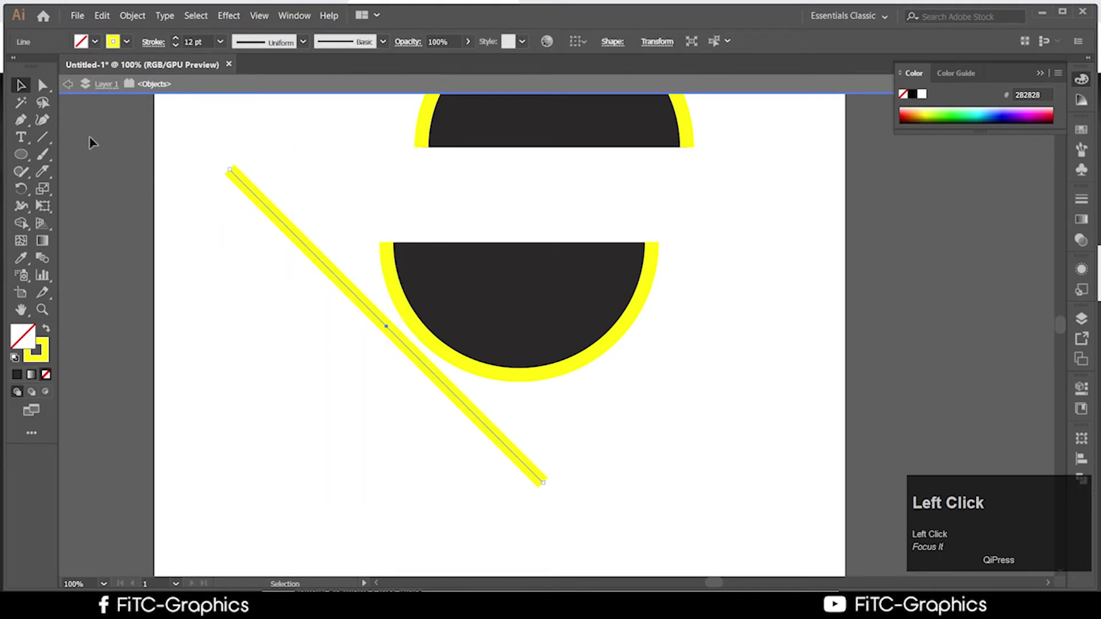
left_click(43, 171)
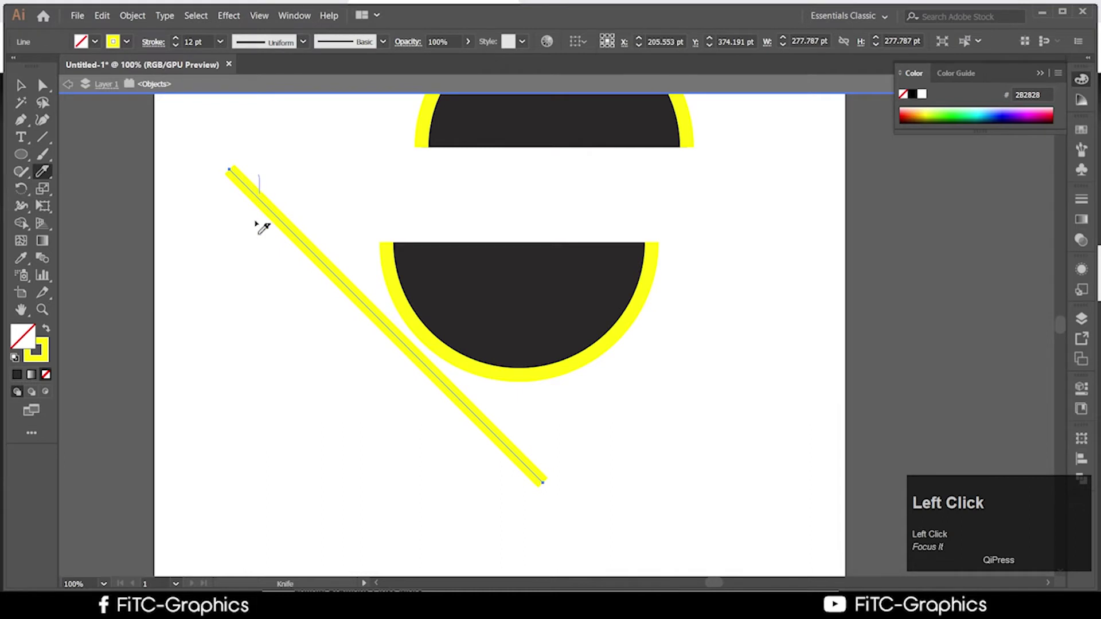
left_click_drag(256, 224, 246, 256)
left_click(21, 86)
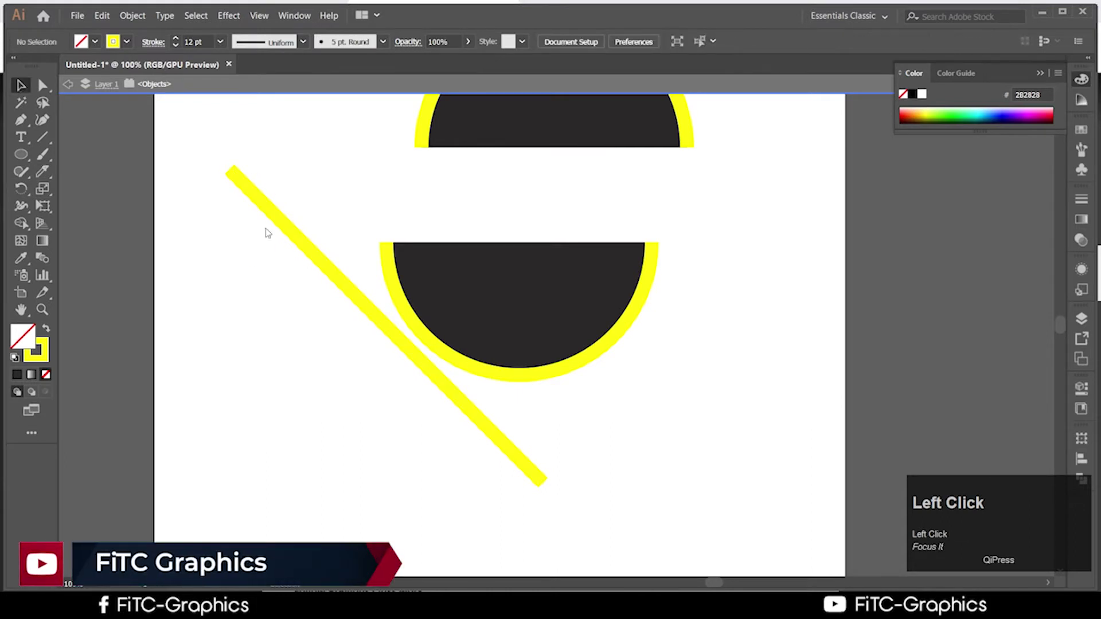
left_click(270, 207)
Nudge the yellow line down-left and knife a U-shaped notch into the lower half-circle
left_click_drag(263, 206, 231, 246)
left_click(565, 310)
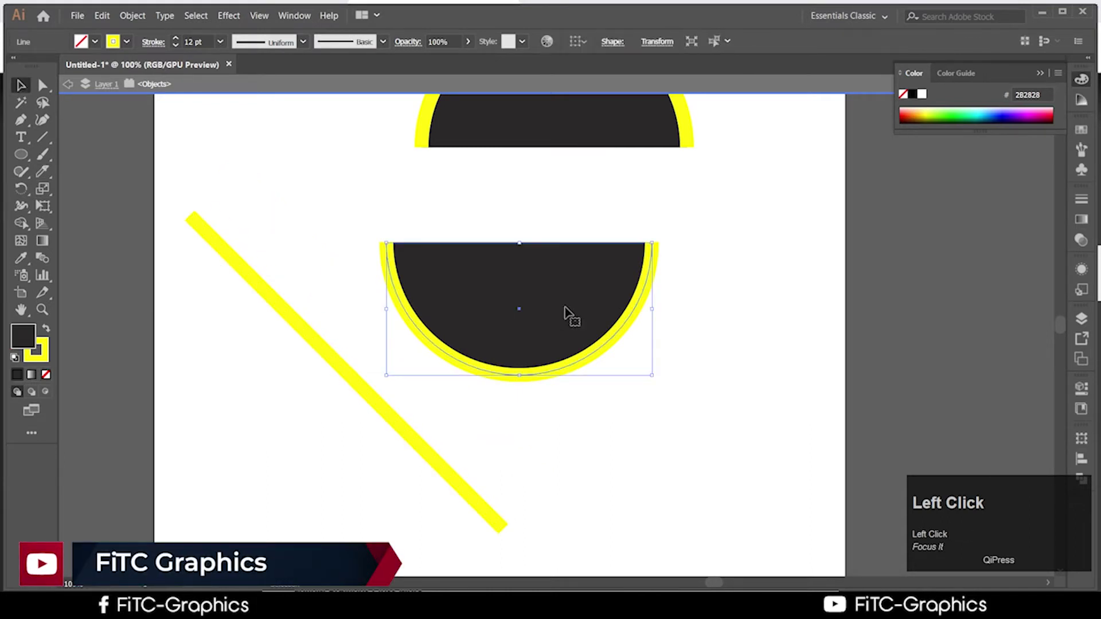
left_click(43, 171)
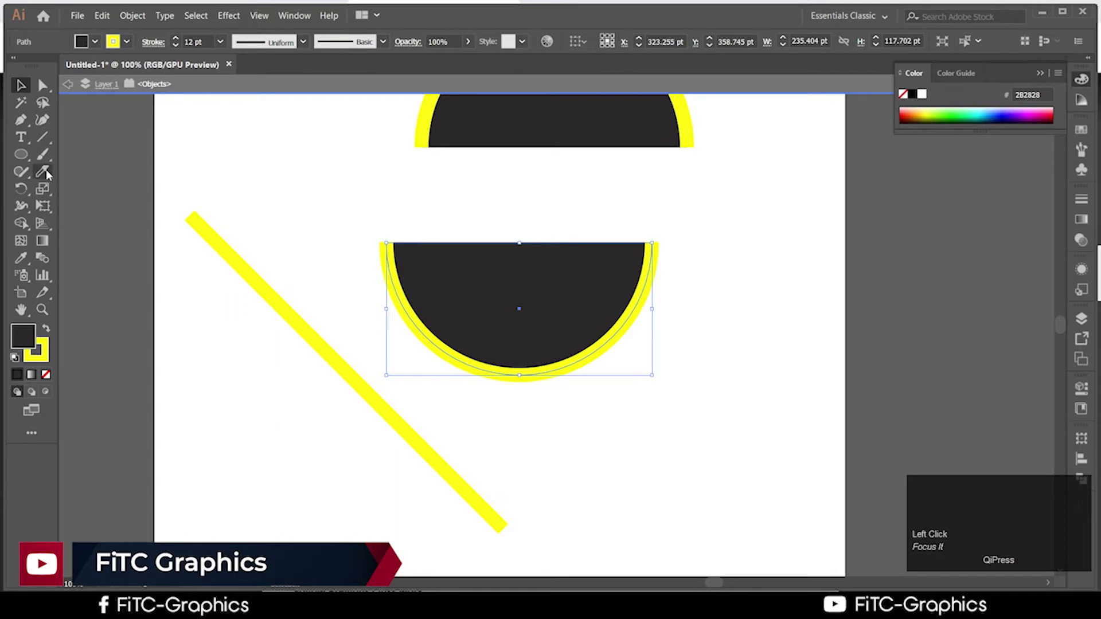
mouse_move(469, 242)
left_mouse_down()
mouse_move(592, 285)
mouse_move(608, 243)
left_mouse_up()
Drag the small inner cut piece out to the right and lift the U shape
left_click(21, 85)
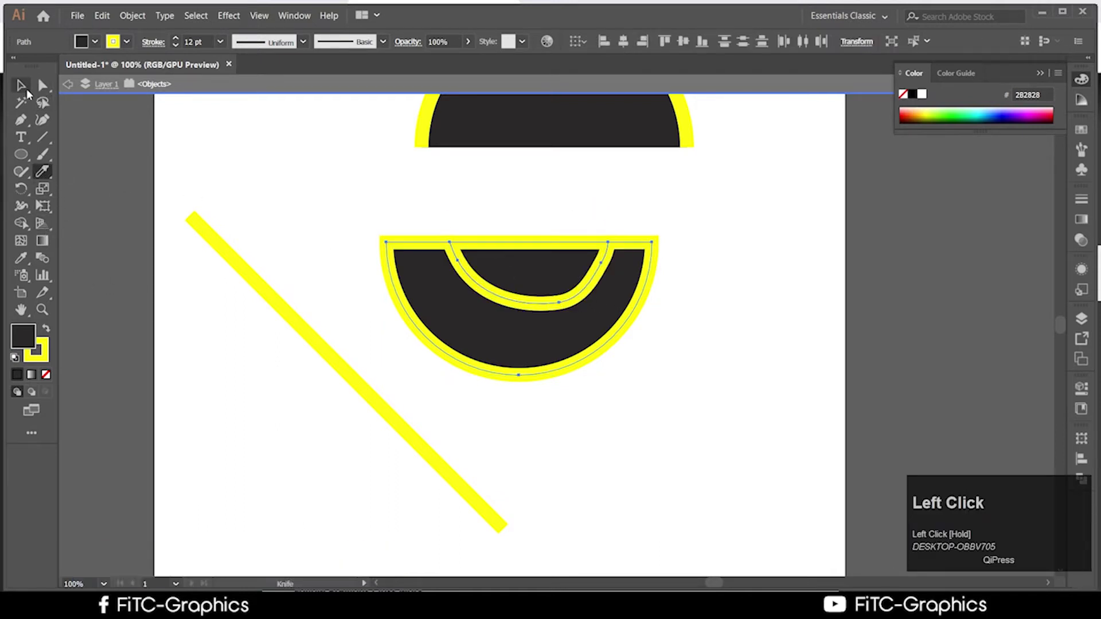
right_click(445, 268)
left_click(652, 359)
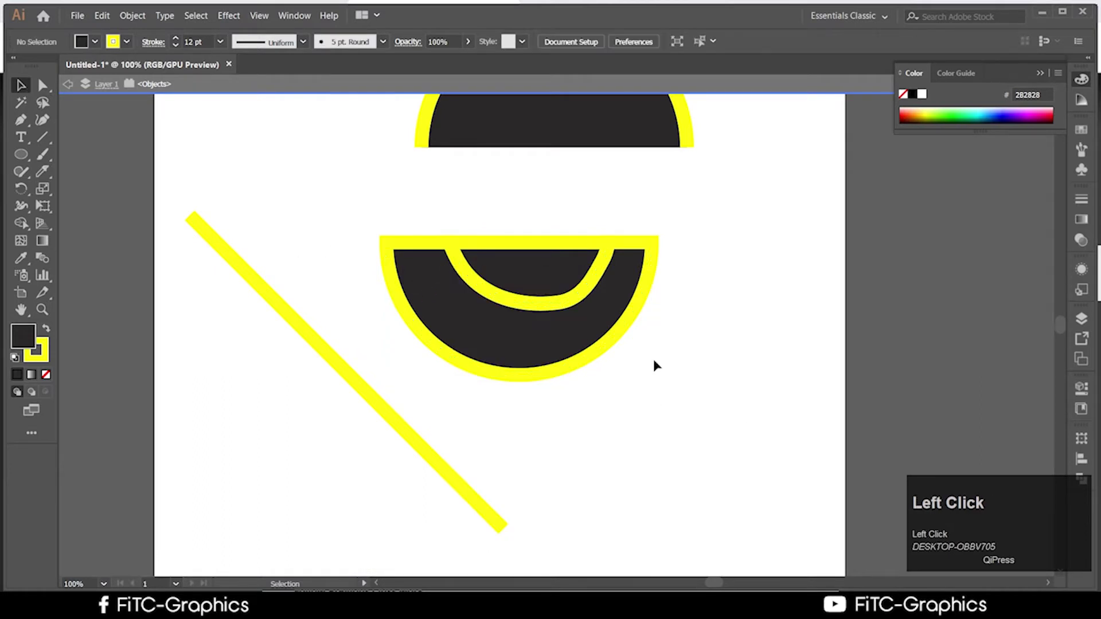
left_click(529, 277)
right_click(524, 270)
left_click_drag(519, 269, 776, 305)
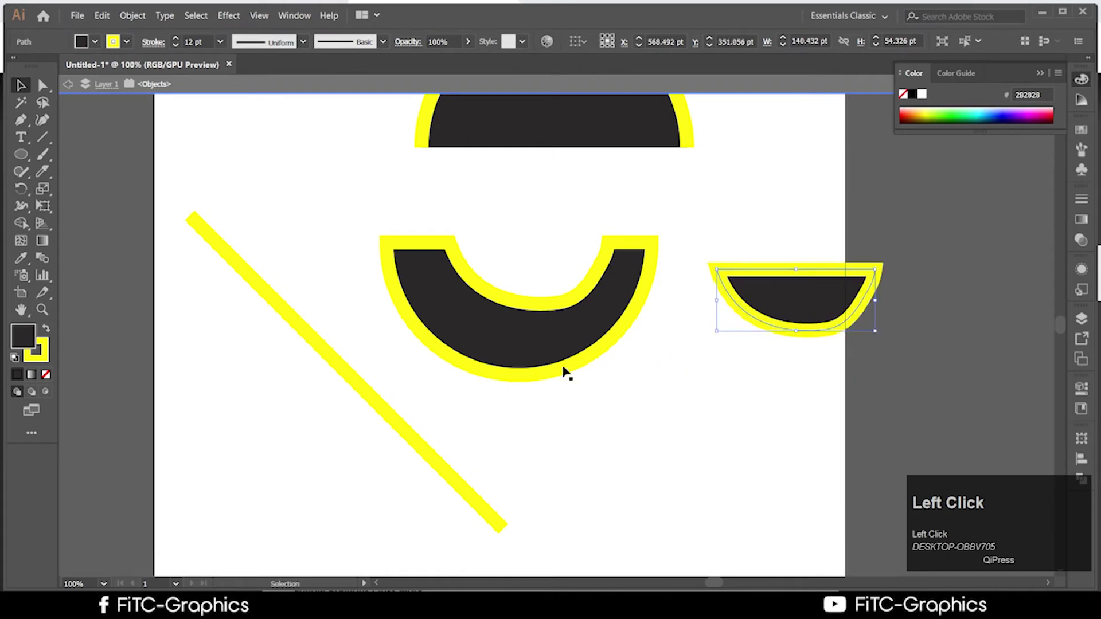
left_click_drag(565, 373, 473, 239)
Set the U shape's stroke to None and move it up over the top half-circle
left_click(127, 41)
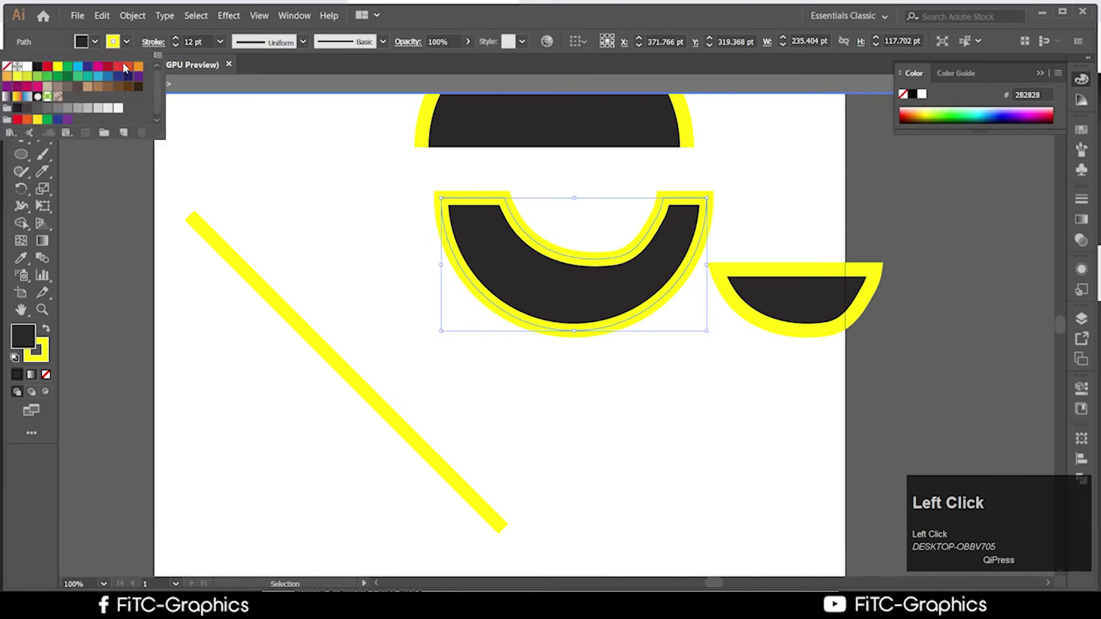
left_click(8, 67)
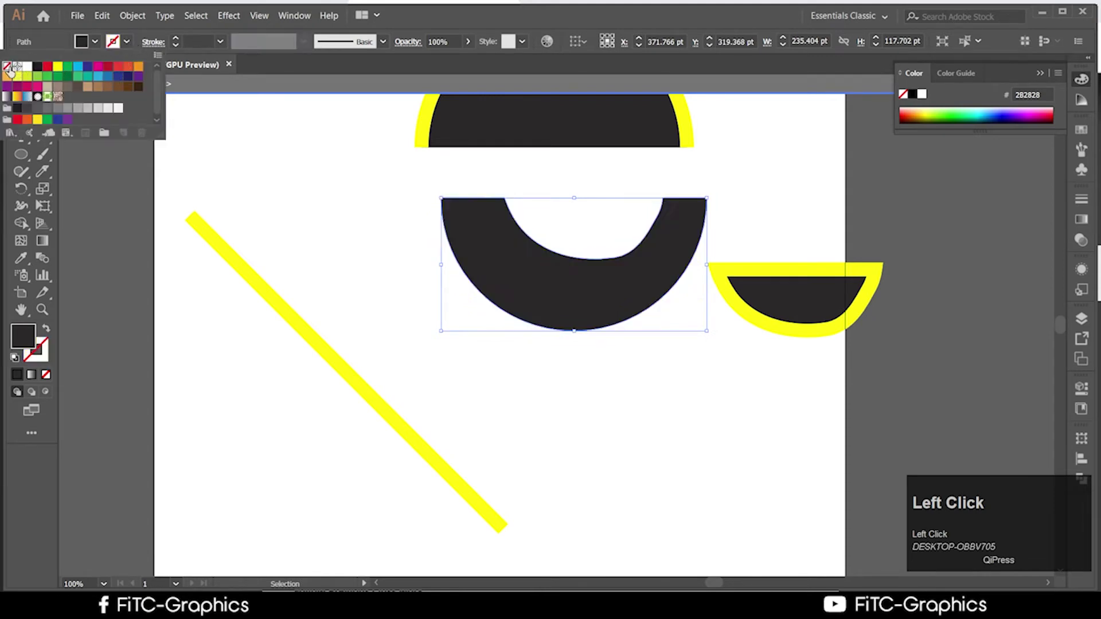
left_click(536, 336)
left_click(597, 293)
left_click_drag(597, 293, 572, 317)
left_click_drag(590, 316, 684, 154)
Draw a dark ellipse near the page bottom and knife a G-shaped piece into it
left_click(21, 154)
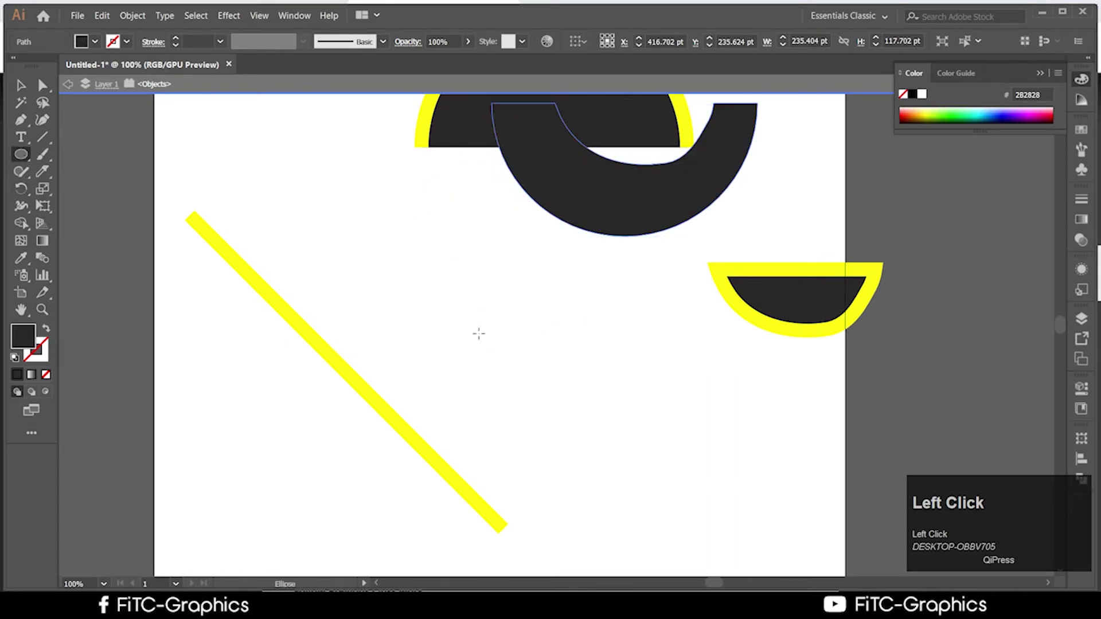
left_click_drag(479, 333, 722, 544)
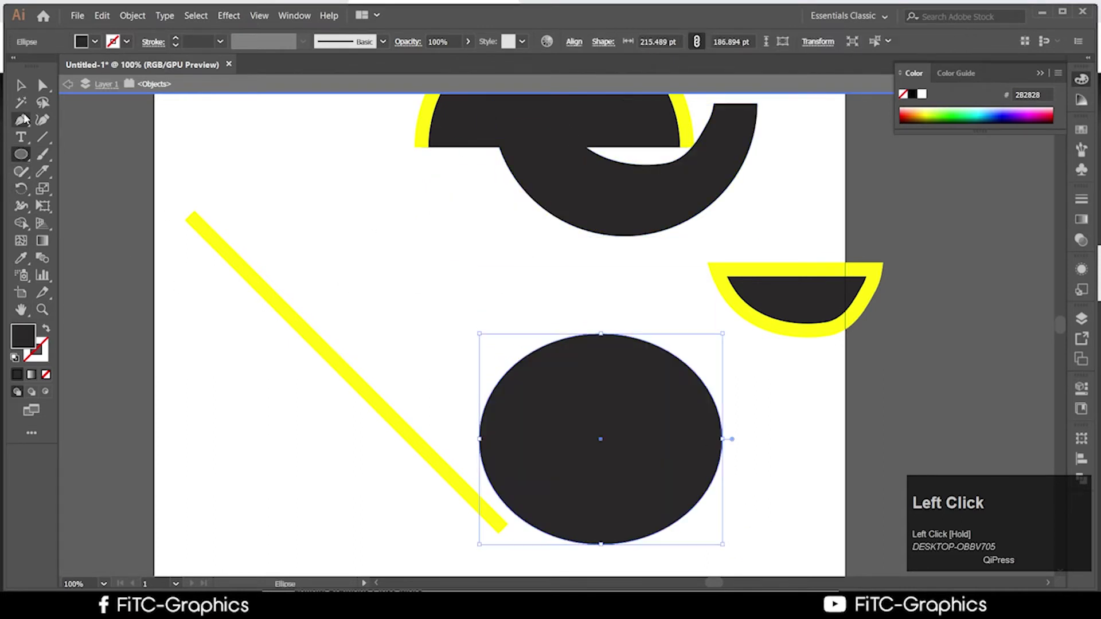
left_click(43, 171)
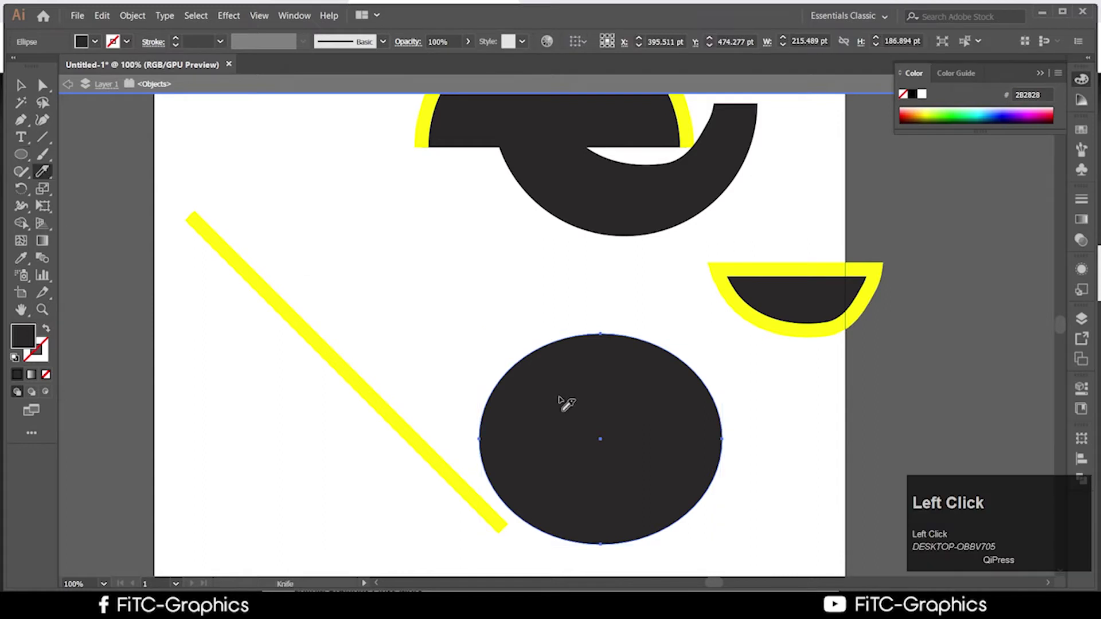
mouse_move(575, 371)
left_mouse_down()
mouse_move(553, 364)
mouse_move(550, 430)
mouse_move(581, 402)
mouse_move(548, 470)
mouse_move(545, 453)
mouse_move(564, 476)
mouse_move(495, 267)
mouse_move(498, 241)
left_mouse_up()
mouse_move(509, 280)
left_mouse_down()
mouse_move(565, 370)
mouse_move(582, 375)
left_mouse_up()
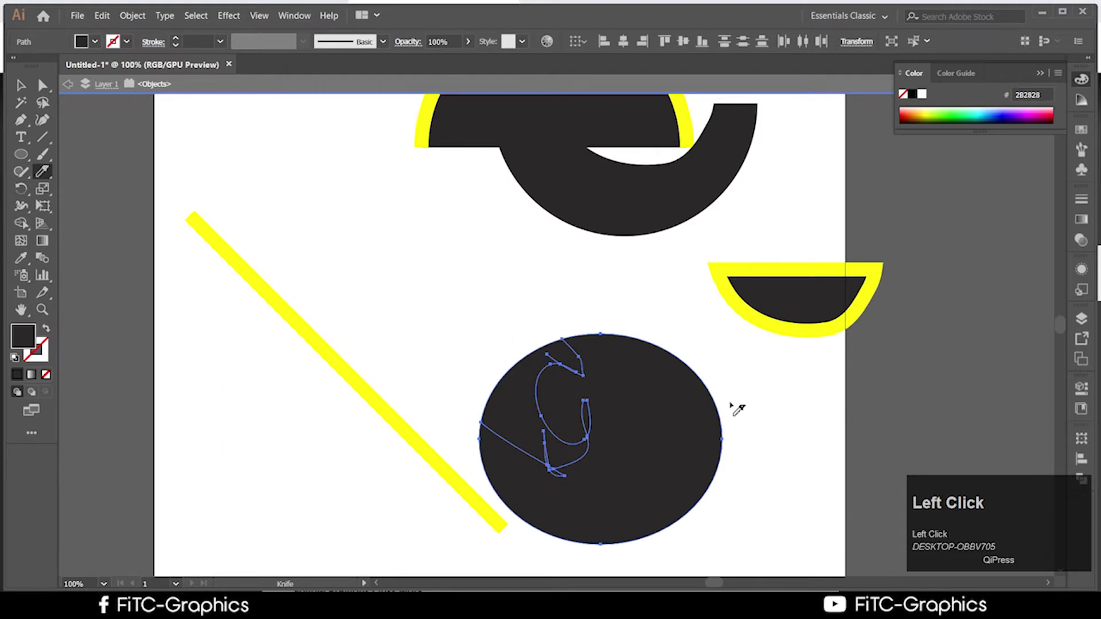
Pull the G-shaped piece out and place the ellipse piece over the half-circle's left edge
left_click(17, 87)
left_click(418, 249)
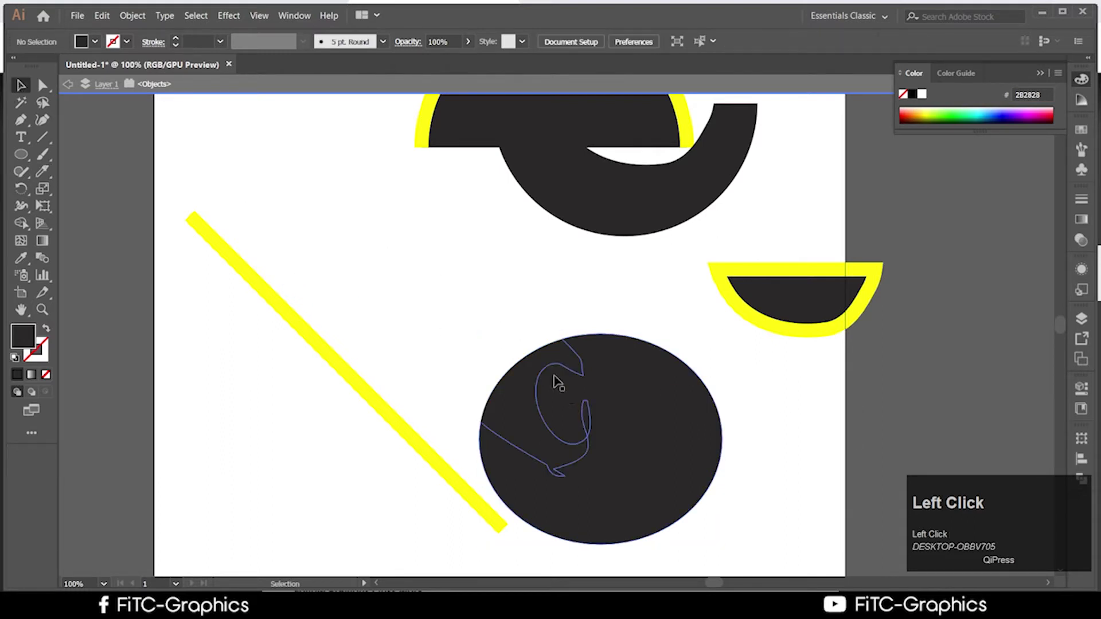
left_click(501, 345)
left_click_drag(542, 416, 430, 267)
left_click_drag(676, 447, 538, 408)
left_click_drag(617, 381, 723, 302)
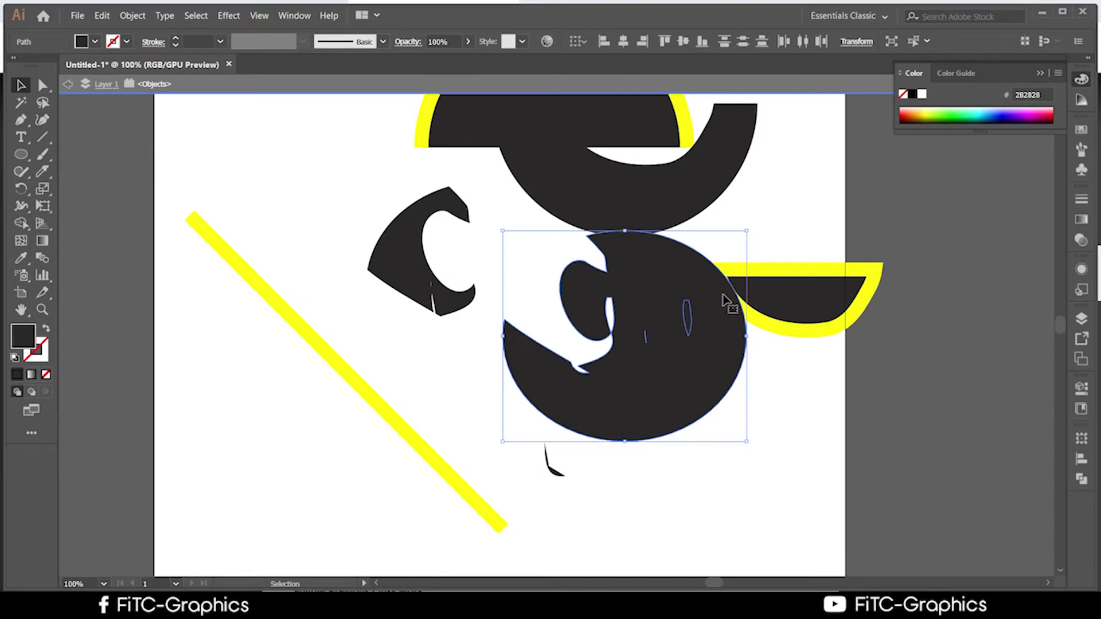
Delete the dark 3-like shape, then marquee-select all remaining artwork and delete it
key("Delete")
left_click(715, 362)
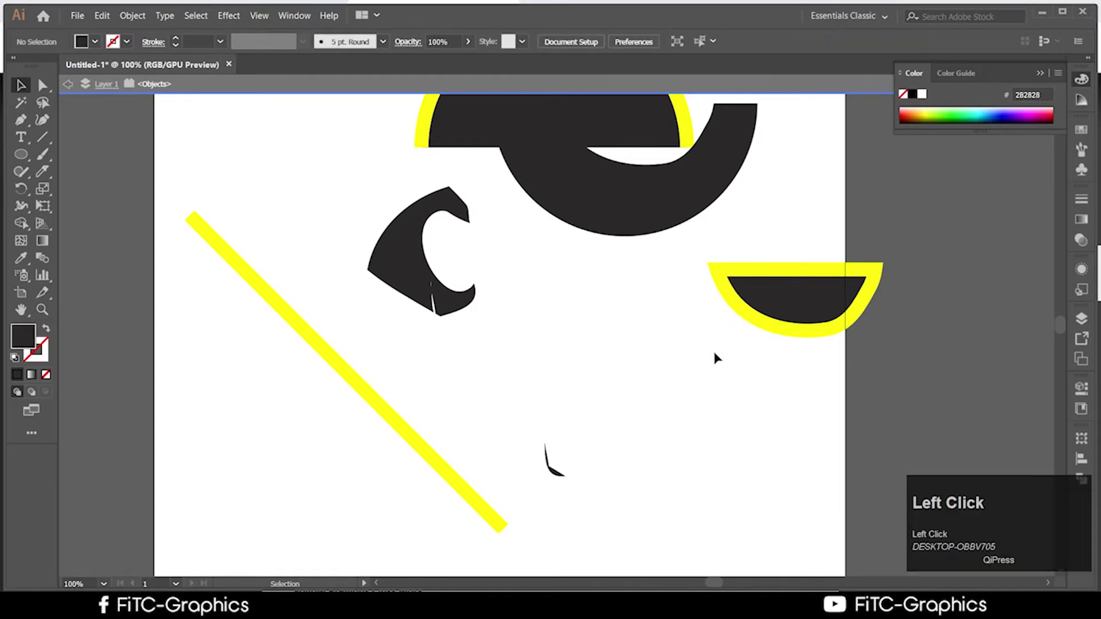
scroll(491, 383, "up", 3)
left_click_drag(866, 518, 328, 67)
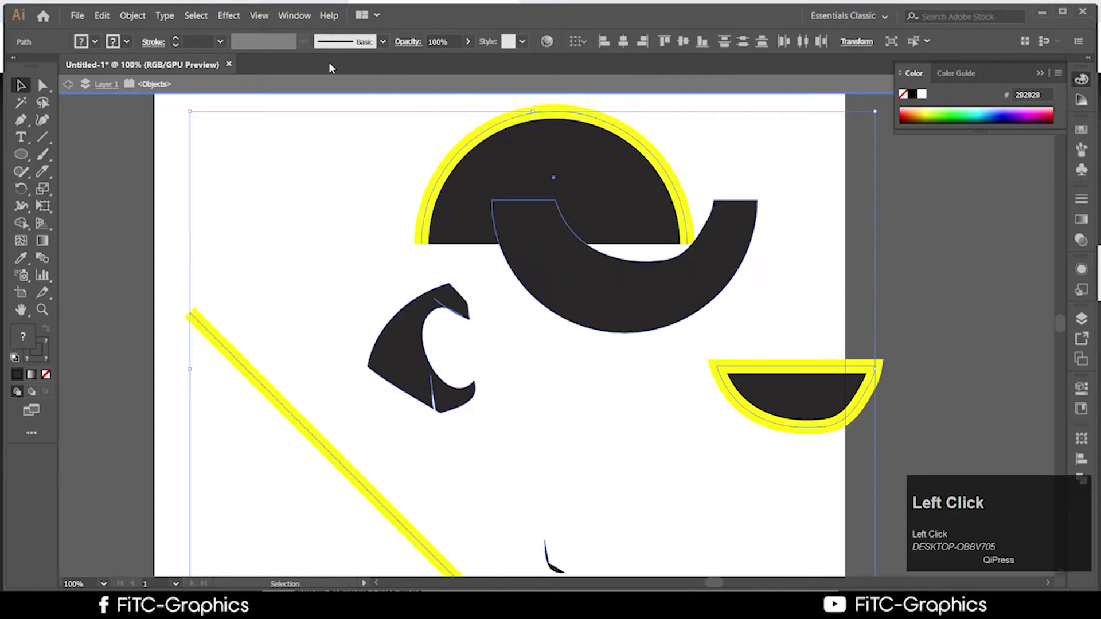
key("Delete")
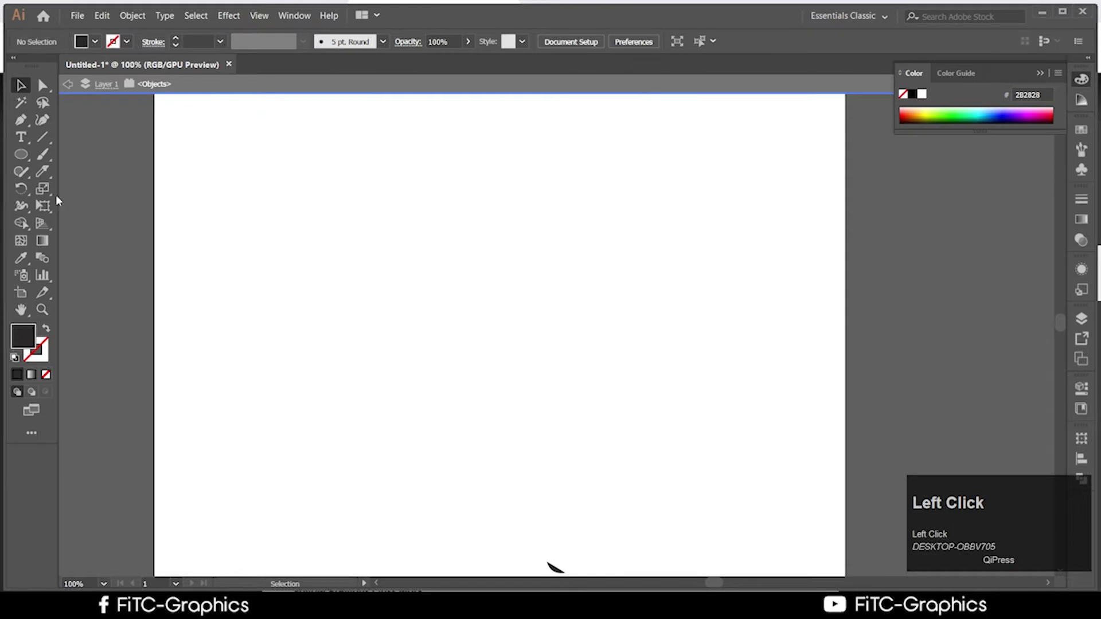
Draw a large filled ellipse on the page with the Ellipse tool
mouse_move(43, 172)
left_mouse_down()
mouse_move(115, 194)
mouse_move(128, 179)
mouse_move(100, 177)
mouse_move(512, 399)
left_mouse_up()
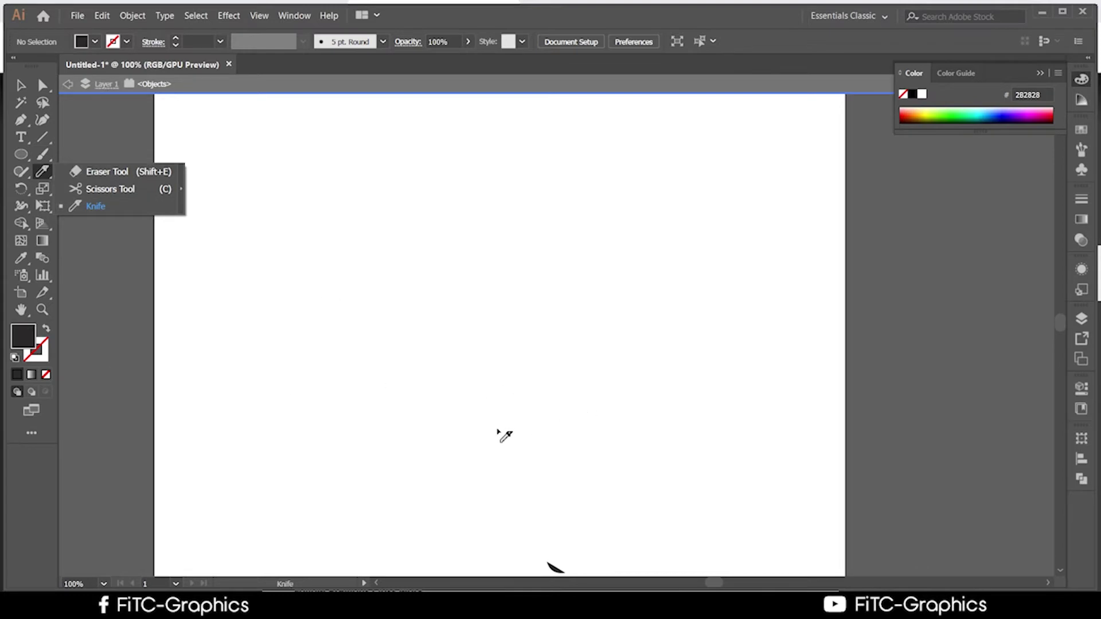
left_click(101, 223)
left_click_drag(410, 230, 754, 496)
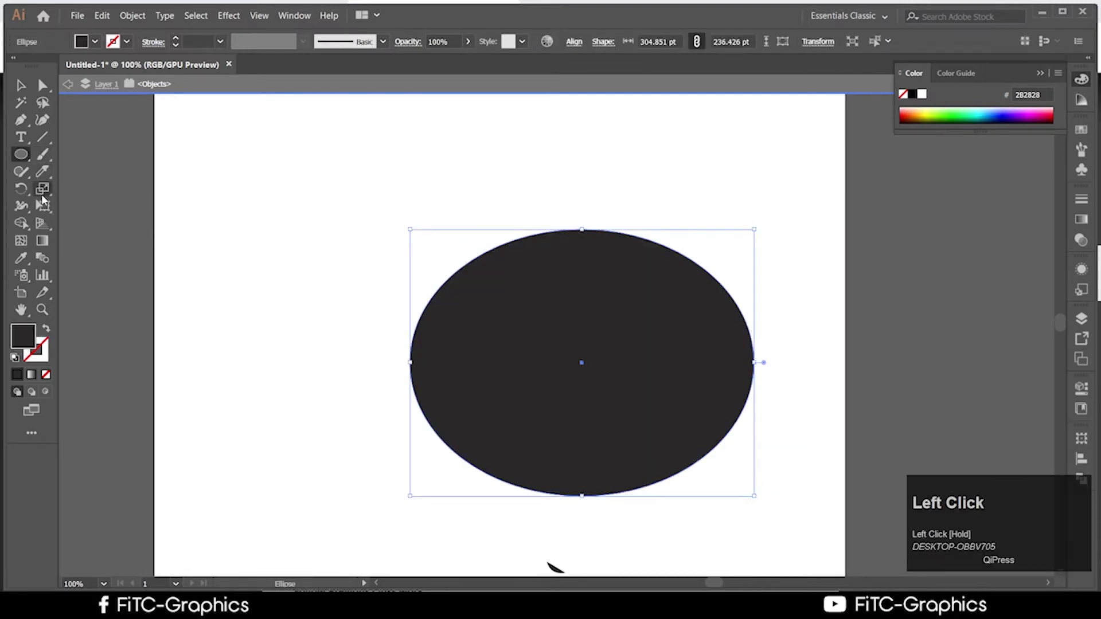
Enlarge the Eraser brush with ] twice and erase the ellipse away completely
left_click_drag(43, 171, 98, 177)
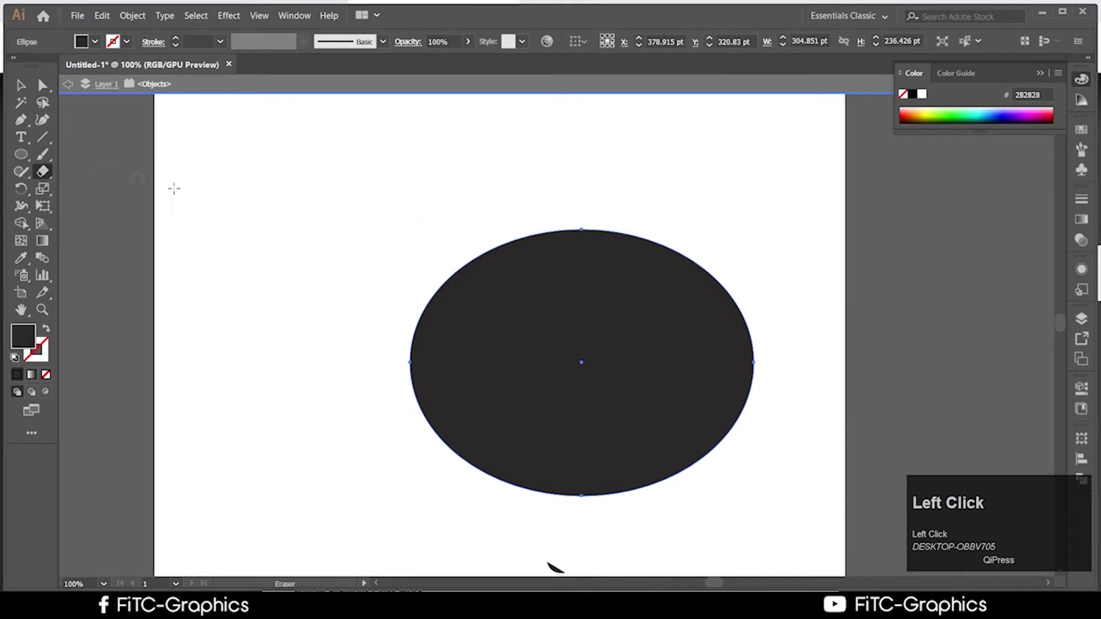
key("bracketright")
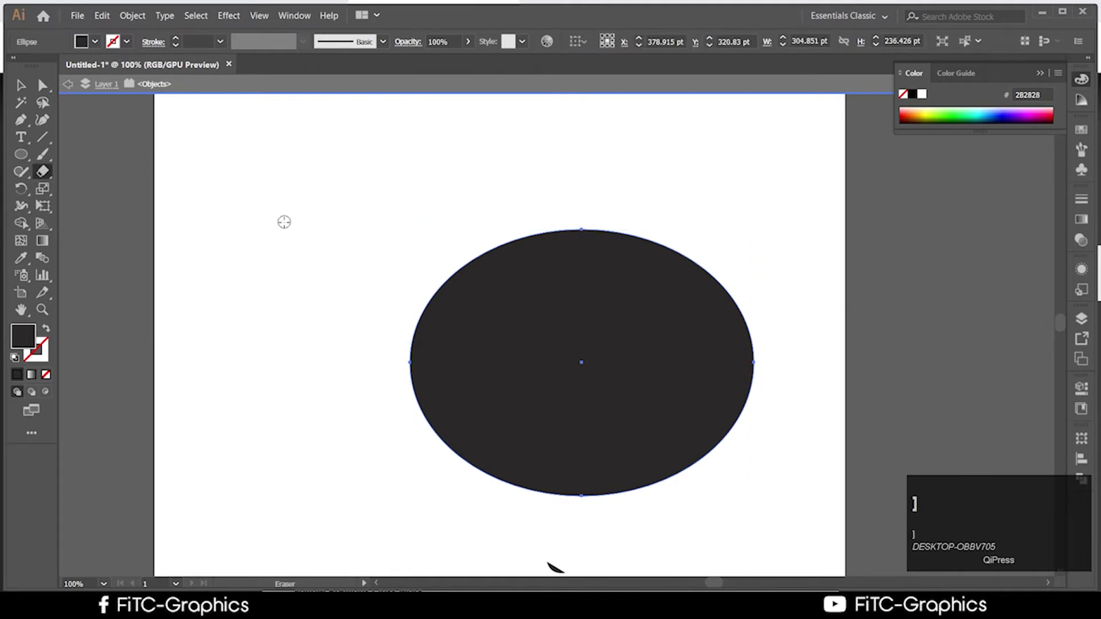
key("bracketright")
key("bracketright")
key("bracketright")
key("bracketright")
key("bracketright")
key("bracketright")
key("bracketright")
key("bracketright")
key("bracketright")
key("bracketright")
key("bracketright")
key("bracketright")
key("bracketright")
key("bracketright")
key("bracketright")
key("bracketright")
key("bracketright")
key("bracketright")
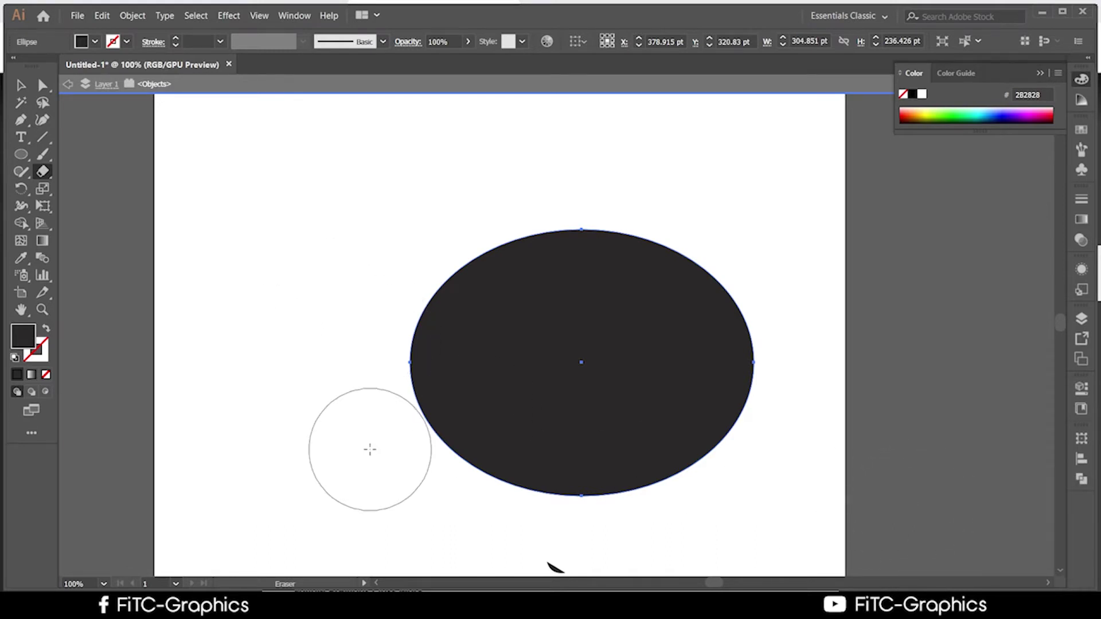
left_click_drag(408, 295, 408, 451)
left_click_drag(519, 253, 739, 216)
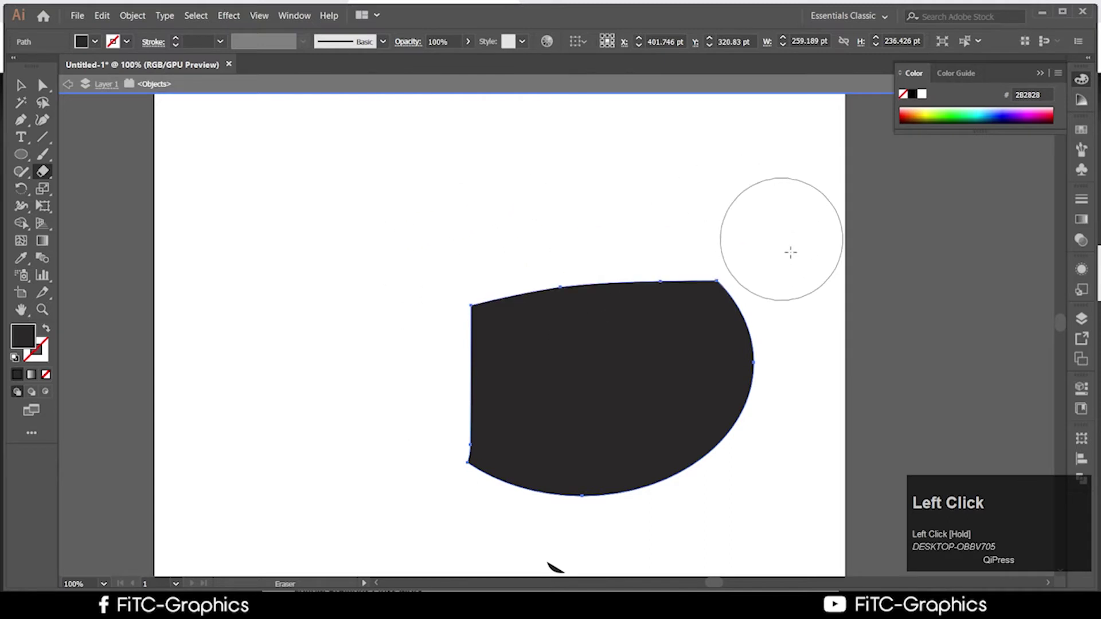
mouse_move(789, 249)
left_mouse_down()
mouse_move(712, 437)
mouse_move(395, 442)
left_mouse_up()
mouse_move(386, 263)
left_mouse_down()
mouse_move(521, 432)
mouse_move(695, 447)
mouse_move(502, 270)
mouse_move(897, 290)
left_mouse_up()
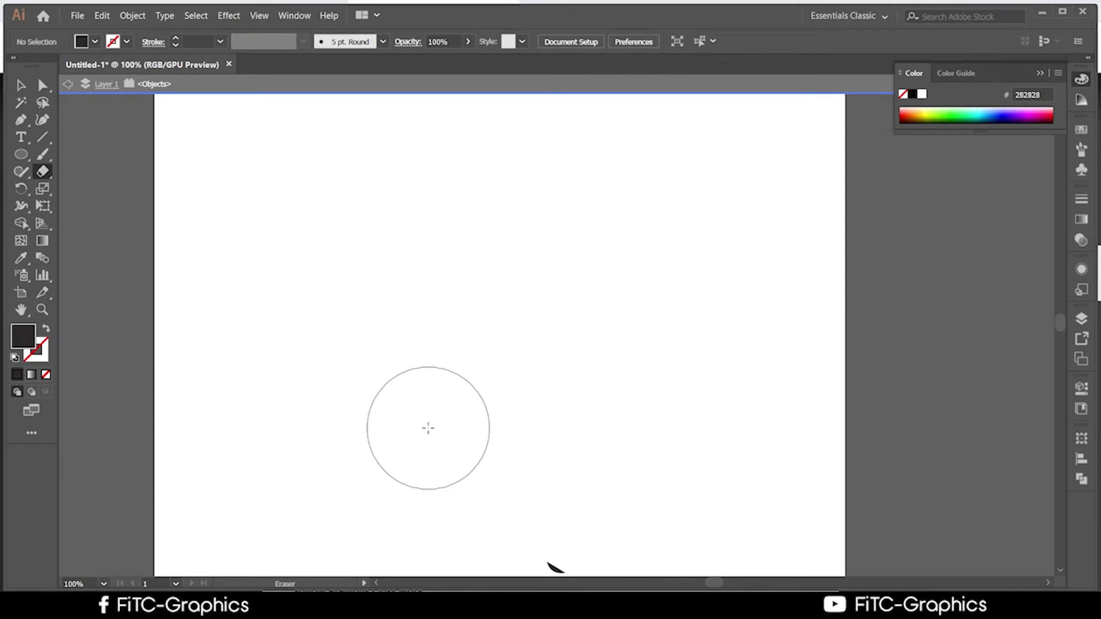
left_click(43, 178)
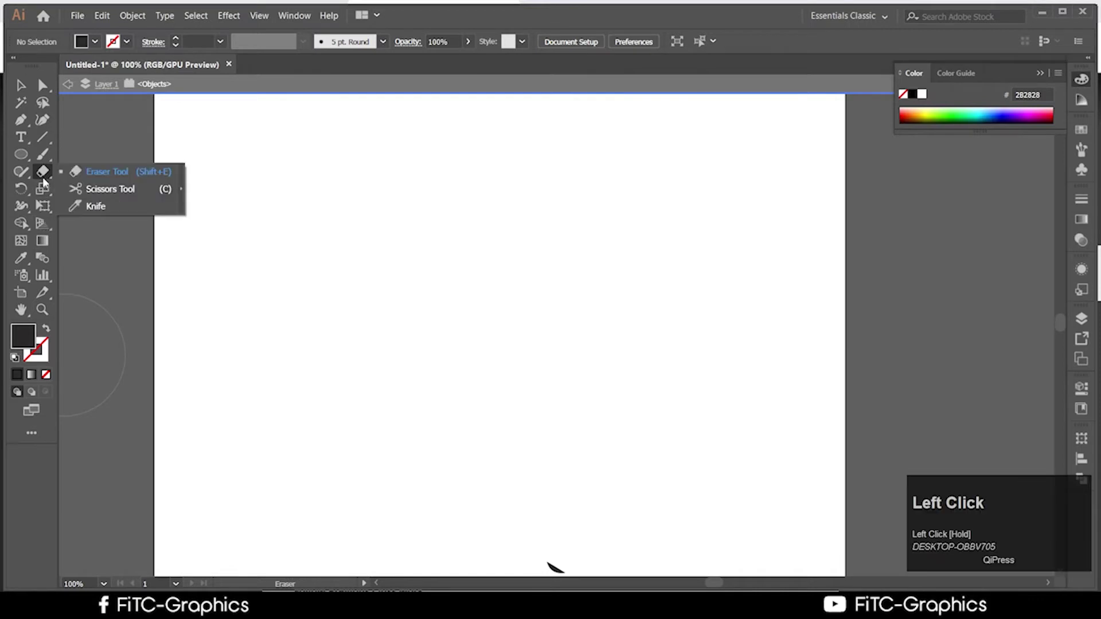
double_click(43, 174)
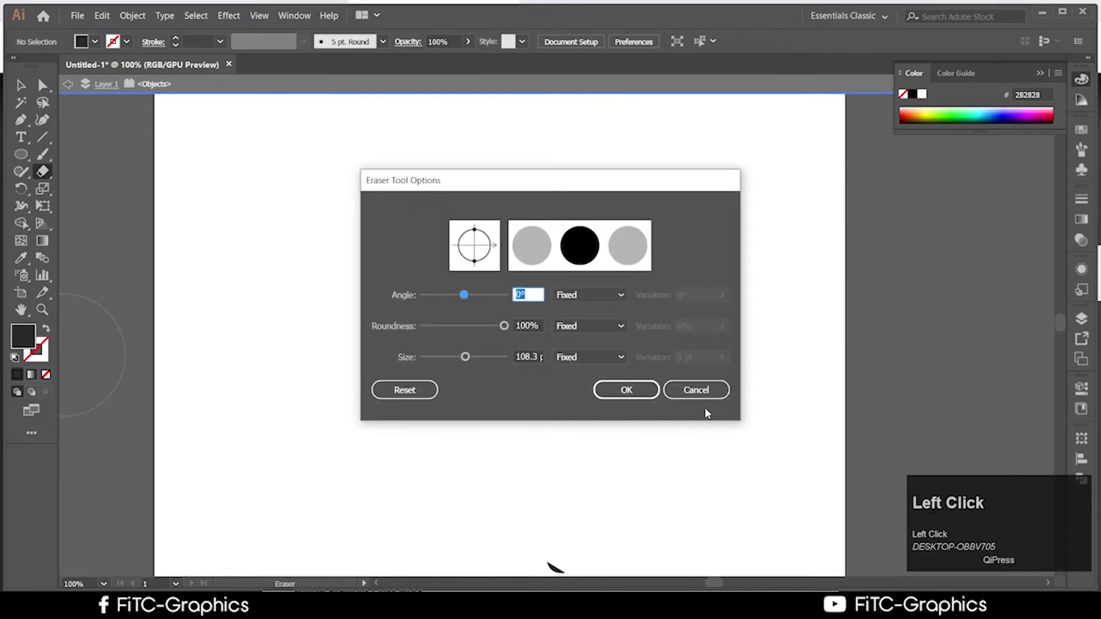
left_click(696, 390)
left_click(44, 174)
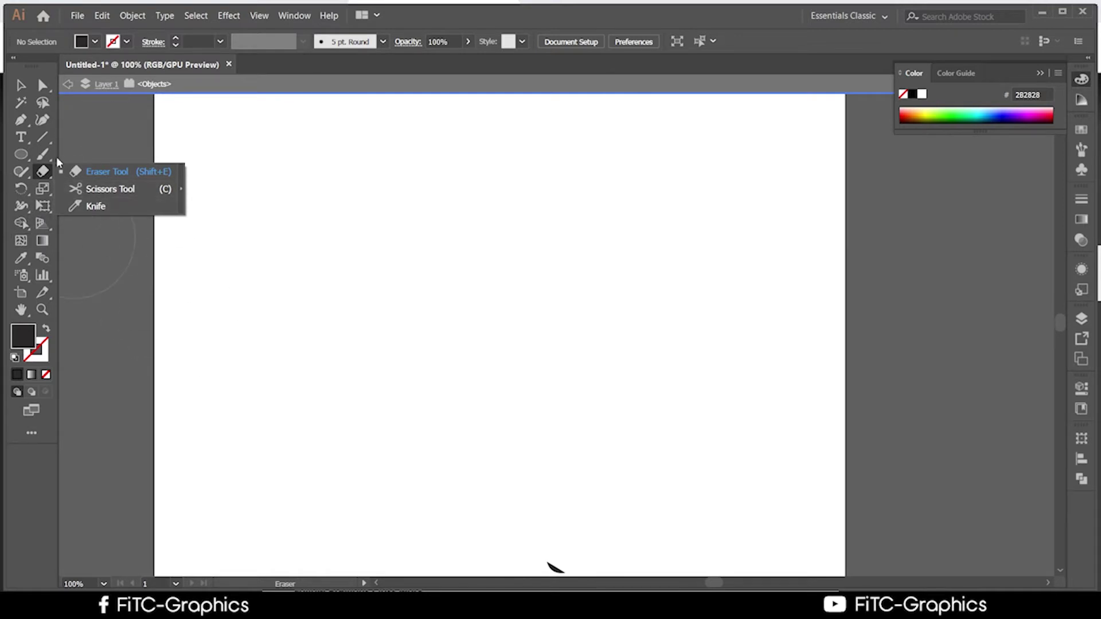
left_click(20, 85)
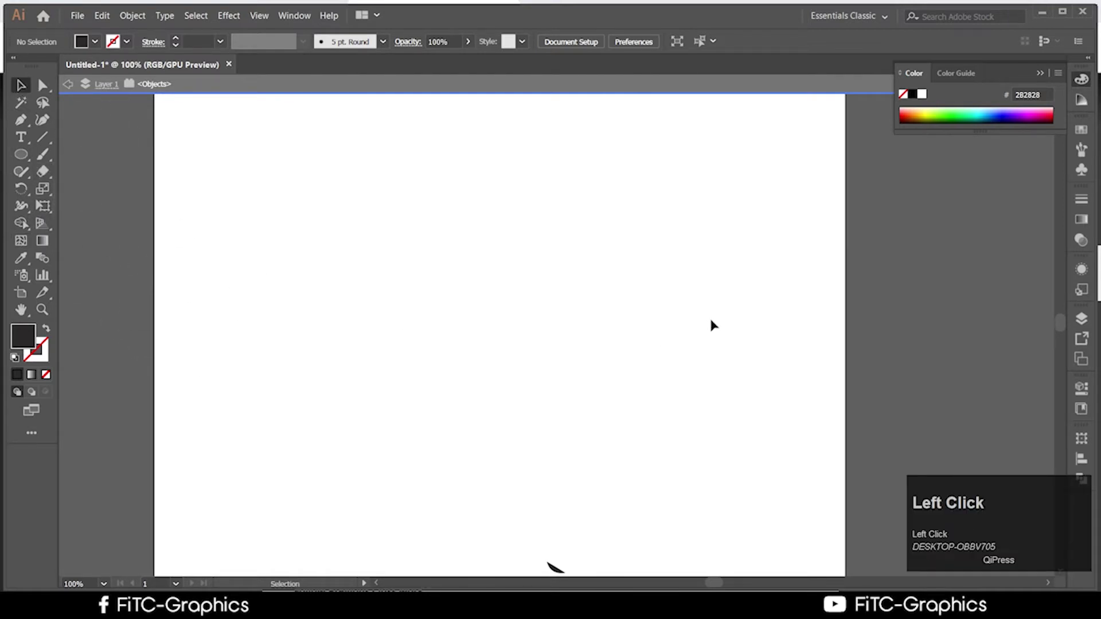
left_click(555, 608)
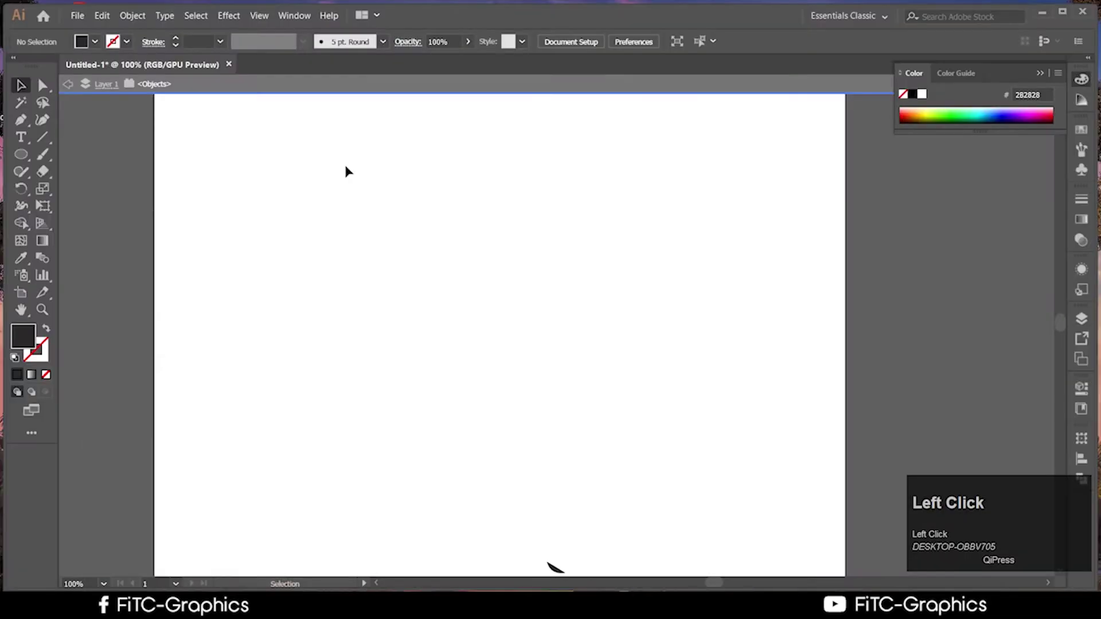
scroll(222, 312, "up", 2)
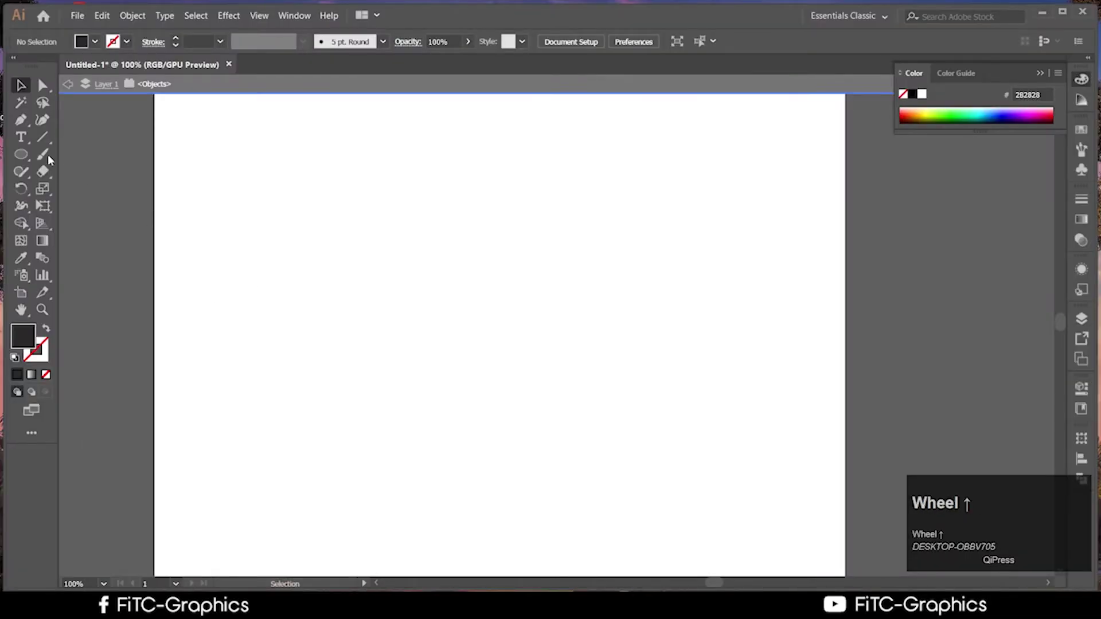
Draw a rising diagonal Pen line and swap fill and stroke so it shows dark
left_click(21, 120)
left_click(225, 363)
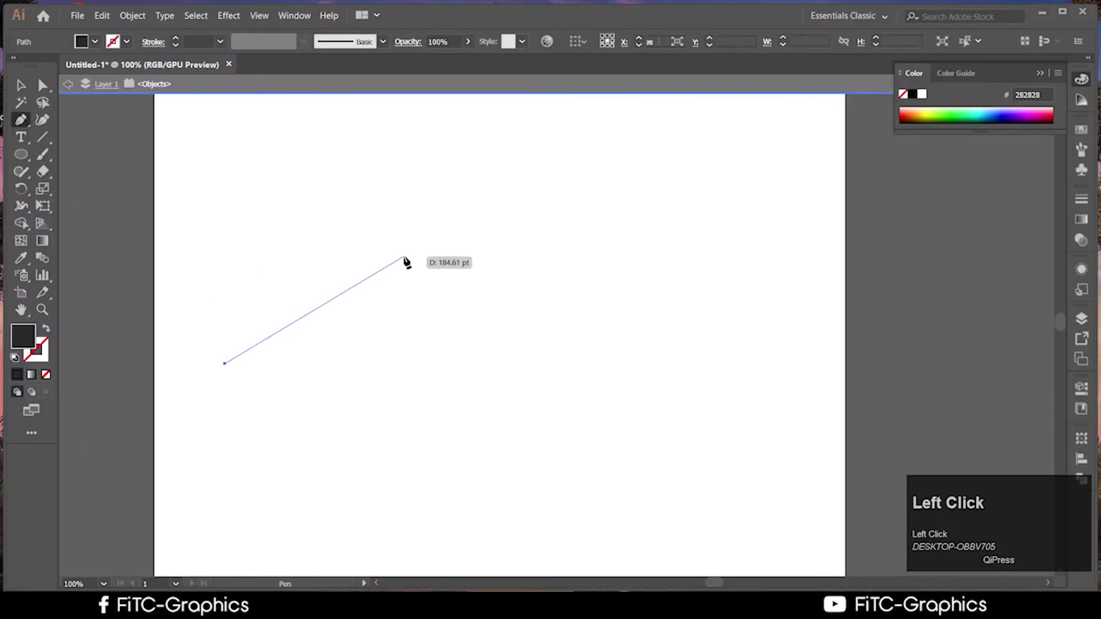
left_click(404, 256)
left_click(21, 85)
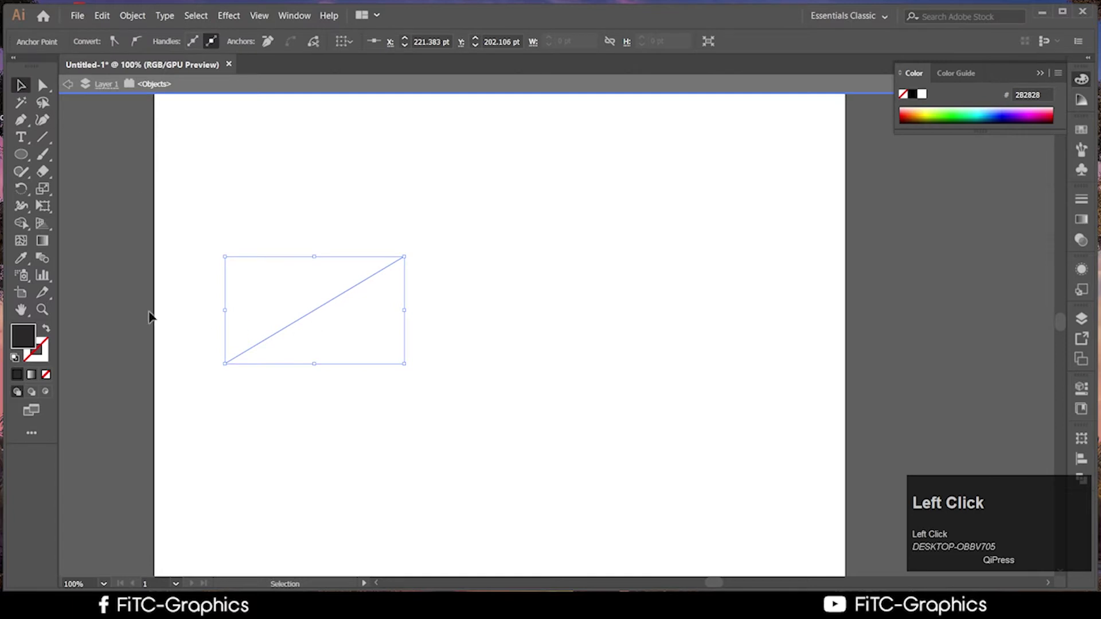
left_click(46, 328)
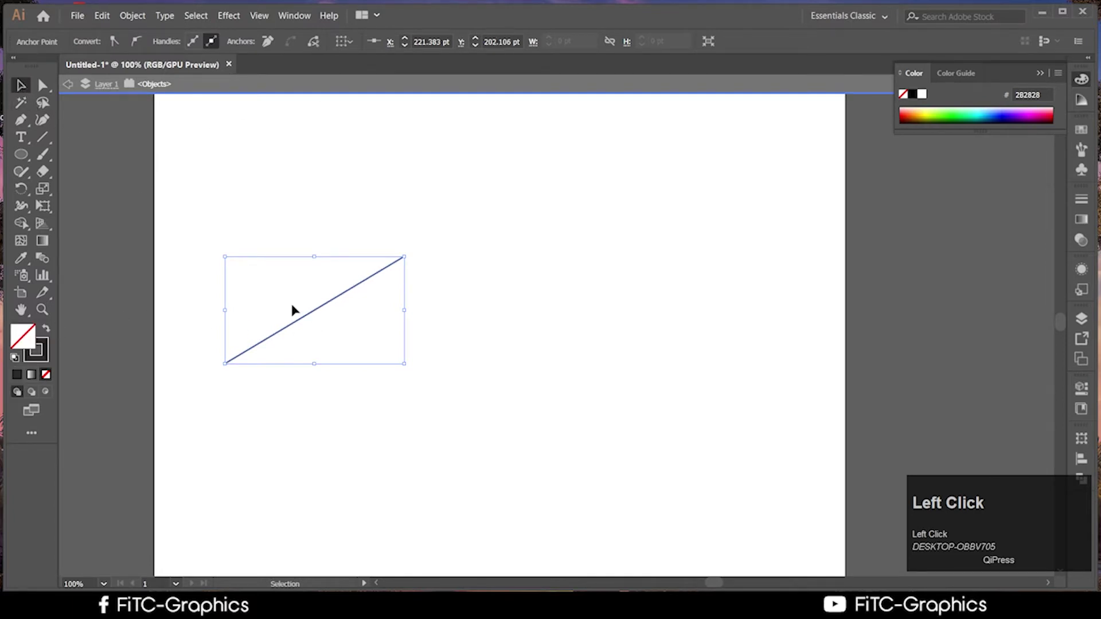
Reflect the line across a vertical axis via Transform > Reflect, then undo it
right_click(302, 315)
left_click(305, 319)
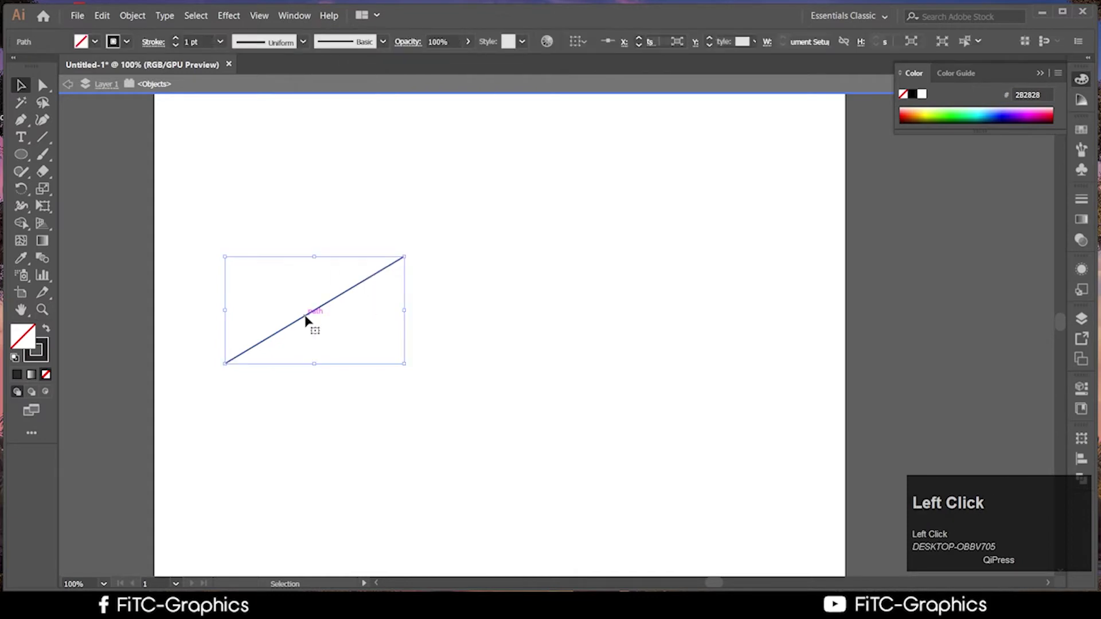
right_click(306, 320)
left_click(410, 238)
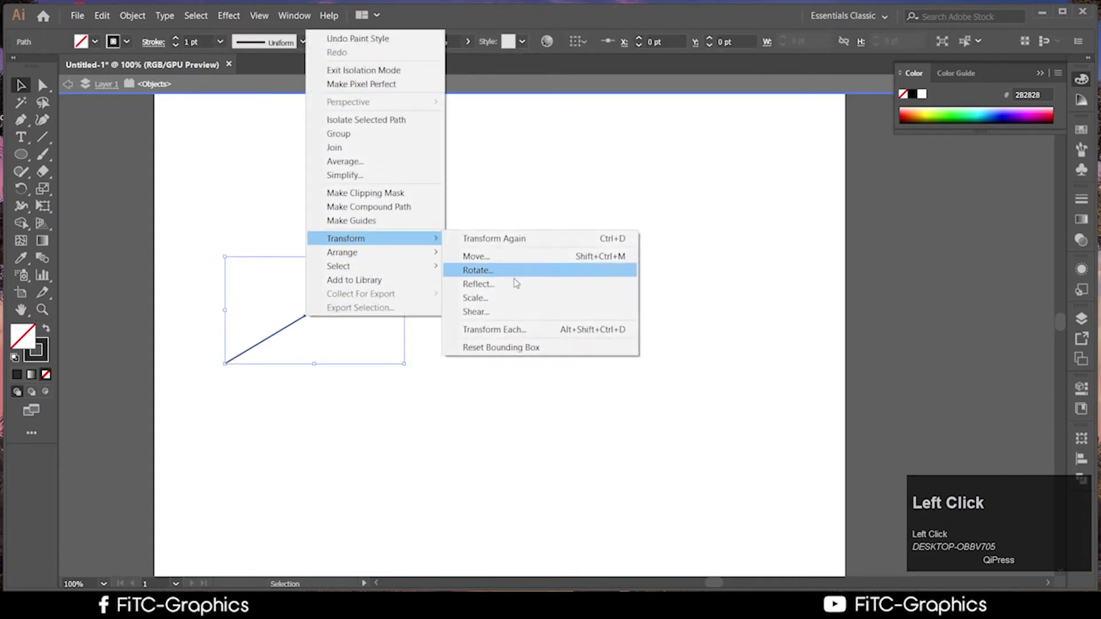
left_click(511, 285)
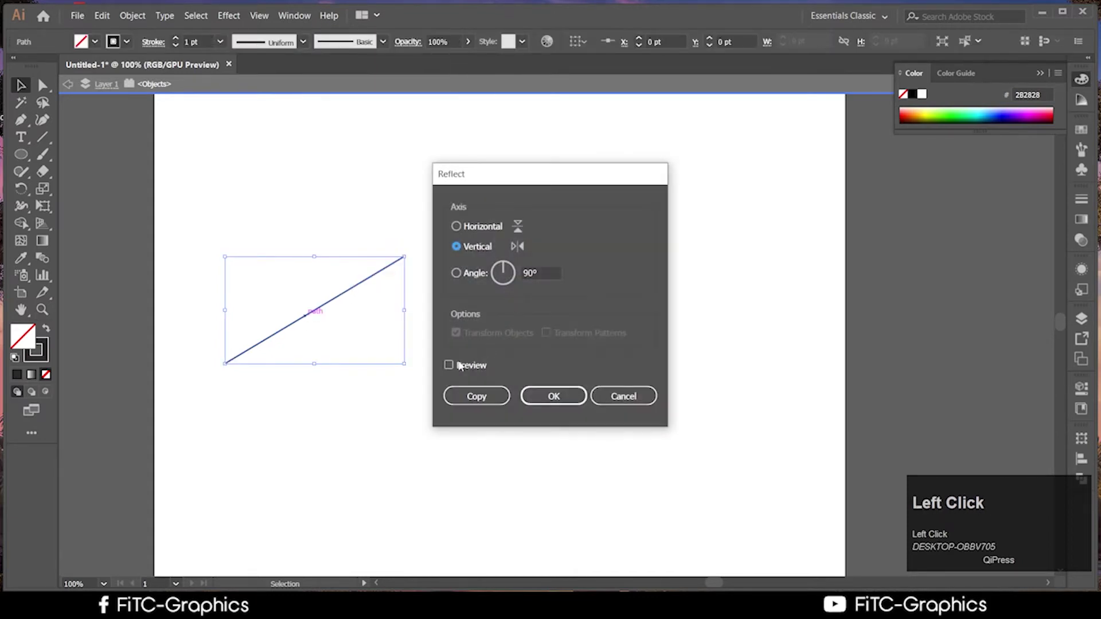
left_click(460, 365)
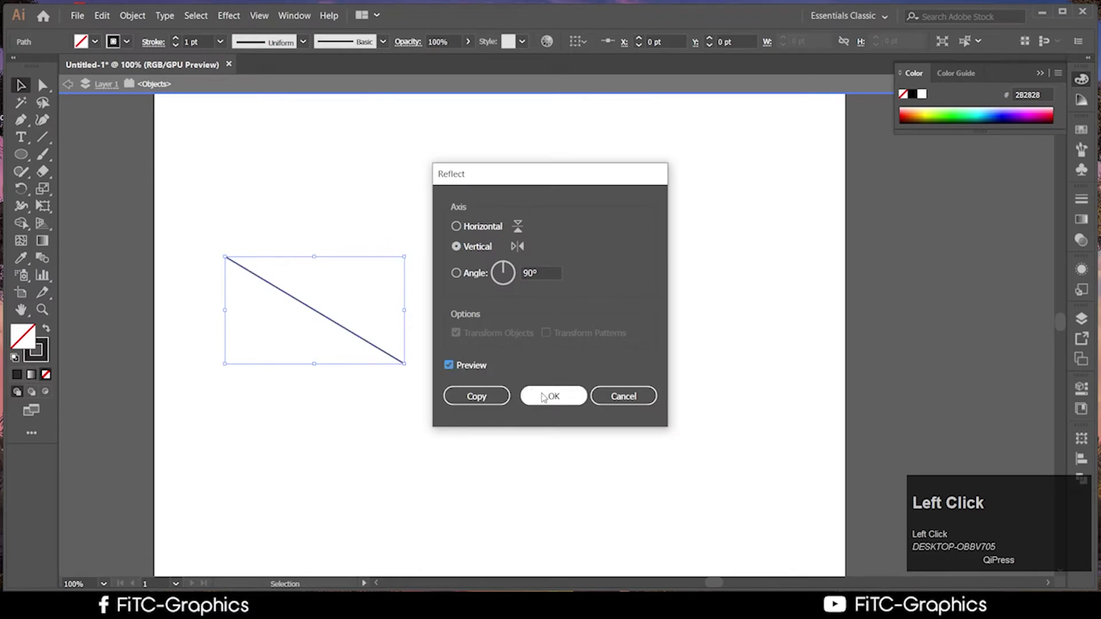
left_click(539, 396)
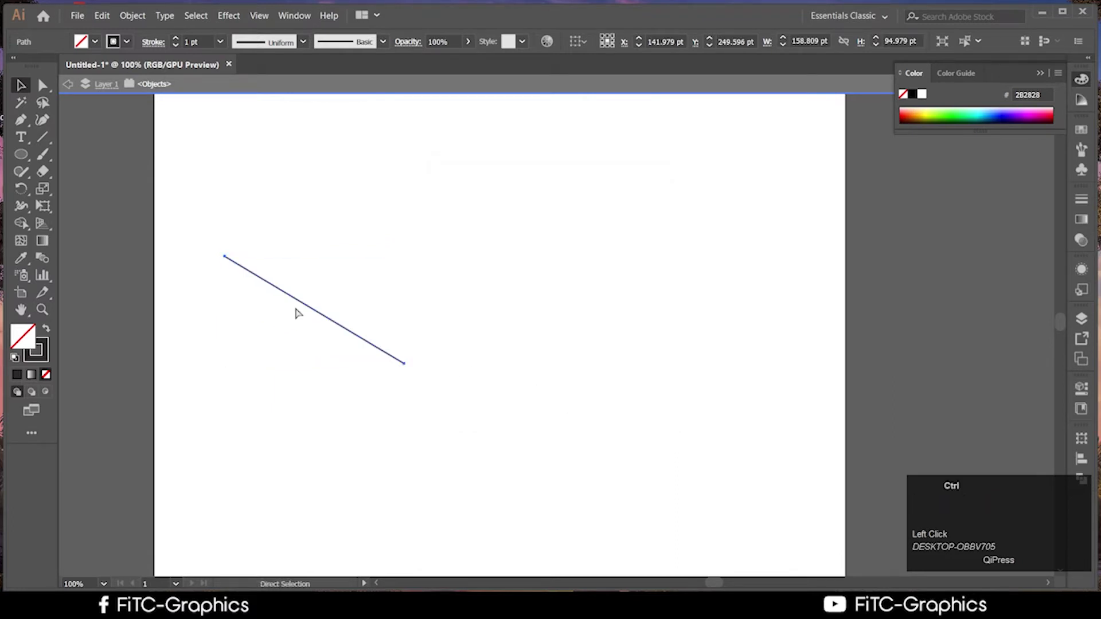
key("ctrl+z")
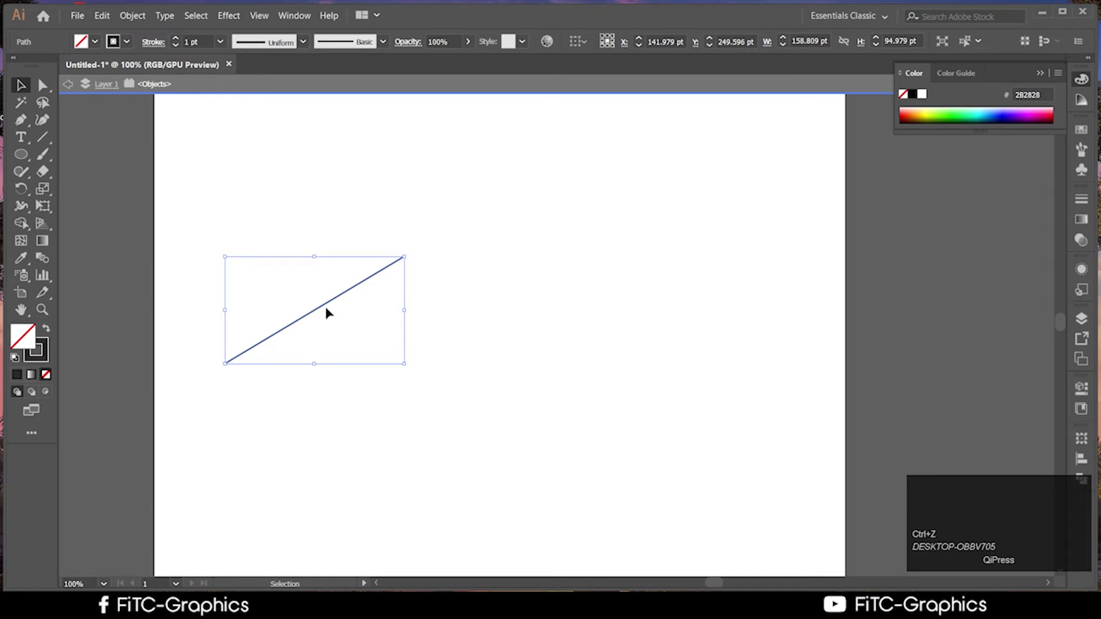
right_click(326, 304)
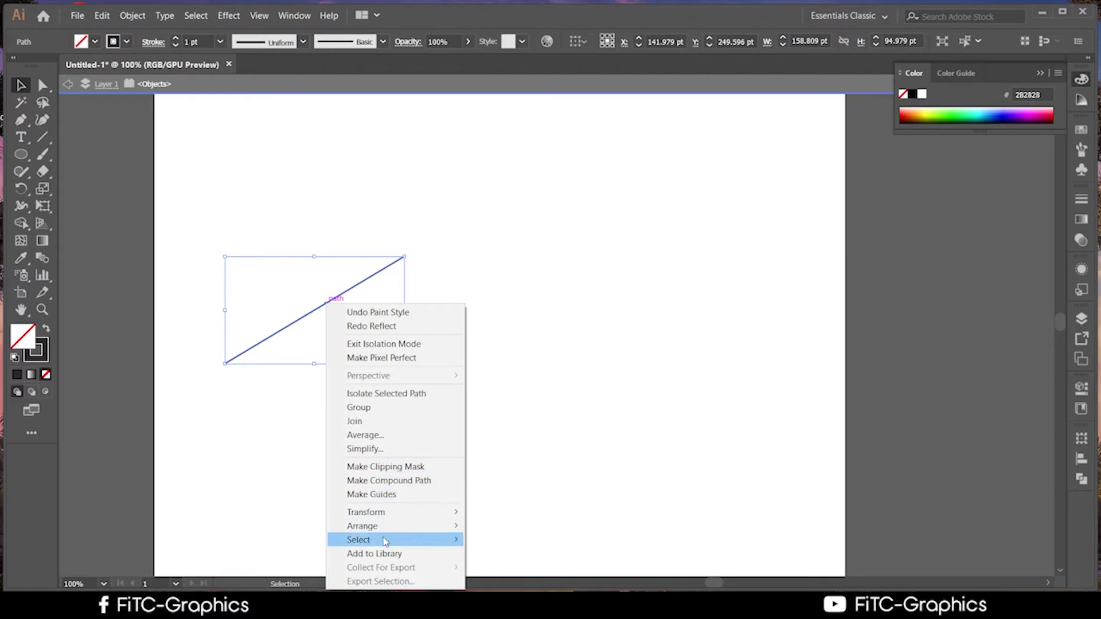
Add a vertically reflected copy of the diagonal line and shift it right to form a peak
mouse_move(393, 516)
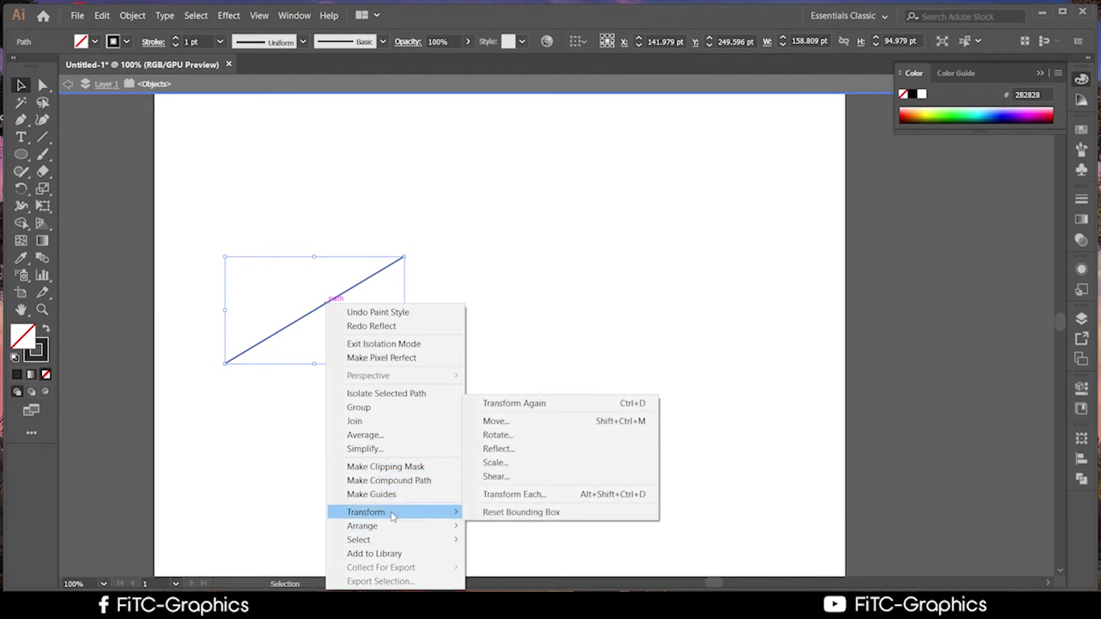
left_click(497, 449)
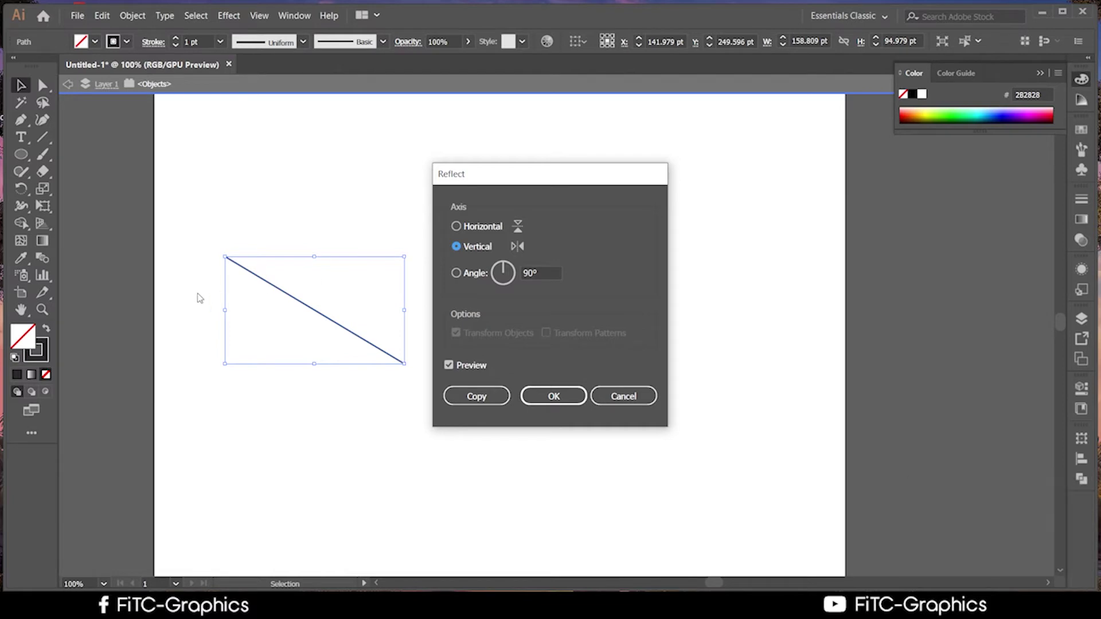
left_click(475, 397)
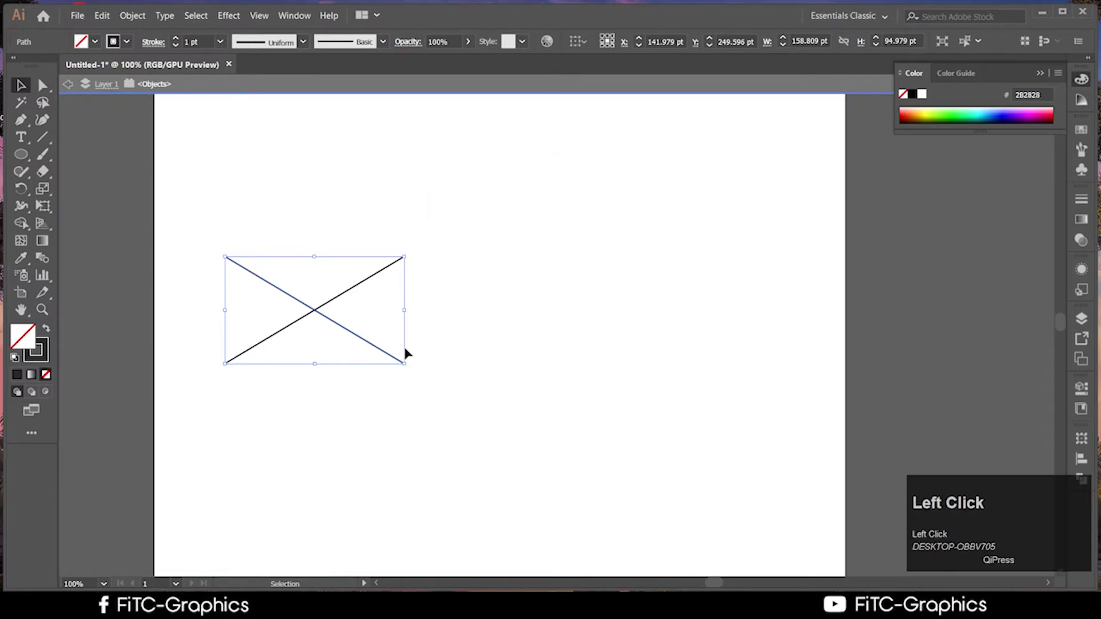
left_click(350, 338)
key("shift+Right")
key("shift+Right")
key("shift+Right")
key("shift+Right")
key("shift+Right")
key("shift+Right")
key("shift+Right")
key("shift+Right")
key("shift+Right")
key("shift+Right")
key("shift+Right")
key("shift+Right")
key("shift+Right")
key("shift+Right")
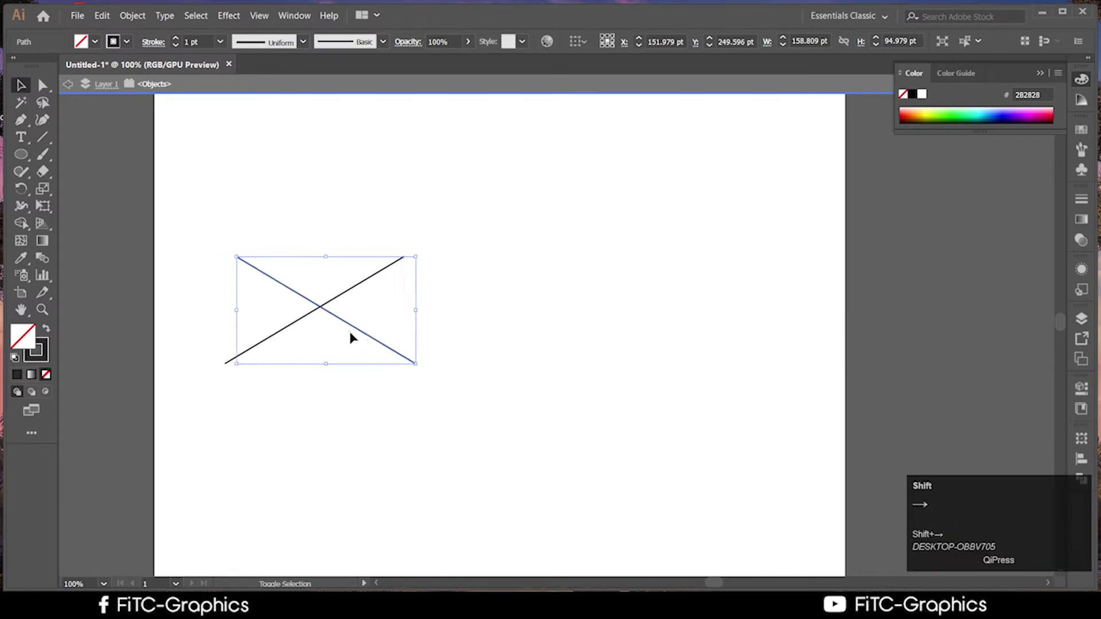
key("shift+Right")
key("shift+Right")
key("shift+Right")
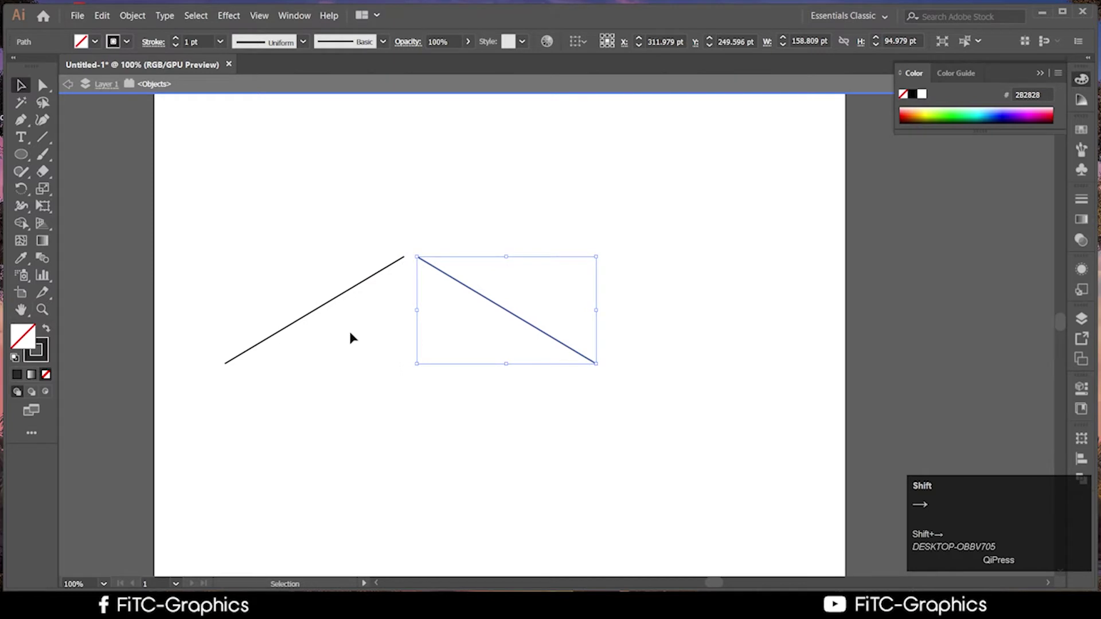
left_click(598, 446)
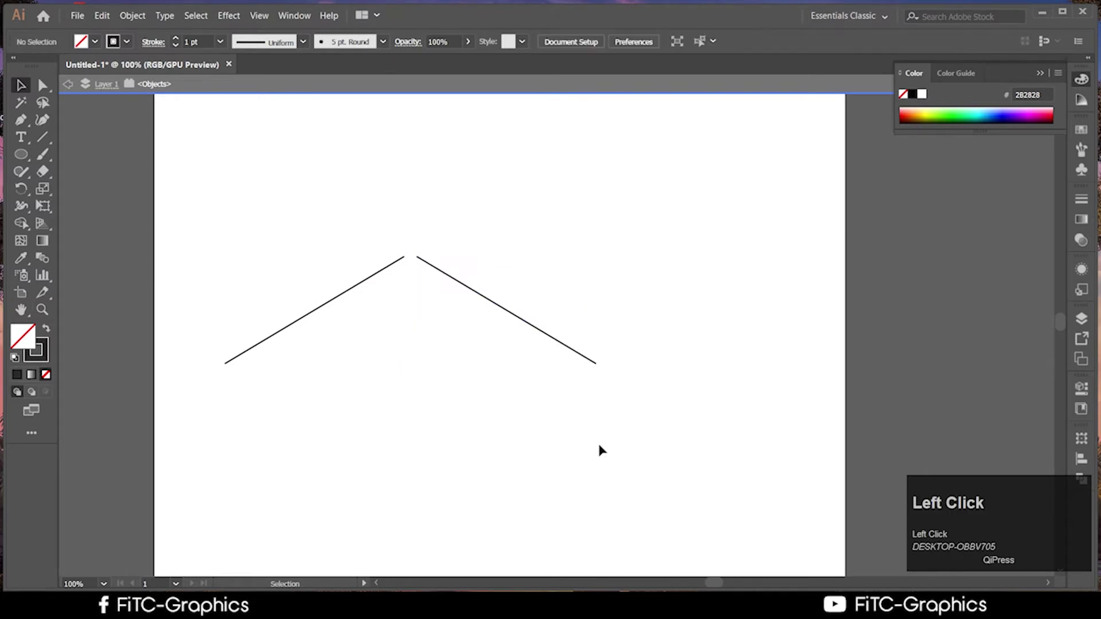
scroll(598, 445, "up", 1)
Draw two long slanted trial lines with the Line Segment tool, undo them, then show its tool flyout
scroll(602, 447, "down", 1)
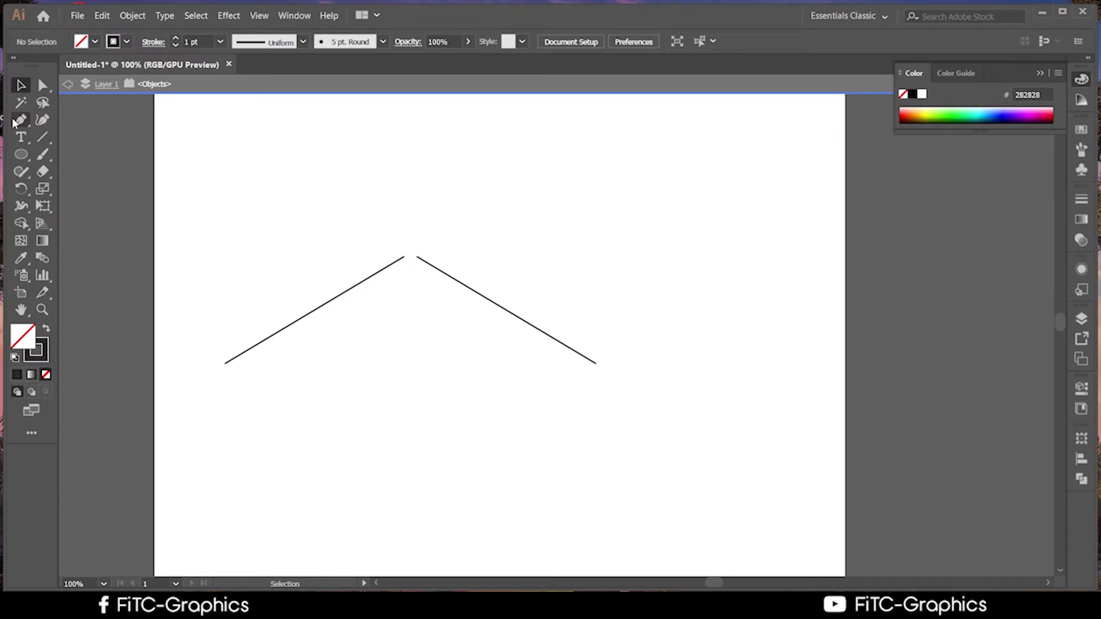
left_click(45, 135)
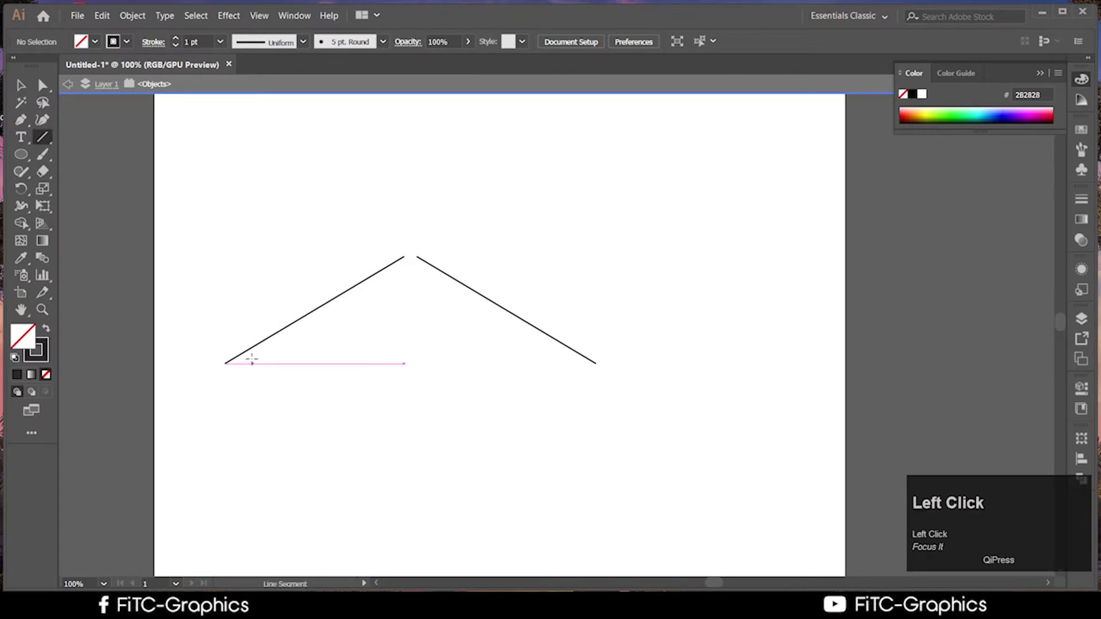
left_click_drag(365, 154, 870, 220)
left_click_drag(465, 187, 916, 234)
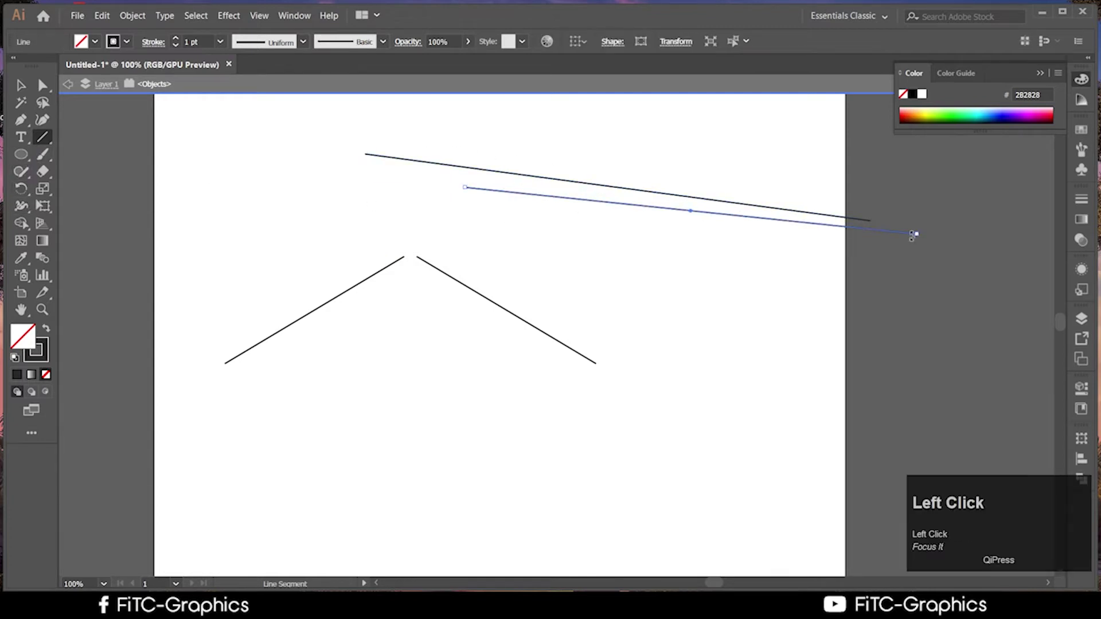
key("ctrl+z")
key("ctrl+z")
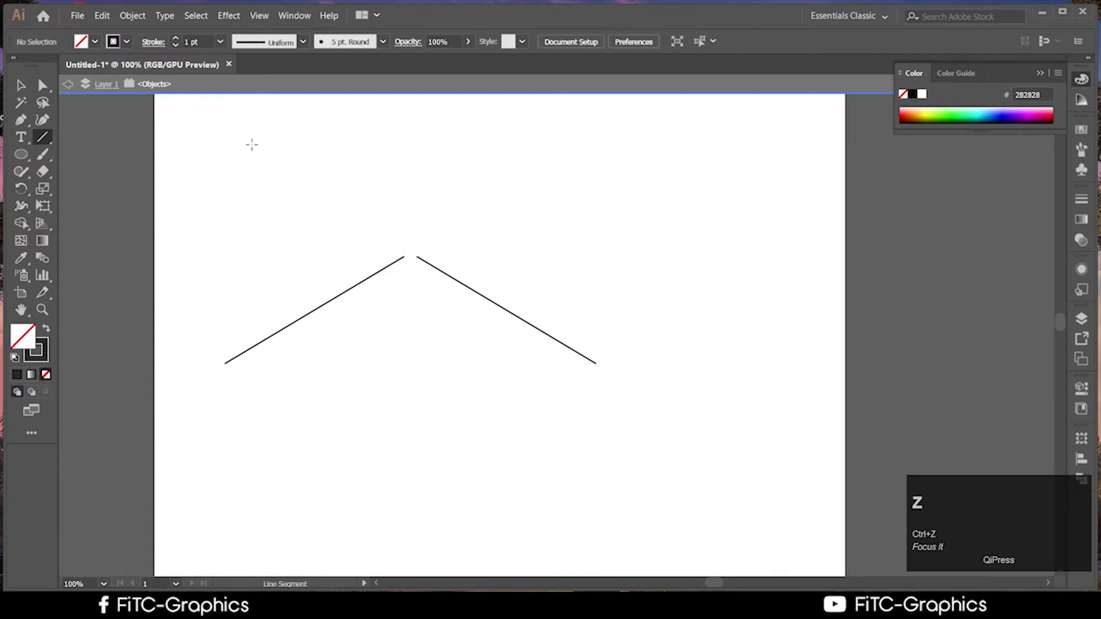
left_click_drag(50, 136, 110, 156)
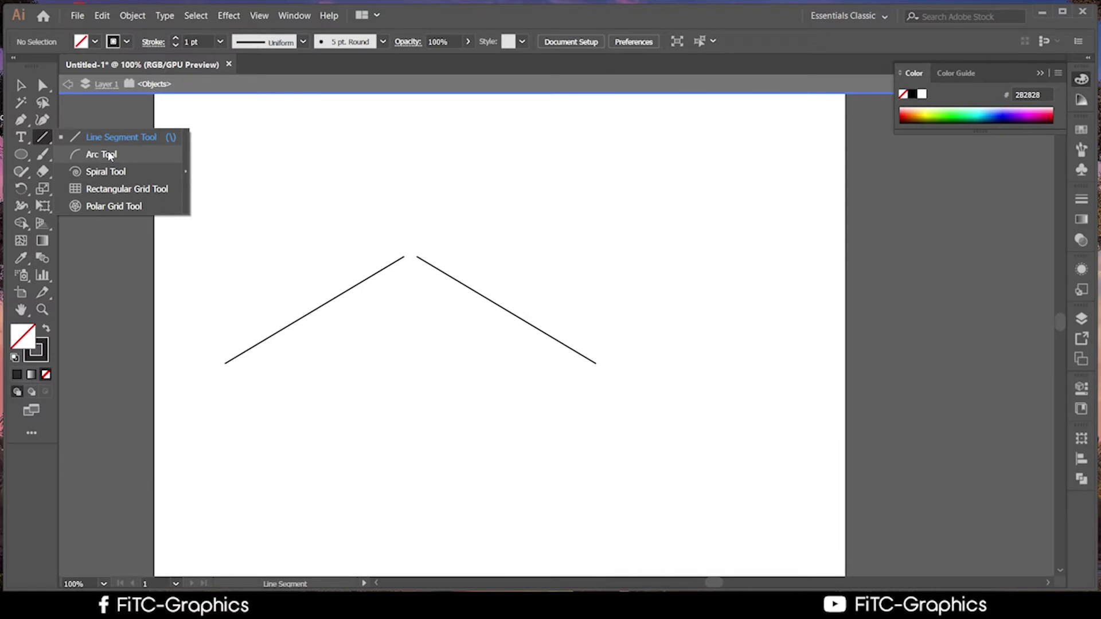
Choose the Spiral tool and dismiss its settings dialog unchanged
left_click_drag(110, 156, 124, 176)
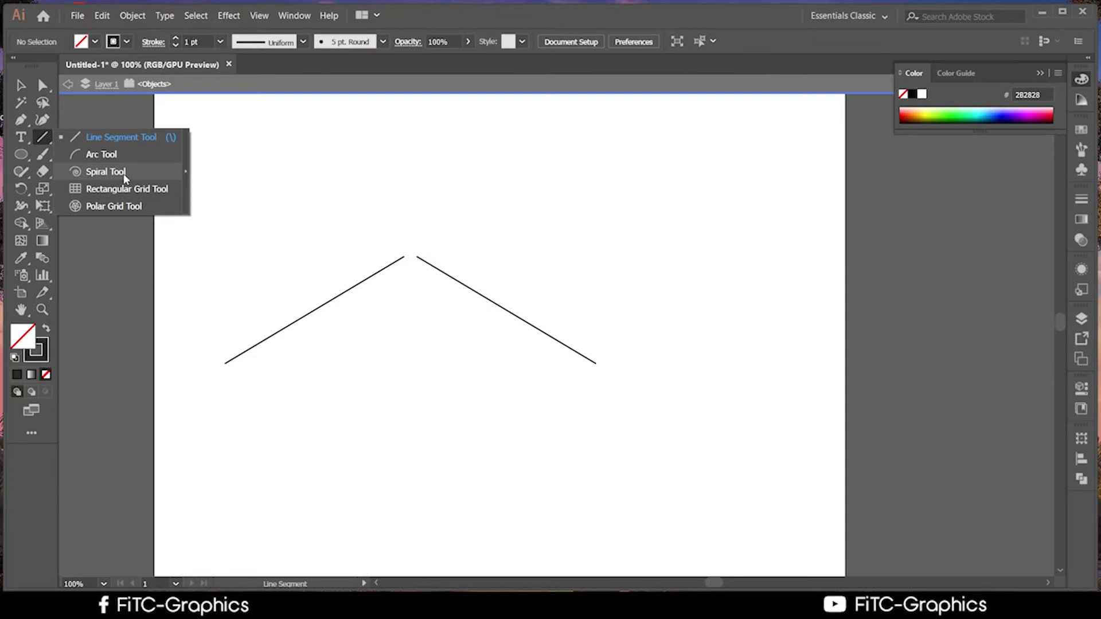
left_click_drag(124, 177, 124, 177)
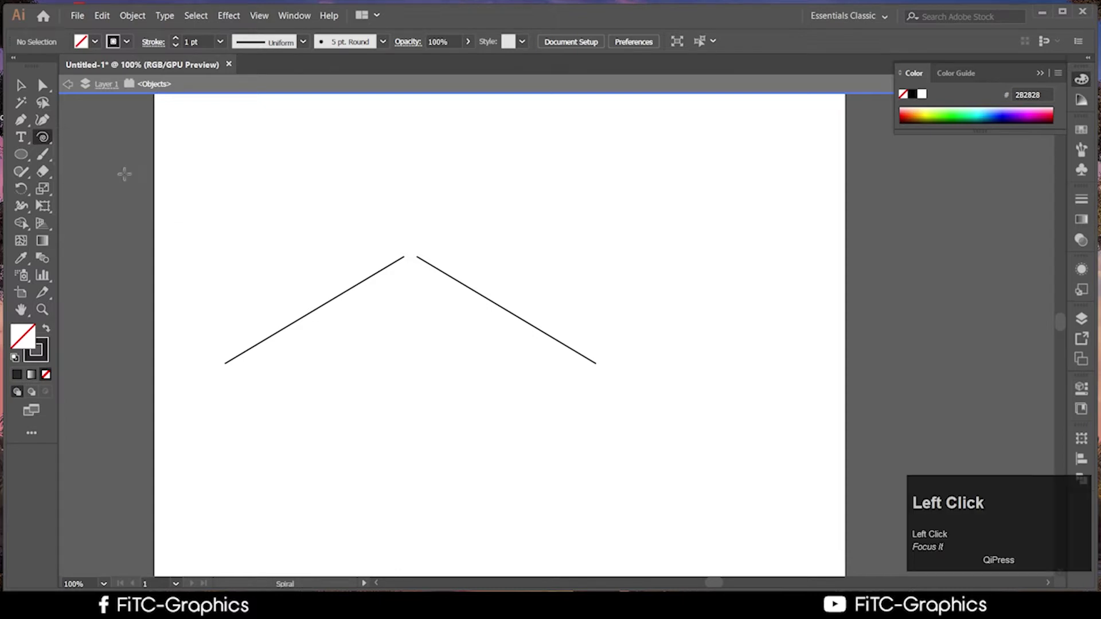
left_click(408, 157)
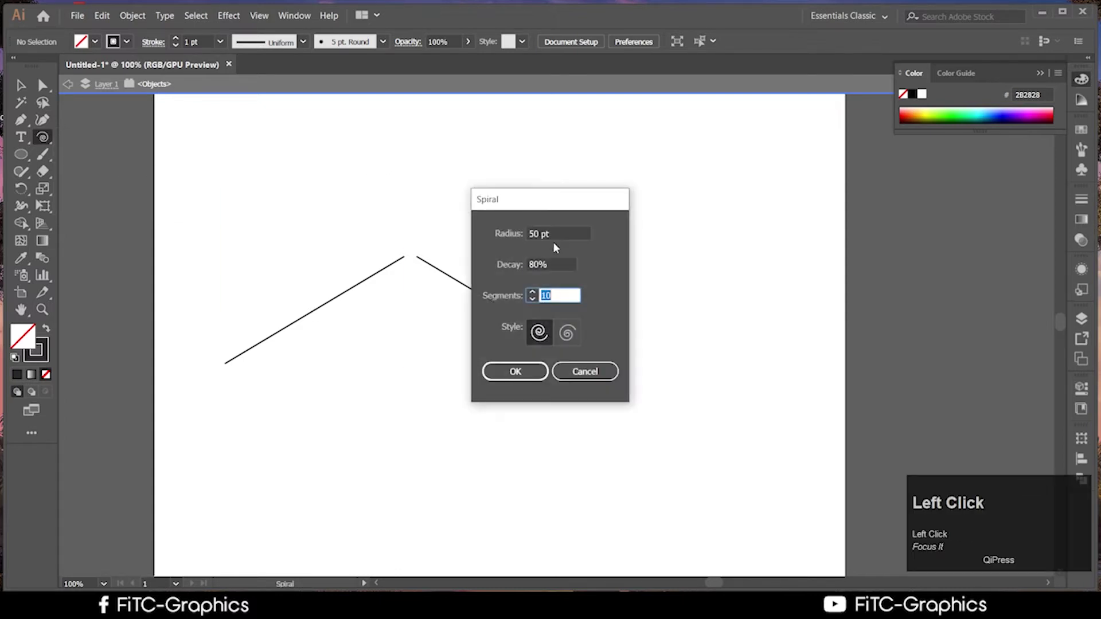
left_click(590, 373)
Draw three trial spirals around the peak, undo them, and return to Line Segment
left_click_drag(660, 212, 749, 351)
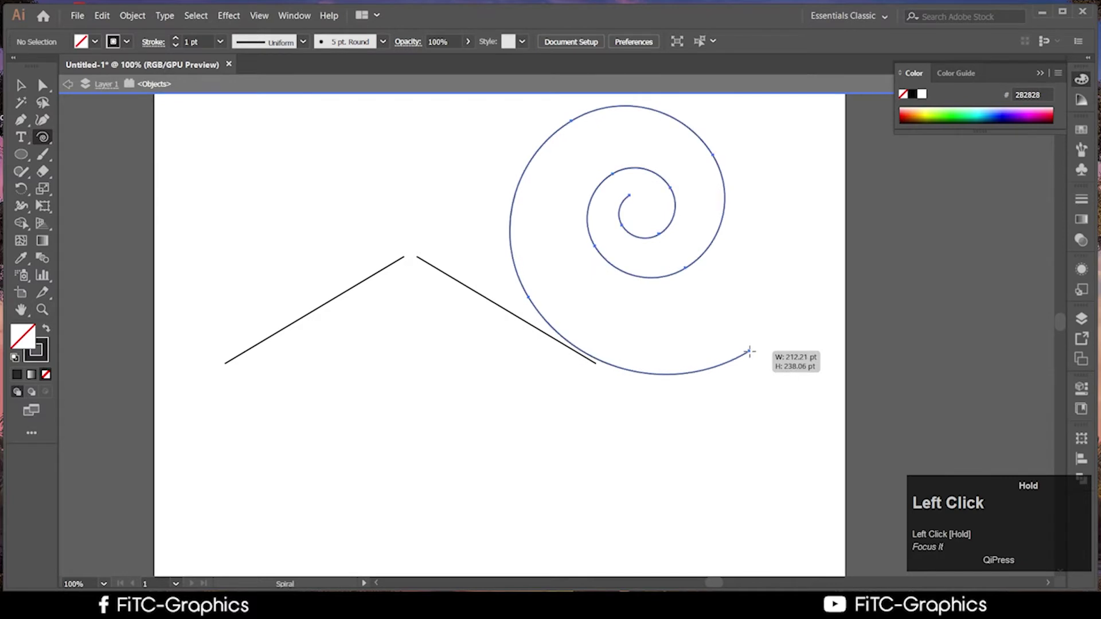
left_click_drag(342, 172, 433, 241)
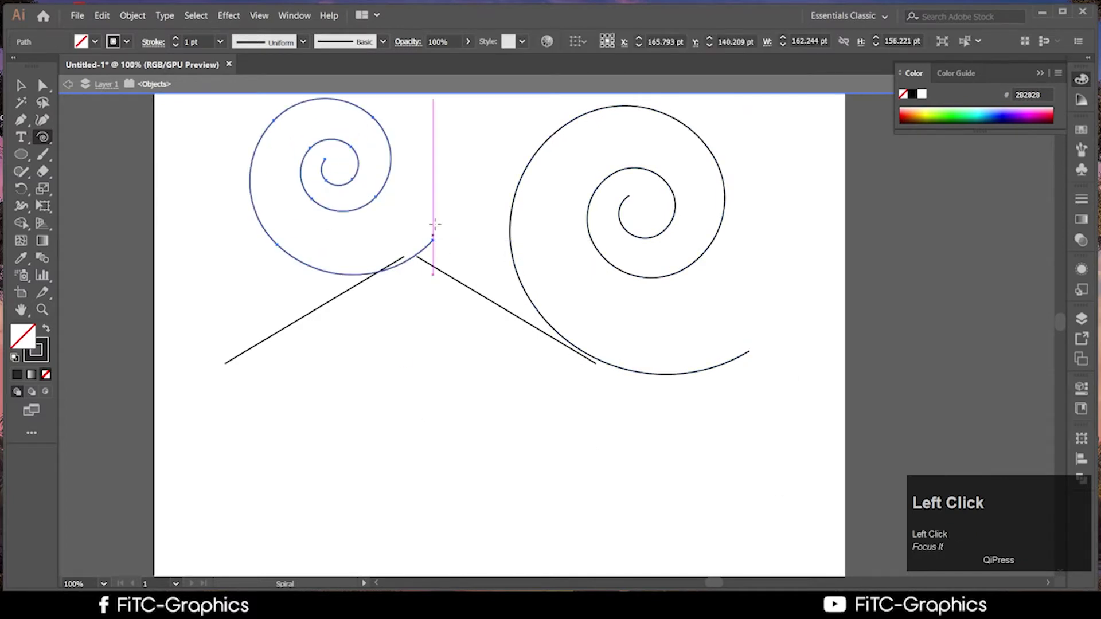
left_click_drag(425, 172, 481, 243)
key("ctrl+z")
key("ctrl+z")
key("ctrl+z")
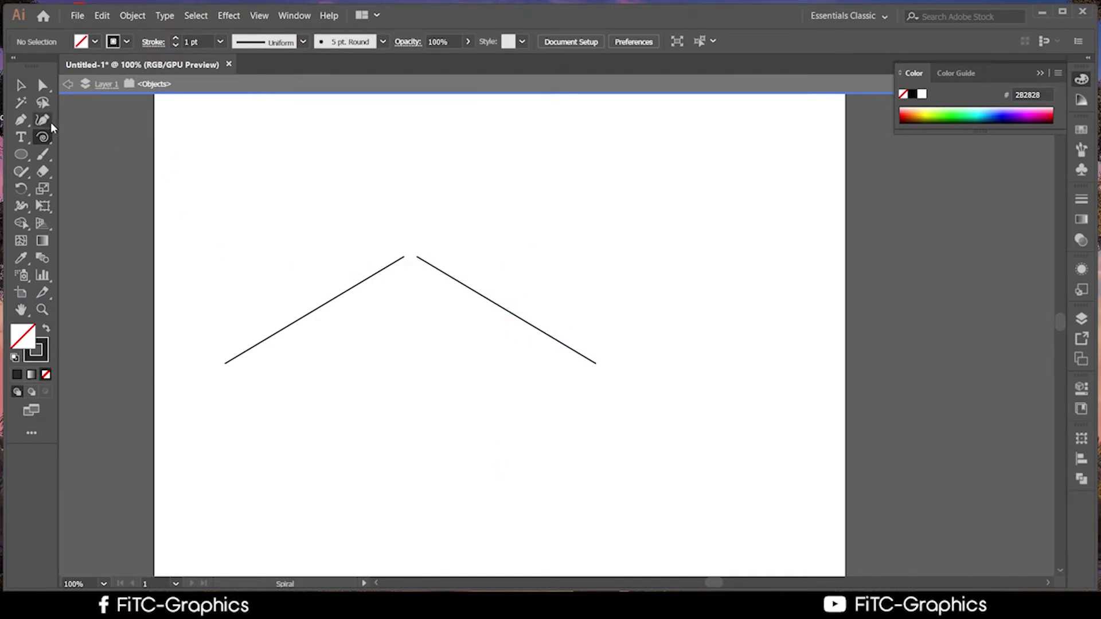
left_click_drag(48, 138, 78, 138)
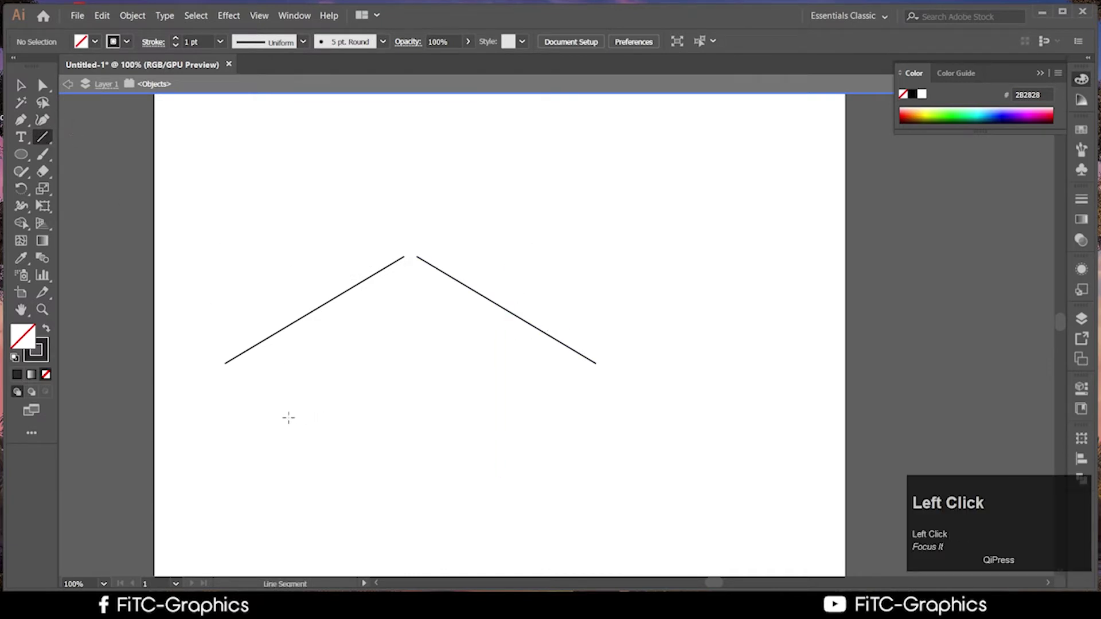
Draw a horizontal base line beneath the two slanted lines and deselect it
left_click_drag(243, 376, 595, 387)
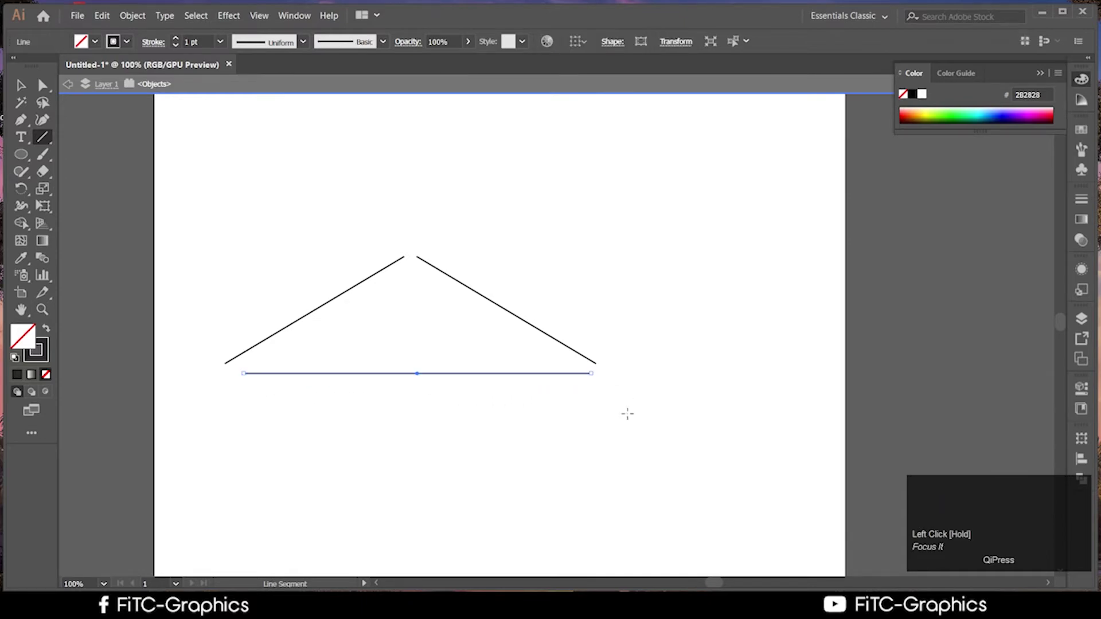
left_click(21, 85)
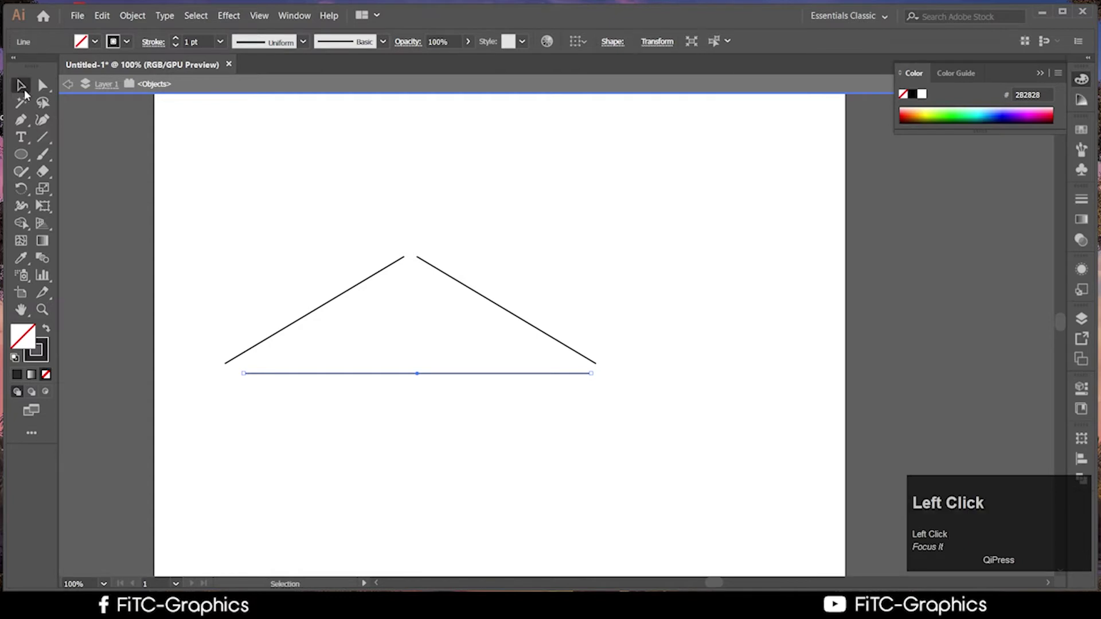
left_click(450, 246)
scroll(453, 245, "up", 3)
scroll(453, 246, "down", 2)
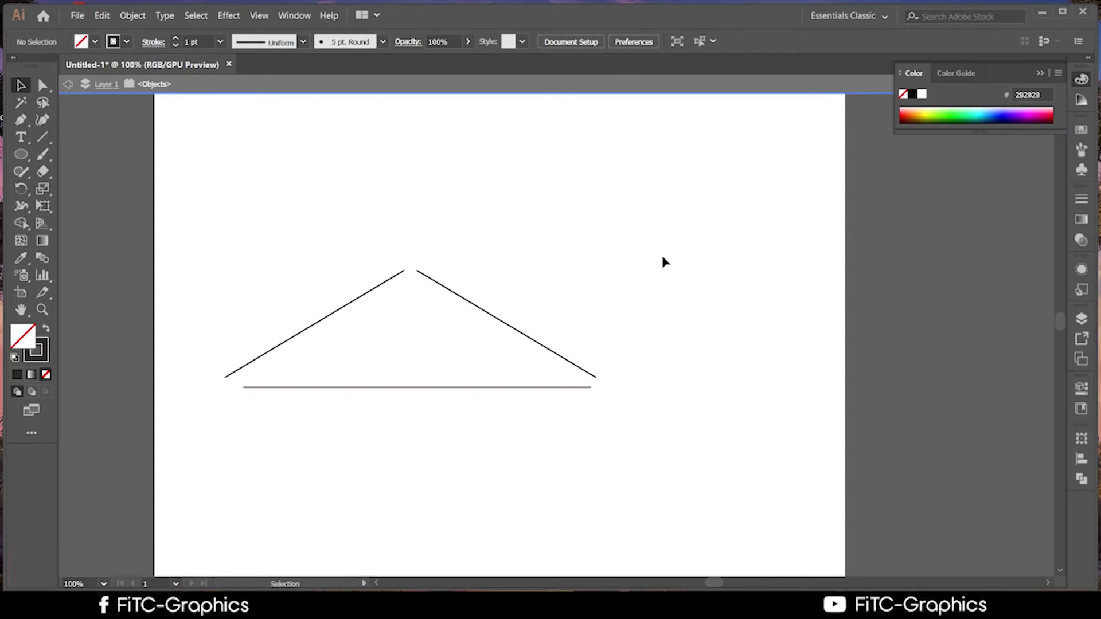
Draw a short horizontal two-anchor Pen line above the peak
left_click(21, 120)
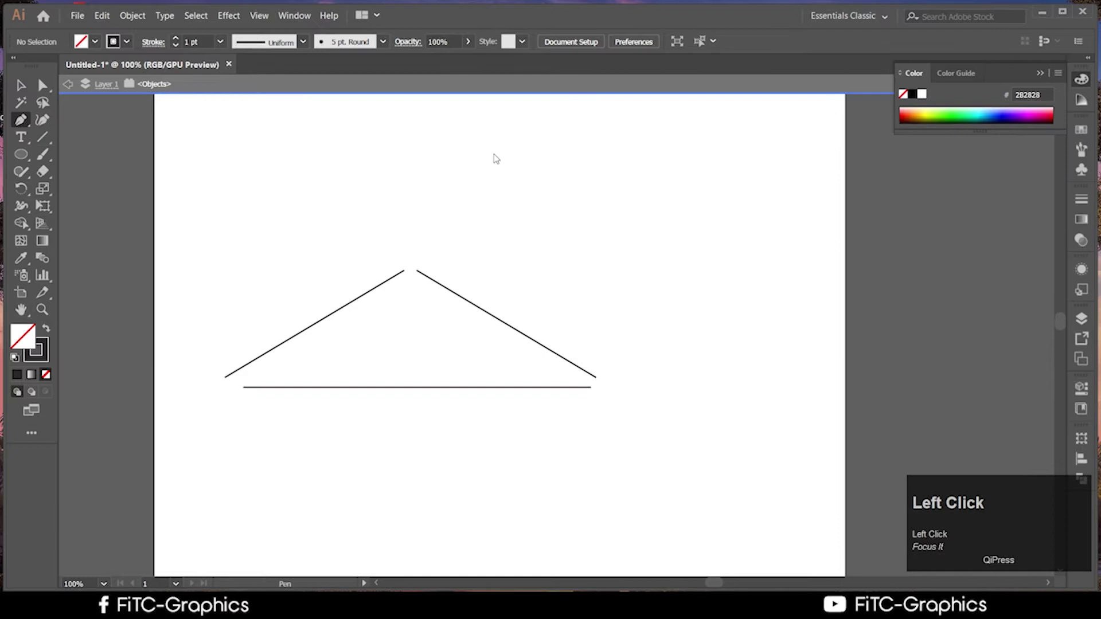
left_click(268, 151)
left_click(413, 151, "shift")
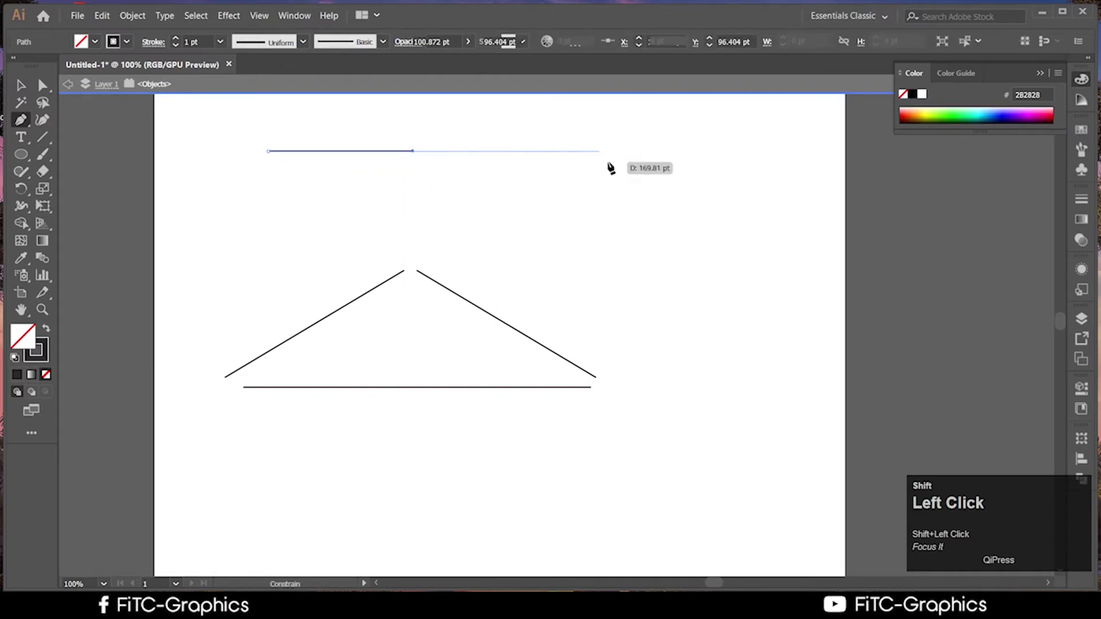
left_click(21, 85)
left_click(335, 168)
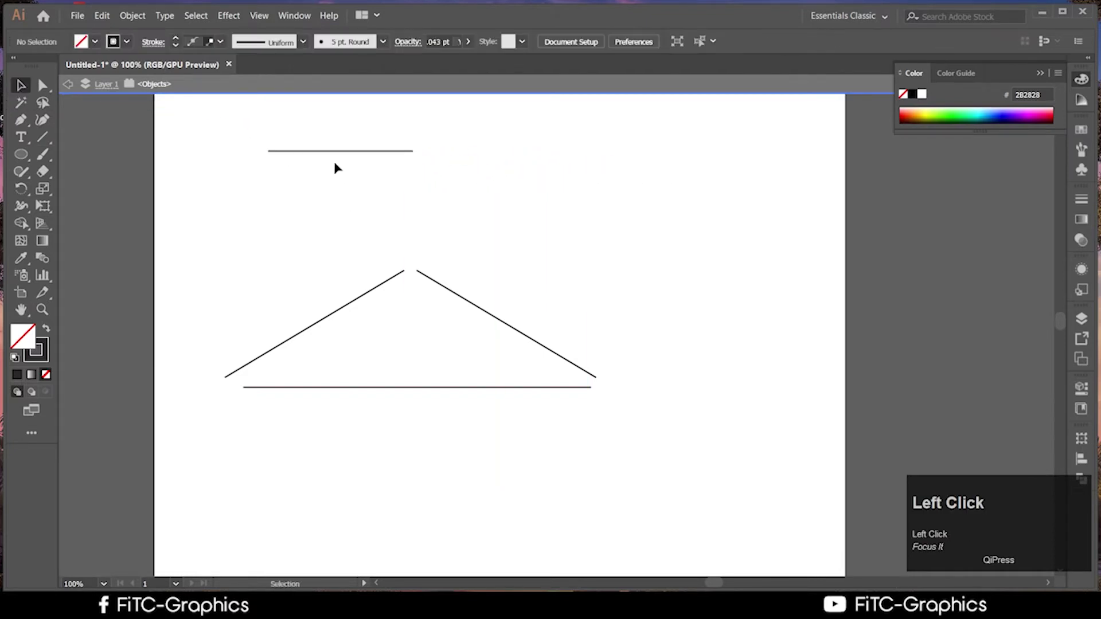
Alt-drag a level copy of the top line to its right, after undoing a plain move
left_click_drag(330, 152, 513, 153)
key("ctrl+z")
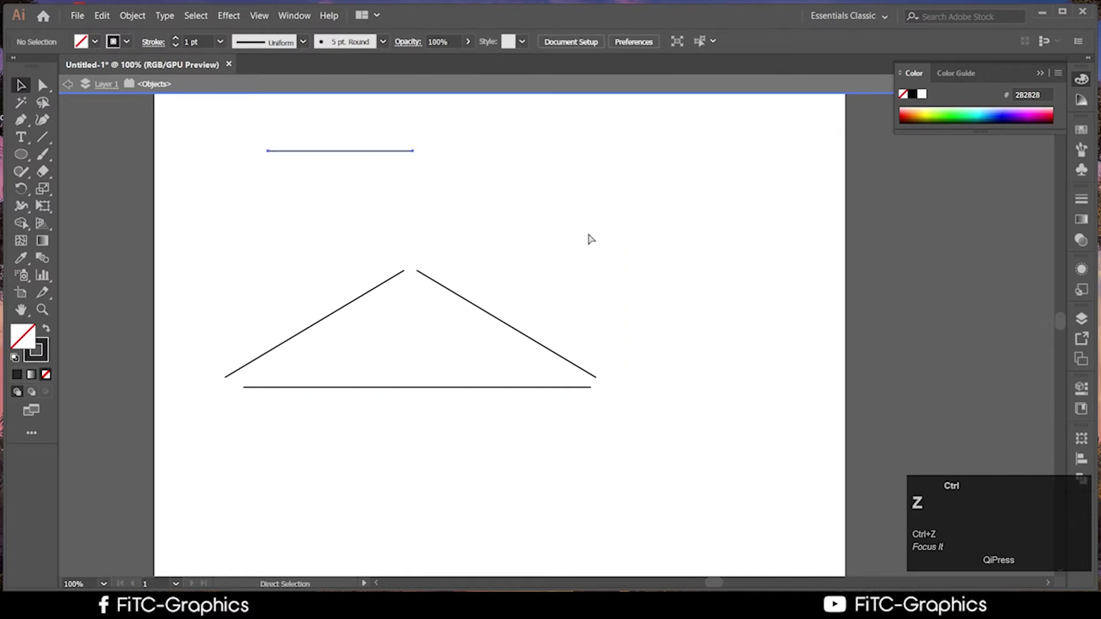
left_click(355, 152, "alt+shift")
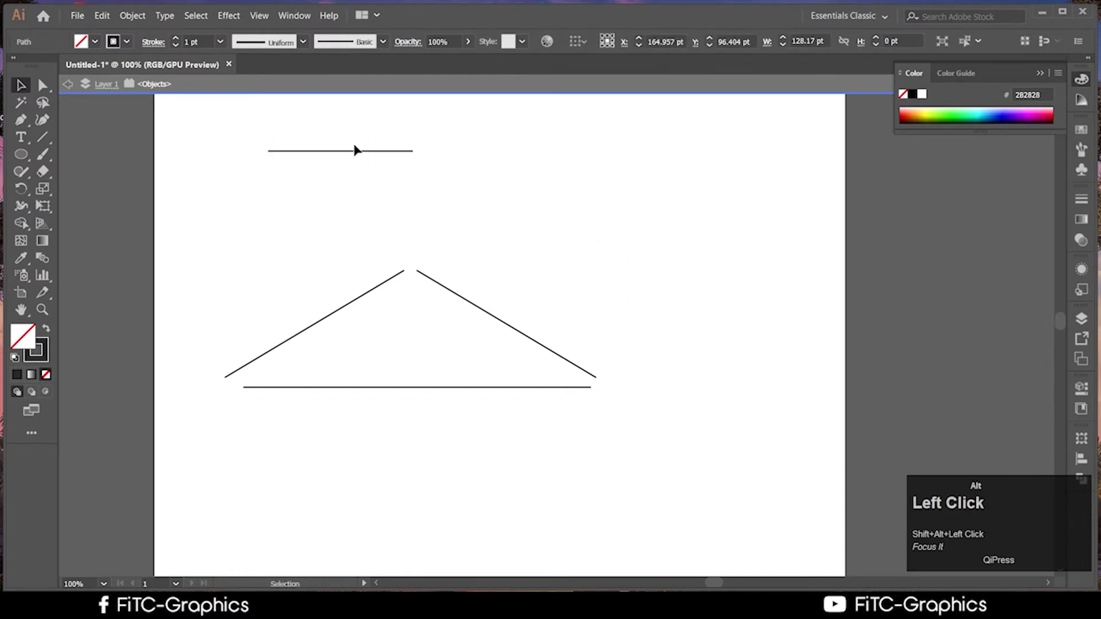
left_click_drag(354, 152, 545, 154, "alt")
left_click(662, 232)
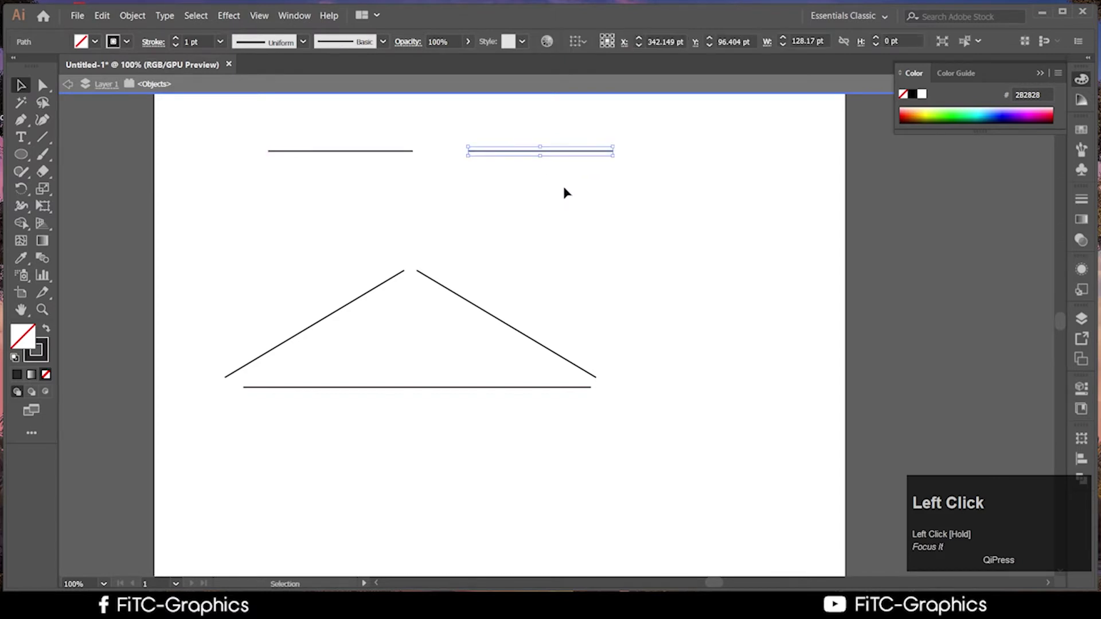
left_click(531, 205)
scroll(356, 257, "up", 1)
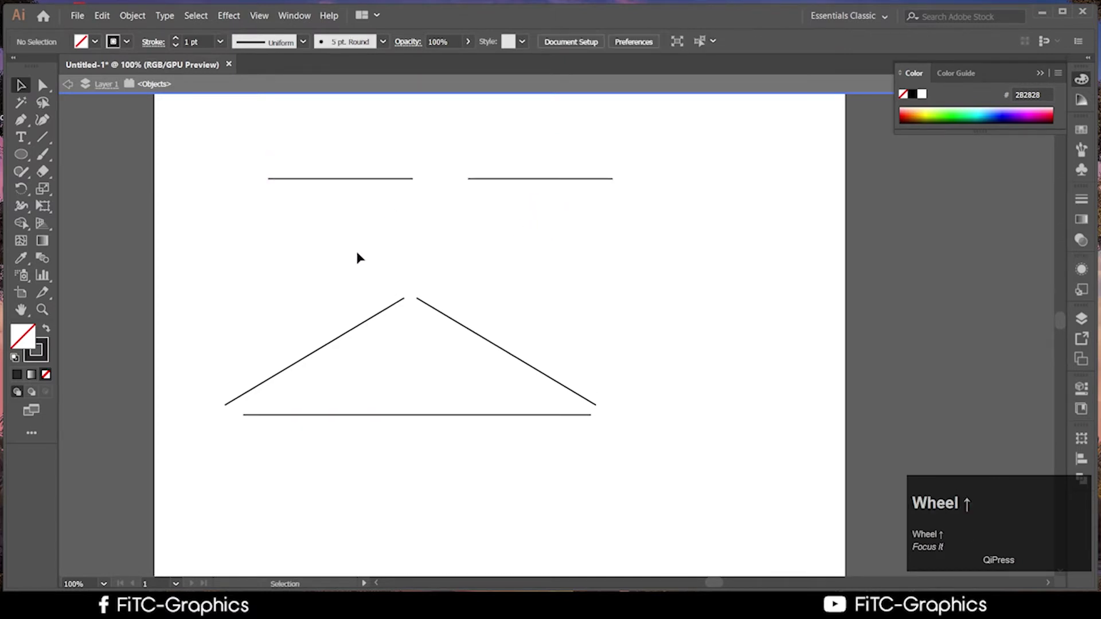
Join the two slanted lines' ends at the peak with Ctrl+J
left_click(450, 275)
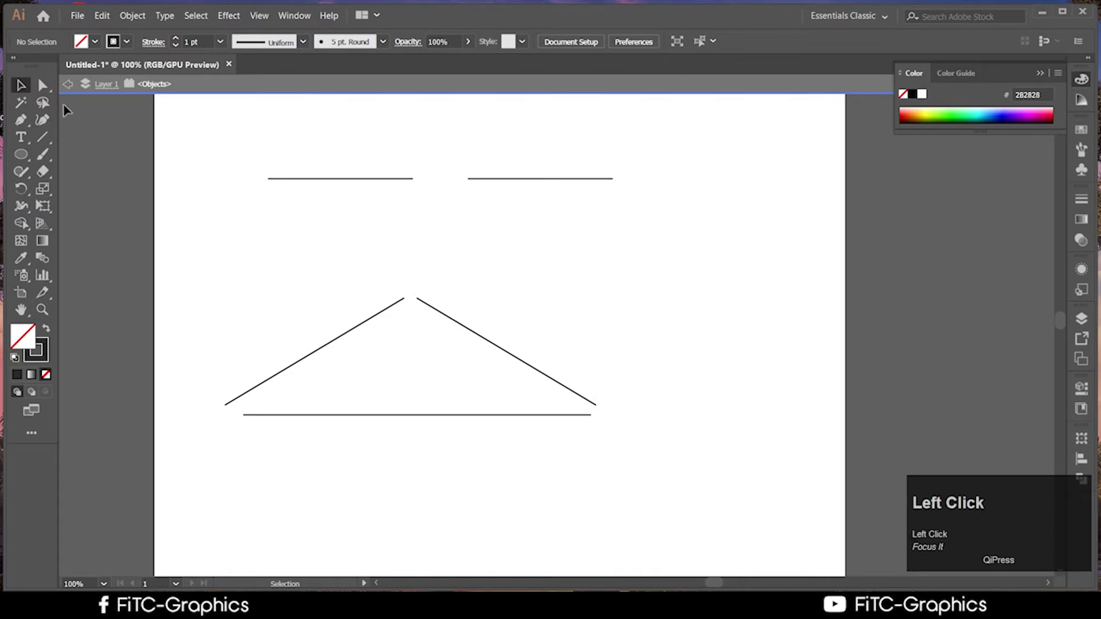
left_click(43, 85)
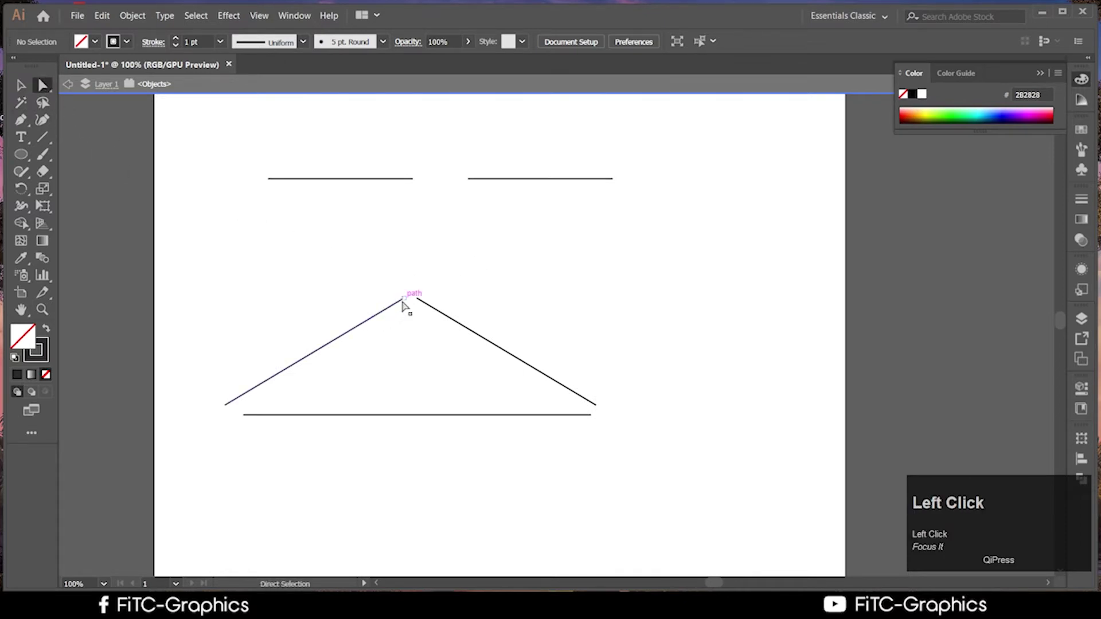
left_click_drag(365, 271, 432, 320)
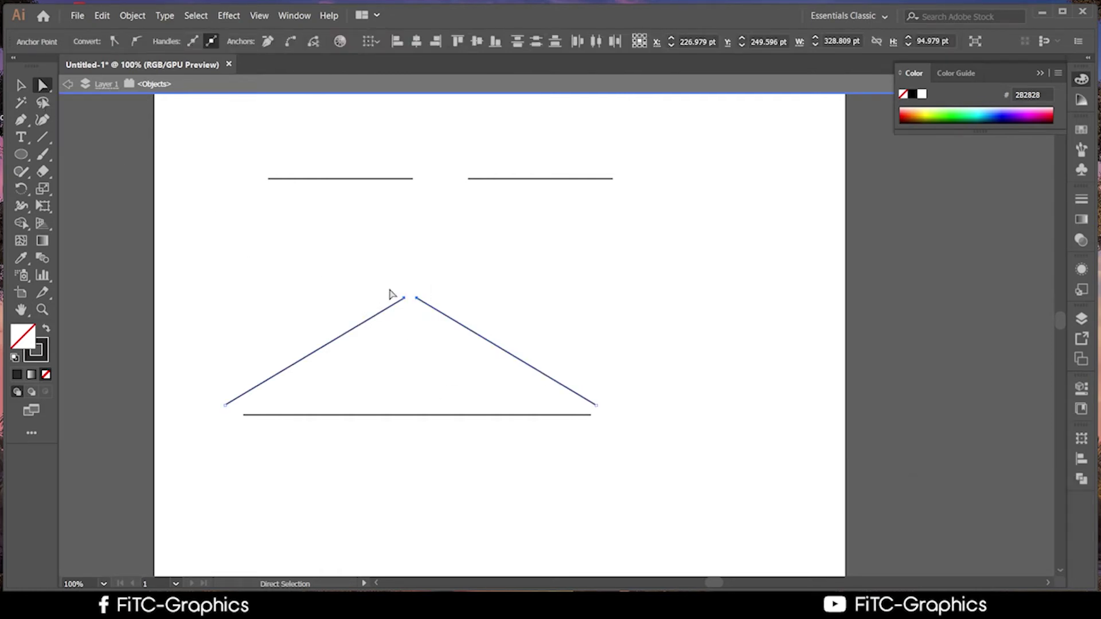
left_click(417, 299, "ctrl")
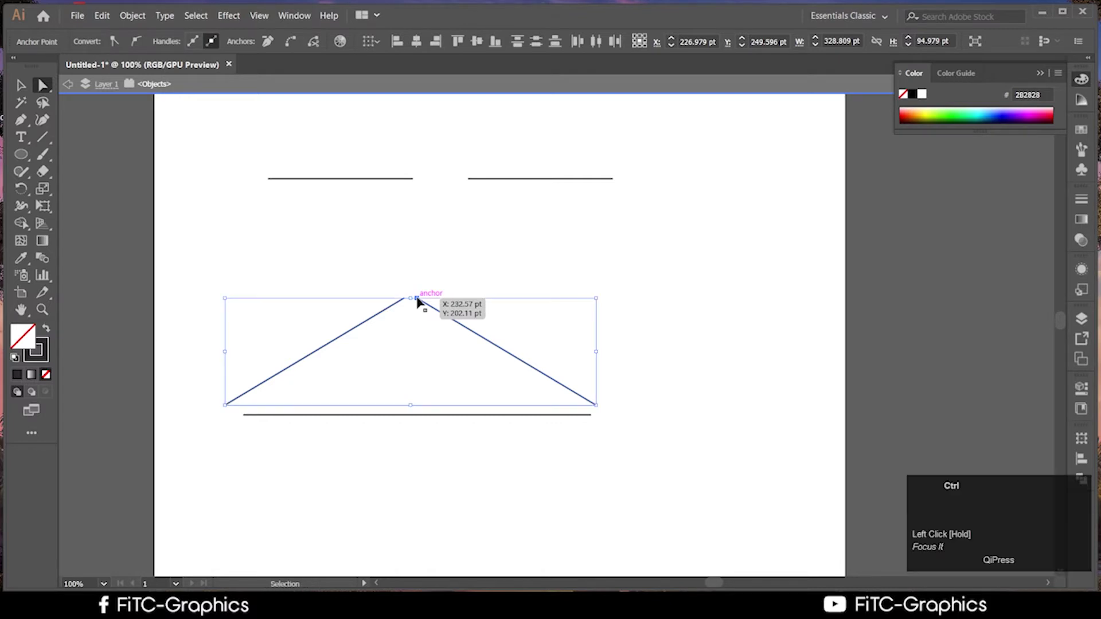
key("ctrl+j")
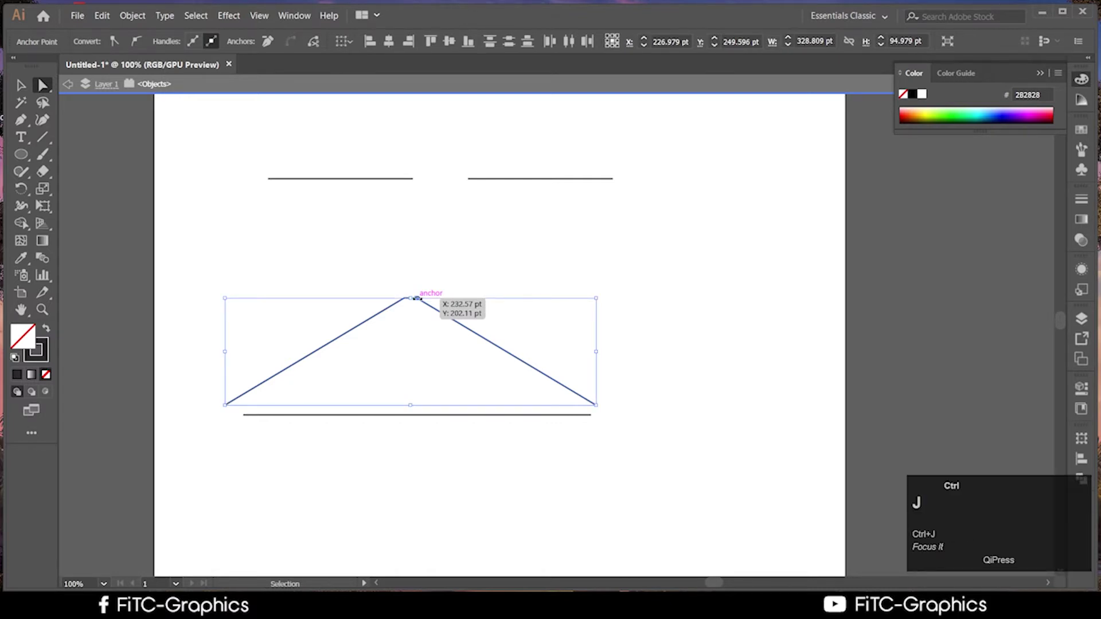
left_click(680, 362)
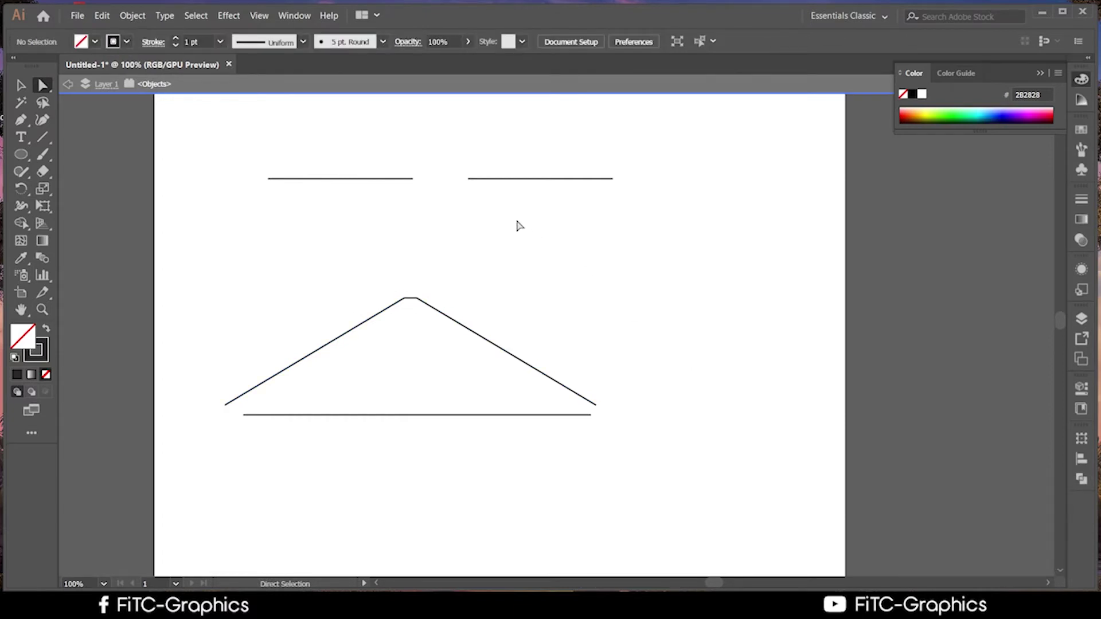
Join the inner ends of the two top lines into one line
left_click_drag(399, 129, 479, 213)
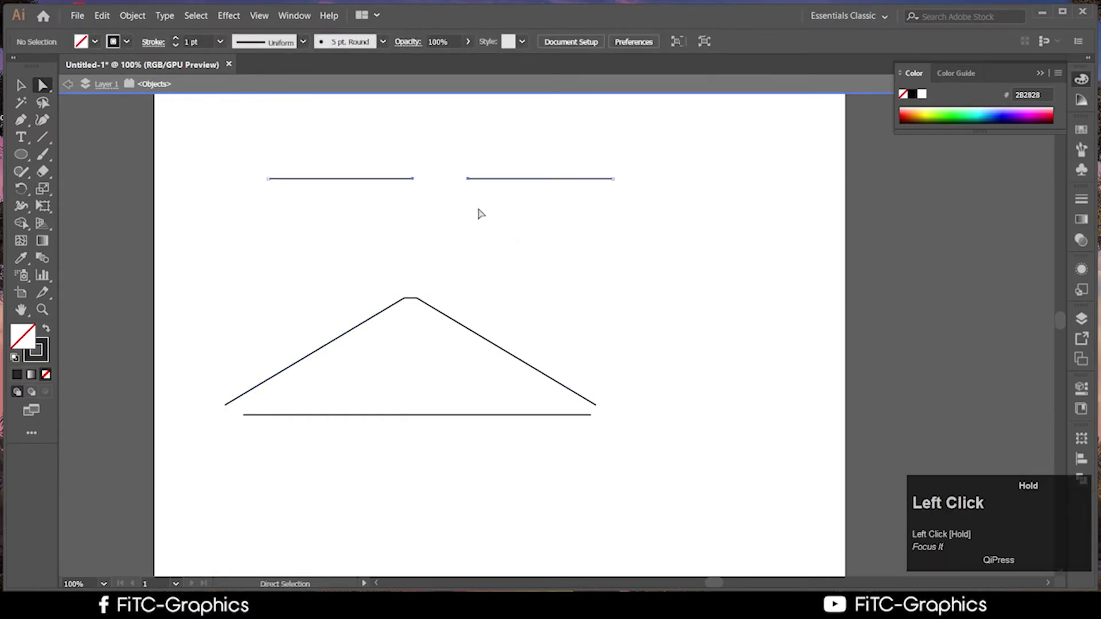
right_click(466, 182)
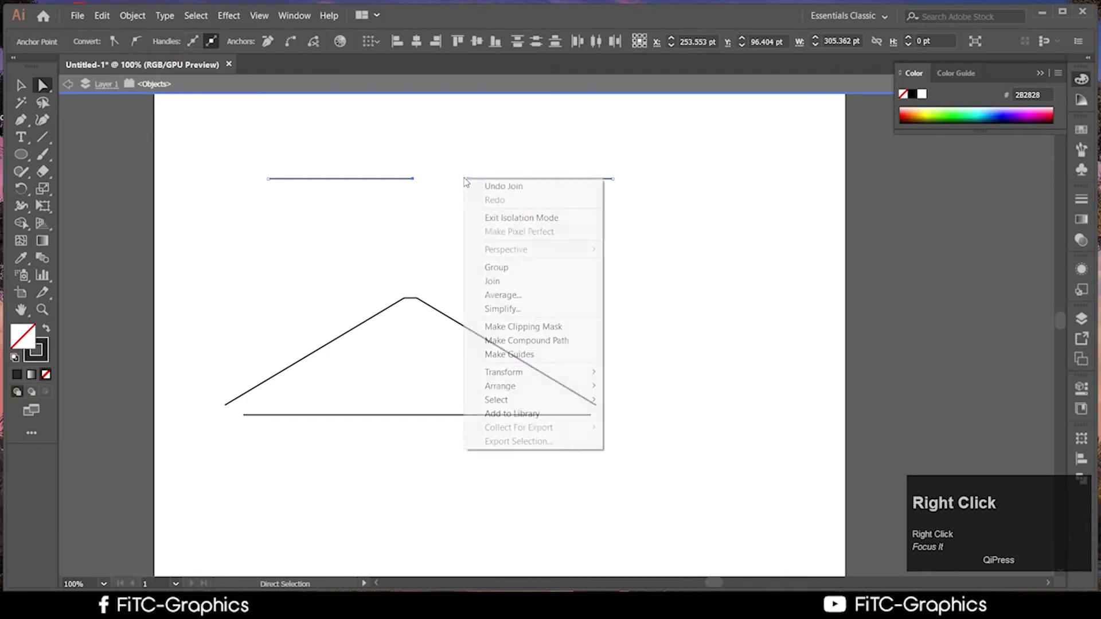
left_click(508, 284)
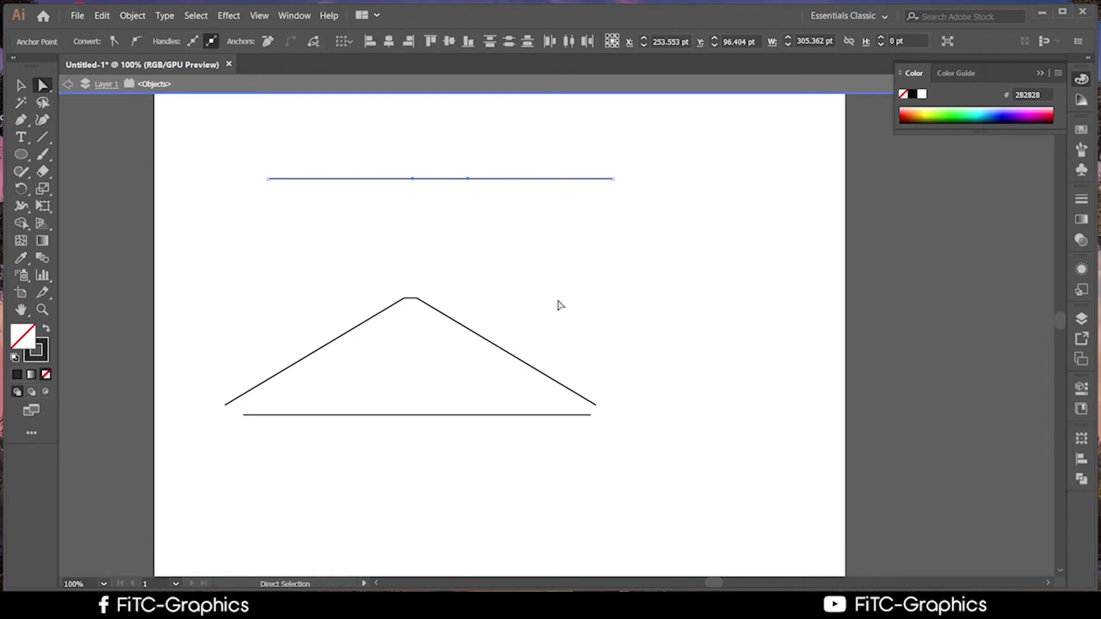
left_click(643, 426)
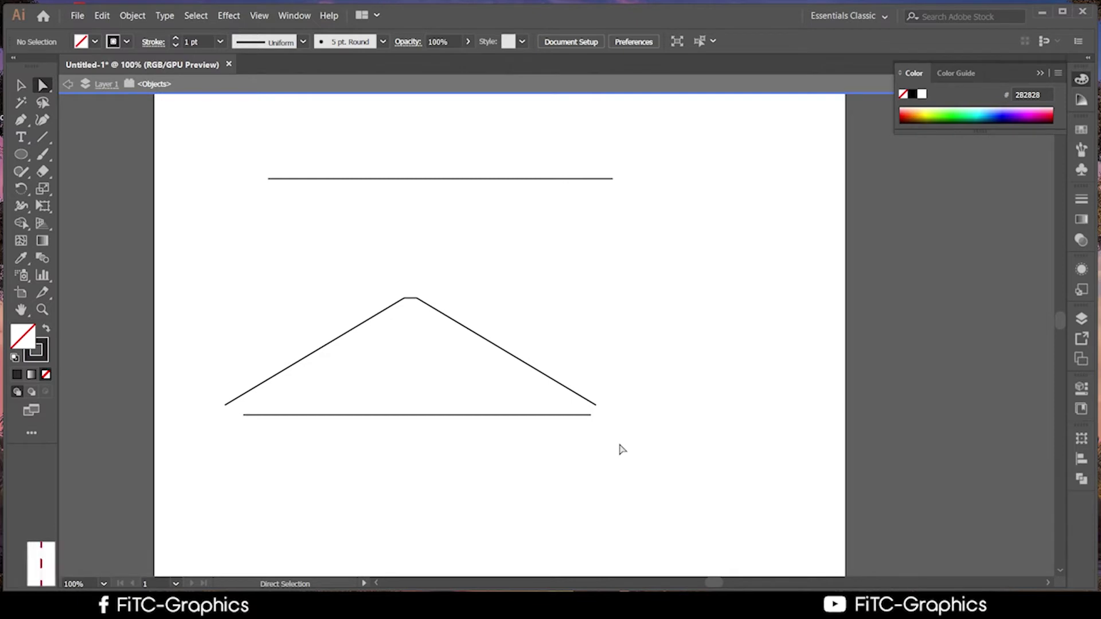
Join the peak to the bottom line at the right ends, then at the bottom-left ends, closing the shape
left_click_drag(637, 445, 582, 407)
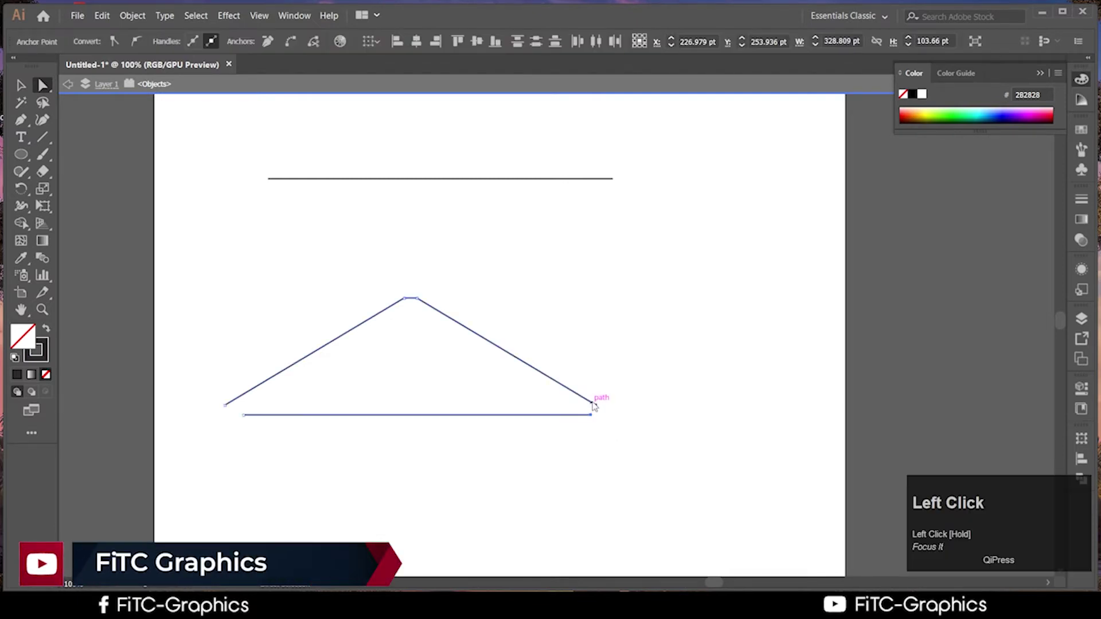
right_click(594, 404)
left_click(636, 232)
left_click(765, 383)
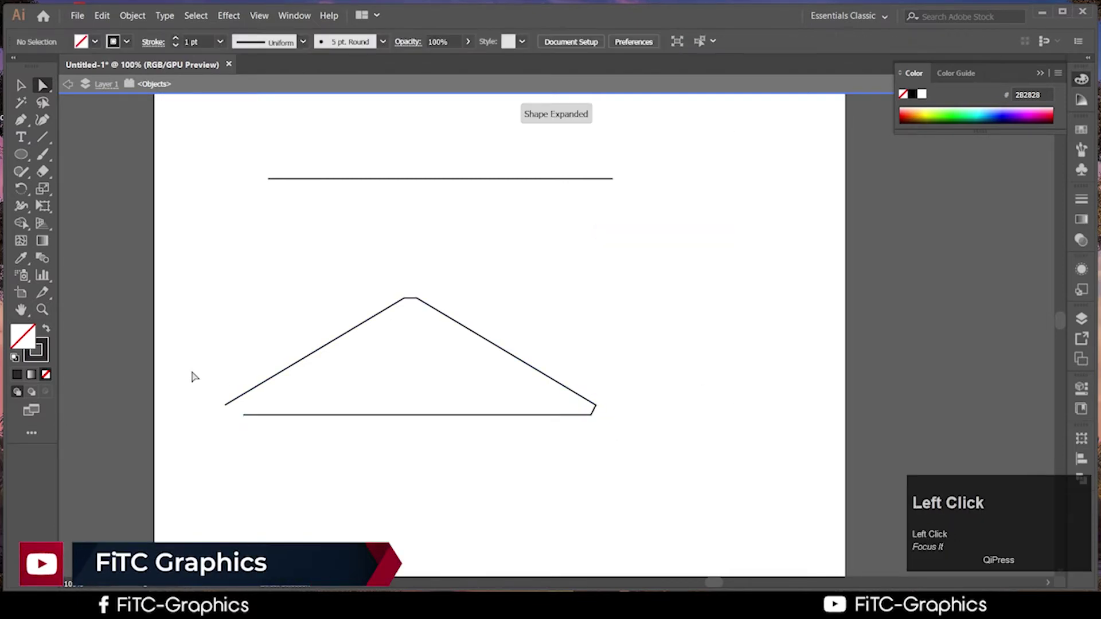
left_click_drag(193, 365, 250, 447)
right_click(238, 409)
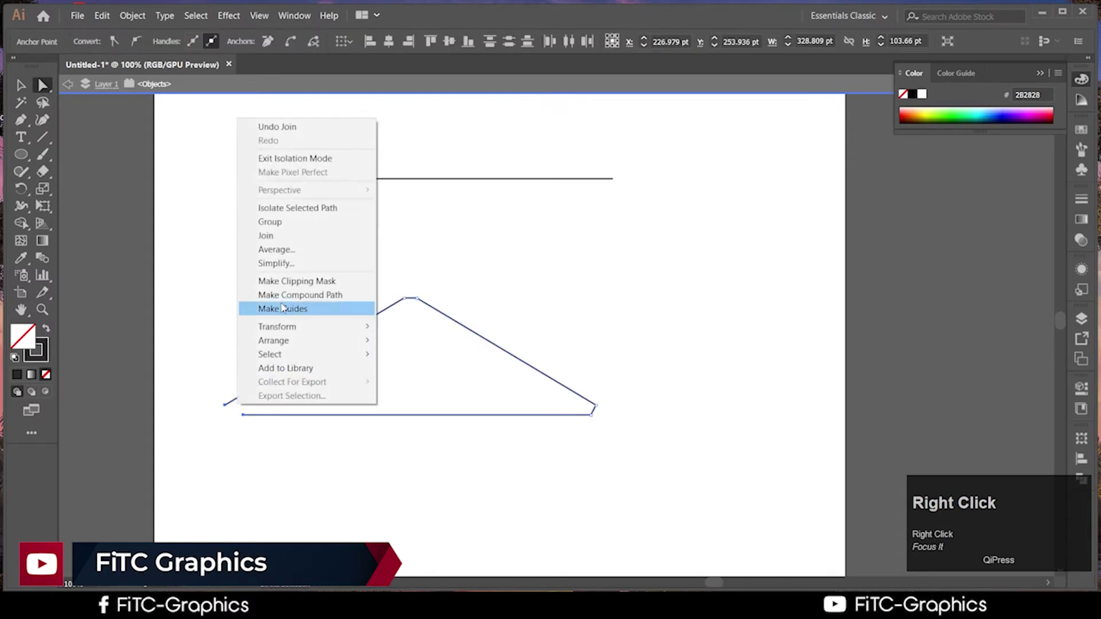
left_click(265, 236)
left_click(374, 503)
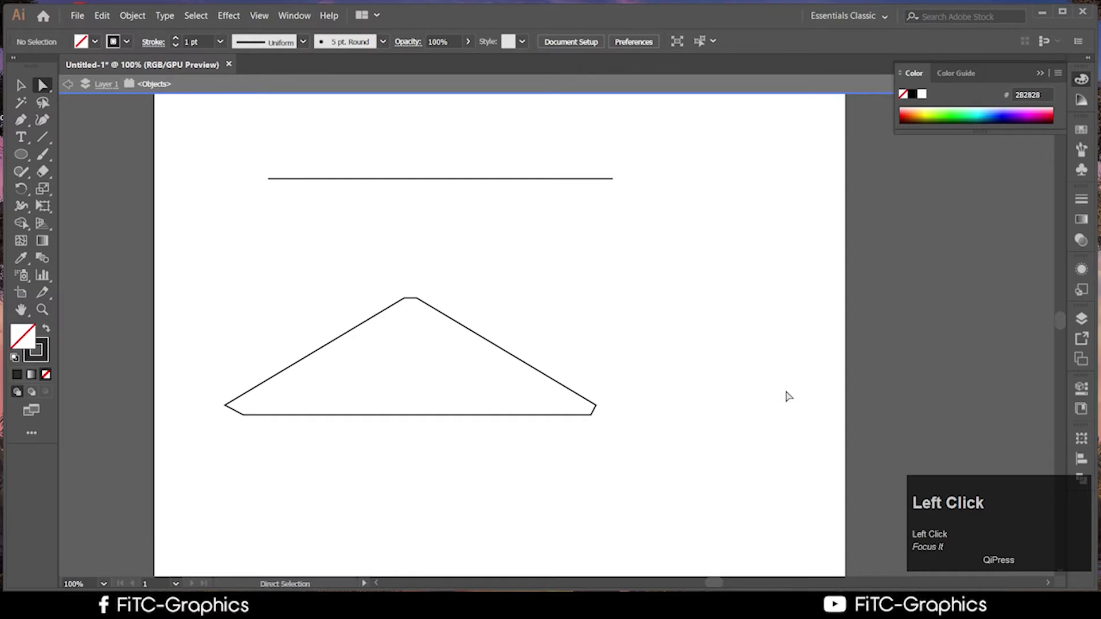
Undo the bottom-left, bottom-right and top-line joins, leaving the top line in two pieces
key("ctrl")
key("ctrl+z")
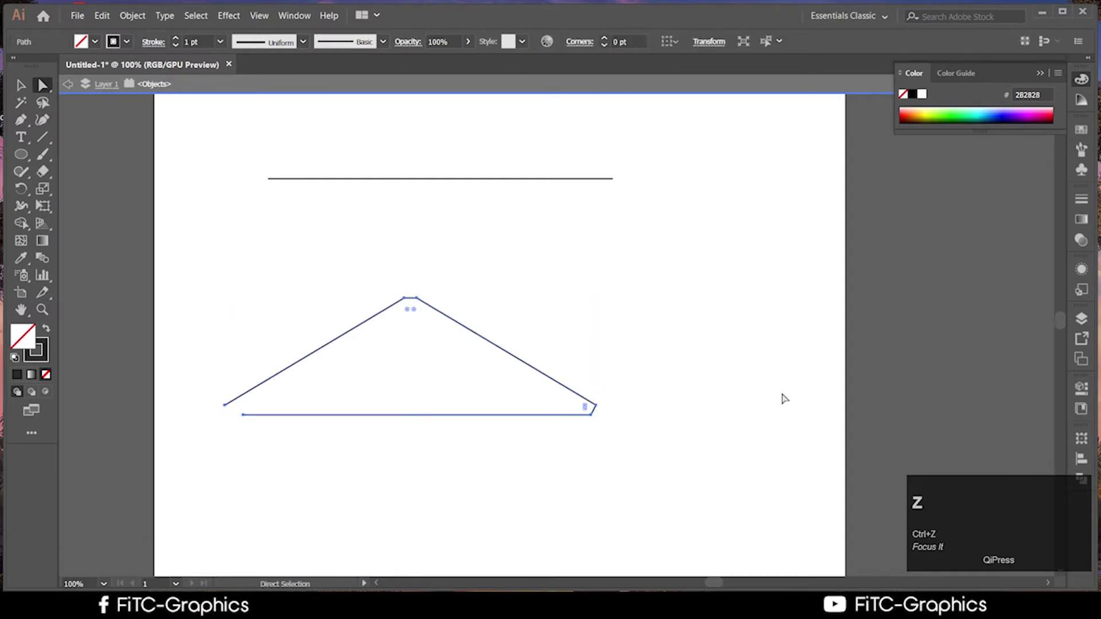
key("ctrl+z")
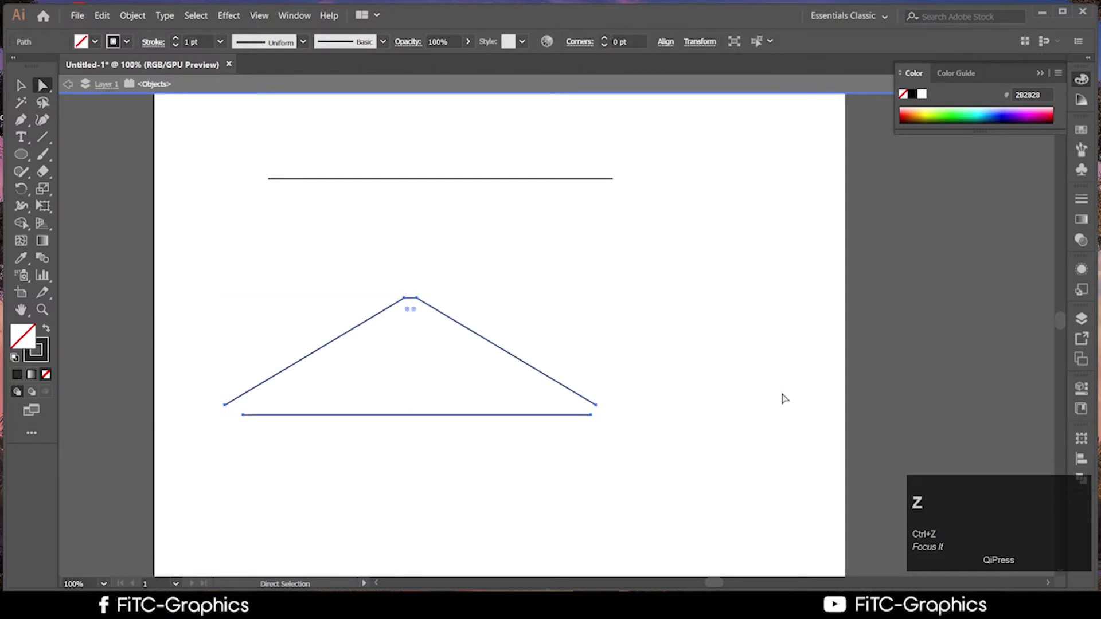
key("ctrl+z")
key("ctrl+z")
key("ctrl+z")
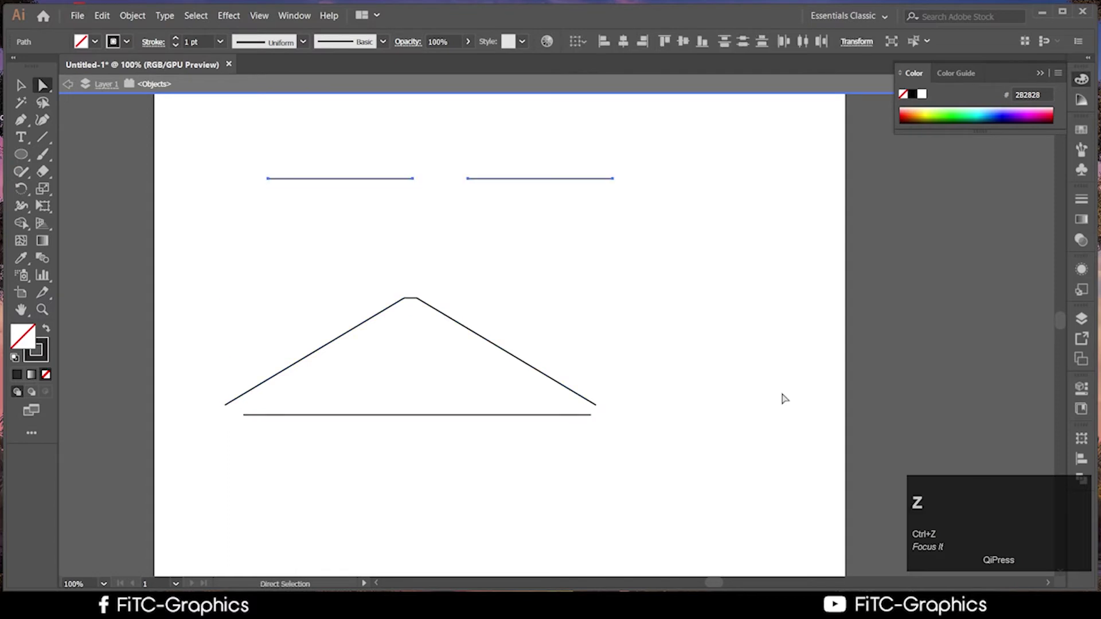
left_click(594, 445)
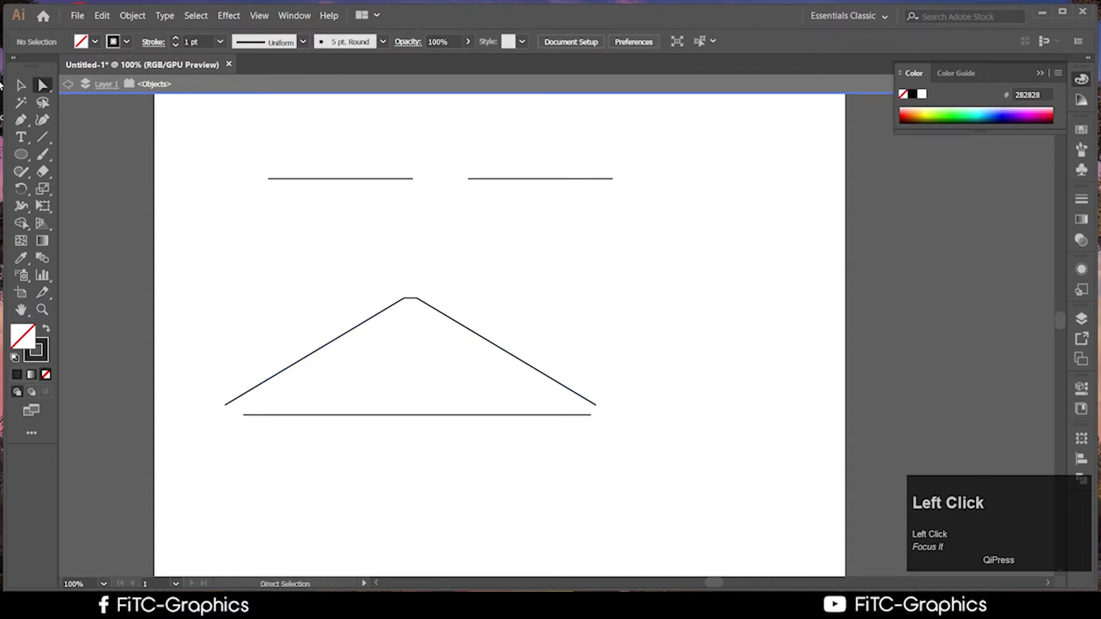
Move the bottom line lower and extend its right end downward into an L-shaped path
left_click(20, 85)
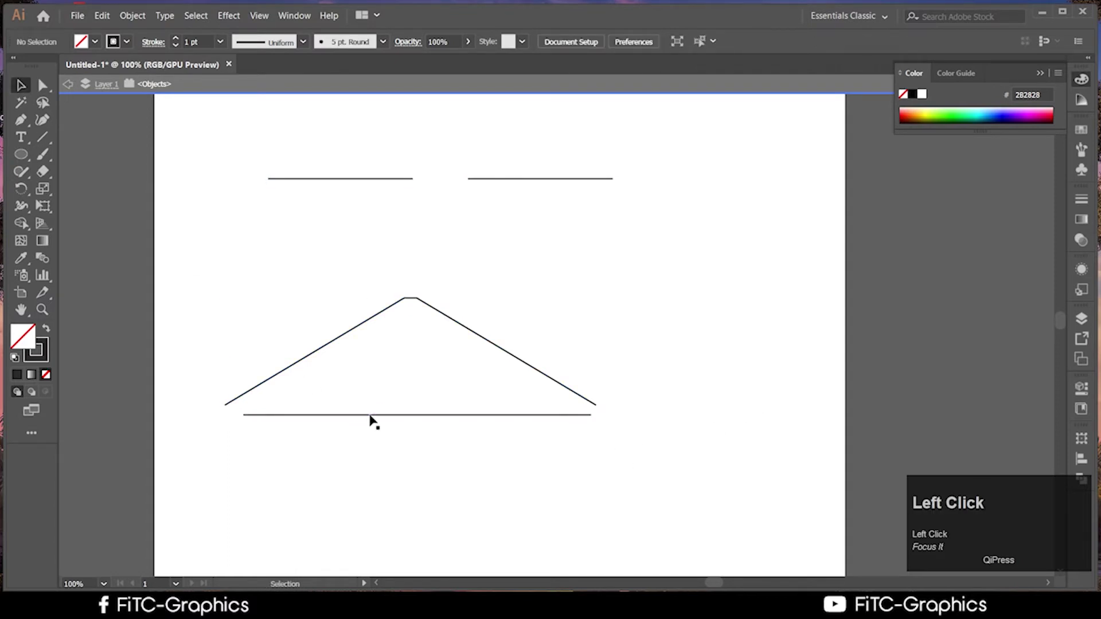
left_click_drag(373, 416, 379, 445)
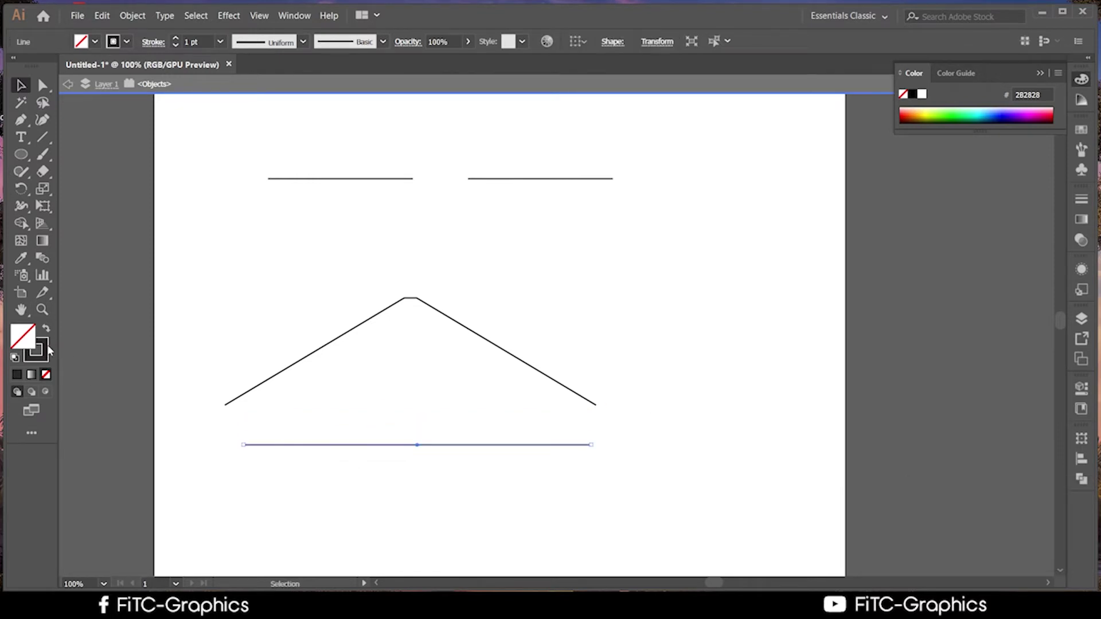
left_click(20, 119)
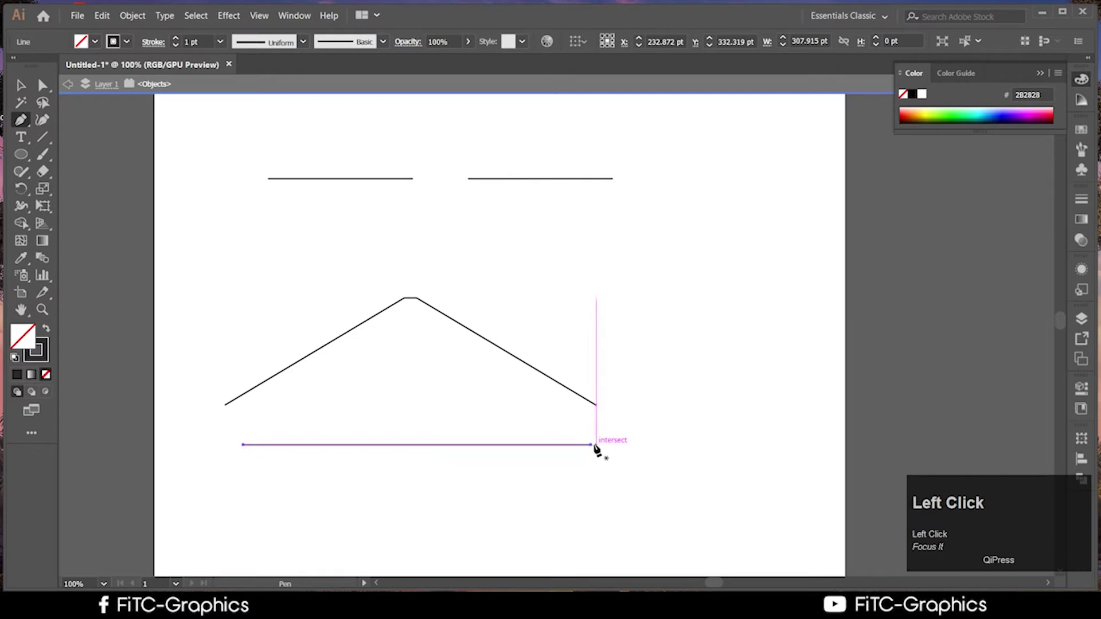
left_click(591, 445)
left_click(595, 546)
left_click(21, 85)
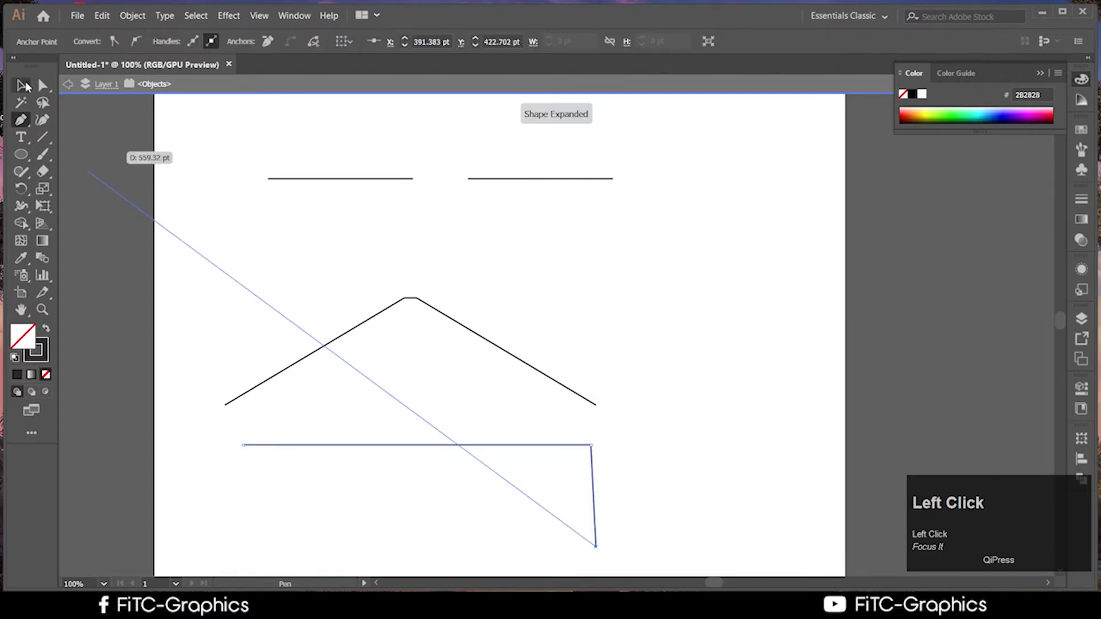
left_click(171, 247)
Fill the L-shaped path with red E00707
scroll(619, 436, "down", 2)
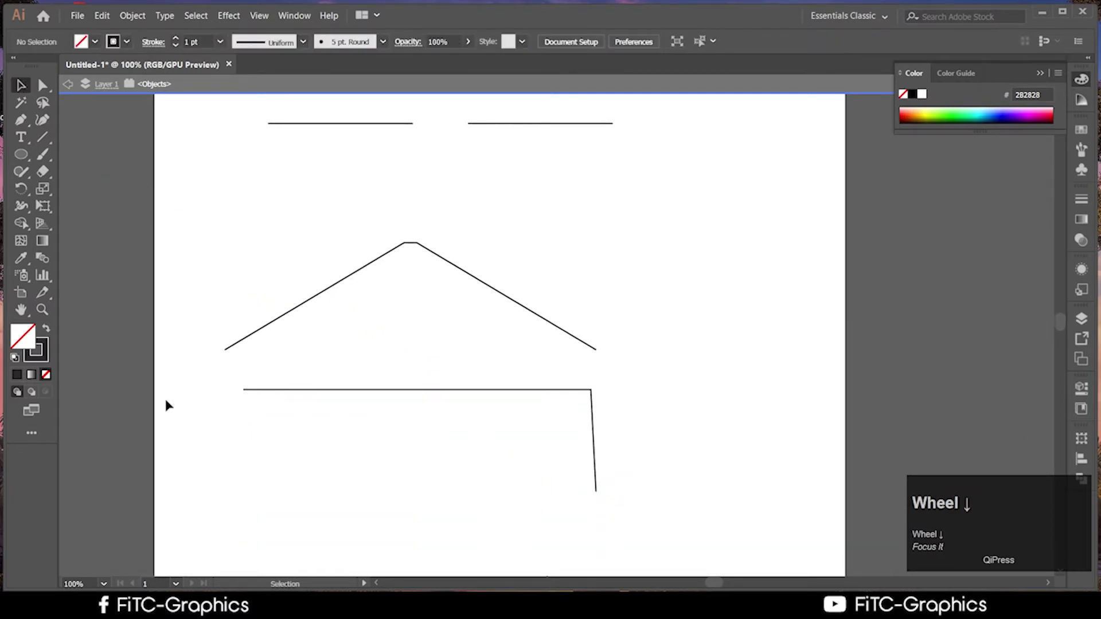
scroll(765, 510, "down", 1)
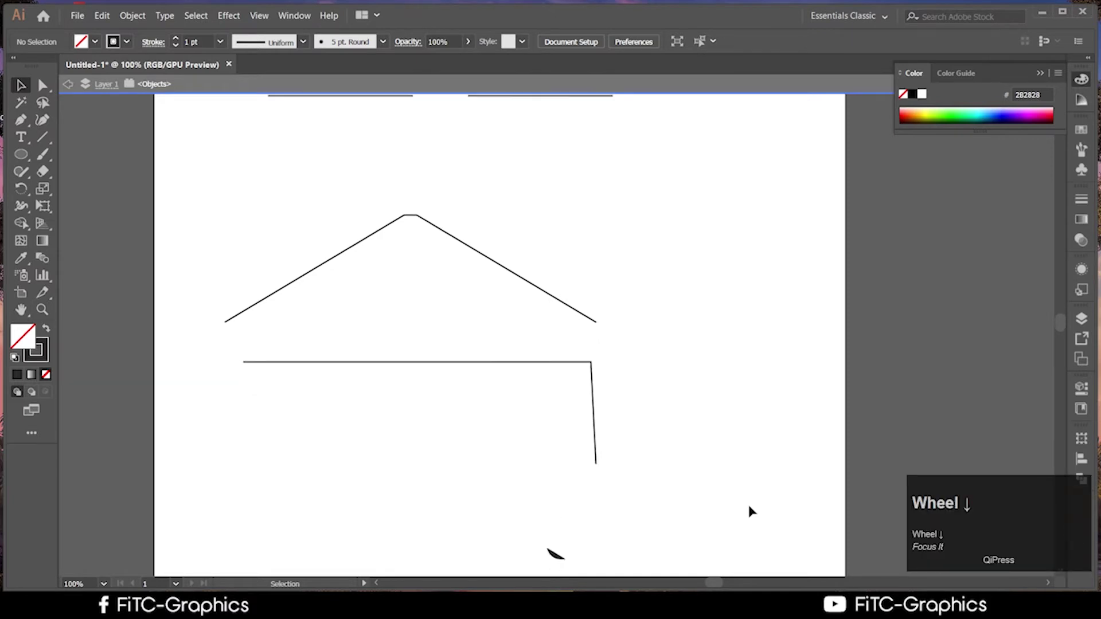
left_click(596, 463)
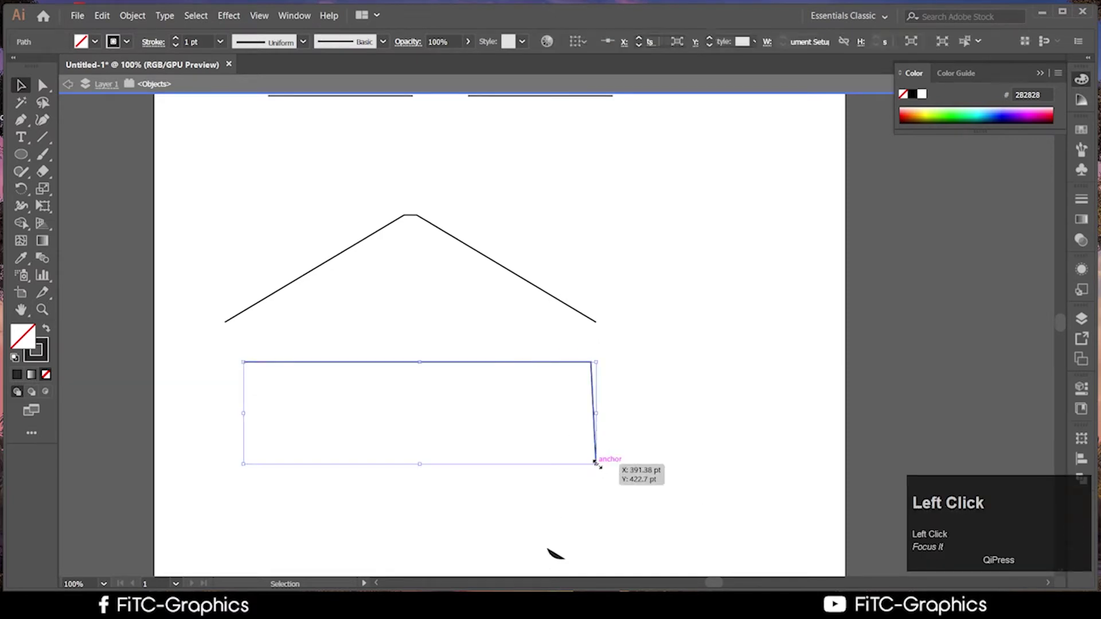
left_click(643, 506)
left_click(596, 457)
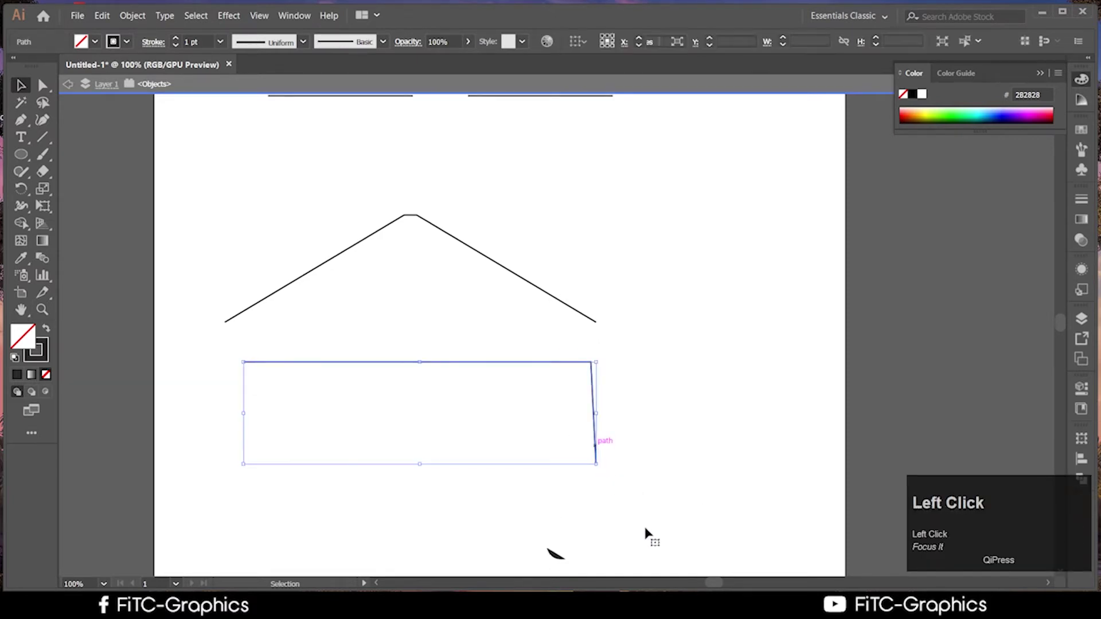
double_click(35, 350)
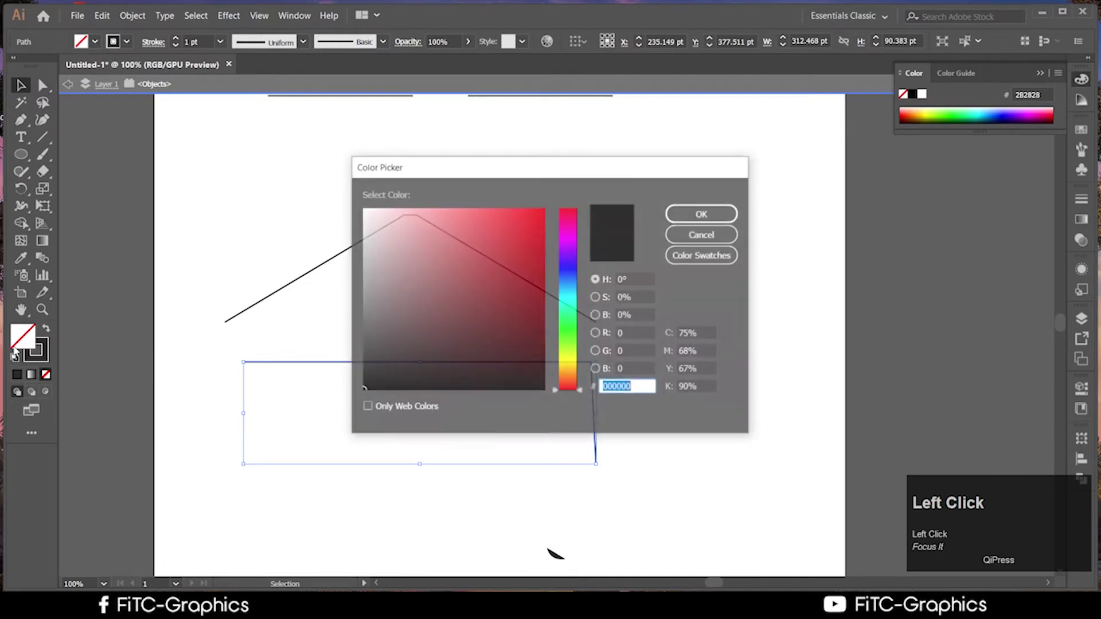
left_click(499, 270)
left_click_drag(499, 270, 539, 229)
left_click(702, 215)
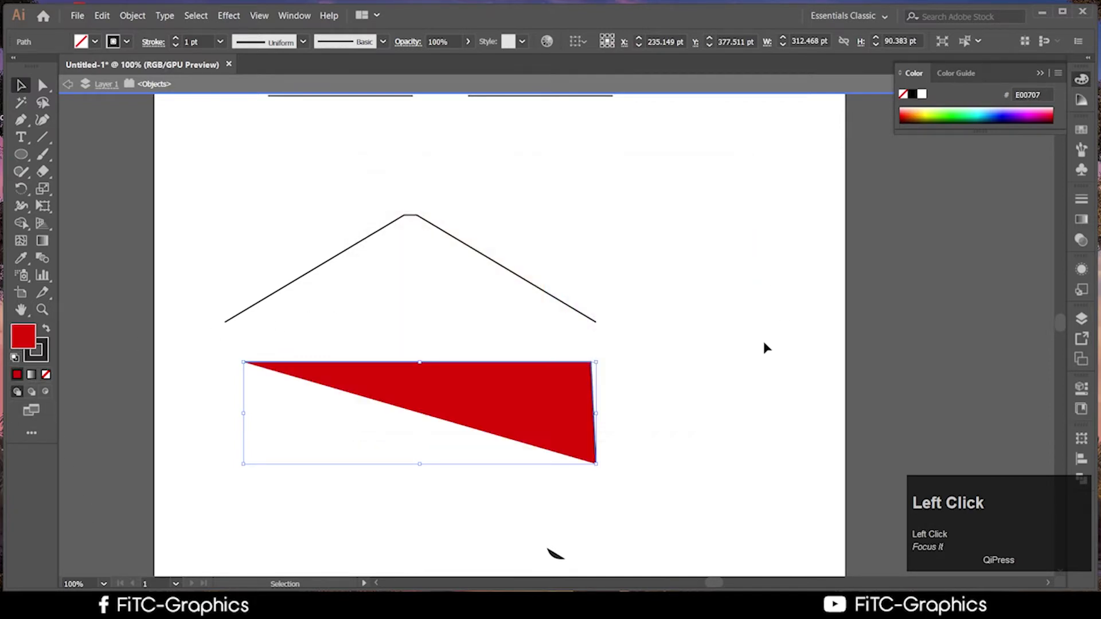
left_click(623, 479)
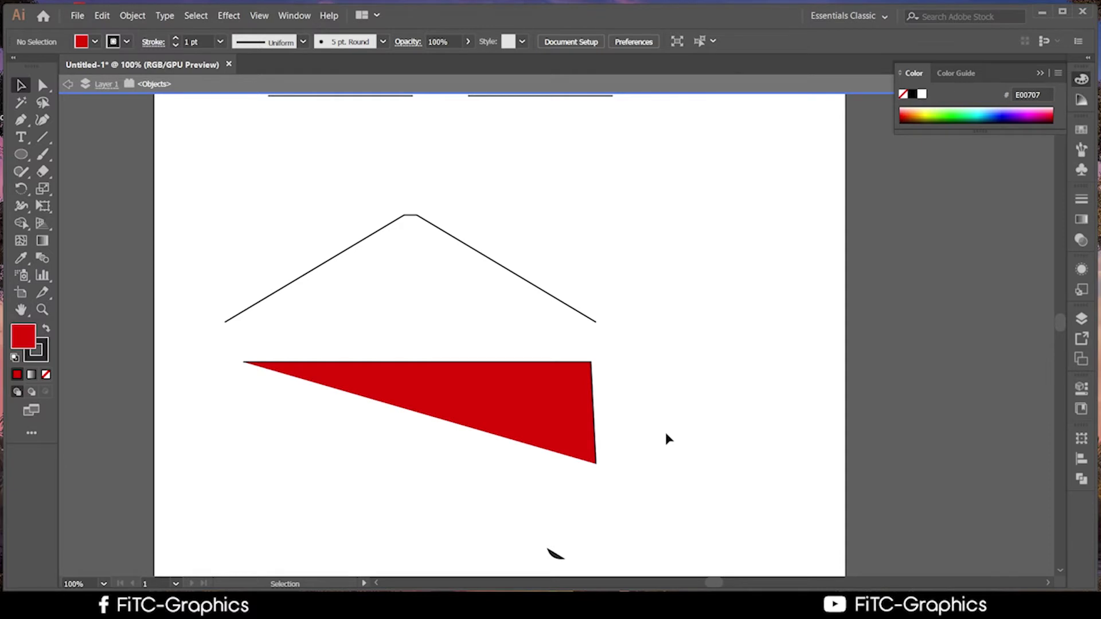
Move the red L-shaped path right and down
left_click(590, 450)
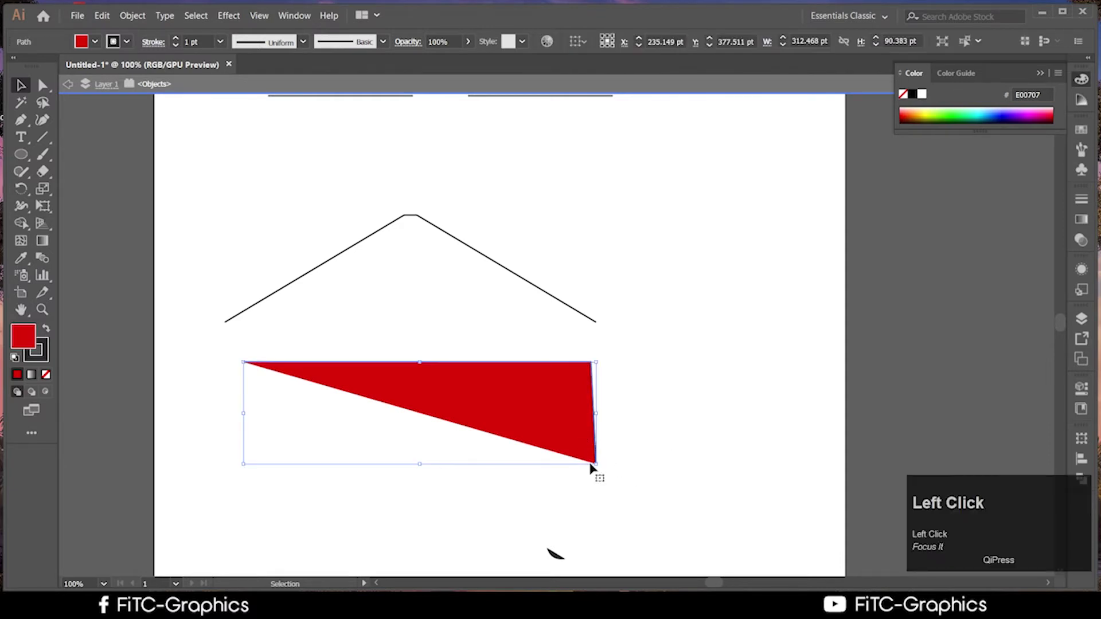
left_click_drag(590, 467, 605, 393)
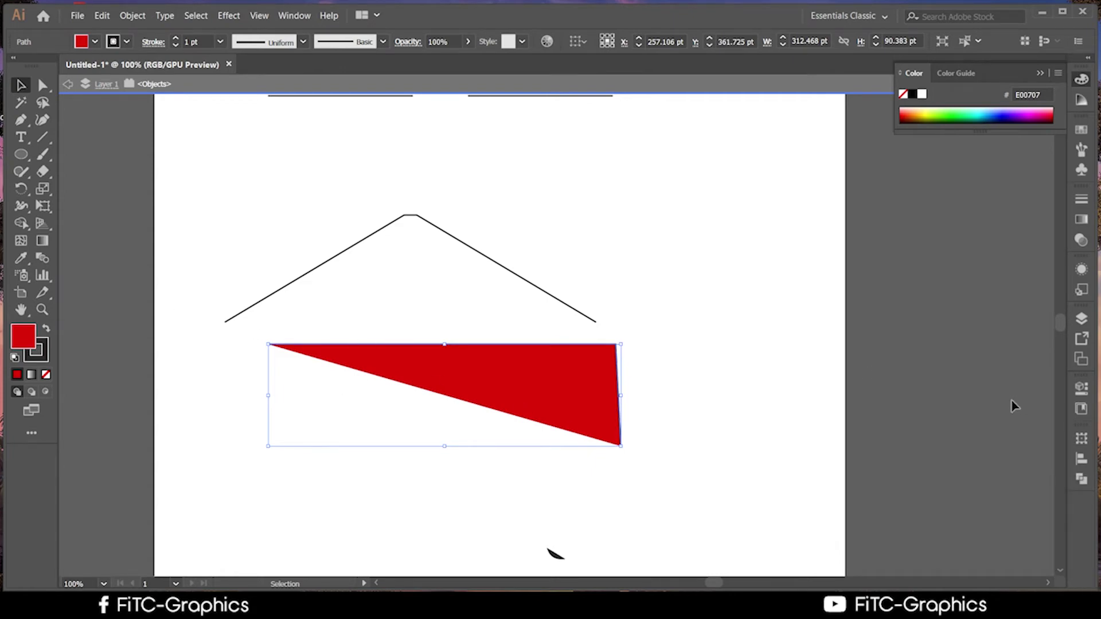
left_click(682, 430)
Set the L-shaped path's fill to None, leaving only its outline
left_click(577, 420)
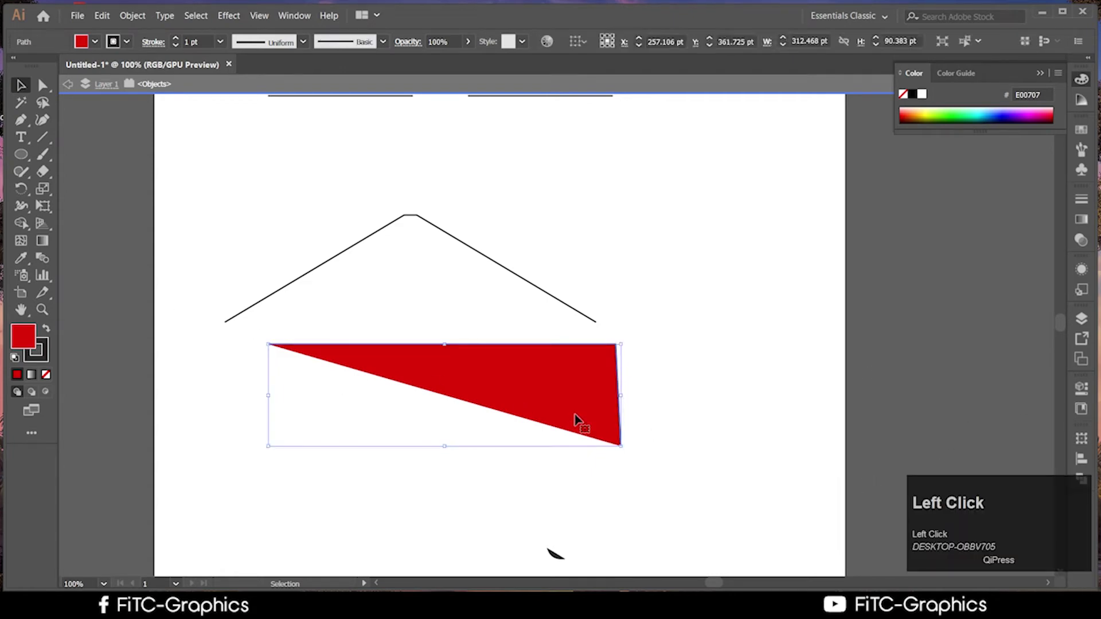
left_click(658, 490)
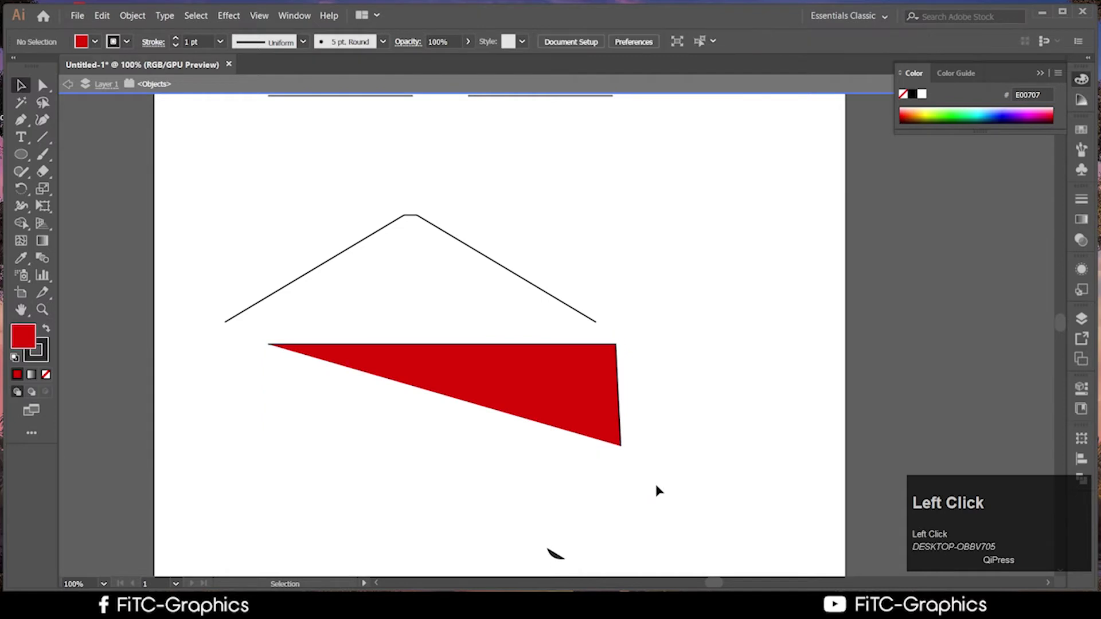
left_click(553, 411)
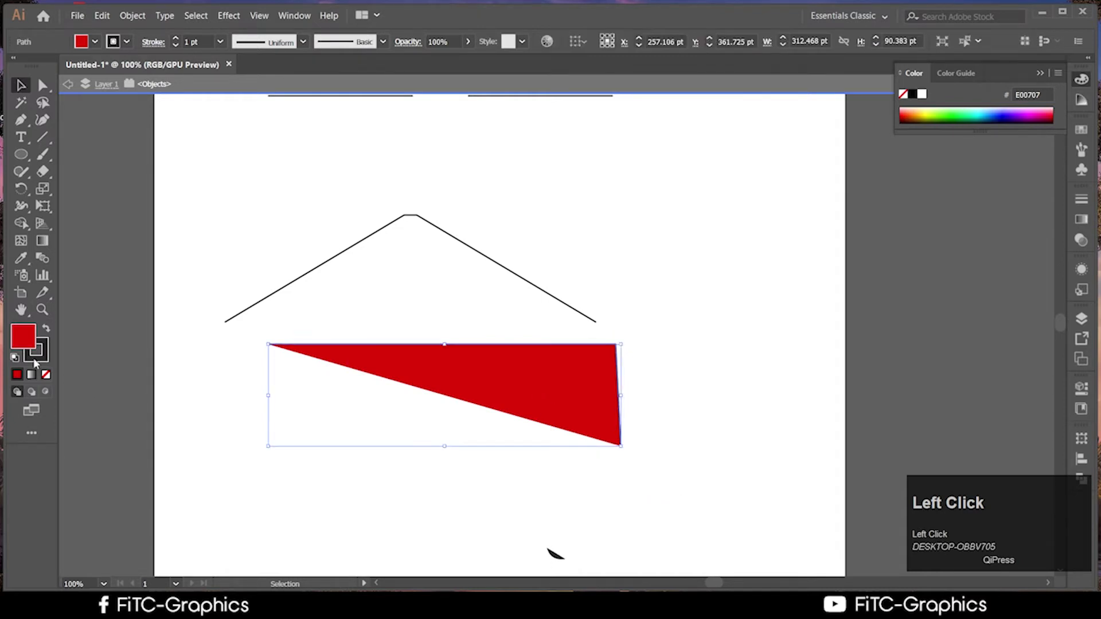
left_click(44, 375)
left_click(572, 523)
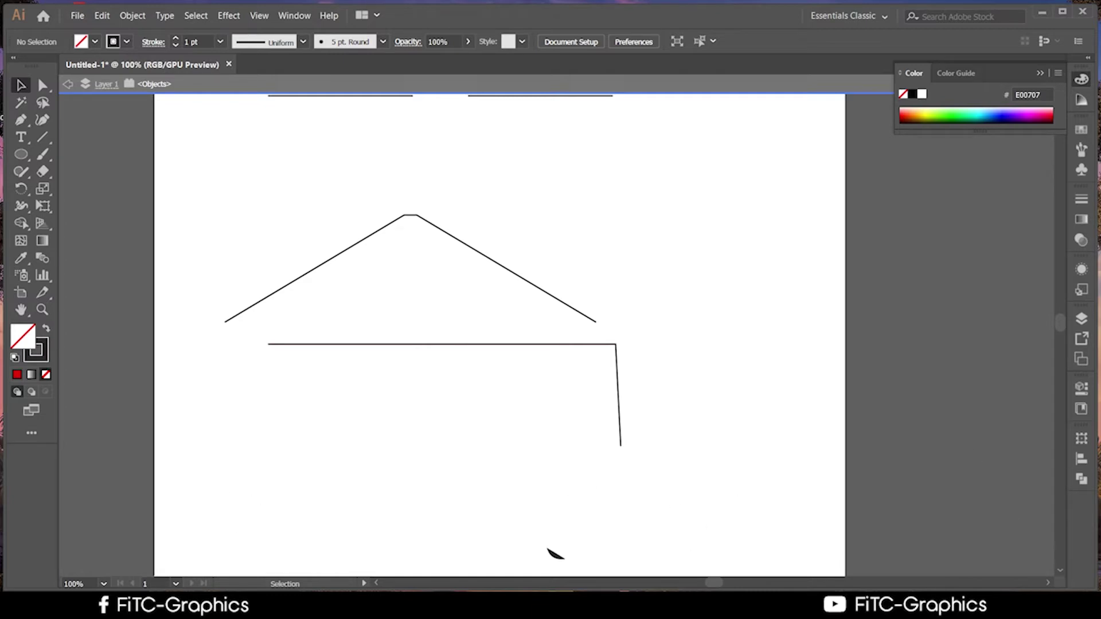
left_click(223, 607)
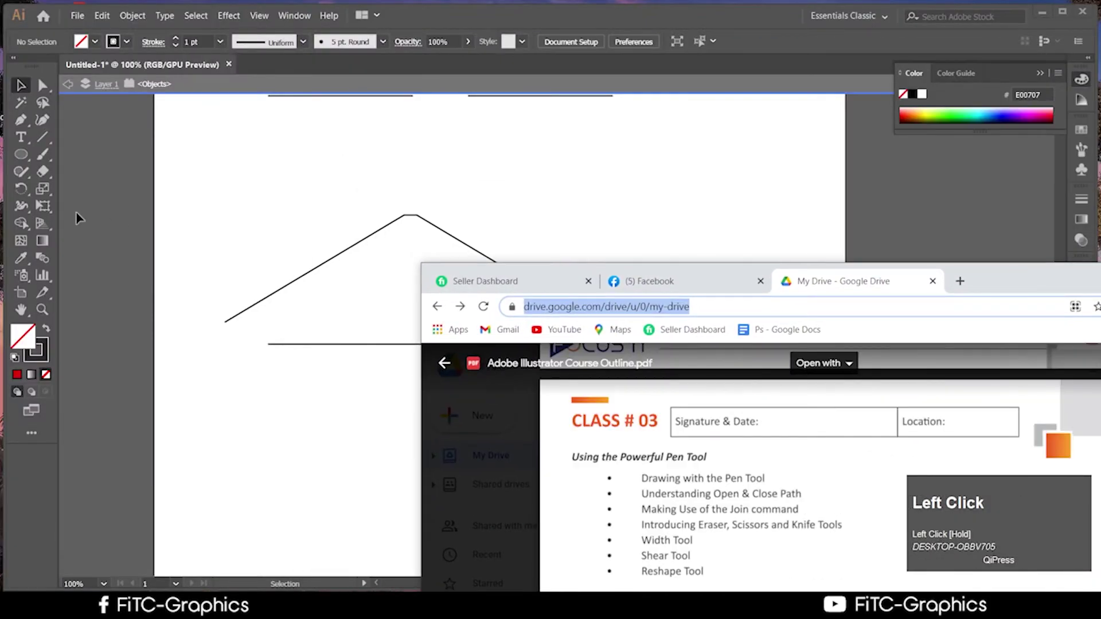
left_click(52, 219)
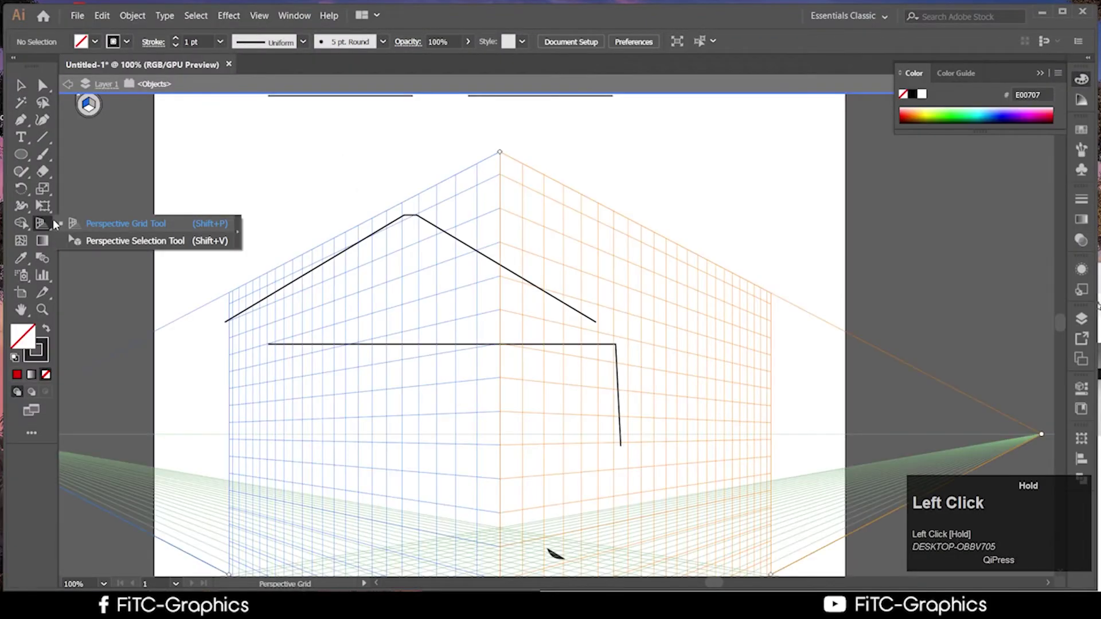
left_click(81, 113)
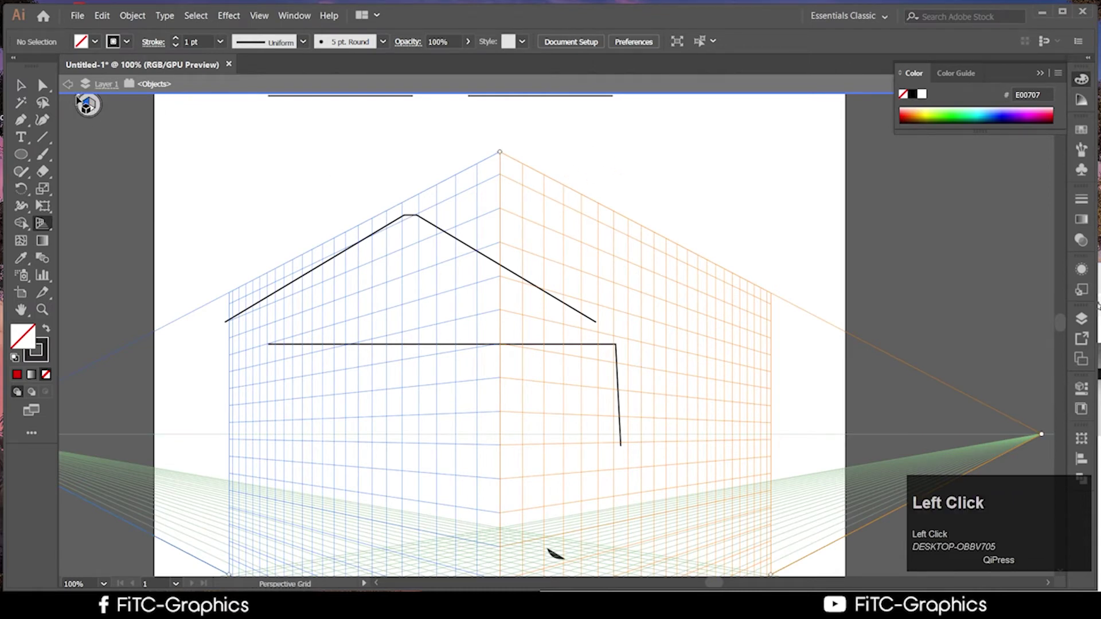
left_click(76, 99)
scroll(342, 296, "down", 2)
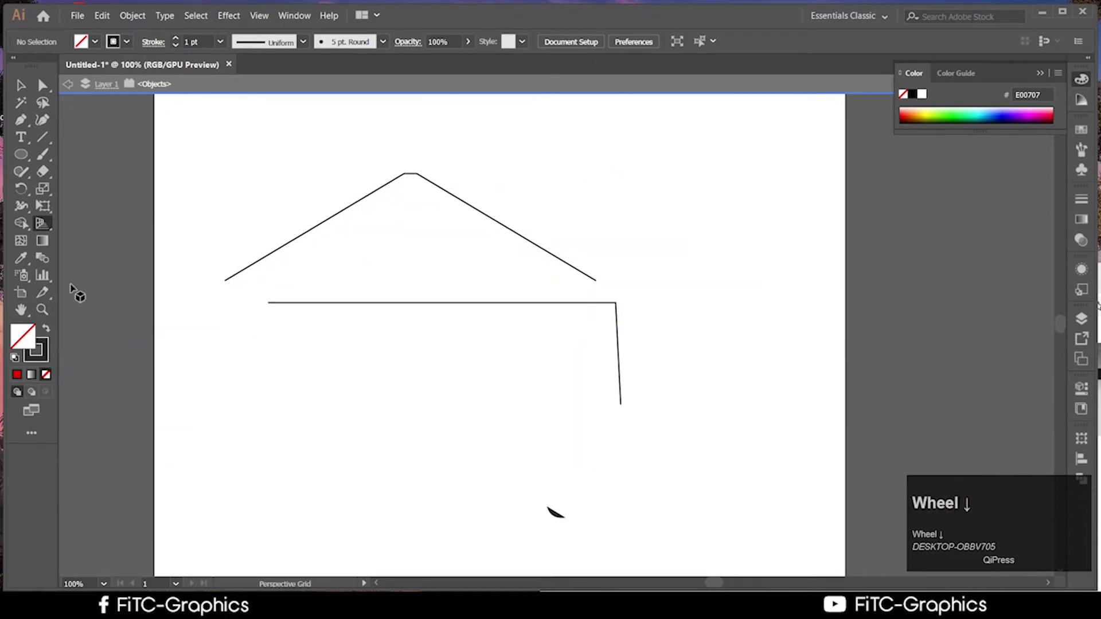
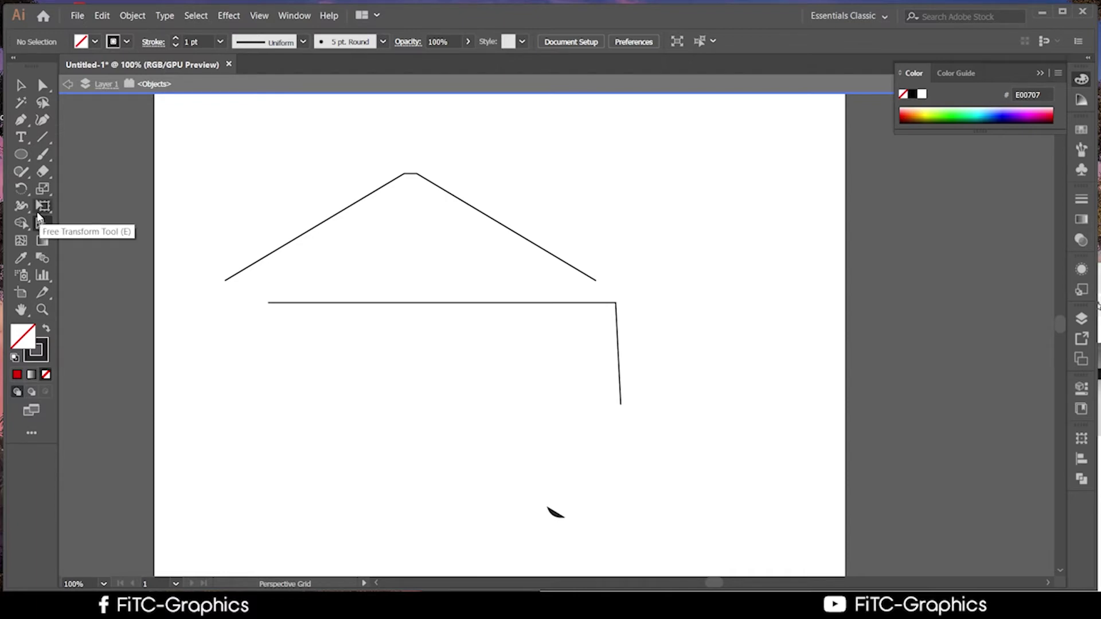
View the Width tool's flyout variants, then bring the browser with the course outline PDF forward
left_click(31, 213)
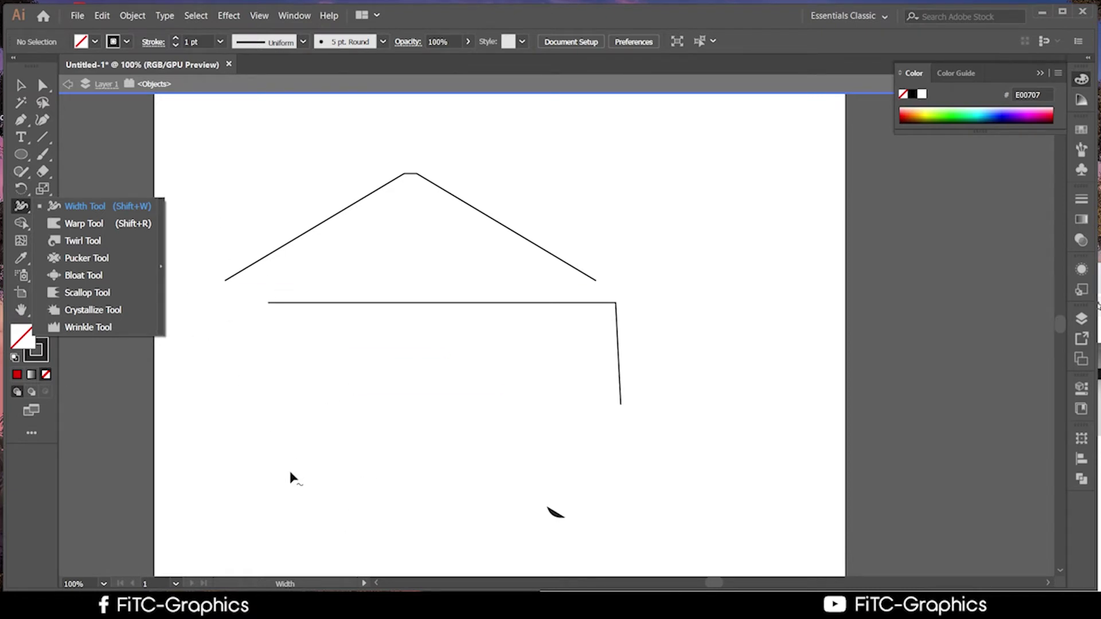
scroll(322, 524, "down", 1)
scroll(298, 494, "up", 2)
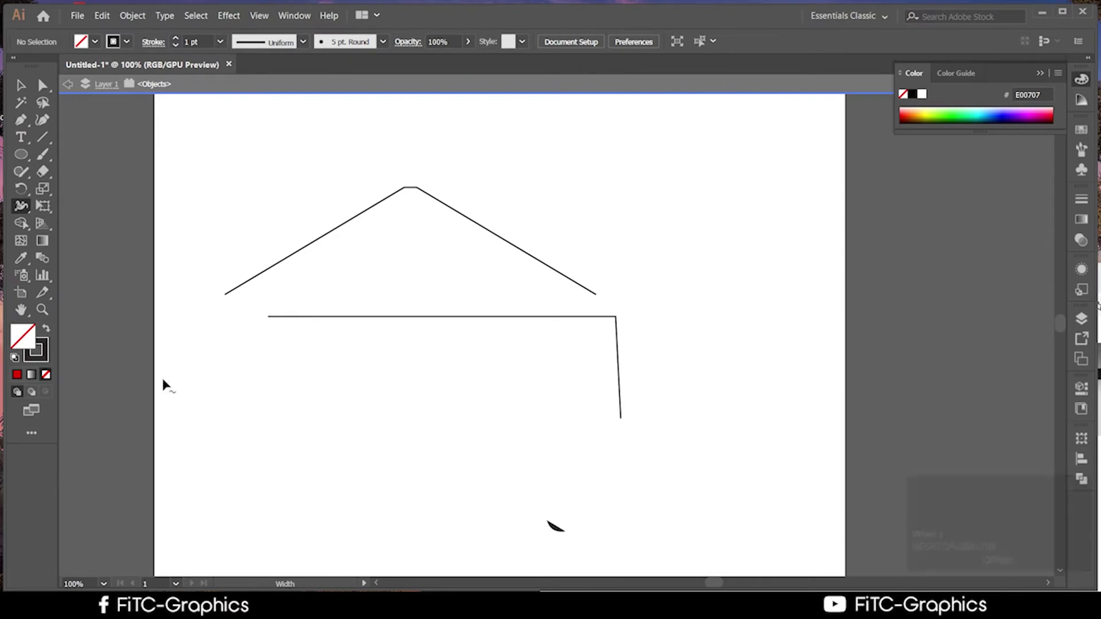
left_click(1099, 306)
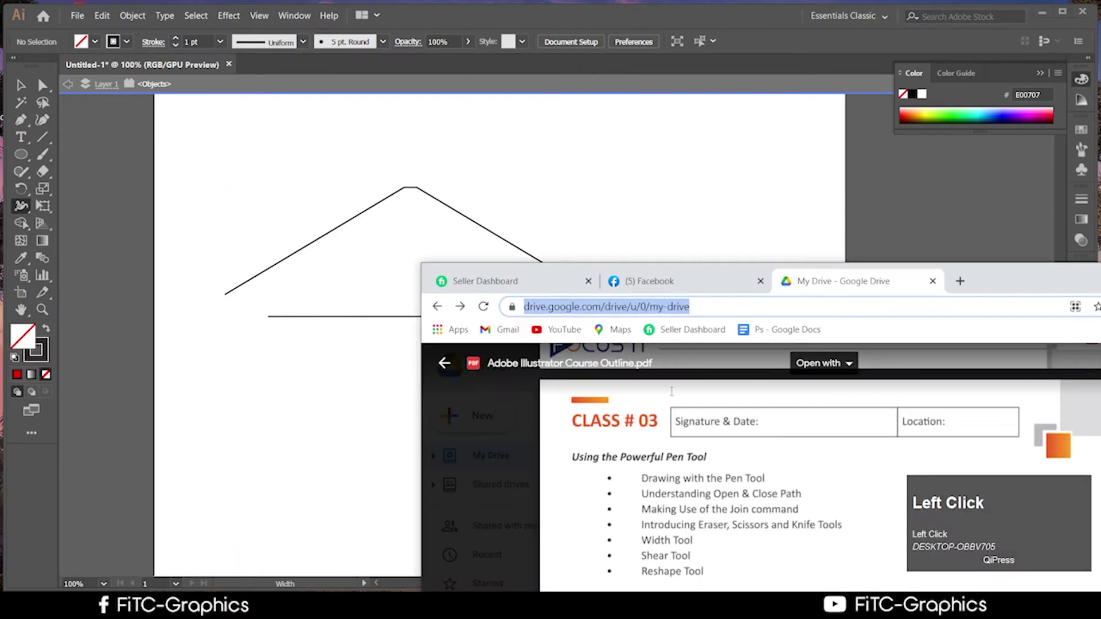
Move the browser over the drawing, review the Class #03 topics, then minimize it
left_click_drag(1022, 282, 724, 26)
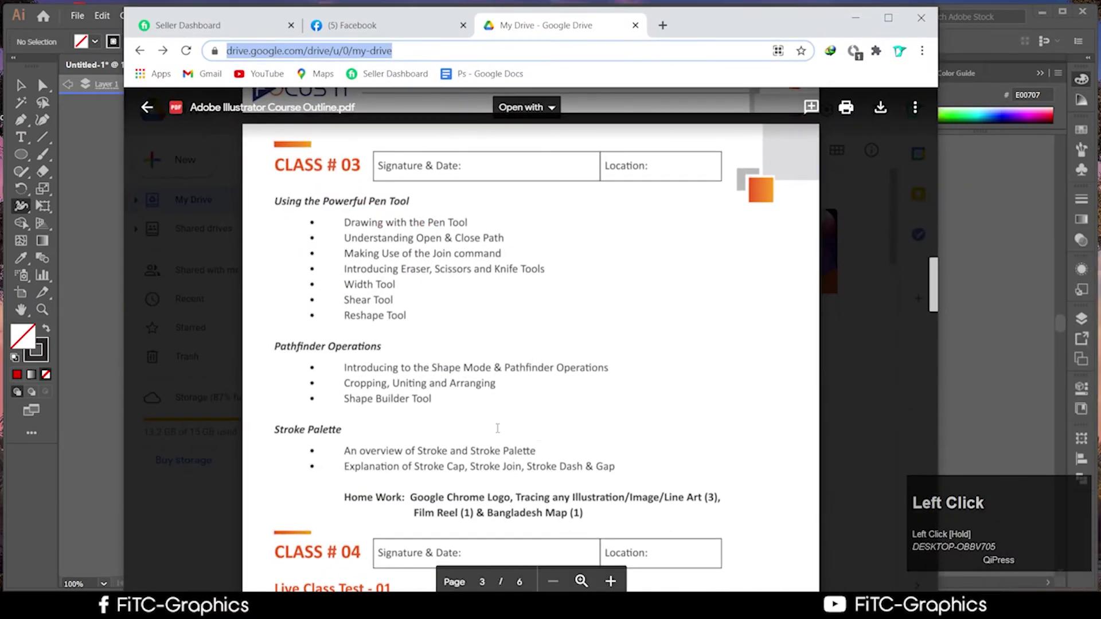
scroll(483, 426, "down", 2)
scroll(483, 426, "up", 3)
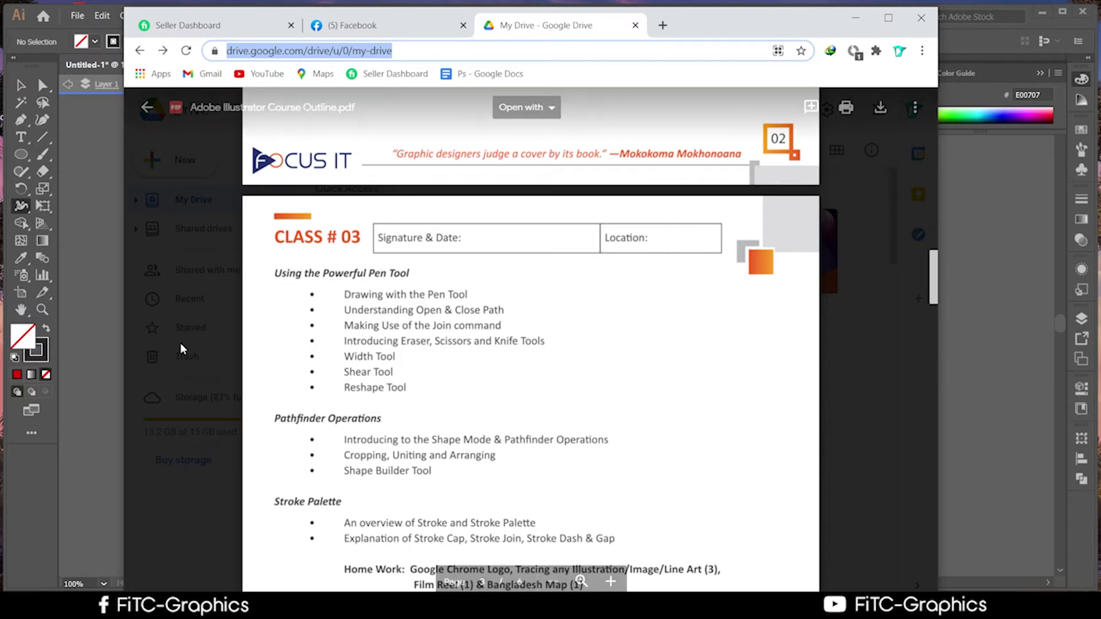
left_click(857, 21)
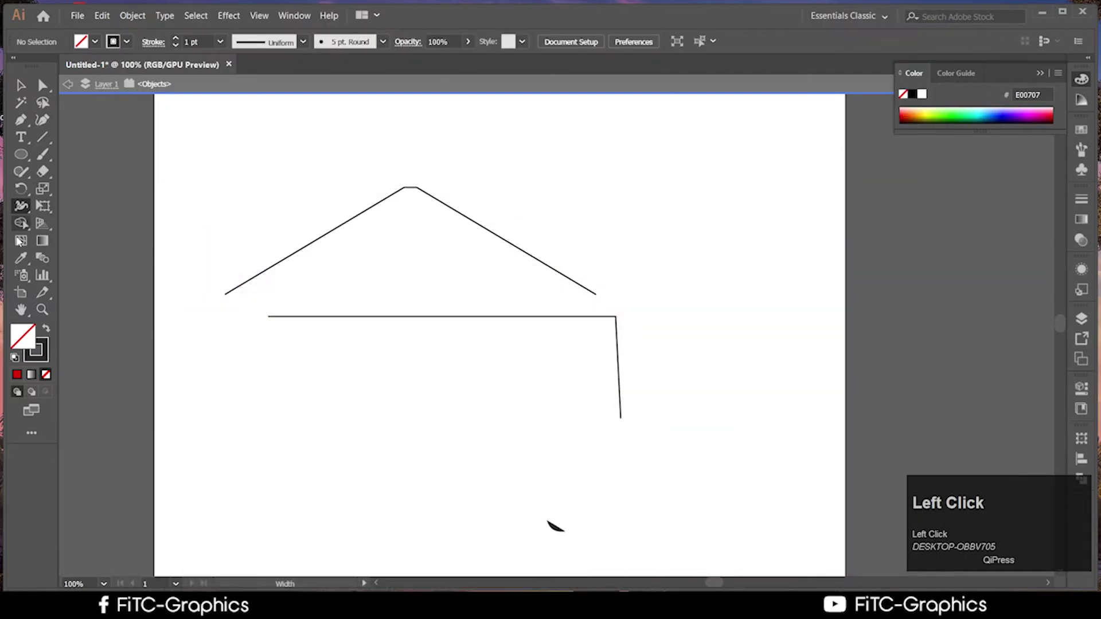
Show the perspective grid over the drawing and zoom to 66.67%
left_click(41, 223)
scroll(662, 379, "down", 3)
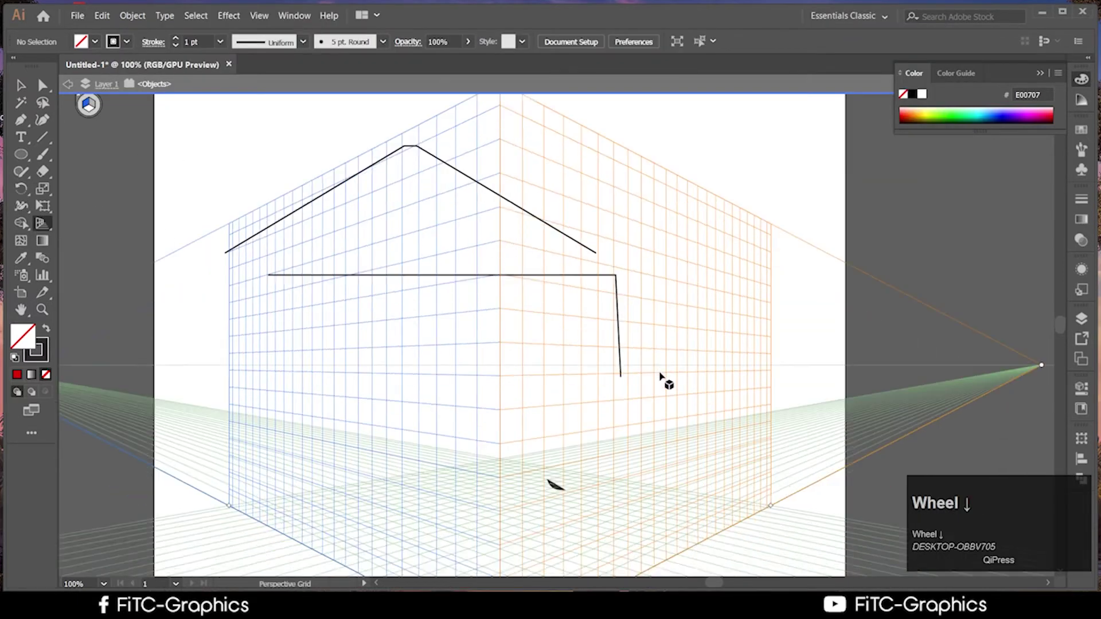
scroll(662, 379, "down", 2)
scroll(663, 378, "up", 4)
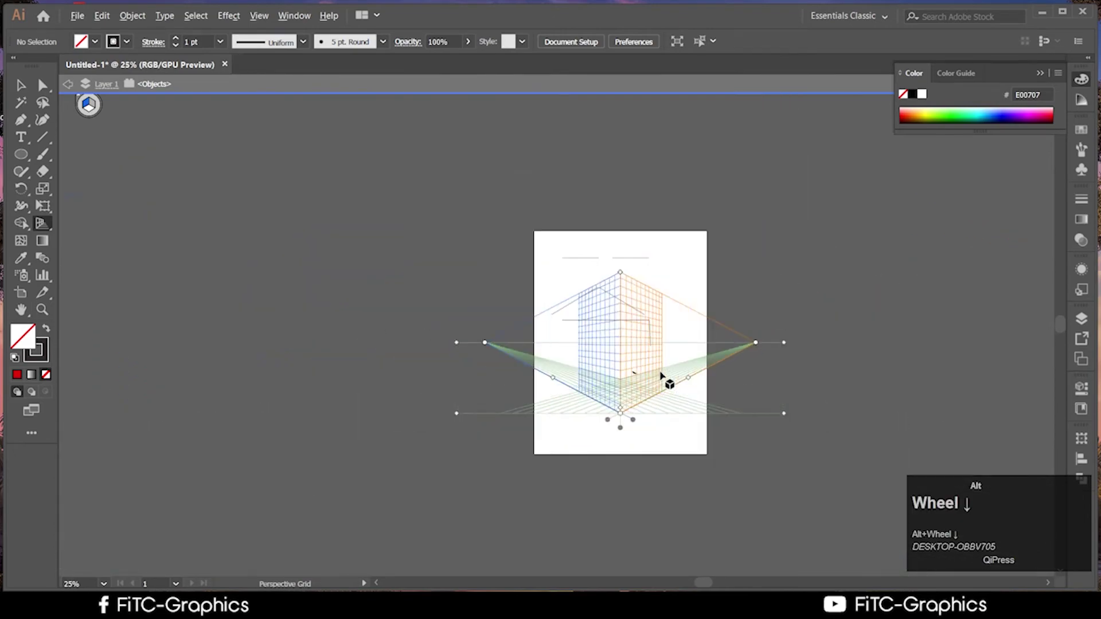
scroll(663, 378, "up", 3)
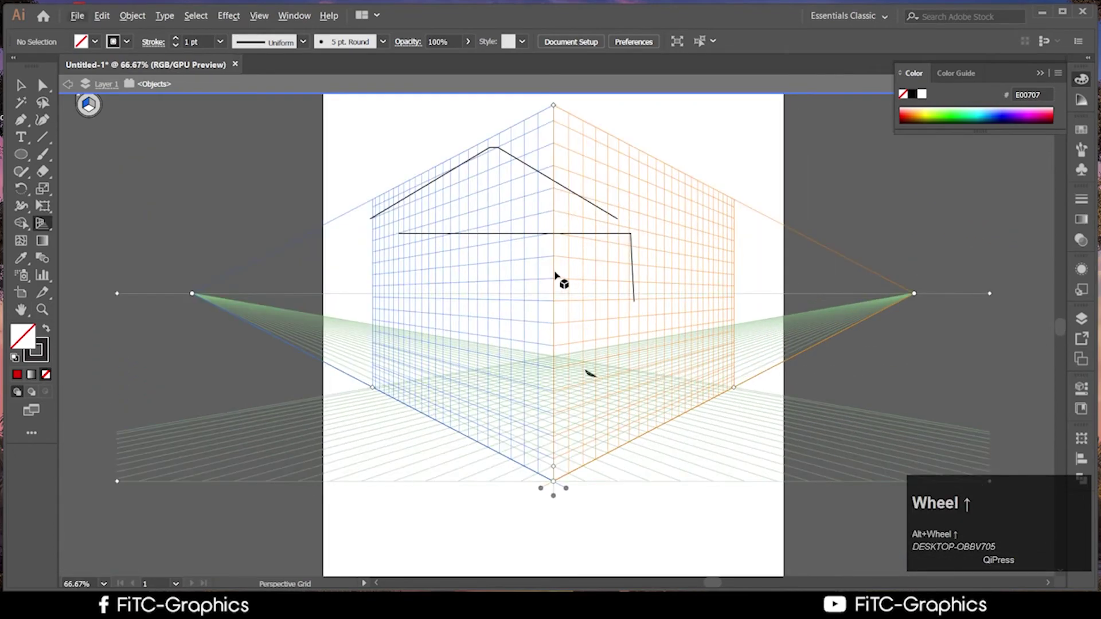
Draw a four-point panel on the right grid plane beside the central corner and give it a dark #282828 fill
left_click(20, 119)
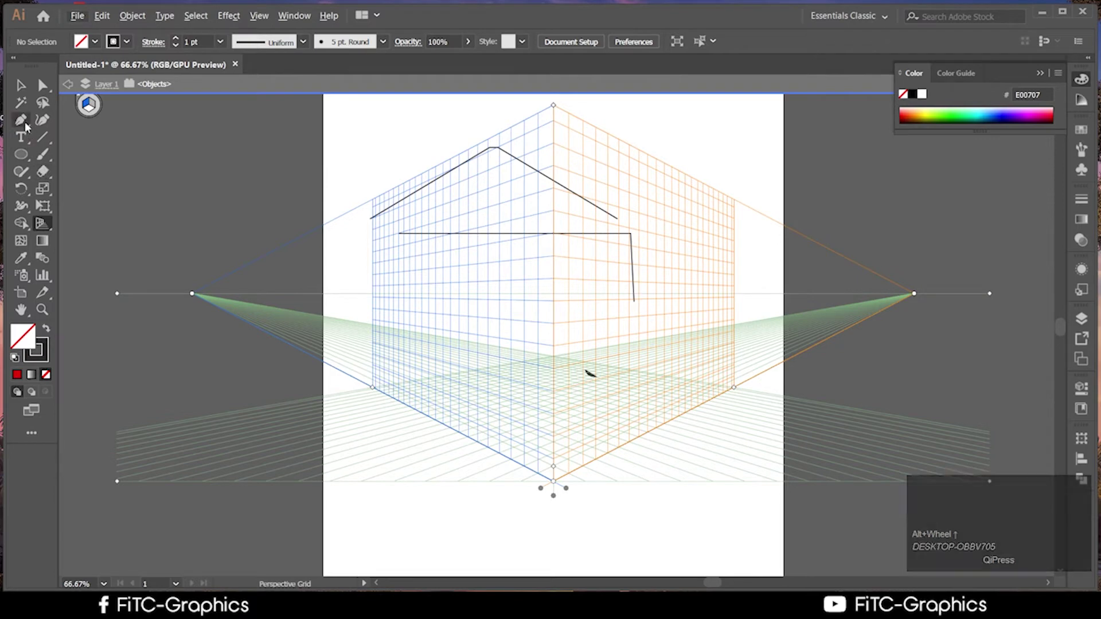
left_click(553, 105)
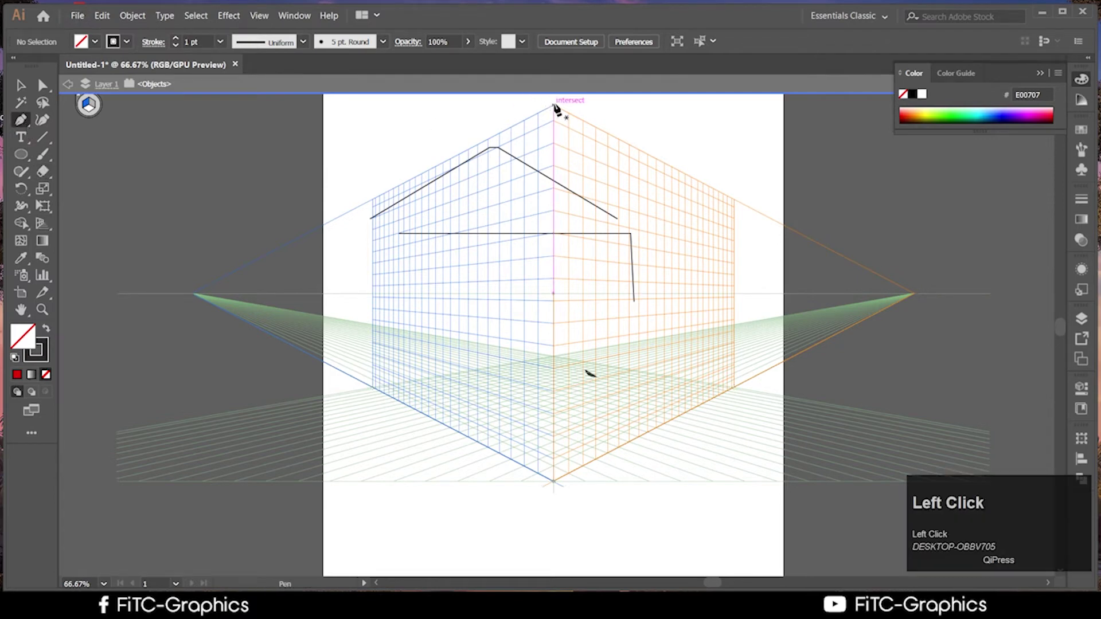
left_click(554, 481)
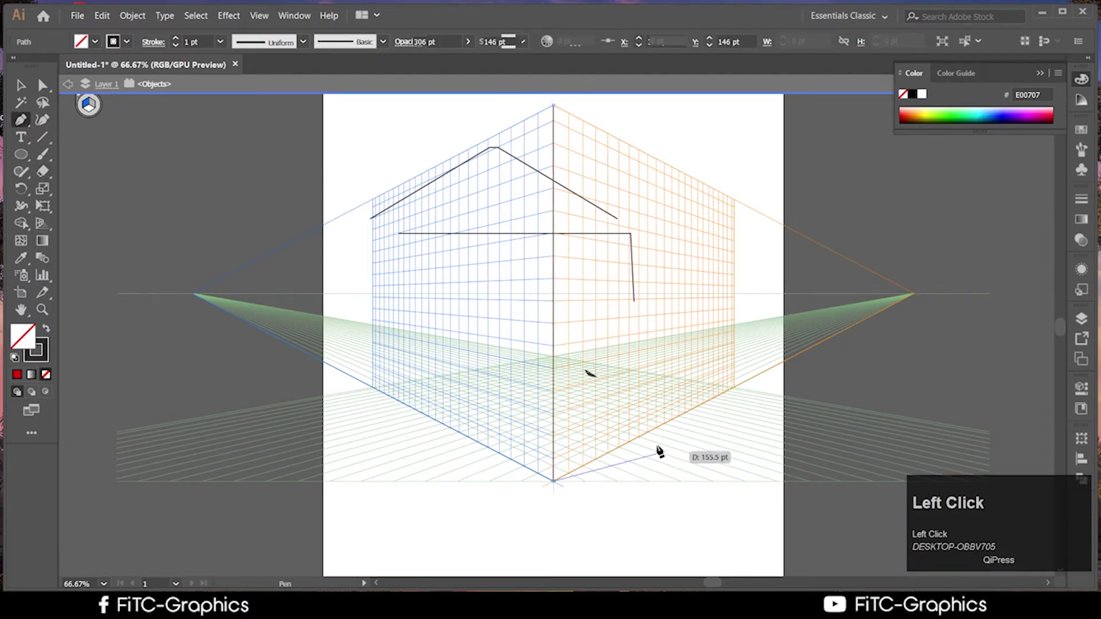
left_click(641, 437)
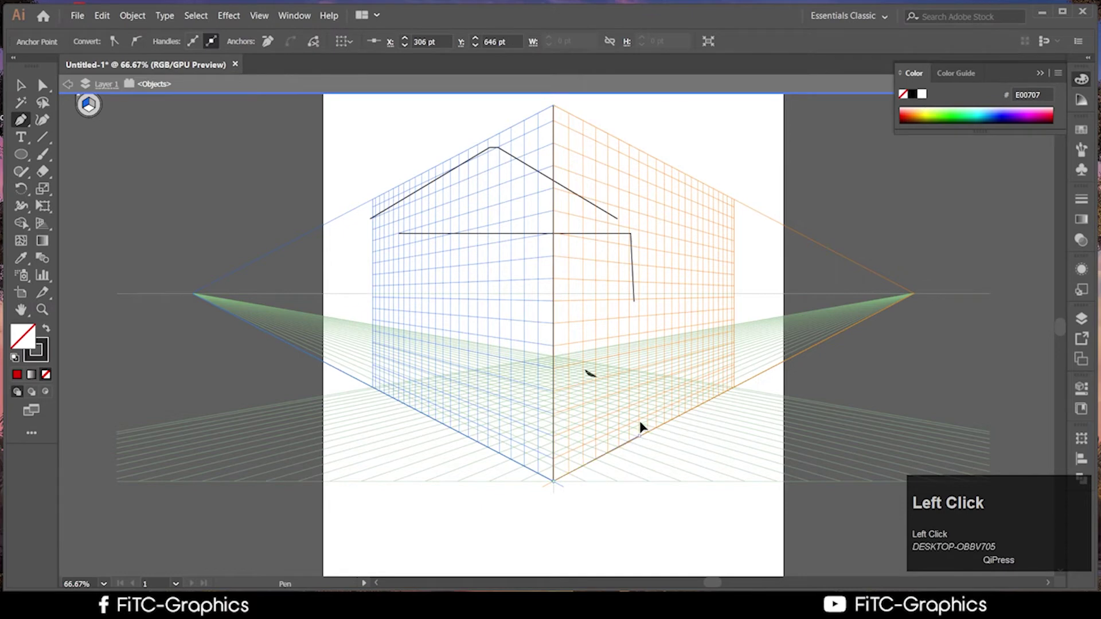
left_click(630, 145)
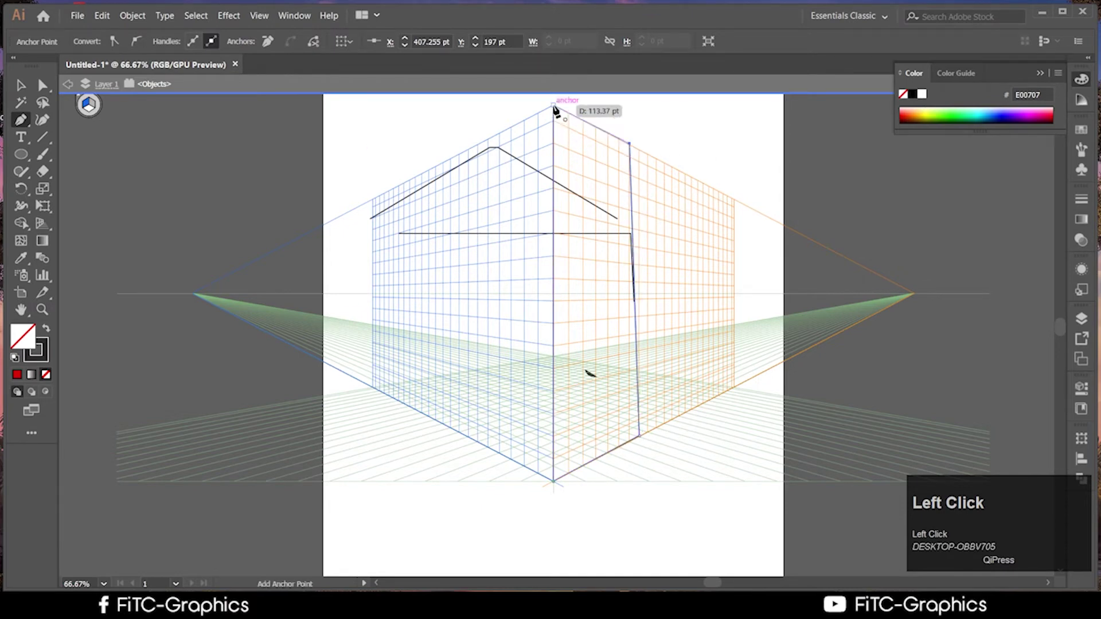
left_click(554, 106)
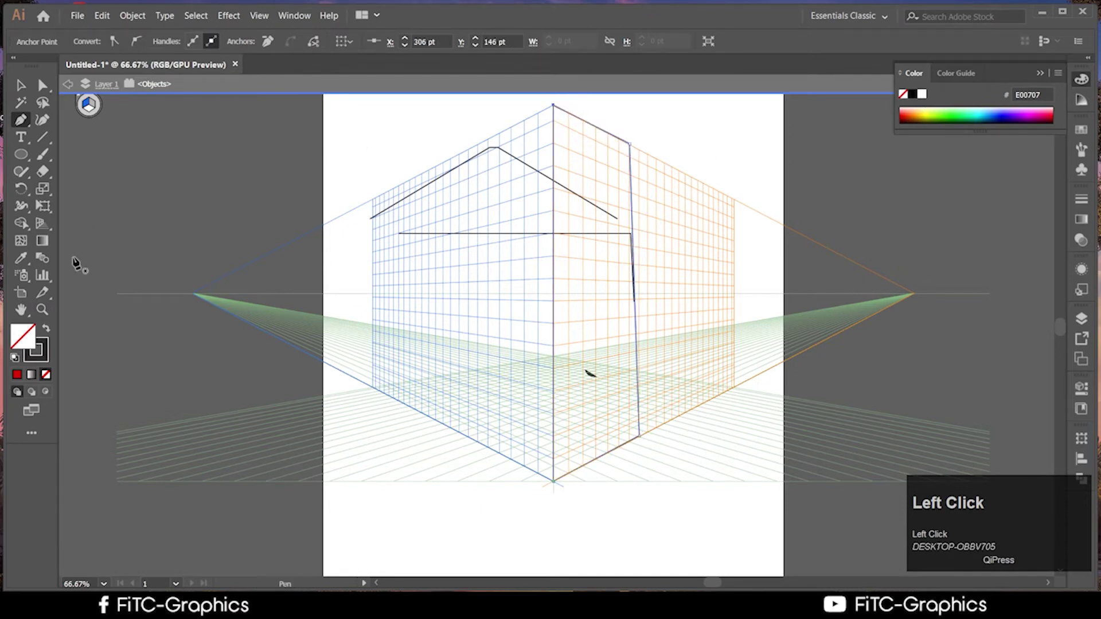
left_click(47, 330)
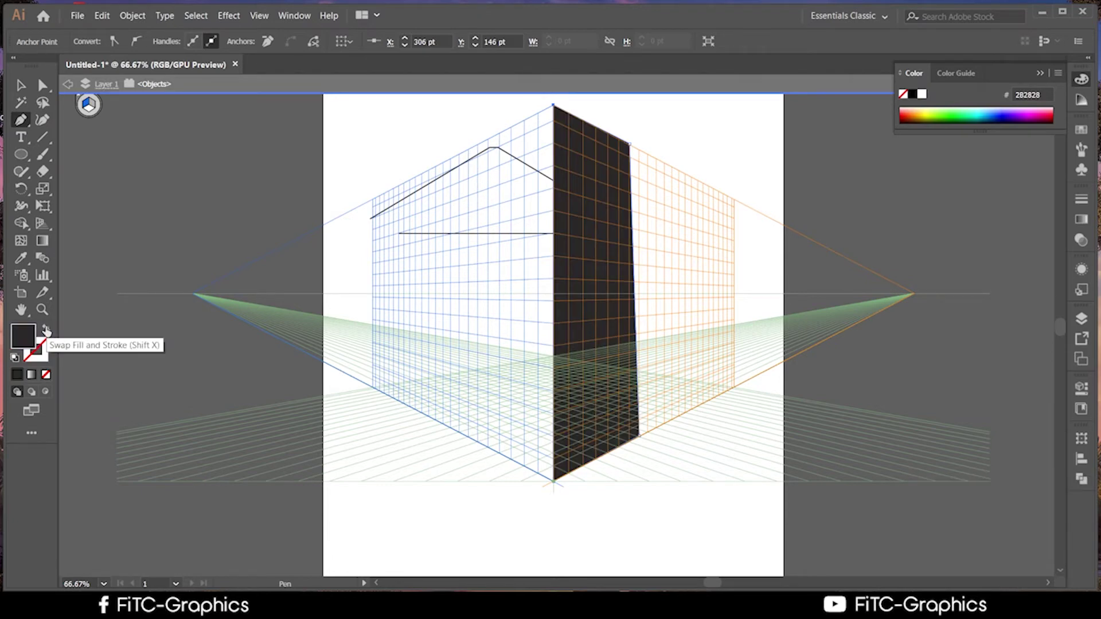
scroll(690, 319, "up", 1)
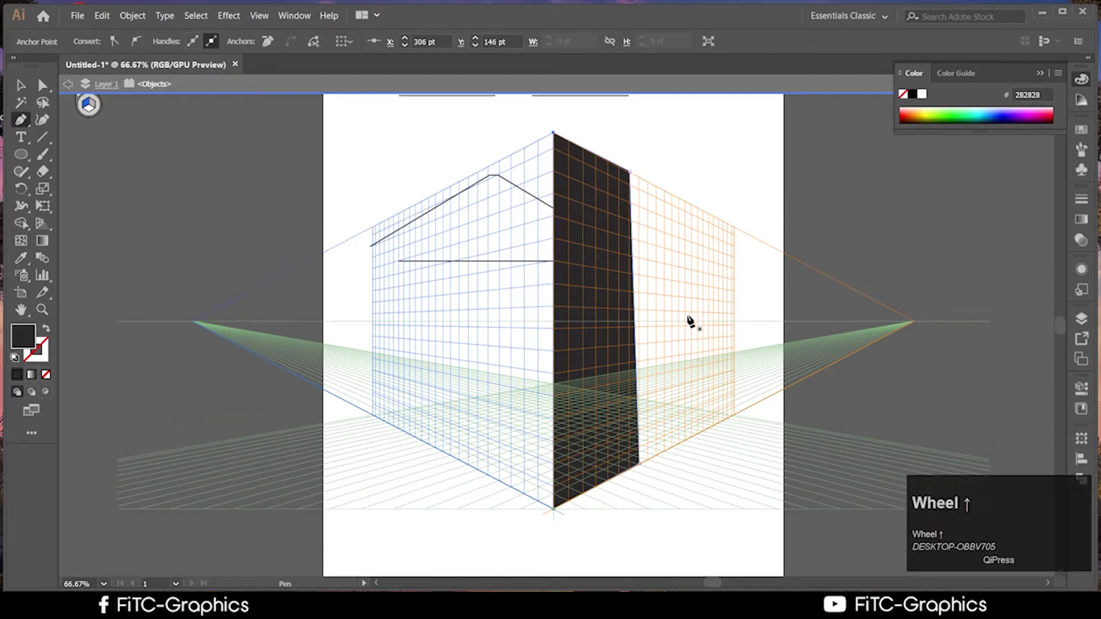
Select, then deselect, the horizontal line on the left wall
left_click(21, 84)
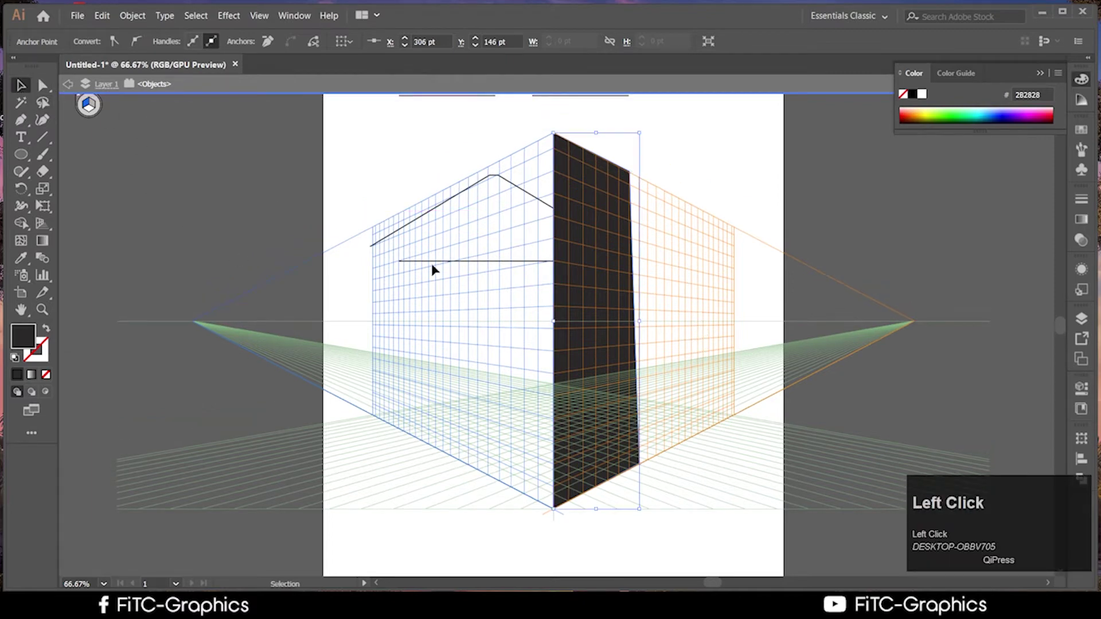
left_click_drag(430, 267, 270, 261)
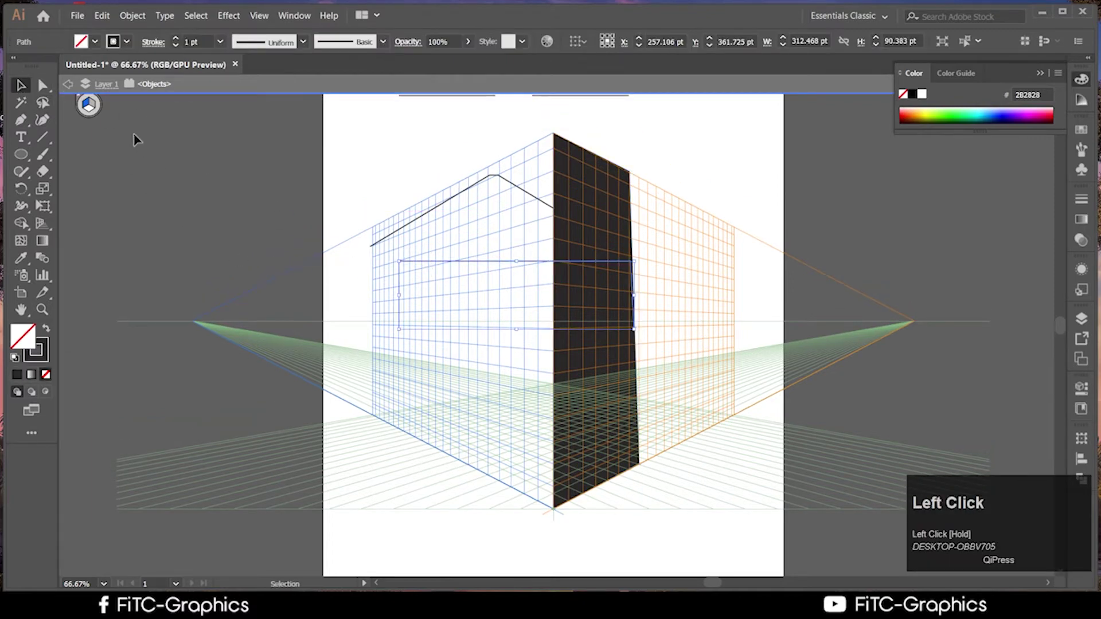
left_click(89, 104)
left_click(88, 105)
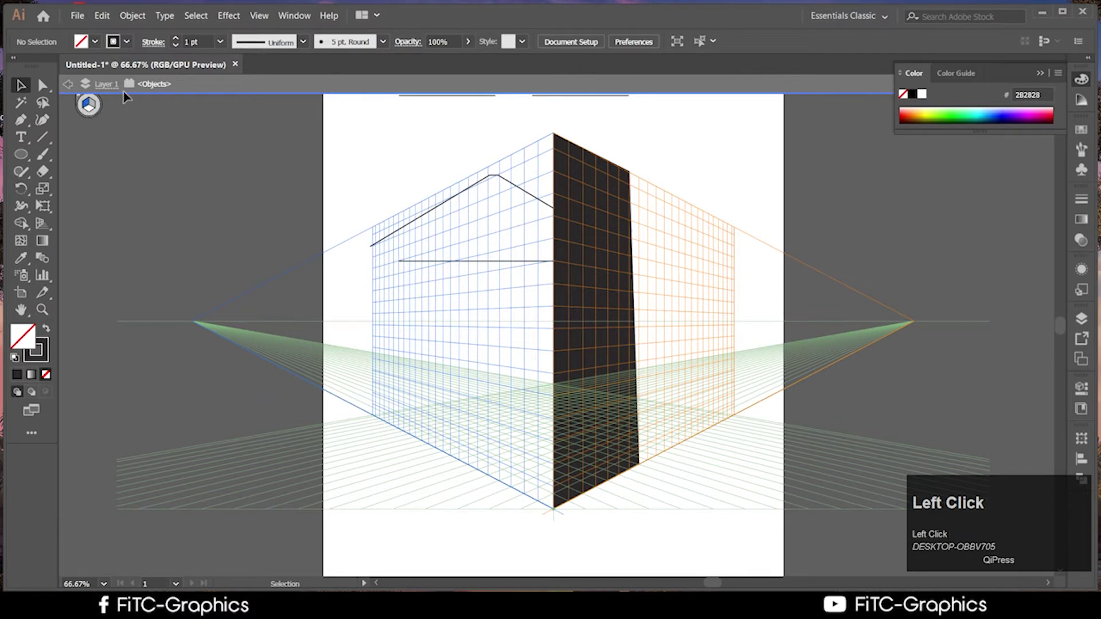
left_click(88, 105)
Exit isolation mode and make the left perspective plane the active plane
double_click(161, 164)
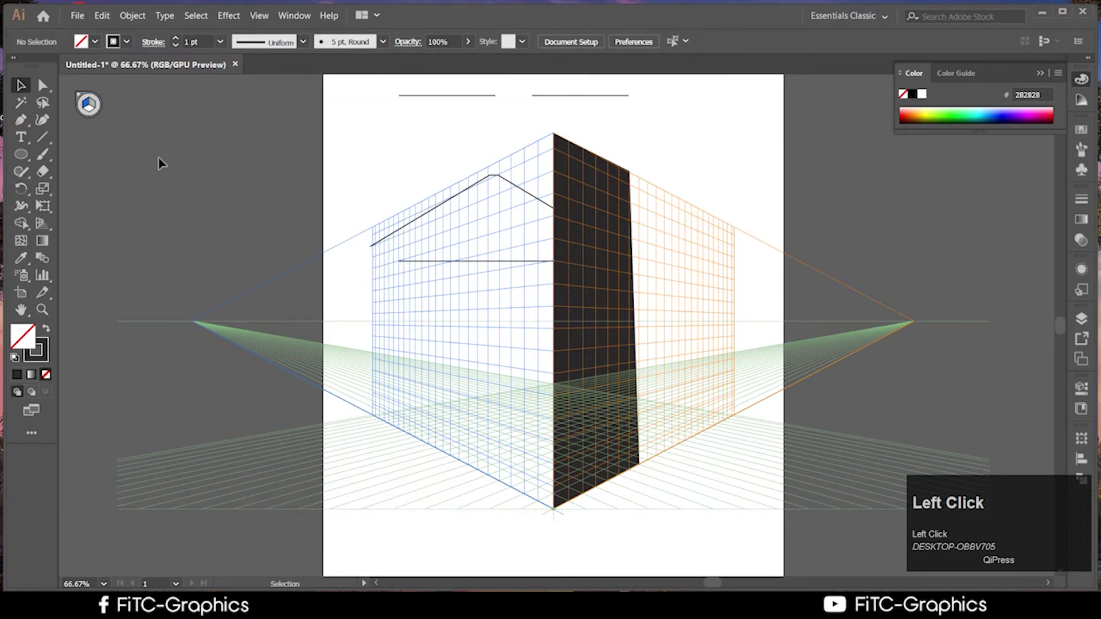
left_click(88, 105)
left_click(85, 102)
scroll(67, 101, "left", 1)
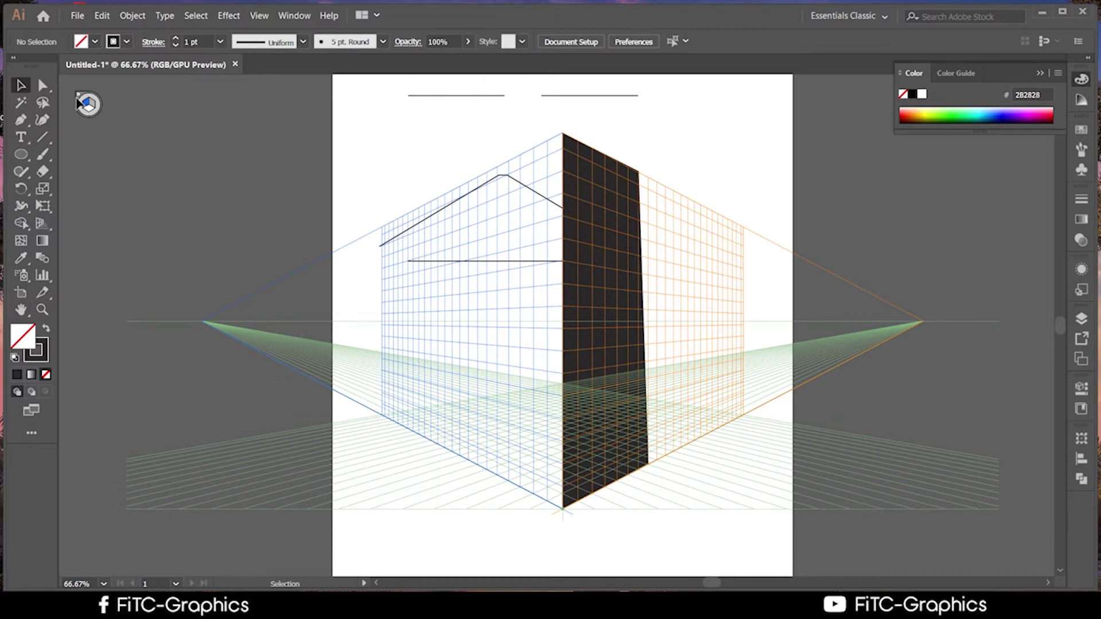
left_click(266, 275)
left_click(87, 106)
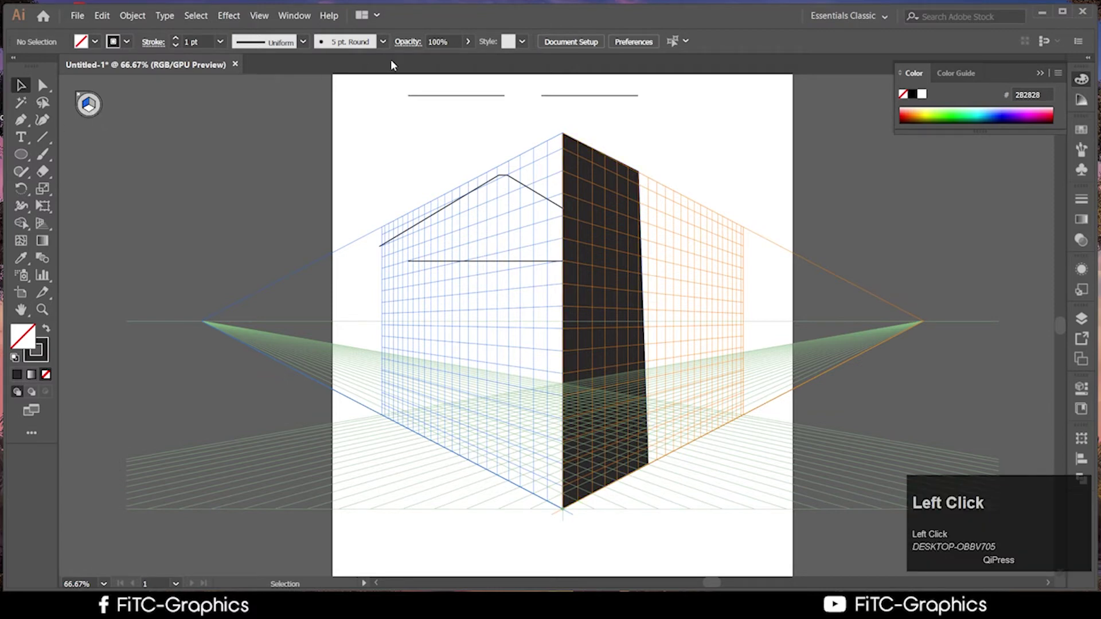
left_click(497, 173)
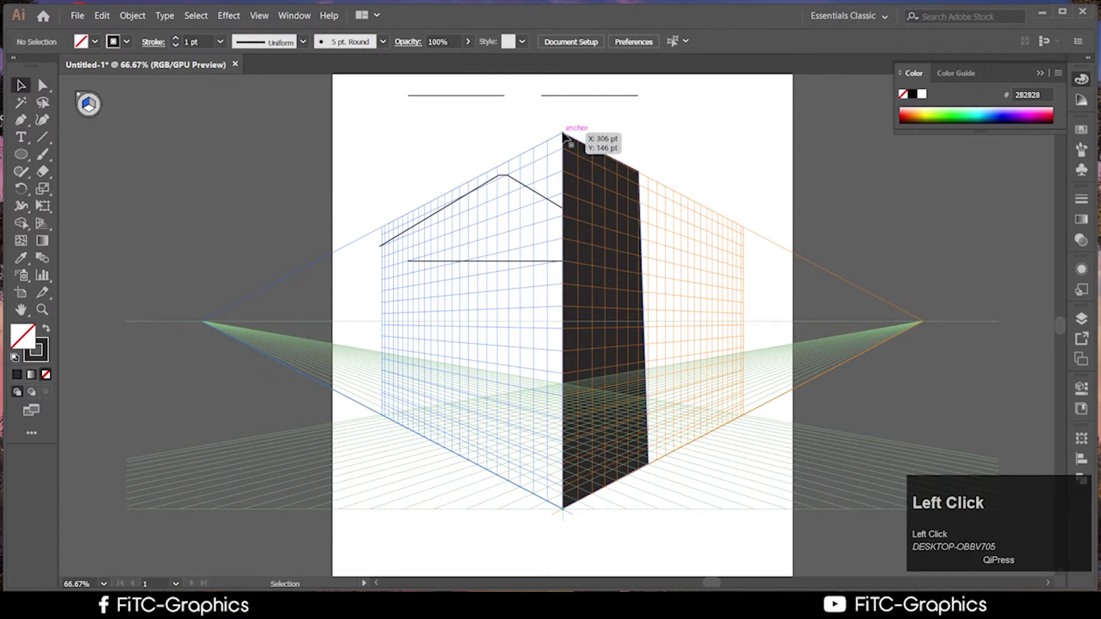
Select the dark panel and drag it down along the right plane
left_click(569, 143)
left_click(506, 165)
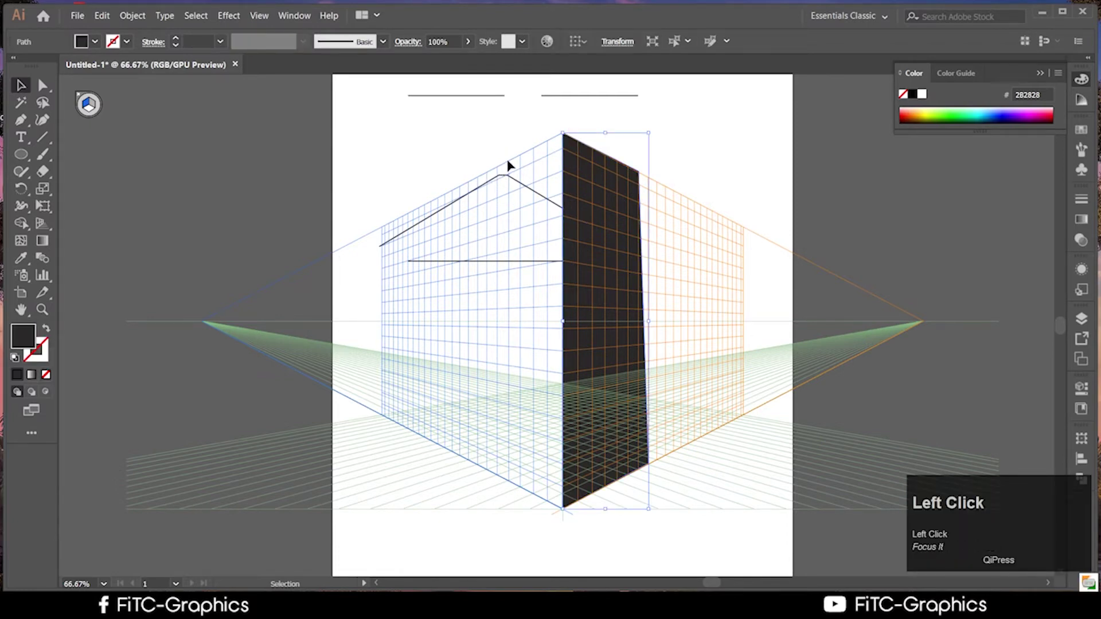
left_click(566, 143)
left_click(517, 165)
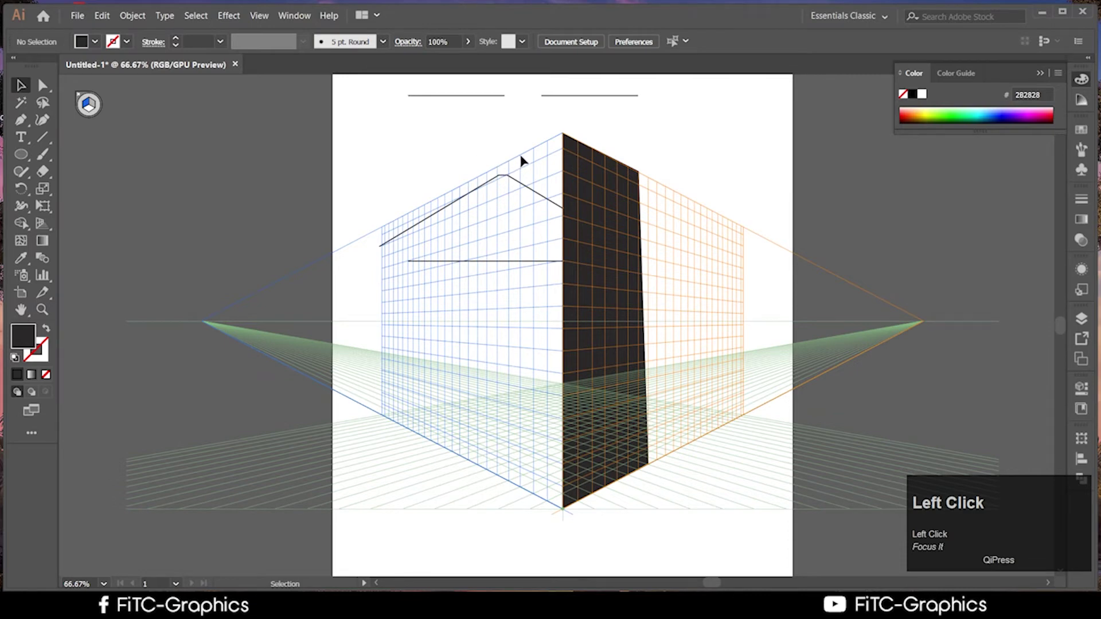
left_click(566, 144)
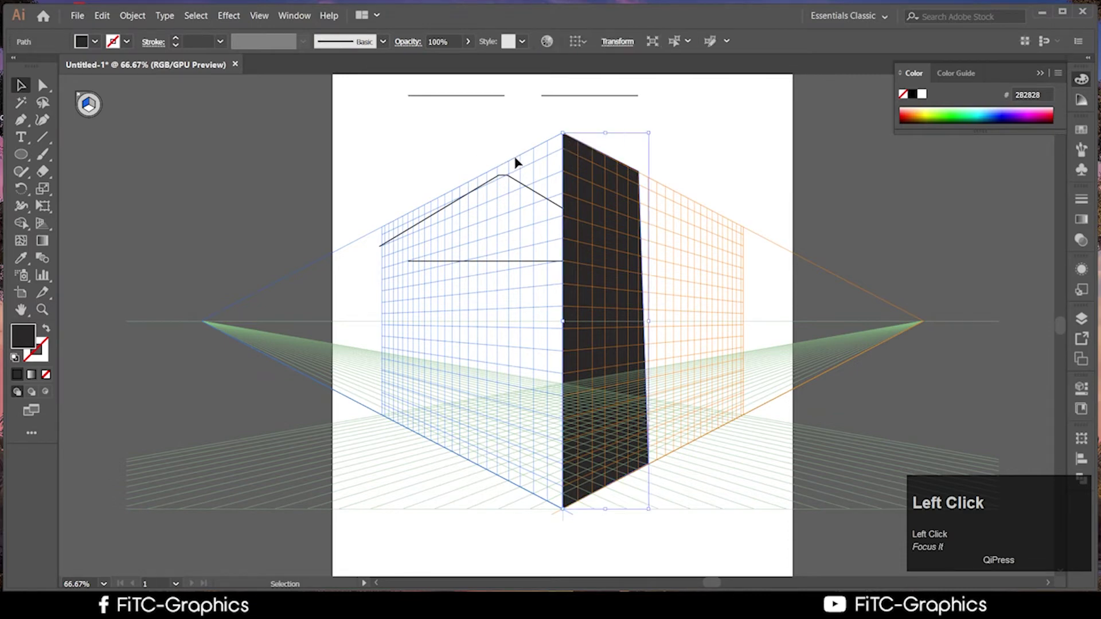
left_click(516, 163)
left_click_drag(504, 166, 560, 135)
scroll(555, 322, "down", 3)
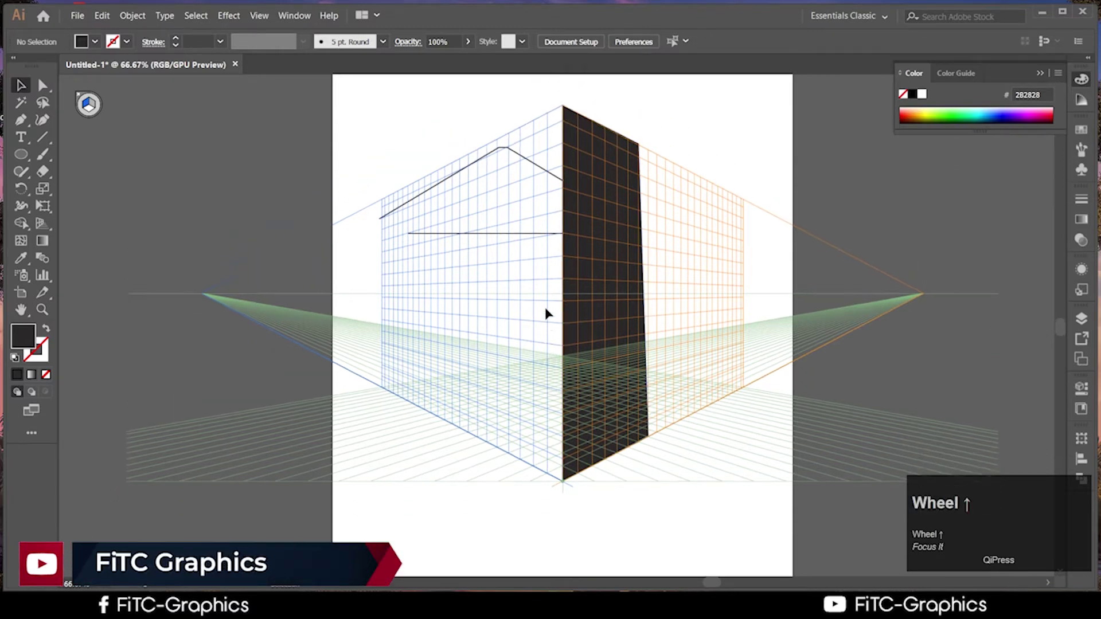
scroll(550, 310, "up", 3)
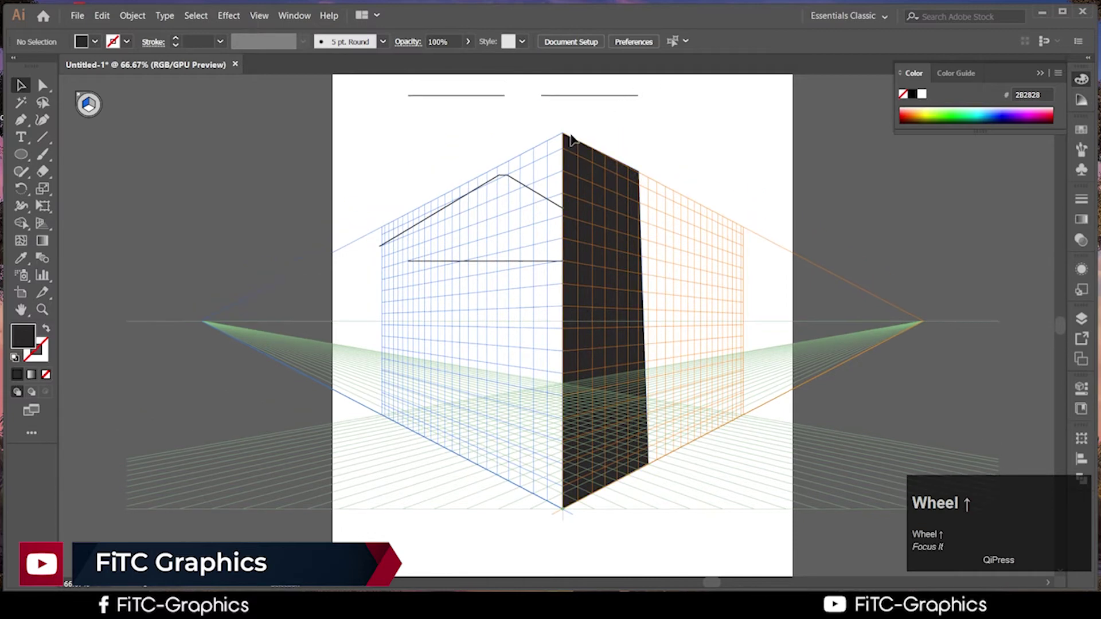
left_click_drag(562, 137, 555, 201)
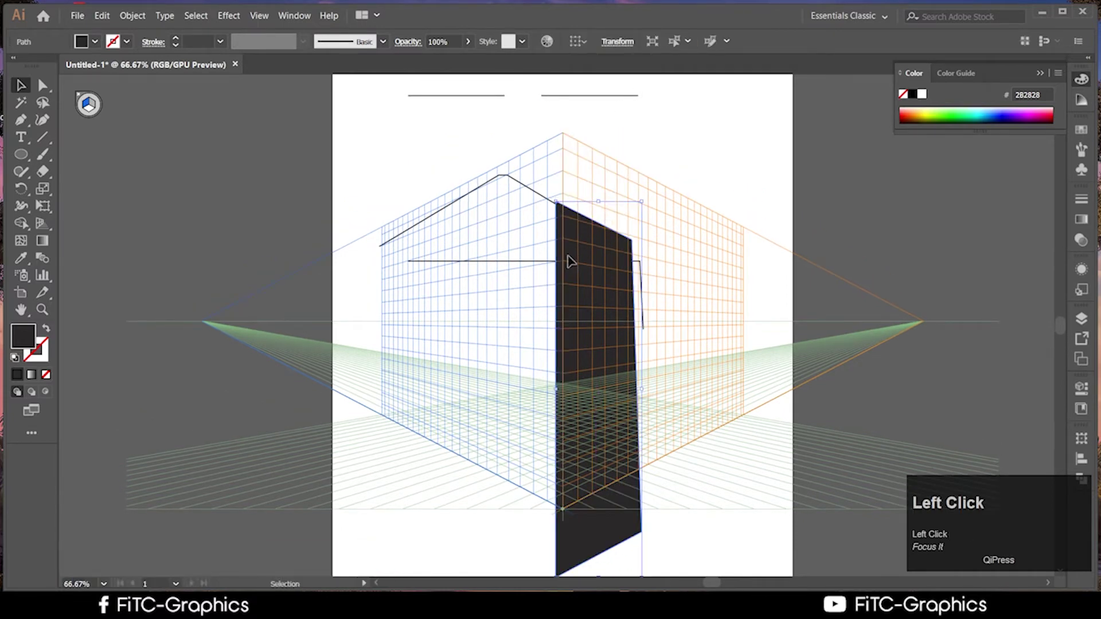
Raise the dark panel, resize it from its corner to the grid top, then bring the browser back
left_click_drag(573, 253, 578, 192)
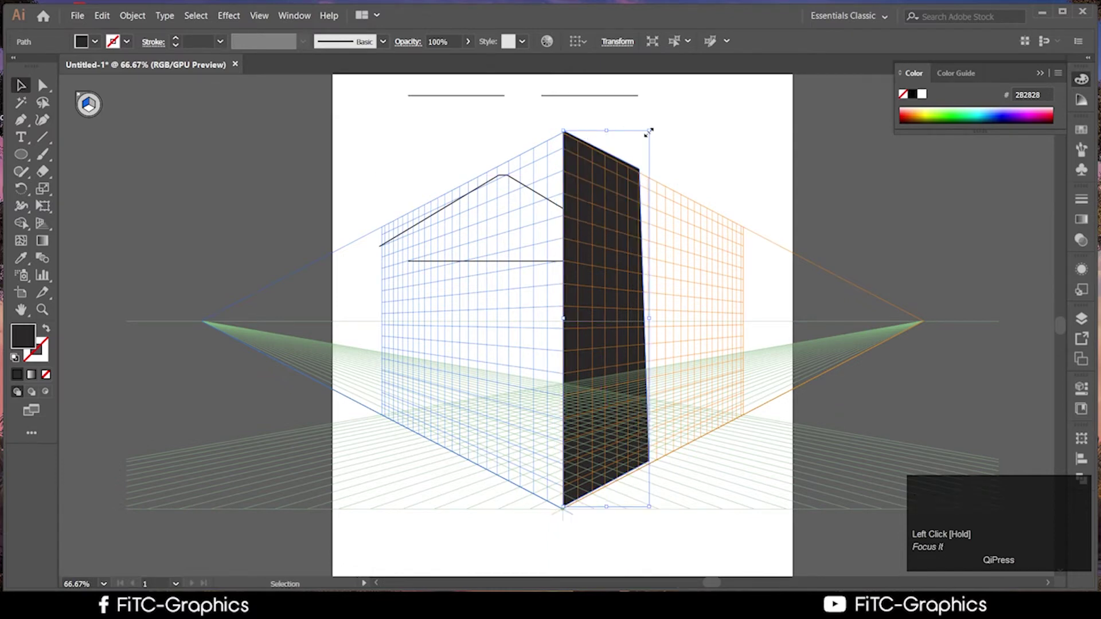
left_click_drag(647, 129, 604, 166)
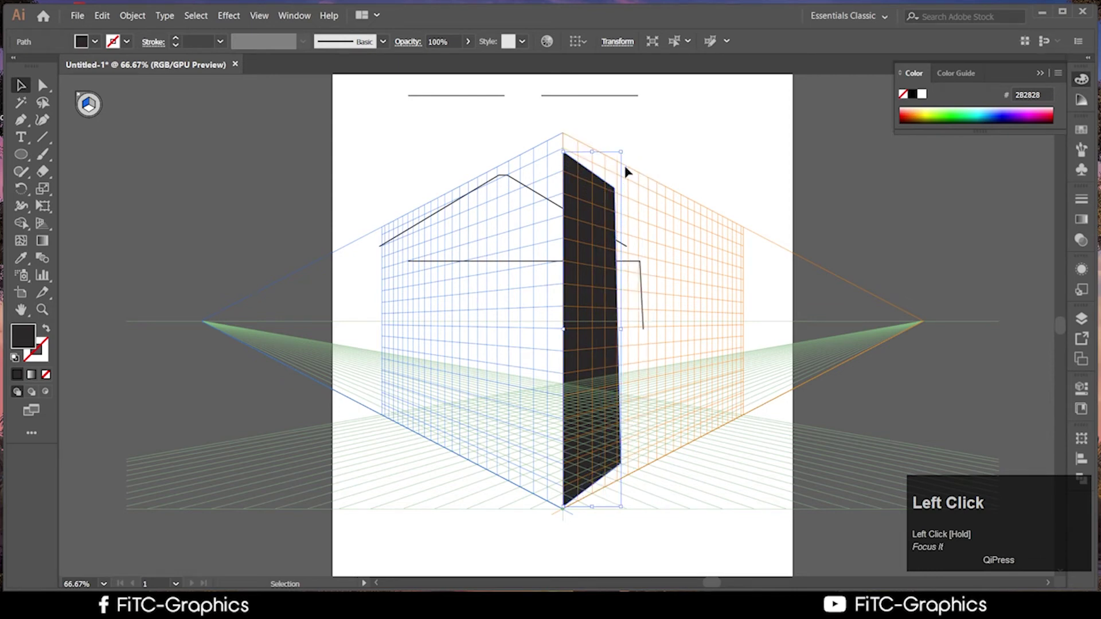
left_click_drag(623, 155, 638, 134)
left_click(492, 172)
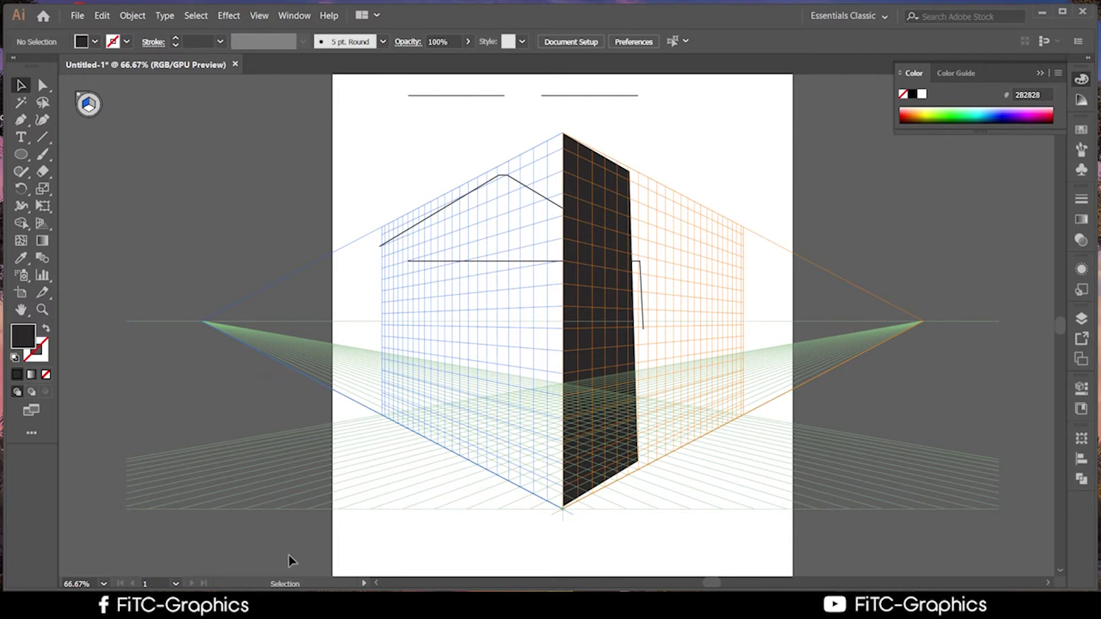
left_click(166, 607)
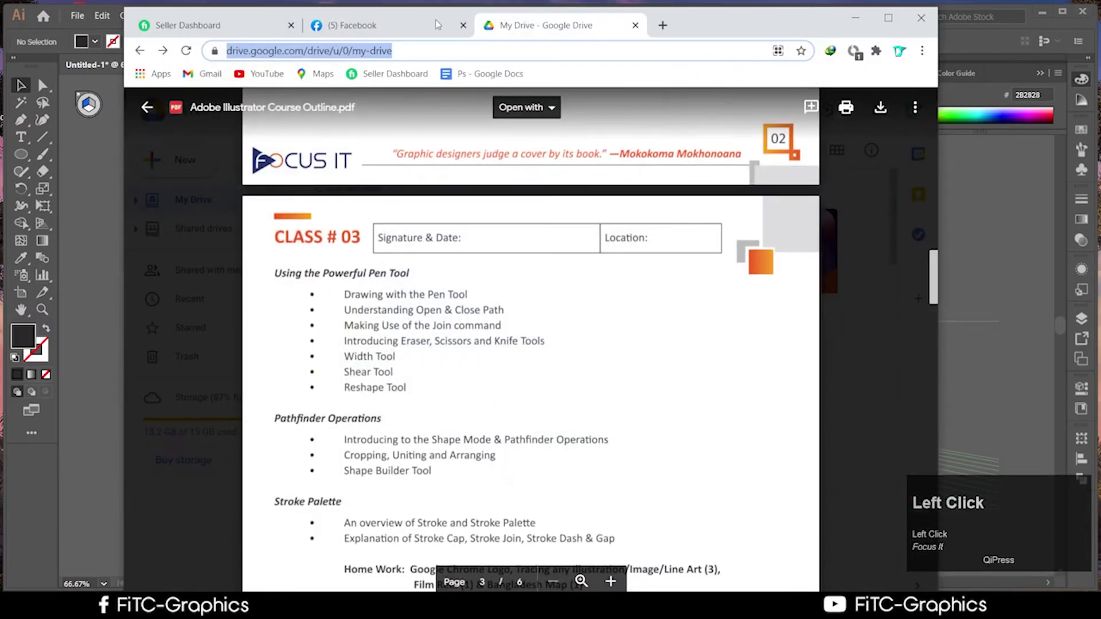
Close the PDF preview, look inside the 2nd Batch folder, then return to My Drive
left_click(147, 108)
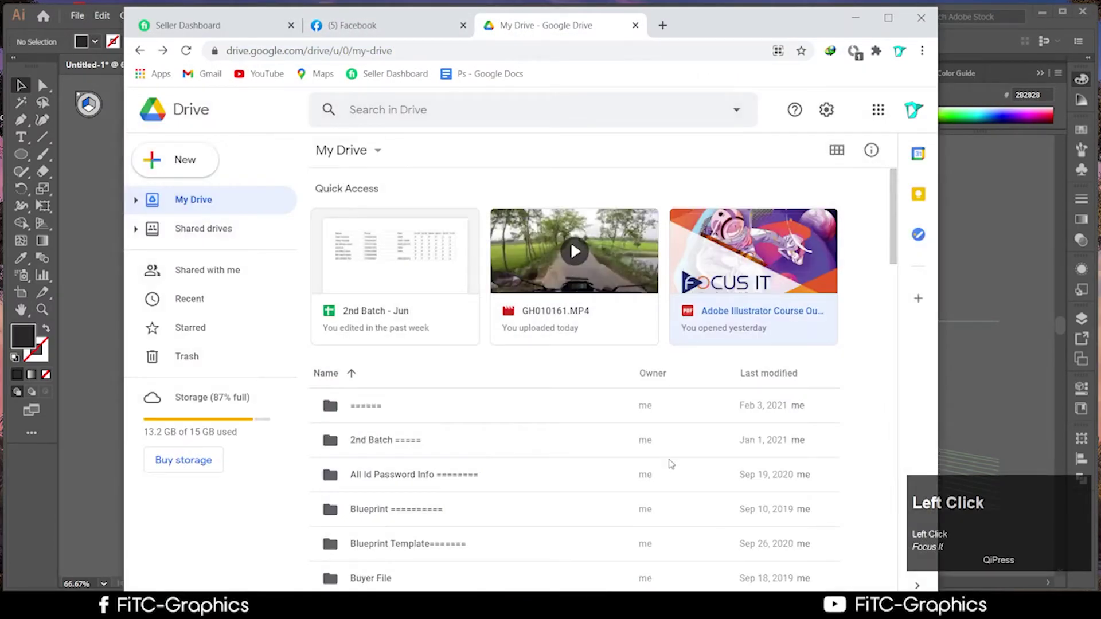
scroll(666, 458, "up", 1)
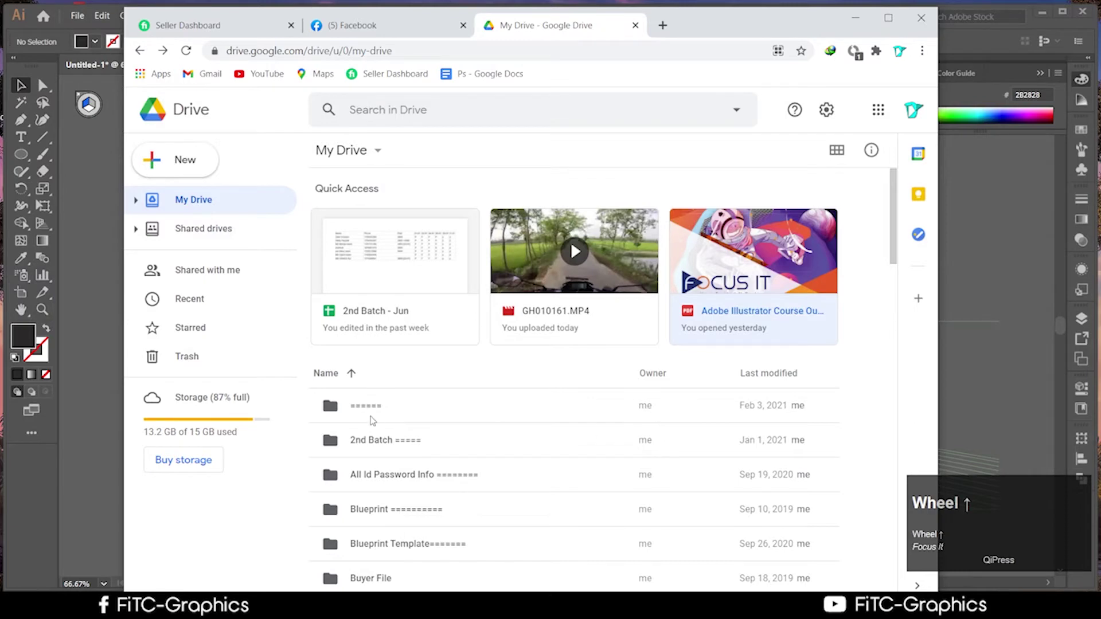
scroll(438, 442, "down", 2)
left_click(394, 305)
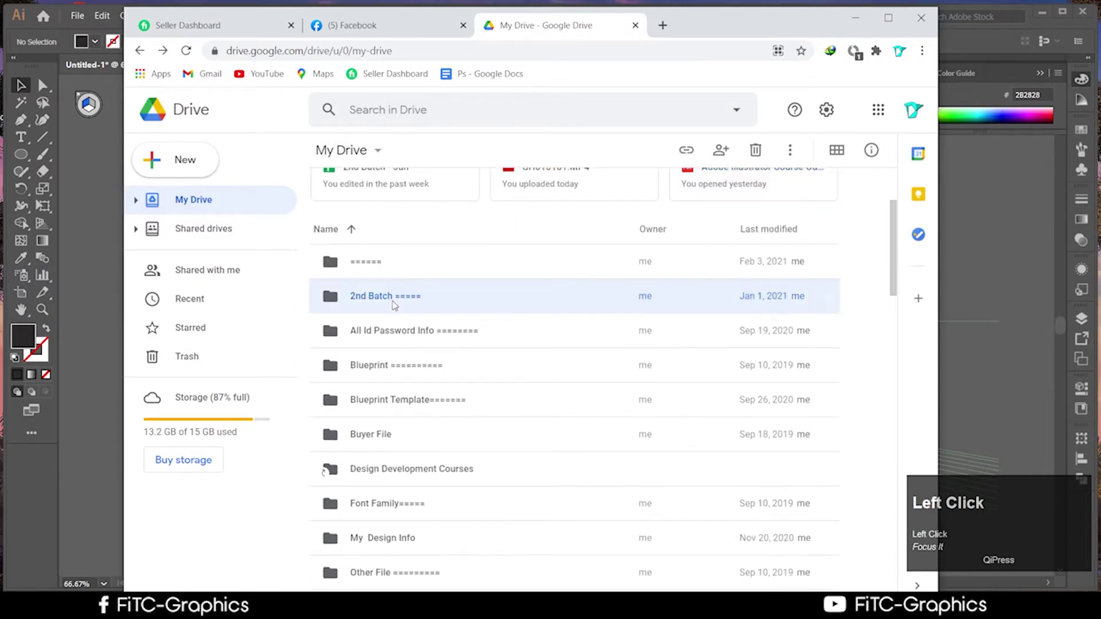
double_click(395, 305)
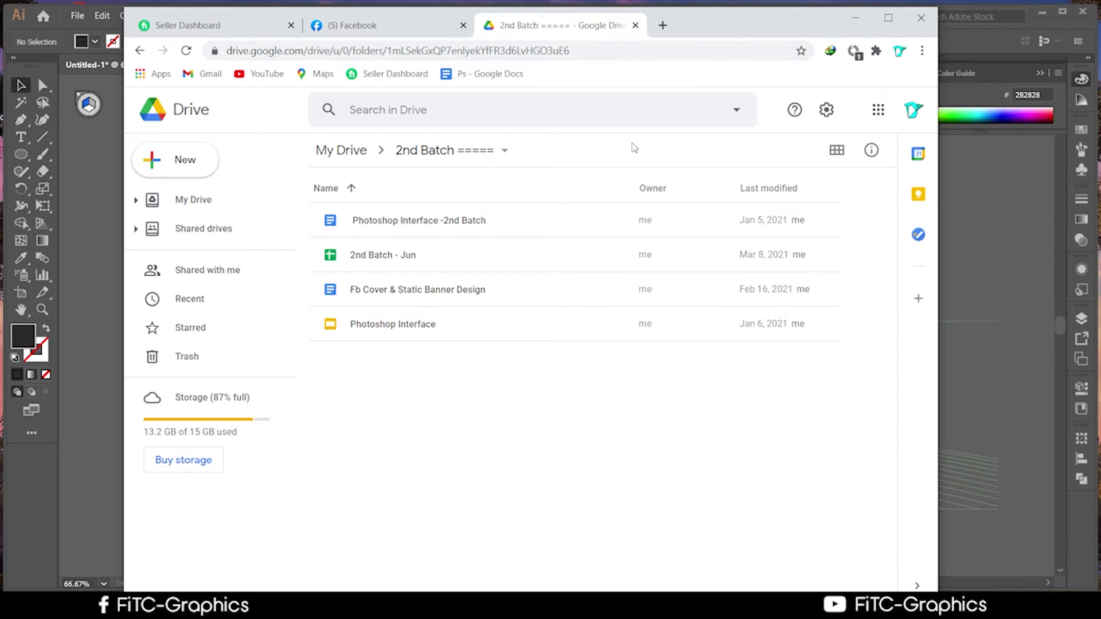
left_click(140, 50)
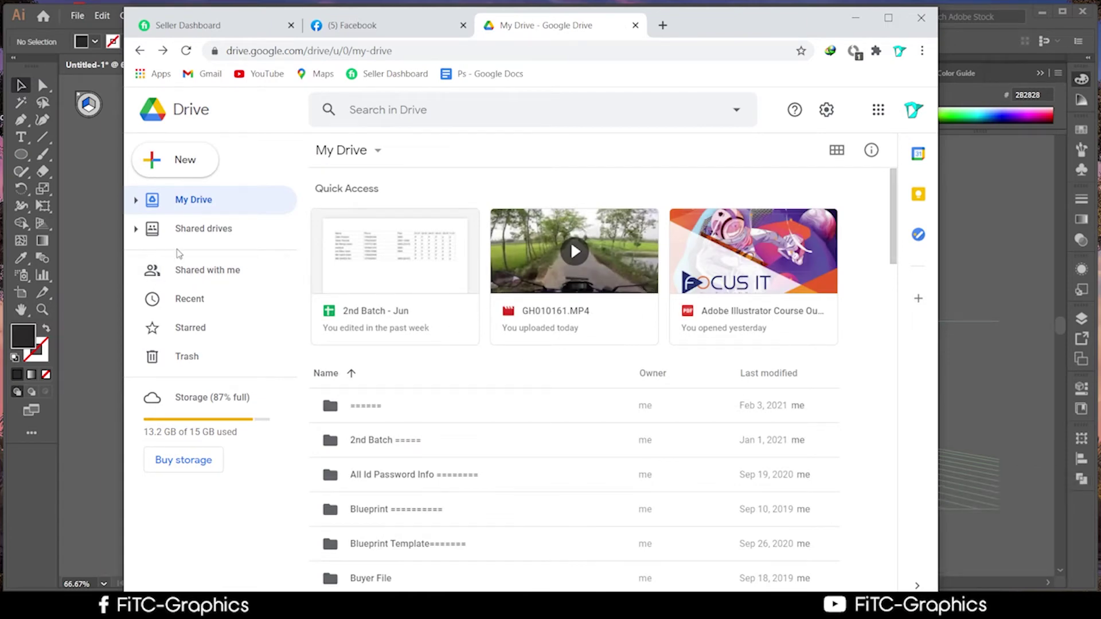
Open Shared drives > BDSHOP- Unlimited Storage > Focus It > My Billding Plan
left_click(198, 232)
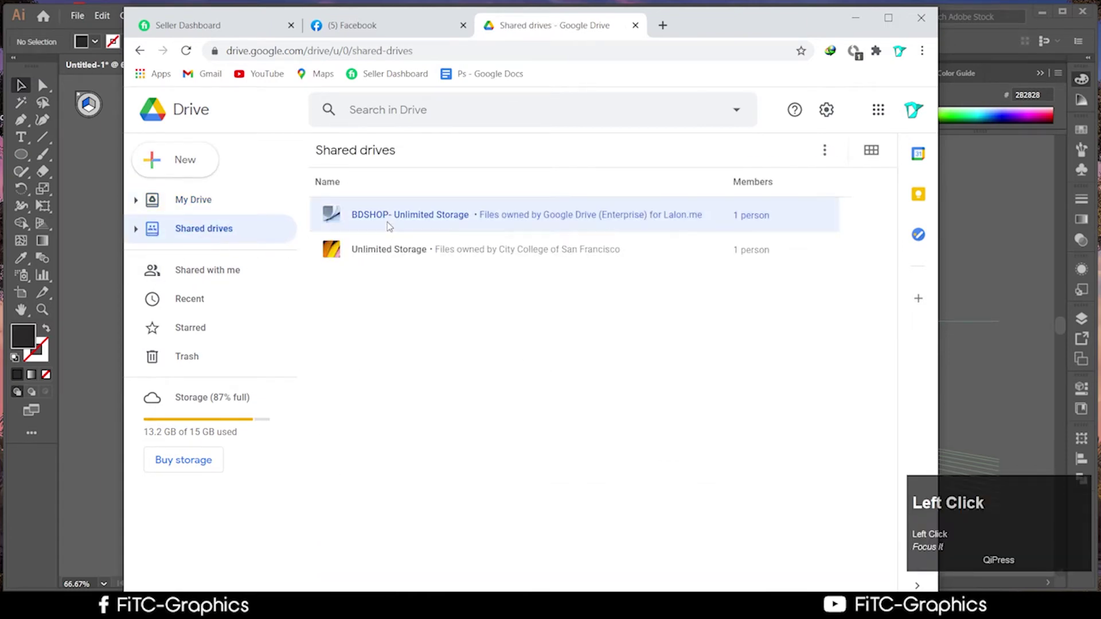
double_click(385, 224)
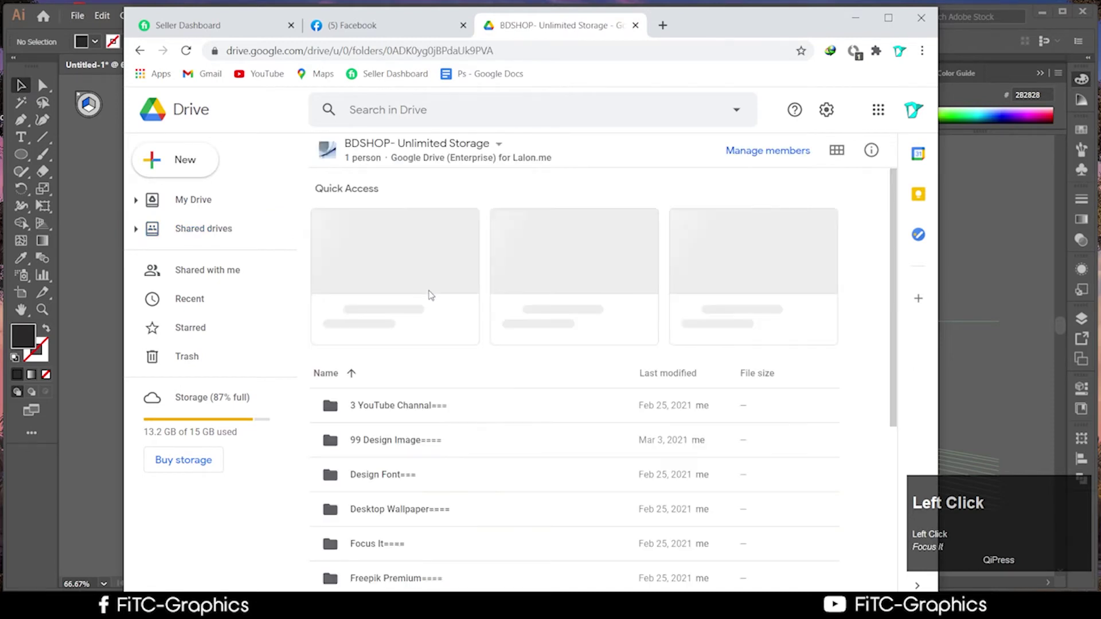
scroll(476, 336, "down", 3)
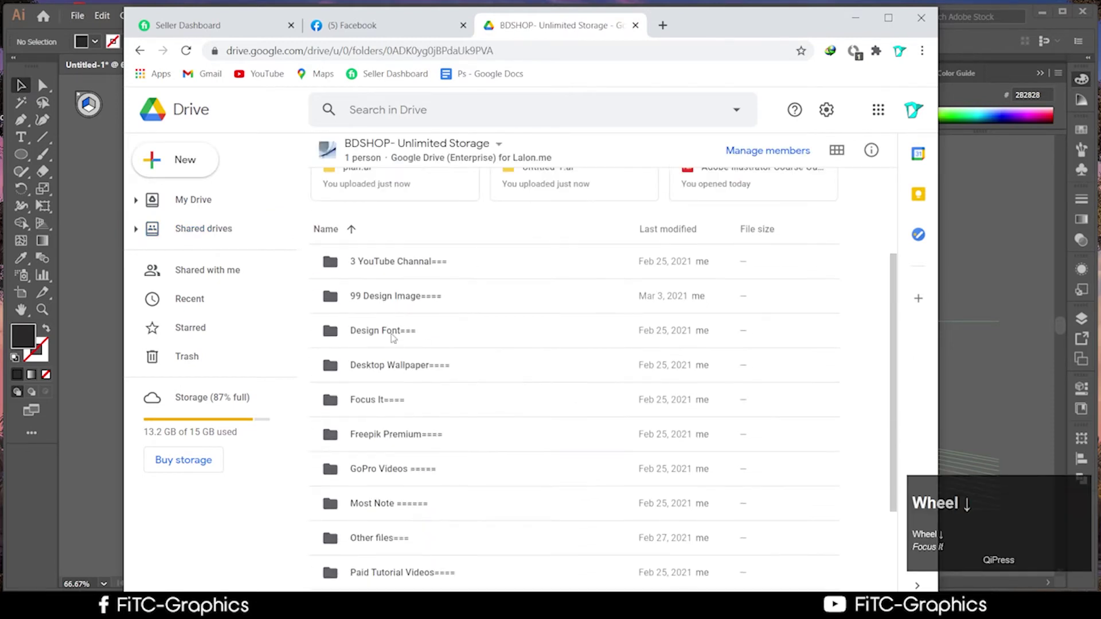
scroll(393, 337, "down", 2)
double_click(401, 325)
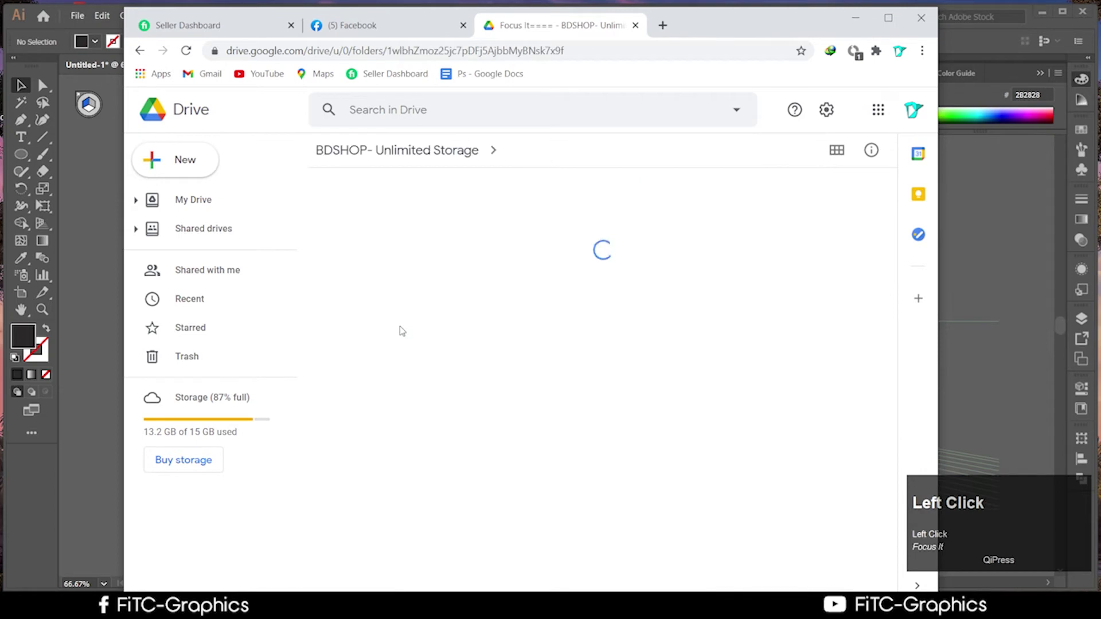
double_click(400, 325)
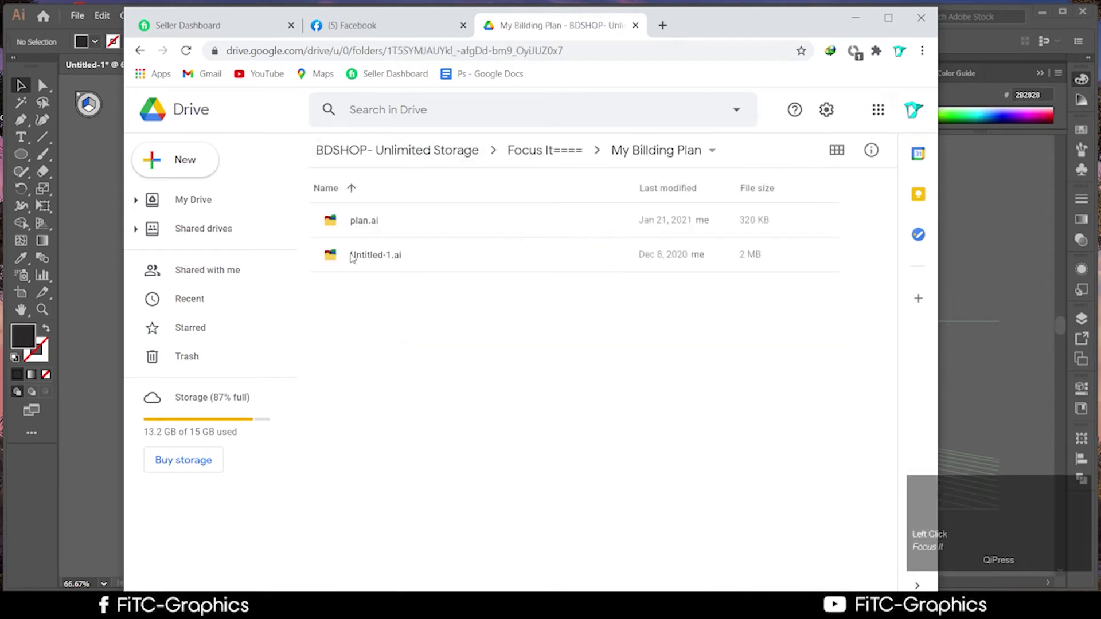
Preview and download plan.ai
double_click(362, 221)
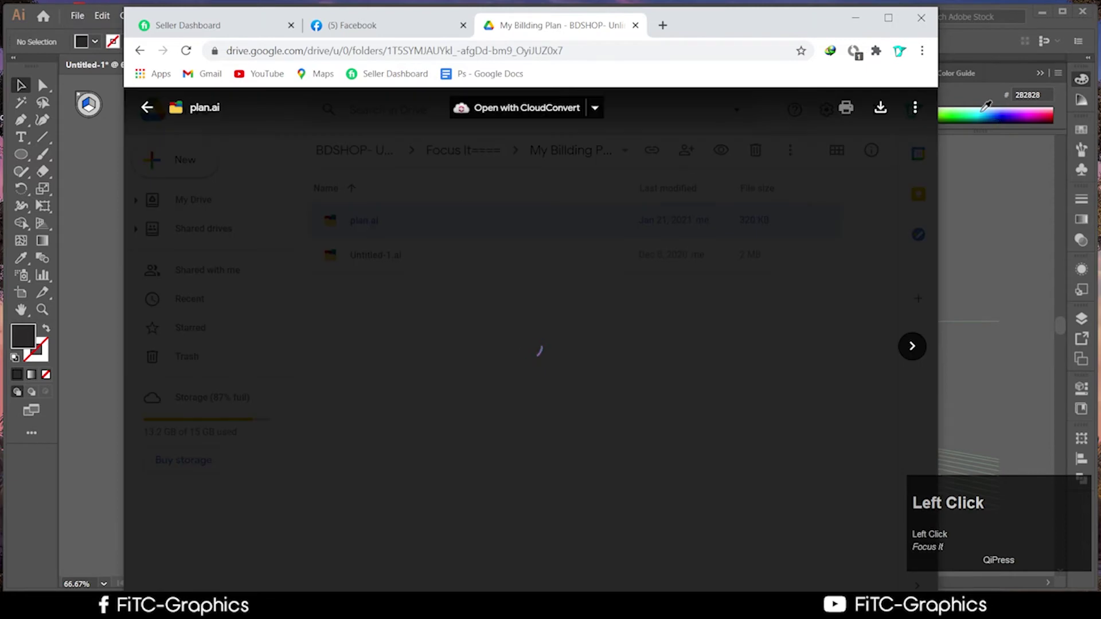
left_click(881, 115)
scroll(311, 233, "up", 1)
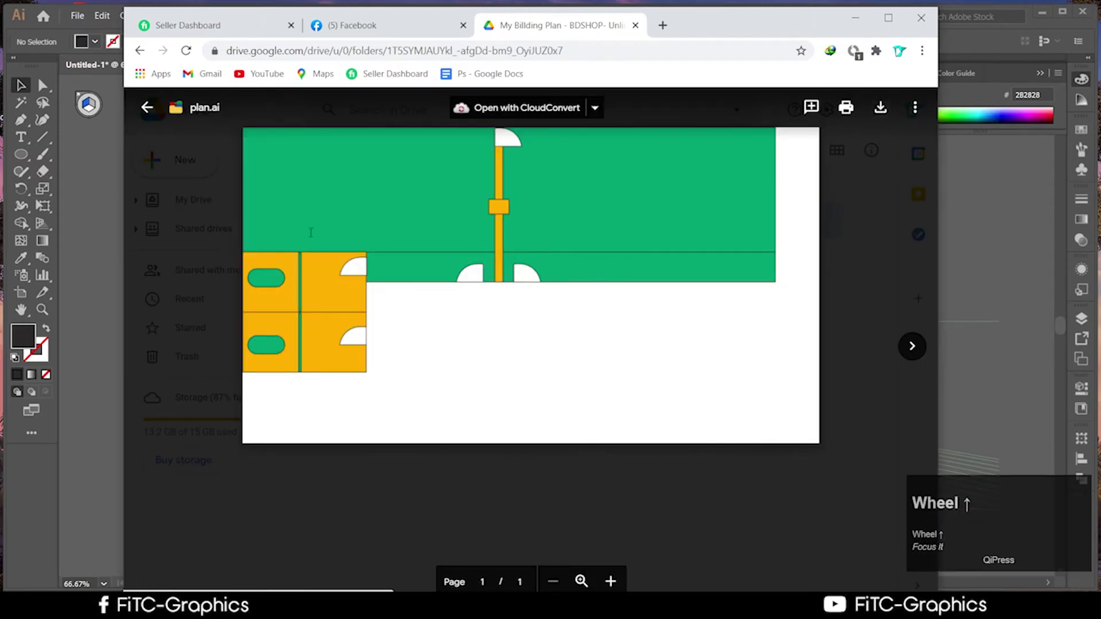
left_click(147, 108)
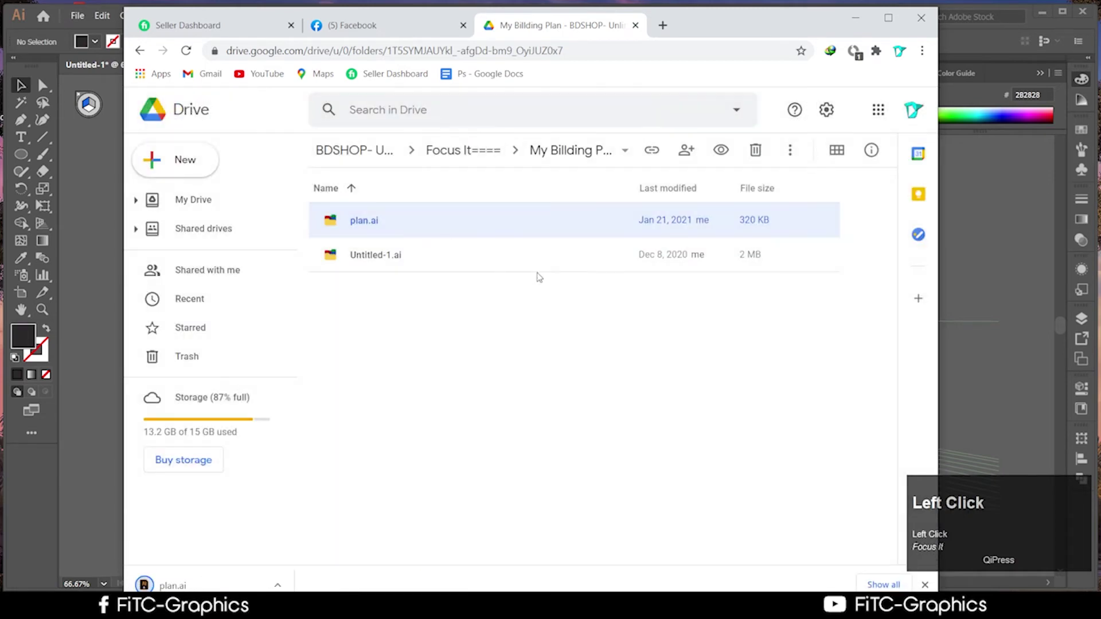
Preview Untitled-1.ai and download it (1,588 KB)
double_click(395, 261)
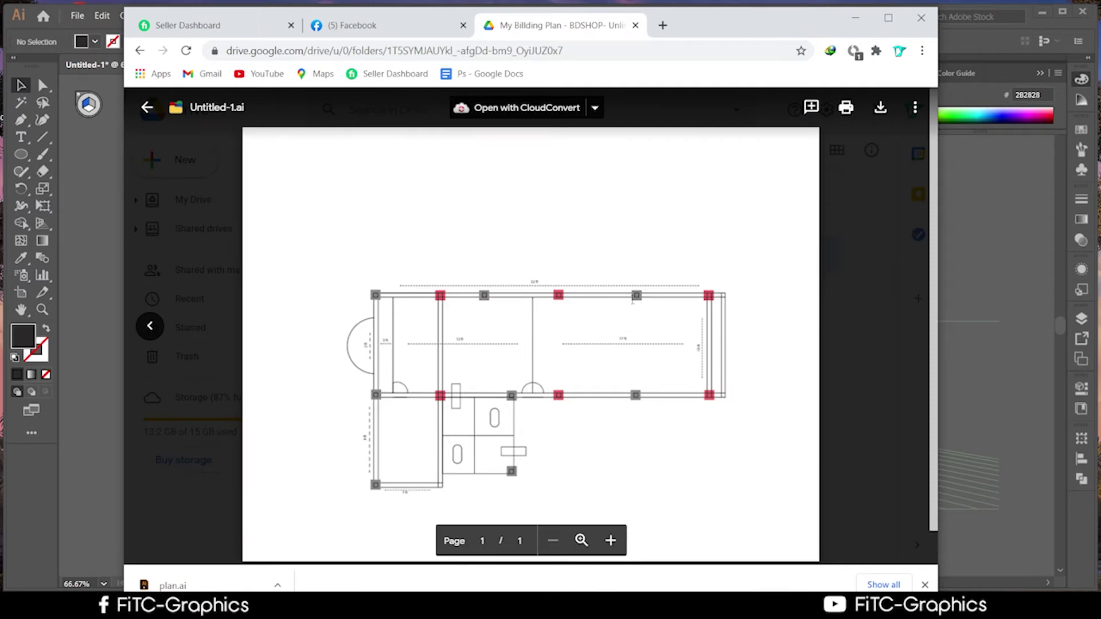
left_click(888, 18)
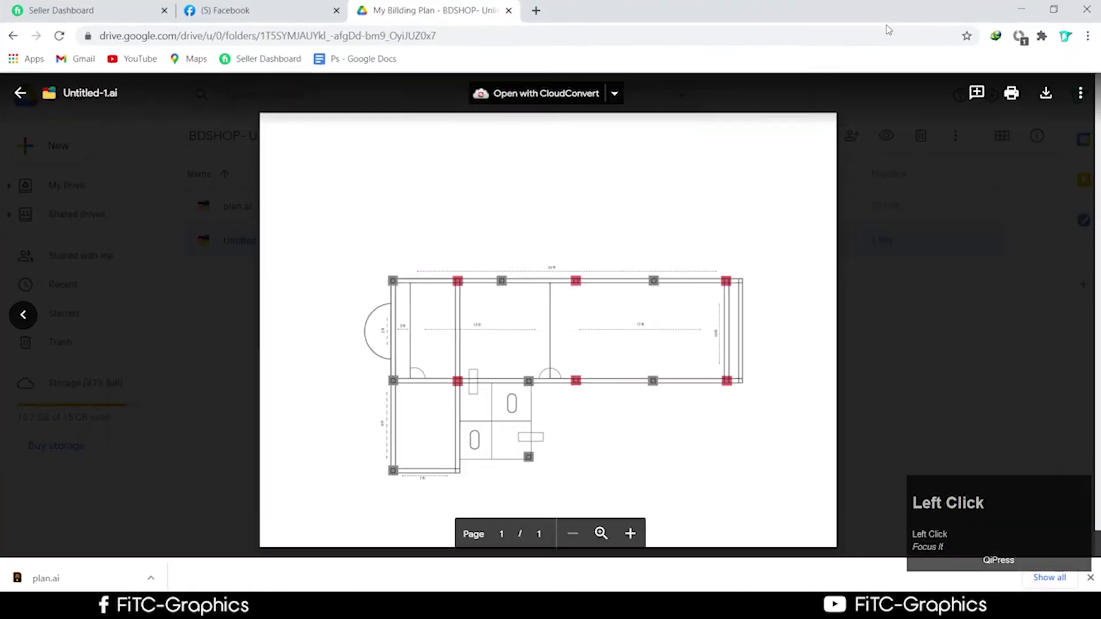
left_click(1014, 7)
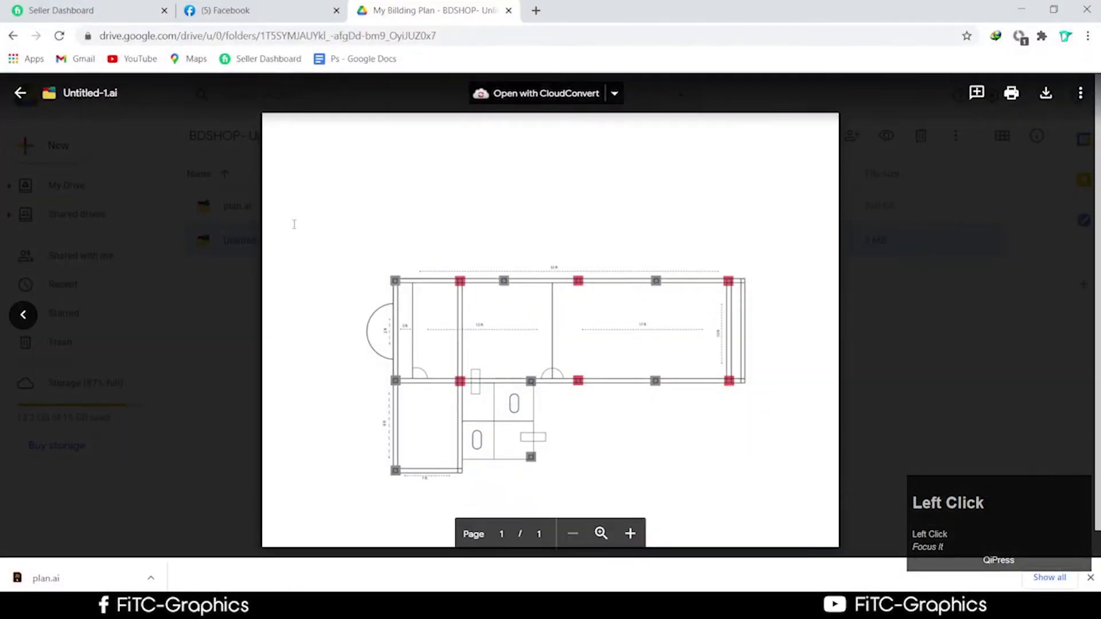
left_click(20, 92)
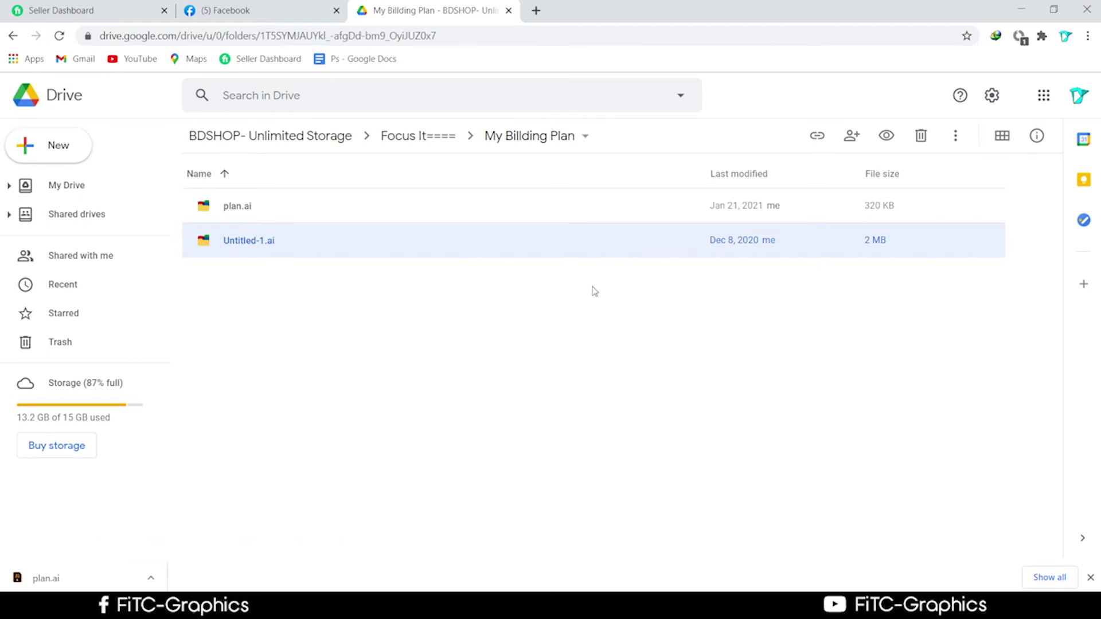
double_click(692, 233)
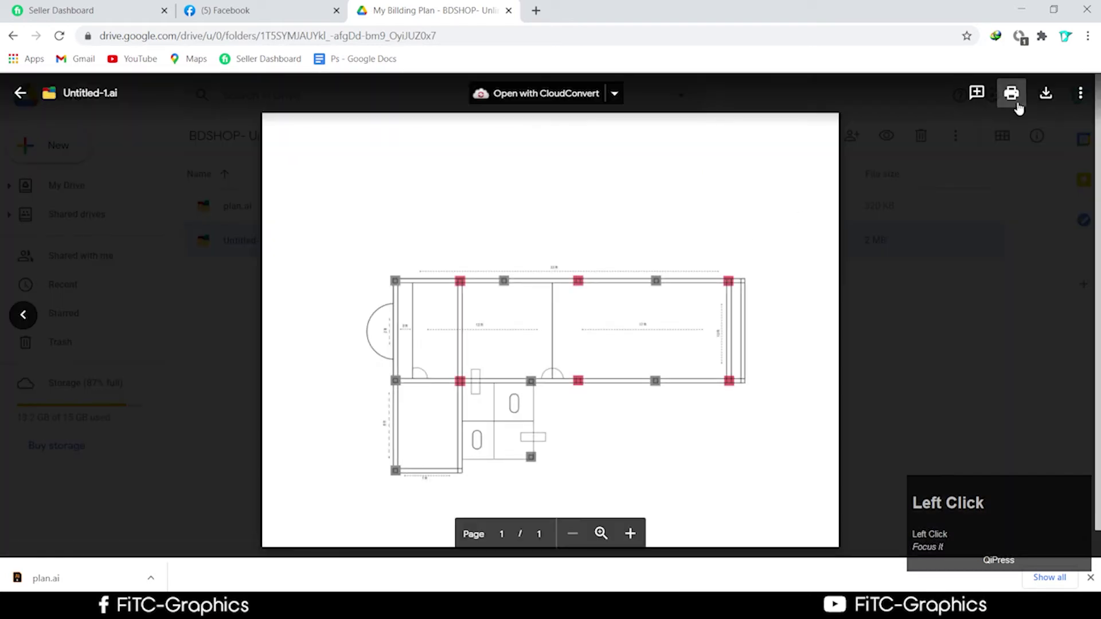
left_click(1045, 95)
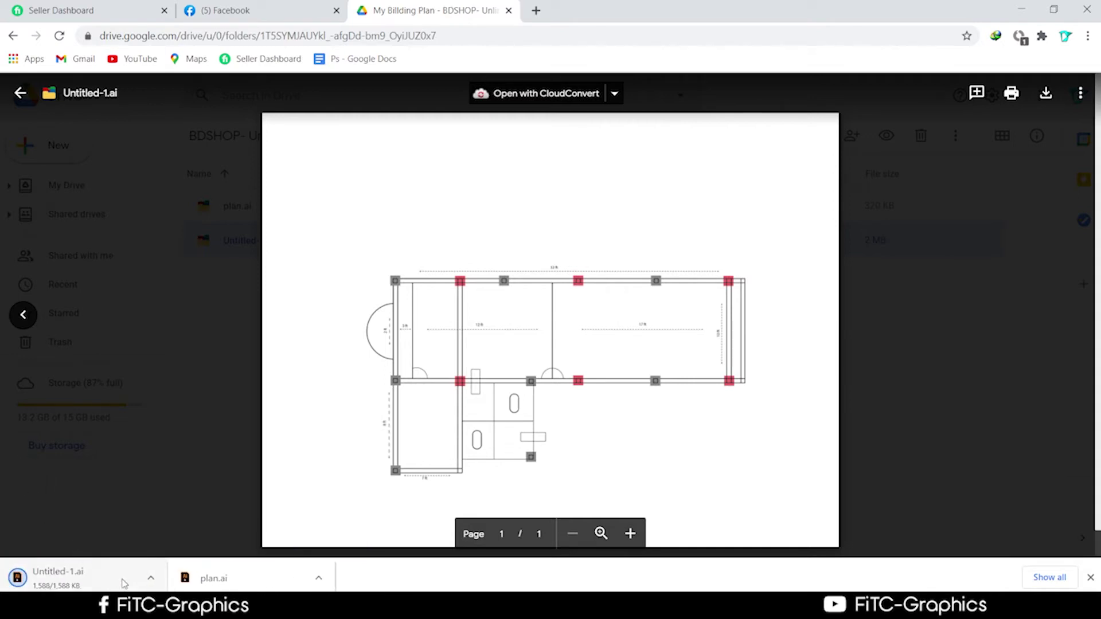
Show the downloaded Untitled-1.ai in its folder and drag it into Illustrator to open it
right_click(111, 589)
left_click(166, 549)
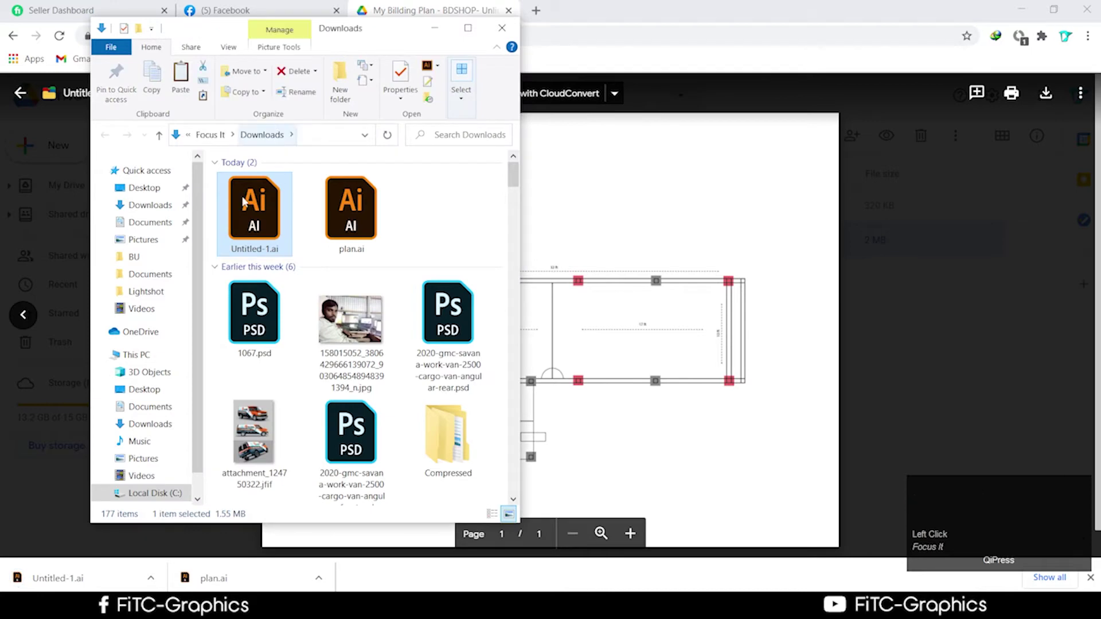
left_click_drag(252, 227, 790, 52)
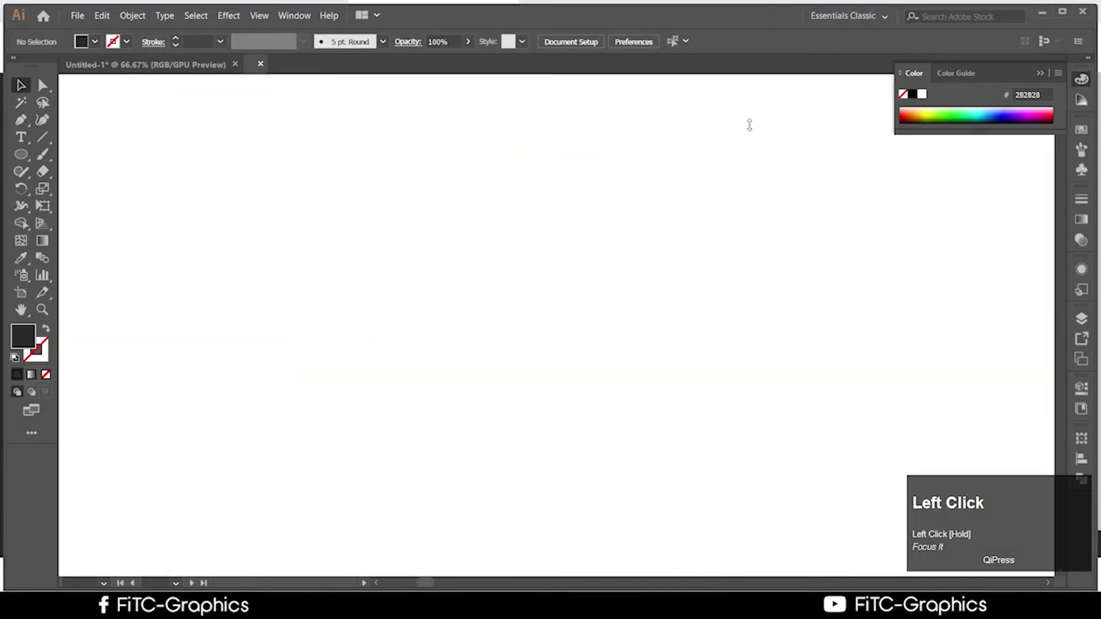
scroll(666, 354, "up", 1)
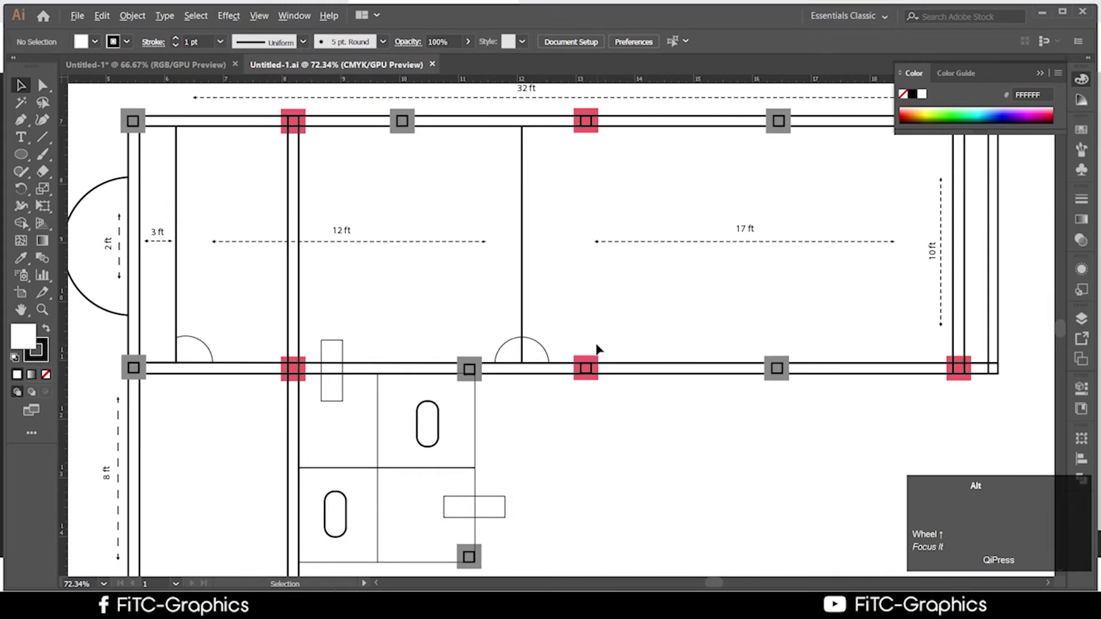
scroll(598, 349, "down", 2)
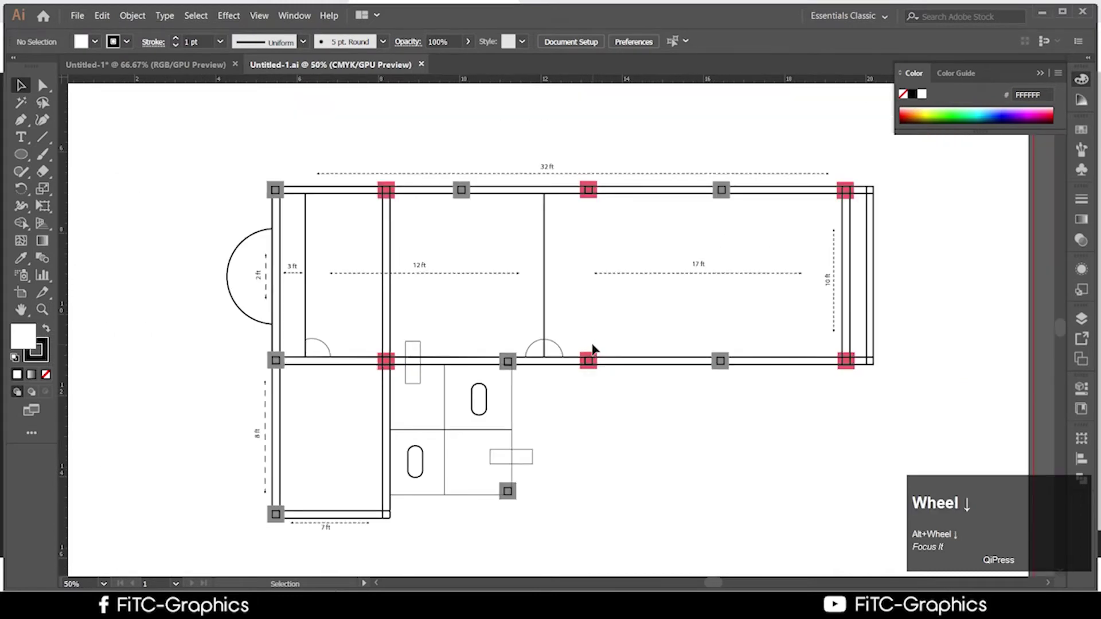
scroll(593, 345, "up", 2)
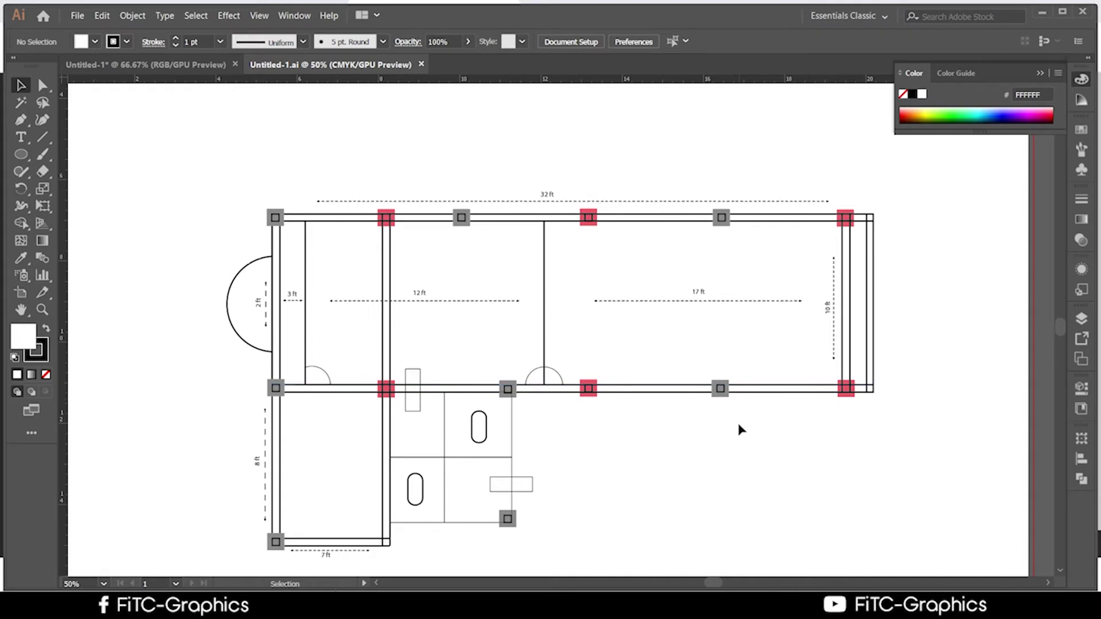
Inspect the floor plan, select and deselect the top-right red column, then return to the perspective drawing
left_click(715, 422)
left_click(837, 227)
left_click(565, 442)
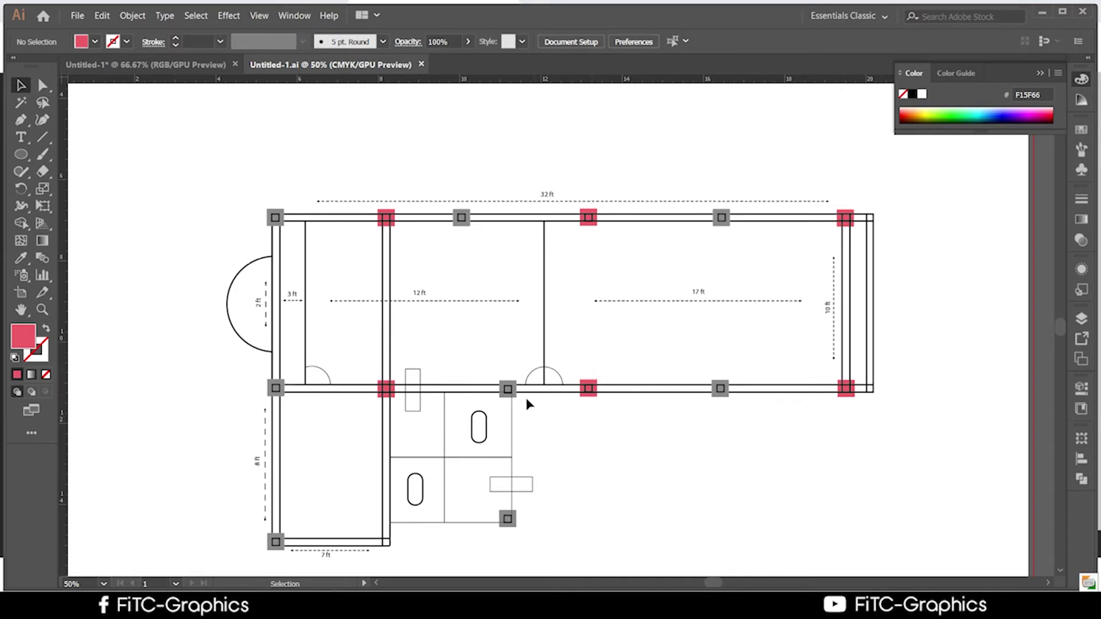
left_click(316, 462)
left_click(595, 498)
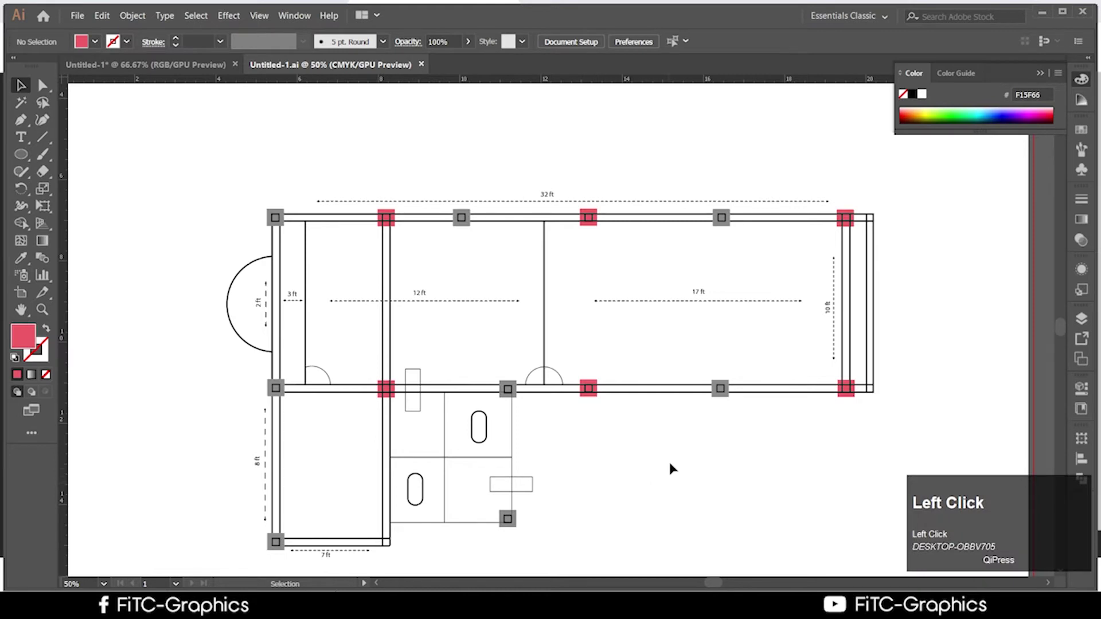
scroll(688, 447, "up", 1)
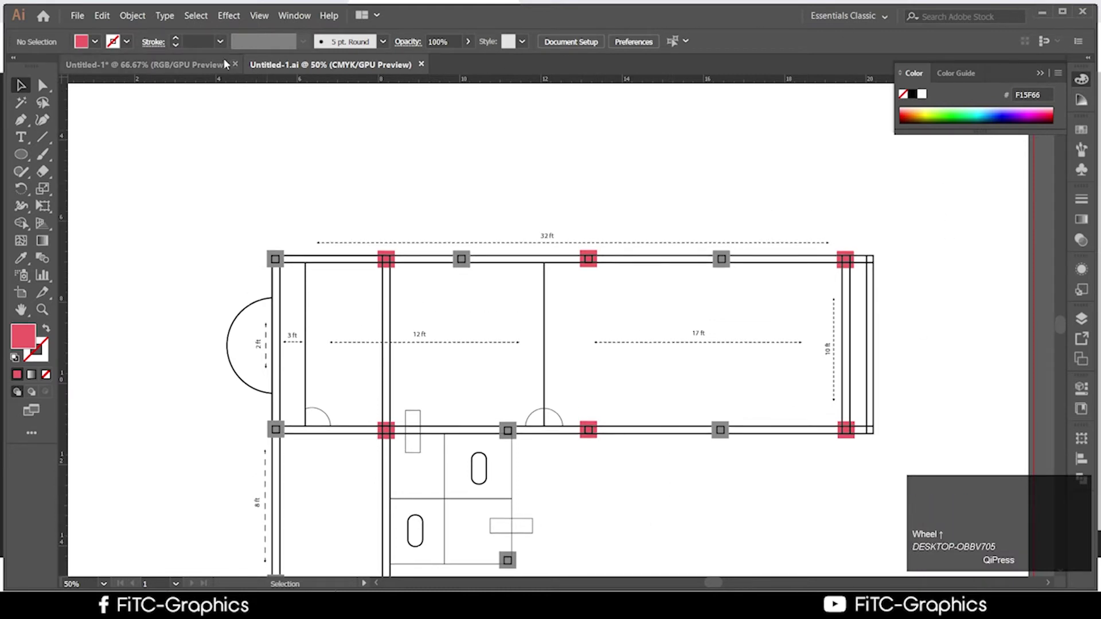
left_click(146, 65)
Set no active perspective plane and hide the perspective grid
scroll(757, 258, "up", 1)
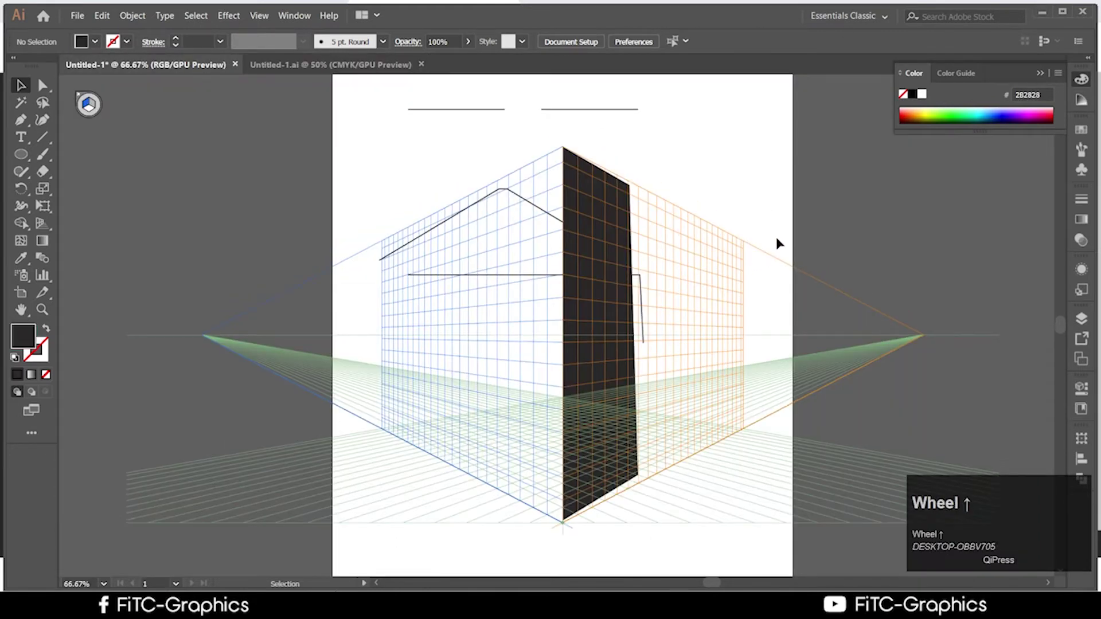
scroll(800, 169, "up", 1)
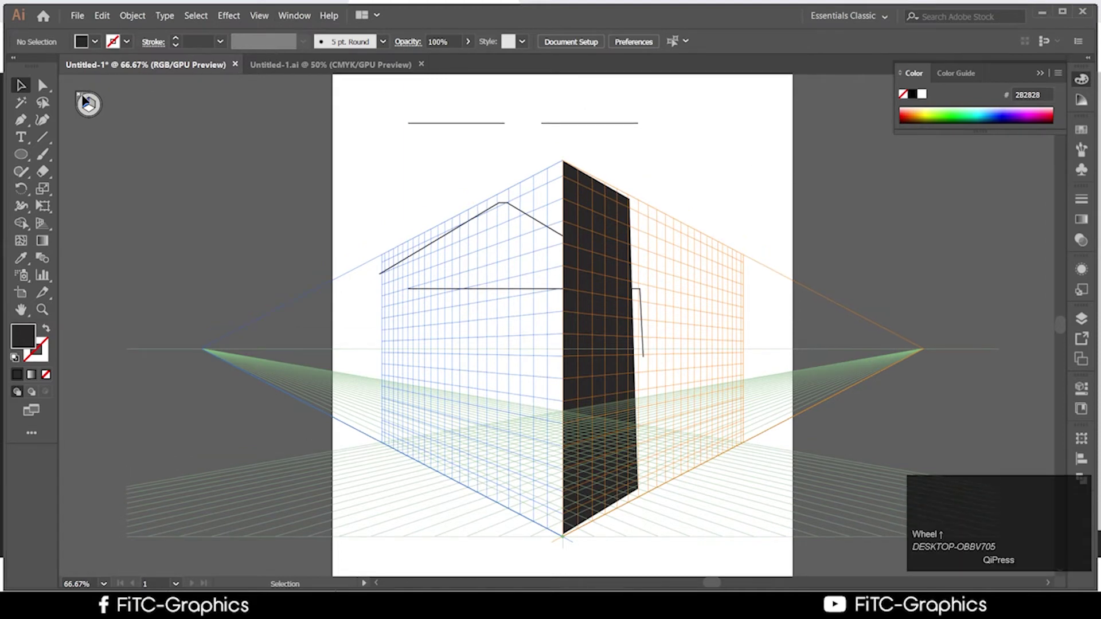
left_click(85, 100)
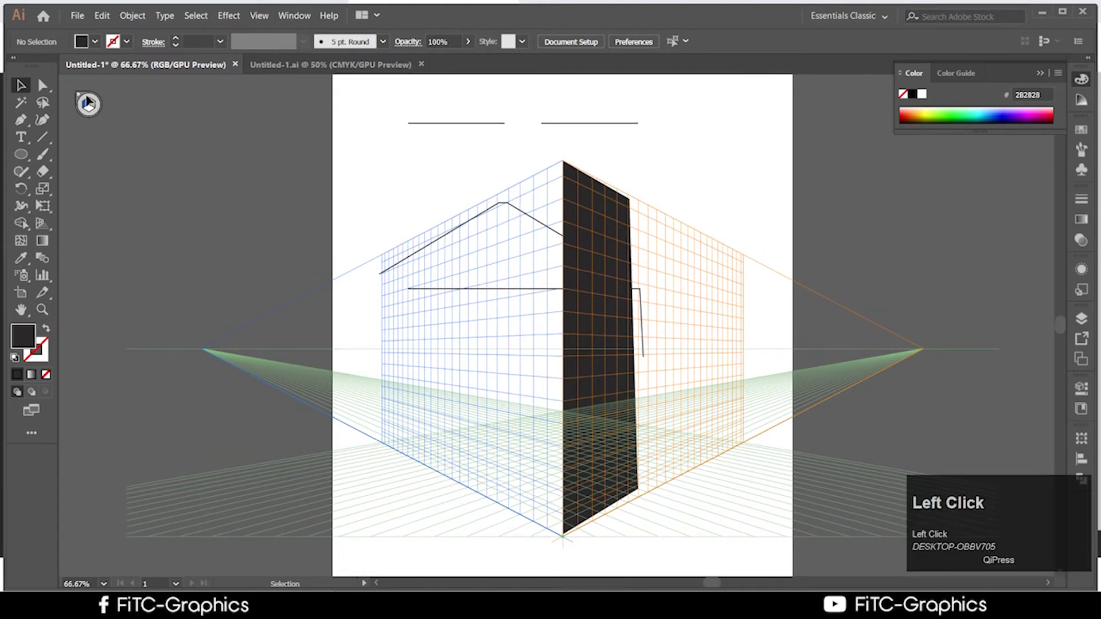
left_click(81, 99)
left_click(43, 226)
left_click(83, 106)
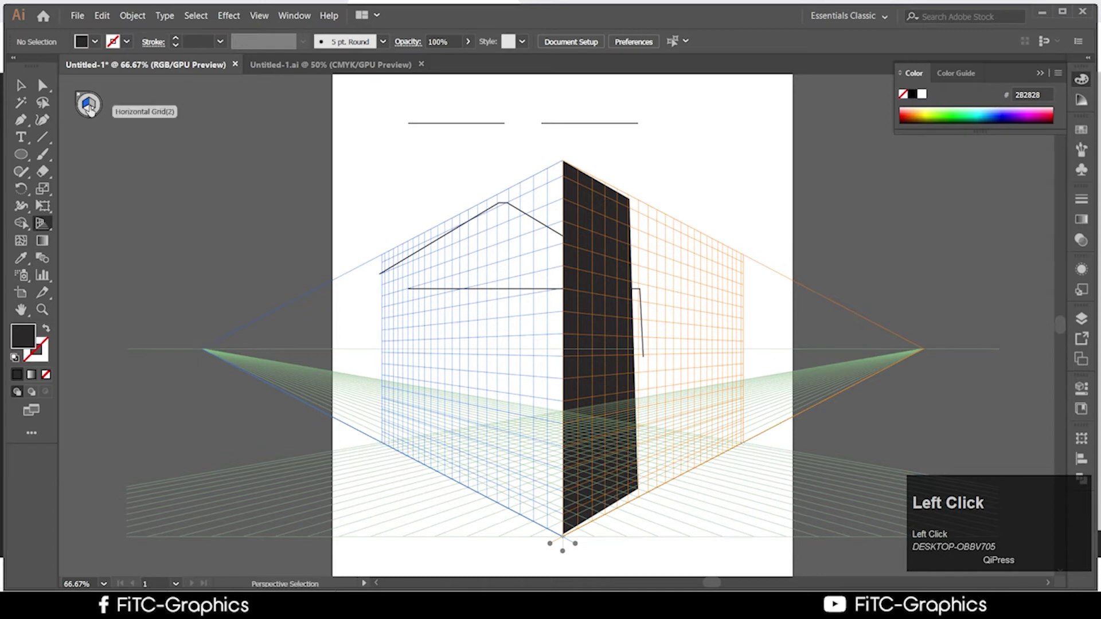
left_click(85, 113)
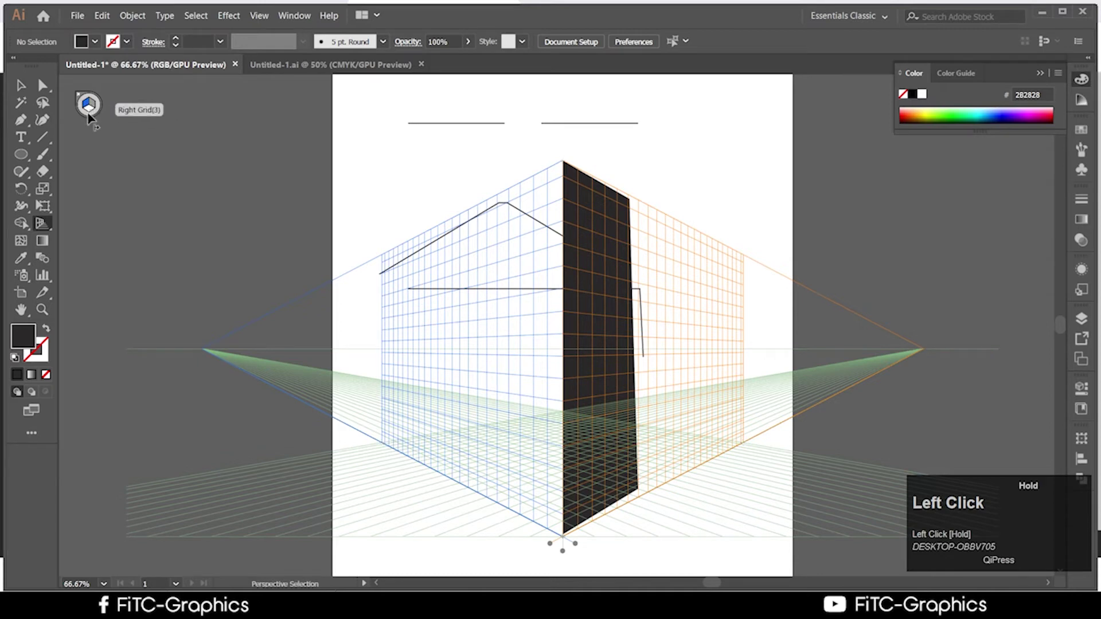
scroll(84, 117, "up", 1)
left_click(86, 115)
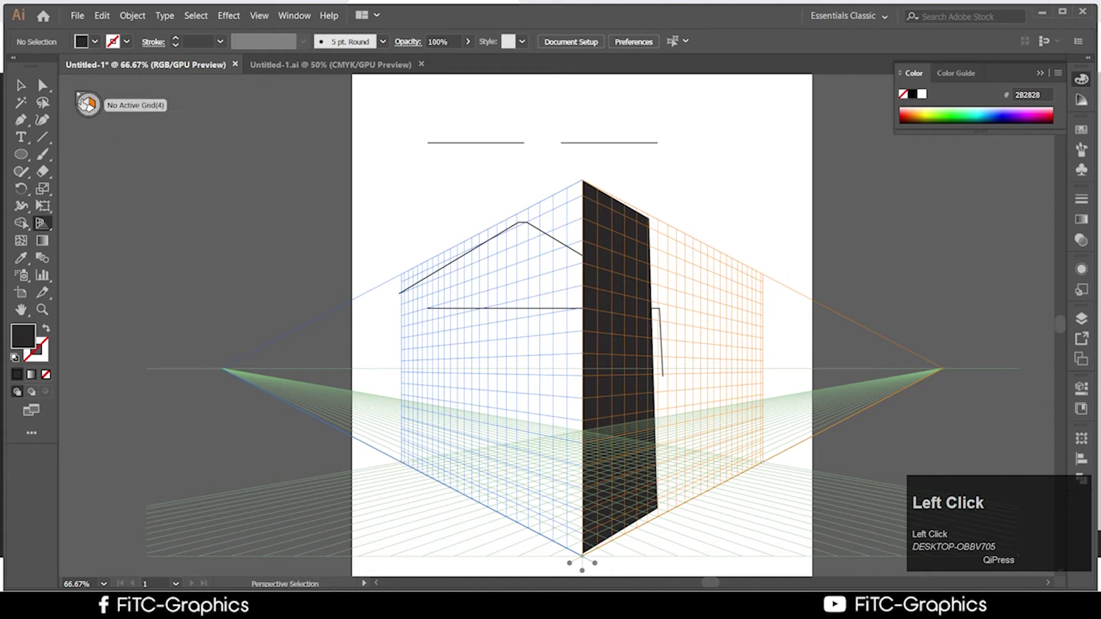
left_click(78, 94)
Close the Untitled-1.ai floor plan document
scroll(460, 201, "up", 1)
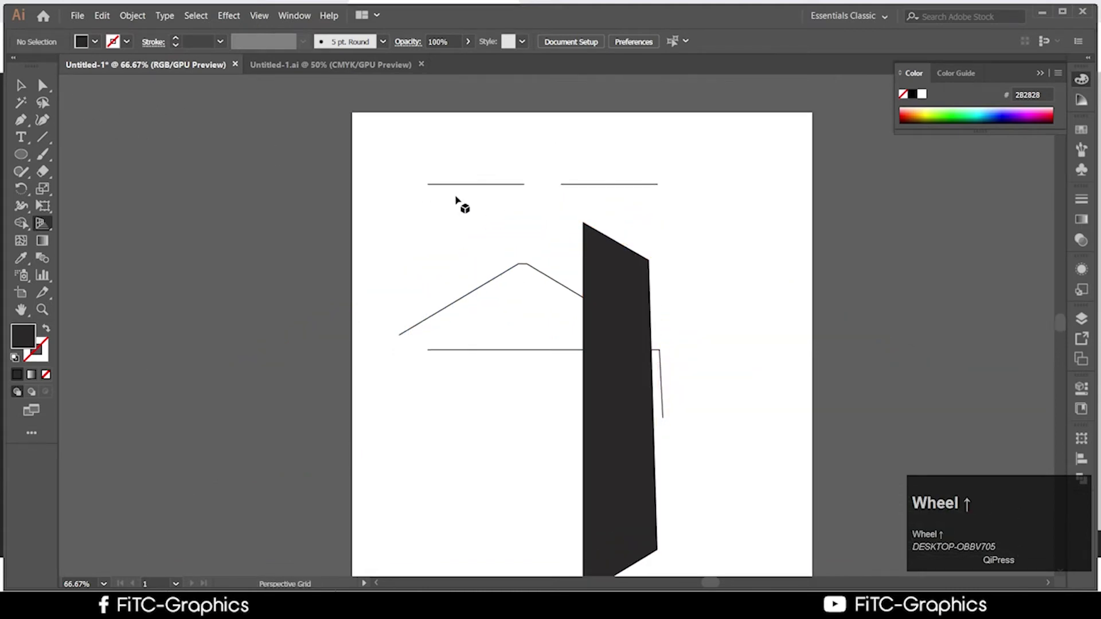
scroll(644, 332, "down", 2)
scroll(659, 356, "up", 1)
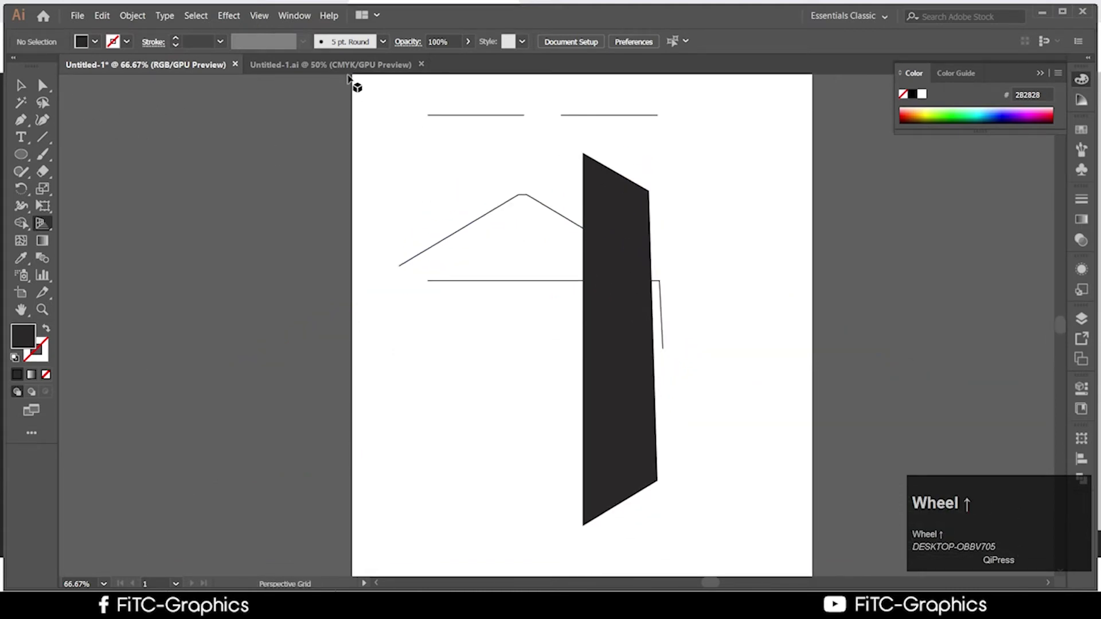
left_click(374, 66)
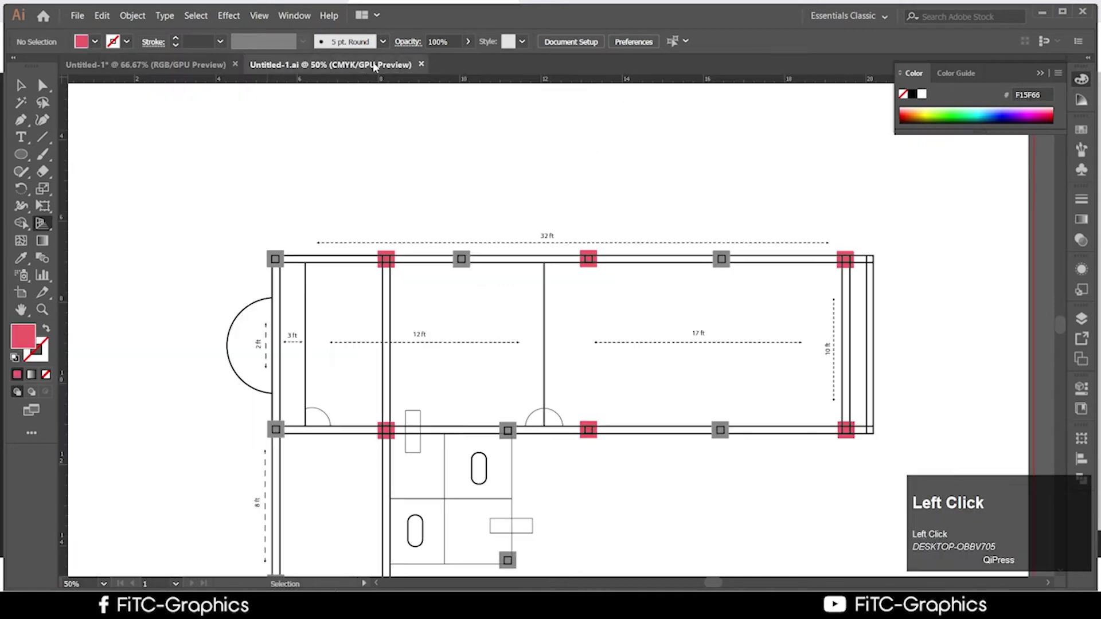
left_click(422, 64)
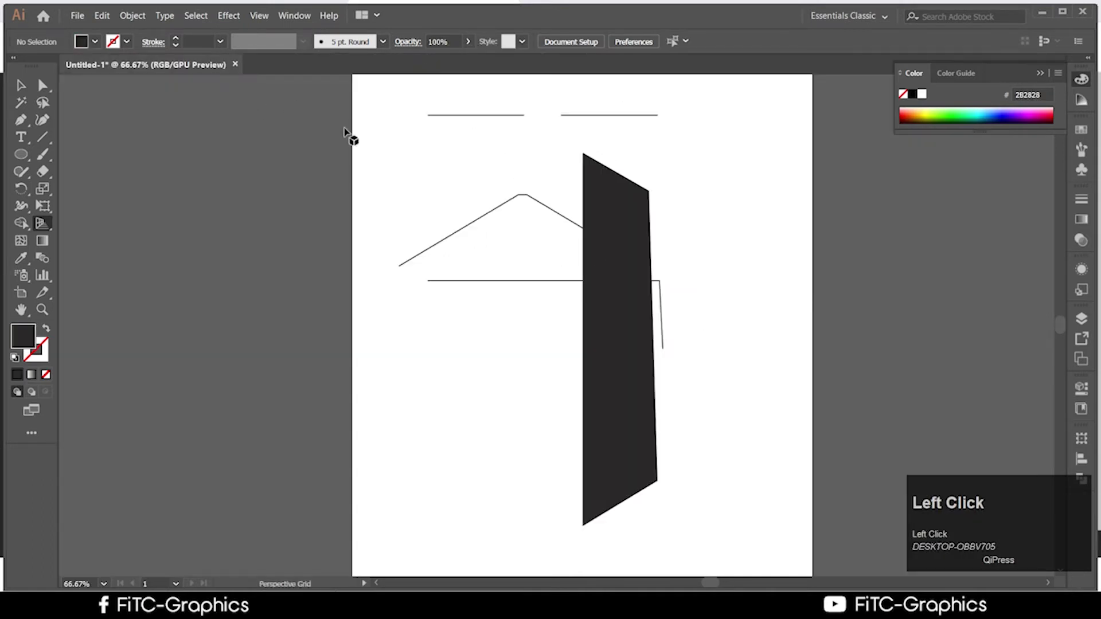
Marquee-select all artwork on the artboard and delete it
left_click(22, 86)
left_click_drag(344, 84, 849, 580)
key("Delete")
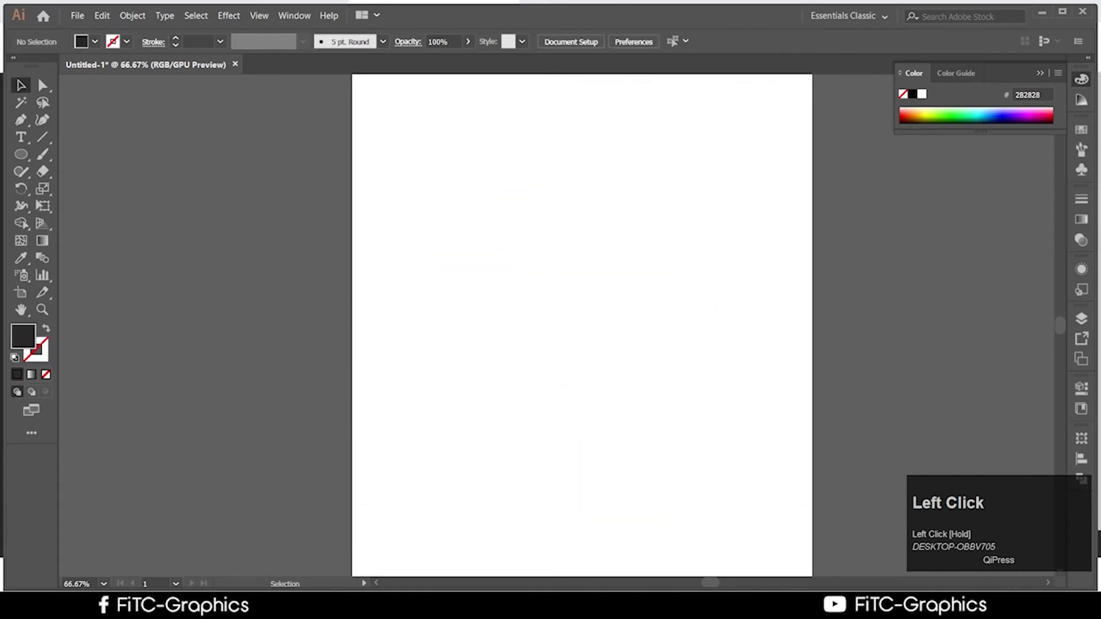
left_click(225, 605)
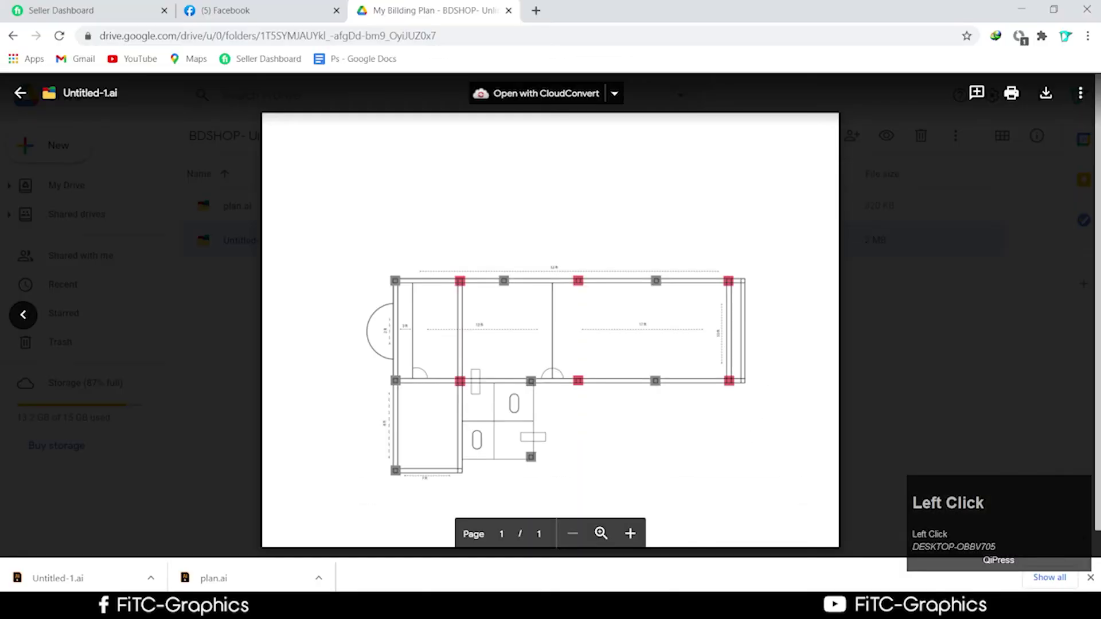
left_click(17, 96)
scroll(11, 80, "up", 1)
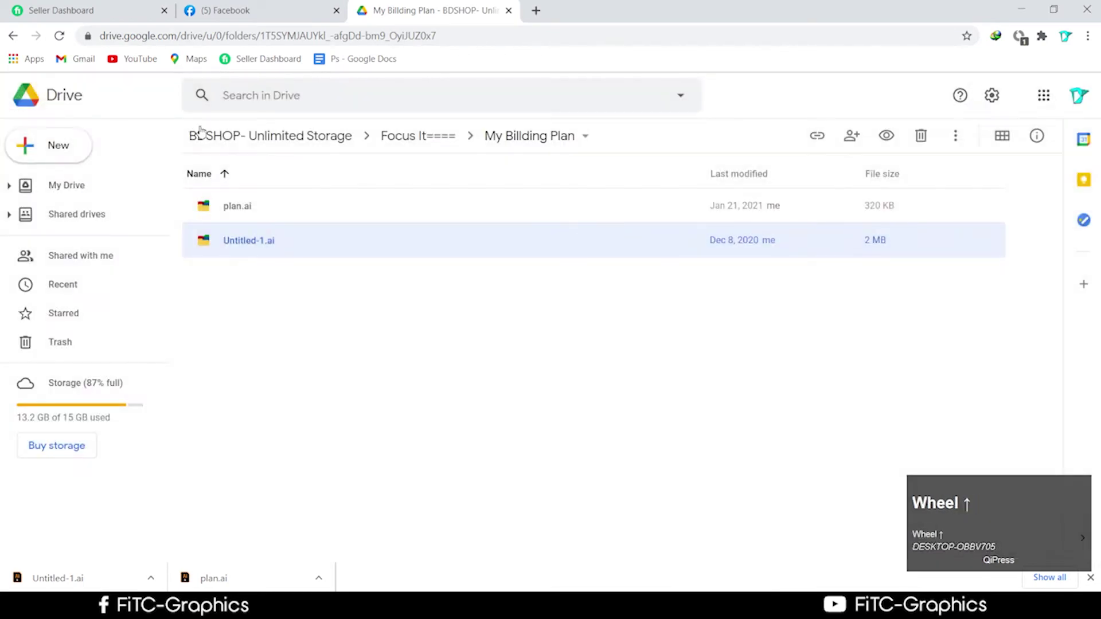
left_click(13, 36)
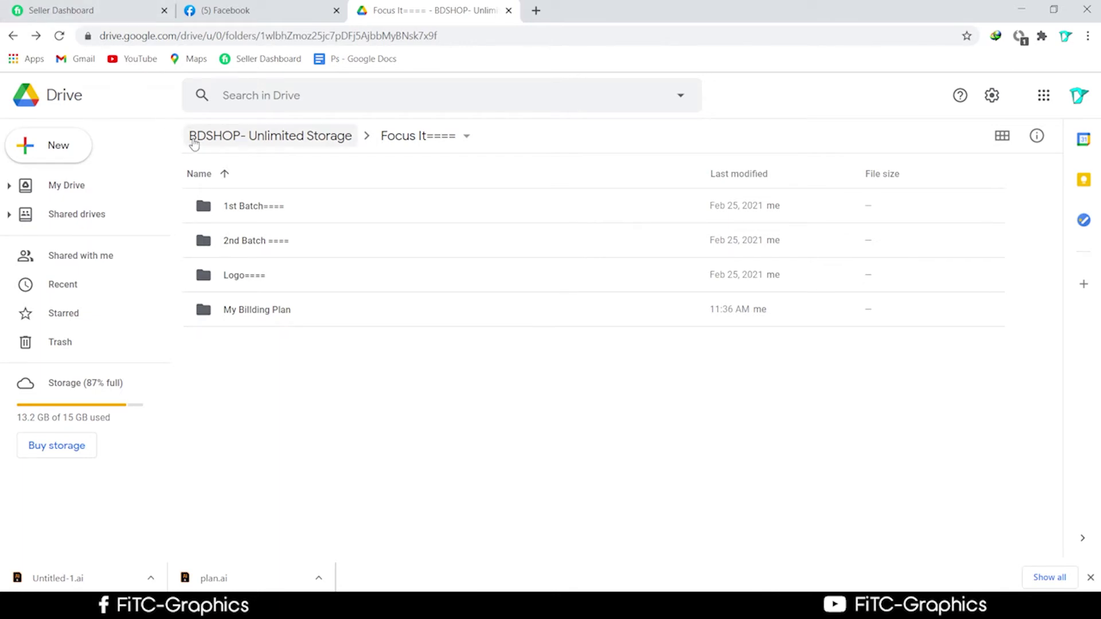
left_click(12, 36)
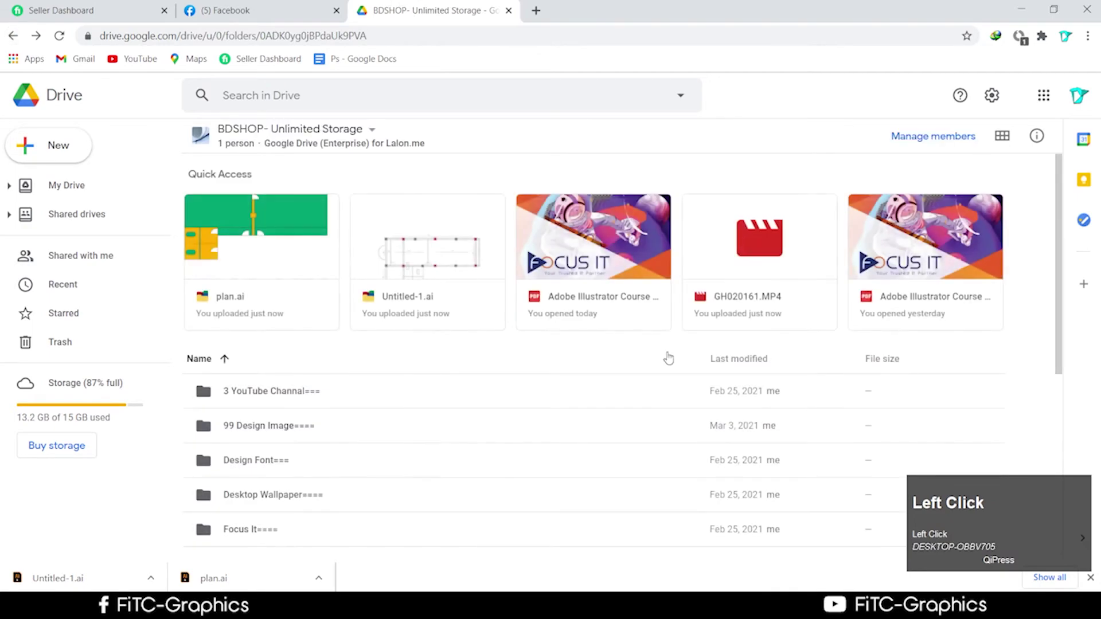
double_click(627, 285)
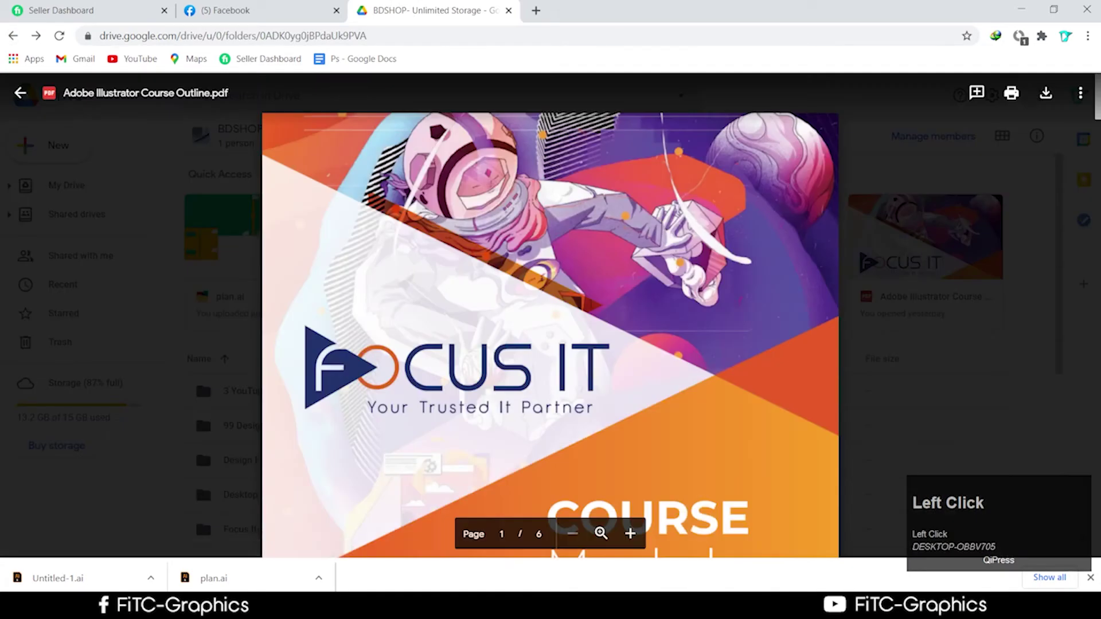
scroll(536, 392, "down", 3)
scroll(536, 391, "down", 10)
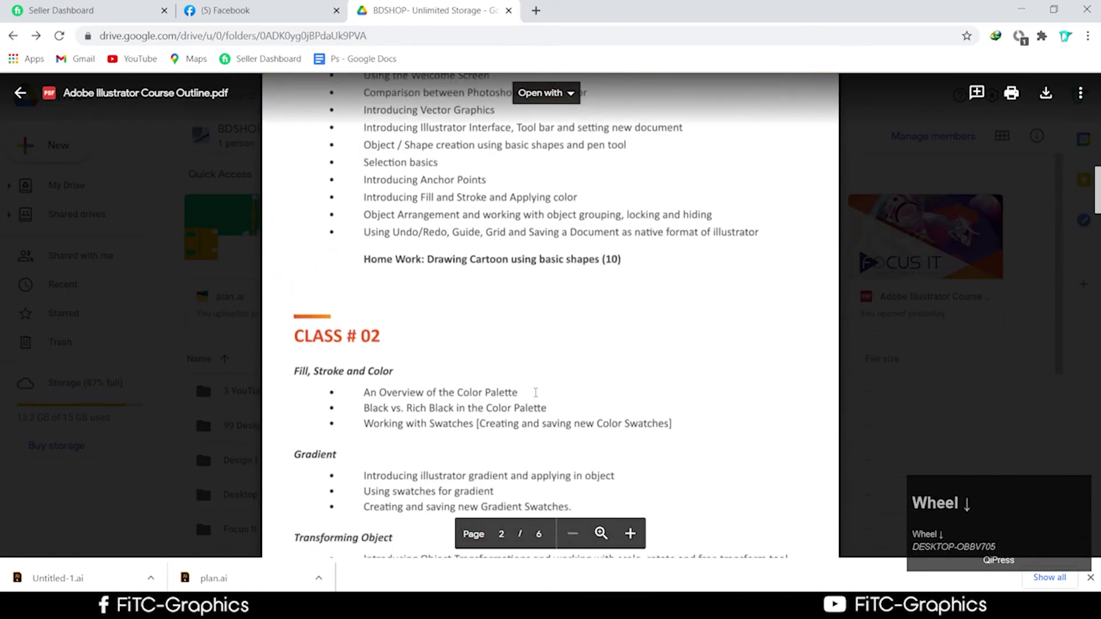
scroll(536, 392, "down", 6)
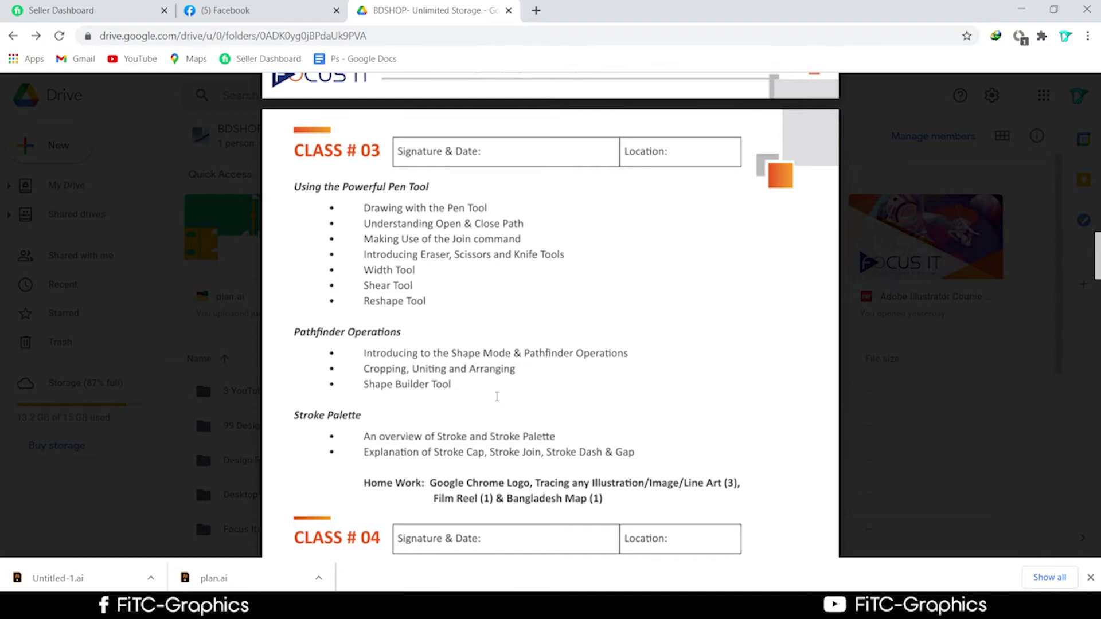
scroll(492, 398, "up", 1)
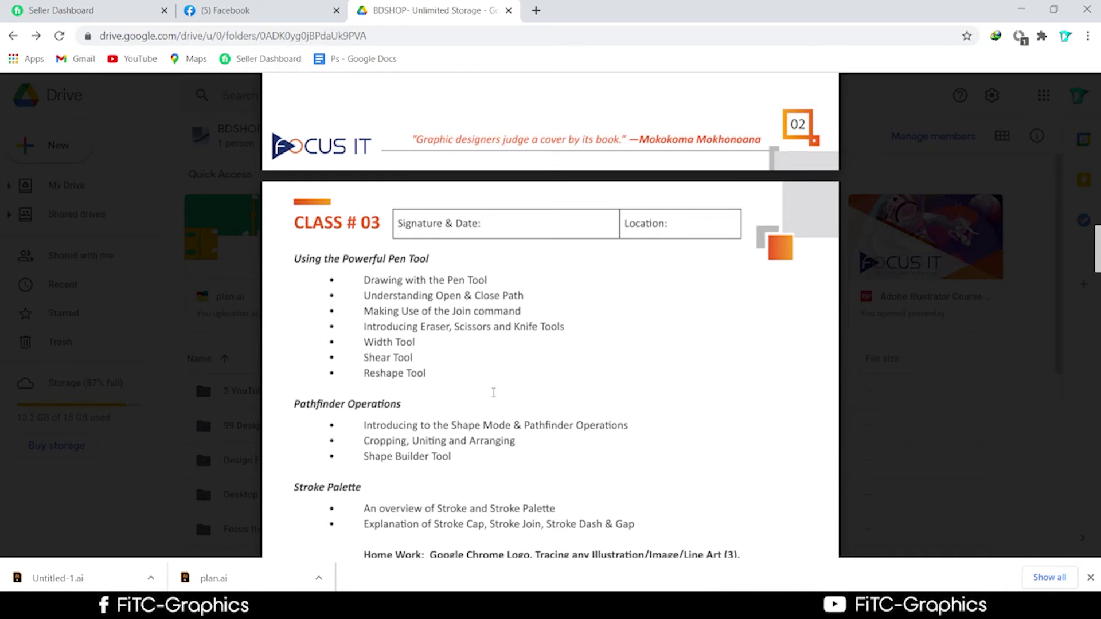
scroll(492, 389, "down", 1)
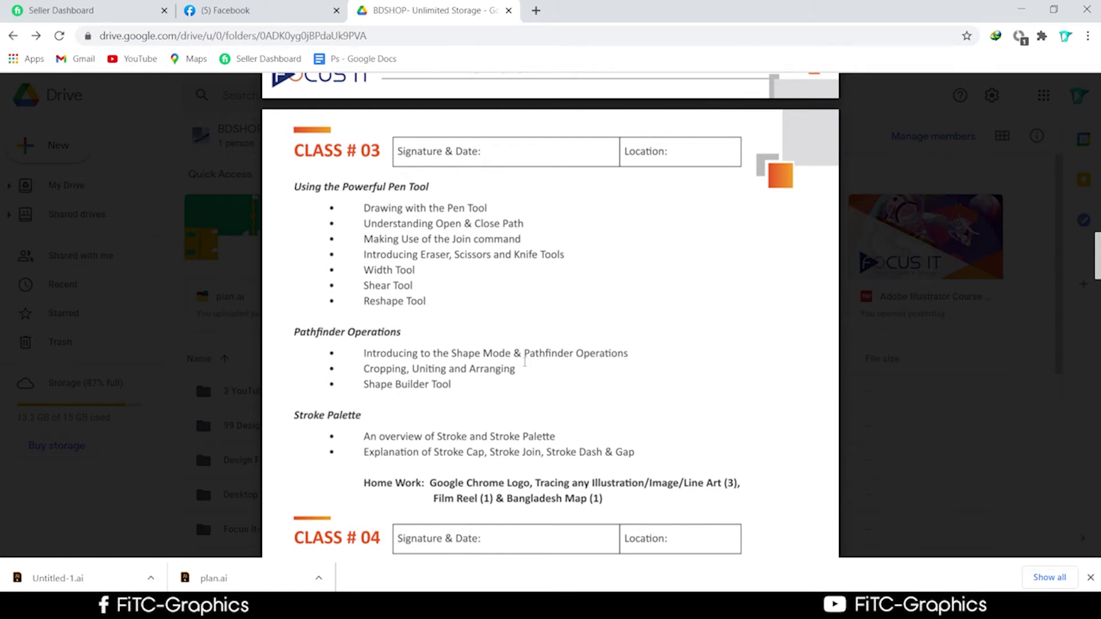
left_click(1021, 9)
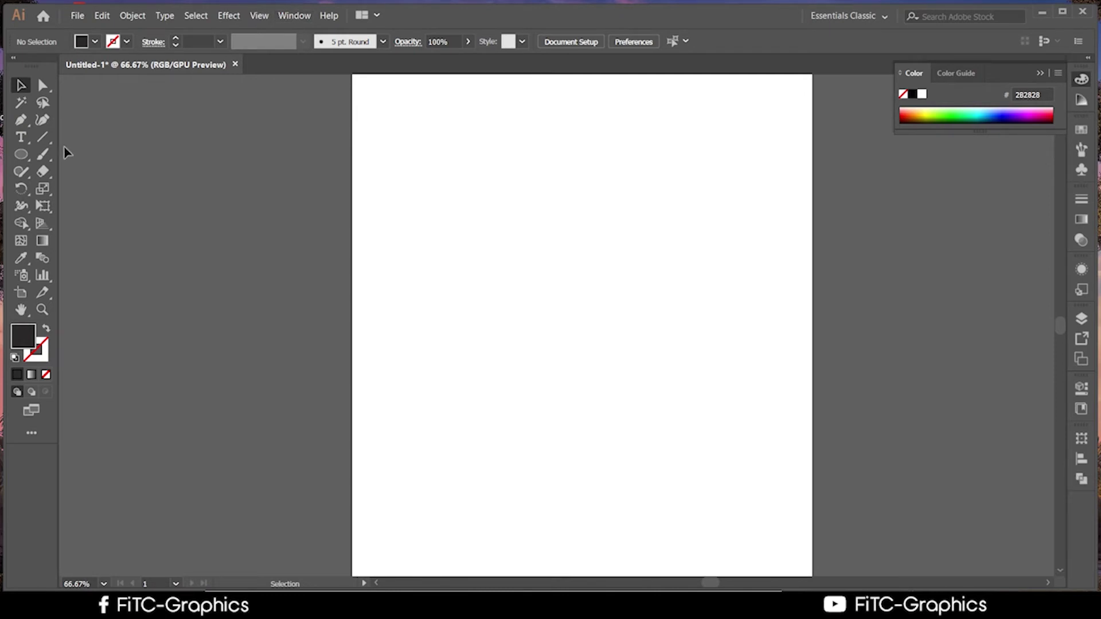
Show the Navigator and Pathfinder panels
left_click(22, 155)
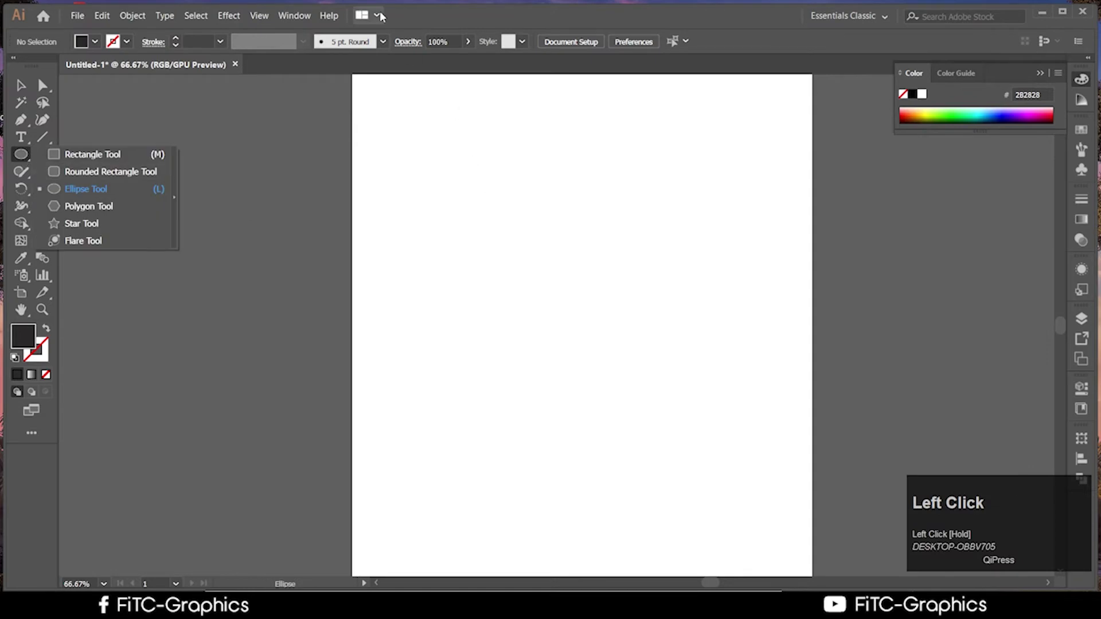
left_click(294, 16)
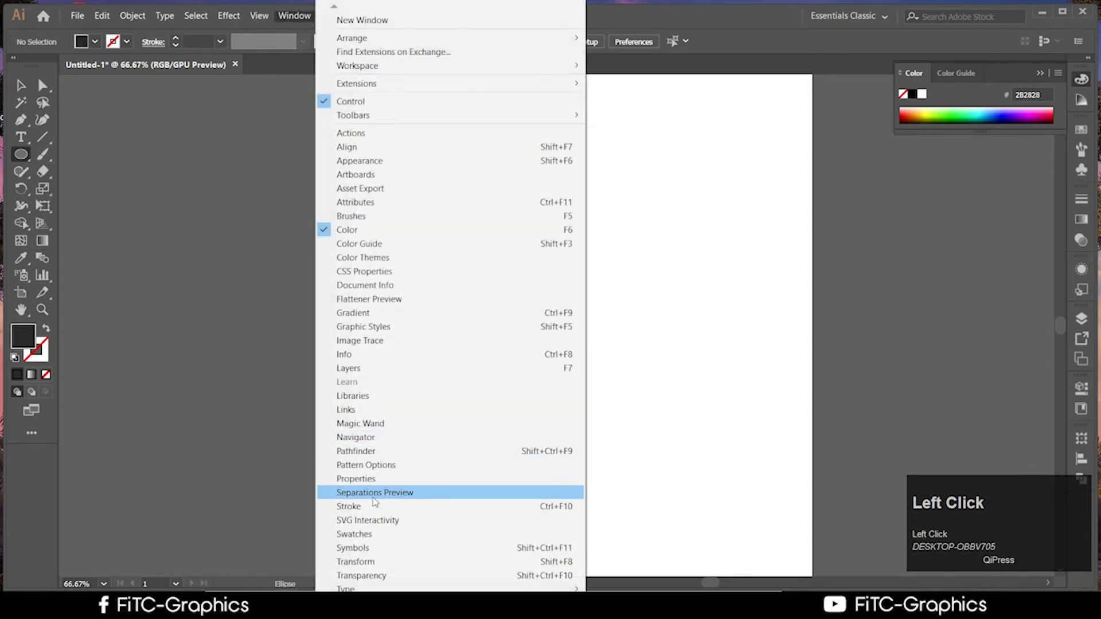
left_click(355, 437)
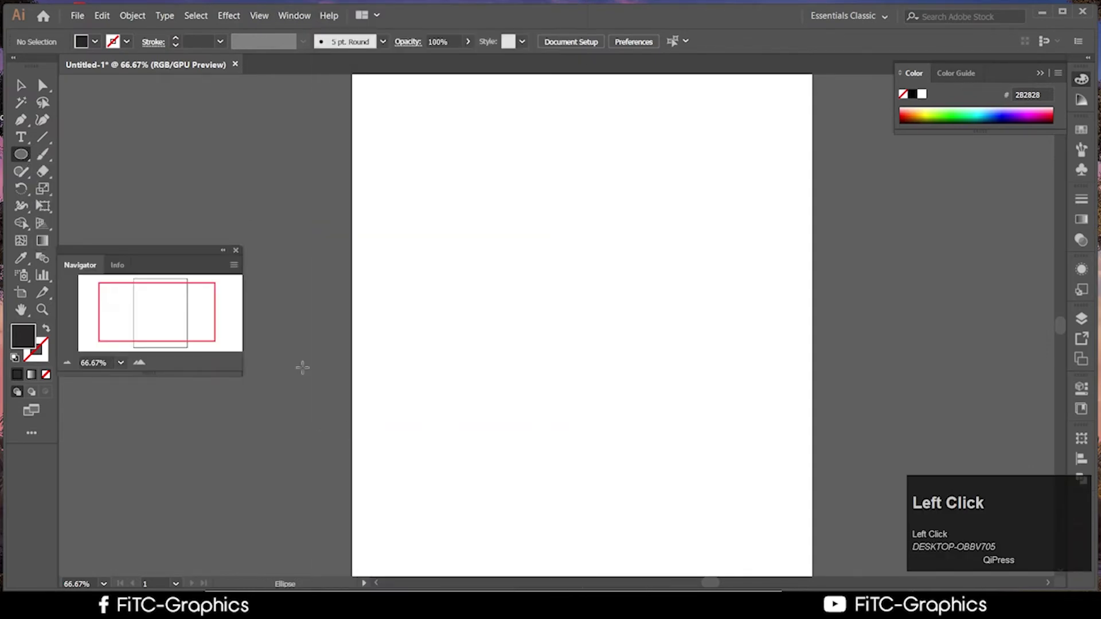
left_click(281, 18)
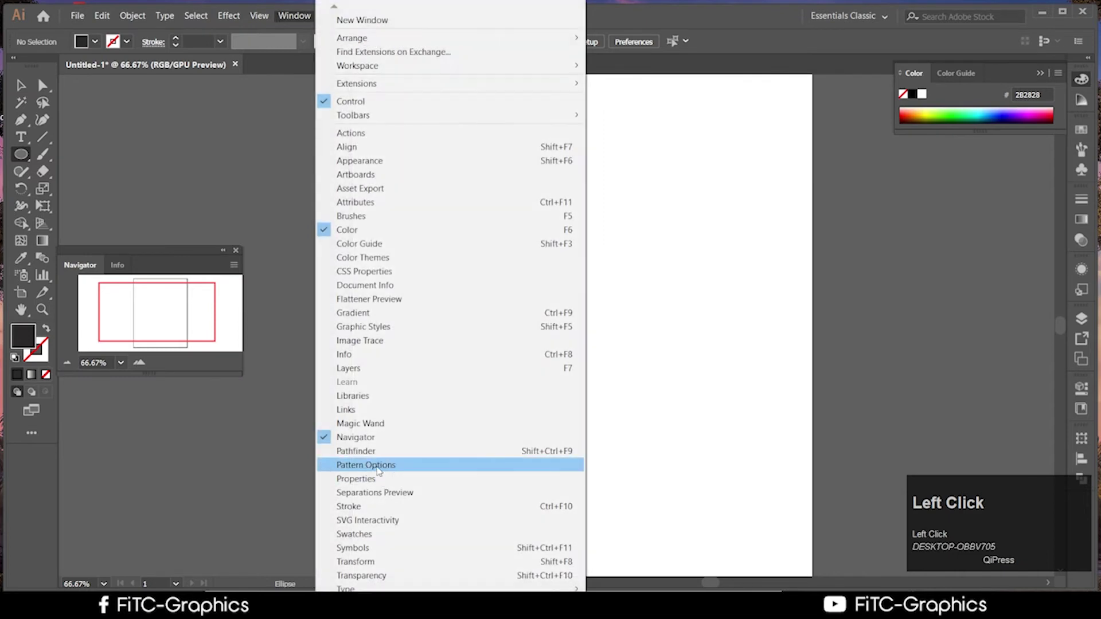
left_click(361, 451)
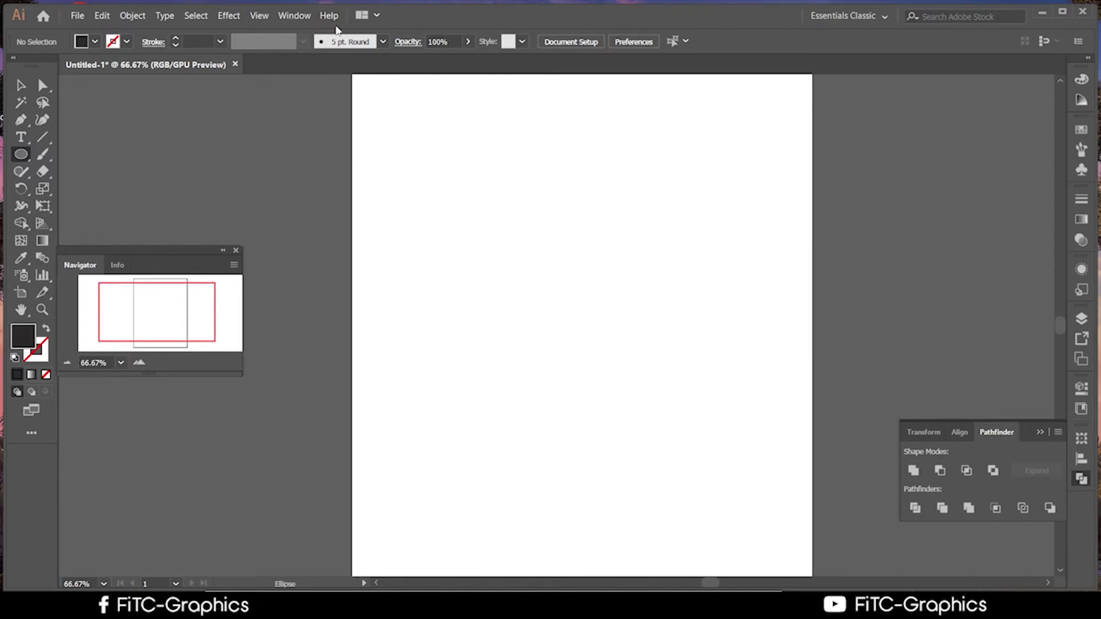
left_click(298, 15)
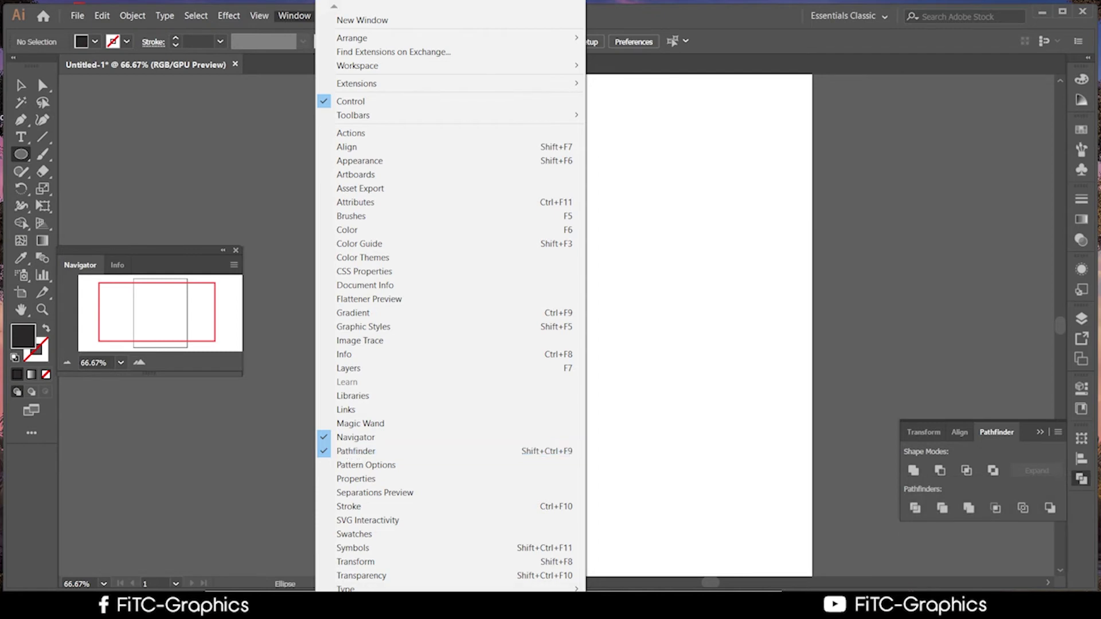
scroll(450, 304, "down", 5)
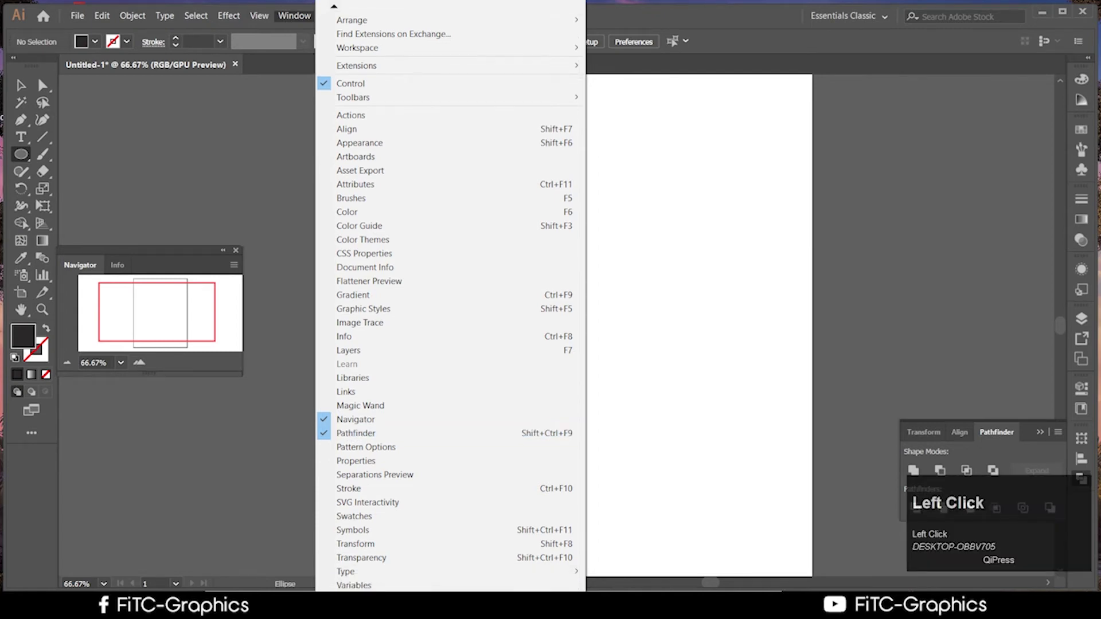
scroll(450, 304, "down", 2)
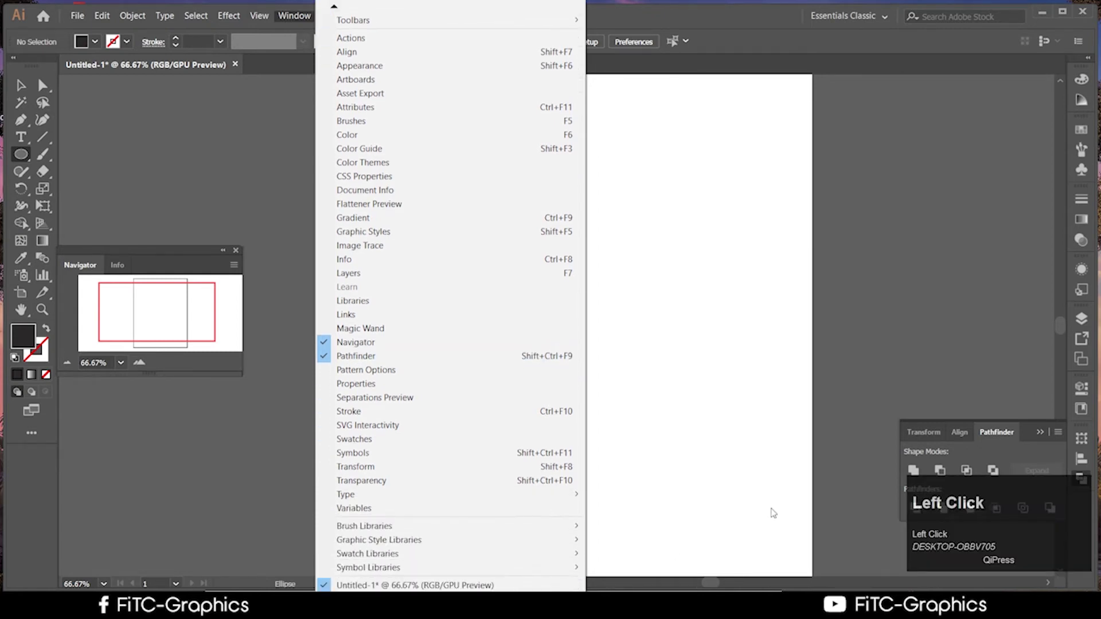
left_click(882, 243)
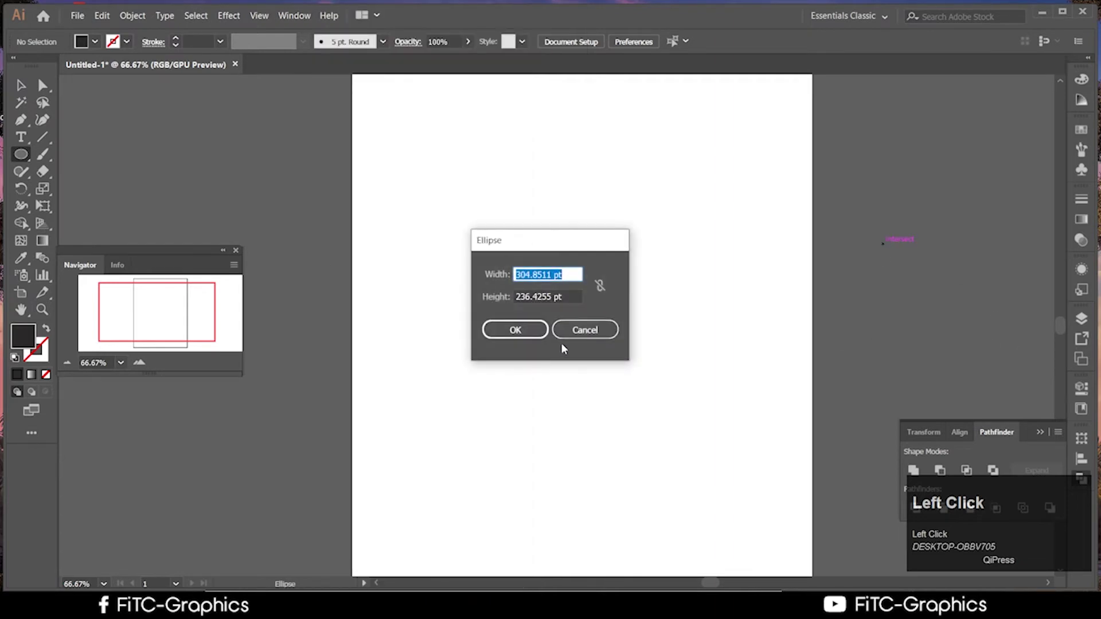
Draw a large dark circle near the page centre and move it up and left
left_click(583, 328)
left_click_drag(436, 161, 776, 474)
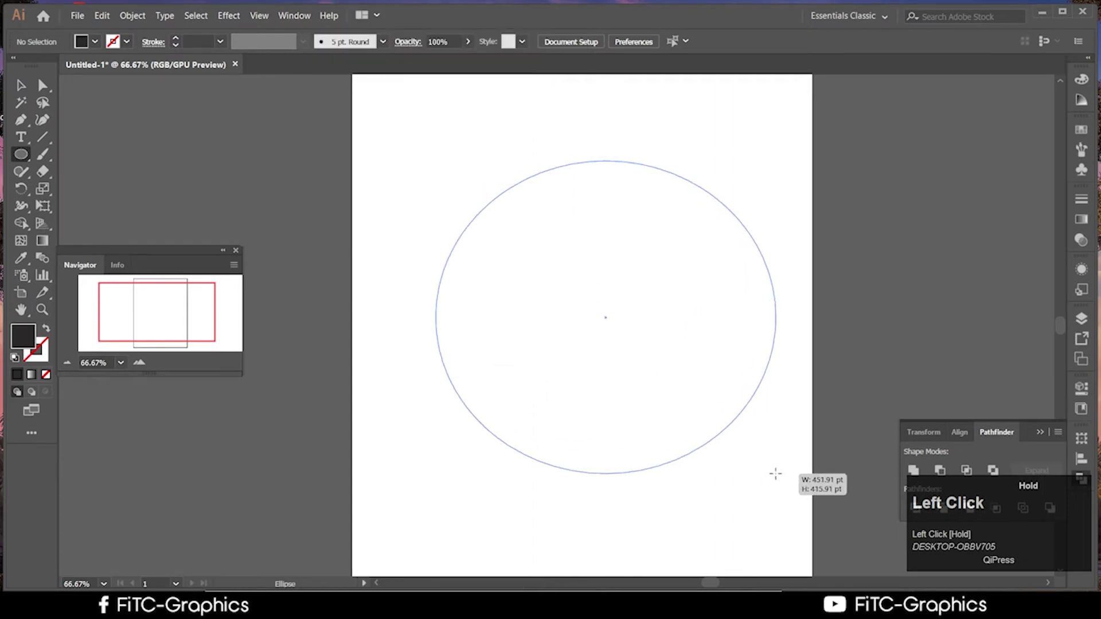
left_click(21, 85)
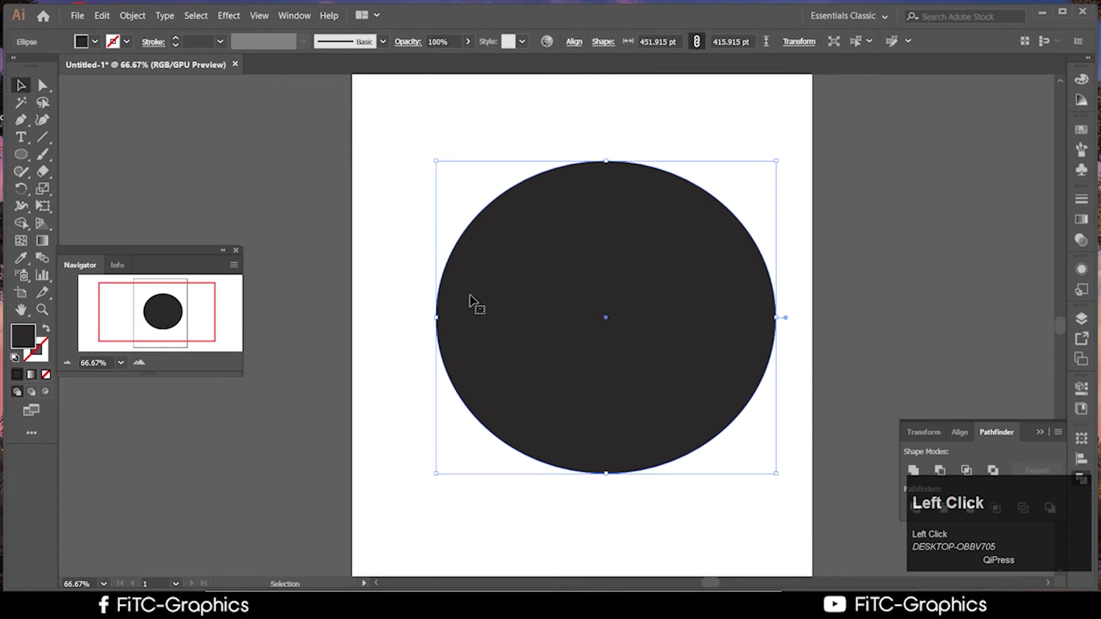
left_click_drag(518, 326, 463, 247)
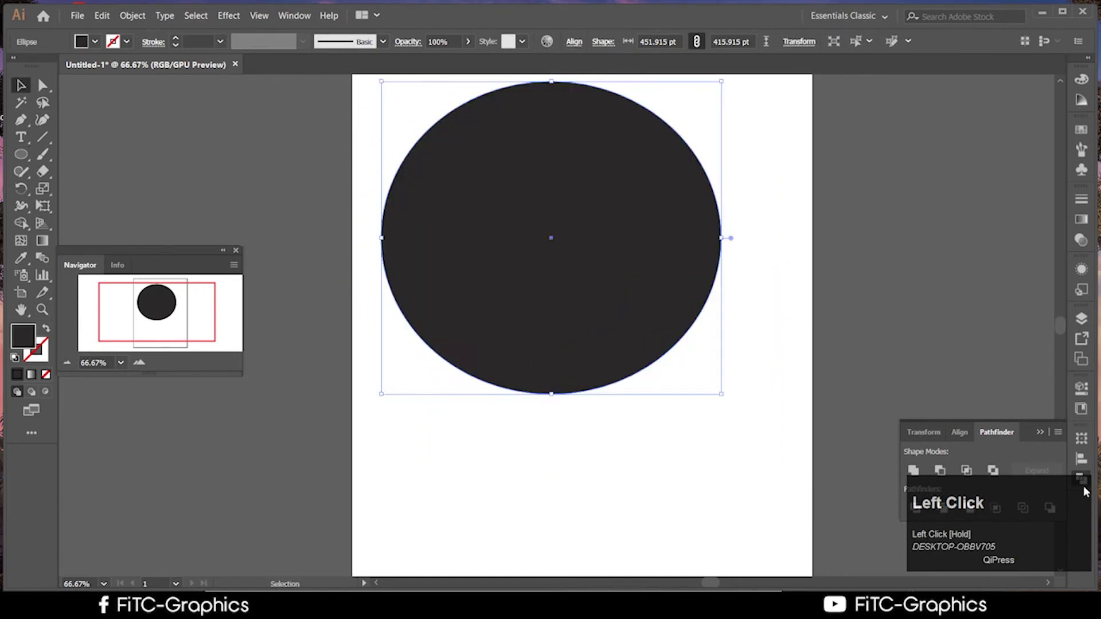
Float the Pathfinder panel and nudge the circle slightly down and right
left_click_drag(1030, 430, 985, 109)
left_click(963, 240)
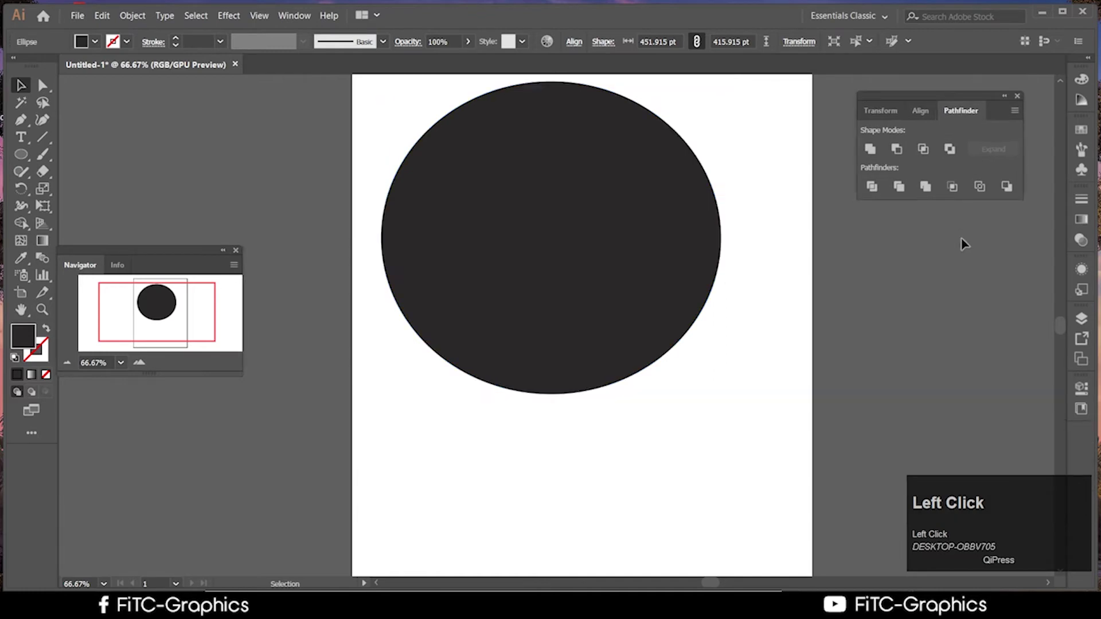
scroll(699, 194, "up", 1)
left_click(659, 248)
left_click_drag(660, 248, 667, 281)
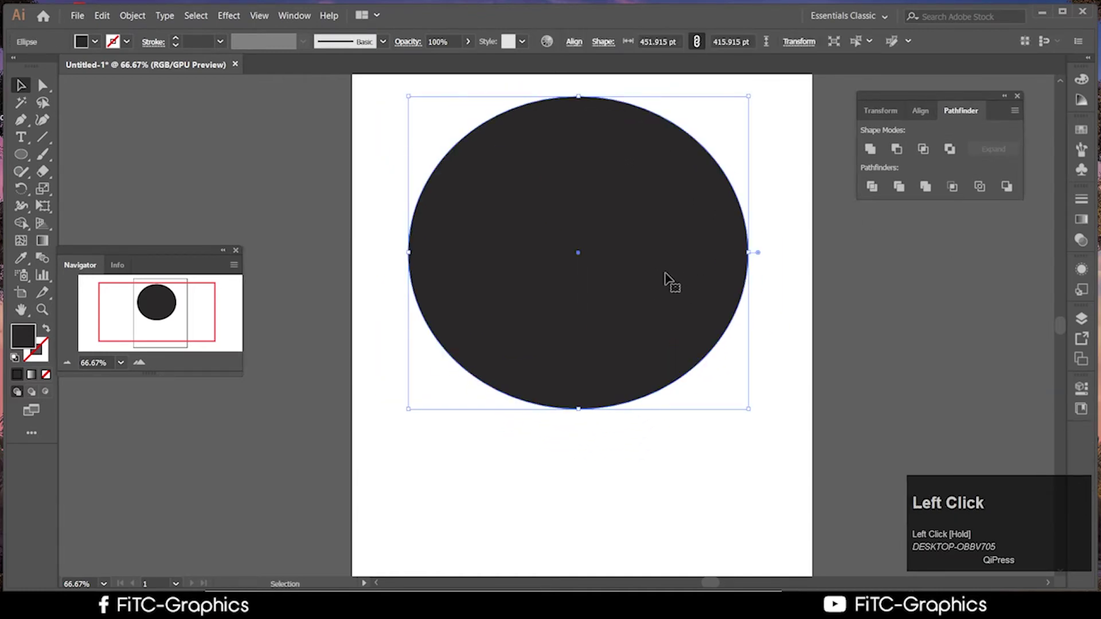
Drag an overlapping copy of the circle down below the original
left_click(651, 313)
key("ctrl")
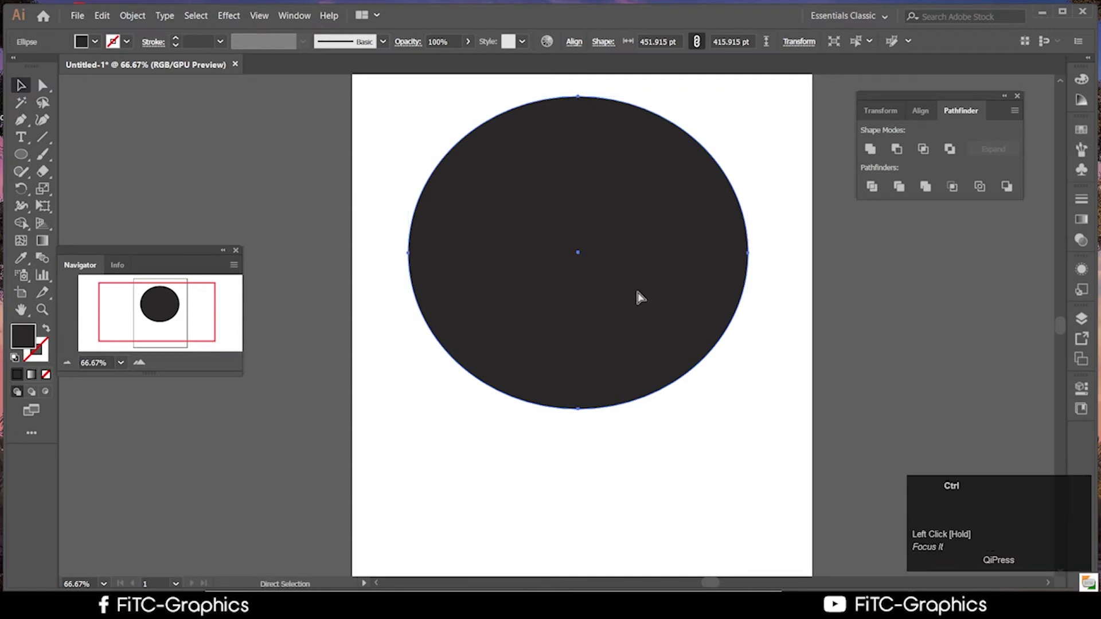
left_click_drag(636, 293, 649, 434)
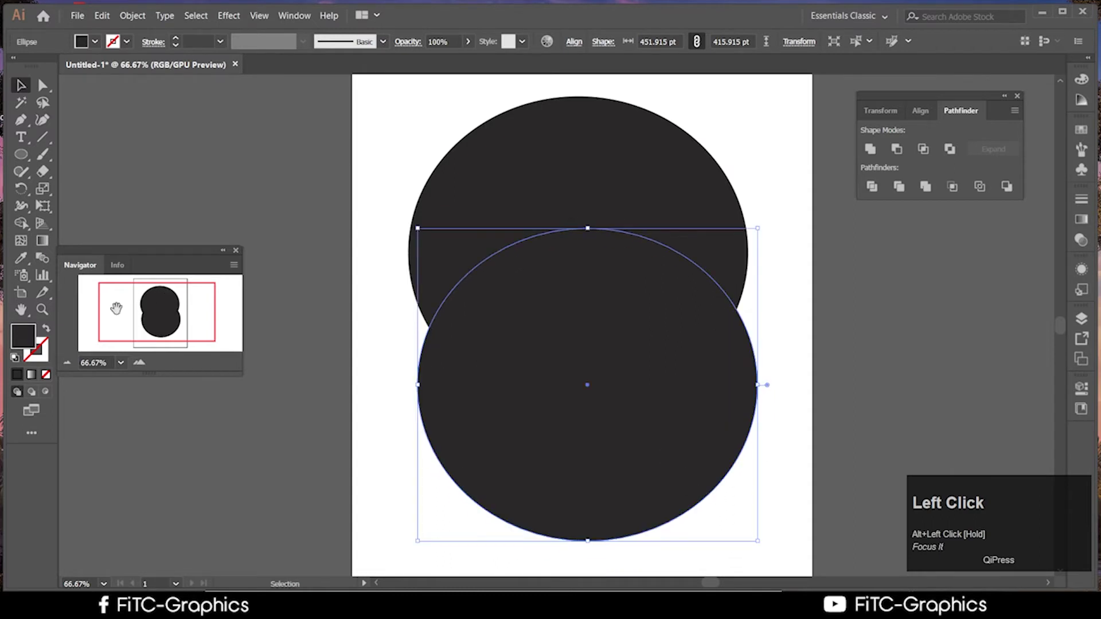
Give the lower circle a bright red fill
double_click(22, 337)
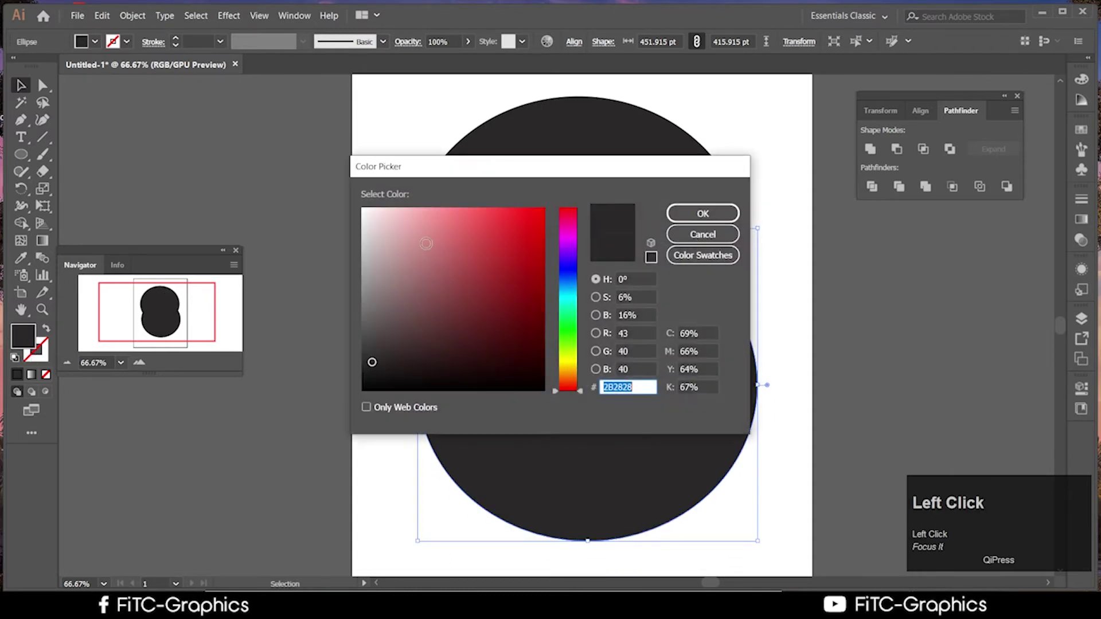
left_click(519, 207)
left_click(703, 213)
scroll(774, 295, "up", 1)
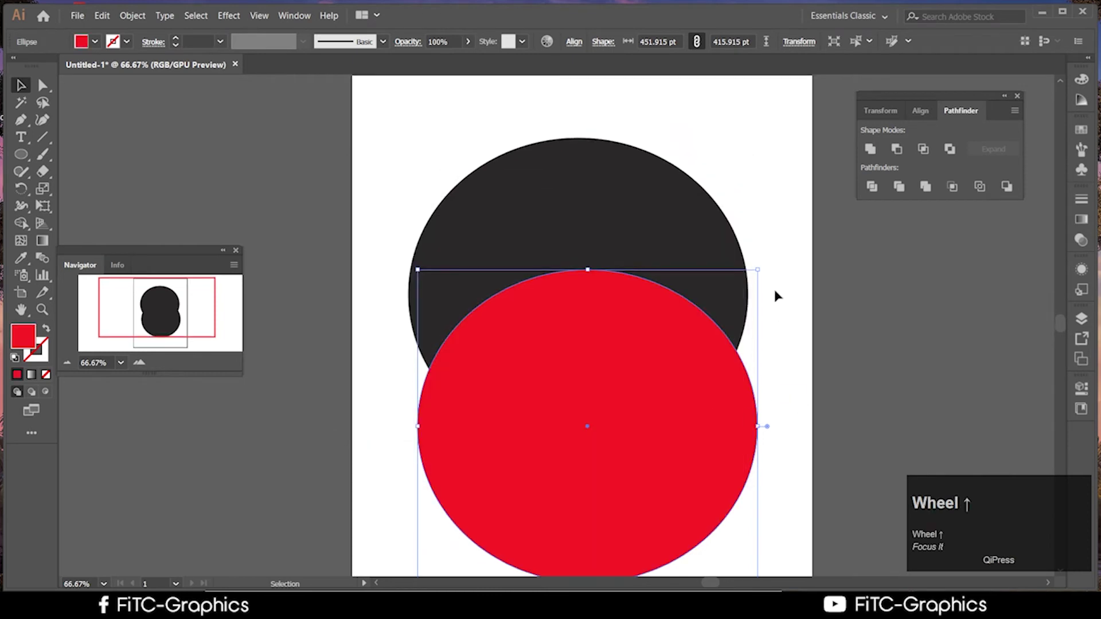
scroll(791, 260, "down", 1)
left_click(800, 294)
Select both circles, try Minus Front and undo it, then Horizontal Align Center them
left_click_drag(780, 330, 513, 208)
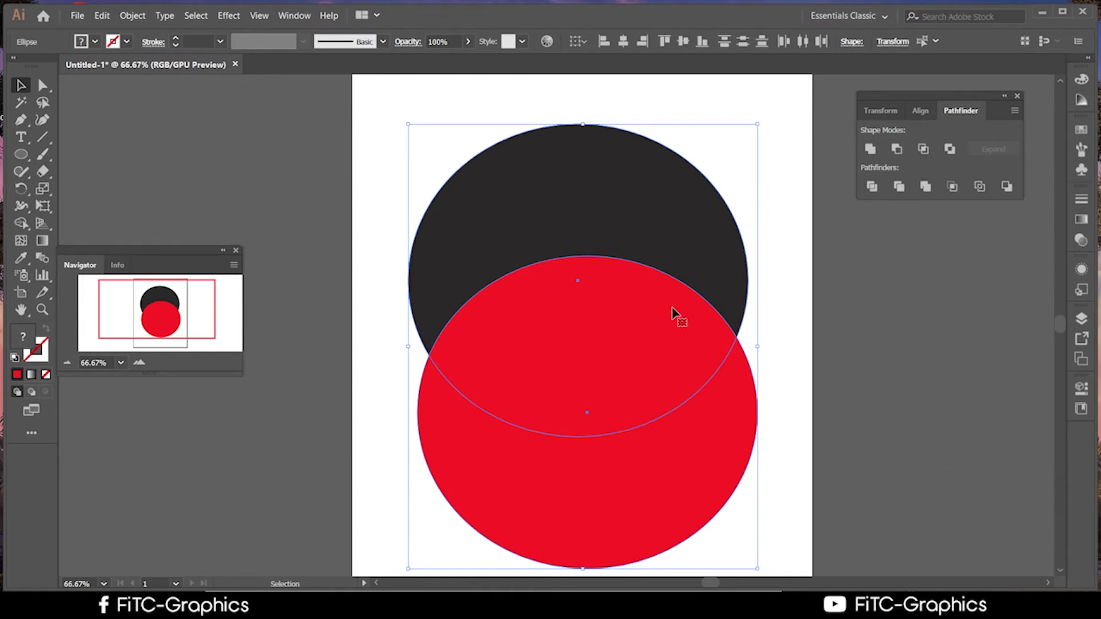
left_click(900, 150)
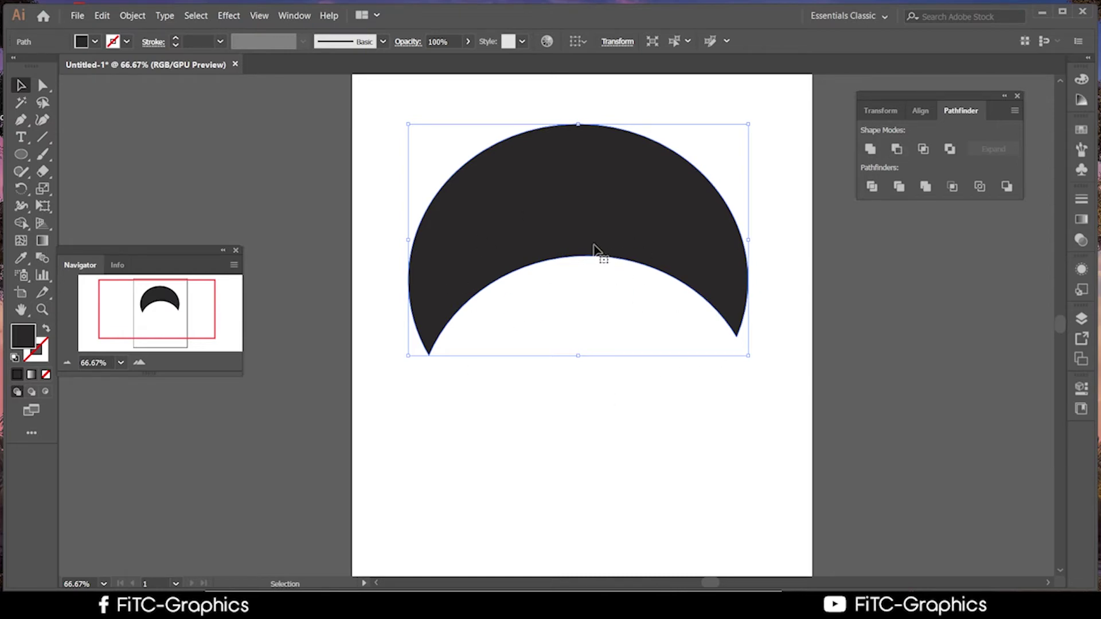
key("ctrl+z")
left_click_drag(585, 256, 532, 201)
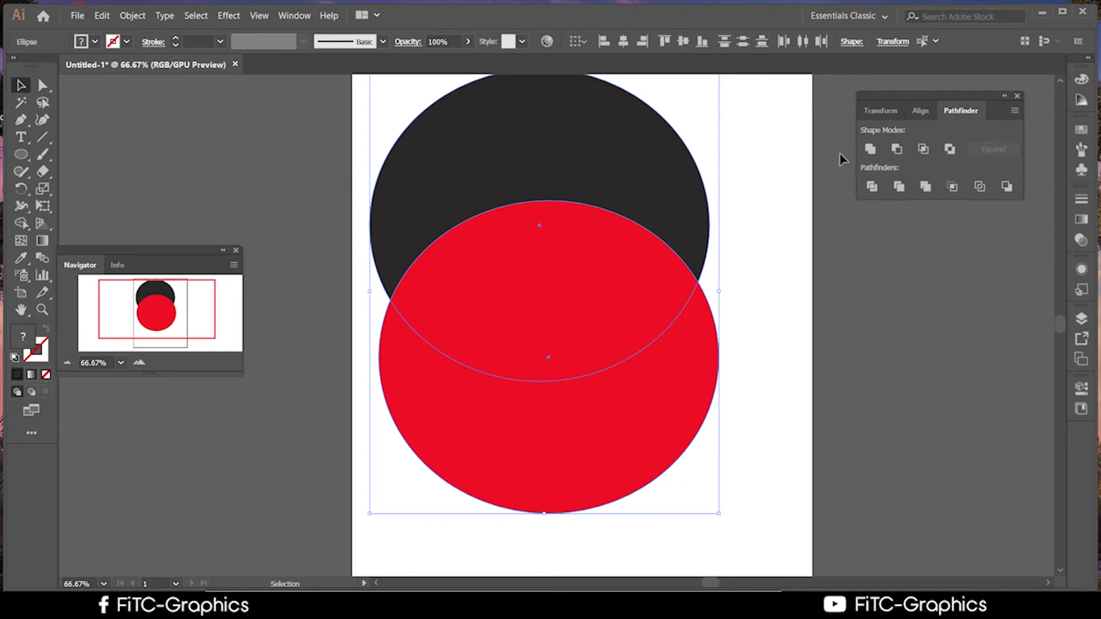
key("alt")
left_click(623, 43)
scroll(769, 267, "up", 3)
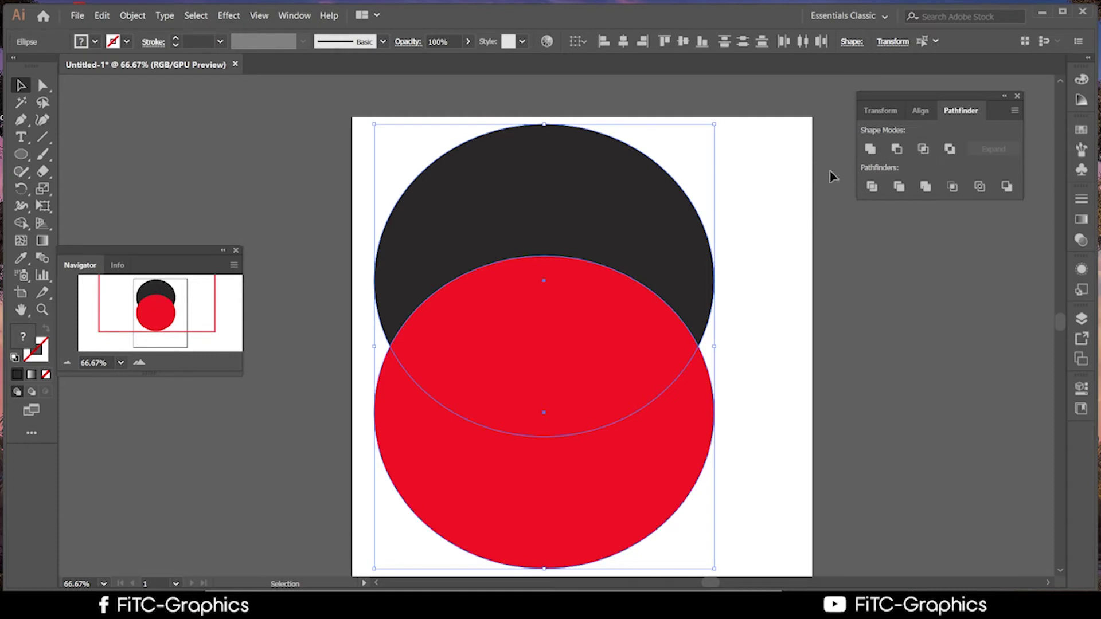
key("alt")
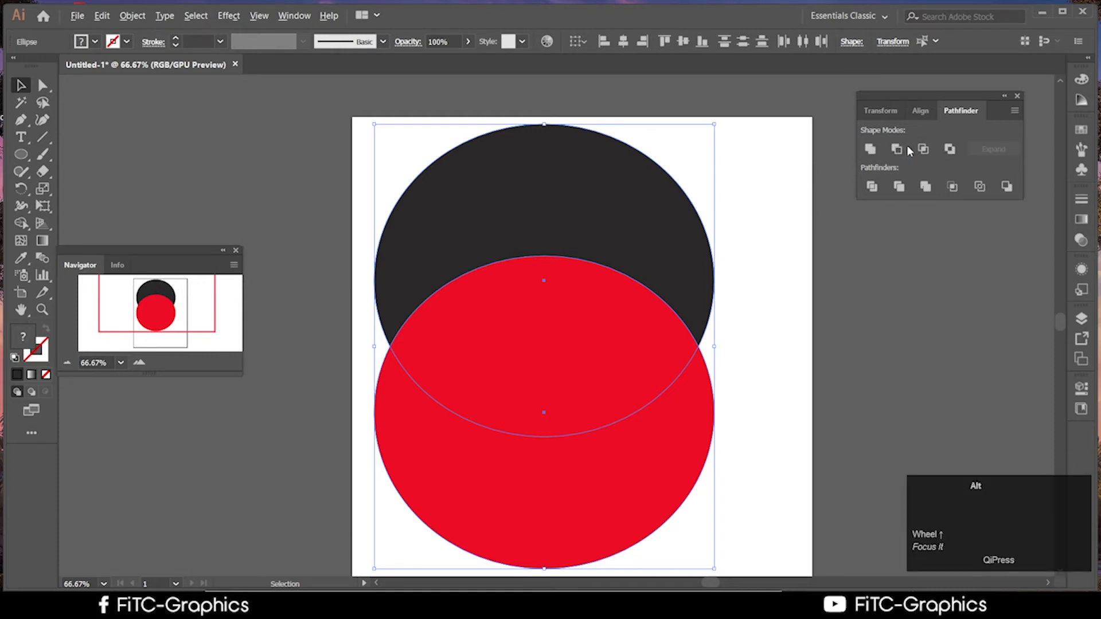
left_click(897, 149, "alt")
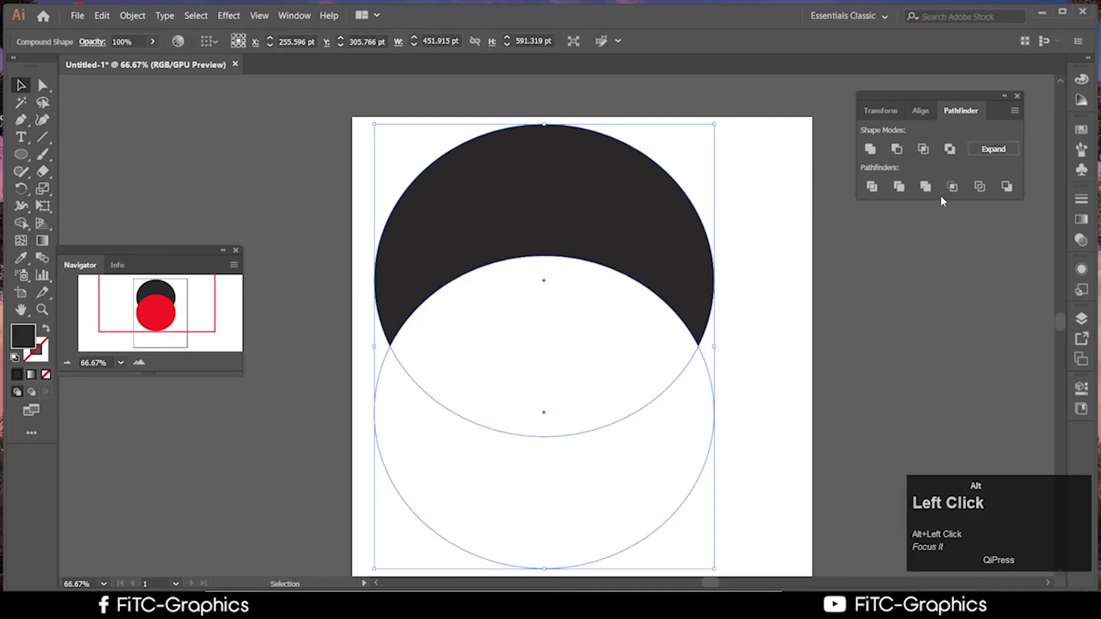
left_click(994, 153)
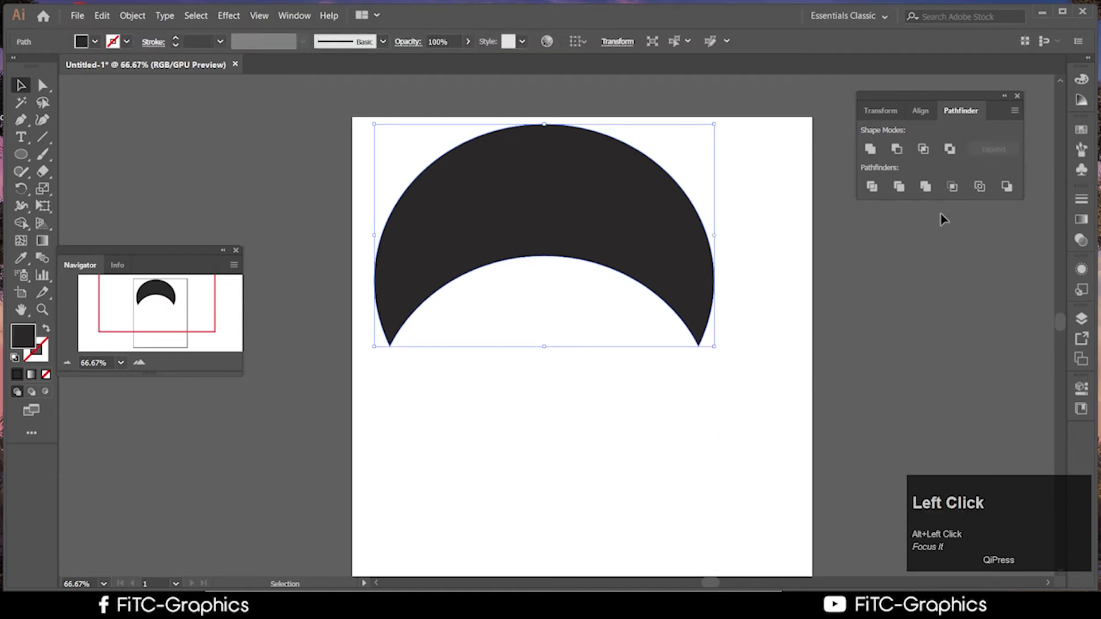
key("ctrl+z")
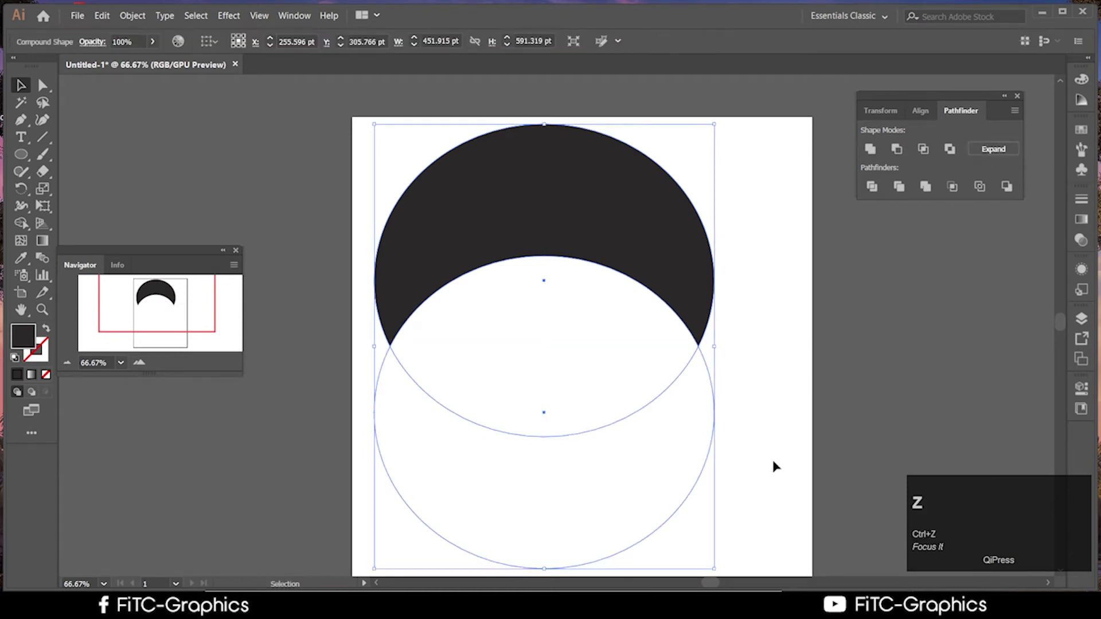
left_click(791, 475)
left_click(696, 319)
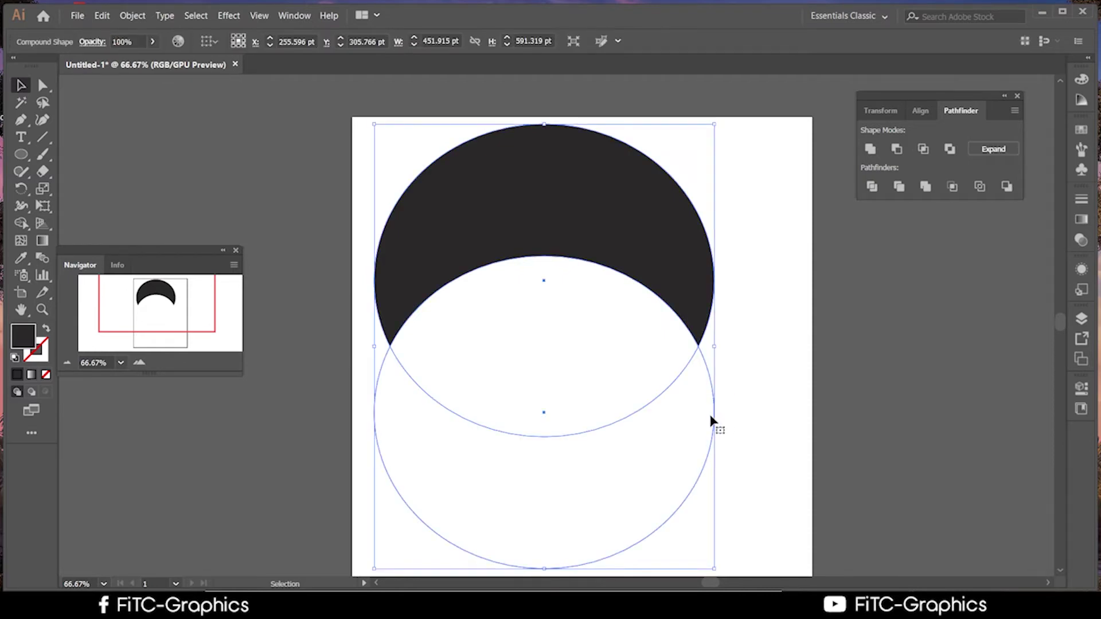
key("ctrl+z")
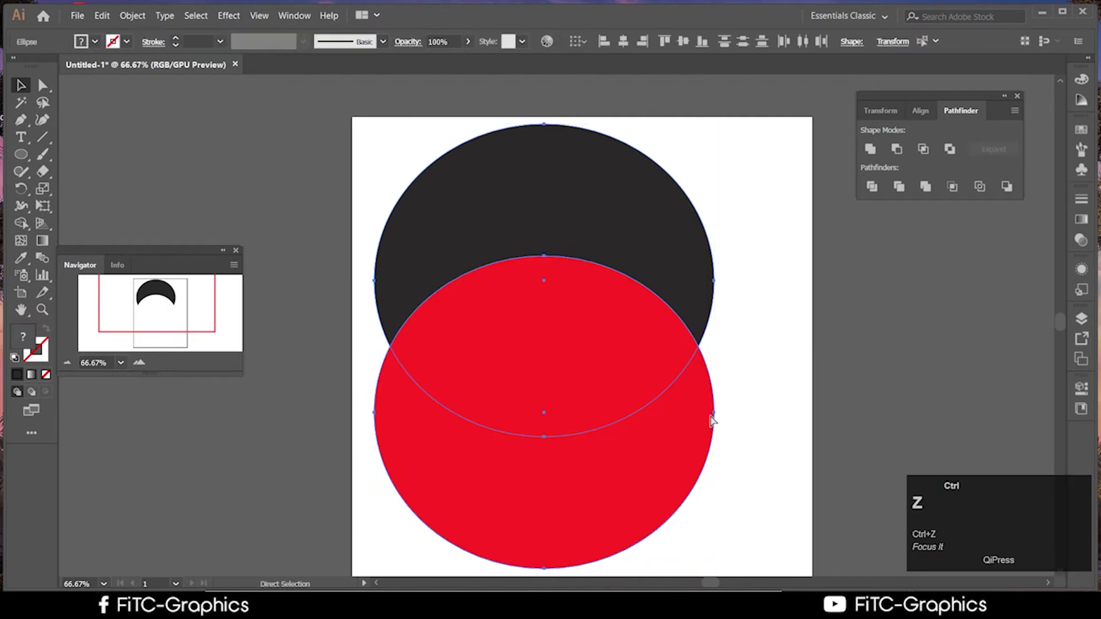
left_click(800, 402)
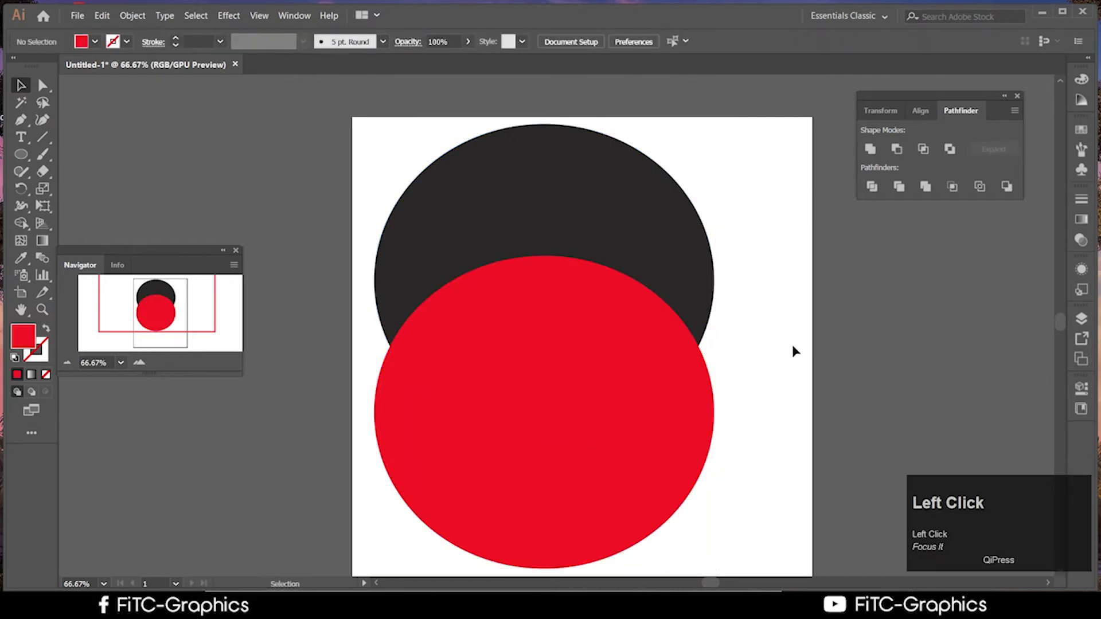
left_click_drag(748, 167, 513, 422)
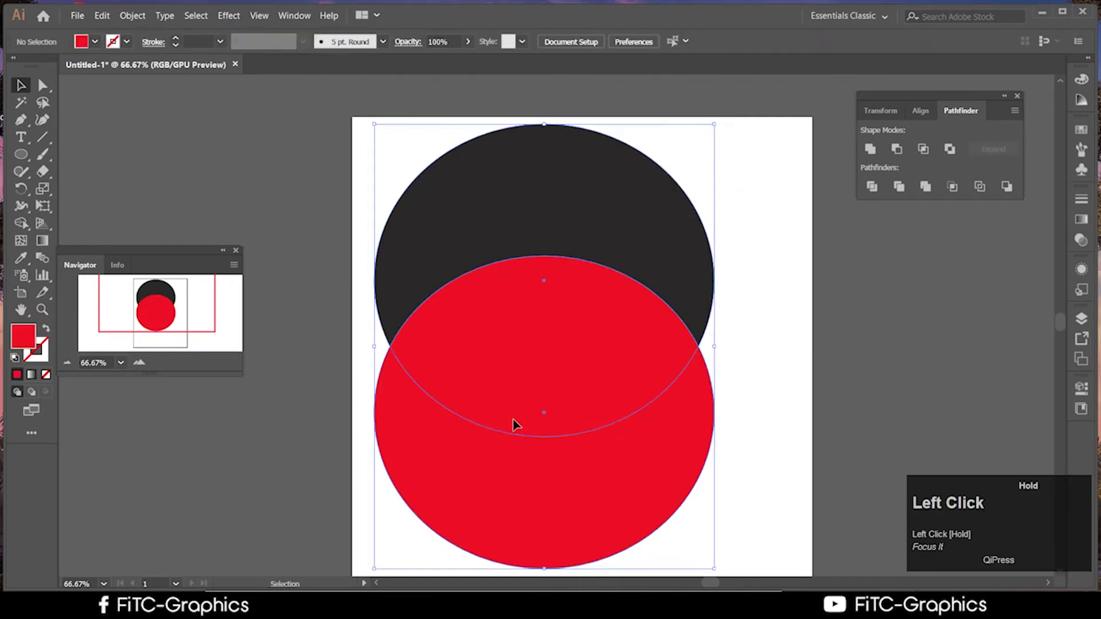
left_click_drag(622, 239, 682, 255)
left_click_drag(725, 313, 709, 288)
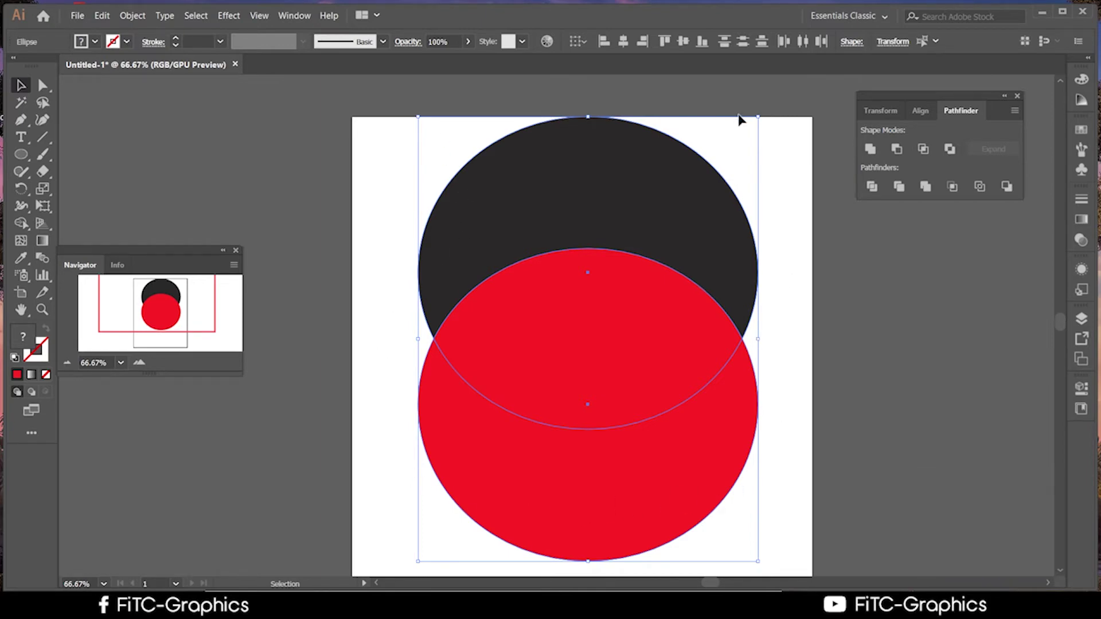
left_click_drag(633, 164, 626, 226)
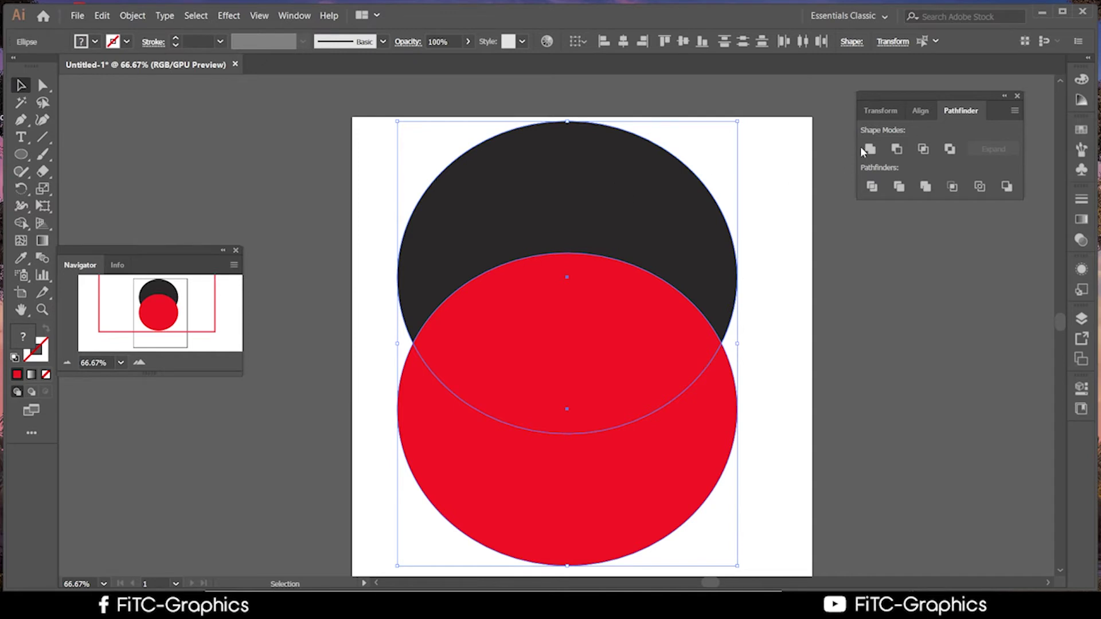
left_click(873, 155, "alt")
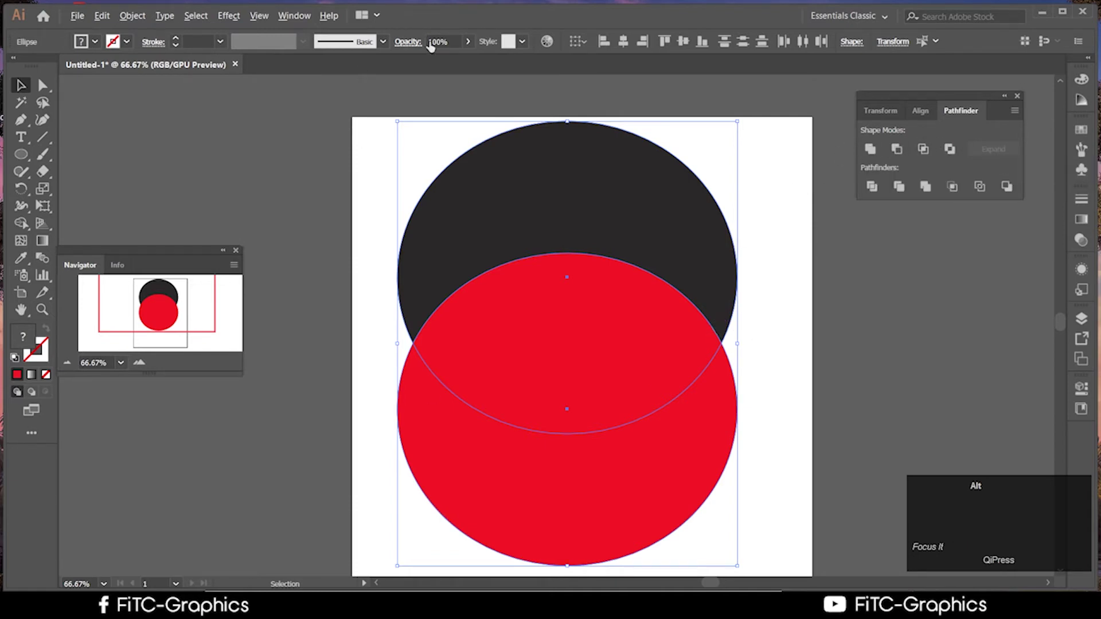
Unite the circles into one red shape, expand it to a single path, and move it
left_click(870, 150, "alt")
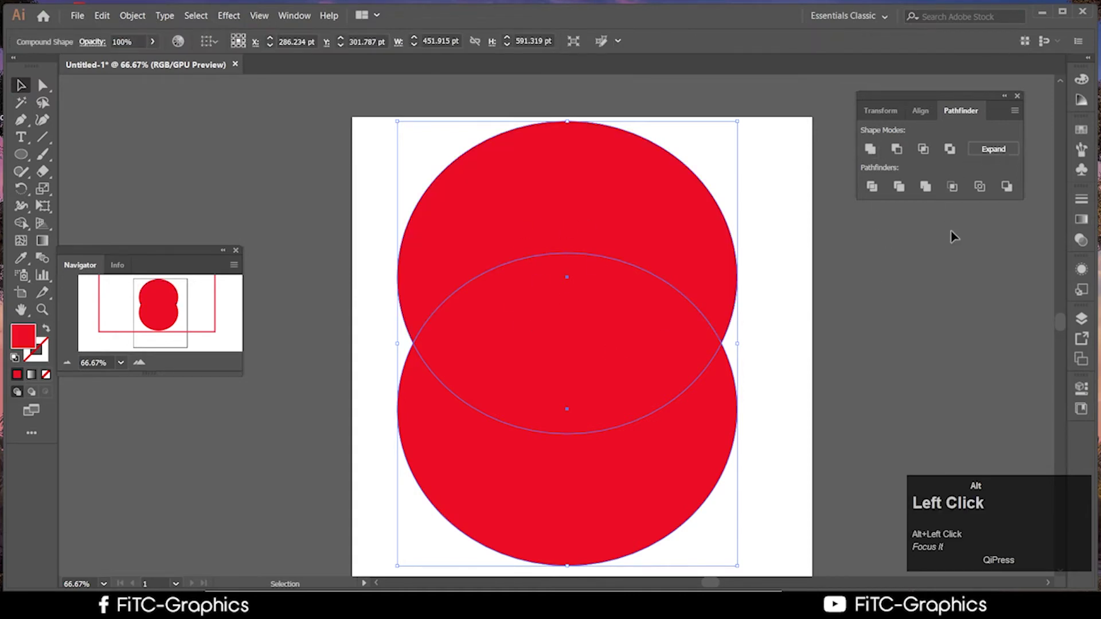
left_click(993, 149)
left_click_drag(621, 331, 623, 257)
scroll(619, 255, "down", 1)
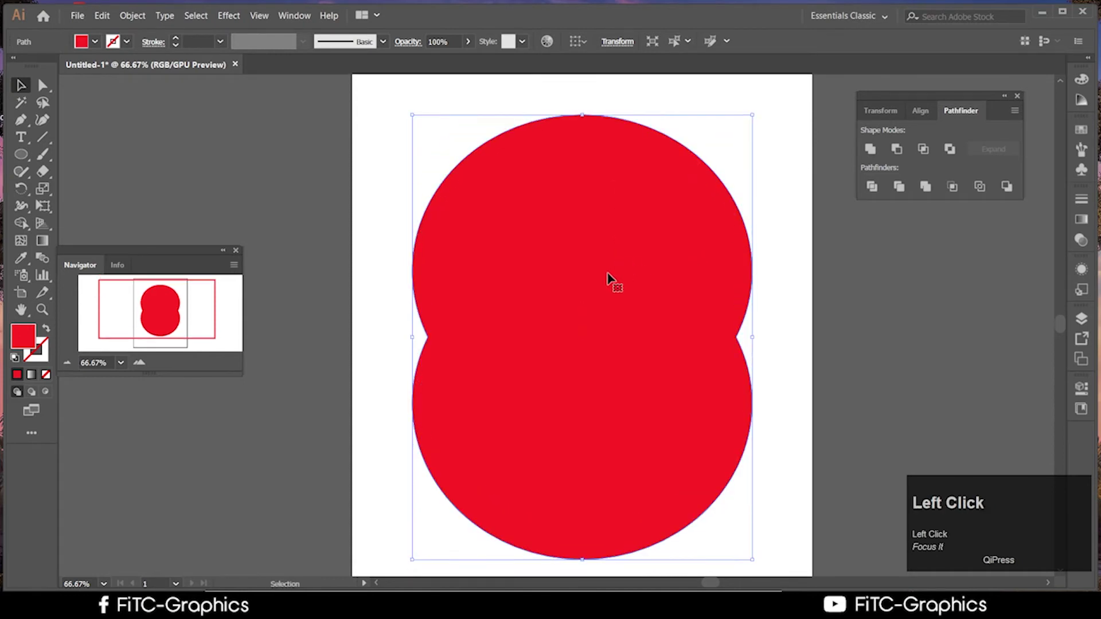
Undo the move, expand and merge so the two circles are separate again
key("ctrl+z")
key("ctrl+z")
key("ctrl+z")
key("ctrl+z")
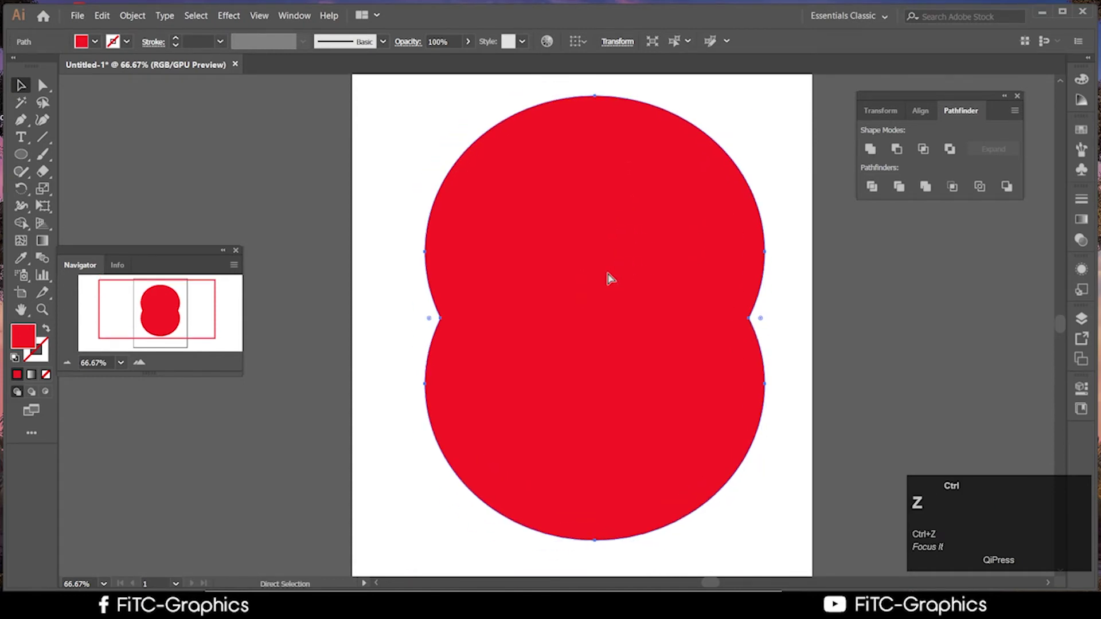
key("ctrl+z")
key("ctrl+z")
key("ctrl+z")
key("ctrl+z")
key("ctrl+z")
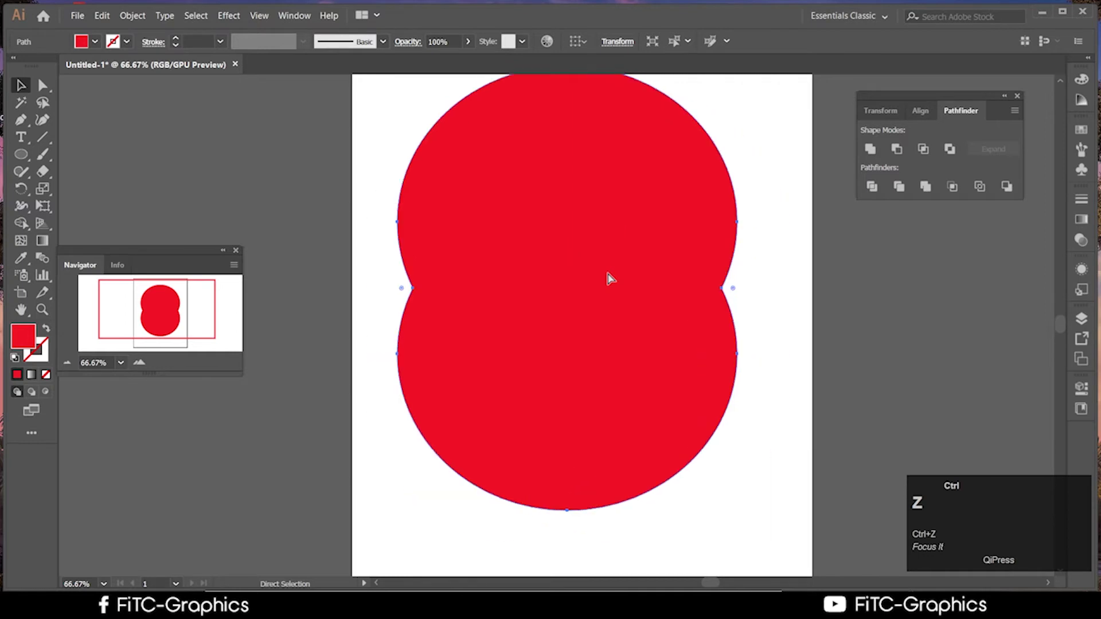
key("ctrl+z")
key("ctrl+z")
key("ctrl+z")
key("ctrl+z")
key("ctrl+z")
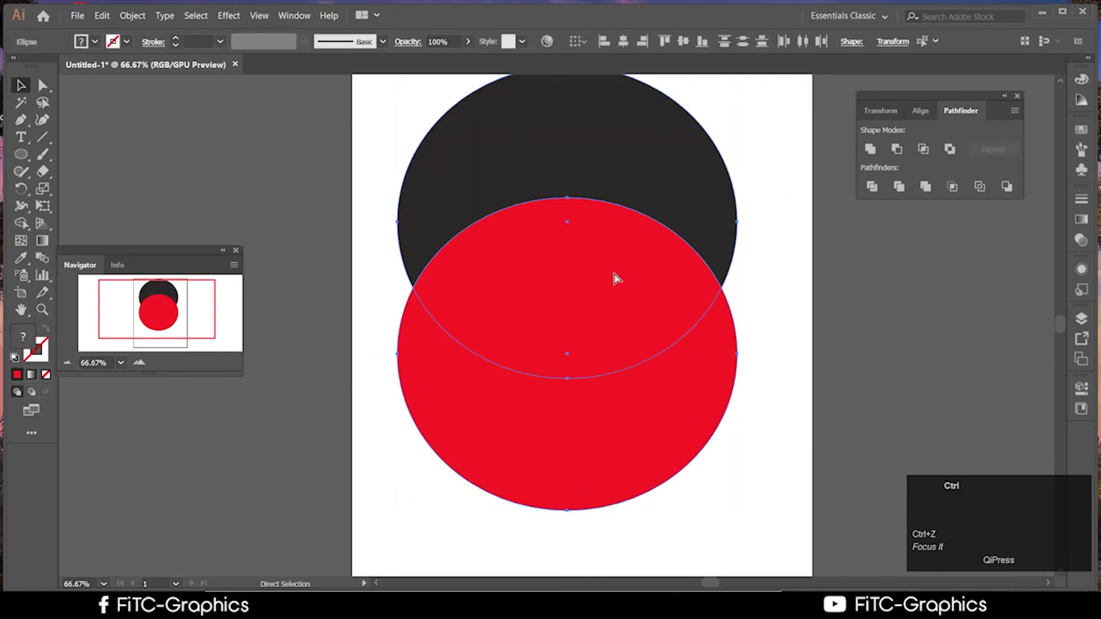
key("ctrl+z")
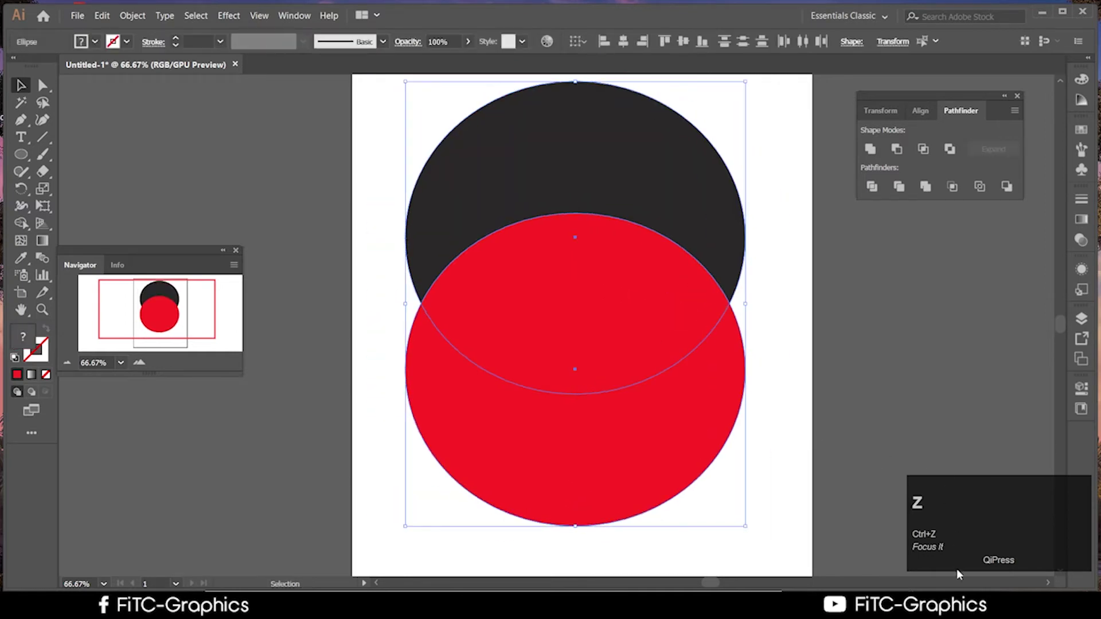
Select the red circle and add the dark circle to the selection
left_click(958, 573)
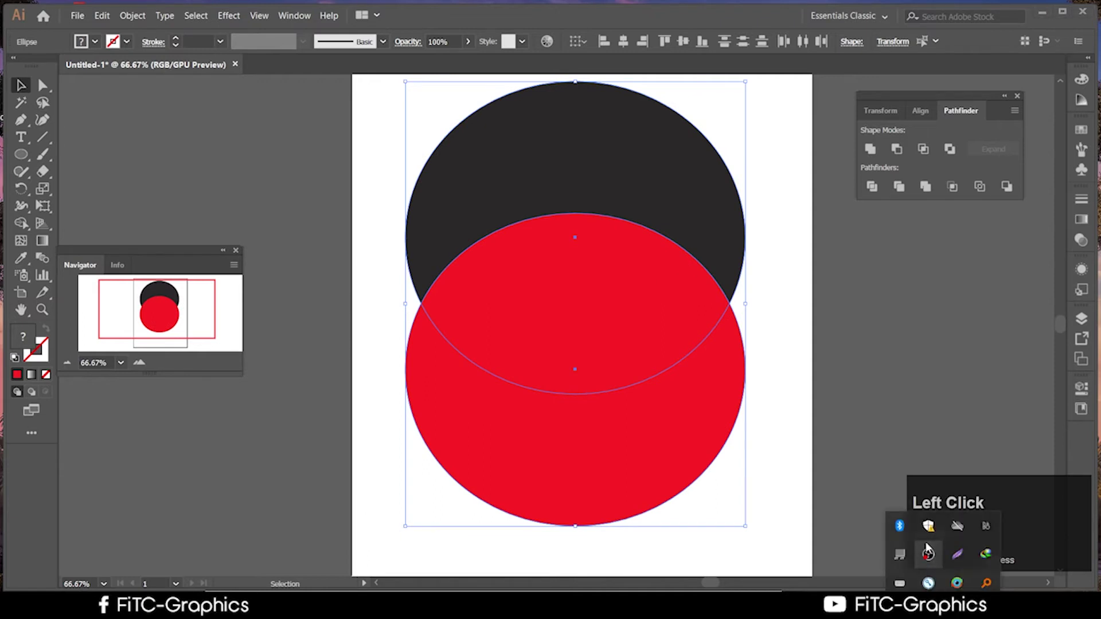
left_click(928, 552)
left_click(924, 327)
left_click(700, 371)
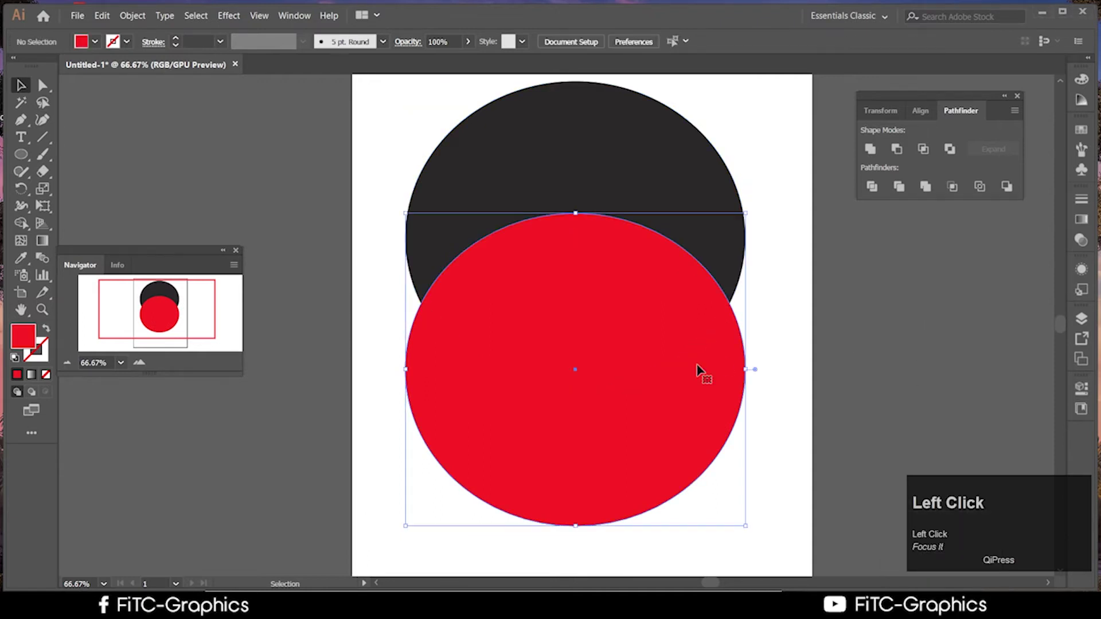
left_click(700, 192, "shift")
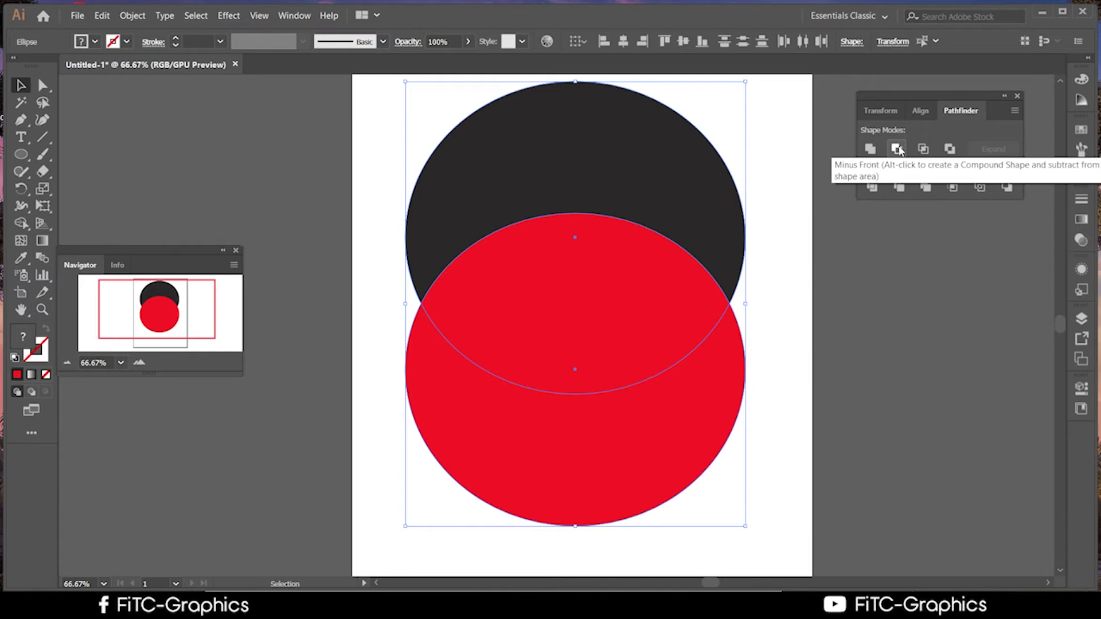
Try Intersect, undo it, and reposition the dark circle over the red one
left_click(923, 149)
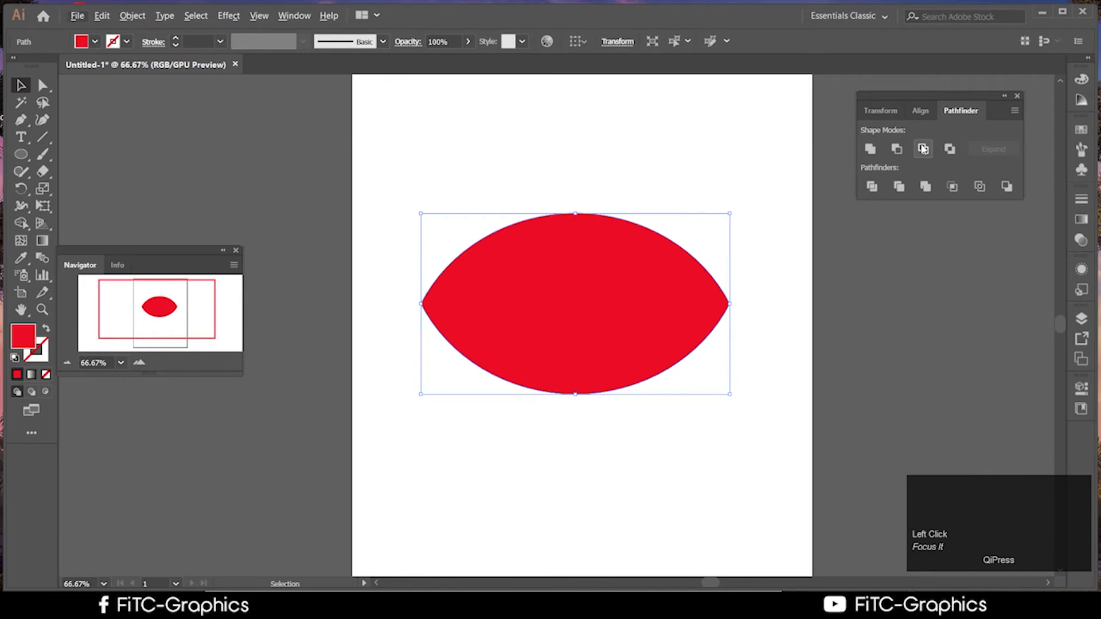
key("ctrl+z")
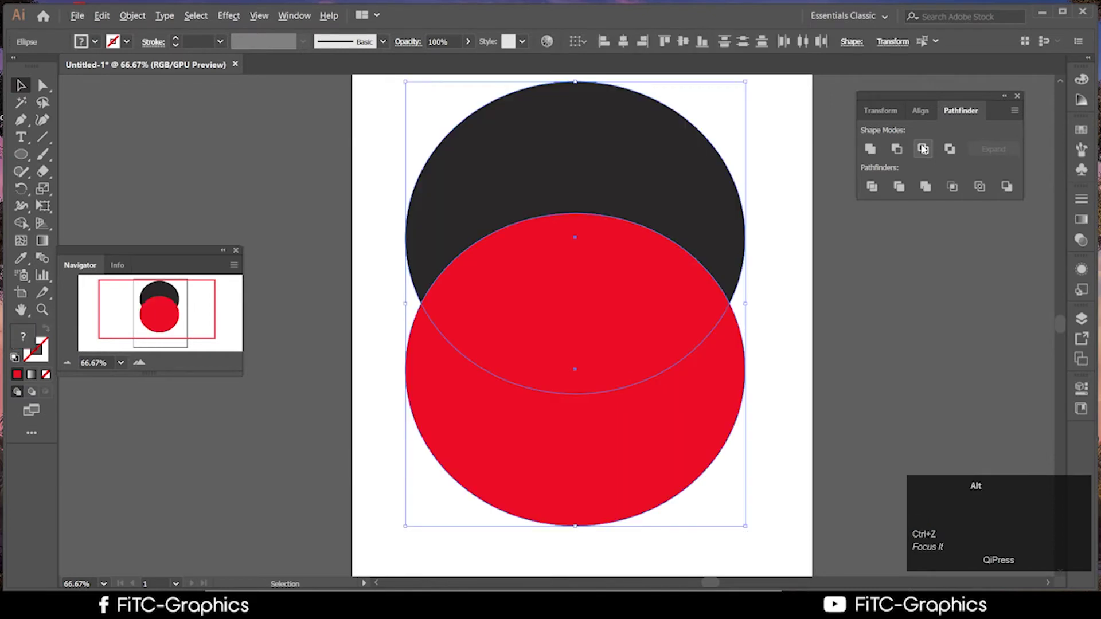
left_click(848, 290)
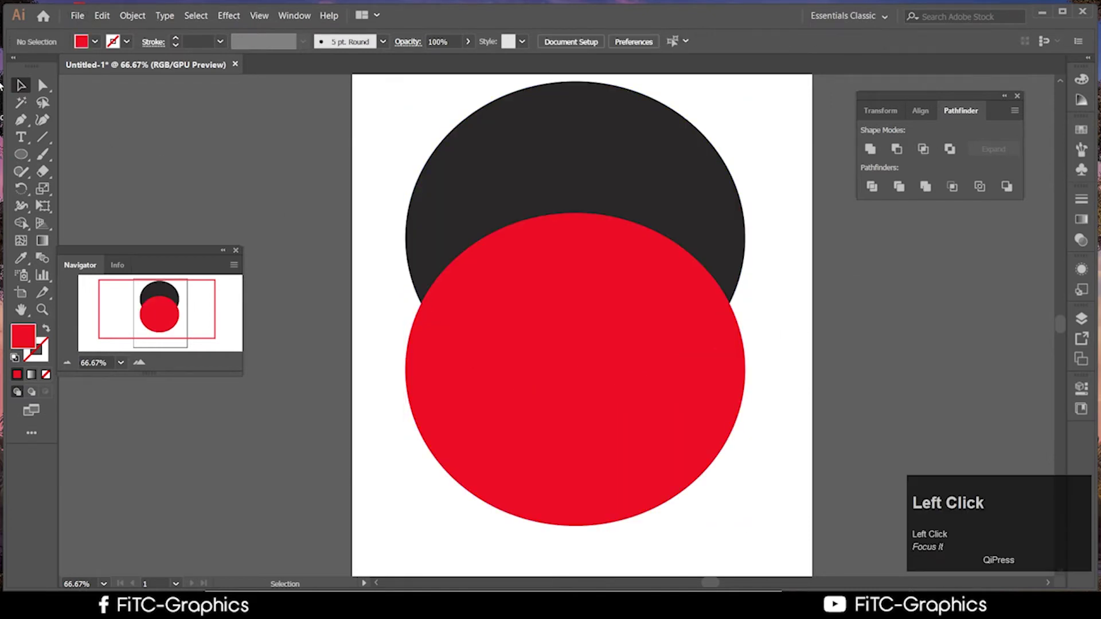
left_click_drag(635, 181, 654, 214)
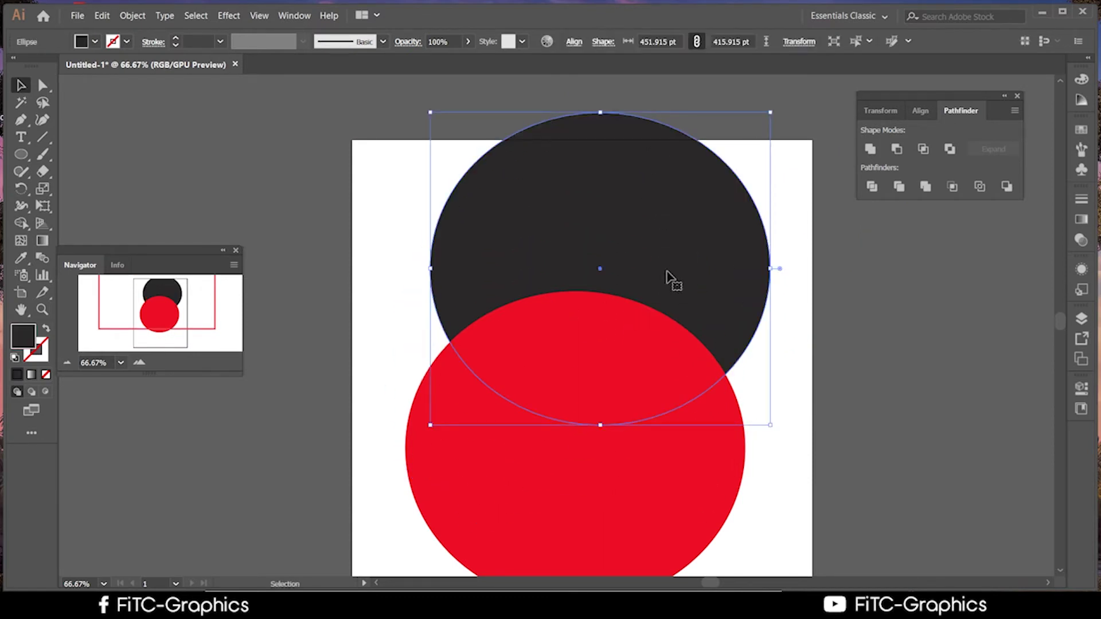
left_click_drag(780, 514, 290, 191)
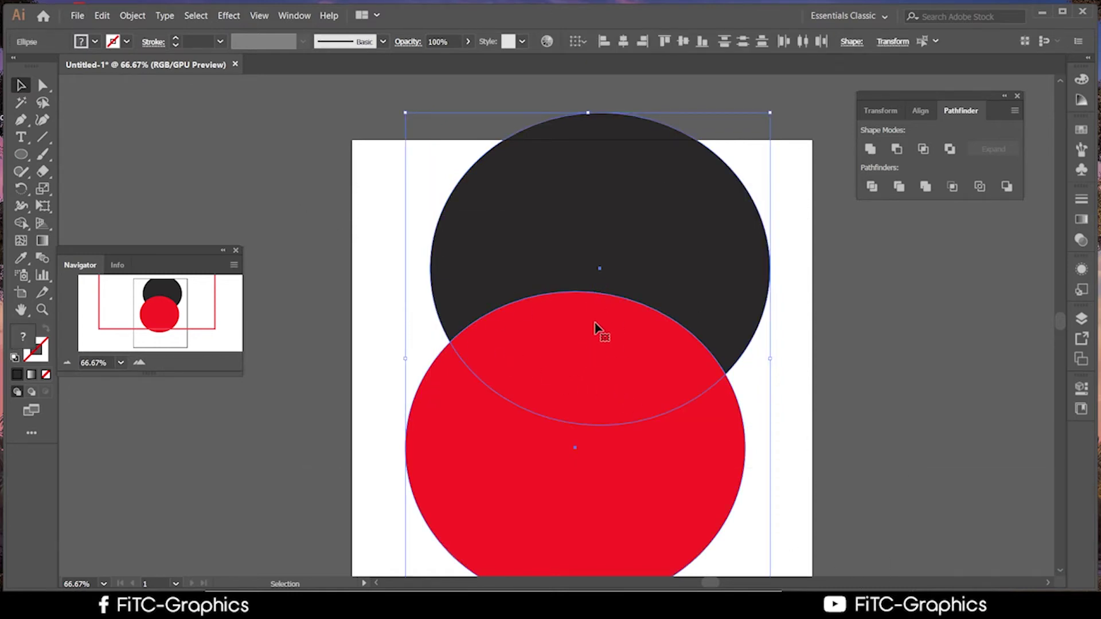
left_click(827, 382)
left_click_drag(671, 270, 637, 272)
Horizontally centre both circles and Alt-Intersect them into an editable red lens compound shape
left_click_drag(794, 479, 442, 211)
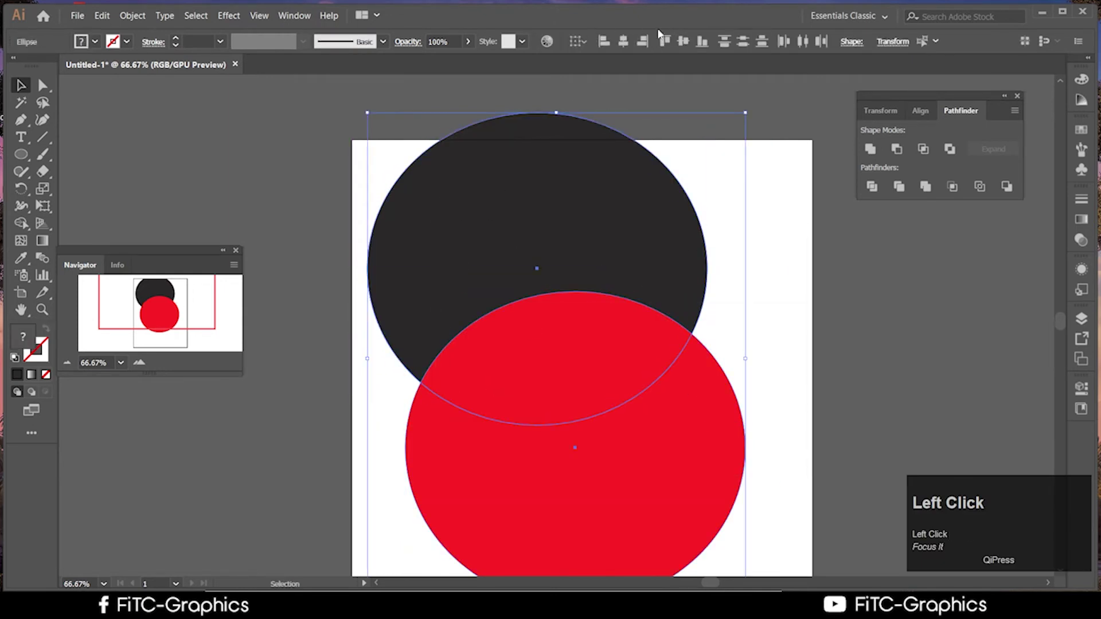
left_click(625, 43)
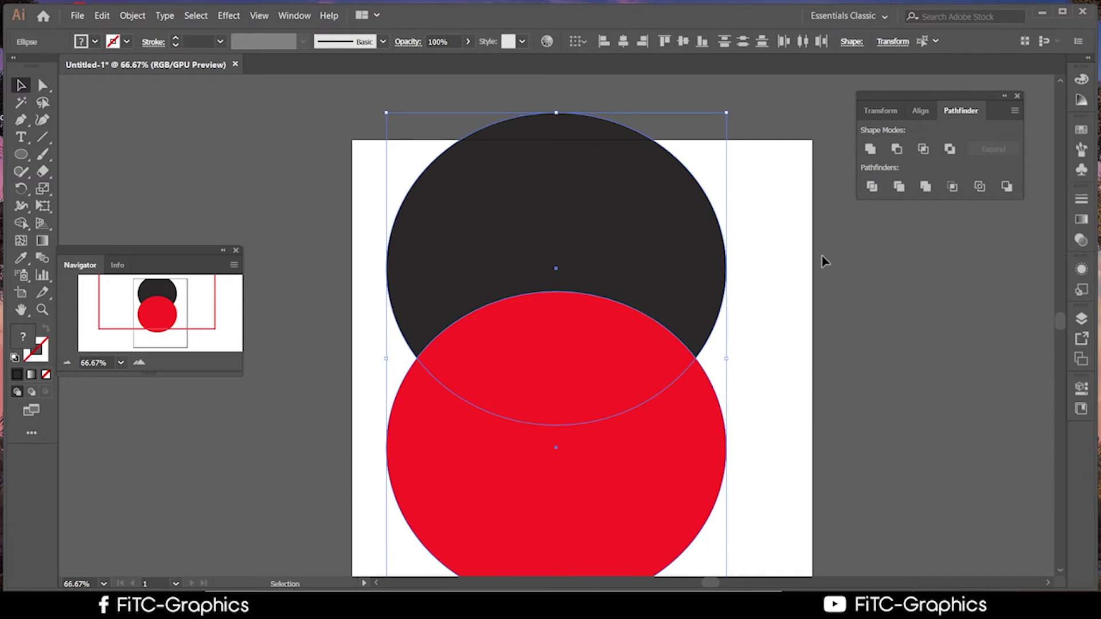
left_click(923, 150, "alt")
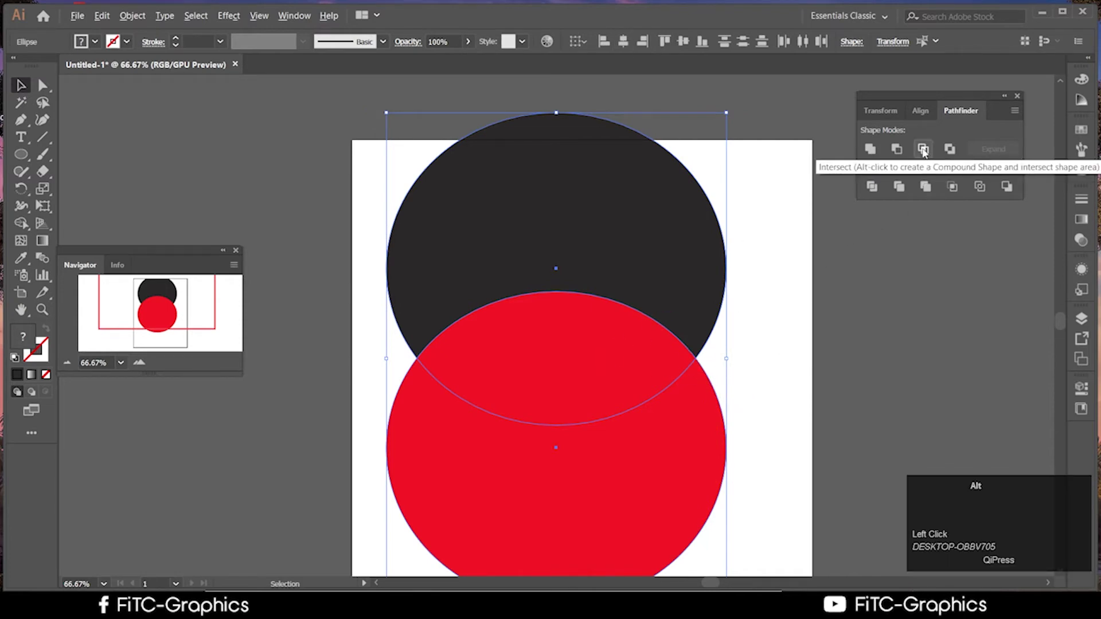
left_click(810, 323)
left_click(609, 383)
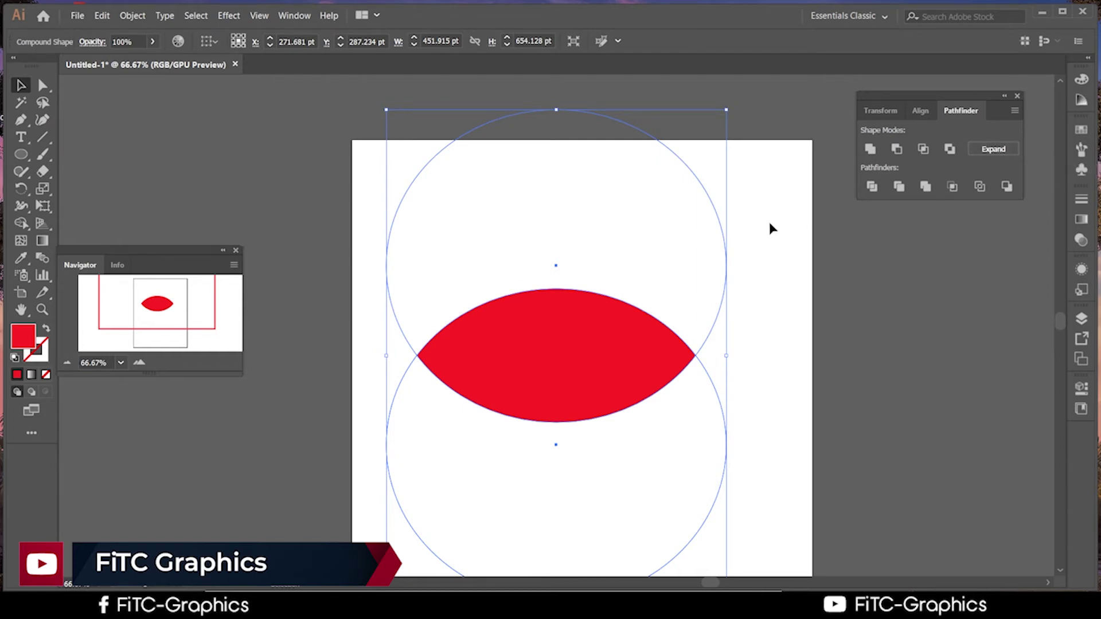
Isolate the compound shape and move its lower circle to change the red overlap
double_click(594, 363)
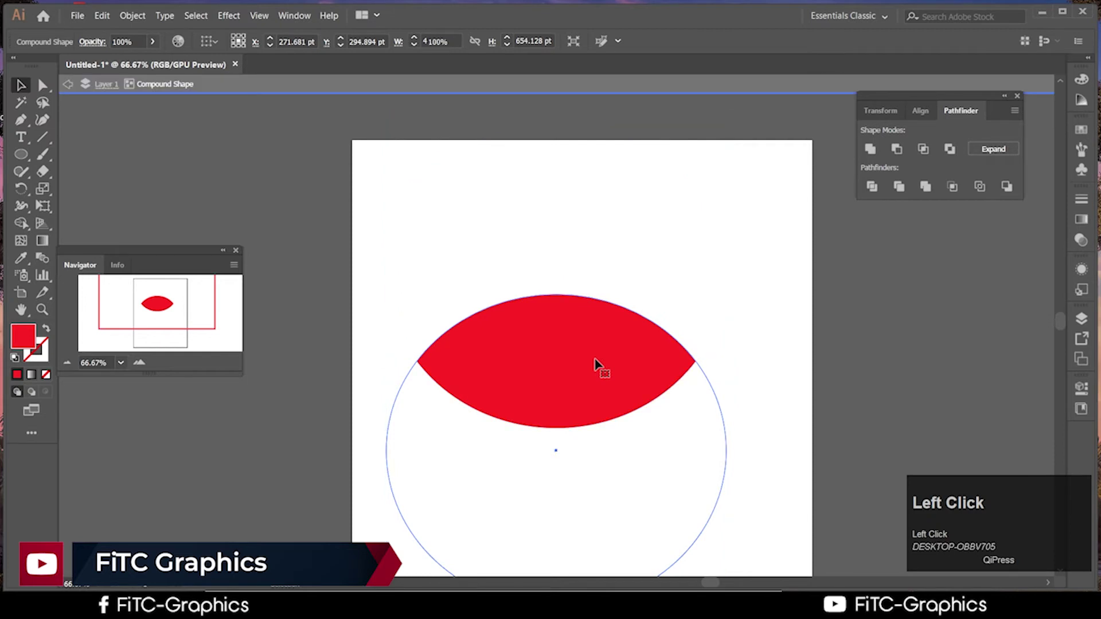
left_click_drag(595, 363, 570, 414)
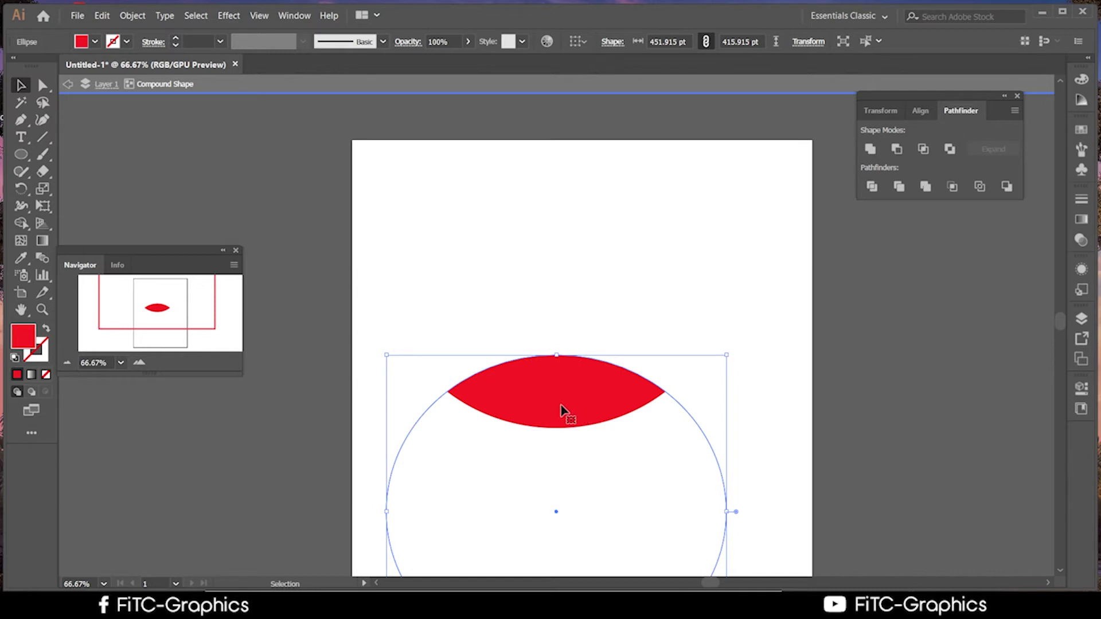
left_click_drag(562, 411, 559, 331)
left_click(835, 393)
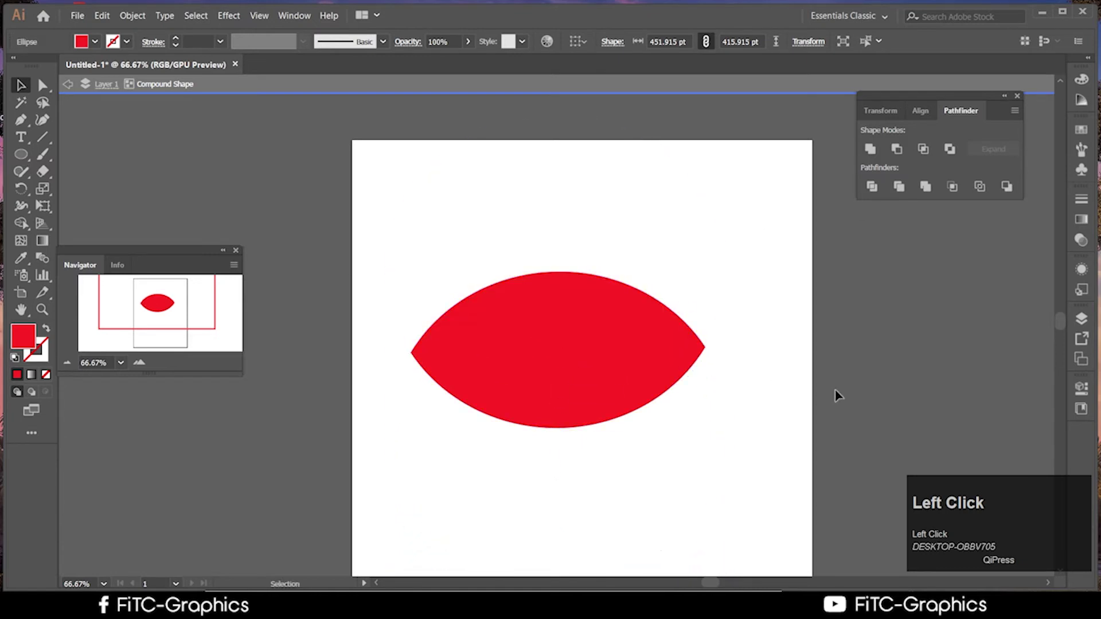
left_click(727, 413)
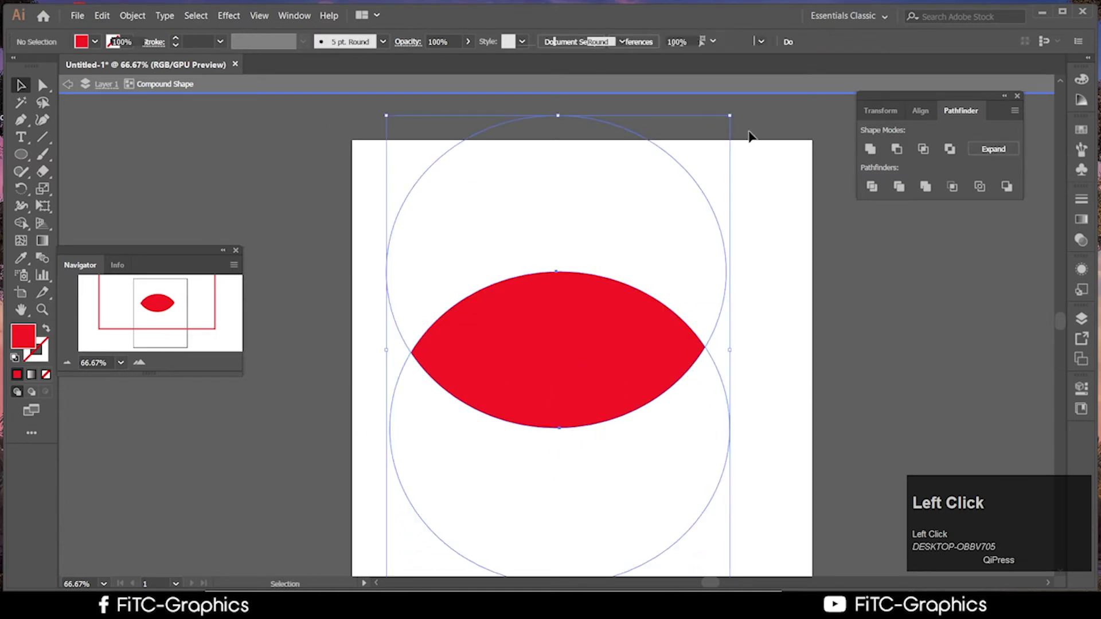
Expand the compound shape into a plain red lens path, try moving it, then undo
left_click(987, 149)
left_click_drag(573, 344, 672, 390)
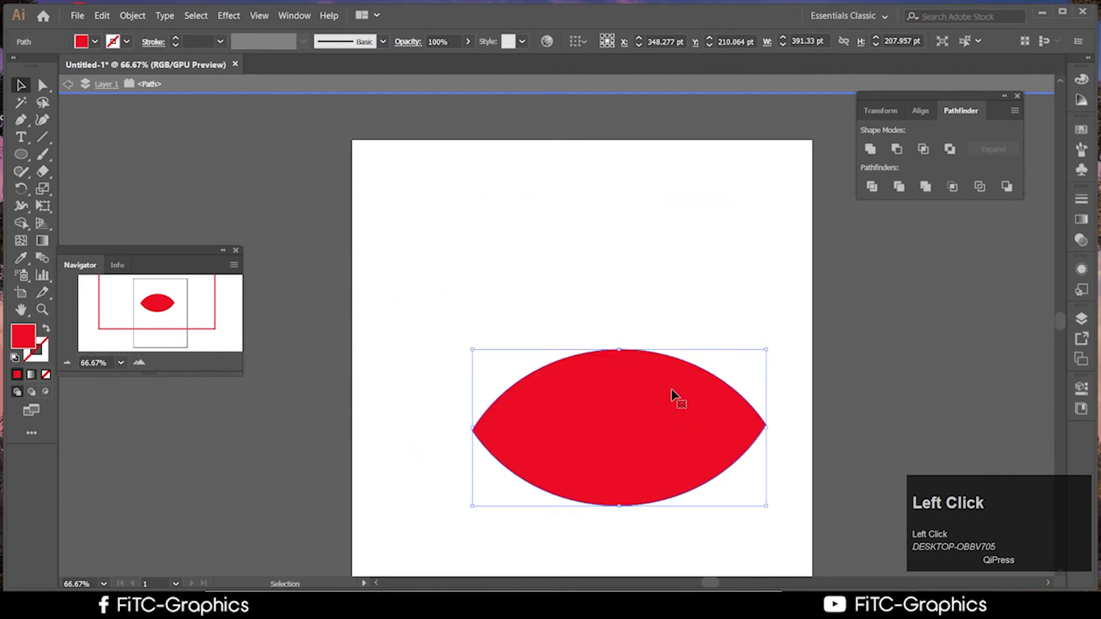
left_click_drag(578, 308, 617, 248)
left_click_drag(681, 425, 736, 70)
key("ctrl+z")
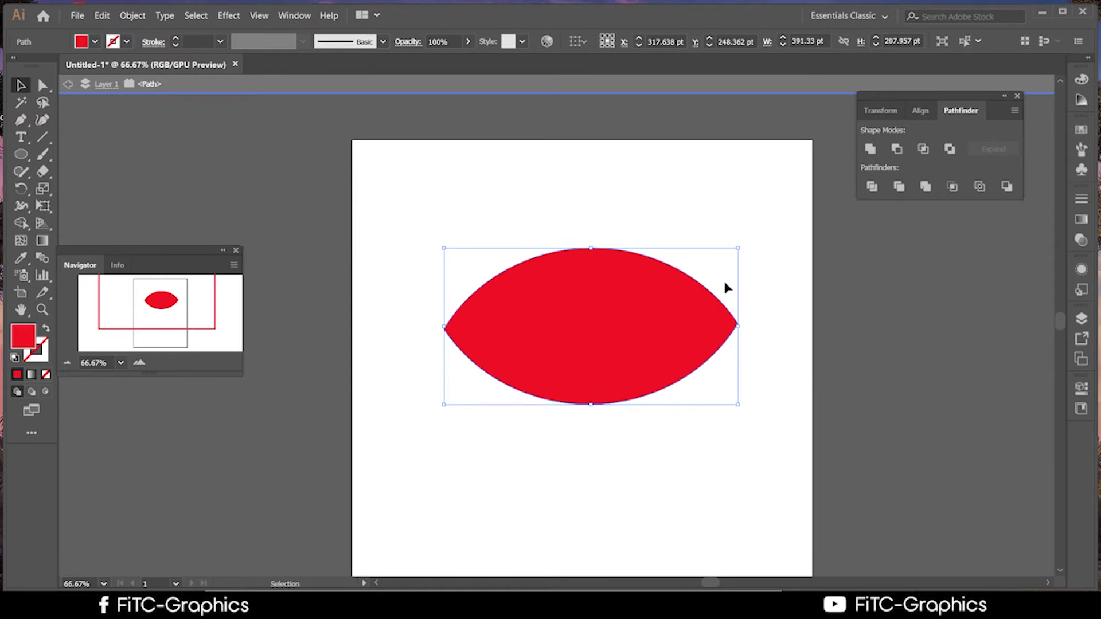
mouse_move(598, 325)
left_mouse_down()
mouse_move(659, 258)
mouse_move(659, 297)
mouse_move(598, 357)
mouse_move(602, 304)
left_mouse_up()
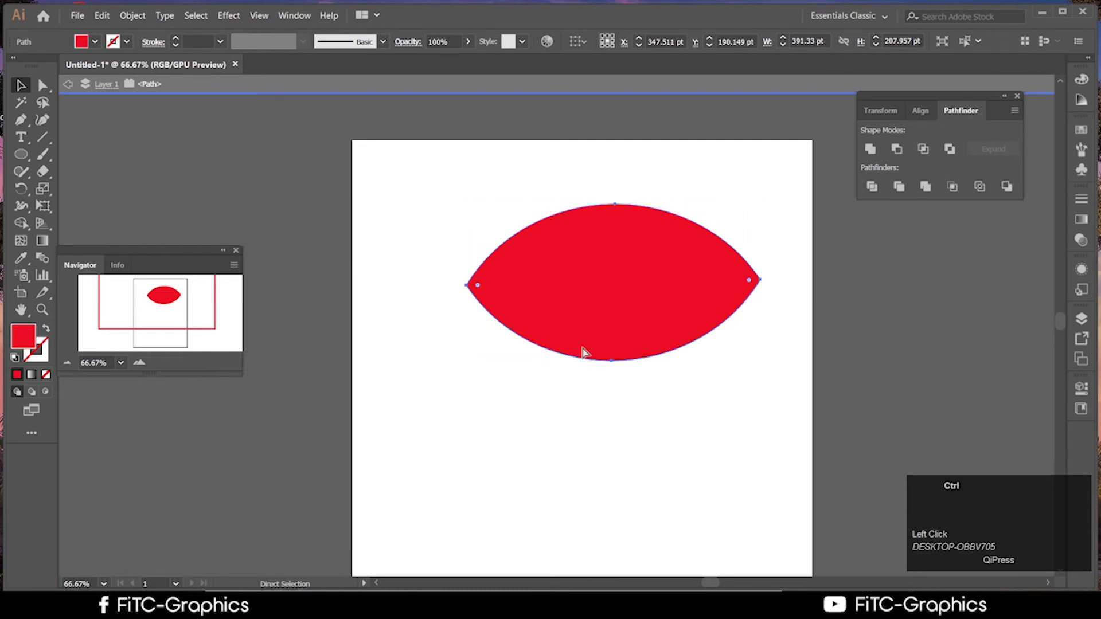
key("ctrl+z")
key("ctrl+z")
key("ctrl+z")
key("ctrl+z")
key("ctrl+z")
key("ctrl+z")
key("ctrl+z")
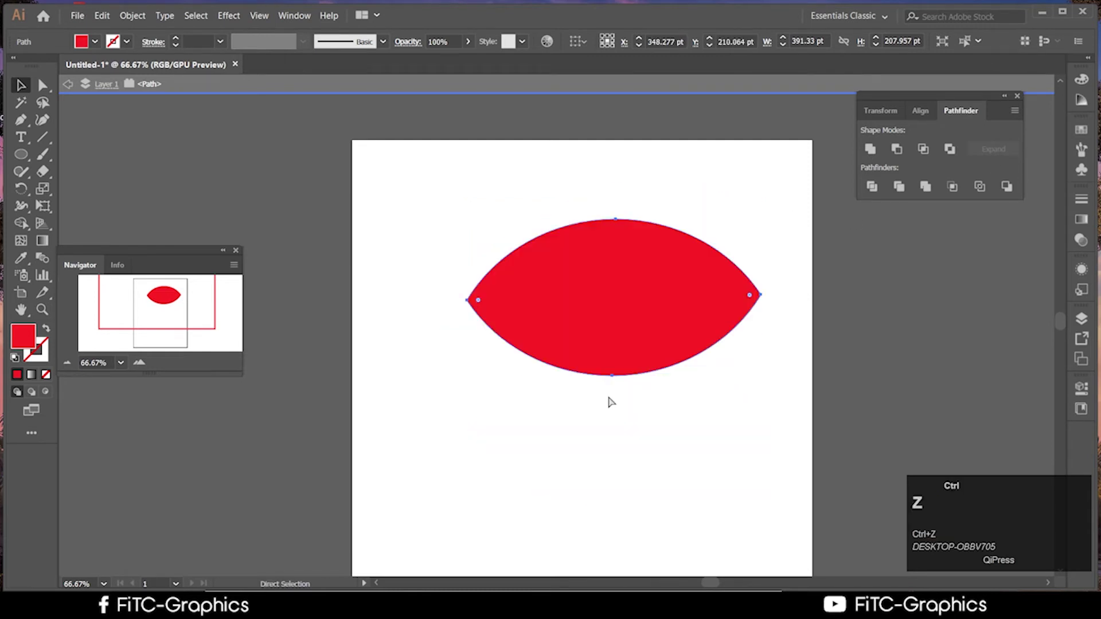
Drag the upper circle down so the red lens becomes thinner
left_click(785, 467)
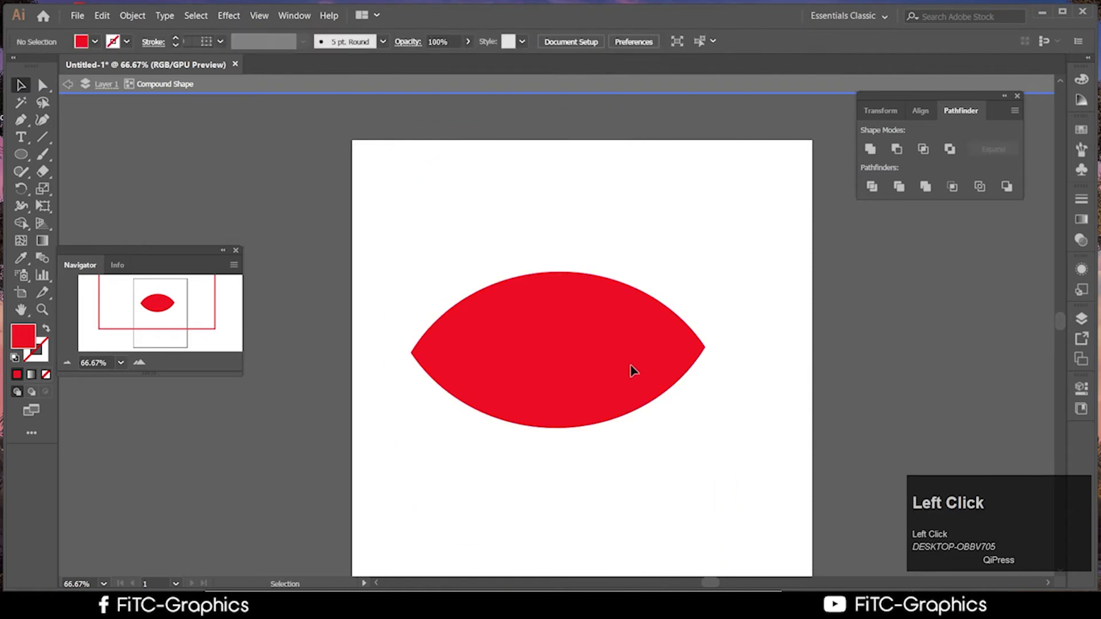
left_click(633, 370)
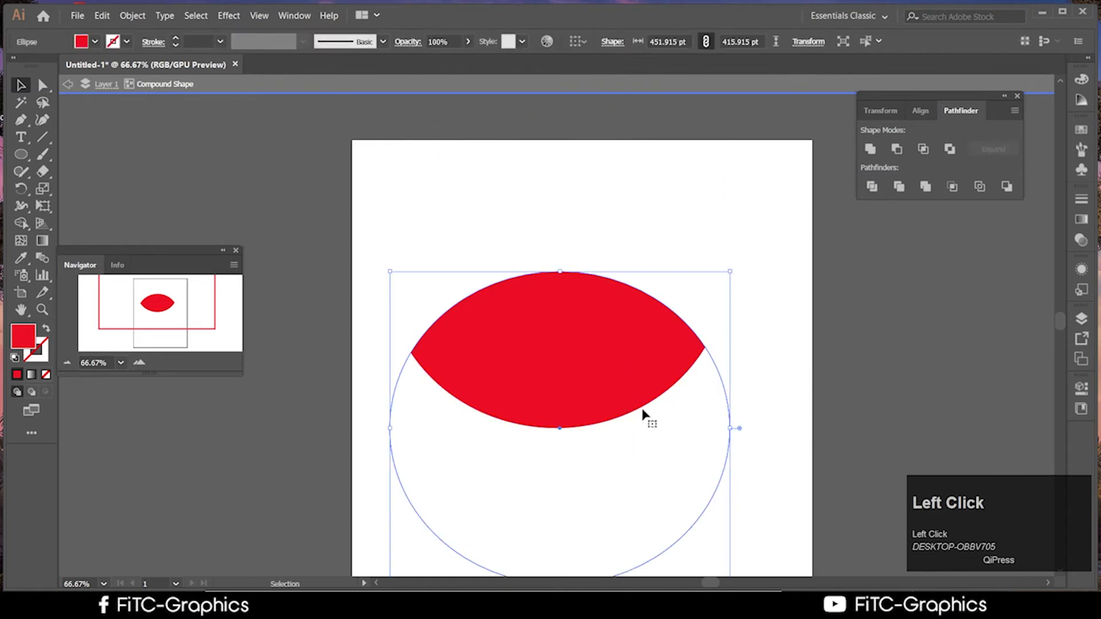
left_click(706, 203)
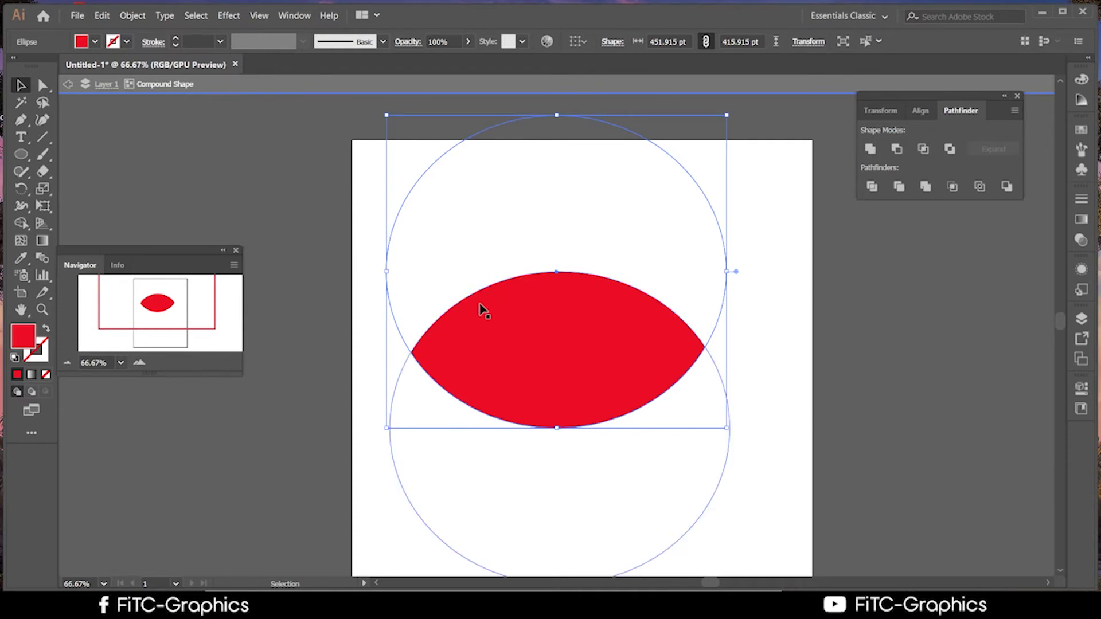
left_click_drag(561, 218, 582, 393)
left_click(820, 418)
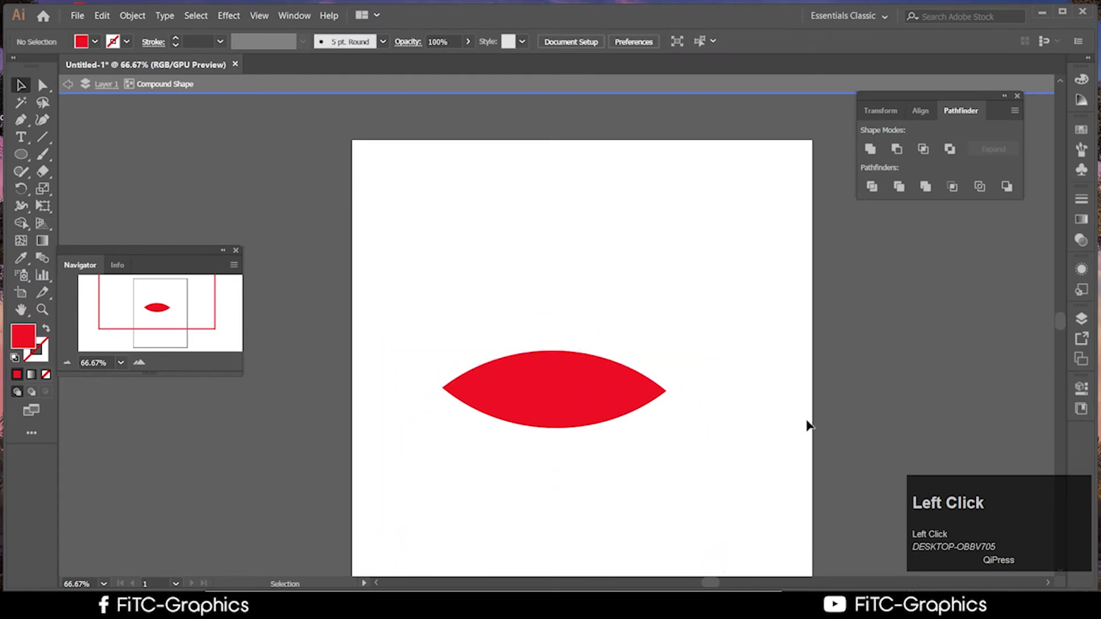
Show the transparency grid behind the artwork with Ctrl+Shift+D
scroll(705, 415, "down", 1)
key("ctrl+shift+d")
left_click(764, 396)
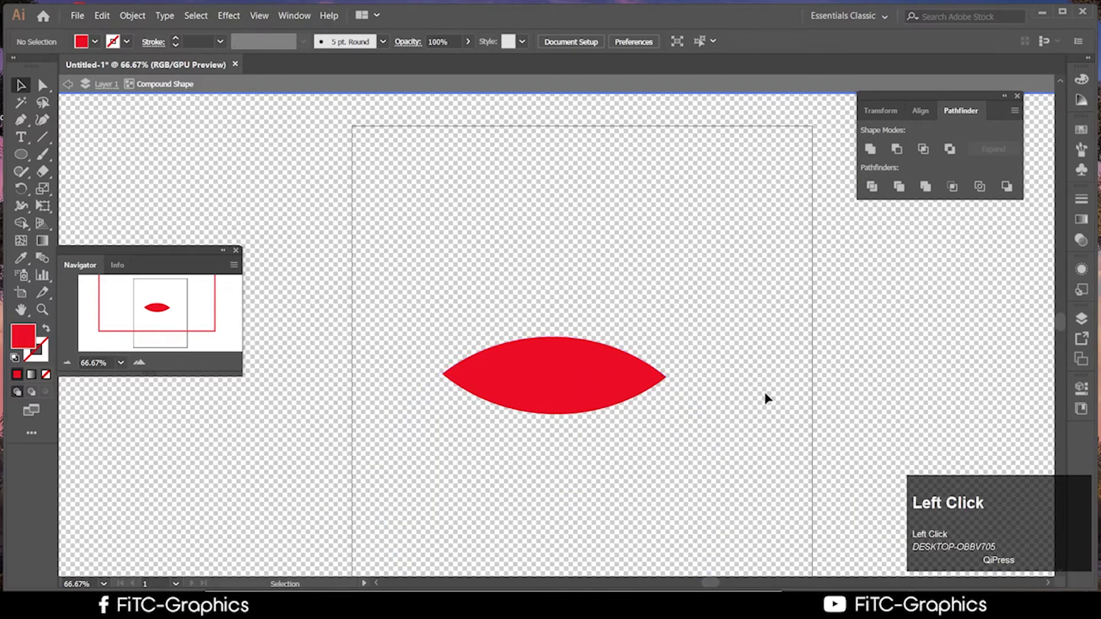
Select the intersect compound shape and nudge it slightly to the right
scroll(701, 408, "down", 1)
scroll(696, 427, "down", 1)
left_click(571, 351)
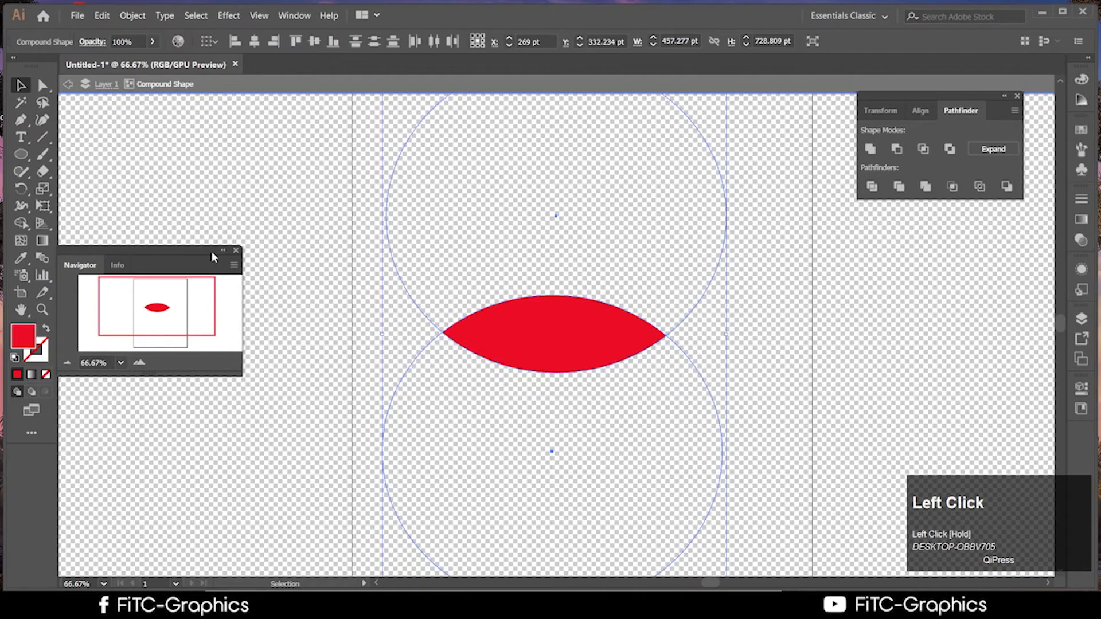
mouse_move(570, 351)
left_mouse_down()
mouse_move(644, 326)
mouse_move(526, 352)
mouse_move(567, 337)
mouse_move(576, 351)
left_mouse_up()
scroll(780, 364, "up", 1)
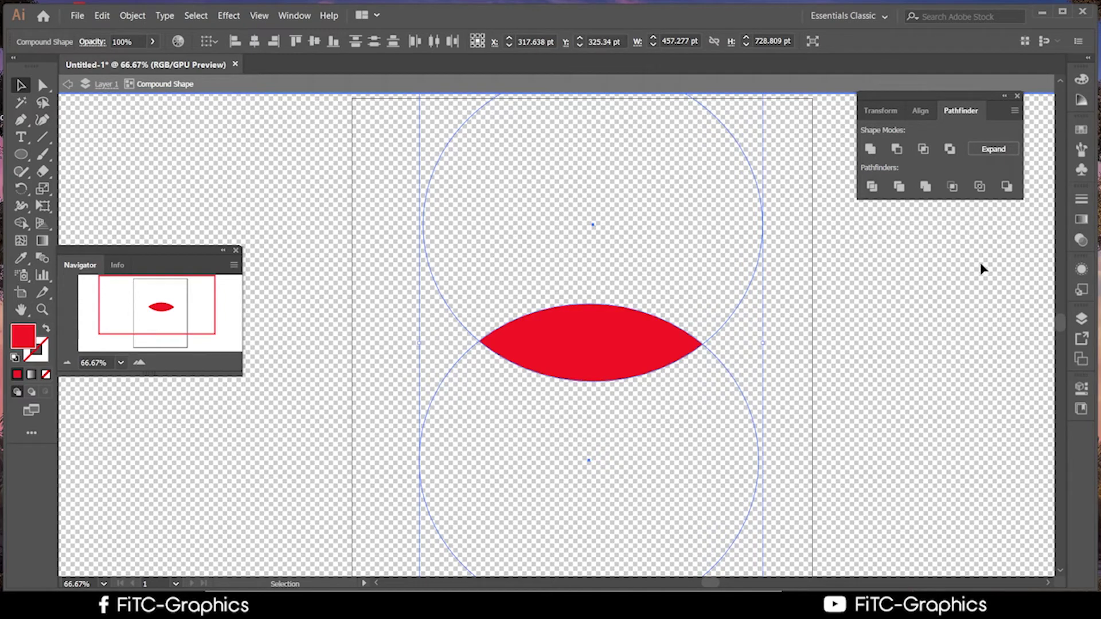
Reselect the whole red lens compound shape after briefly picking its lower circle
left_click(945, 271)
scroll(857, 313, "up", 1)
scroll(857, 313, "down", 1)
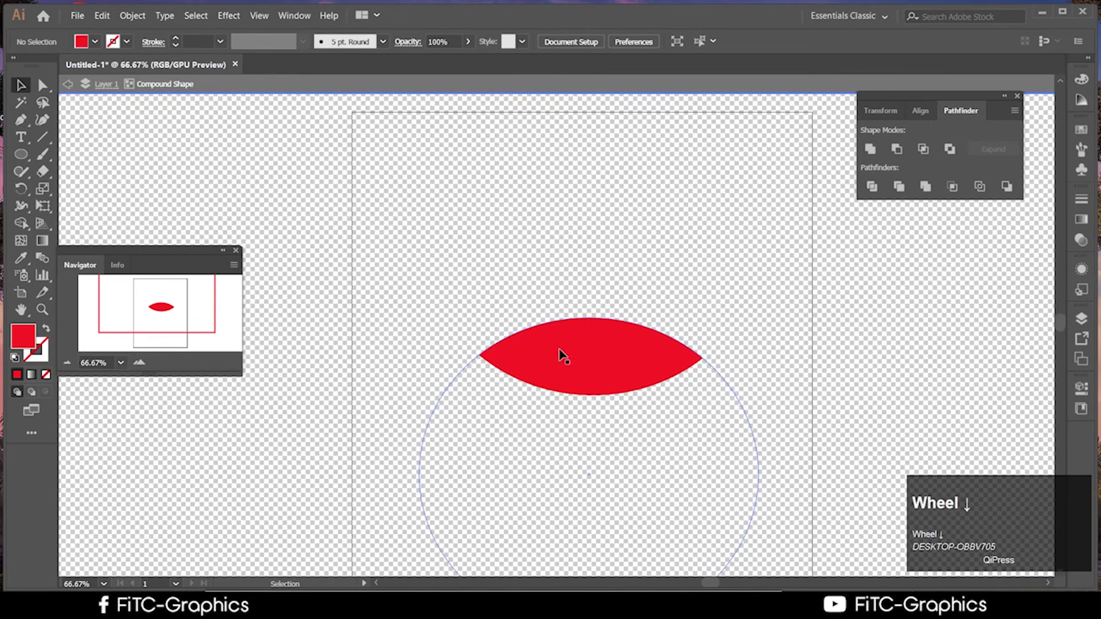
left_click(560, 352)
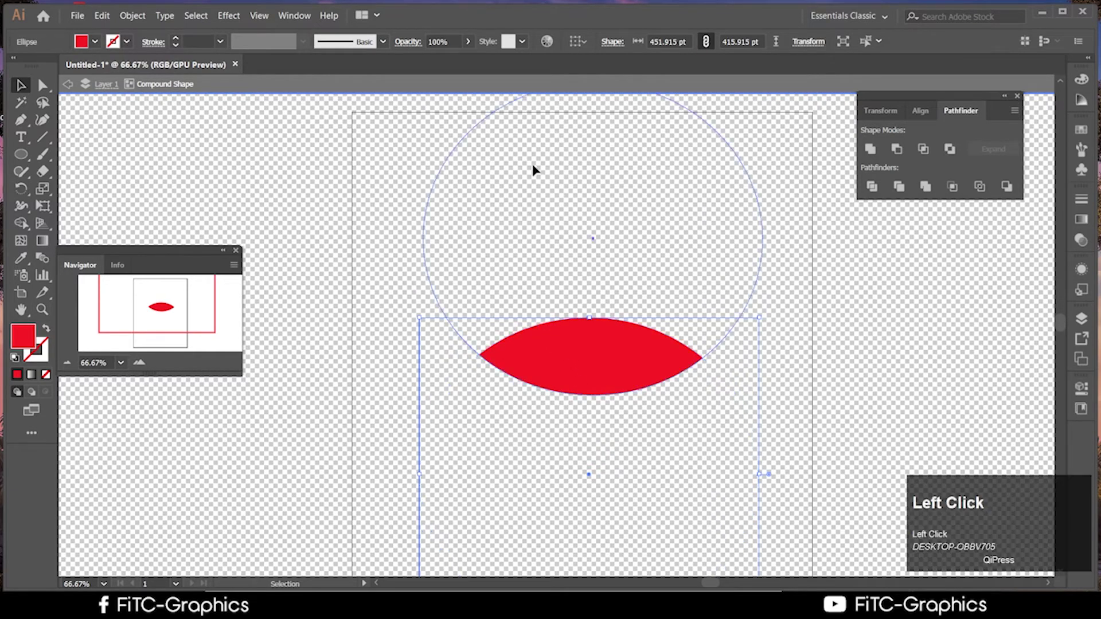
left_click(766, 435)
left_click(759, 437)
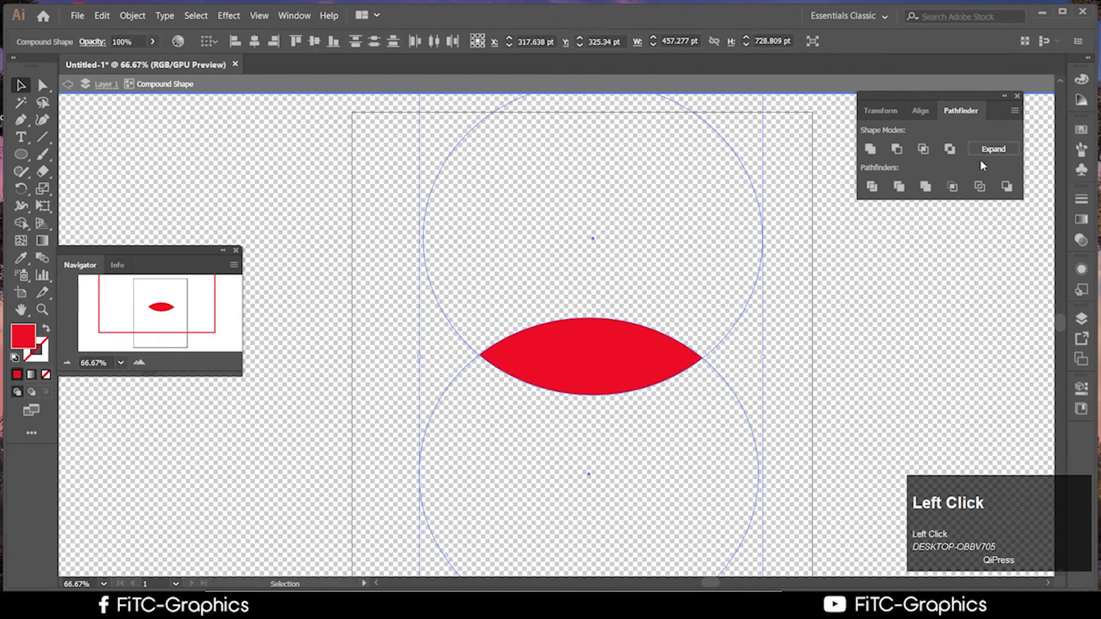
Undo six times back to the original separate dark and red circles
left_click(843, 320)
key("ctrl+z")
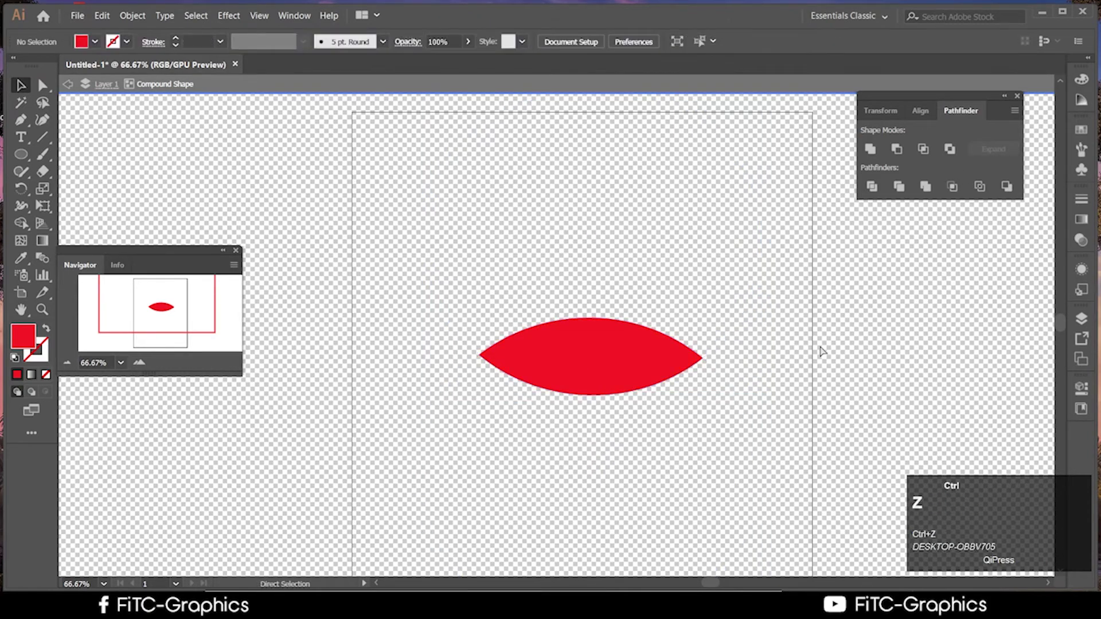
key("ctrl+z")
key("ctrl+z")
key("ctrl+z")
key("ctrl+z")
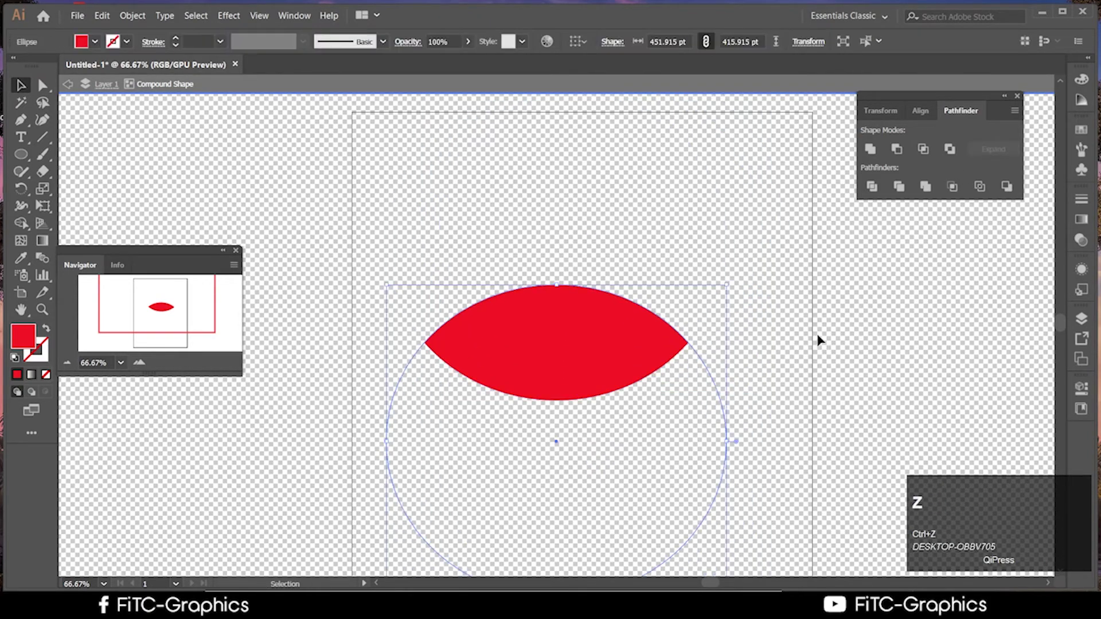
key("ctrl+z")
key("ctrl+z")
key("ctrl+z")
key("ctrl+z")
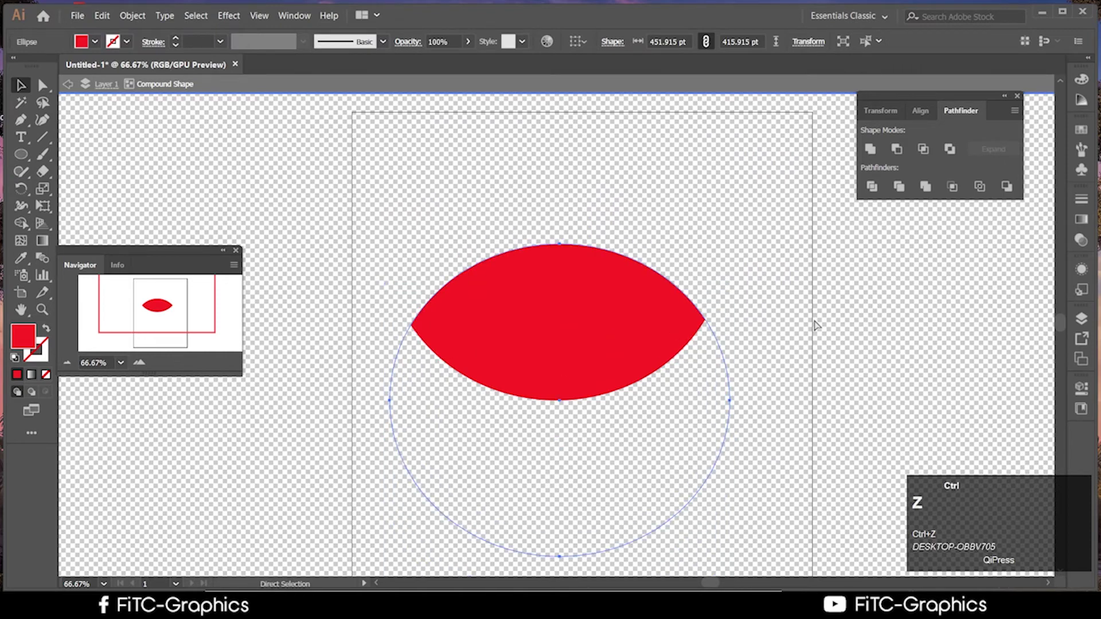
key("ctrl+z")
key("ctrl+z")
key("ctrl+z")
key("ctrl+z")
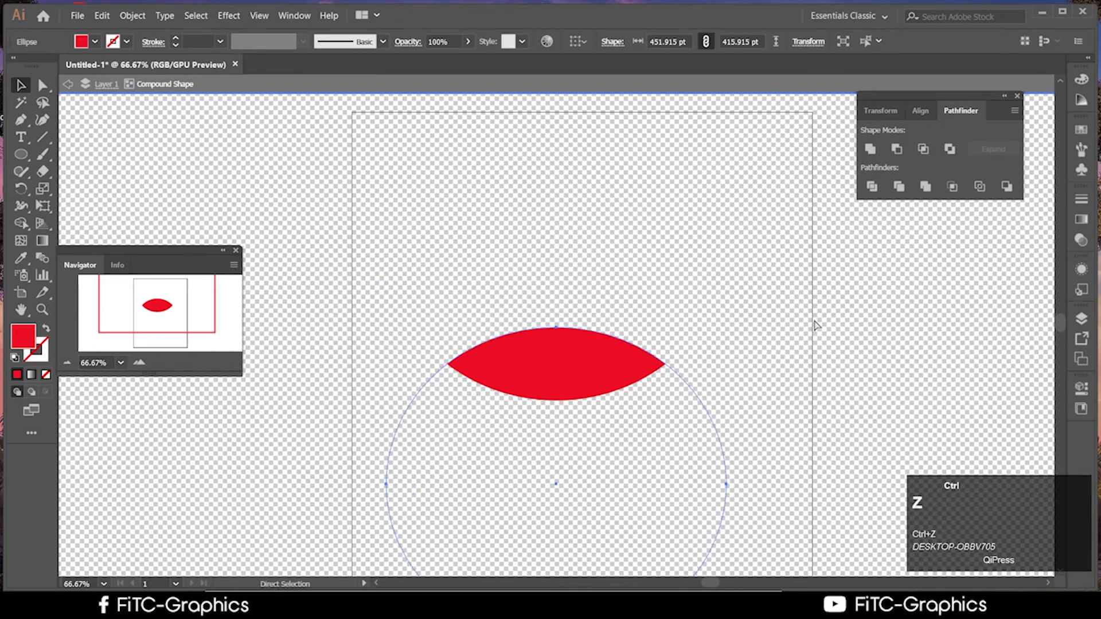
key("ctrl+z")
key("ctrl+z")
key("ctrl+z")
key("ctrl+z")
key("ctrl+z")
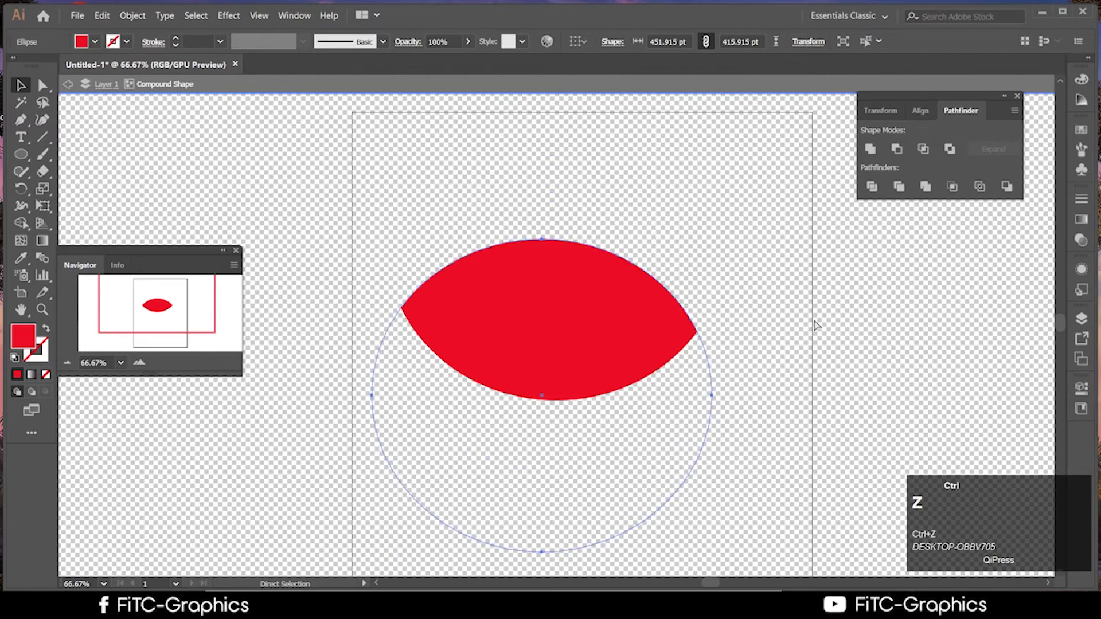
key("ctrl+z")
key("ctrl+z")
key("ctrl+z")
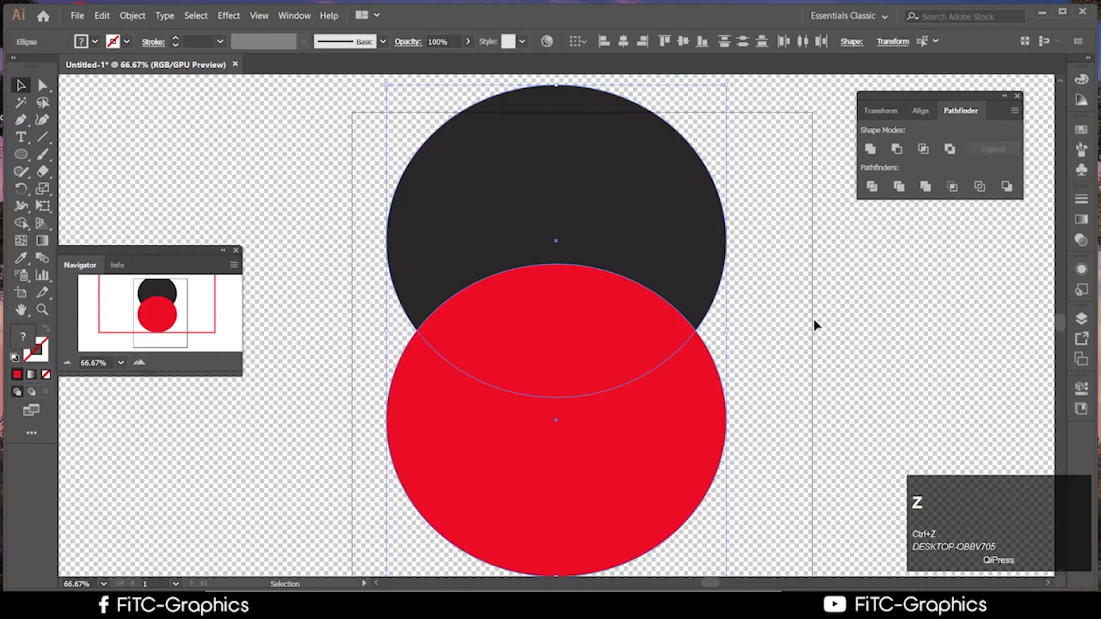
Select both circles and apply Pathfinder Exclude to cut out their overlap
left_click(816, 325)
left_click(602, 344)
left_click(660, 259, "shift")
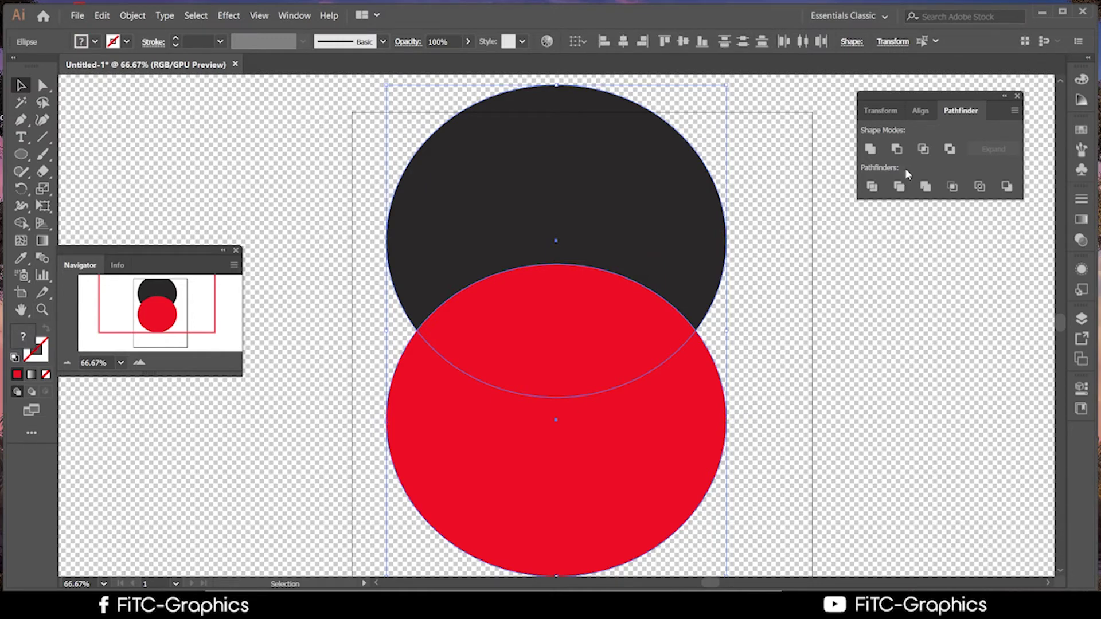
left_click(950, 150)
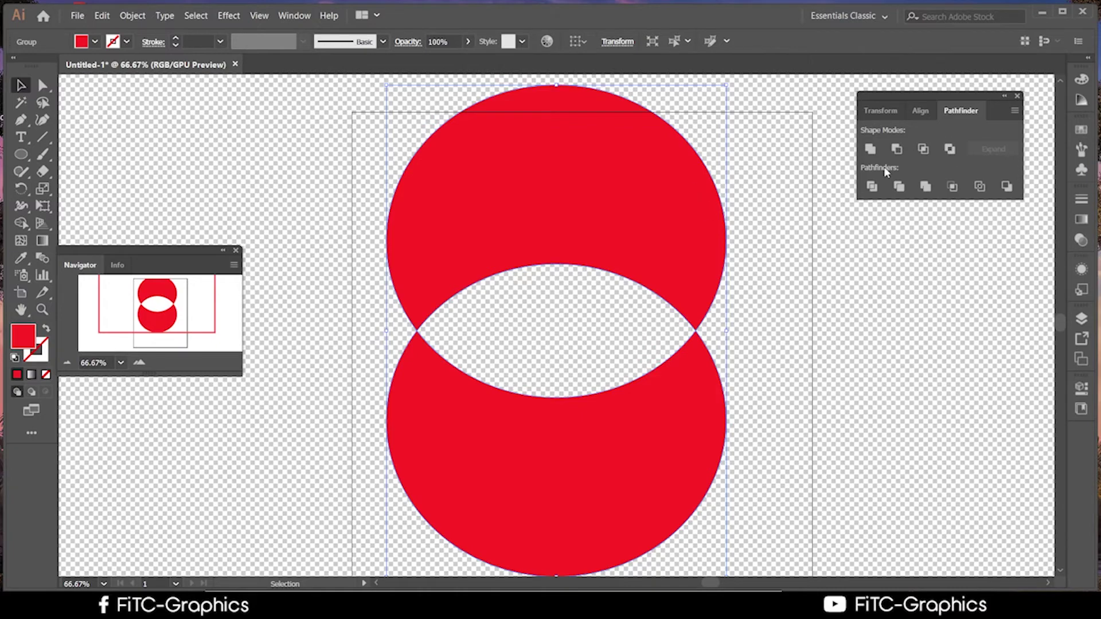
left_click(950, 150)
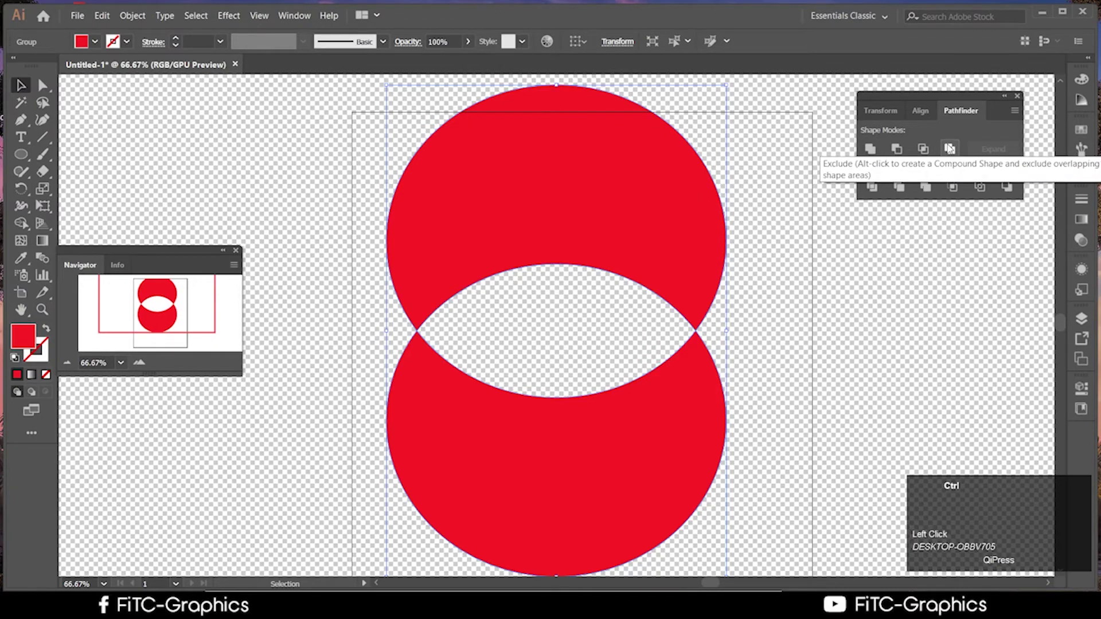
key("ctrl+z")
left_click(950, 150)
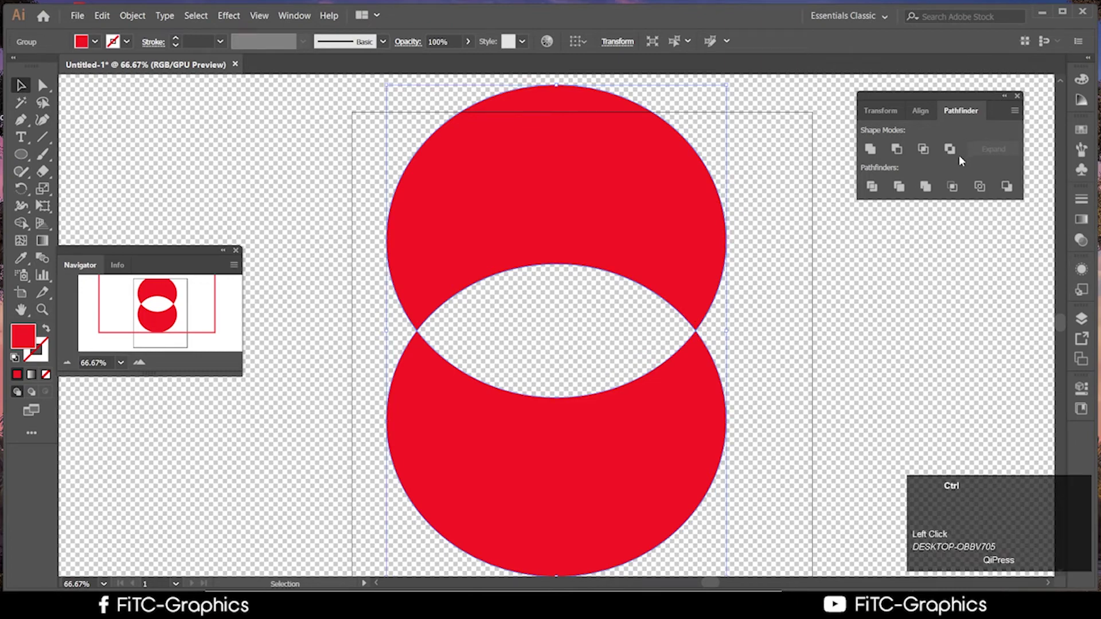
Retry Exclude as an editable compound shape, then undo to the separate circles
key("ctrl+z")
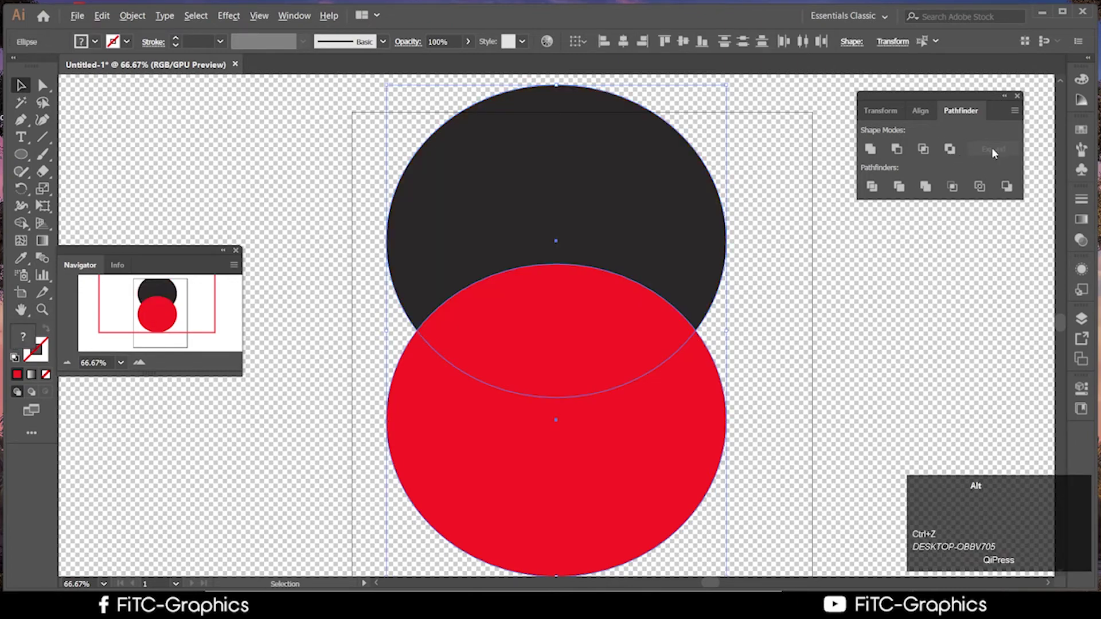
left_click(951, 151)
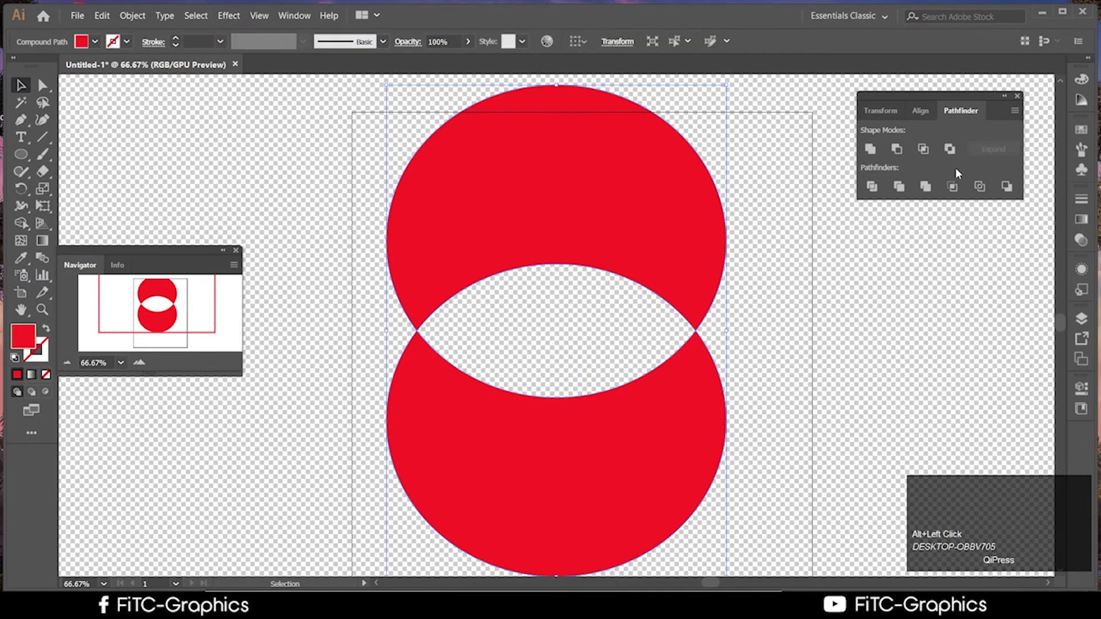
key("ctrl+z")
left_click(950, 150, "alt")
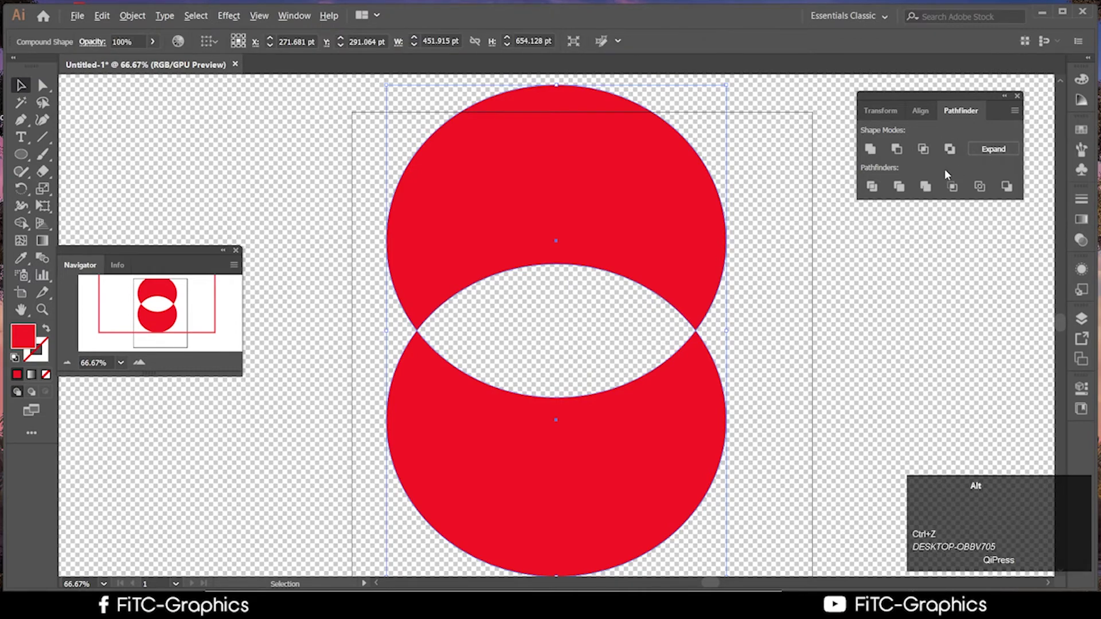
key("ctrl+z")
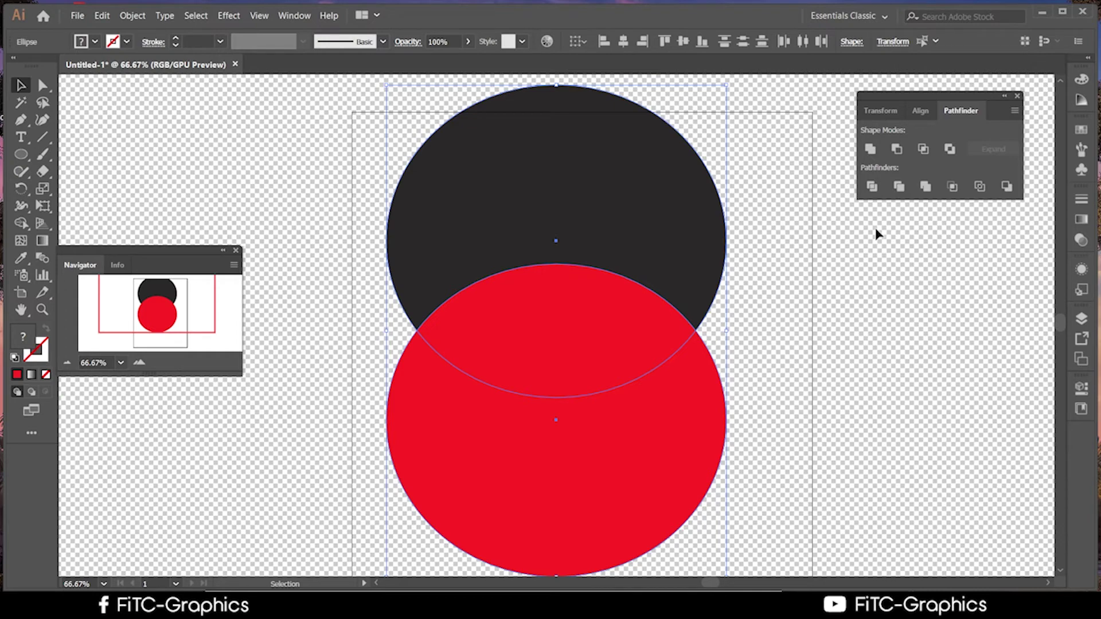
Drag a copy of the red circle up and right over the dark circle's upper right
left_click(936, 378)
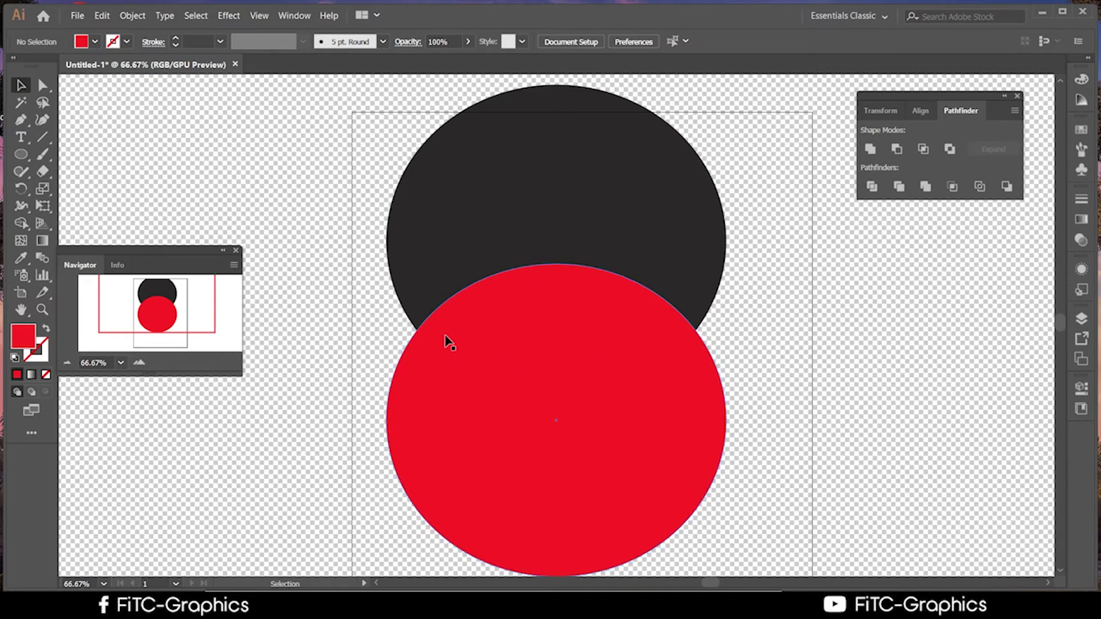
scroll(639, 437, "down", 2)
scroll(736, 423, "up", 1)
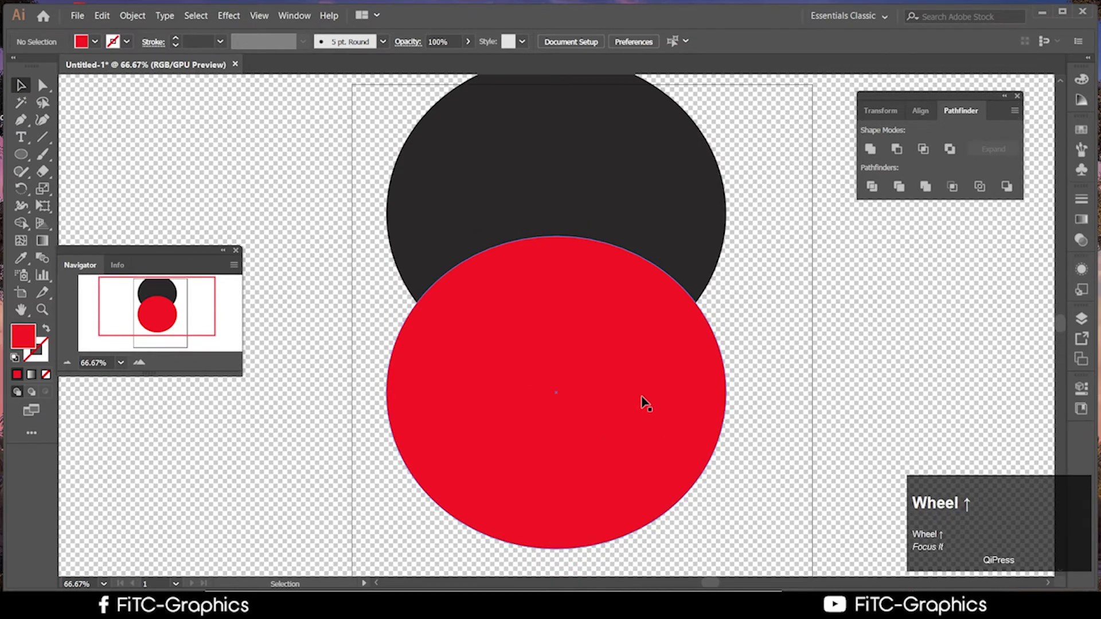
left_click(738, 336)
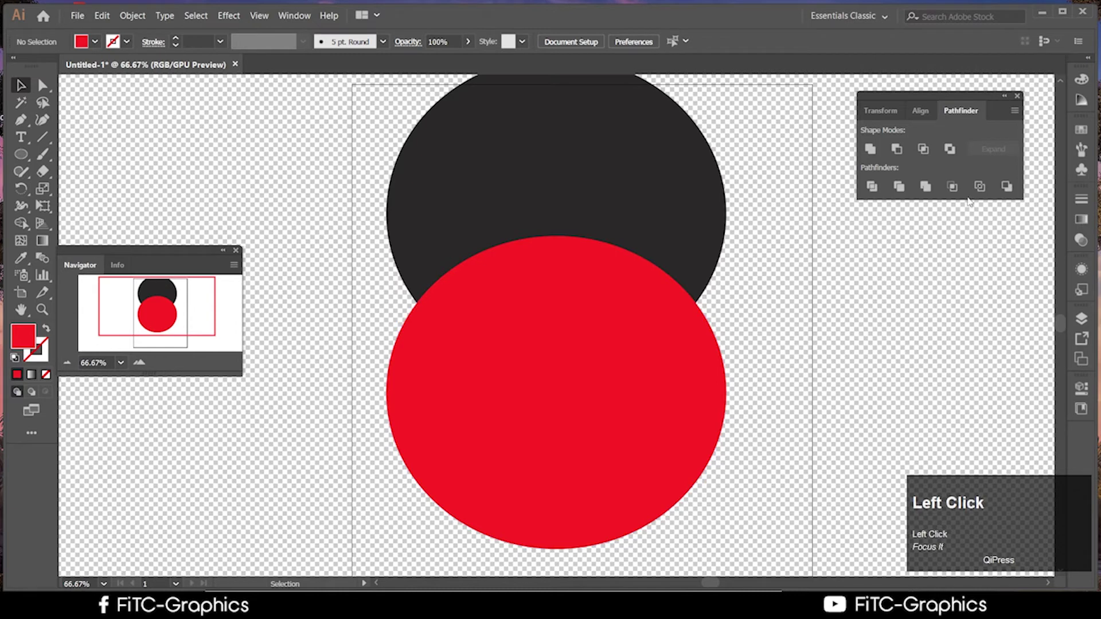
left_click(597, 386)
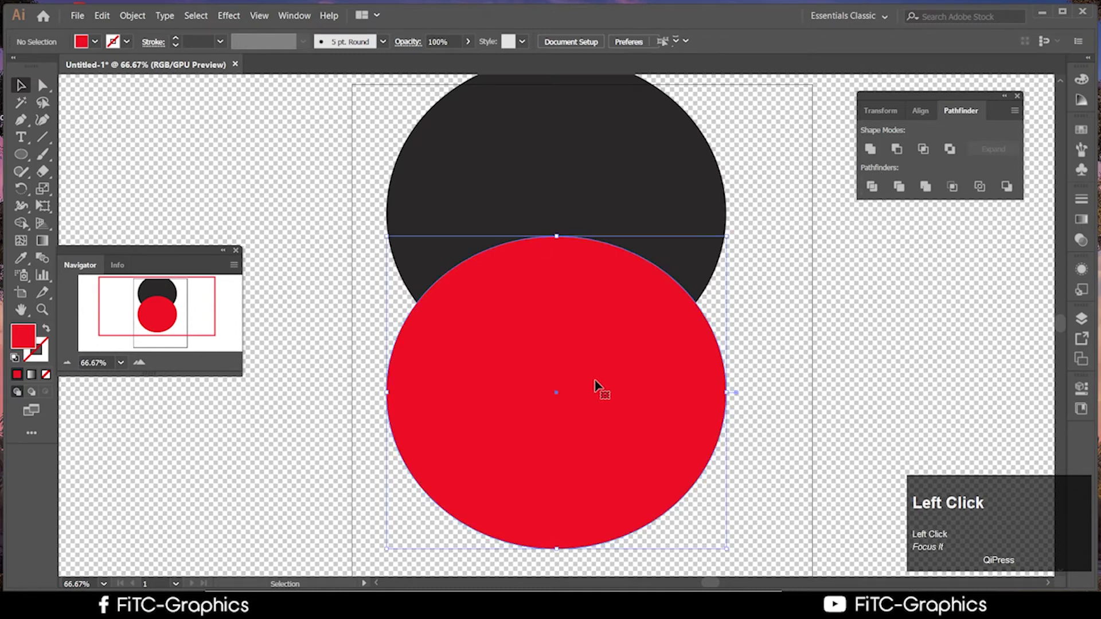
left_click_drag(626, 406, 808, 142)
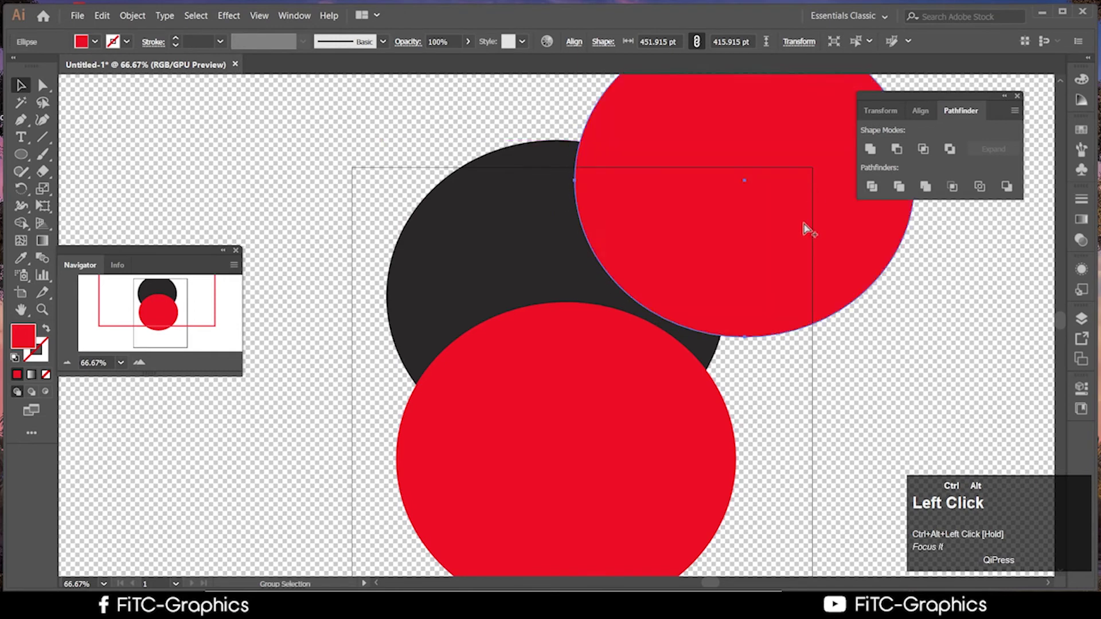
left_click_drag(806, 229, 784, 204)
Select all three circles: both red circles and the dark circle
left_click(716, 394, "shift")
left_click(492, 214, "shift")
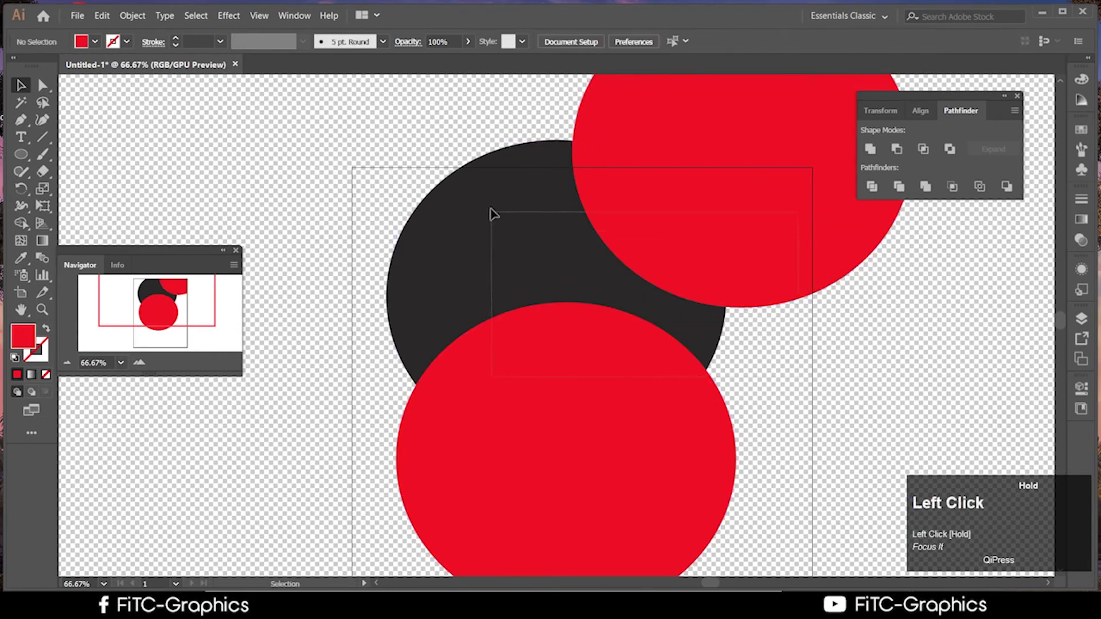
scroll(866, 390, "up", 2)
scroll(713, 377, "up", 1)
scroll(720, 364, "down", 2)
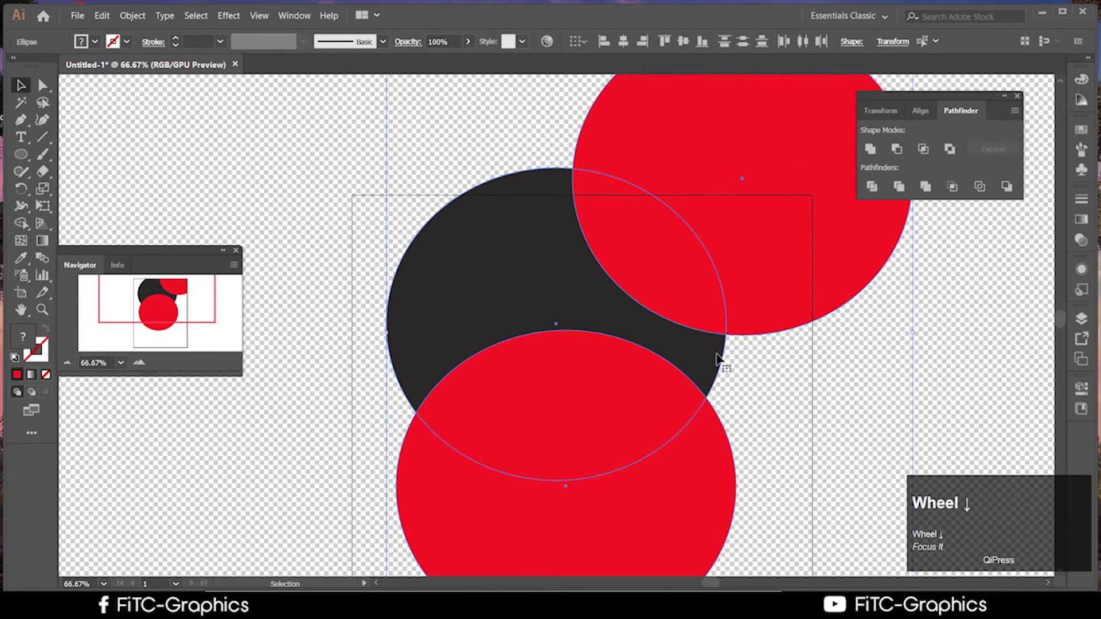
scroll(725, 356, "up", 2)
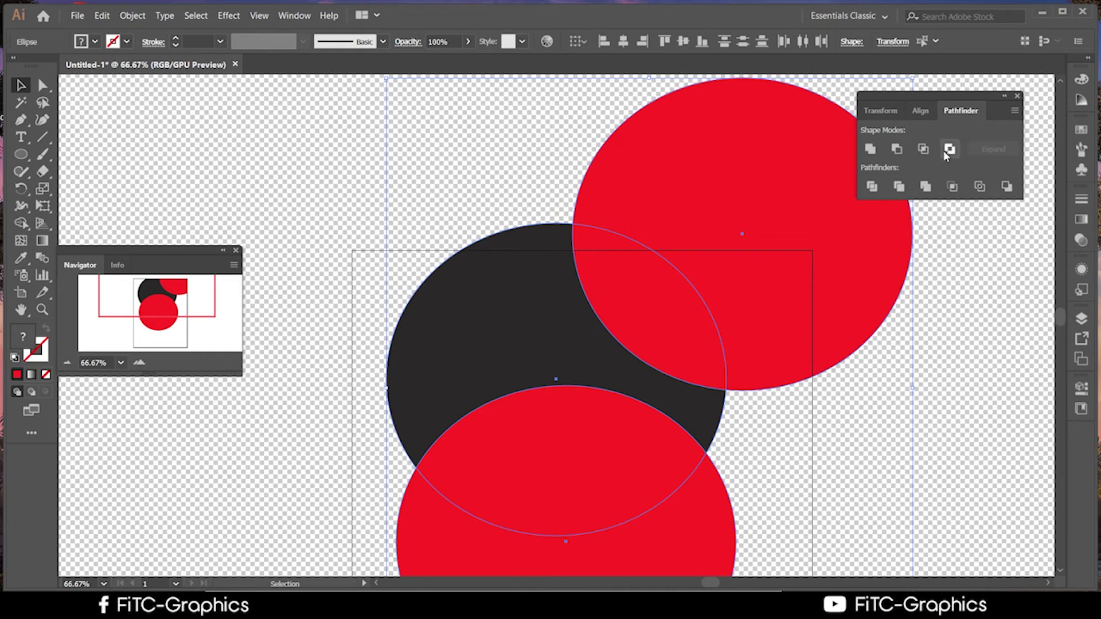
left_click(921, 149)
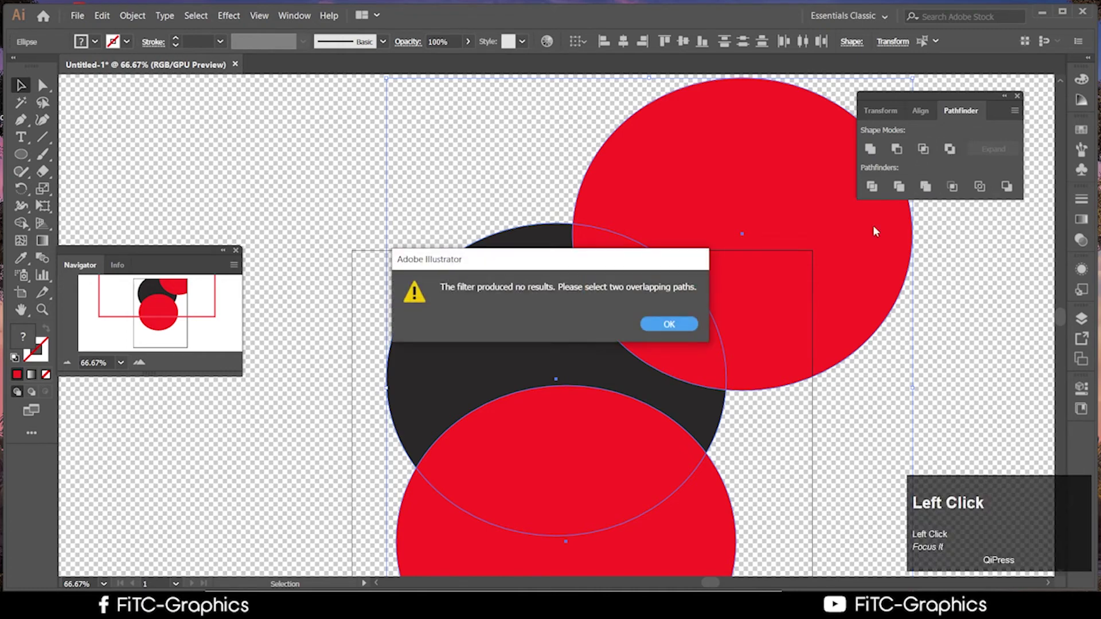
left_click(683, 325)
left_click(949, 149)
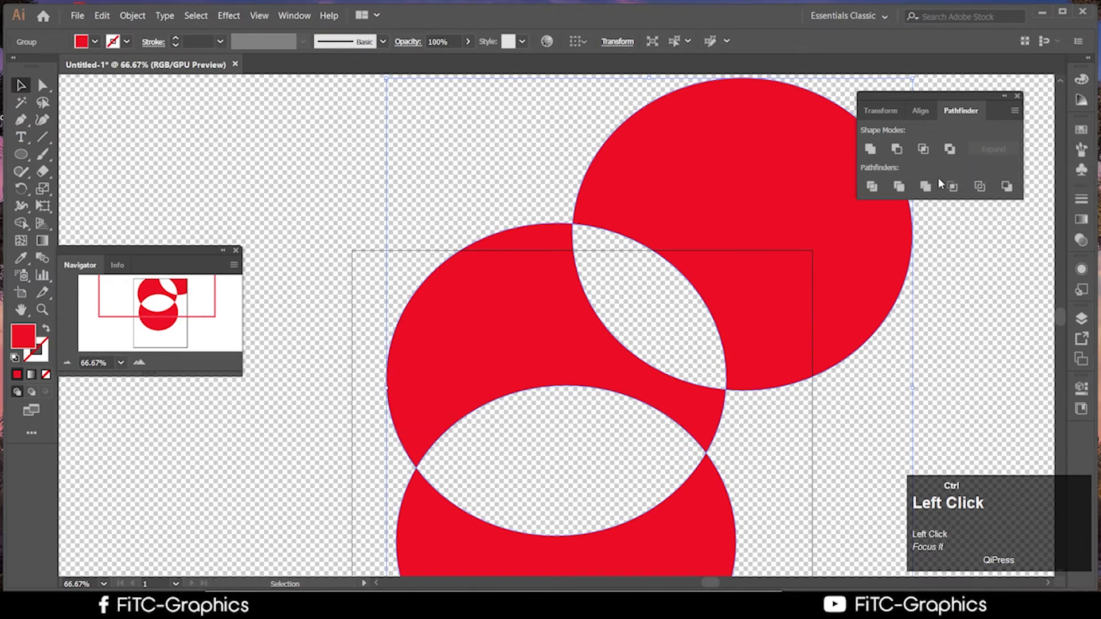
key("ctrl+z")
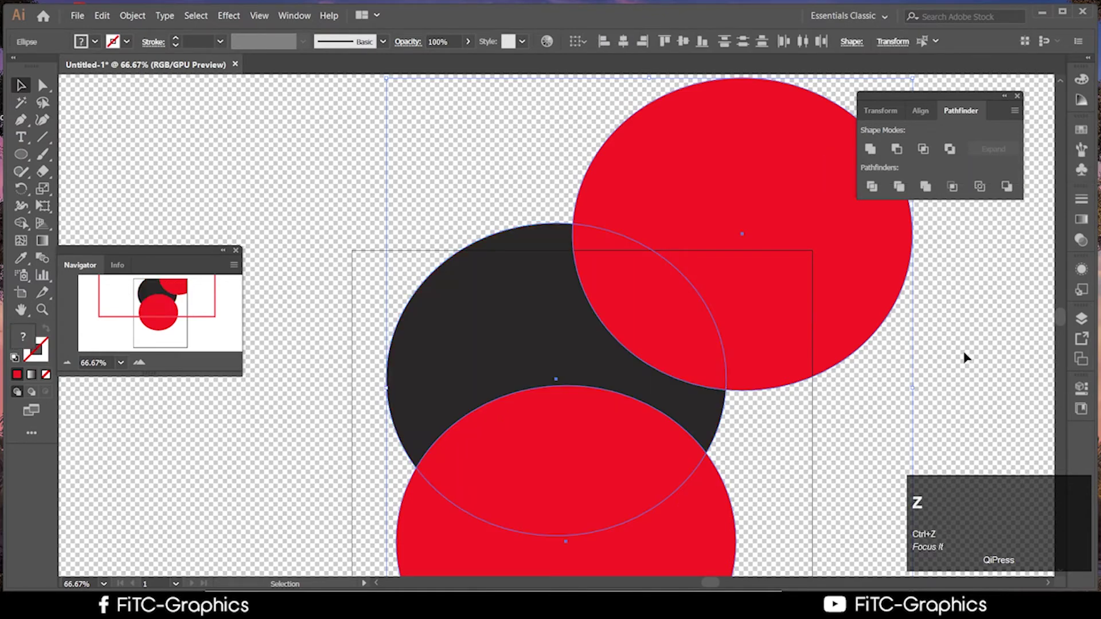
left_click(898, 149)
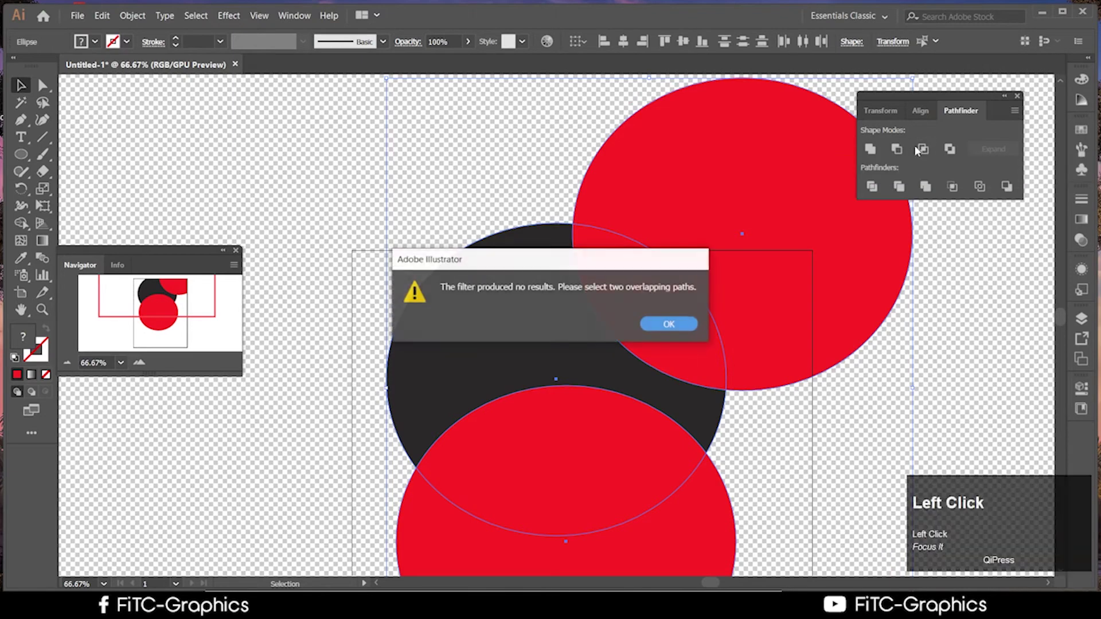
left_click(686, 325)
key("ctrl+z")
scroll(992, 361, "down", 2)
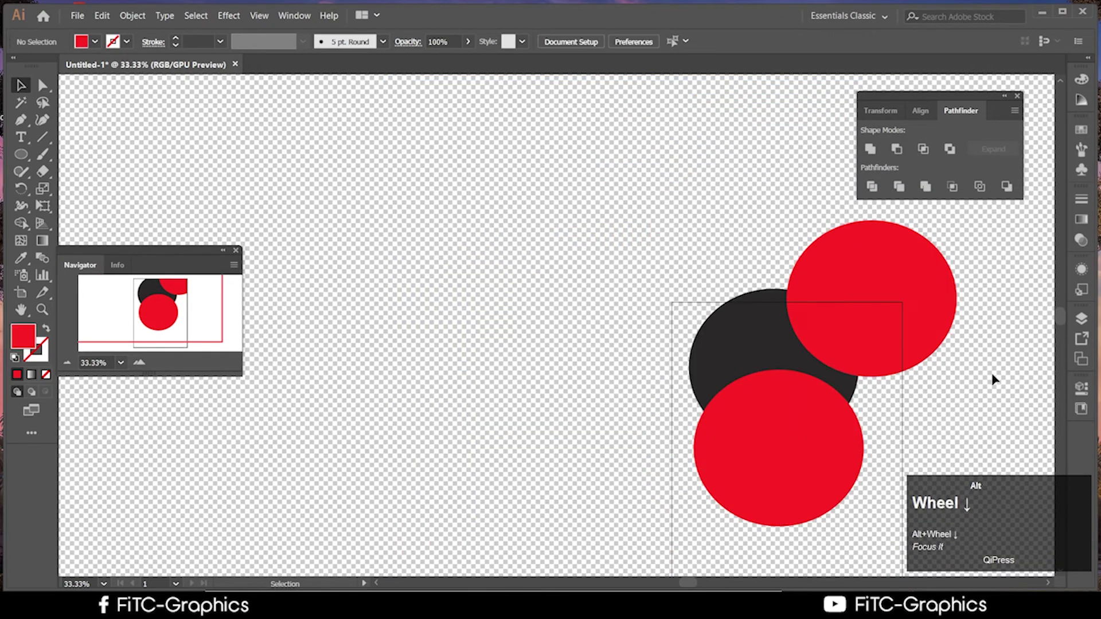
Reposition the two red circles so the lower one overlaps the dark circle
left_click_drag(799, 459, 801, 484)
left_click_drag(903, 347, 906, 338)
left_click_drag(818, 454, 705, 318)
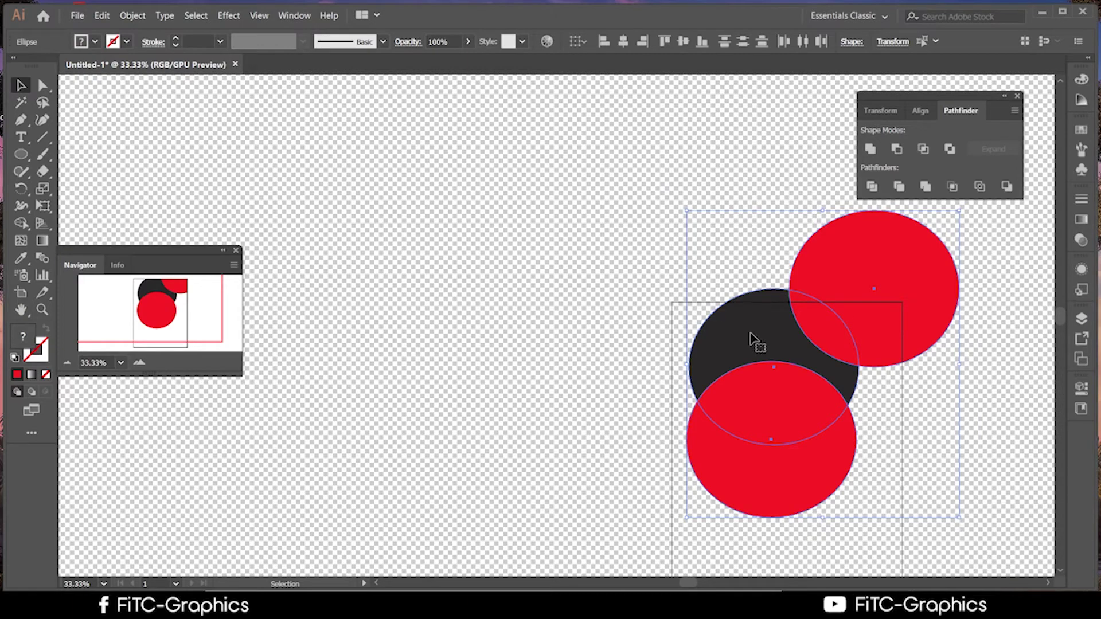
scroll(765, 298, "up", 1)
scroll(768, 309, "down", 1)
scroll(793, 312, "up", 1)
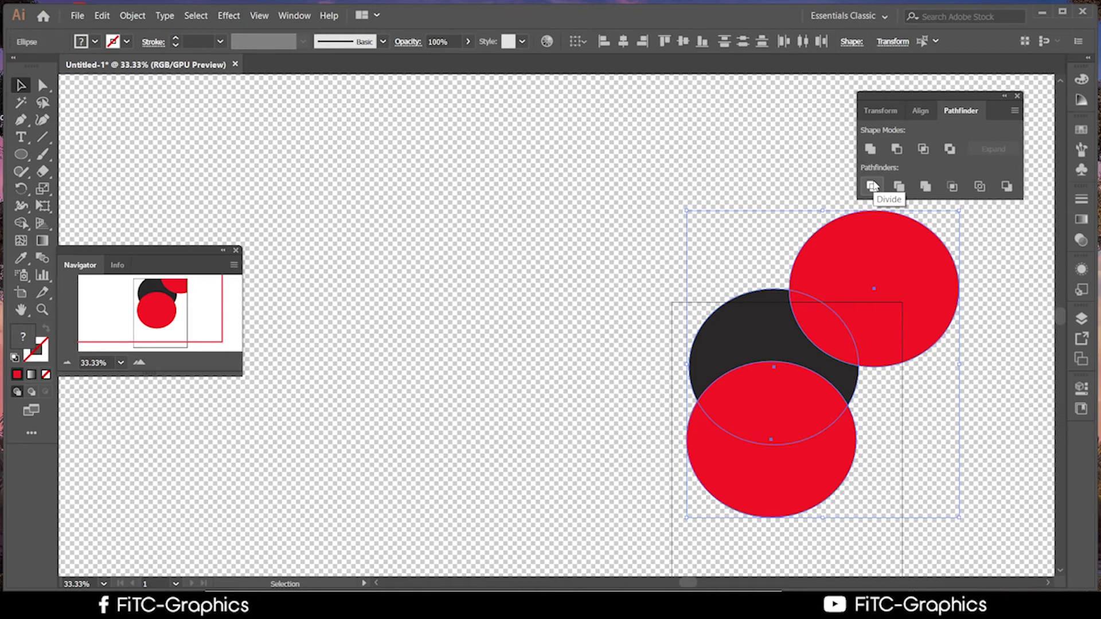
Apply Pathfinder Divide to split the three circles into grouped overlap pieces
left_click(872, 185)
left_click(871, 188)
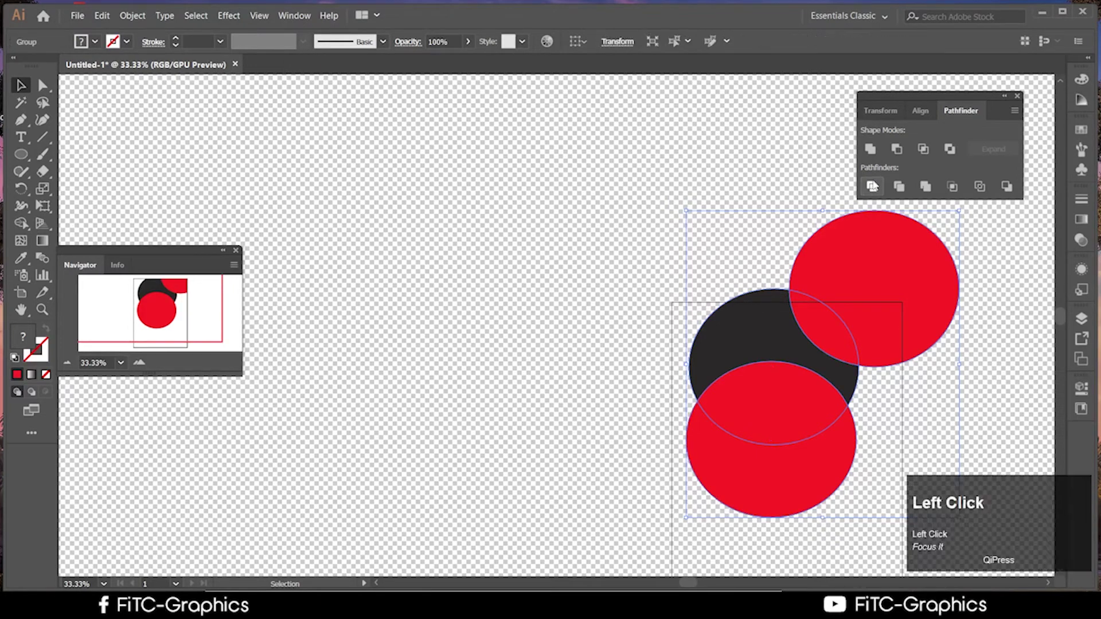
left_click(995, 381)
Ungroup the divided pieces and drag the crescents and lens apart across the canvas
left_click(889, 319)
right_click(854, 335)
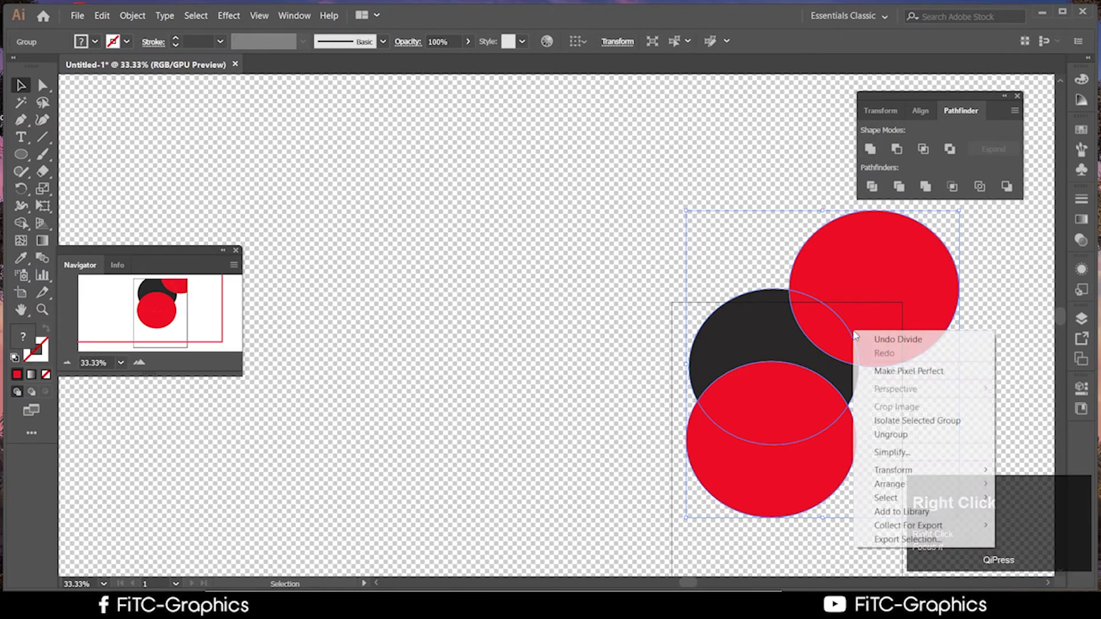
left_click(915, 435)
left_click_drag(914, 245, 598, 203)
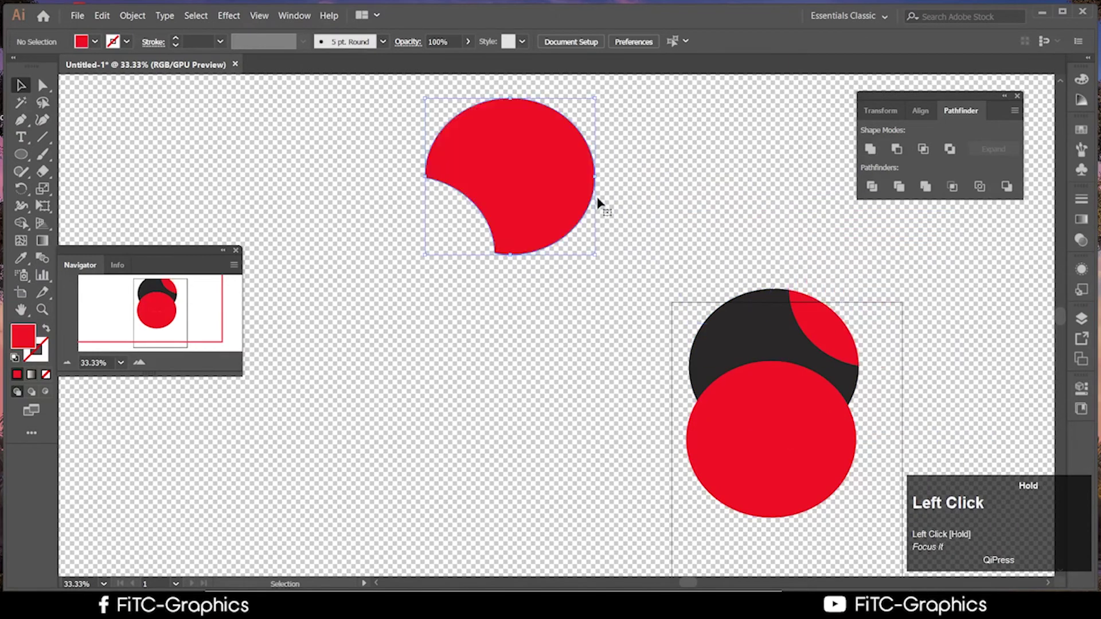
left_click_drag(848, 322, 941, 296)
left_click_drag(732, 449, 621, 542)
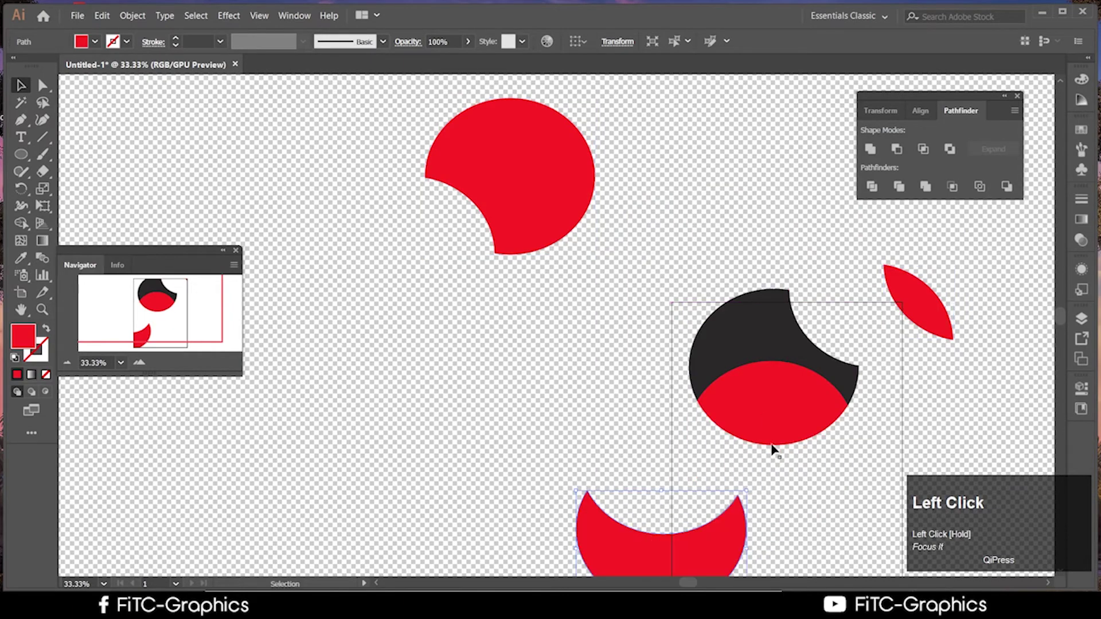
left_click_drag(772, 449, 944, 462)
left_click_drag(748, 346, 437, 326)
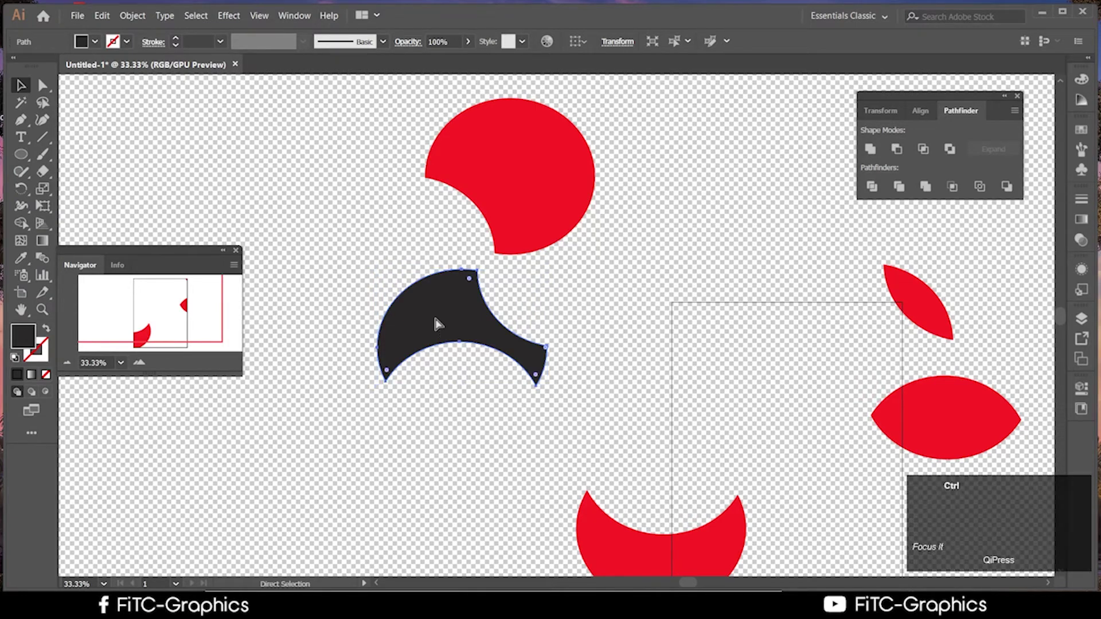
Undo back to the three circles and select the dark and lower red circles
key("ctrl+z")
key("ctrl+z")
key("ctrl+z")
key("ctrl+z")
key("ctrl+z")
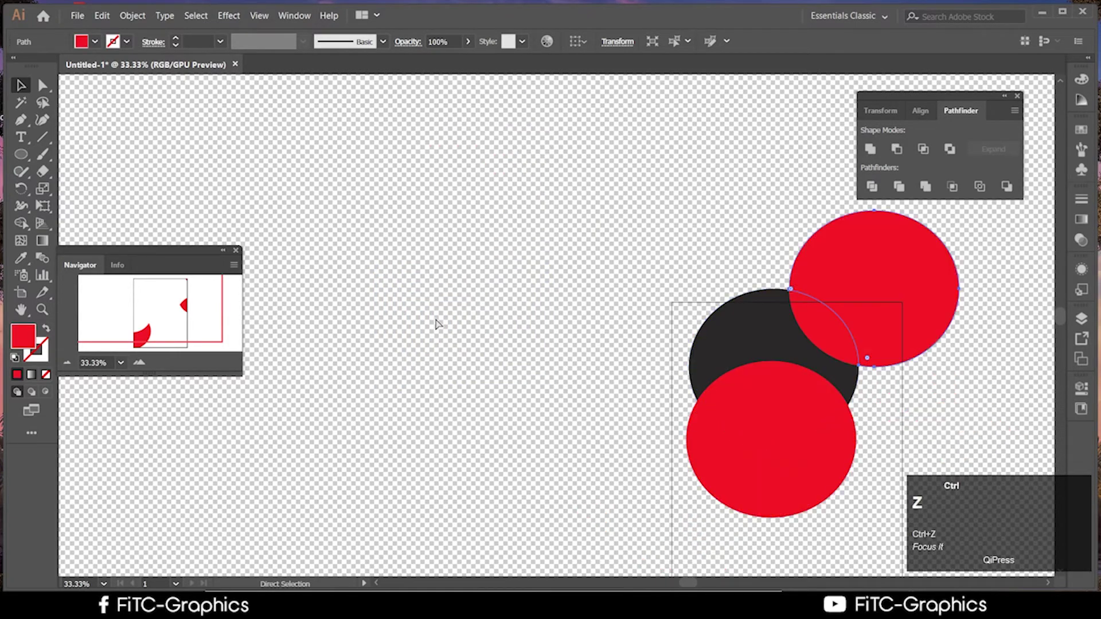
key("ctrl+z")
key("ctrl+z")
key("ctrl+z")
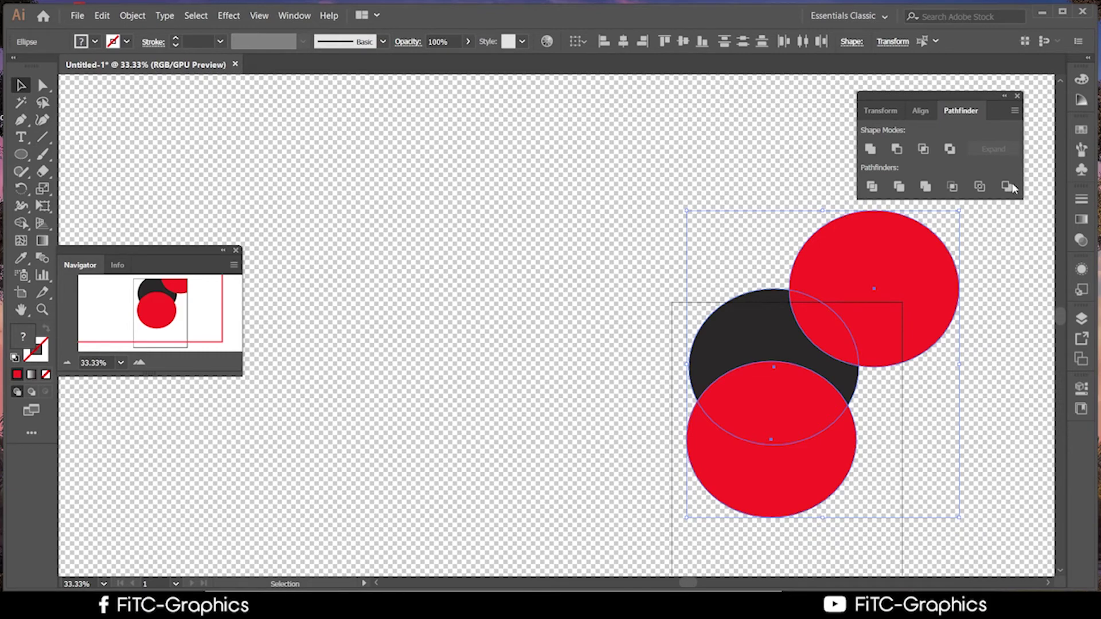
left_click(996, 282)
left_click(843, 357)
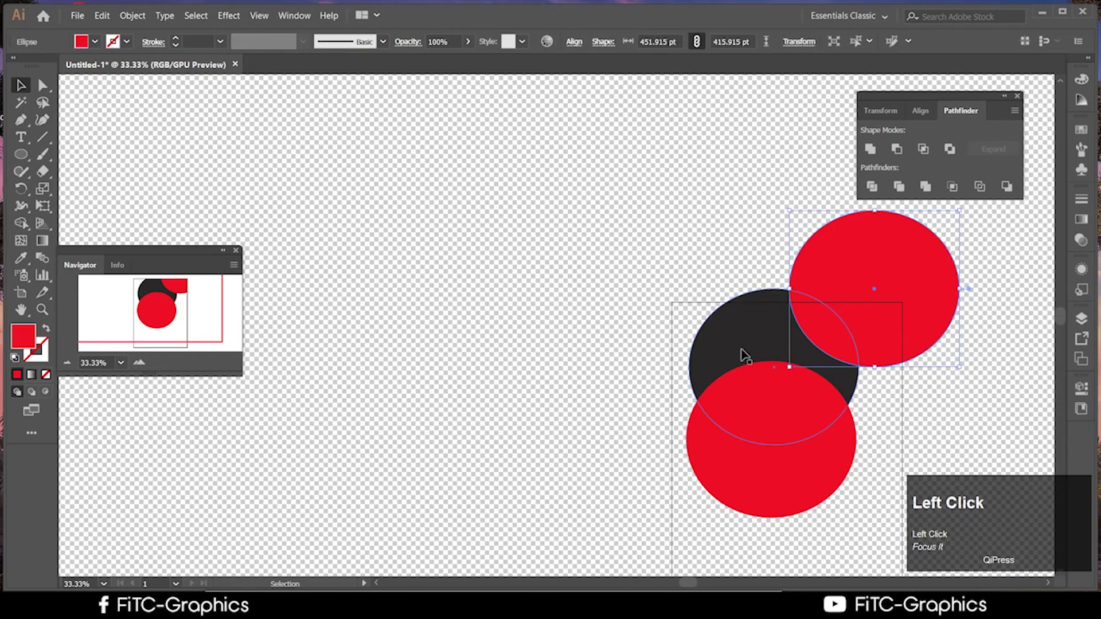
left_click_drag(830, 526, 700, 376)
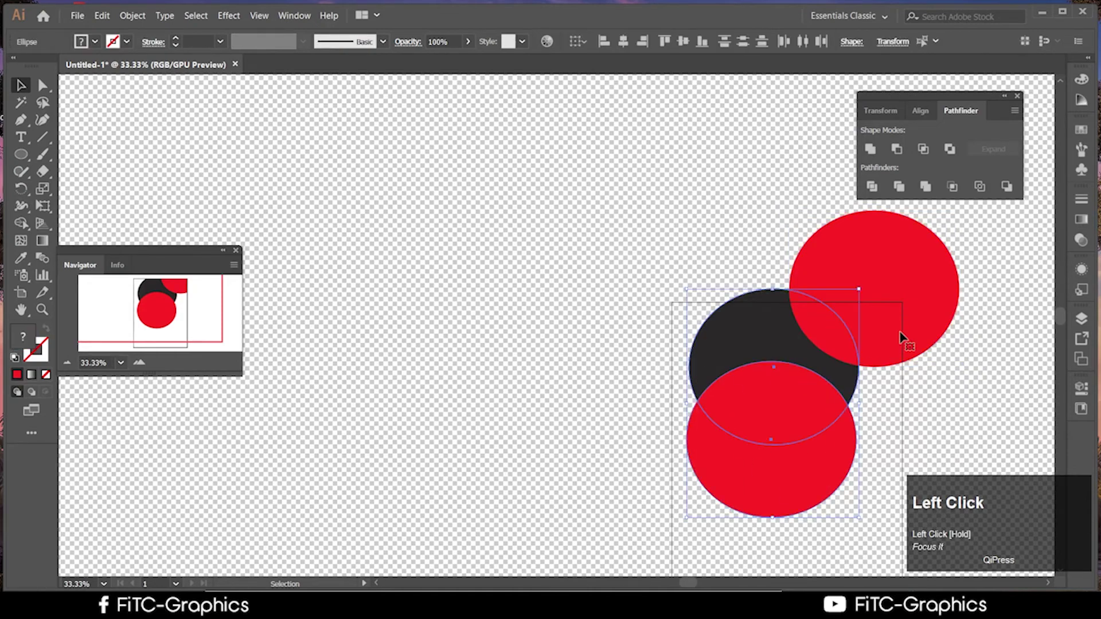
Apply Pathfinder Trim, ungroup the result, and try pulling the red circle away
left_click(898, 191)
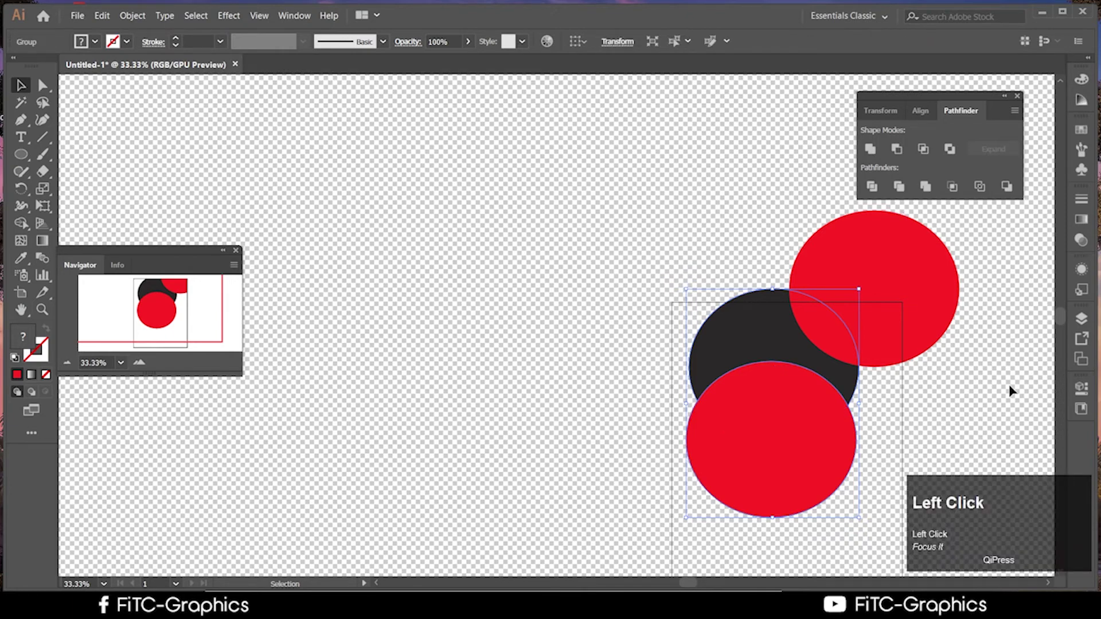
left_click_drag(769, 445, 676, 518)
right_click(769, 477)
left_click(802, 344)
left_click(745, 509)
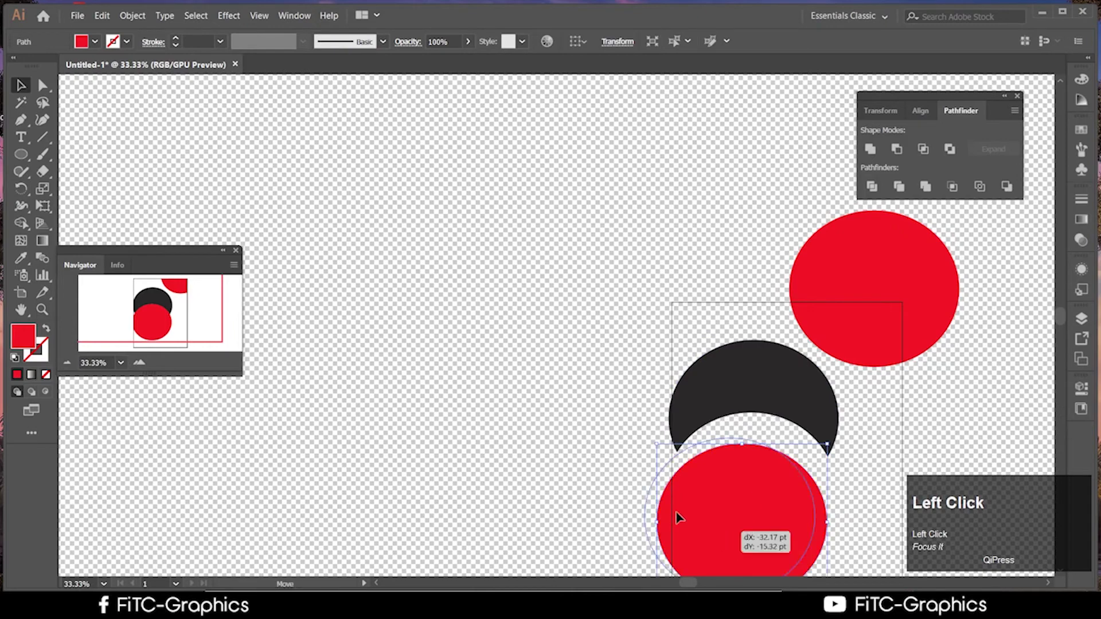
left_click_drag(787, 543, 427, 267)
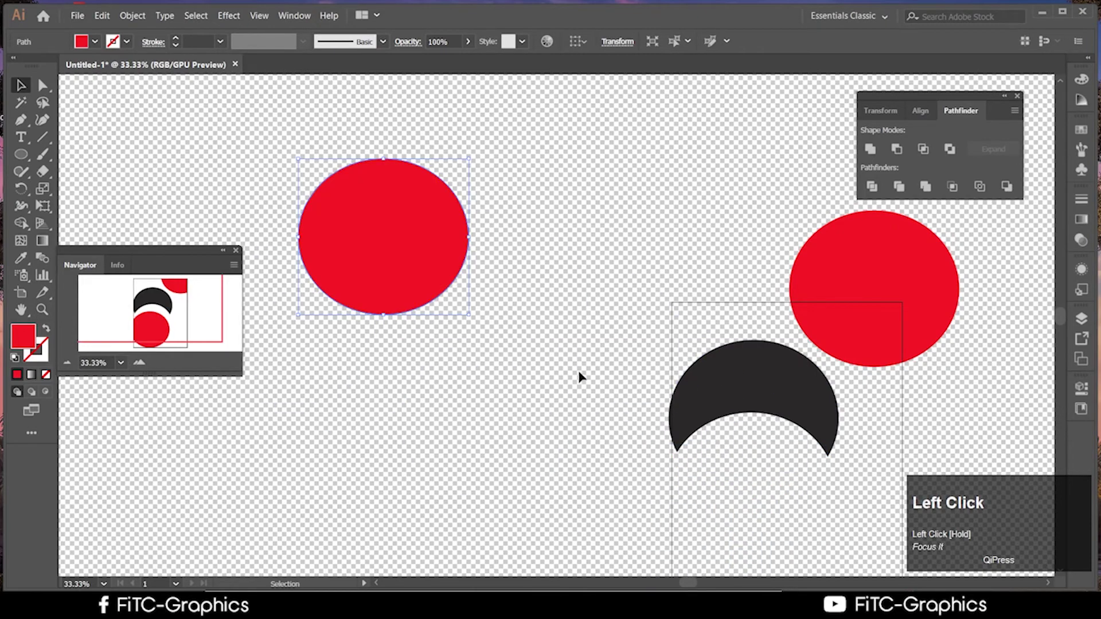
key("ctrl+z")
key("ctrl+z")
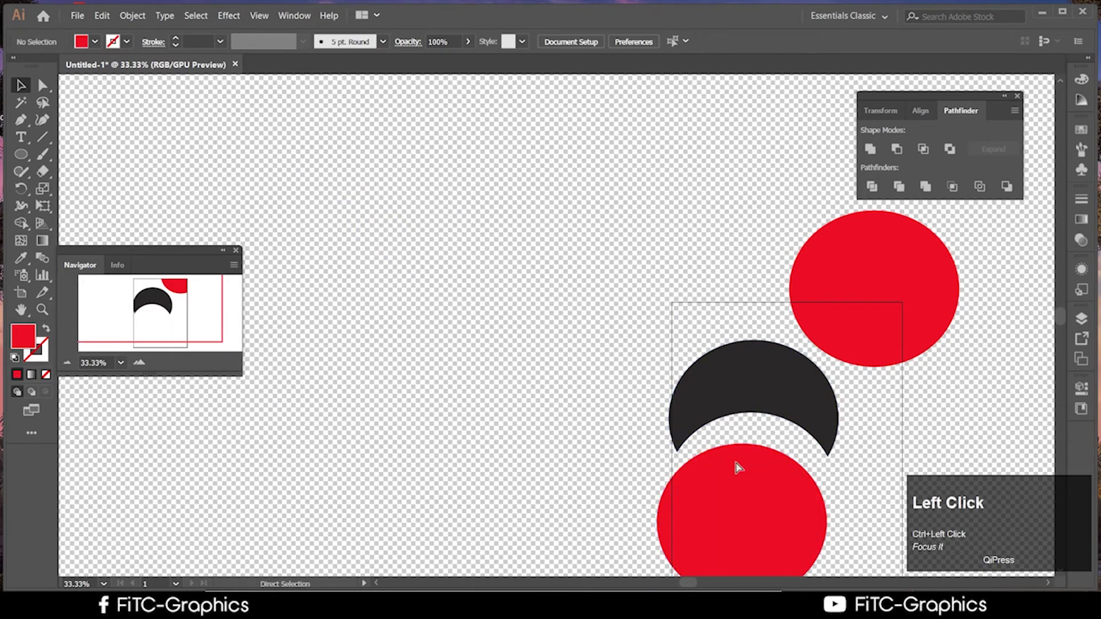
Group the dark crescent with the red circle and try moving the group
left_click(750, 450)
left_click(731, 409, "shift")
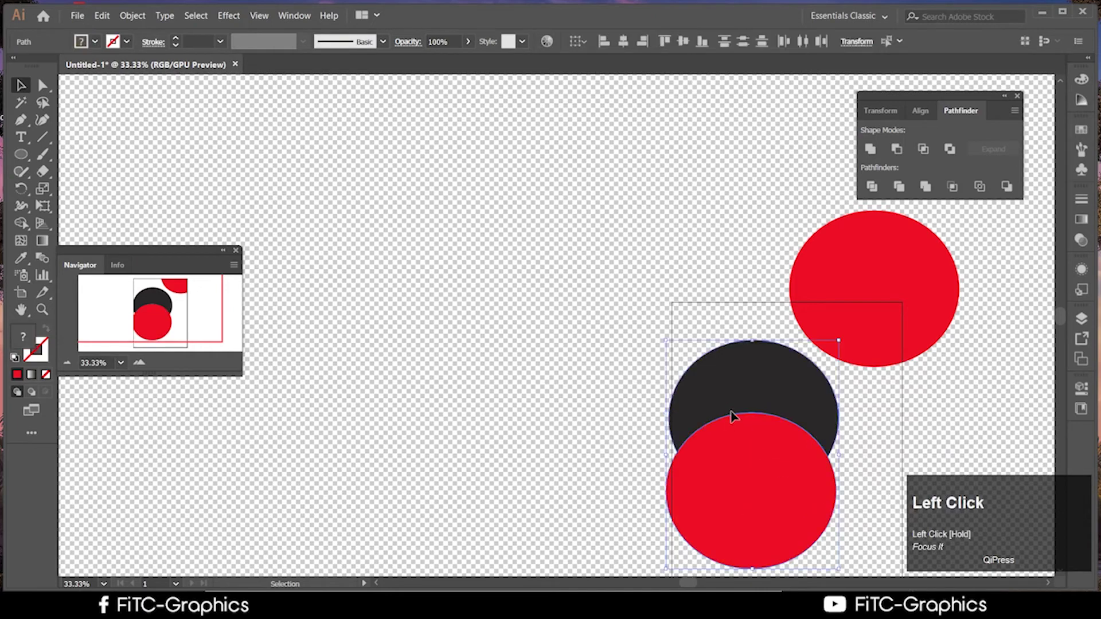
right_click(731, 412)
left_click(780, 237)
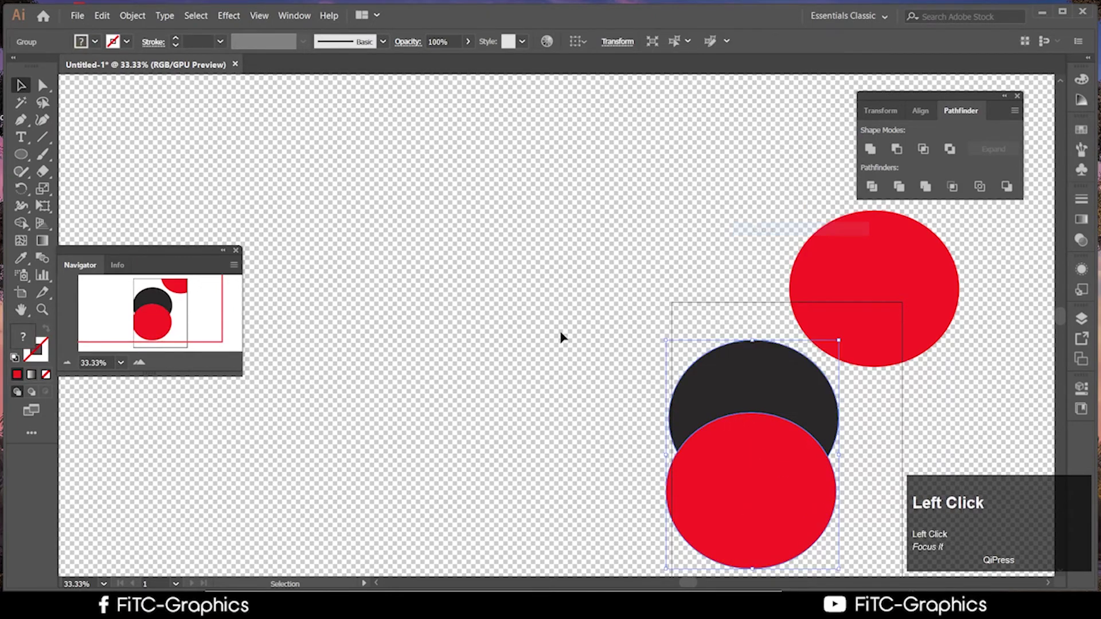
left_click(564, 339)
left_click_drag(821, 504, 507, 248)
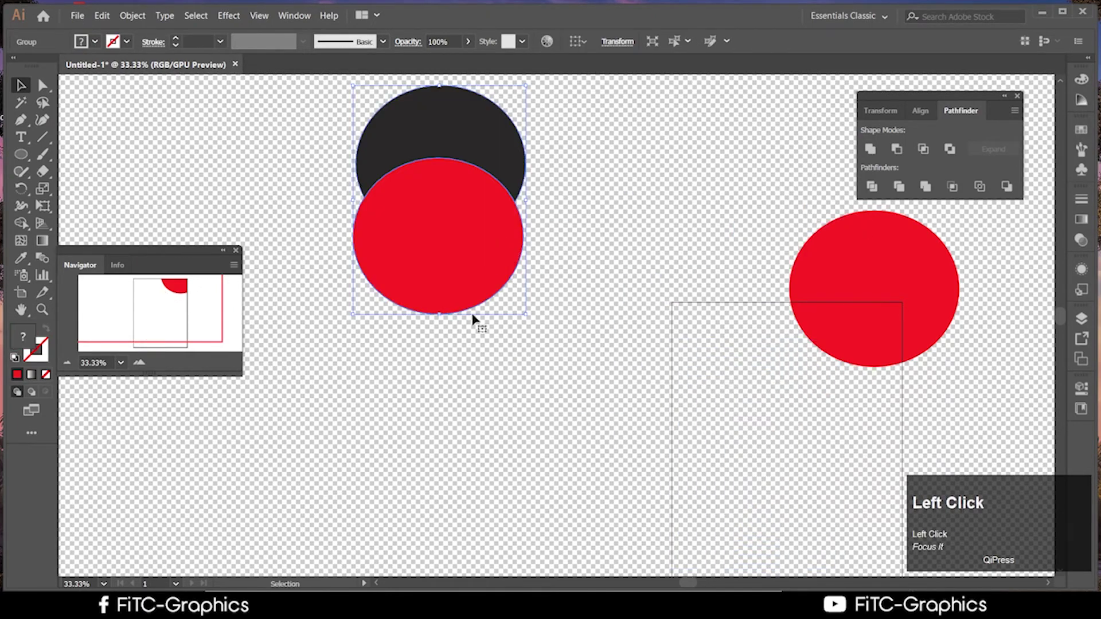
left_click_drag(467, 281, 491, 396)
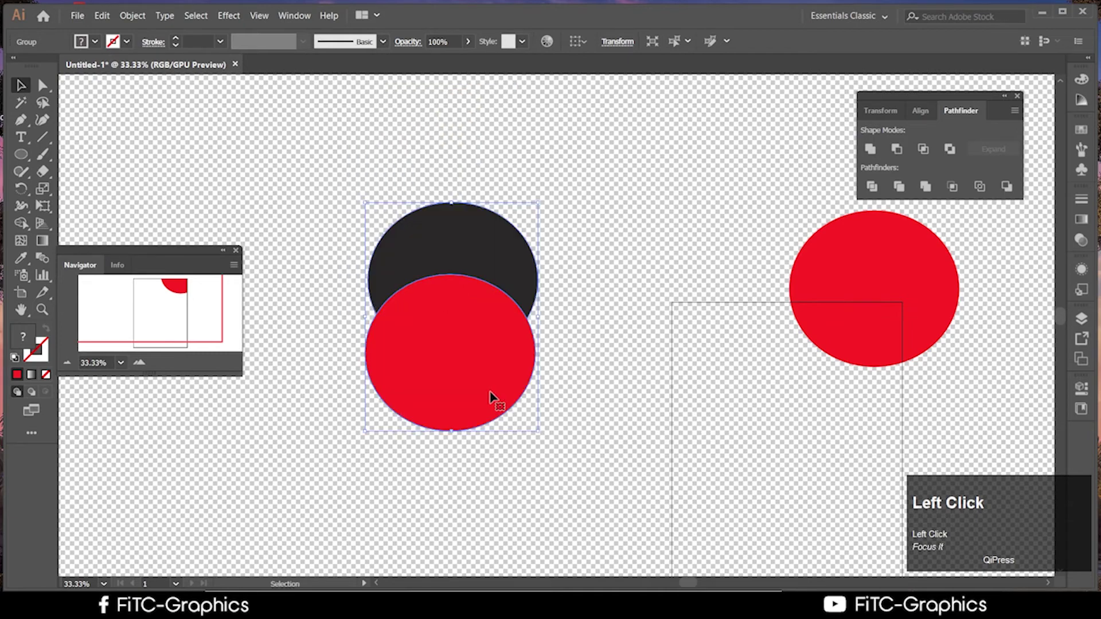
key("ctrl+z")
key("ctrl+z")
key("ctrl+z")
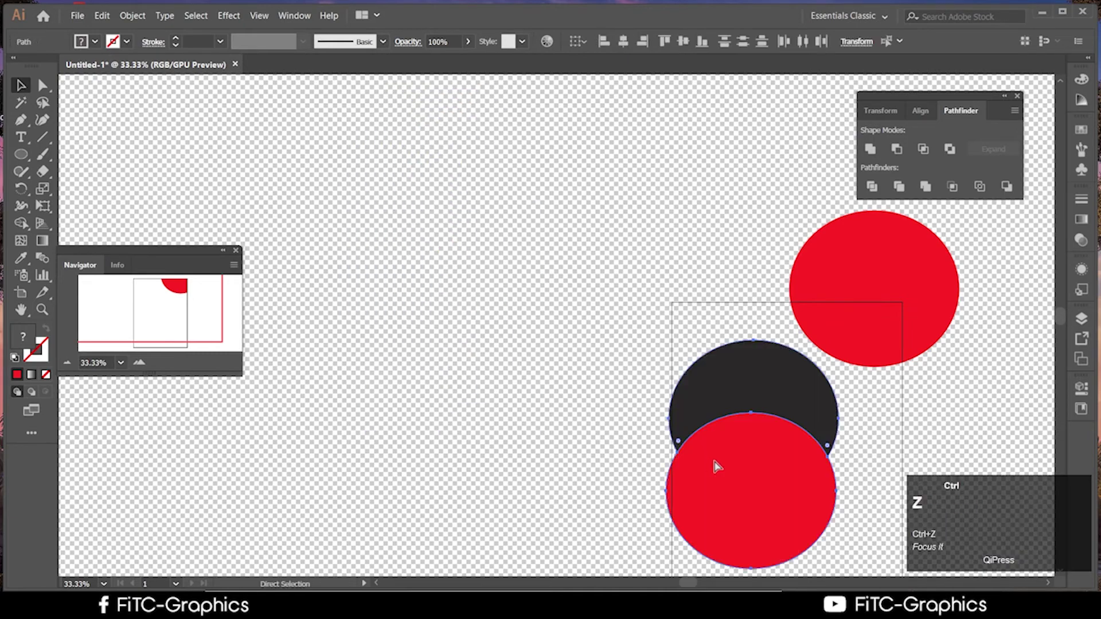
Move the crescent and red circle pair to the top left and ungroup them
left_click(757, 483)
key("ctrl+z")
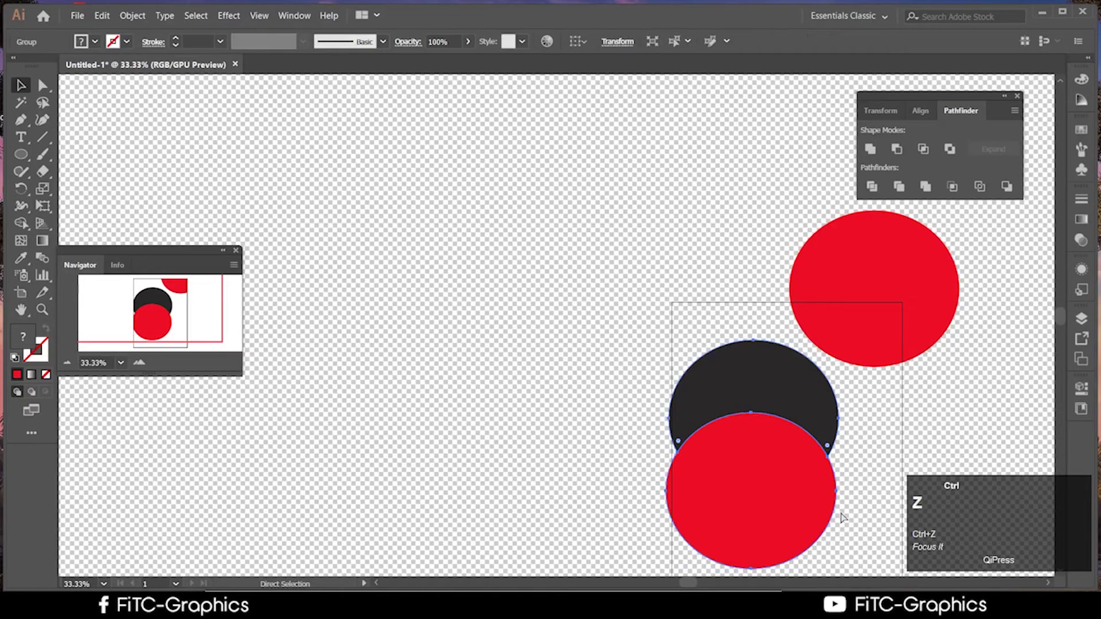
left_click_drag(785, 530, 522, 457)
right_click(353, 172)
left_click(408, 272)
left_click(346, 221)
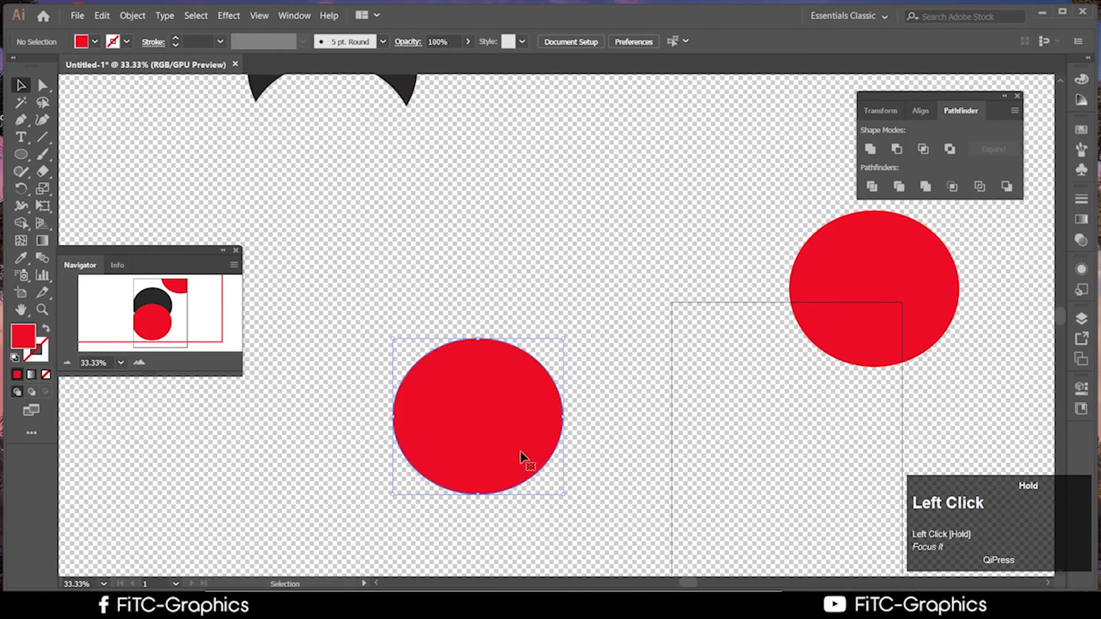
Regroup the crescent and red circle, then undo a trial move of the group
scroll(606, 449, "up", 2)
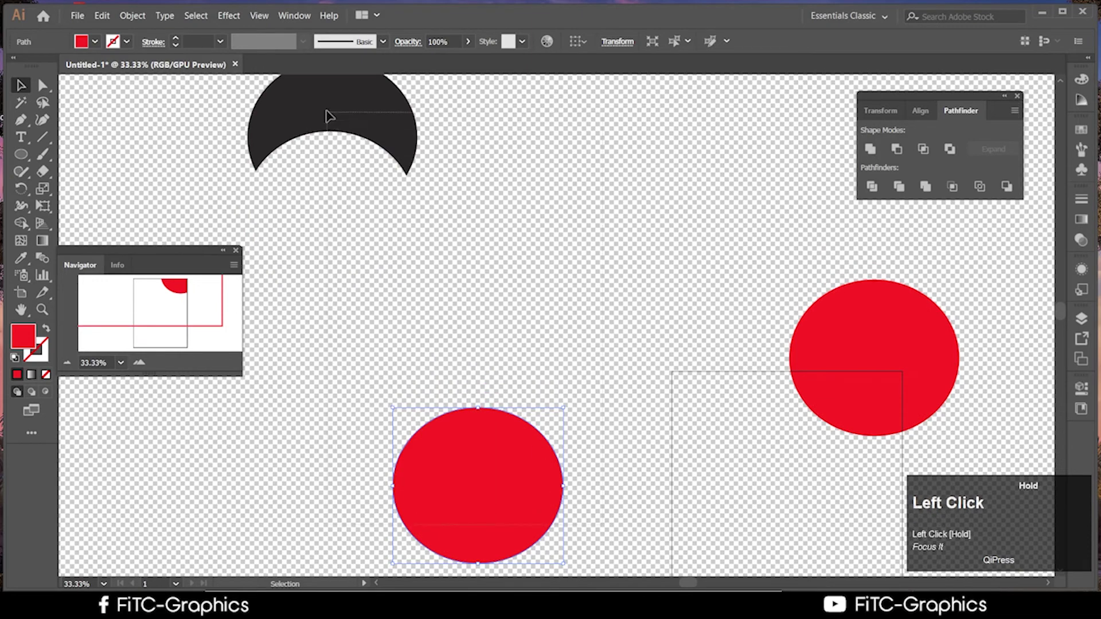
left_click(329, 116, "shift")
right_click(387, 128)
left_click(442, 206)
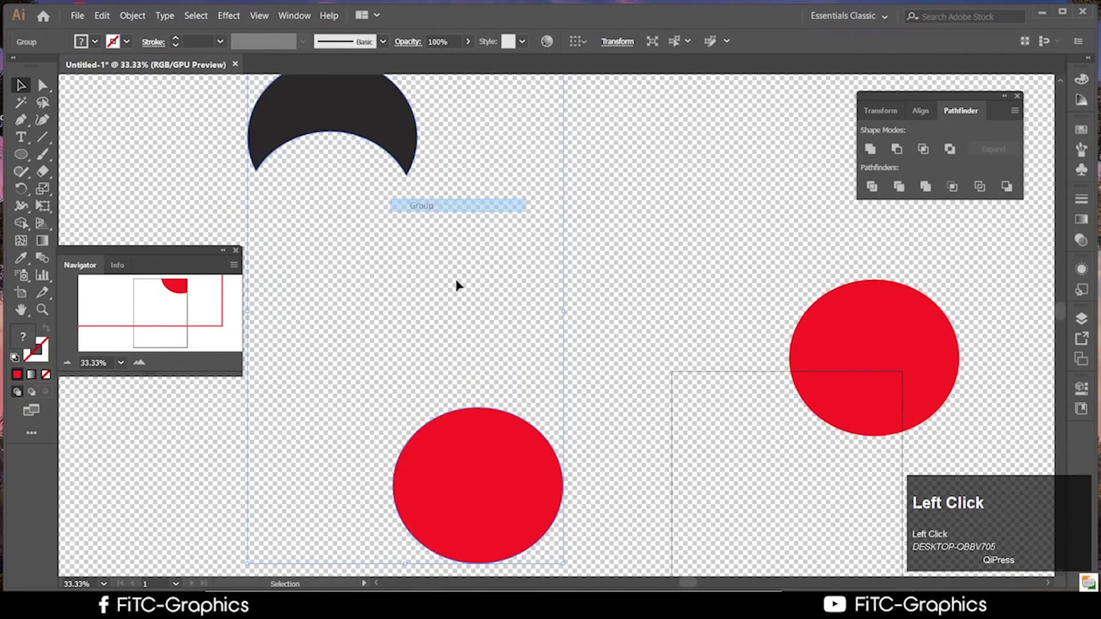
left_click_drag(518, 469, 556, 449)
key("ctrl+z")
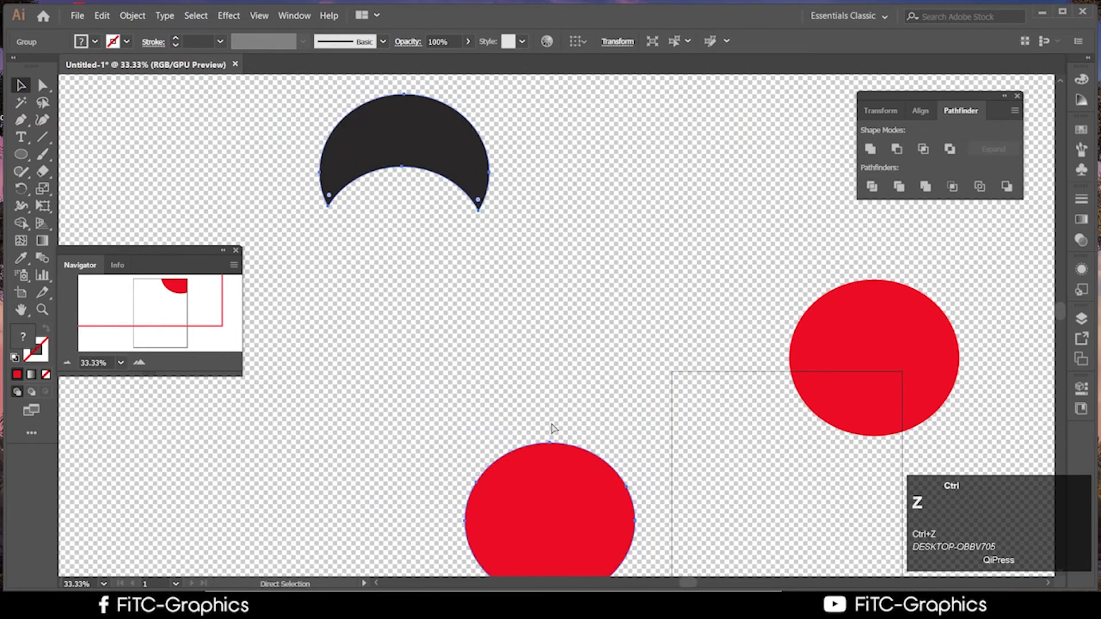
Ungroup the crescent and red circle, then undo until the red circle covers the crescent again
right_click(527, 459)
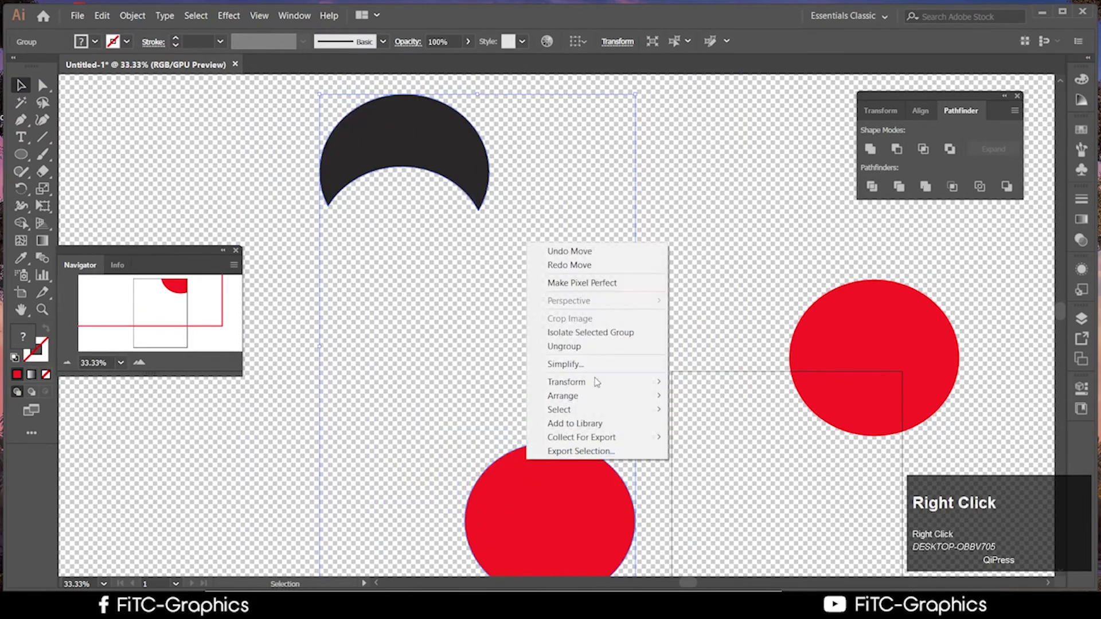
left_click(591, 346)
left_click(449, 153)
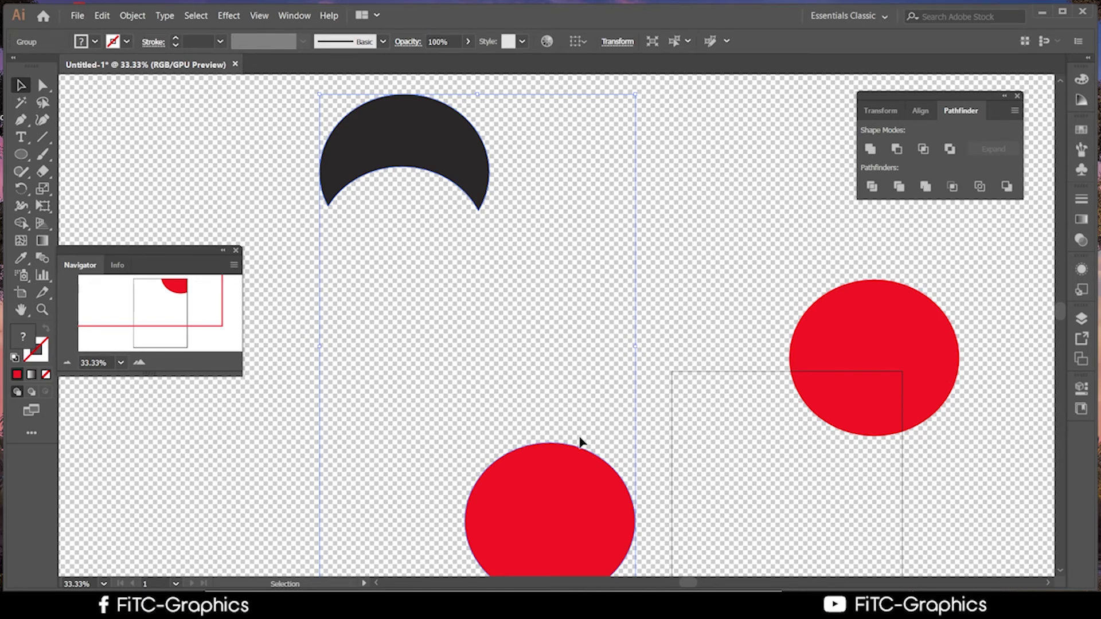
left_click(572, 482)
left_click(680, 311)
left_click(537, 500)
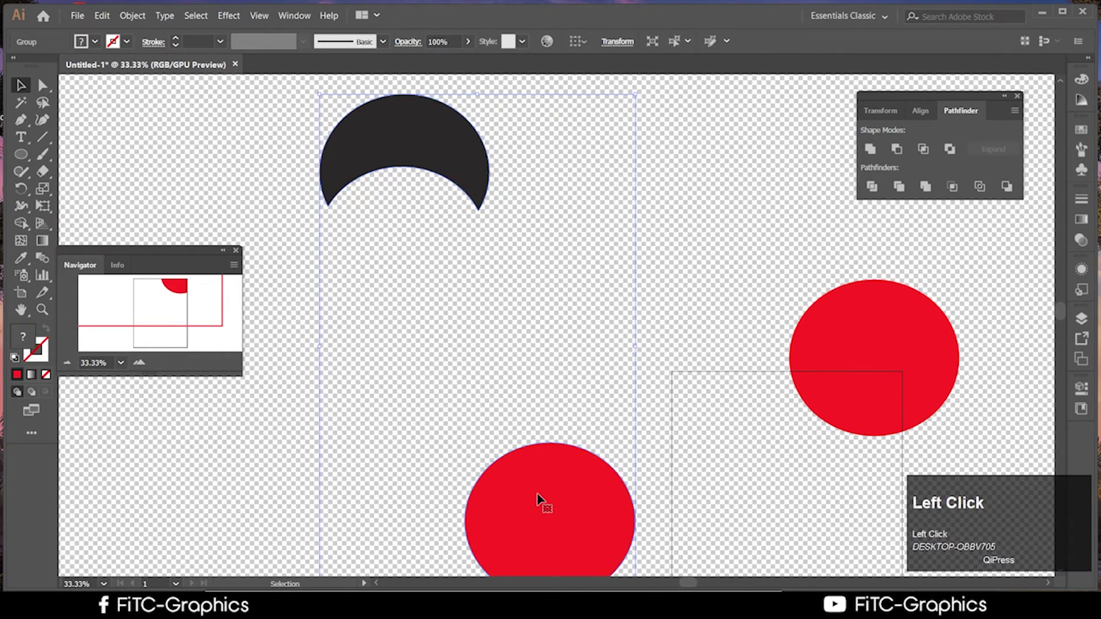
key("ctrl+z")
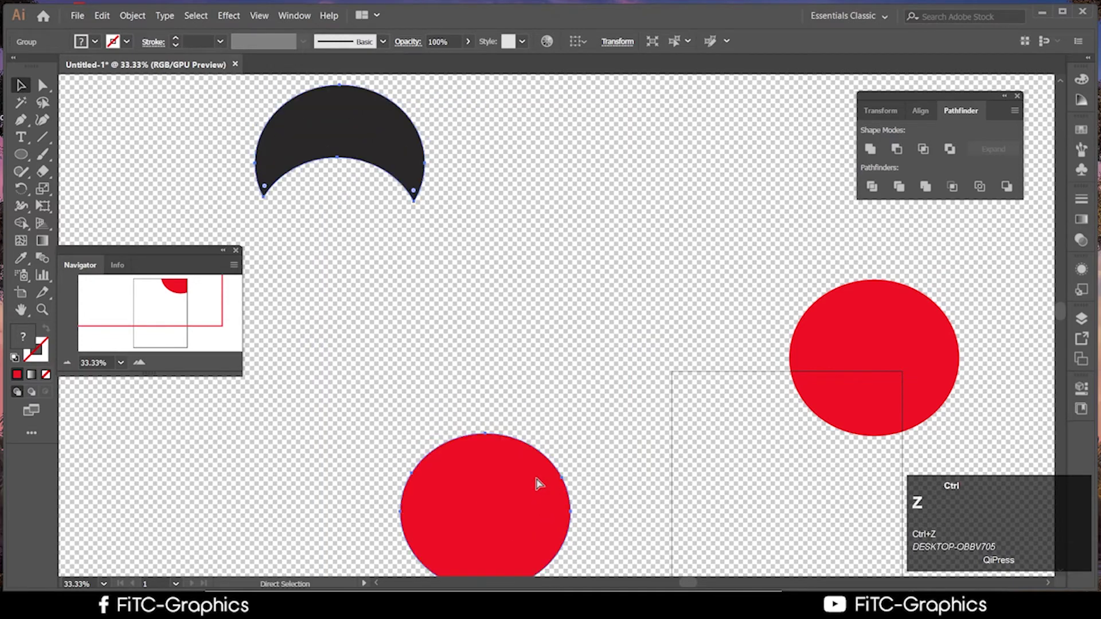
key("ctrl+z")
key("ctrl+z")
key("ctrl+z")
key("ctrl+z")
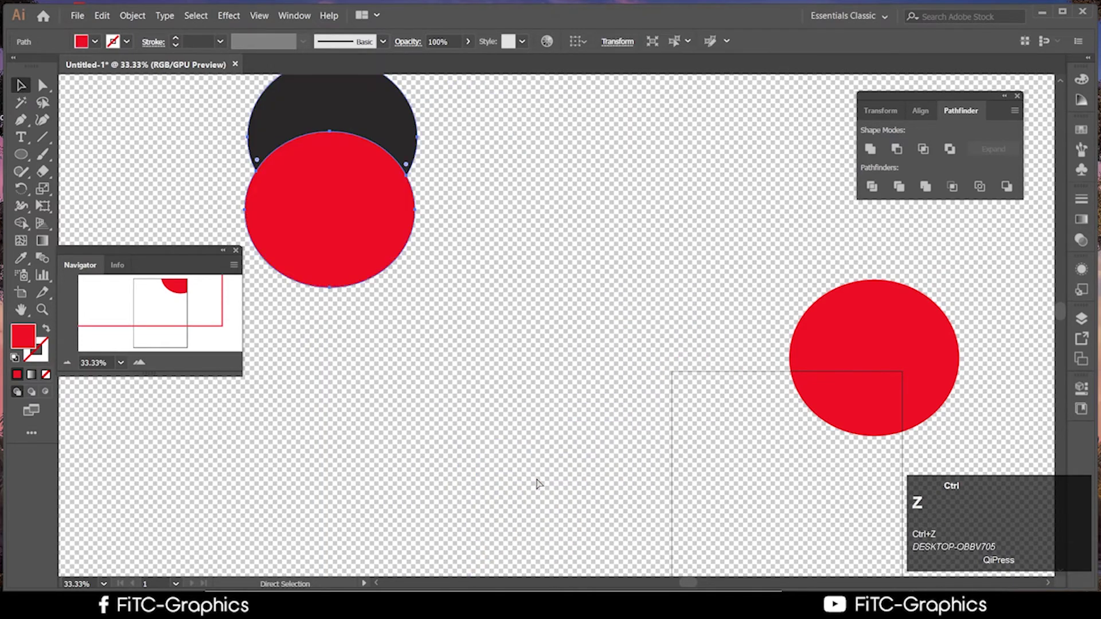
Drag the circle pair up and right toward the middle of the canvas, then deselect it
left_click(507, 408)
left_click_drag(362, 229, 405, 379)
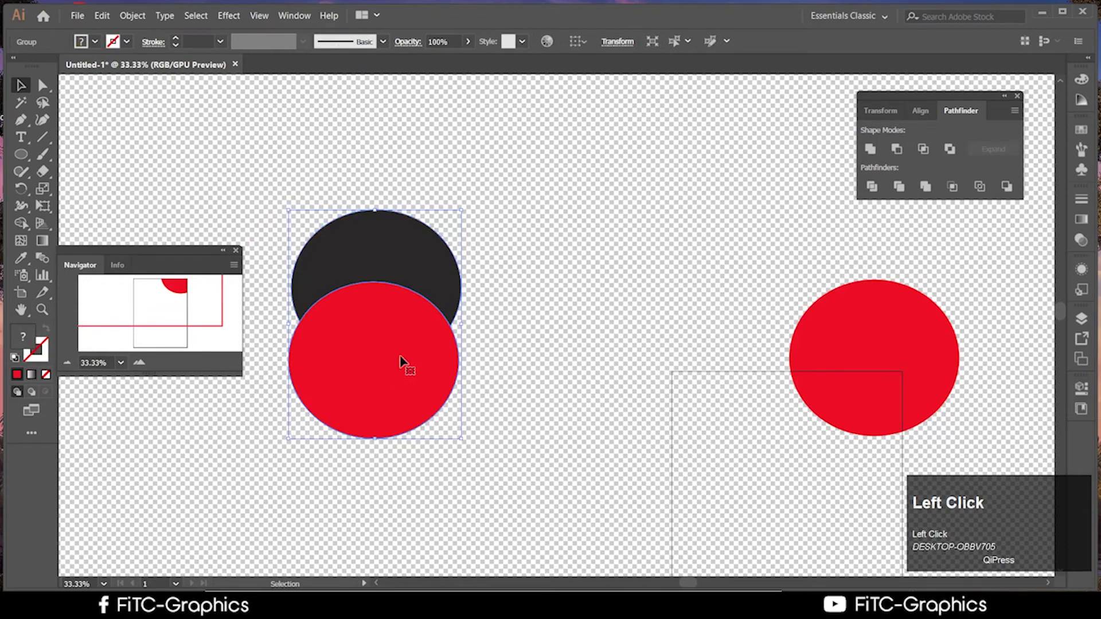
left_click_drag(357, 259, 484, 209)
left_click(238, 144)
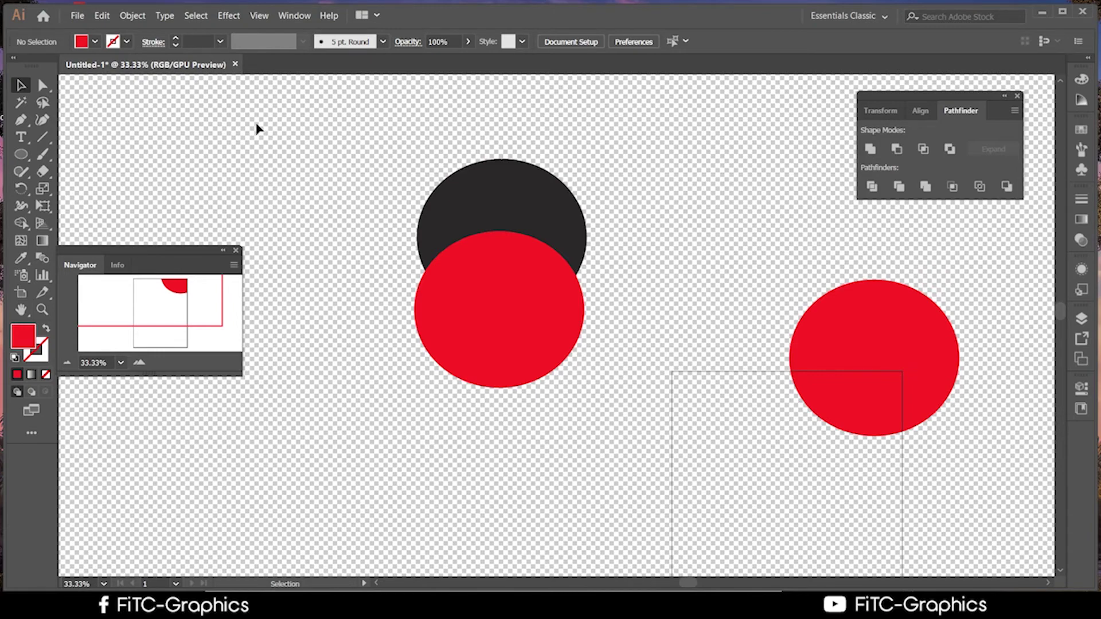
Select the dark circle alone and open its fill colour picker without changes, then nudge the pair slightly
left_click(41, 87)
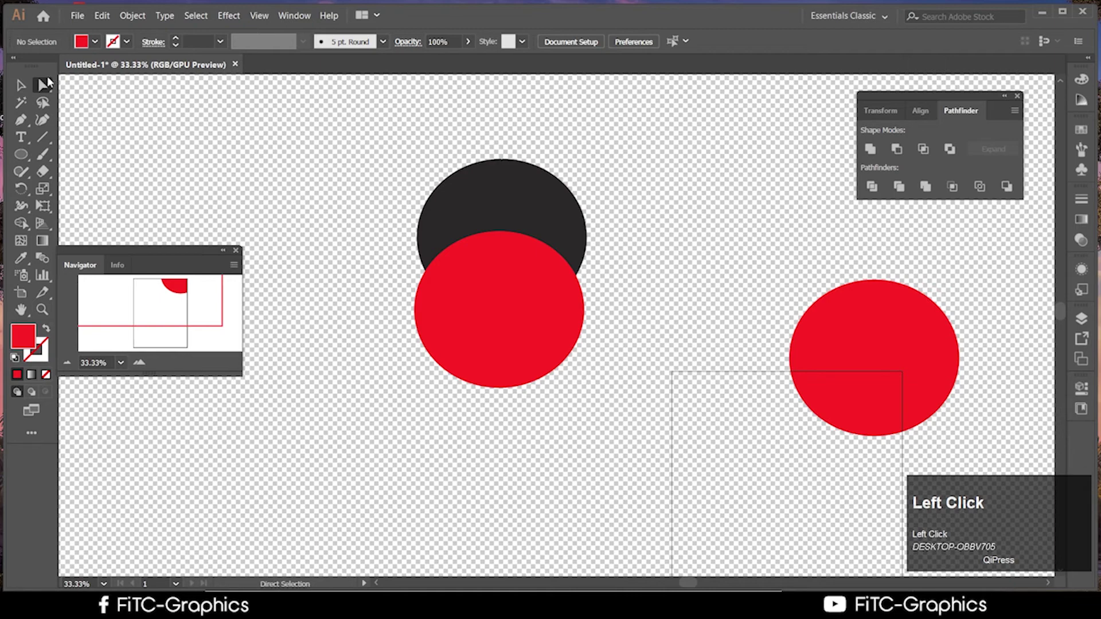
left_click(519, 215)
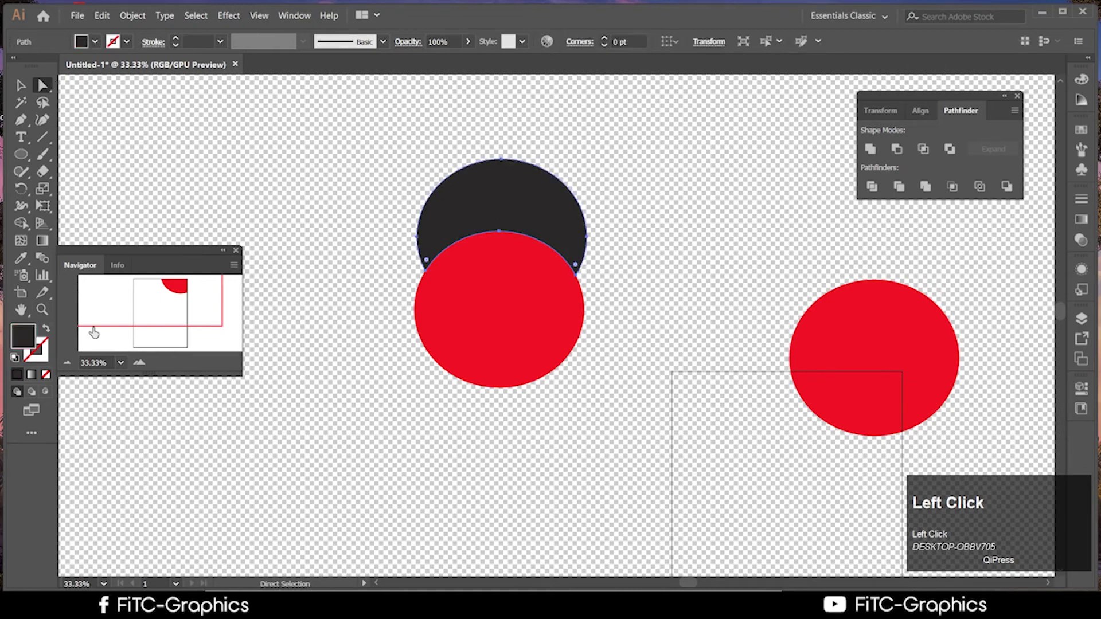
left_click(21, 333)
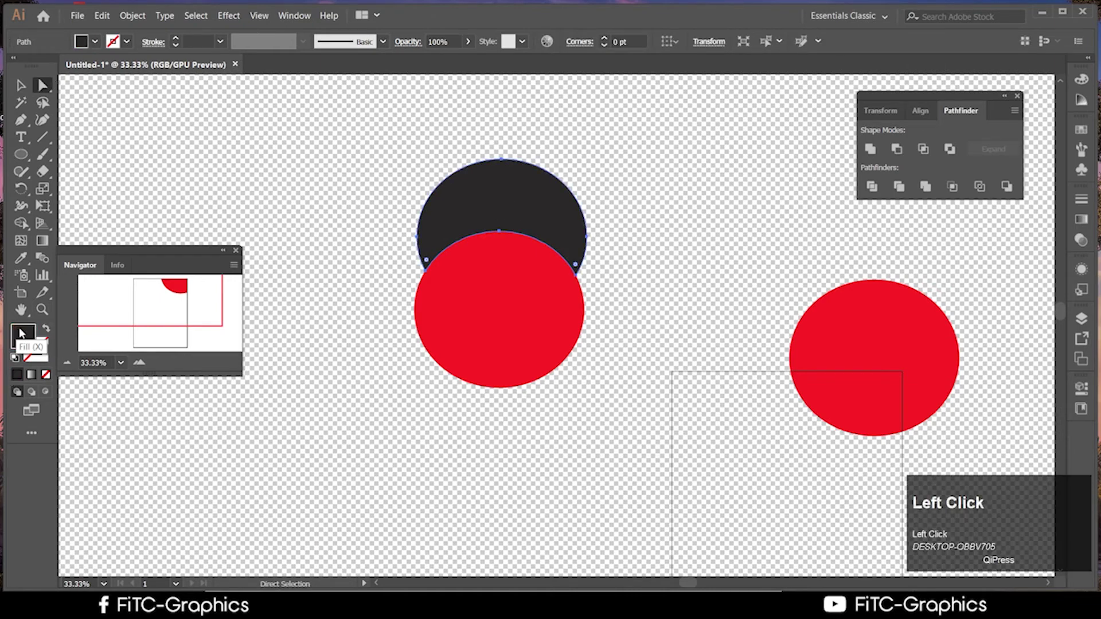
double_click(22, 333)
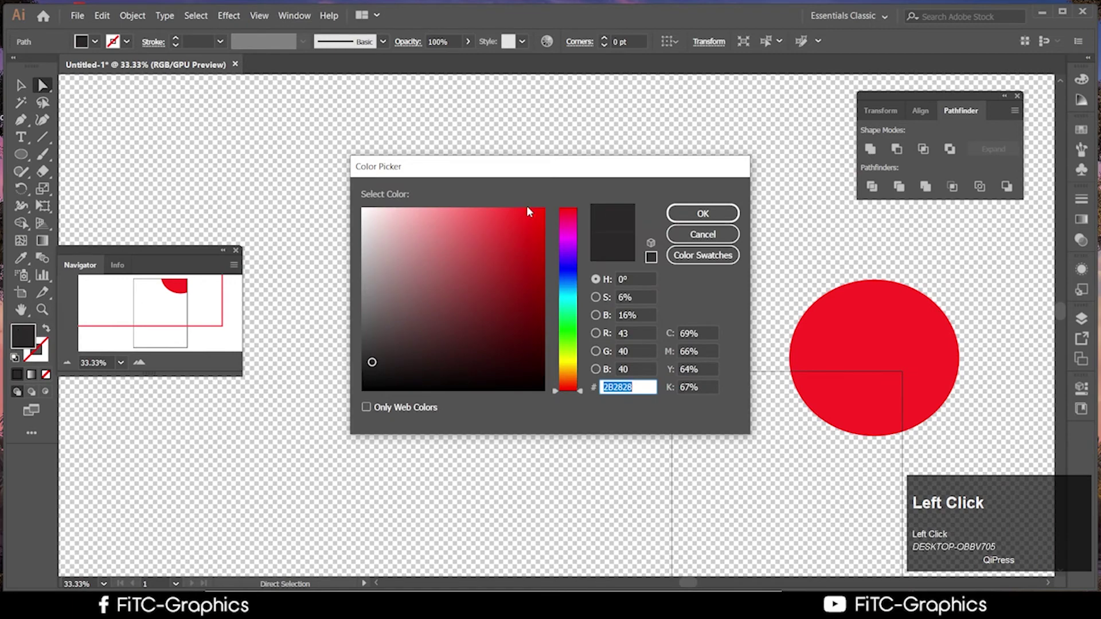
left_click(703, 234)
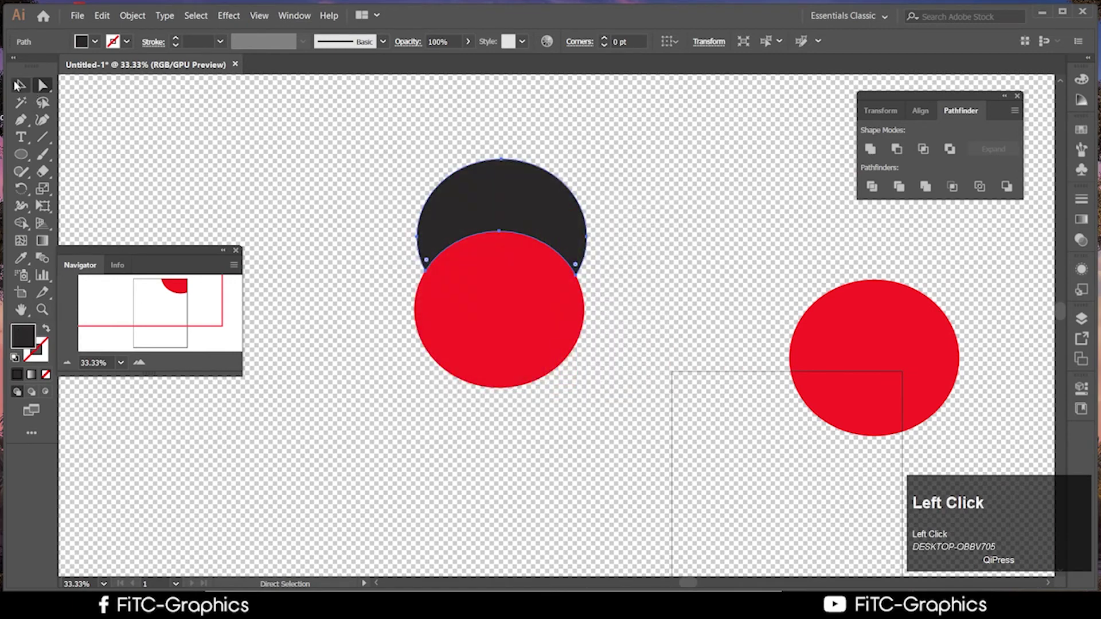
left_click(19, 85)
left_click_drag(495, 280, 507, 301)
left_click(43, 85)
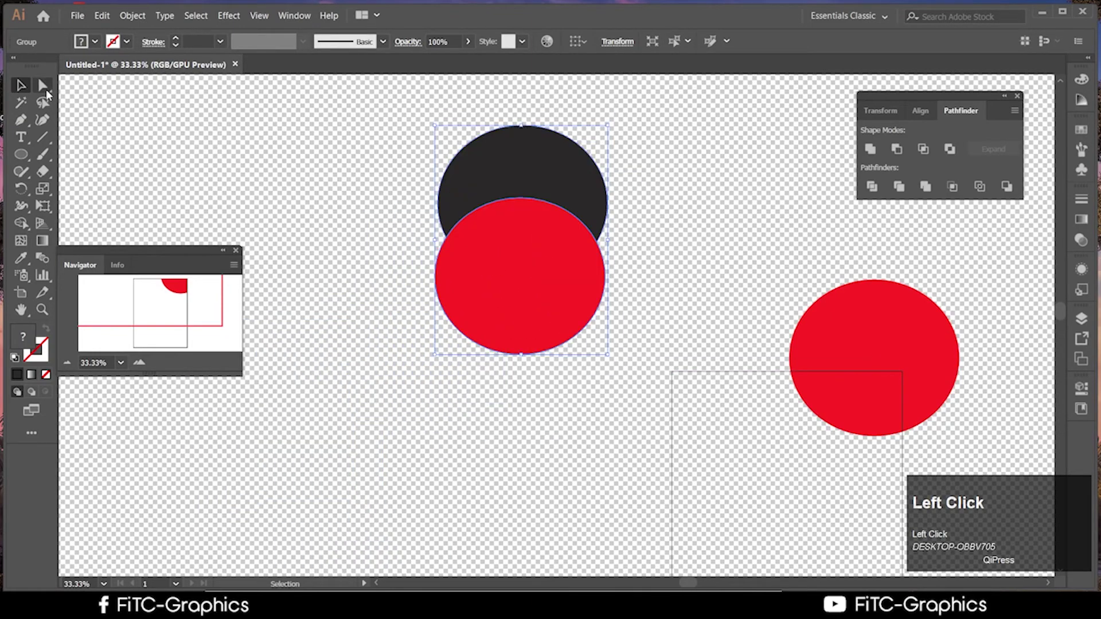
left_click(273, 190)
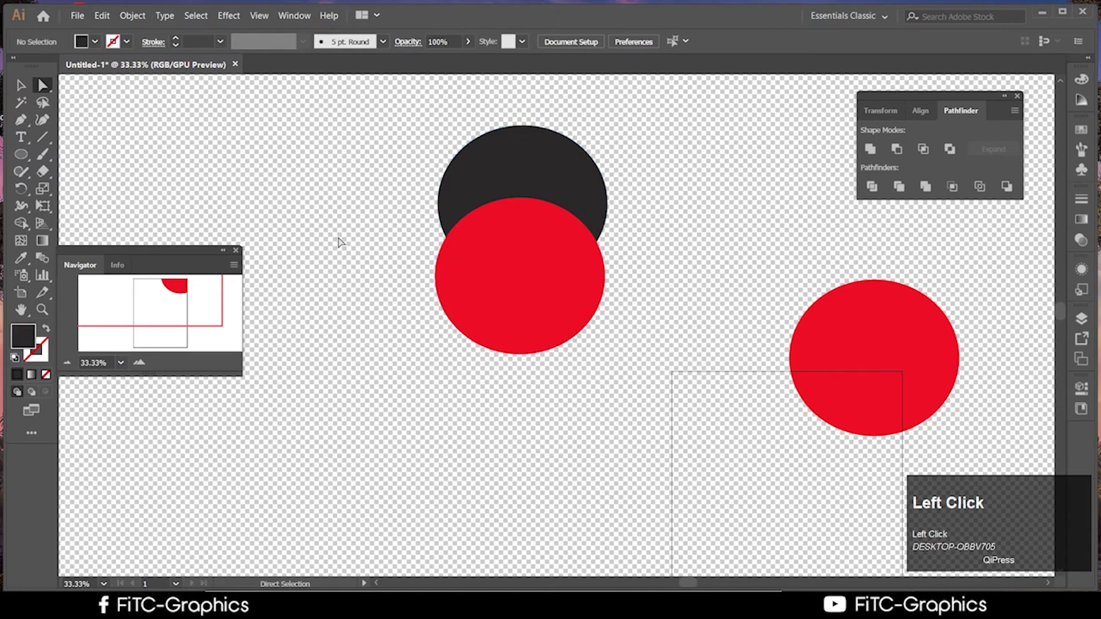
Fill the dark upper circle with bright green in the Color Picker, leaving the red circle unchanged
left_click(566, 191)
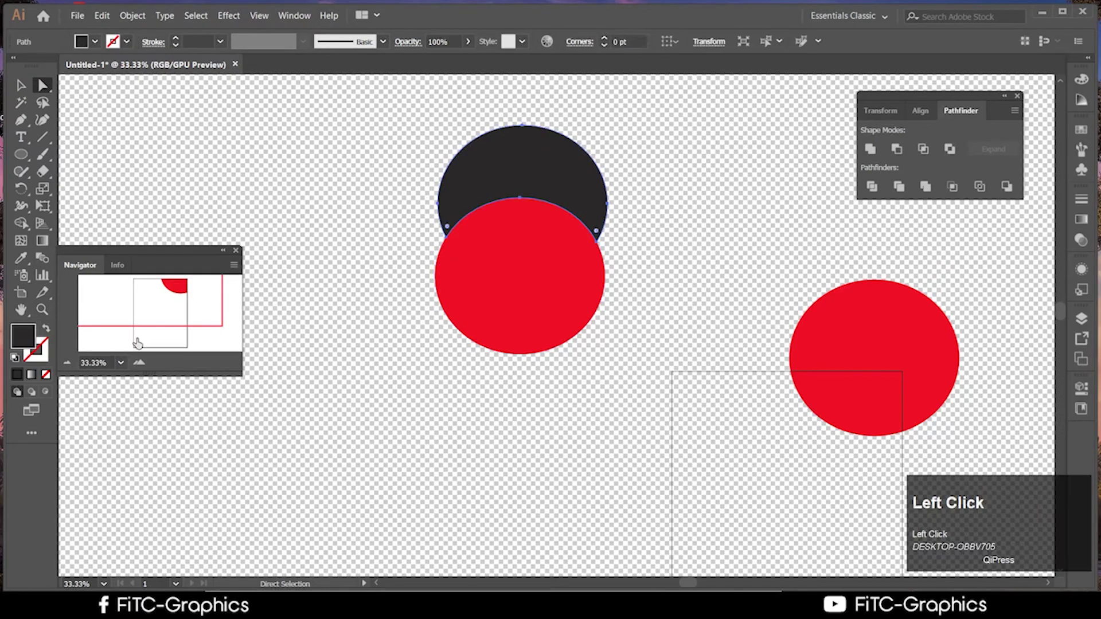
double_click(23, 336)
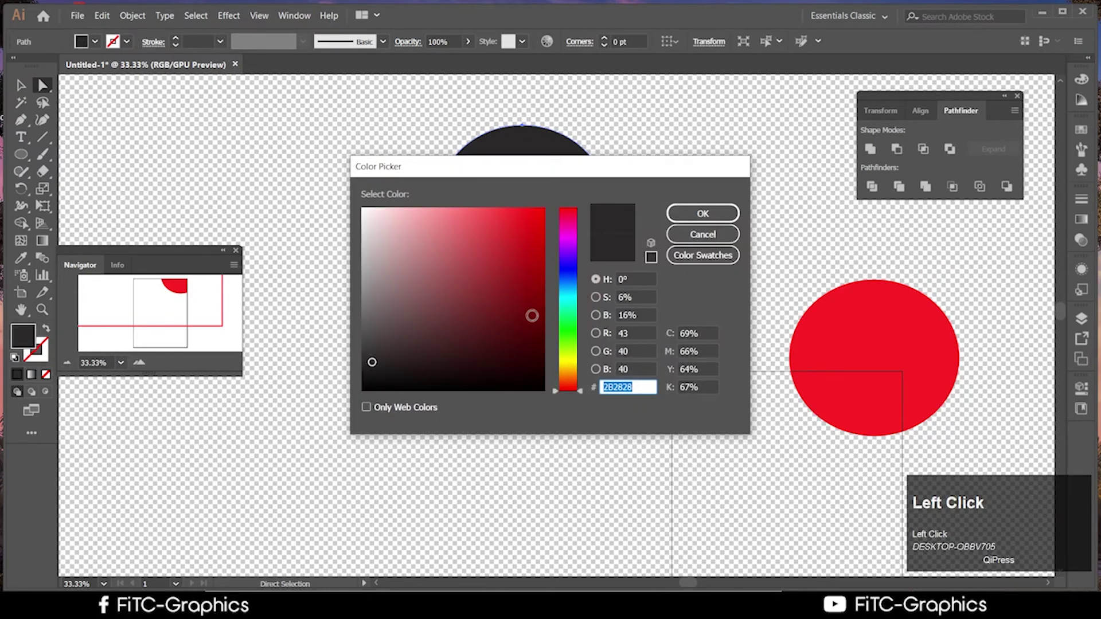
left_click(576, 332)
left_click(543, 222)
left_click(702, 213)
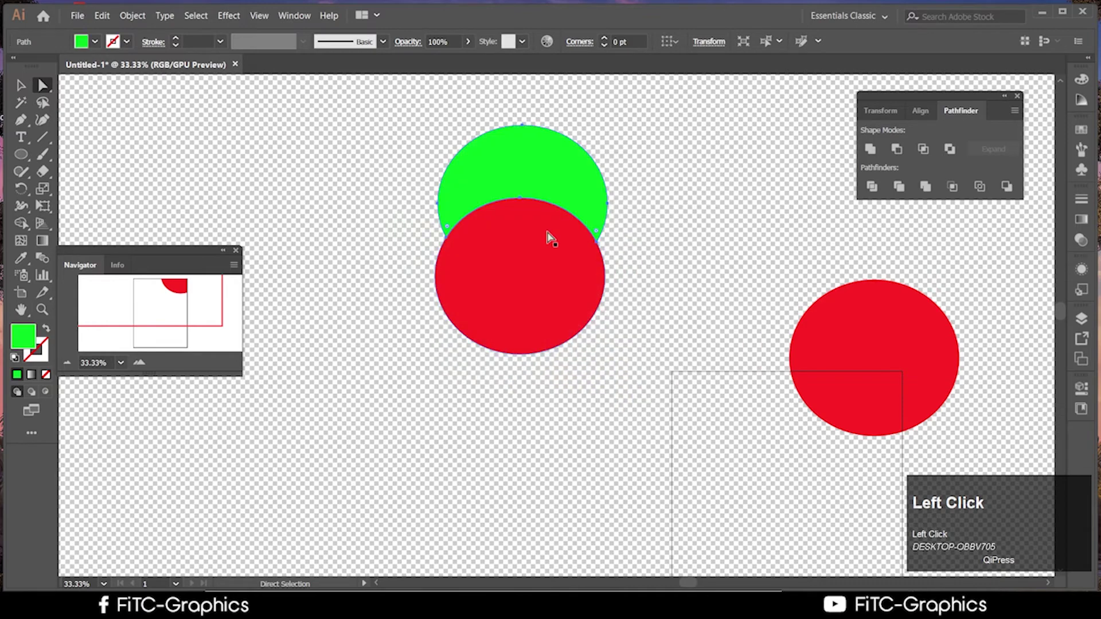
left_click(700, 249)
left_click(44, 86)
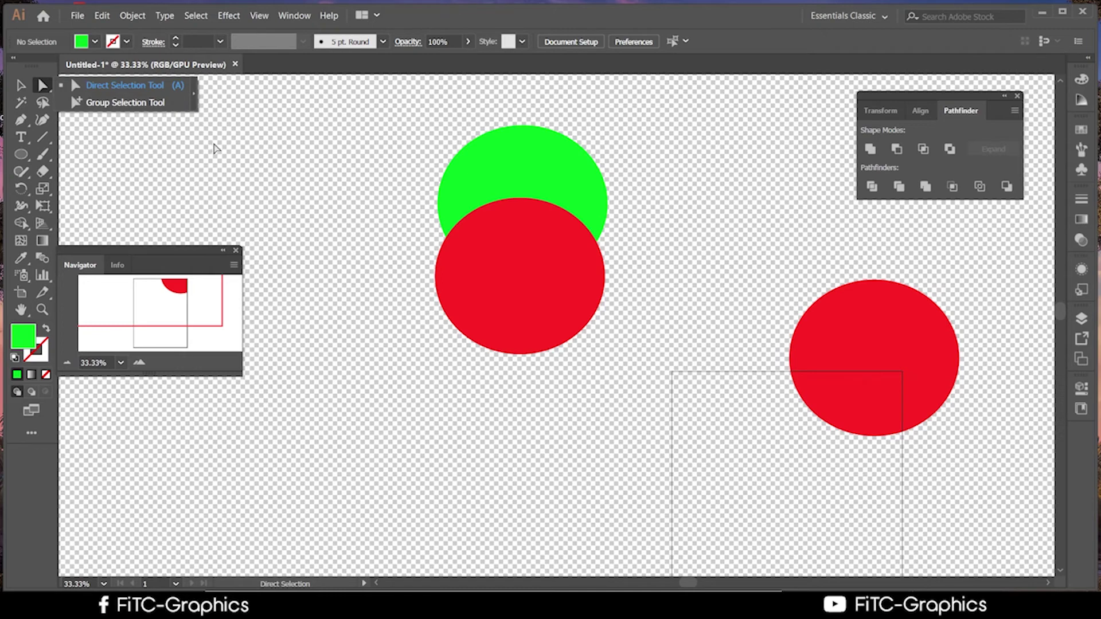
left_click(310, 188)
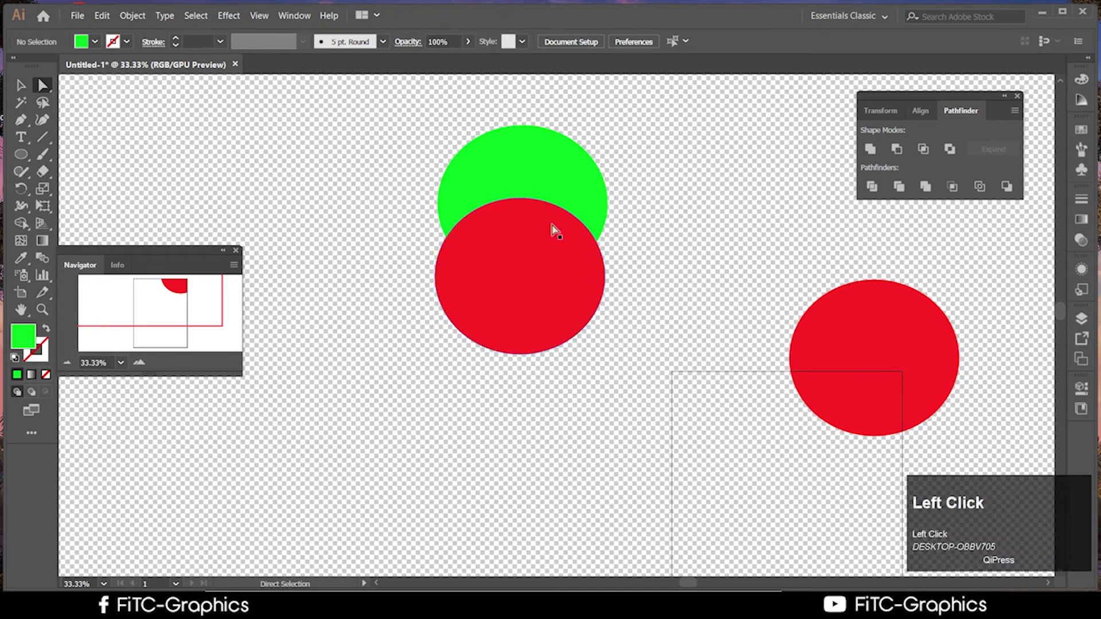
Undo the green recolour so the upper circle is dark grey again
key("ctrl+z")
key("ctrl+z")
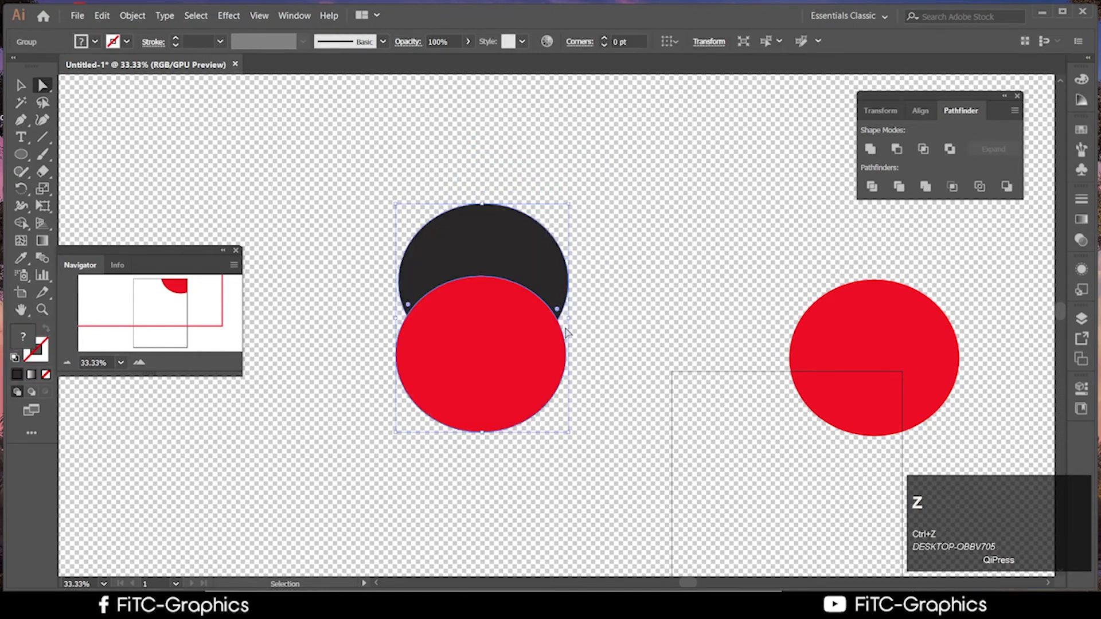
left_click(594, 457)
left_click(458, 286)
left_click(607, 459)
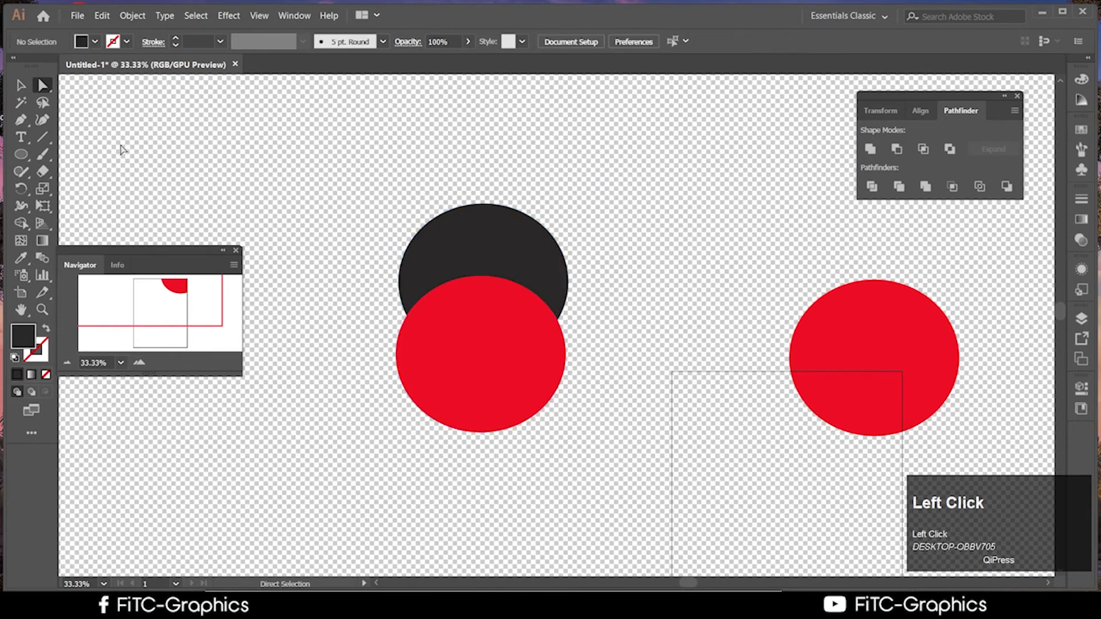
left_click(21, 86)
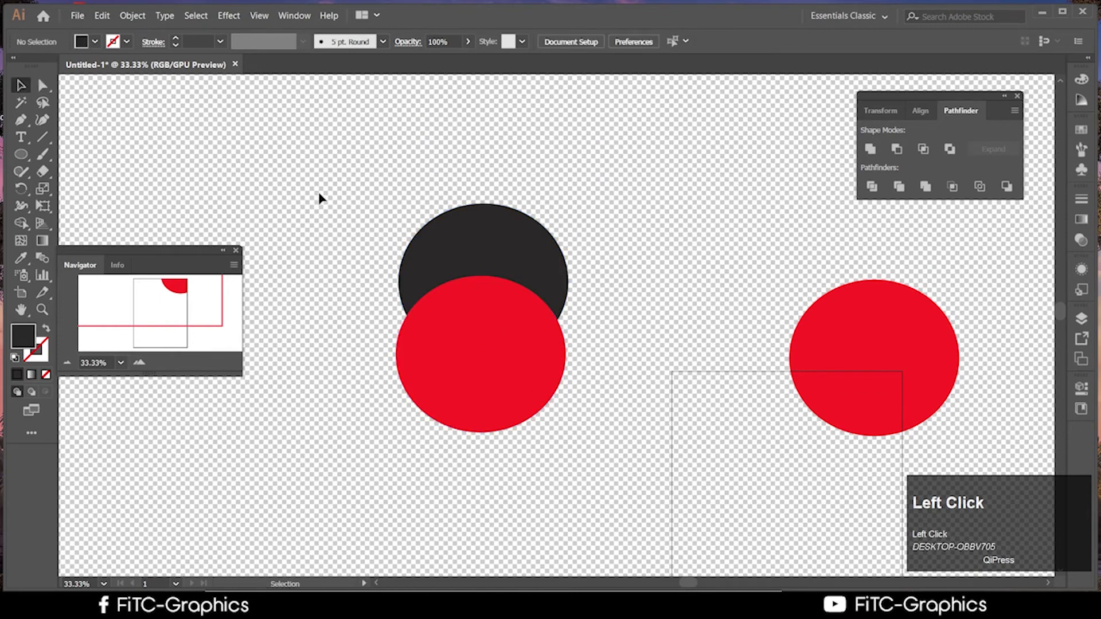
Drag the whole circle pair up and right, then back to the left
left_click(509, 388)
scroll(534, 419, "down", 1)
left_click_drag(516, 377, 591, 344)
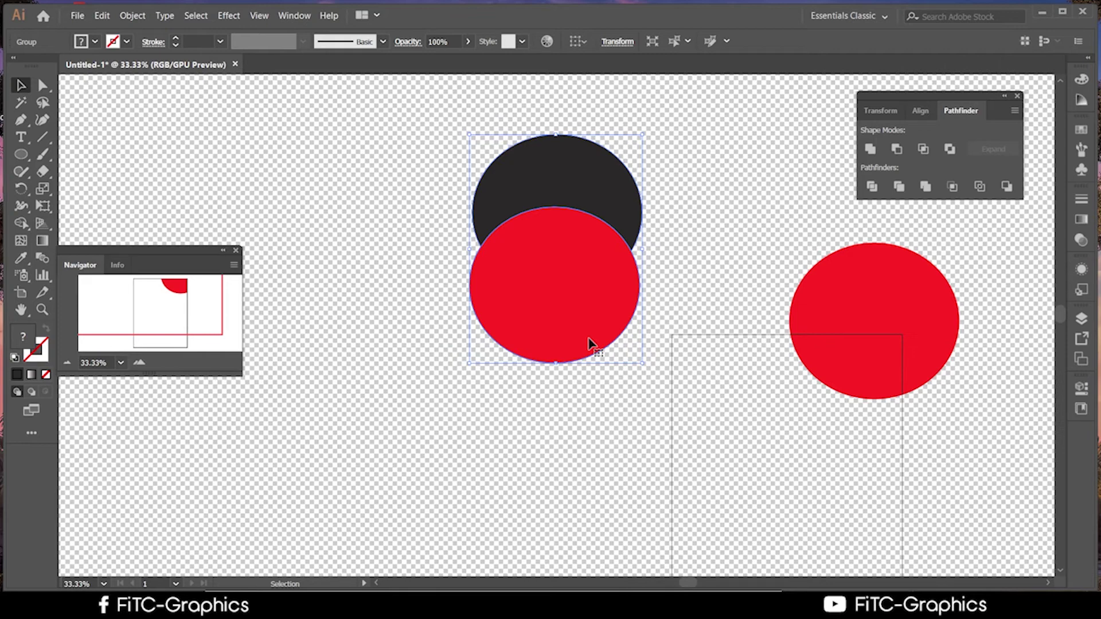
left_click_drag(585, 332, 501, 324)
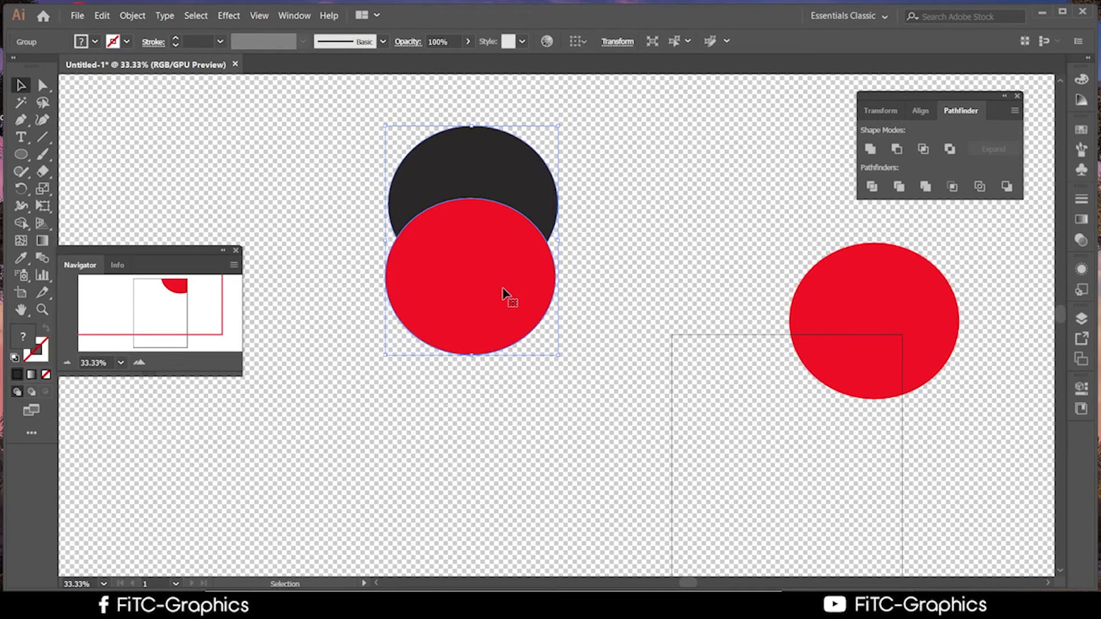
Drag the dark and red circle pair lower and slightly left, near the separate red circle's height
left_click(622, 306)
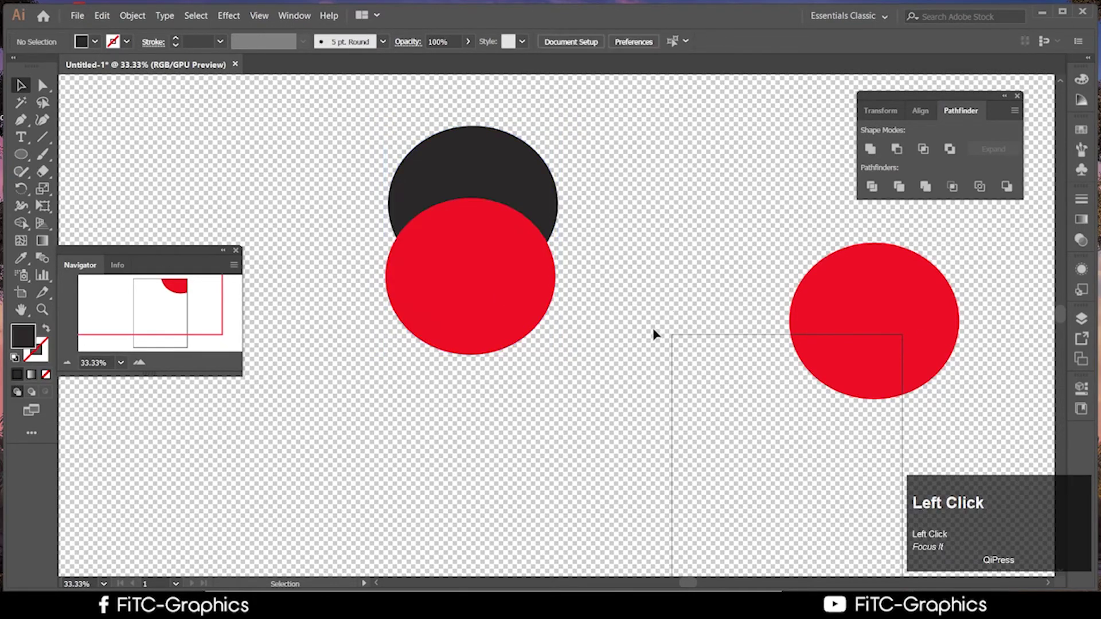
left_click(610, 310)
scroll(609, 315, "up", 1)
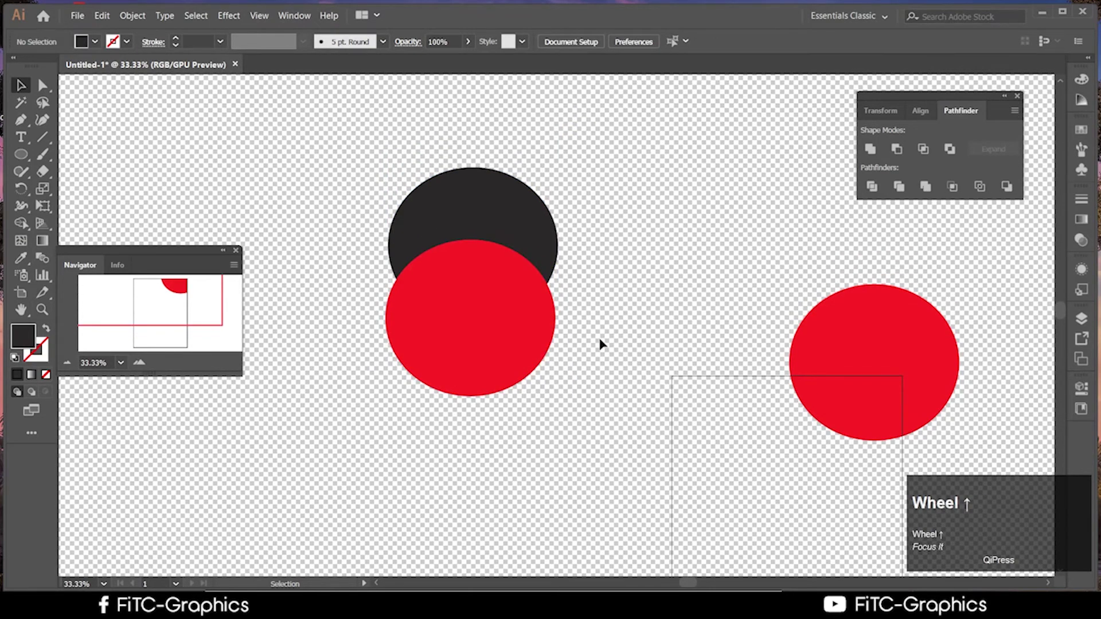
scroll(605, 321, "up", 1)
scroll(610, 315, "down", 4)
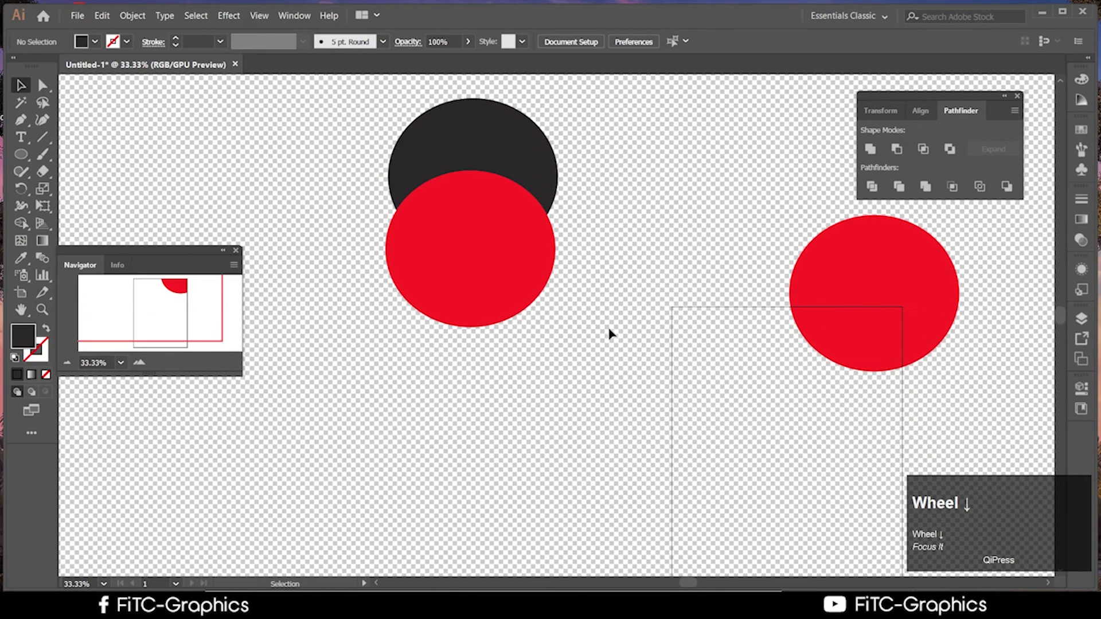
scroll(612, 333, "down", 1)
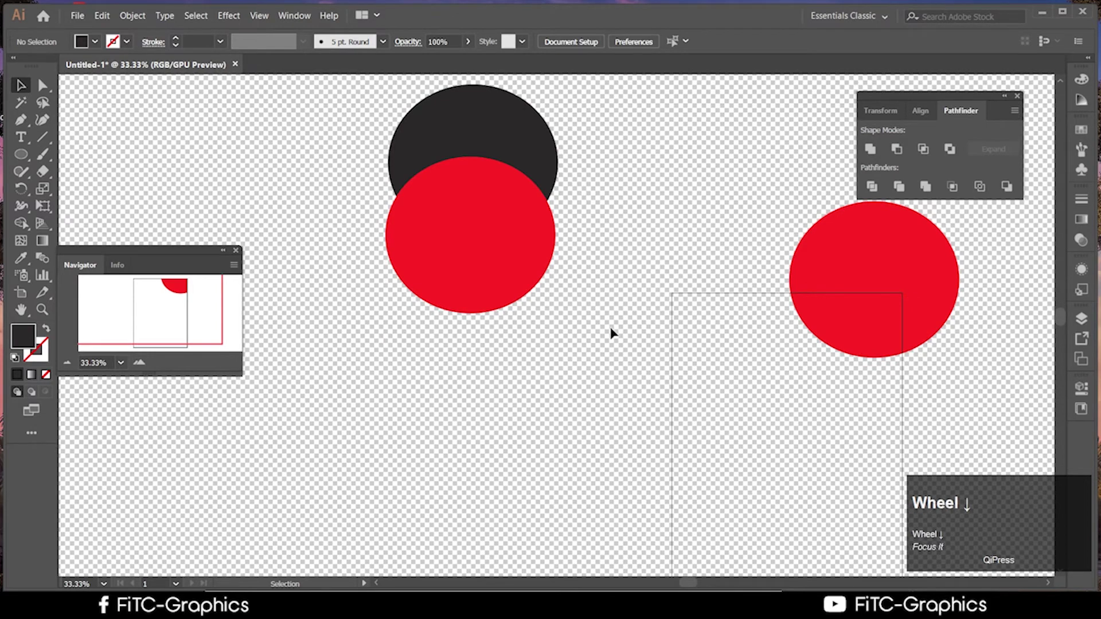
scroll(610, 331, "down", 1)
scroll(610, 331, "up", 1)
scroll(614, 336, "down", 4)
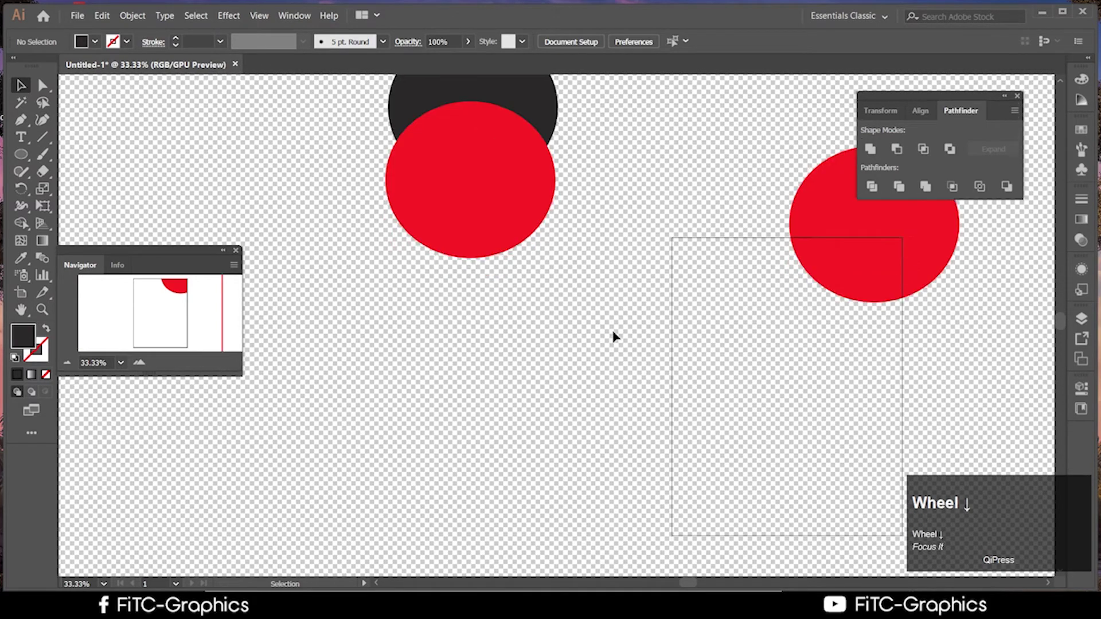
scroll(612, 337, "up", 3)
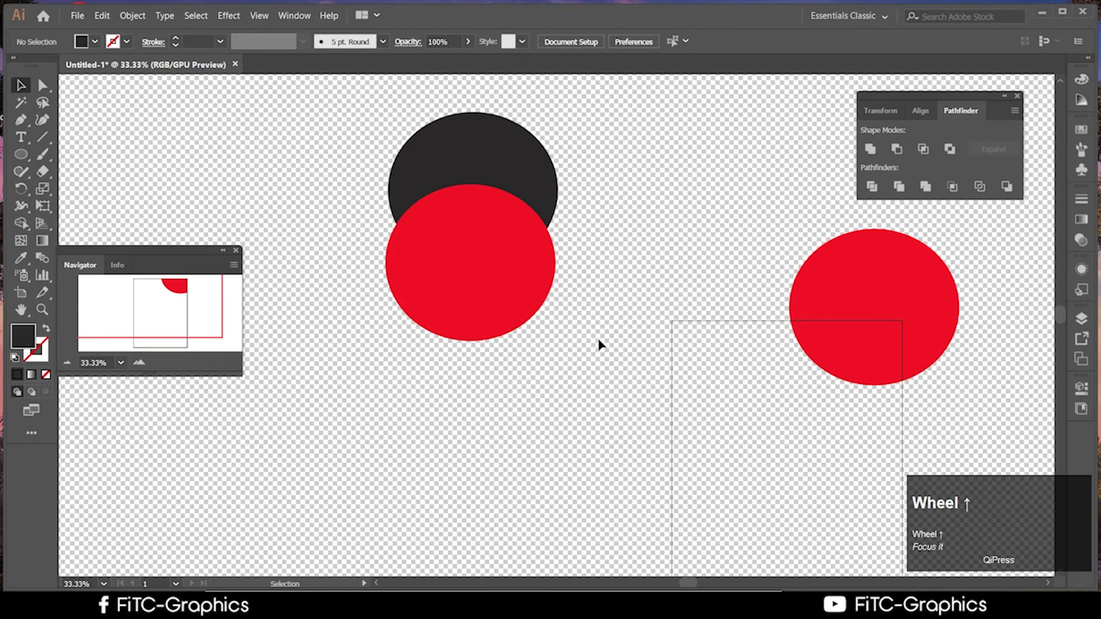
left_click_drag(539, 258, 522, 353)
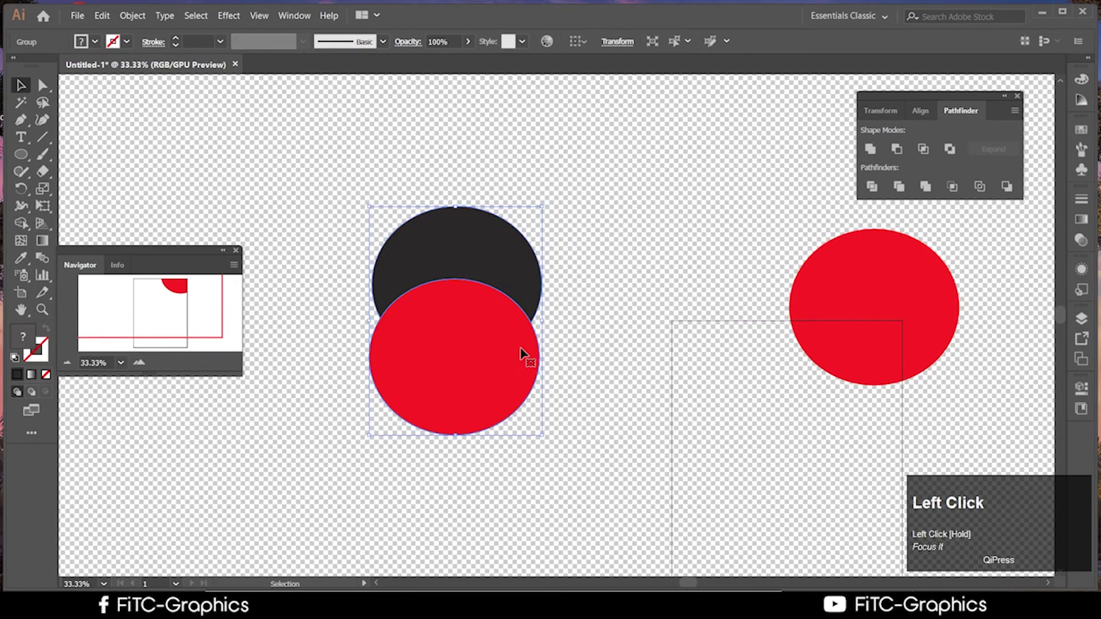
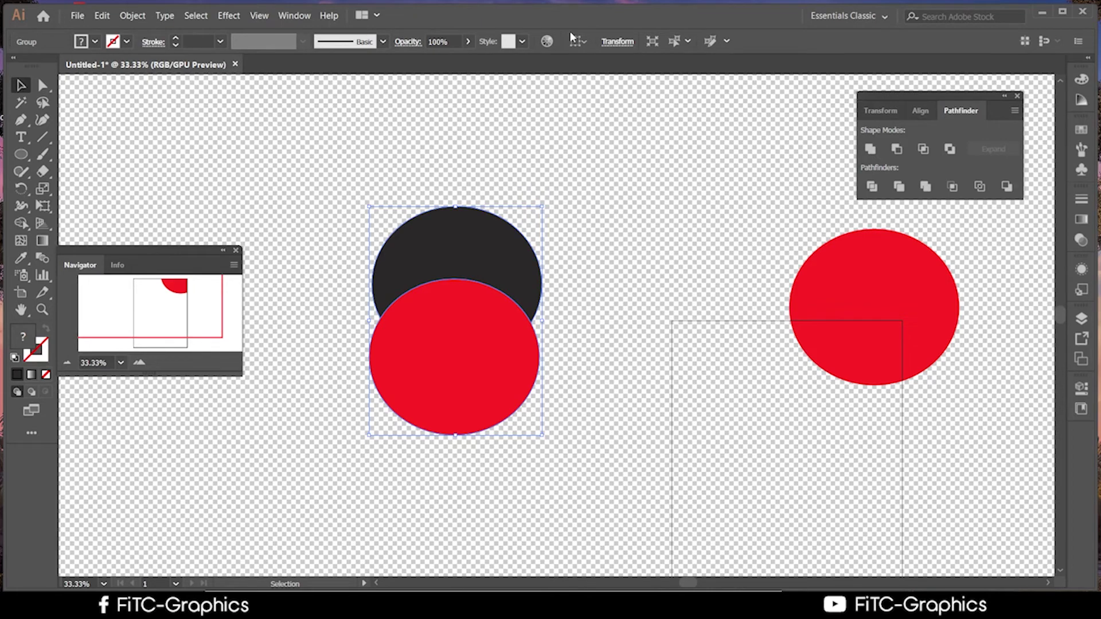
Deselect, then marquee-select the overlapping red and dark circle group
left_click(714, 147)
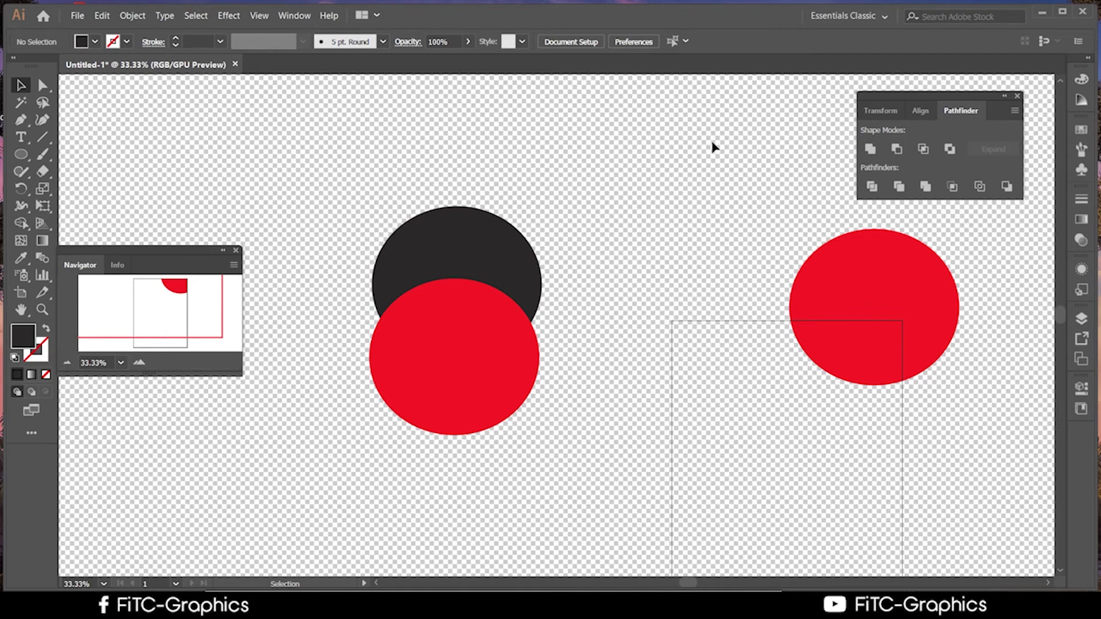
left_click(495, 346)
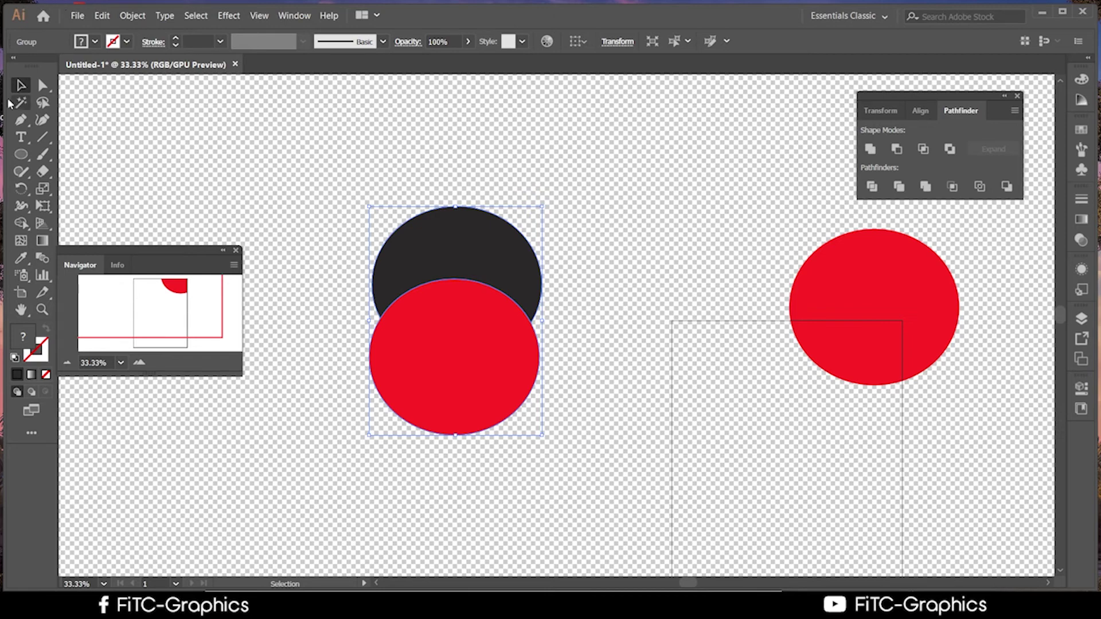
left_click(629, 287)
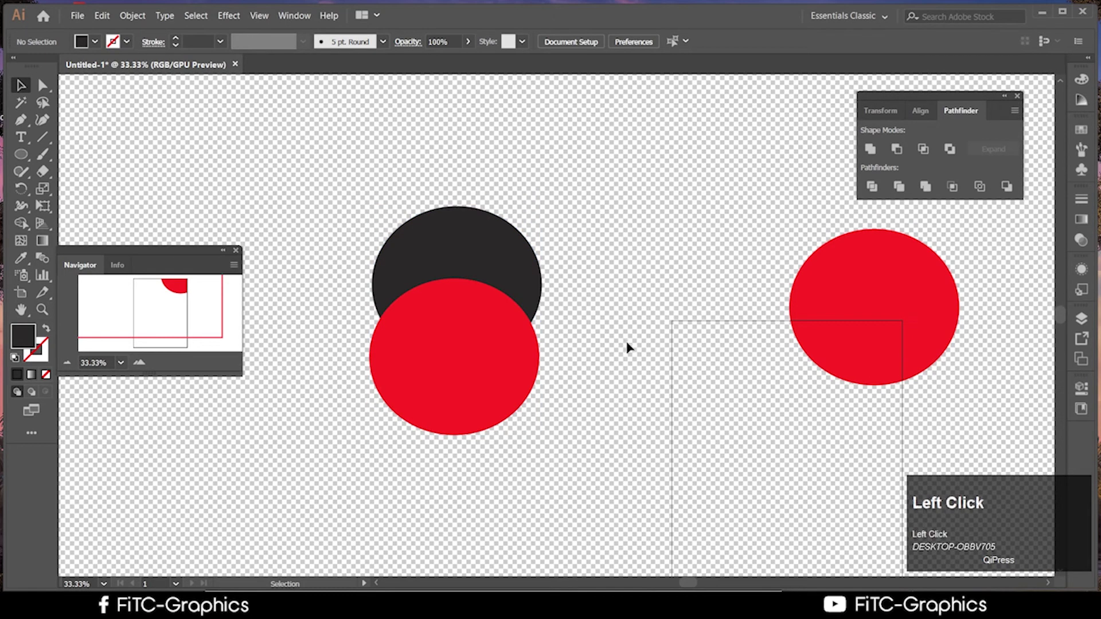
left_click_drag(629, 347, 281, 172)
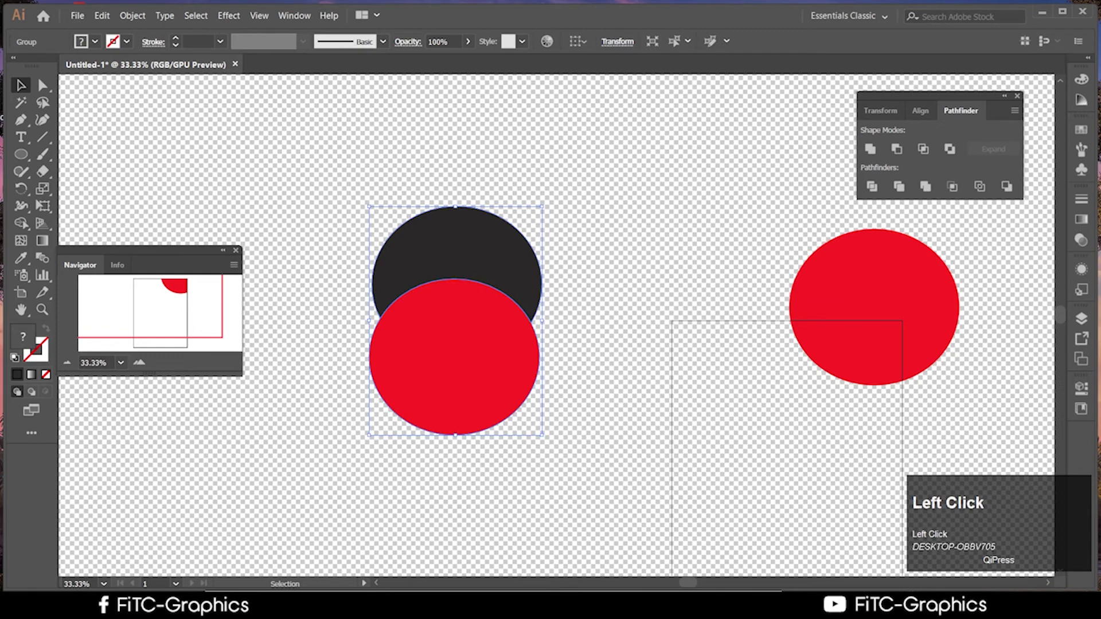
Bring Chrome forward maximised and show the Facebook tab
left_click(709, 608)
left_click_drag(709, 330, 458, 1)
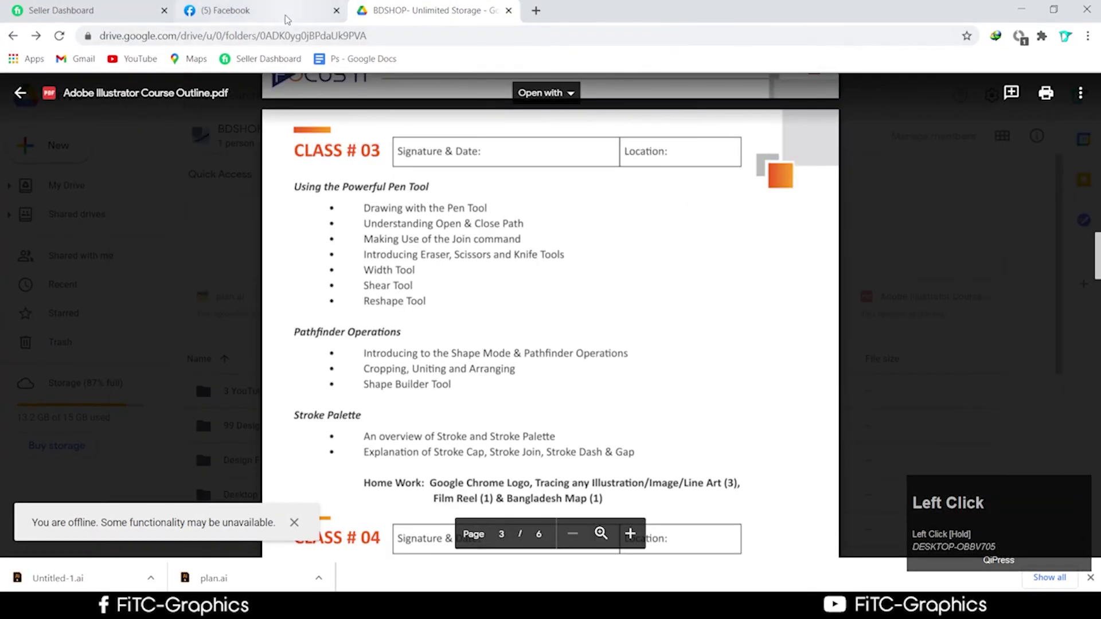
left_click(287, 20)
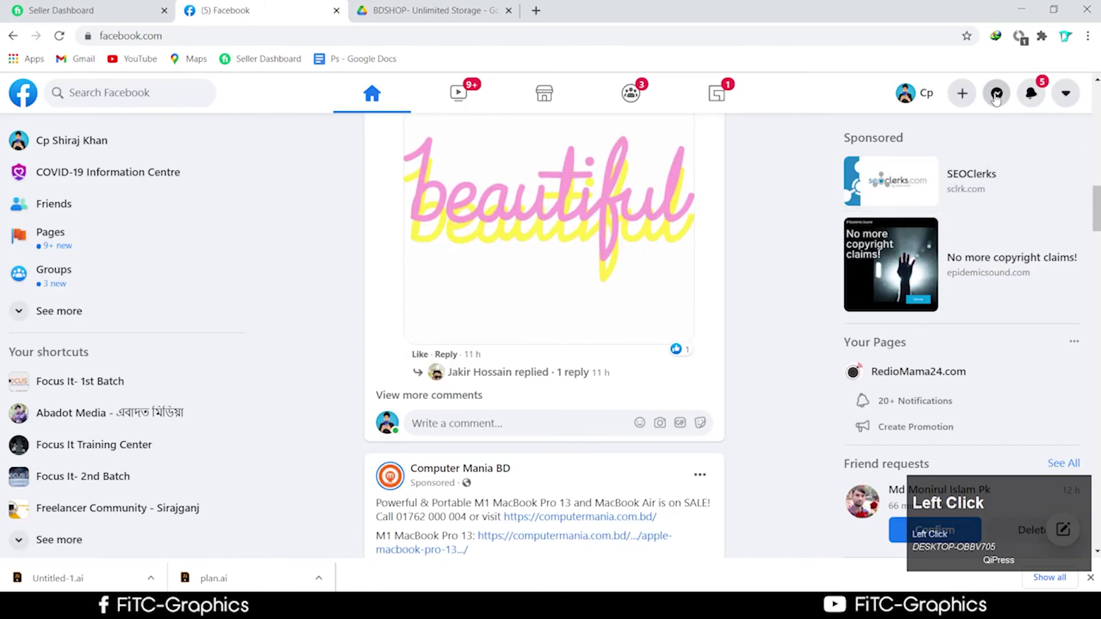
Open Messenger chats, reload Facebook, check the Wi-Fi flyout, then minimise Chrome
left_click(996, 94)
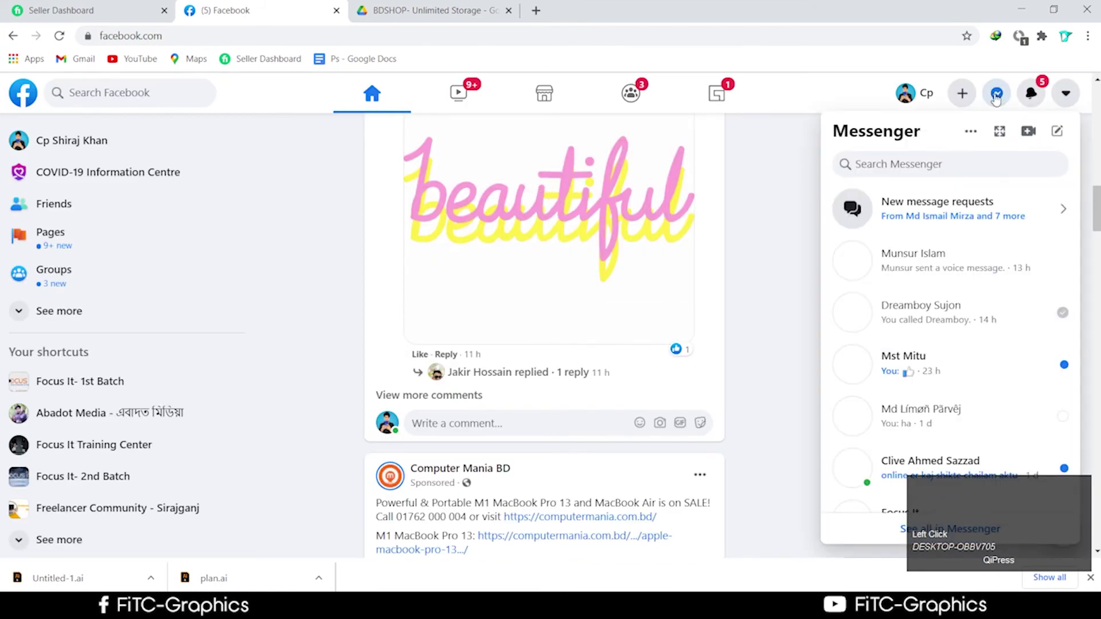
left_click(61, 38)
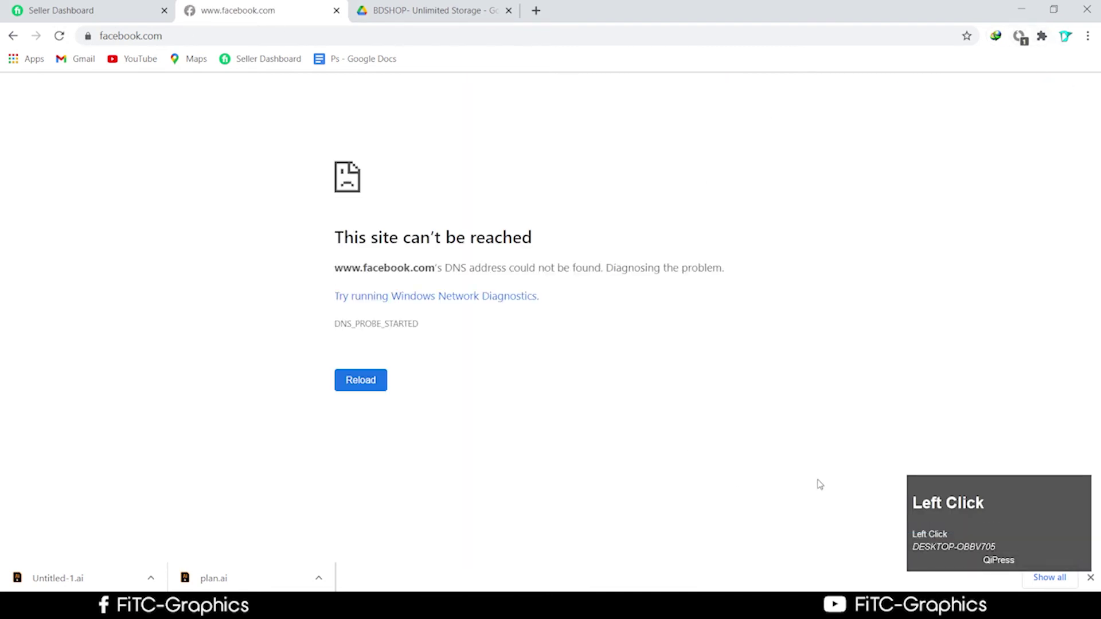
left_click(980, 606)
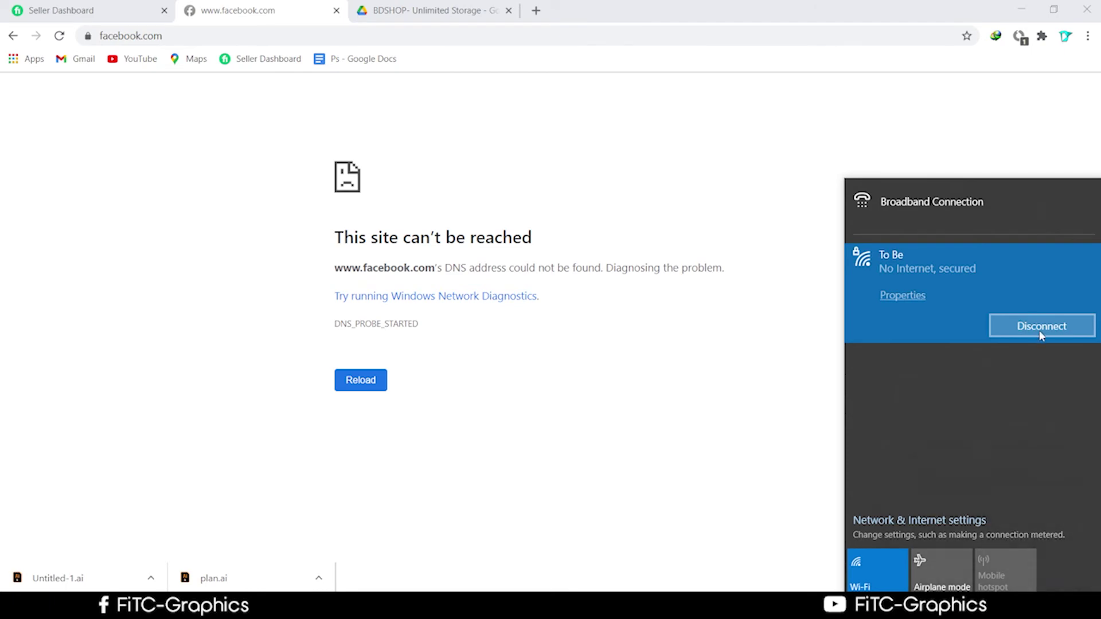
left_click(1037, 3)
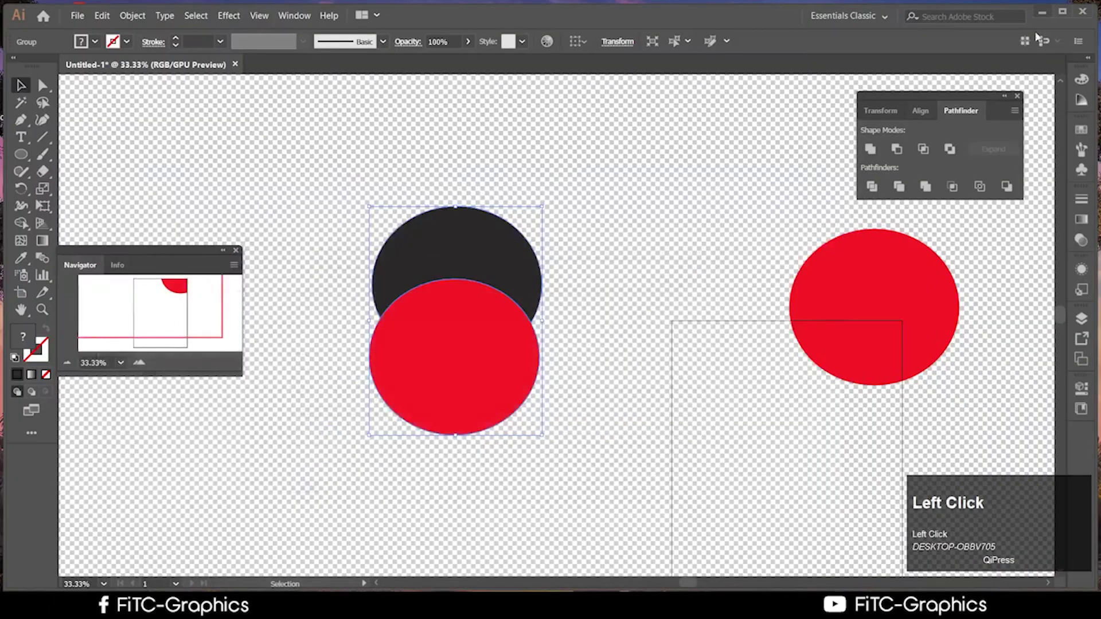
Nudge the red-and-dark circle group to the right, then switch back to Chrome
left_click(597, 348)
scroll(624, 395, "up", 1)
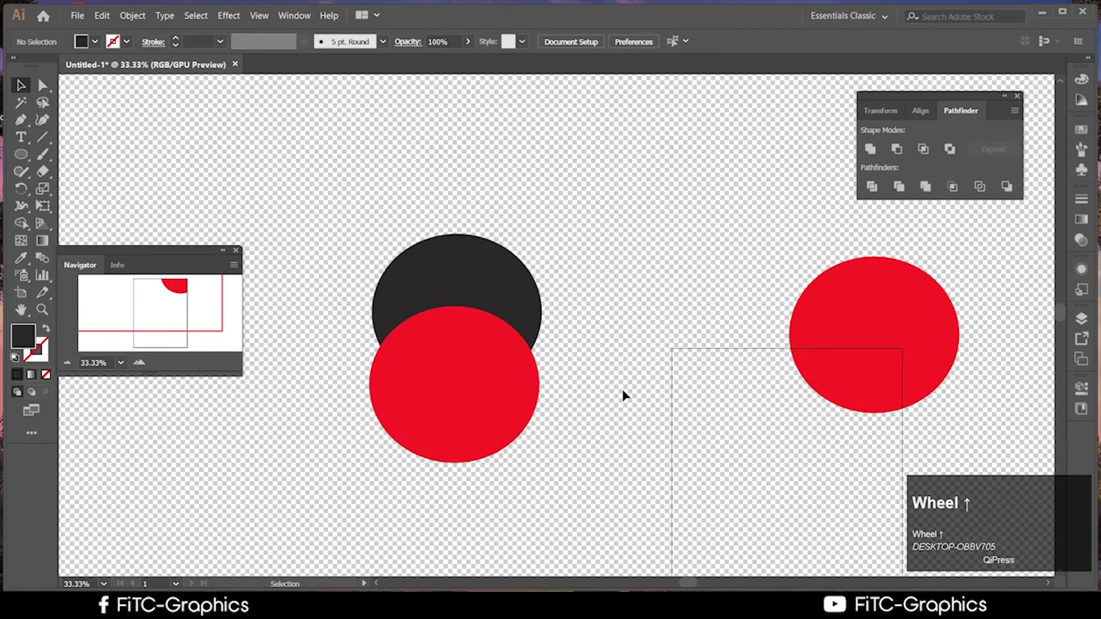
scroll(451, 469, "down", 1)
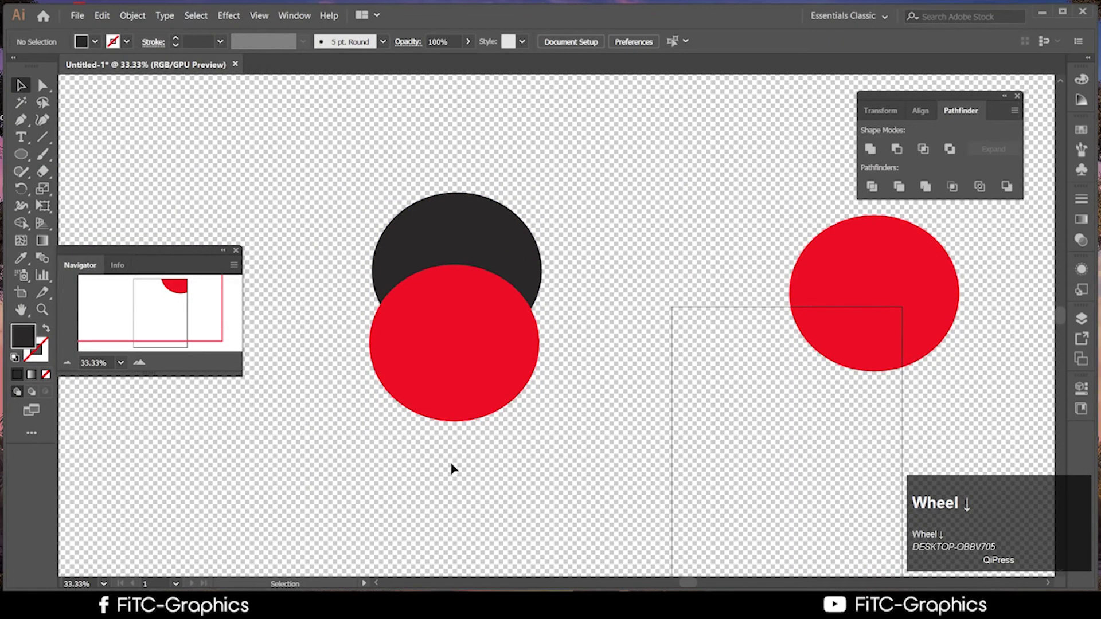
left_click(77, 16)
left_click(348, 312)
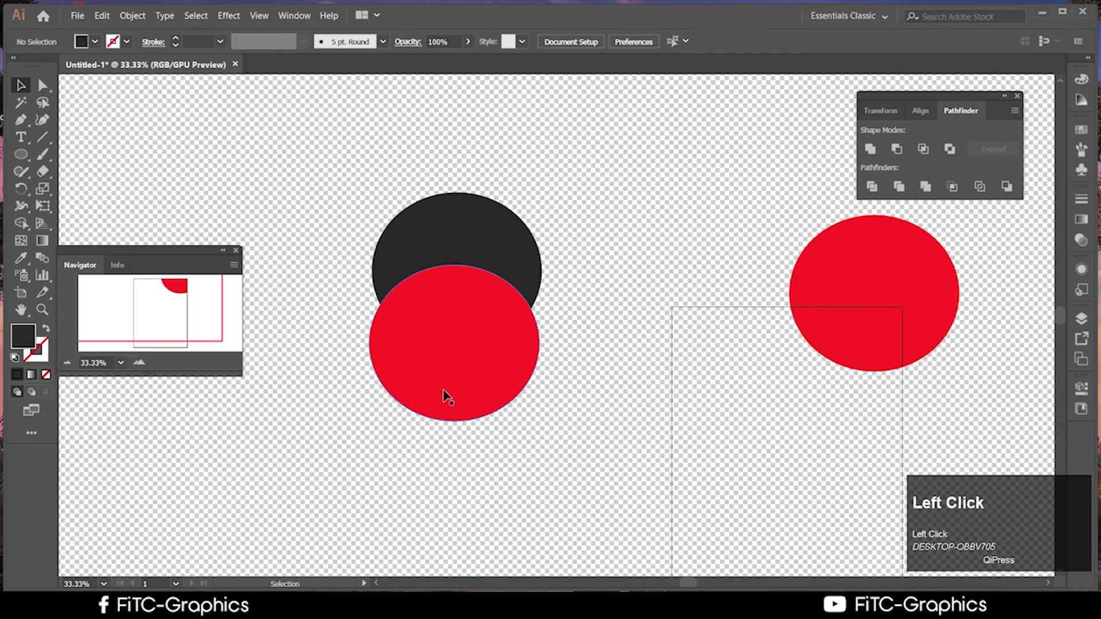
left_click(542, 352)
left_click_drag(543, 352, 548, 381)
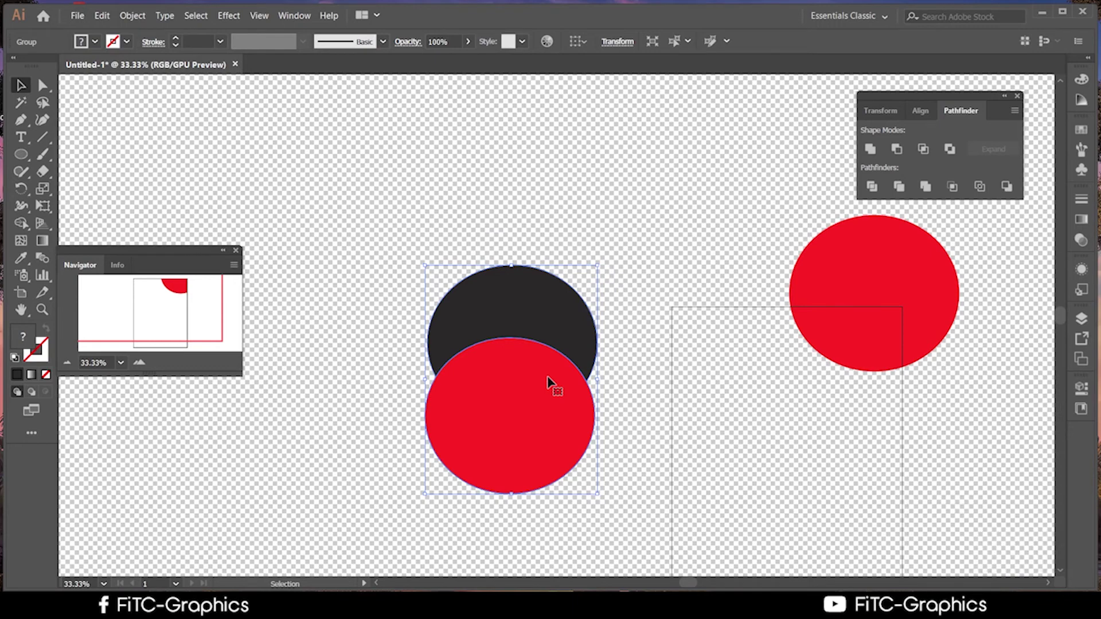
left_click(298, 607)
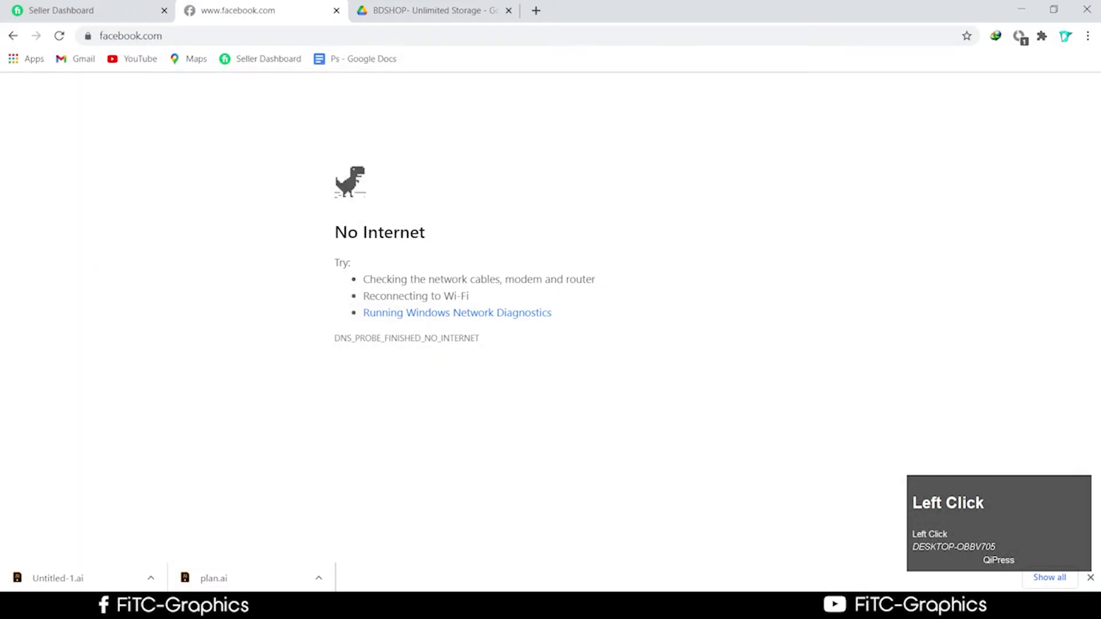
Read the Class 03 topics and Google Chrome Logo homework in the Drive PDF, then restore the window
left_click(424, 16)
scroll(689, 333, "down", 3)
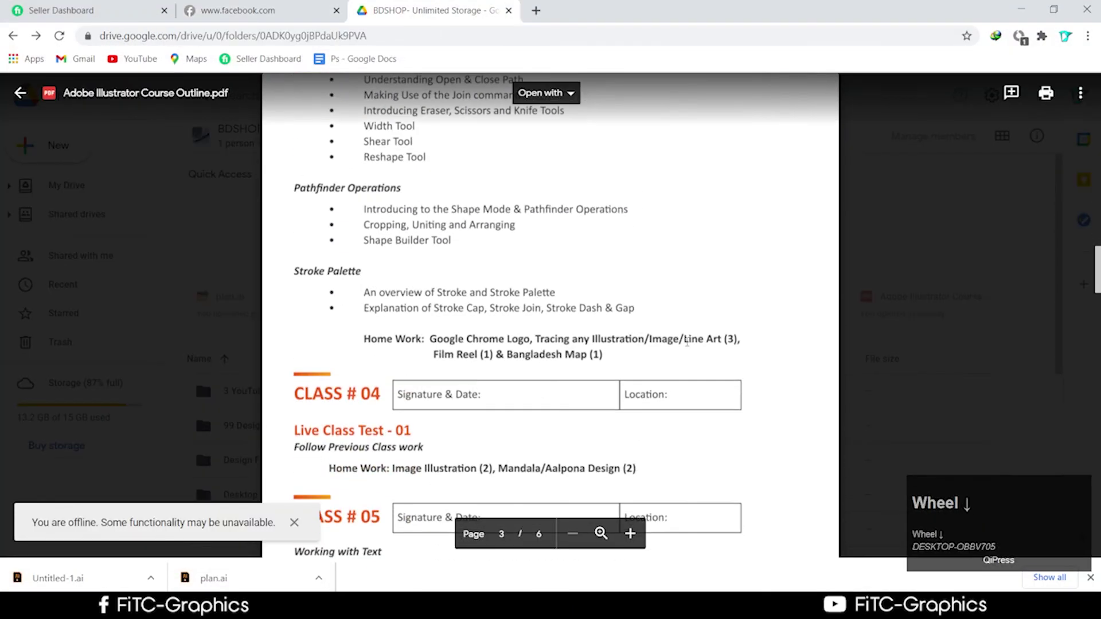
scroll(687, 342, "up", 1)
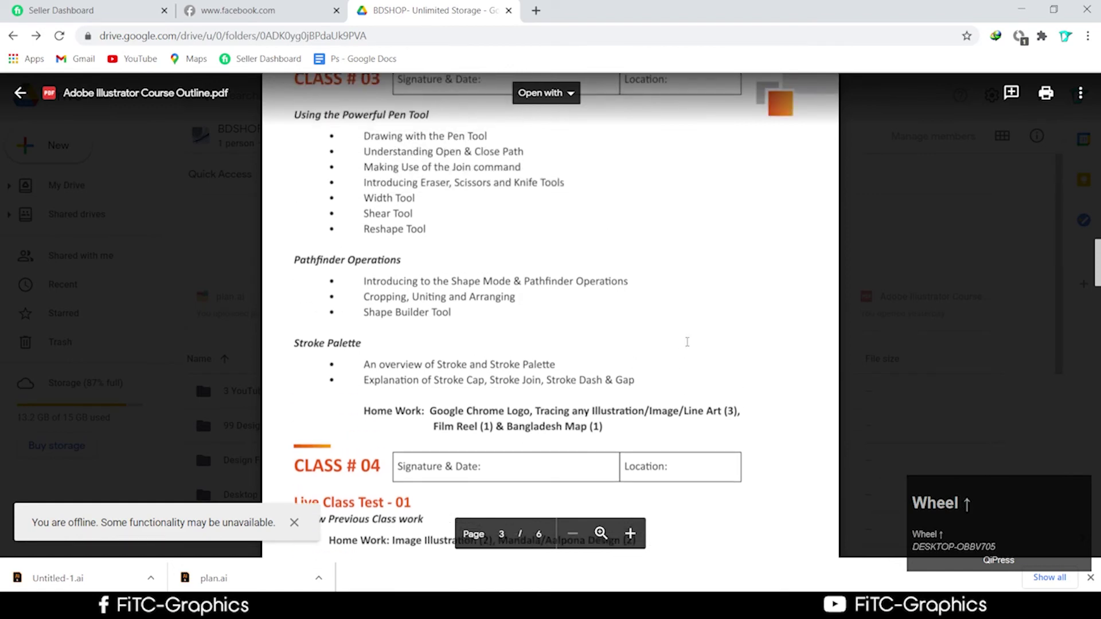
scroll(687, 342, "up", 1)
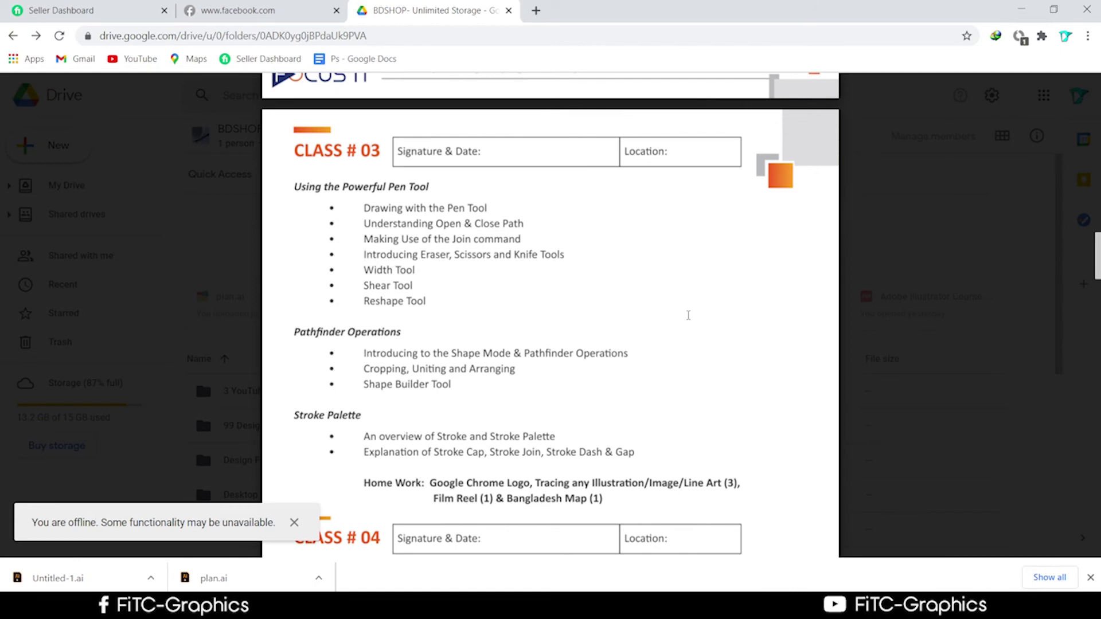
scroll(688, 315, "down", 1)
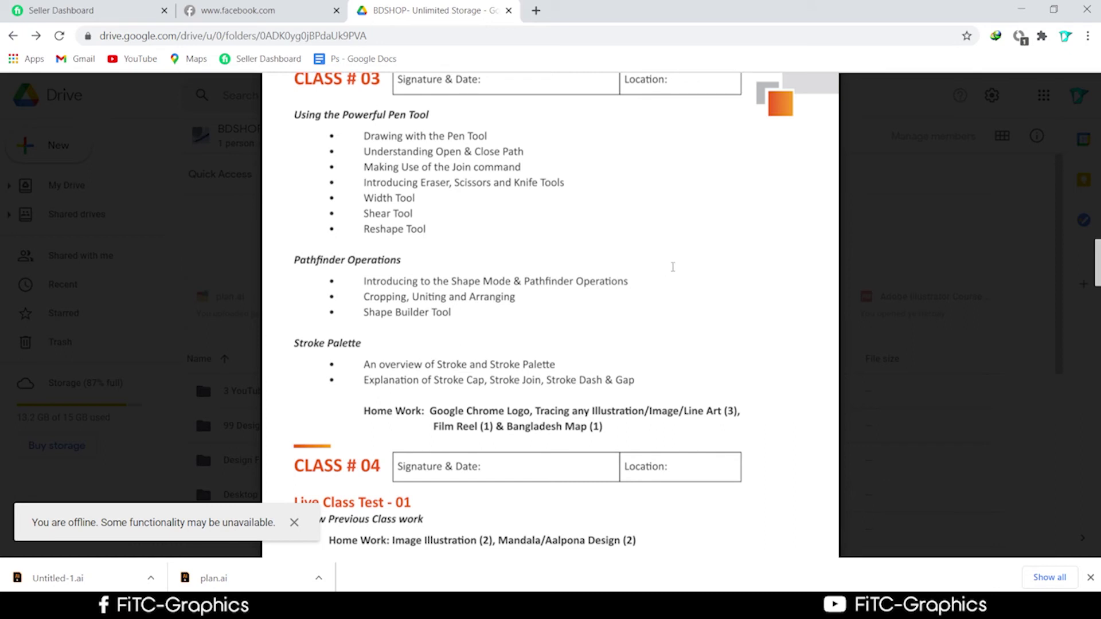
scroll(672, 312, "down", 1)
scroll(674, 315, "up", 1)
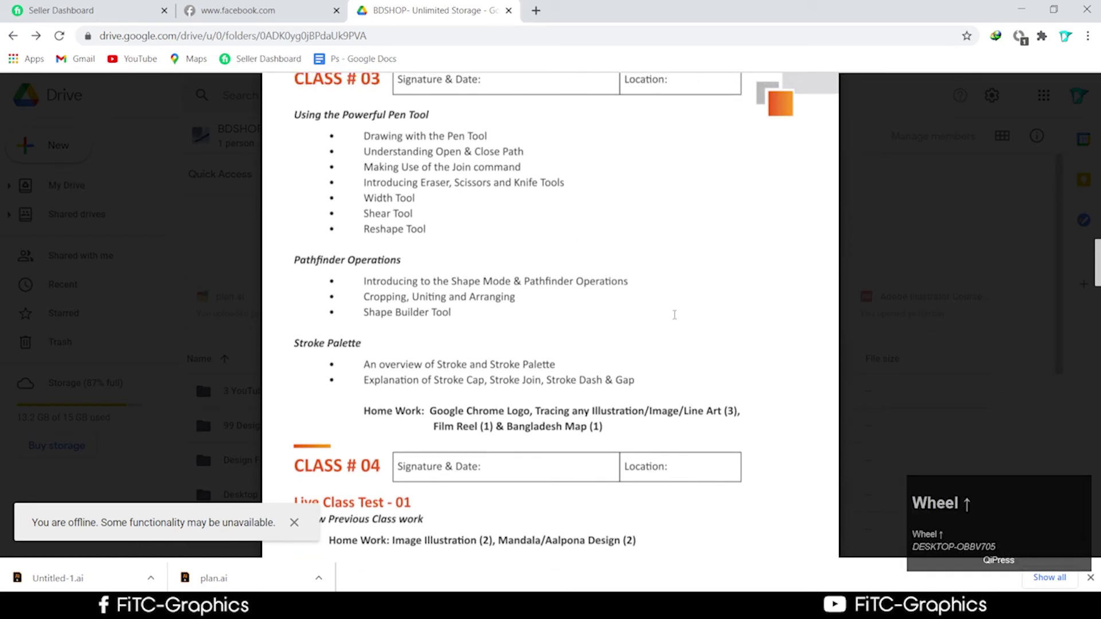
scroll(674, 314, "up", 1)
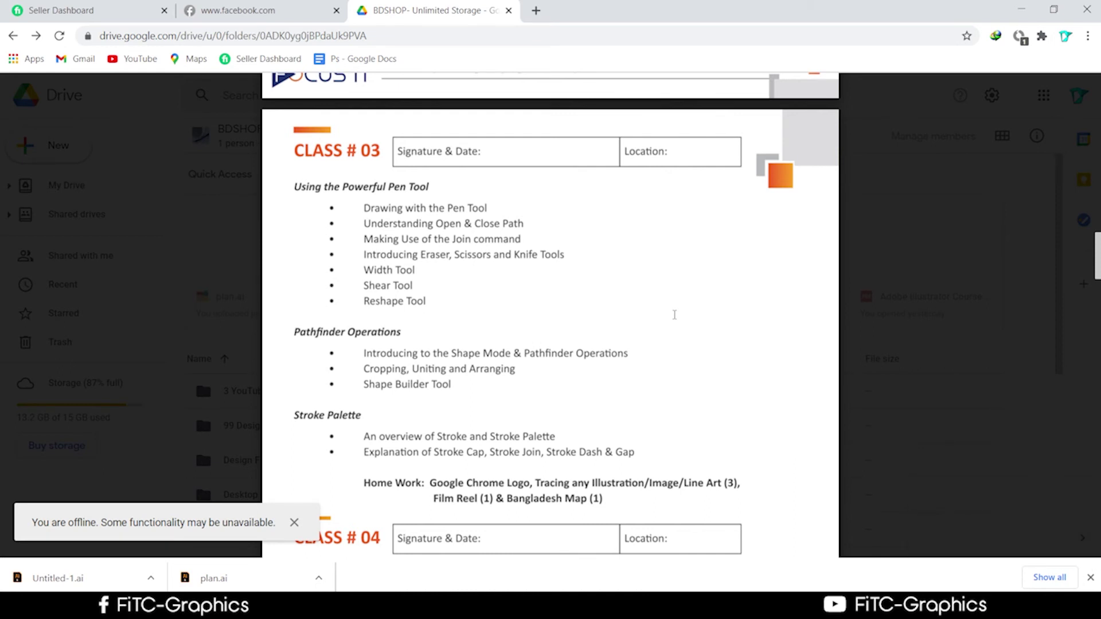
scroll(674, 315, "down", 1)
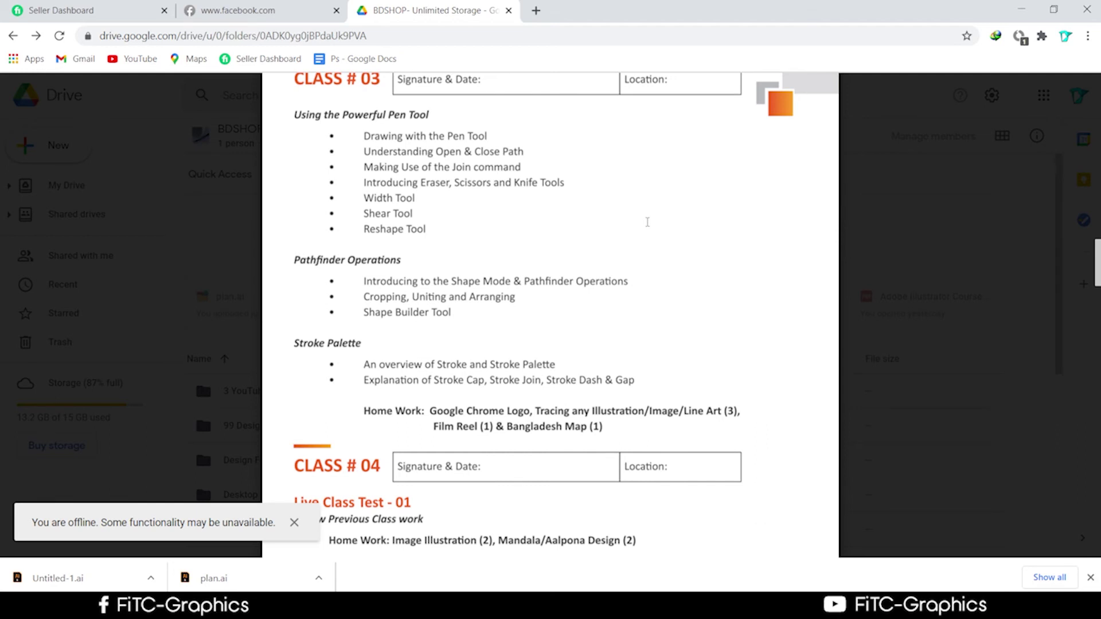
scroll(648, 222, "down", 4)
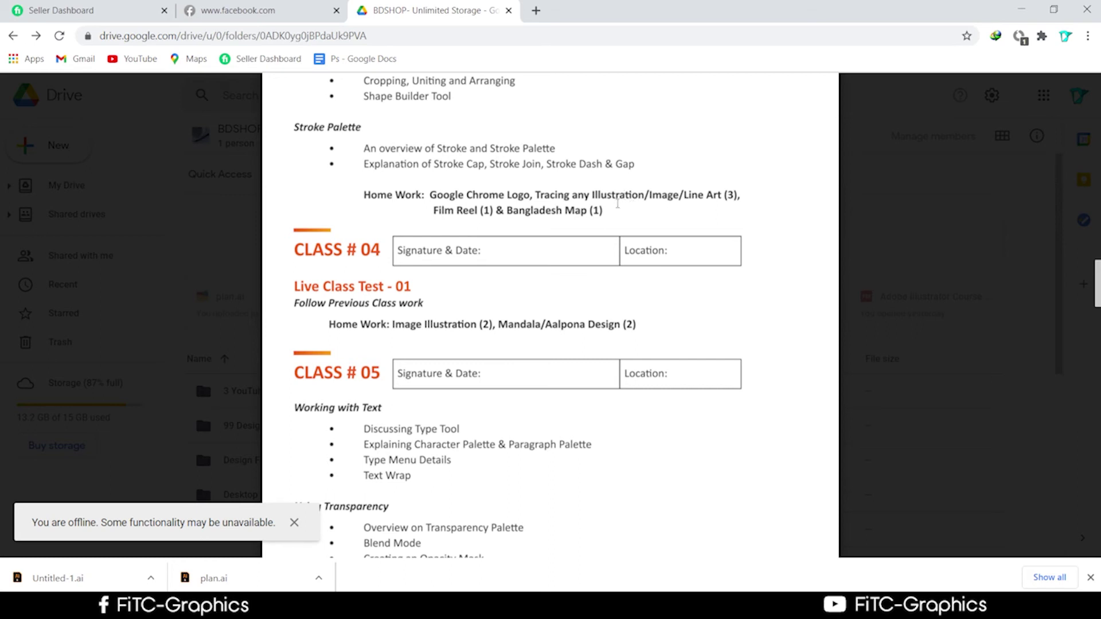
left_click_drag(777, 10, 824, 86)
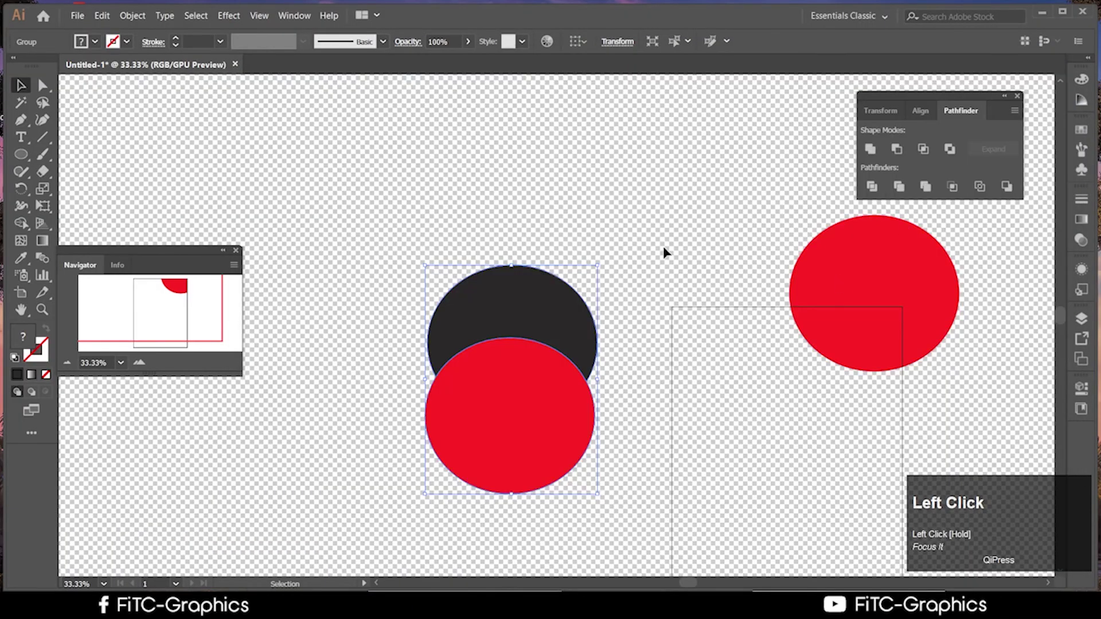
Raise the circle pair and Alt-drag a copy of the right red circle to the lower left
left_click(624, 385)
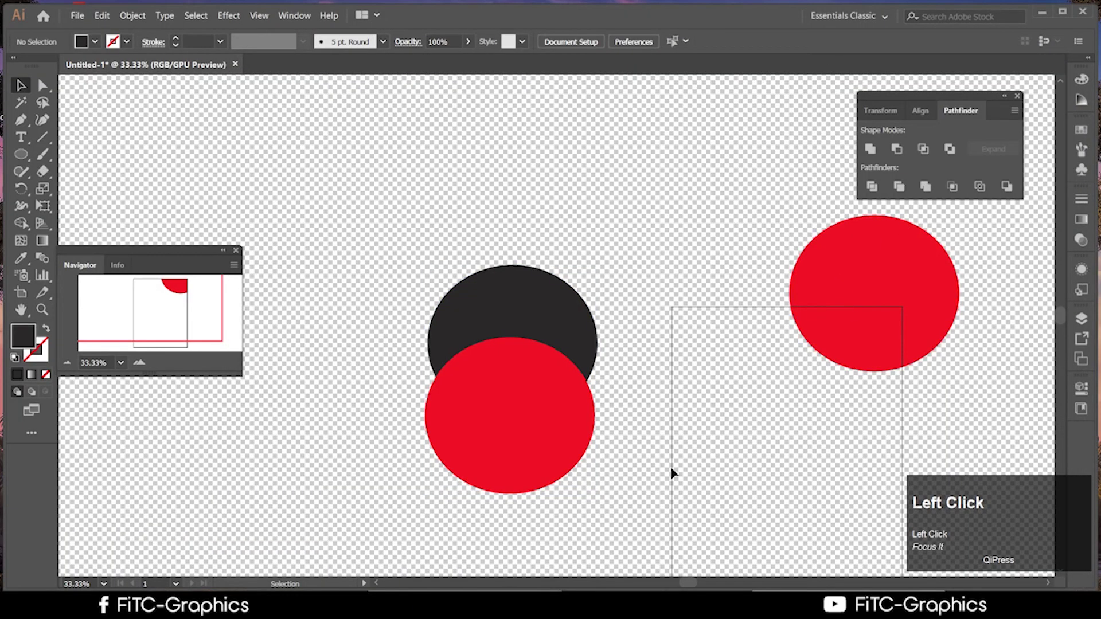
left_click(510, 344)
left_click_drag(539, 392, 547, 275)
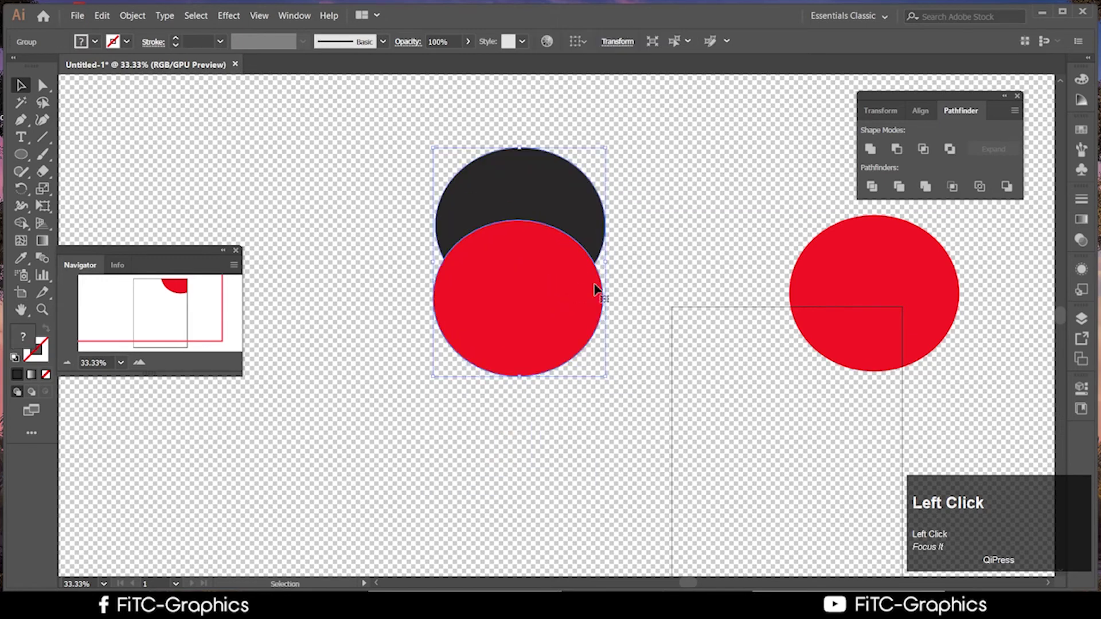
left_click(924, 319)
left_click_drag(924, 318, 469, 495)
Eyedrop the dark circle's colour onto the lower-left copy, then select both lower circles
left_click(364, 467)
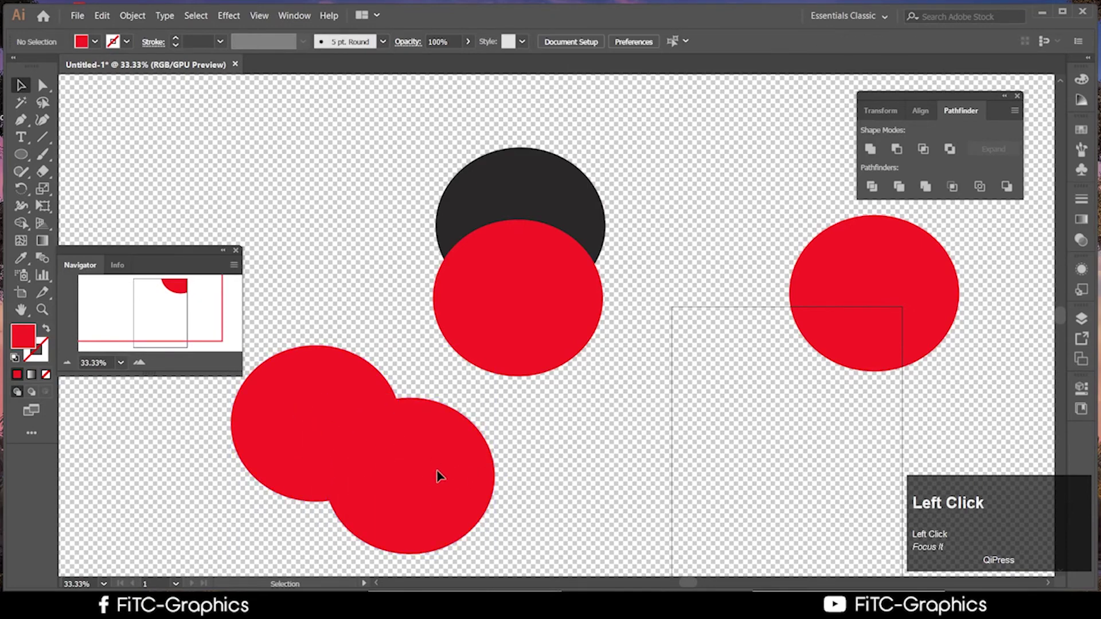
key("i")
left_click(523, 191)
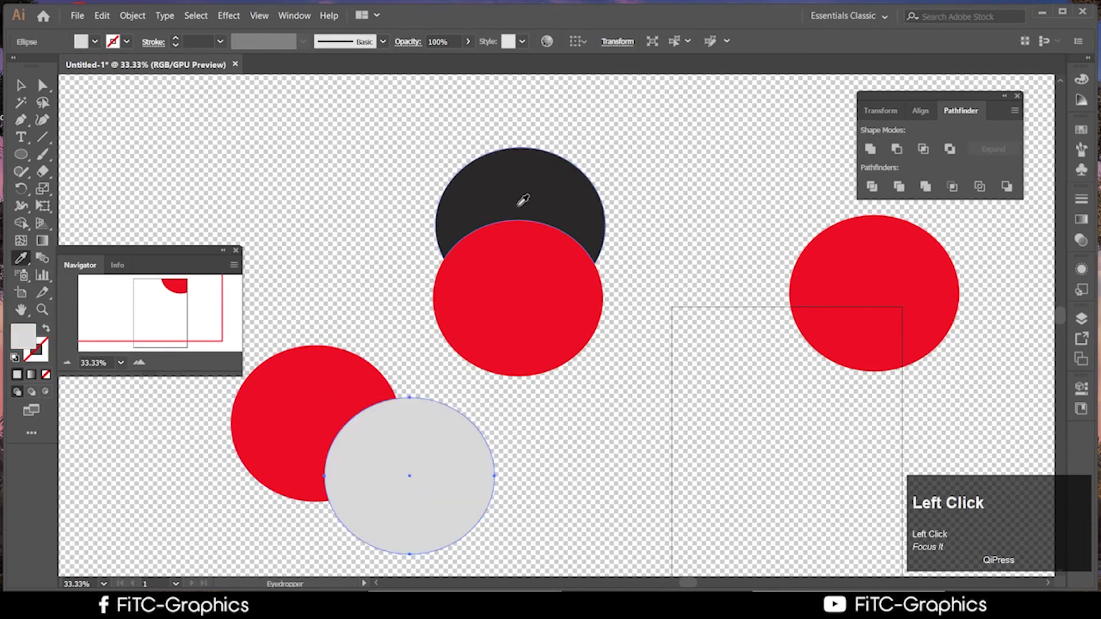
left_click(22, 85)
left_click_drag(483, 514, 327, 410)
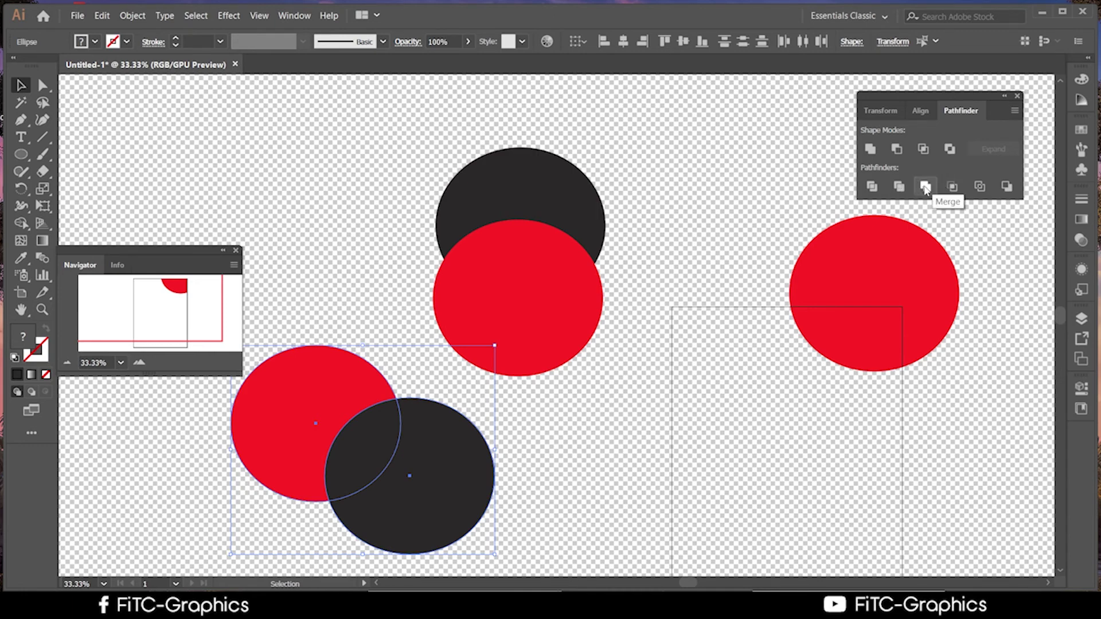
Try merging and ungrouping the lower-left circles, then undo back to the full red circle
left_click(925, 188)
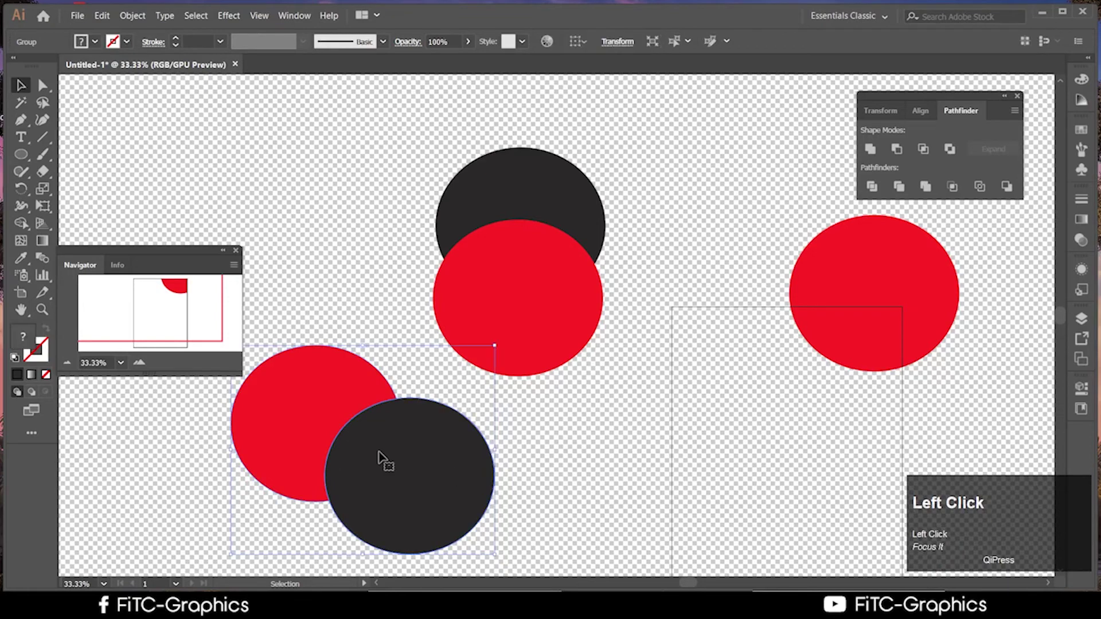
left_click_drag(378, 458, 451, 460)
right_click(452, 460)
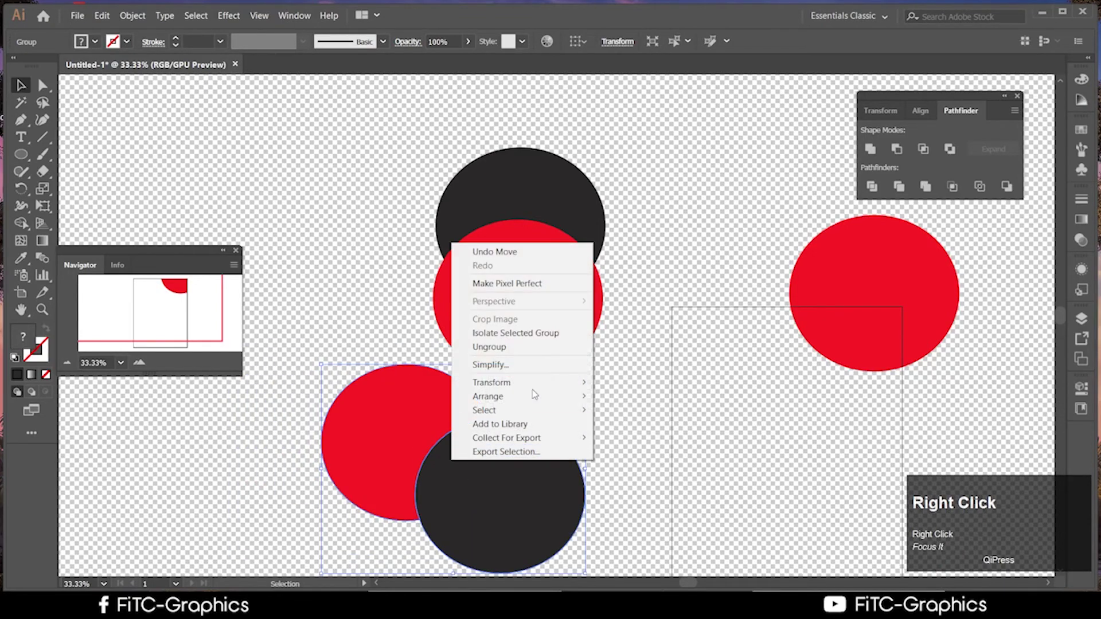
left_click(507, 347)
left_click_drag(504, 500, 596, 409)
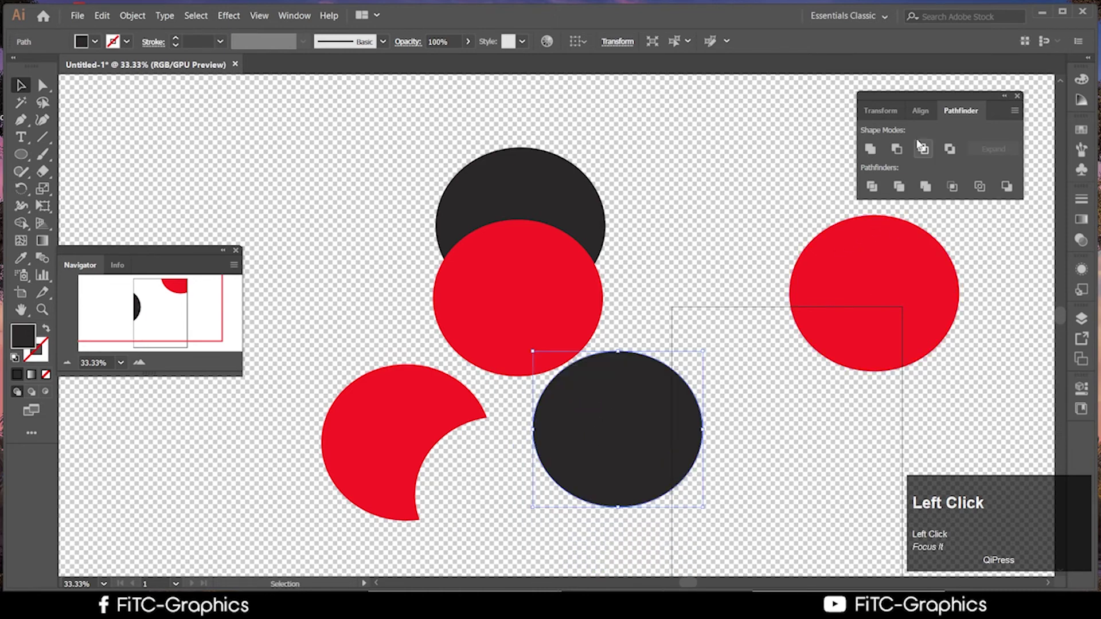
key("ctrl+z")
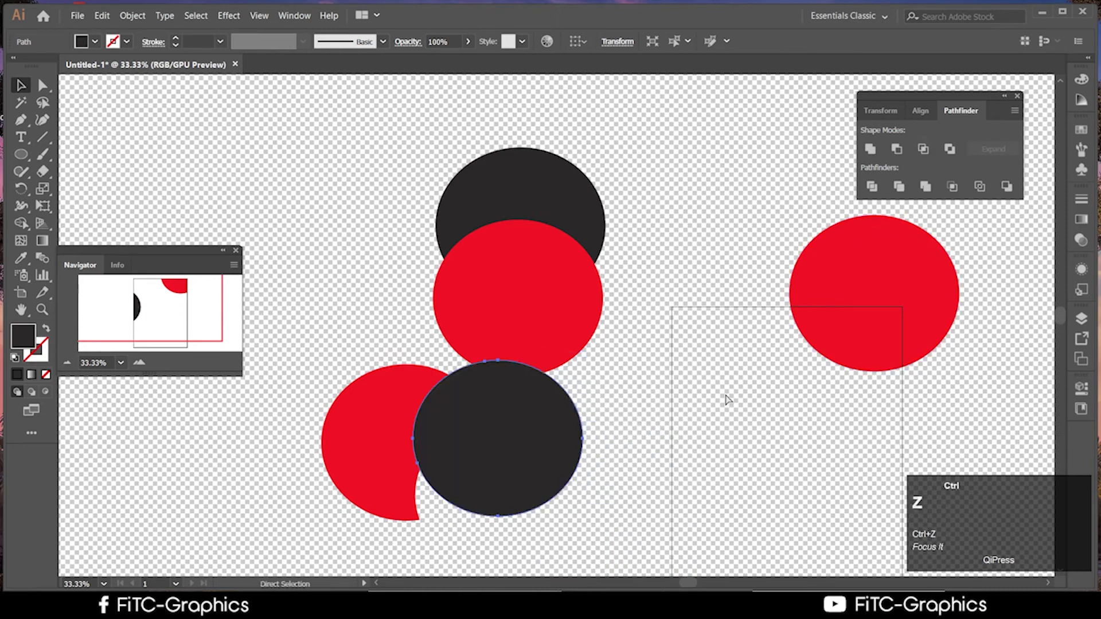
key("ctrl+z")
key("ctrl+z")
Select both lower circles, ungroup them, and slide the dark circle mostly over the red one
left_click(577, 512)
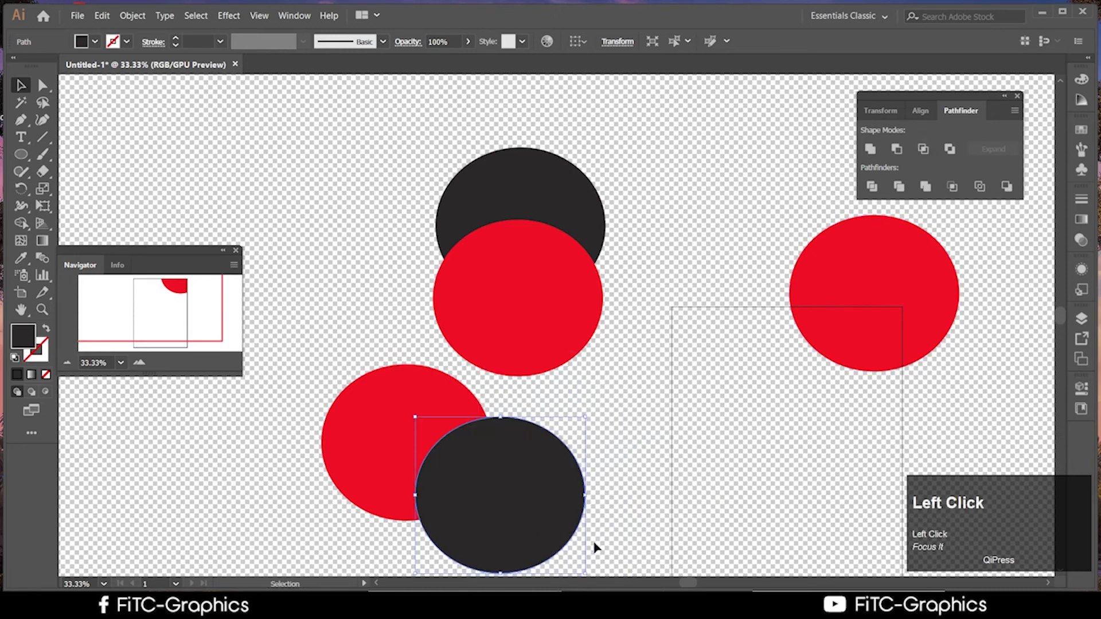
left_click(624, 571)
left_click_drag(582, 538, 429, 519)
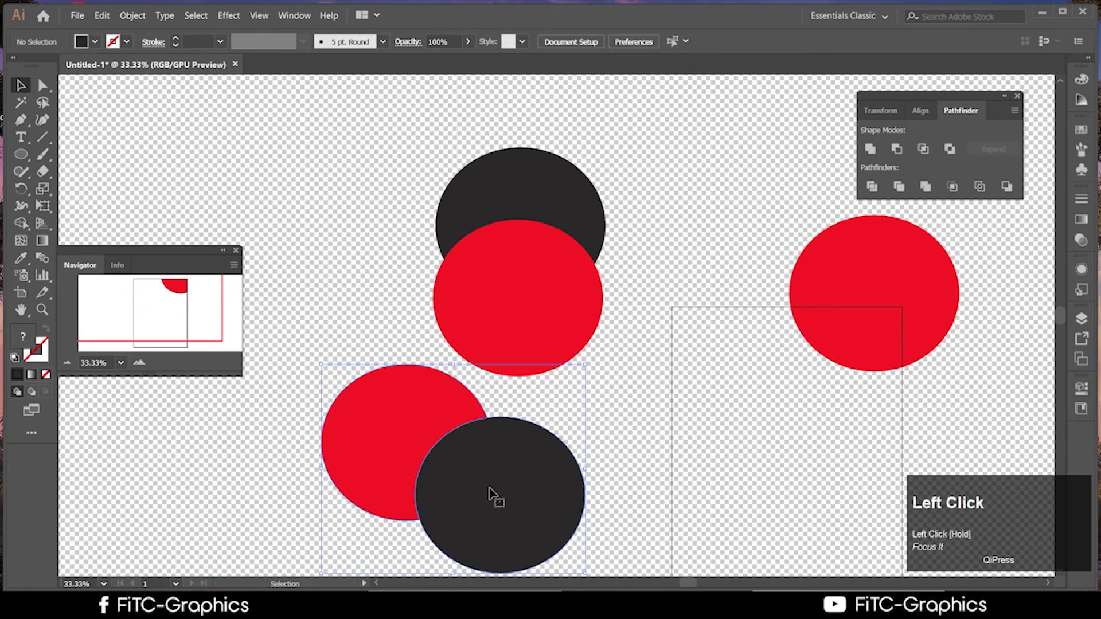
left_click_drag(519, 503, 450, 474)
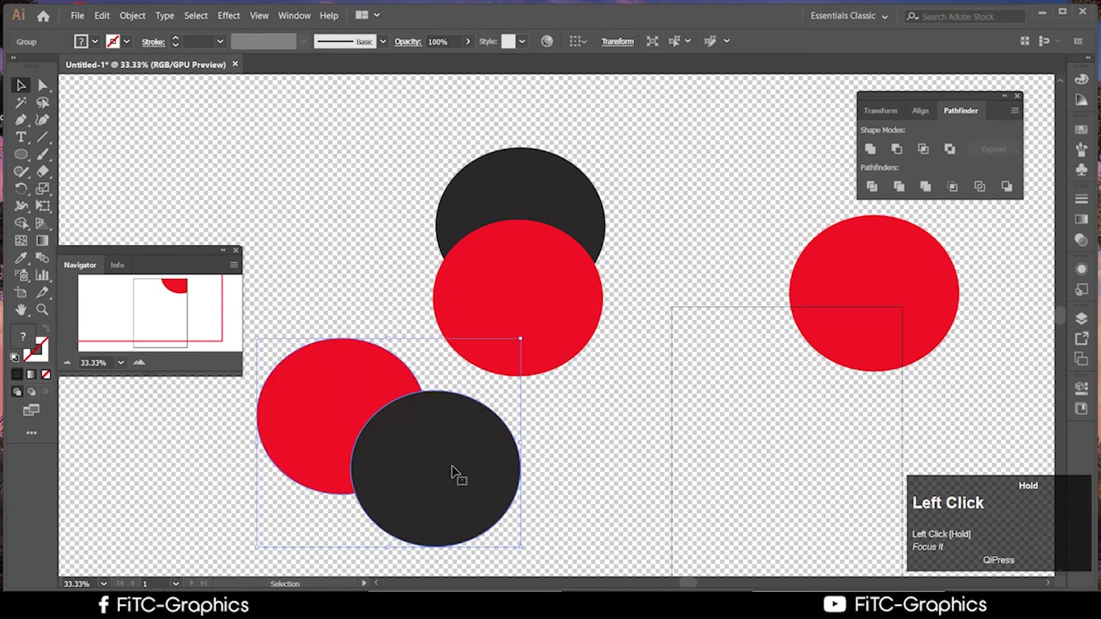
right_click(428, 475)
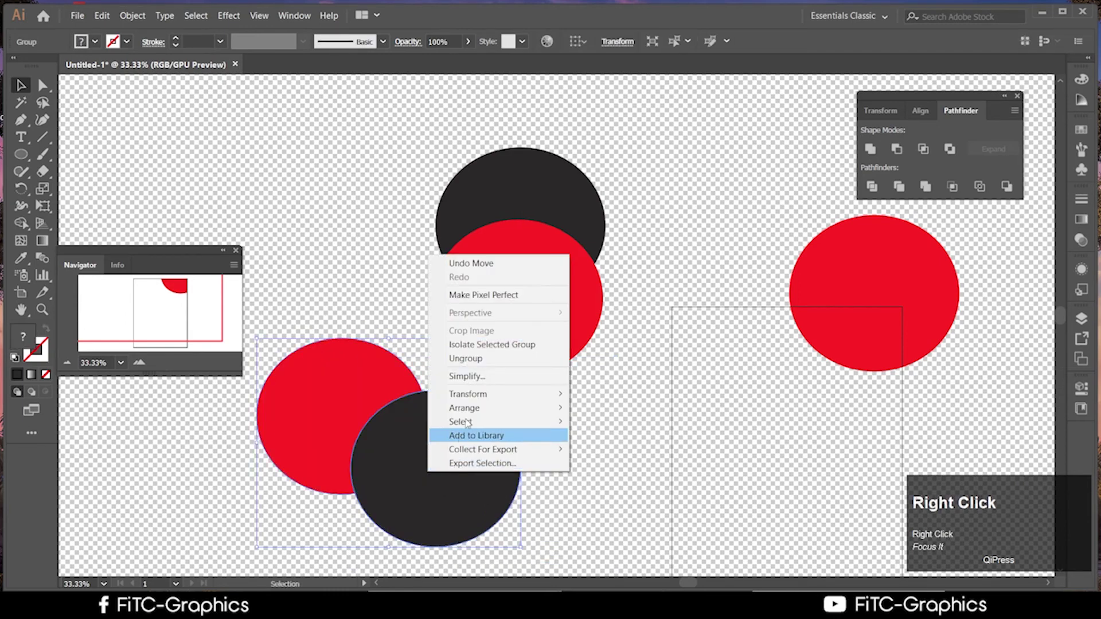
left_click(487, 358)
left_click_drag(467, 511, 405, 467)
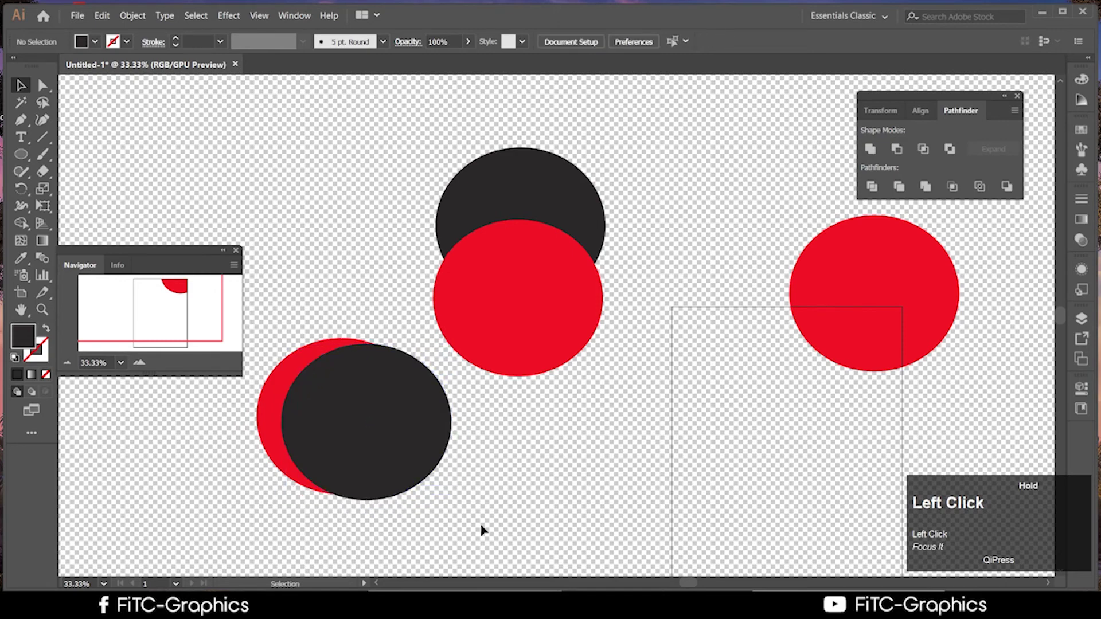
Subtract the red circle from the dark one with Pathfinder Minus Back, leaving a crescent
left_click_drag(484, 528, 347, 445)
left_click(629, 484)
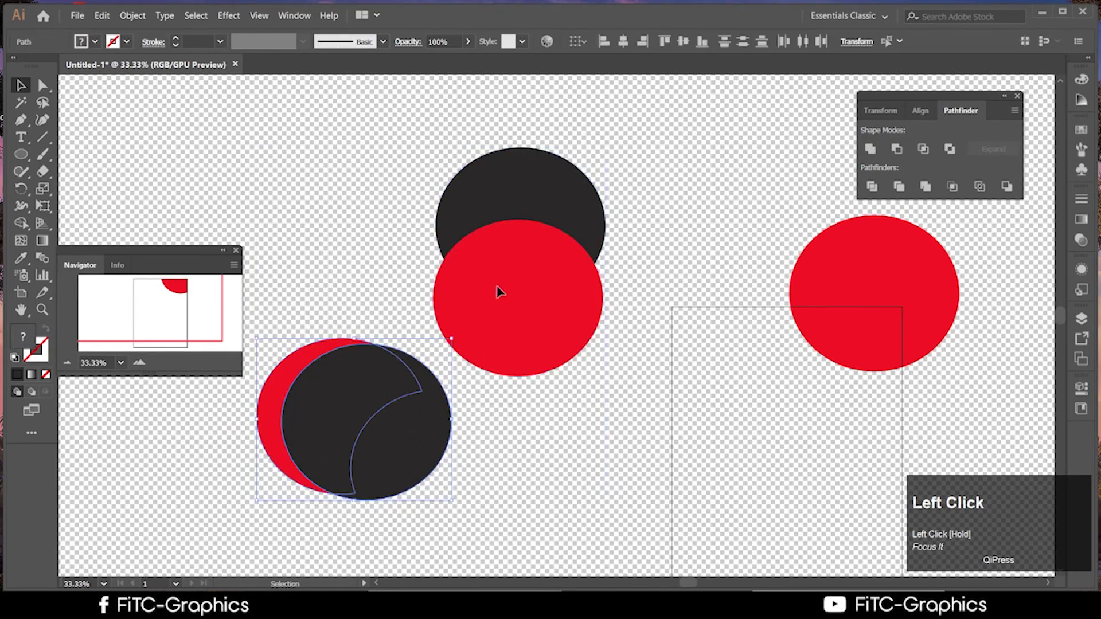
left_click(980, 186)
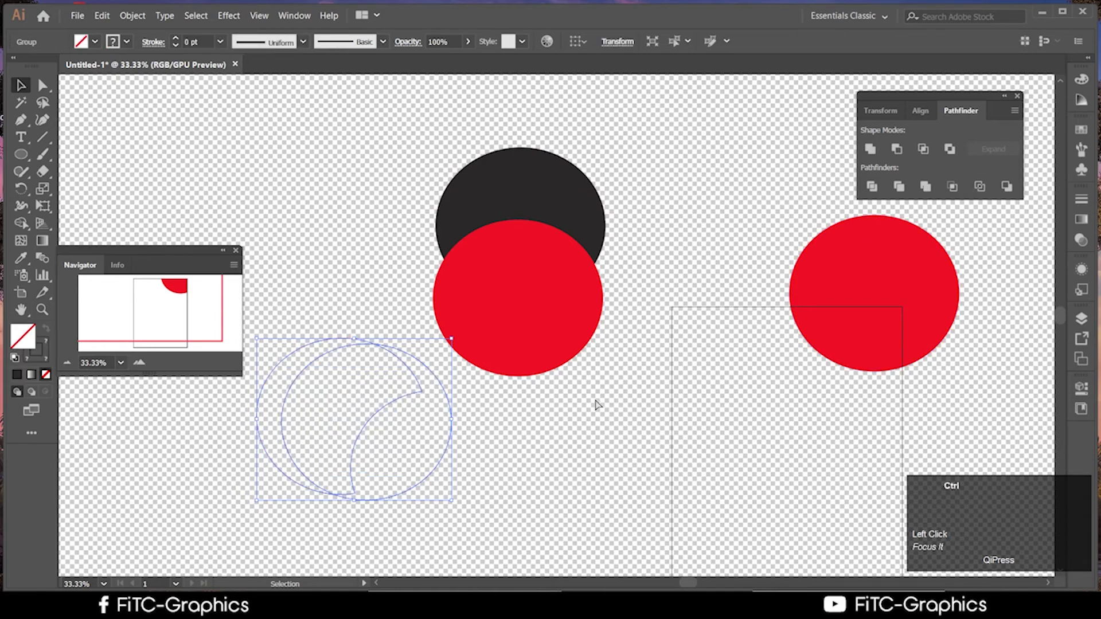
key("ctrl+z")
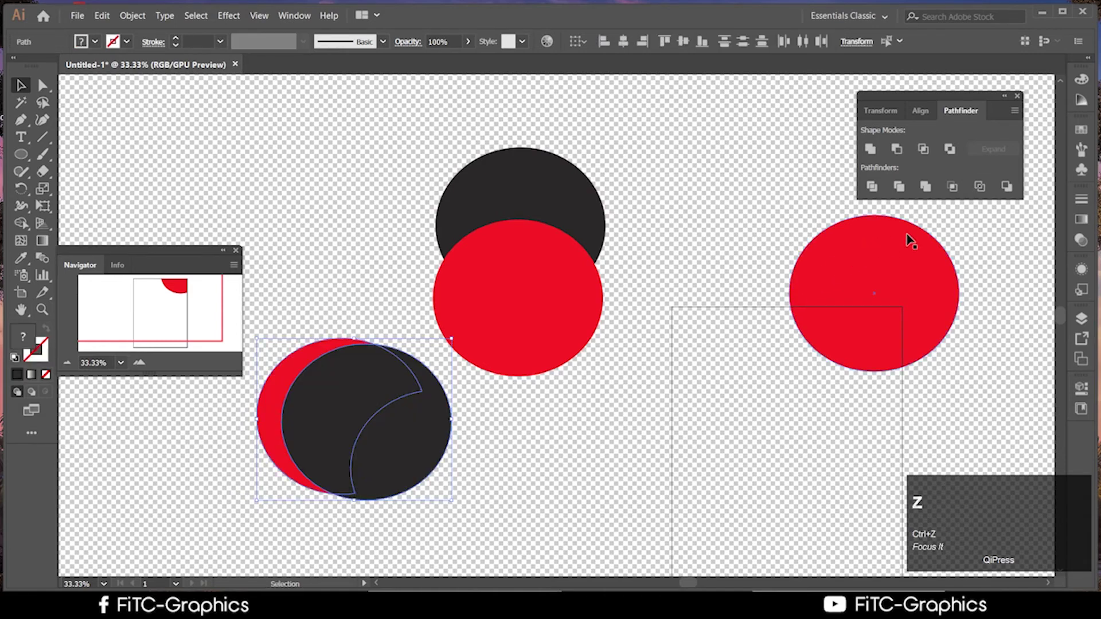
left_click(1007, 186)
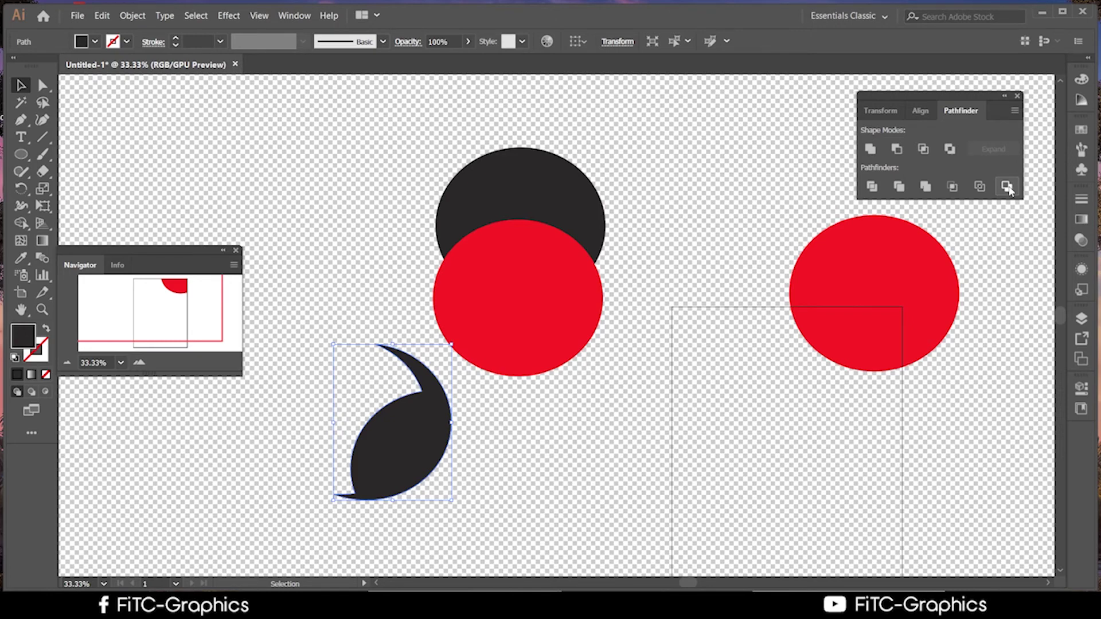
Move the dark crescent up and to the right
left_click(483, 479)
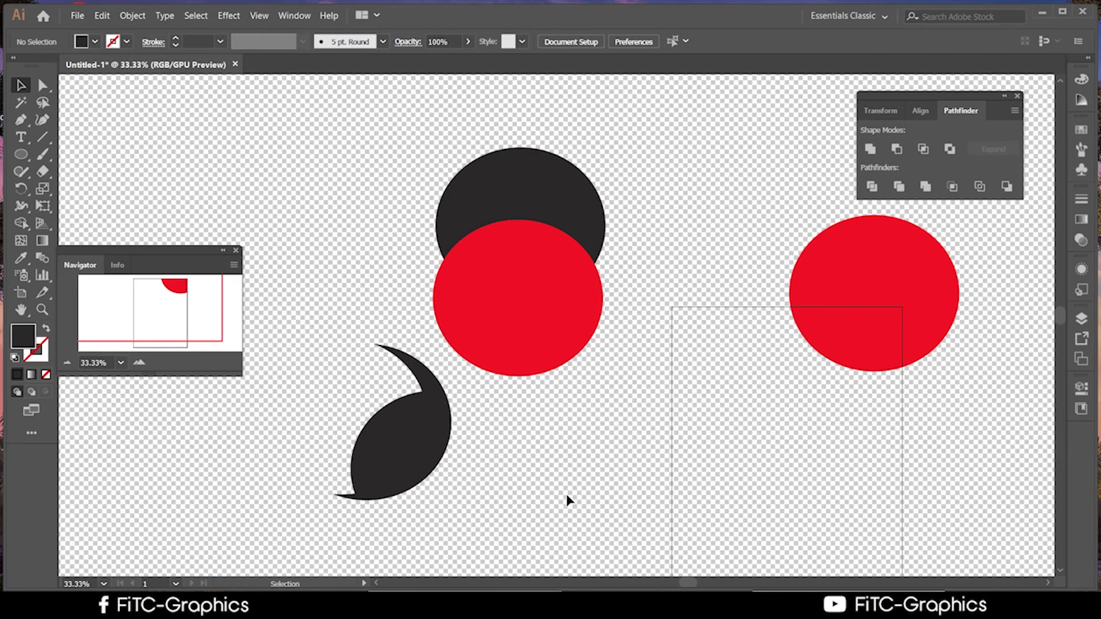
left_click(558, 500)
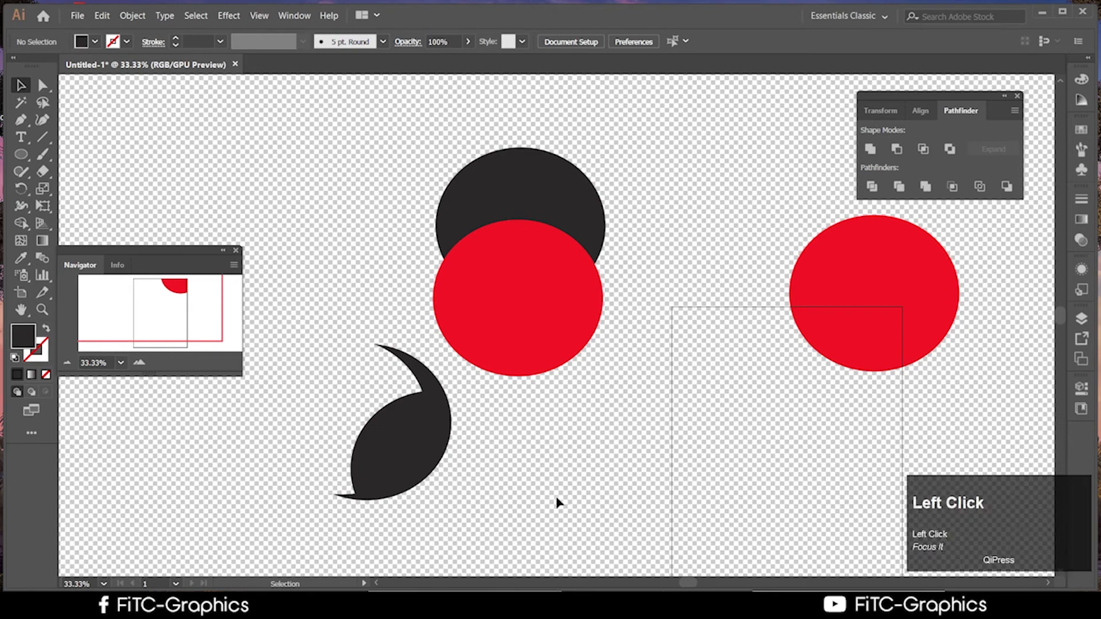
left_click_drag(376, 456, 721, 202)
scroll(701, 210, "up", 1)
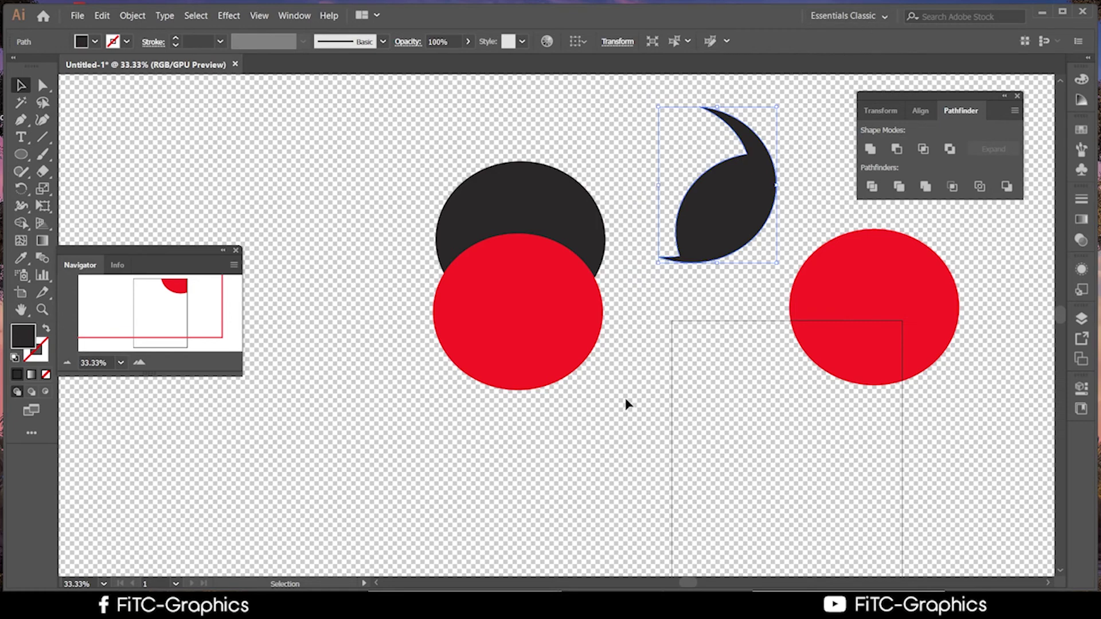
scroll(617, 475, "down", 1)
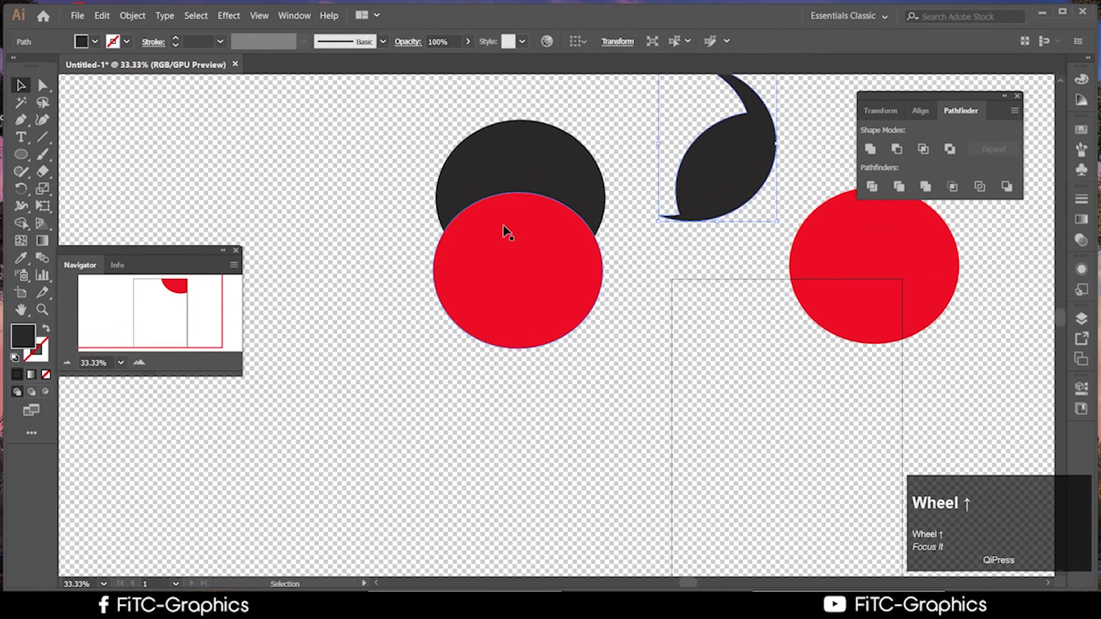
Shift the right red circle down and left, then bring the course PDF forward
left_click(504, 230)
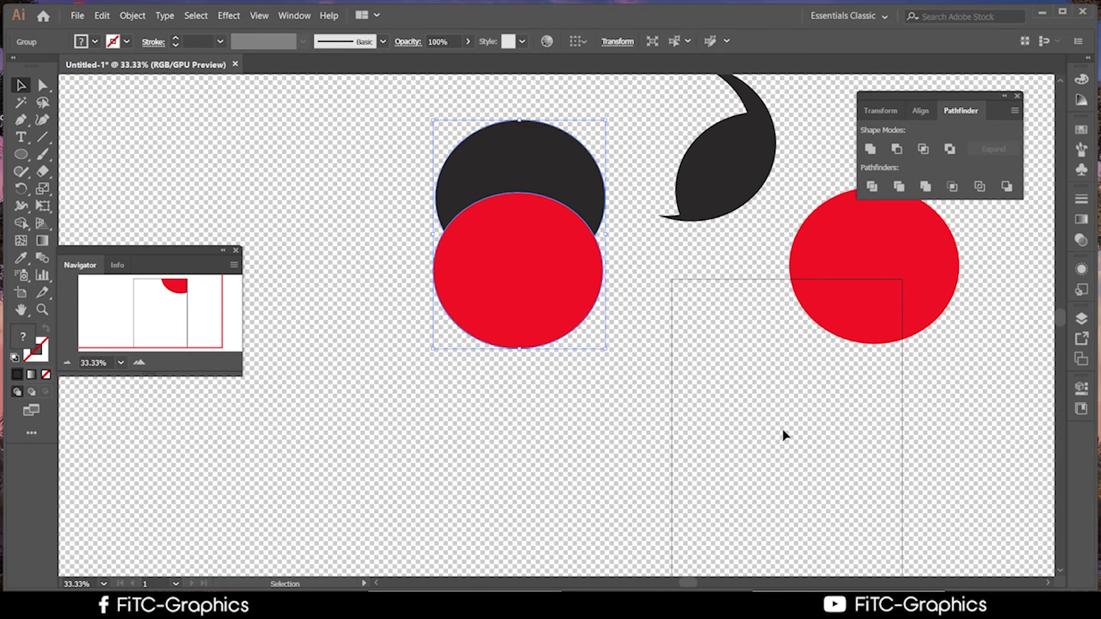
mouse_move(863, 303)
left_mouse_down()
mouse_move(797, 387)
mouse_move(834, 344)
mouse_move(896, 314)
mouse_move(876, 320)
left_mouse_up()
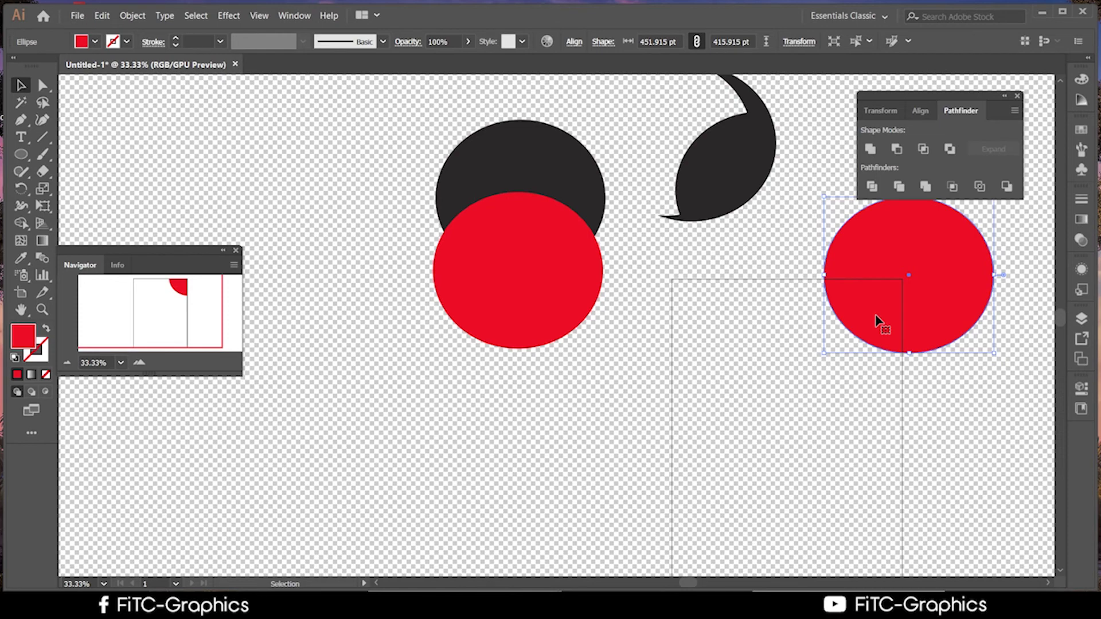
mouse_move(945, 317)
left_mouse_down()
mouse_move(927, 339)
mouse_move(849, 374)
mouse_move(904, 329)
mouse_move(923, 339)
mouse_move(943, 316)
left_mouse_up()
left_click(799, 434)
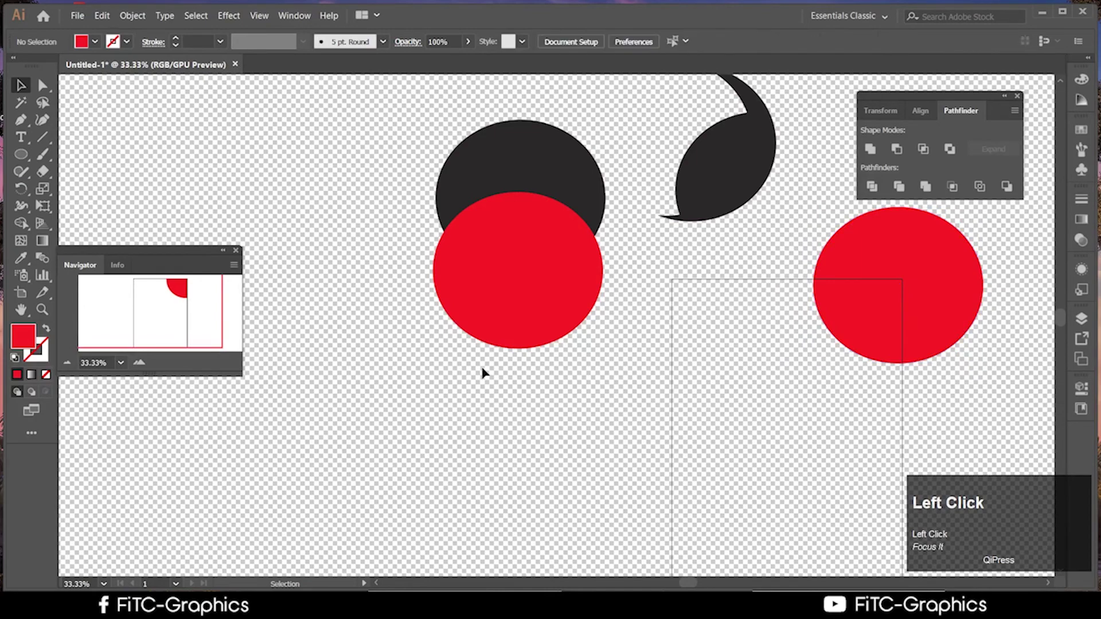
scroll(294, 381, "up", 1)
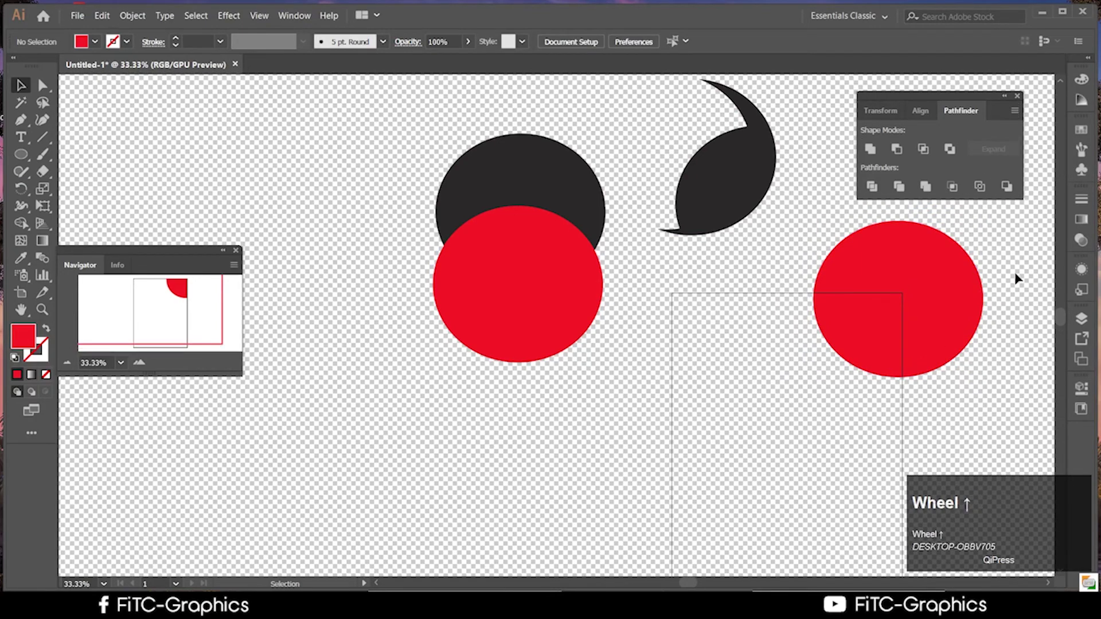
left_click_drag(931, 283, 815, 324)
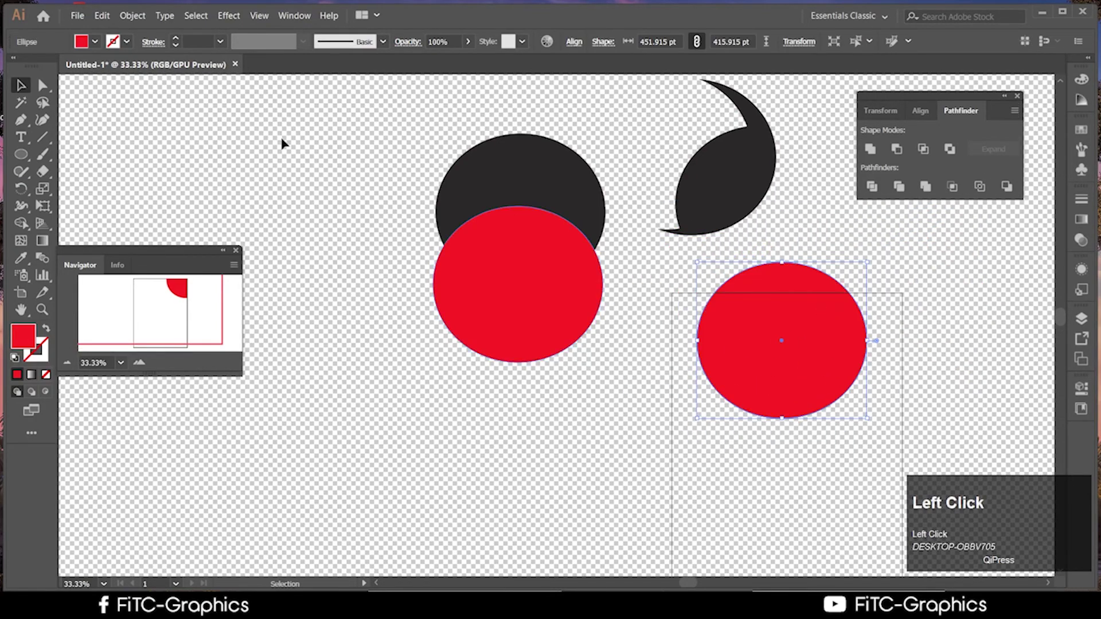
left_click(285, 606)
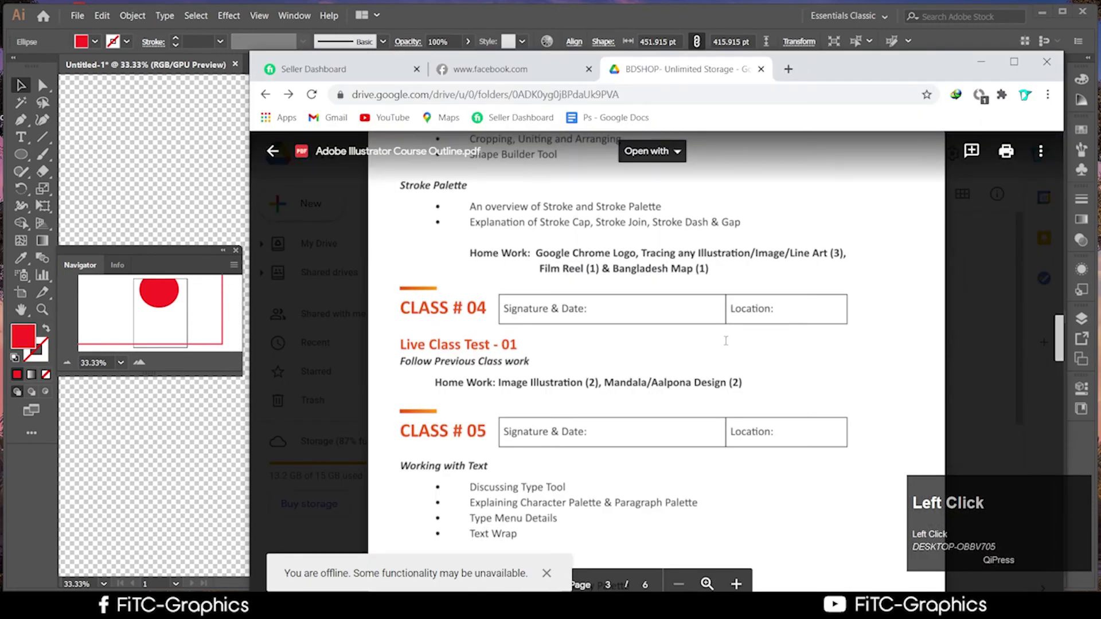
scroll(725, 340, "up", 1)
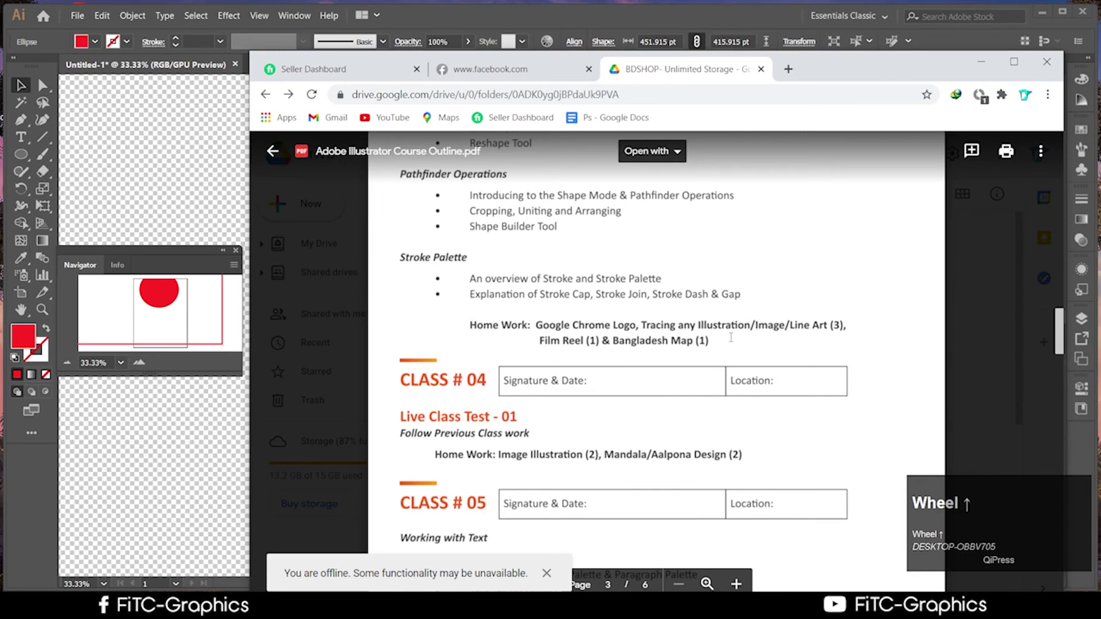
left_click(577, 231)
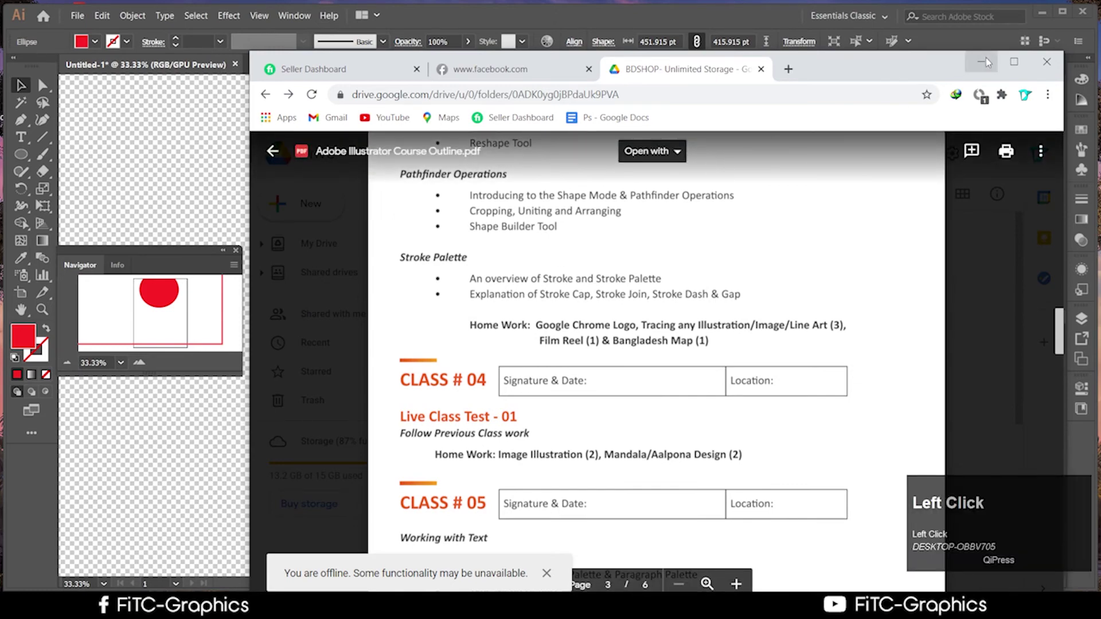
left_click(981, 61)
scroll(597, 418, "up", 1)
left_click(609, 417)
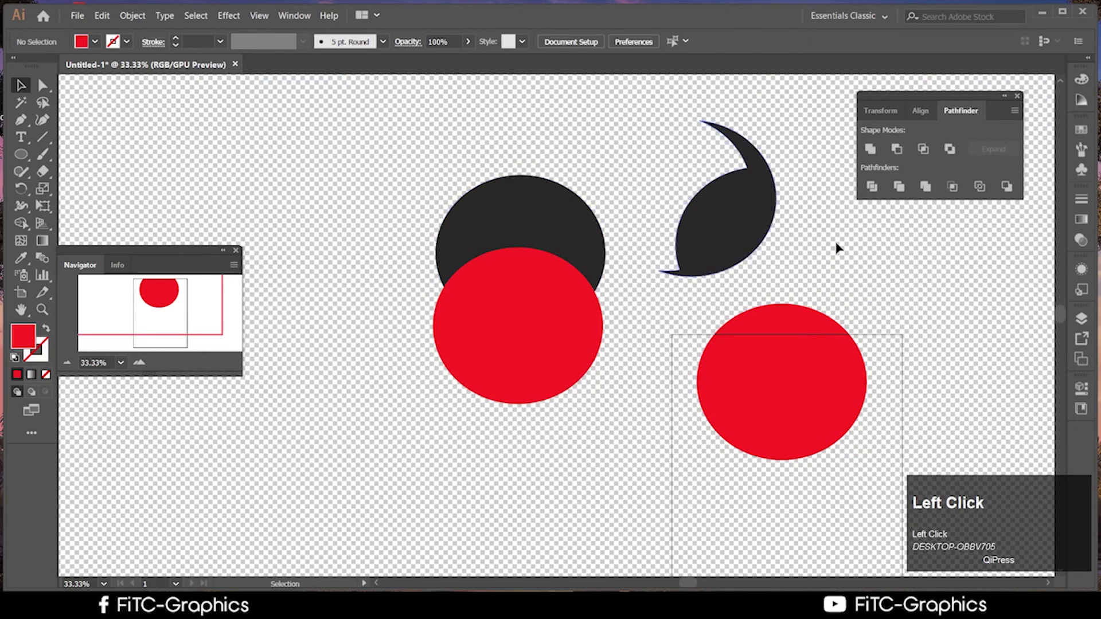
Alt-drag a copy of the right red circle onto the lower-left one and select both
left_click(607, 488)
left_click_drag(608, 488, 594, 395)
left_click(791, 438)
left_click_drag(792, 438, 281, 449)
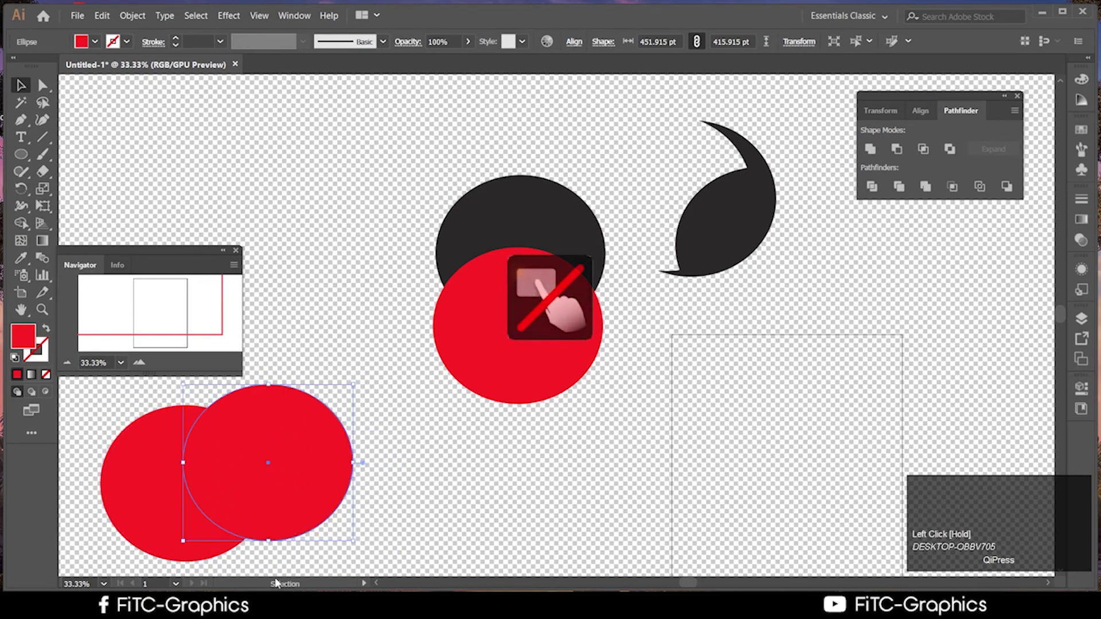
left_click(289, 562)
left_click_drag(233, 523, 104, 406)
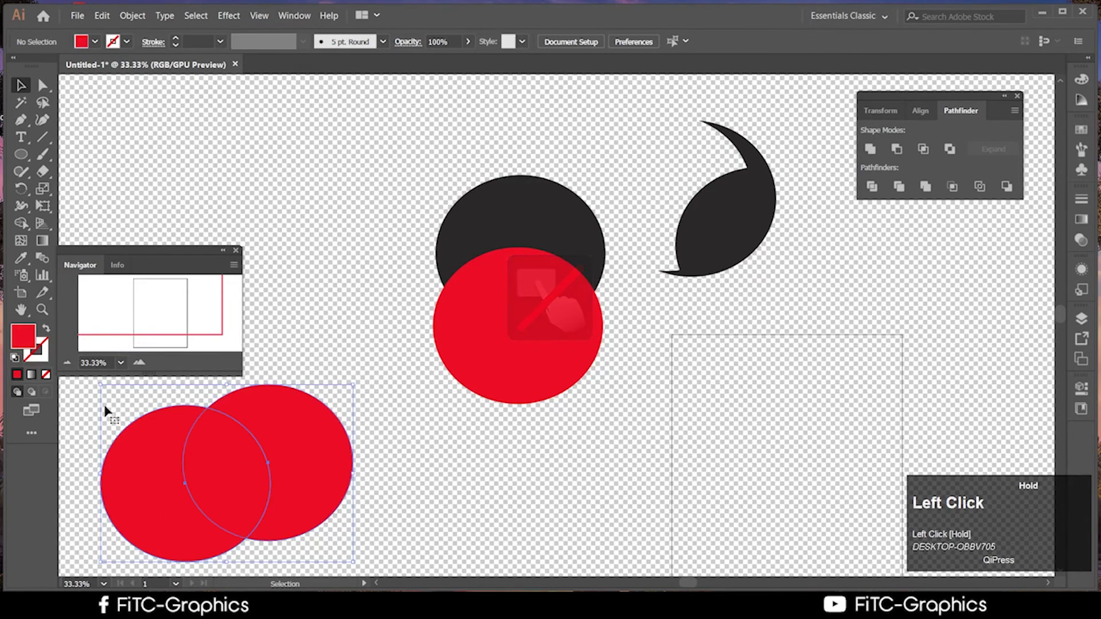
left_click(21, 225)
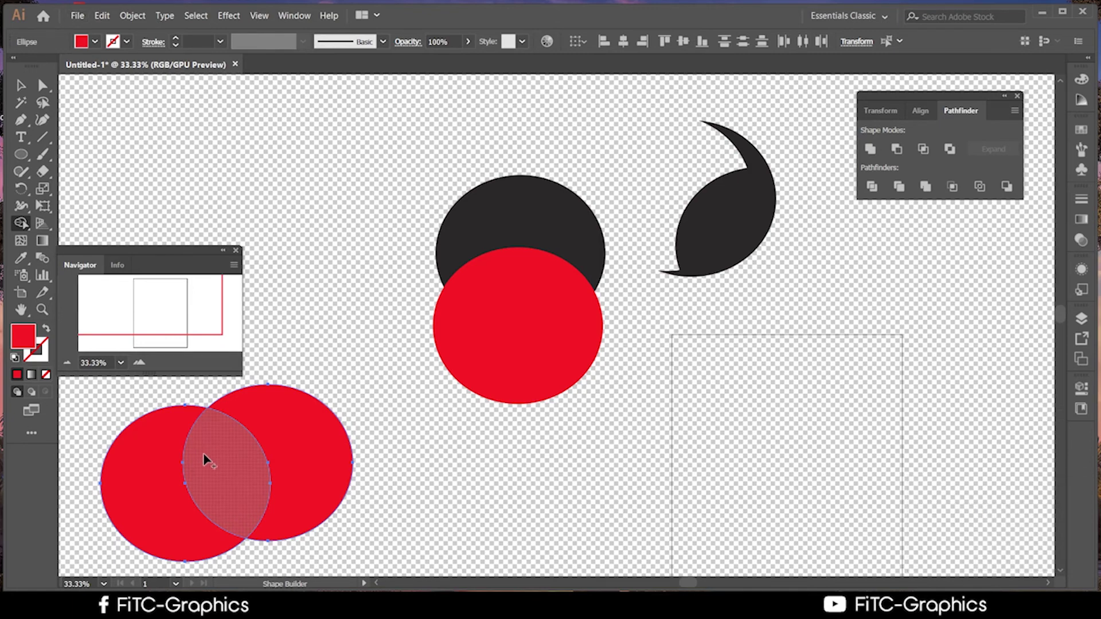
Carve the red circles' overlap into its own lens with Shape Builder, first trying a blue fill
key("alt")
left_click(208, 479, "alt")
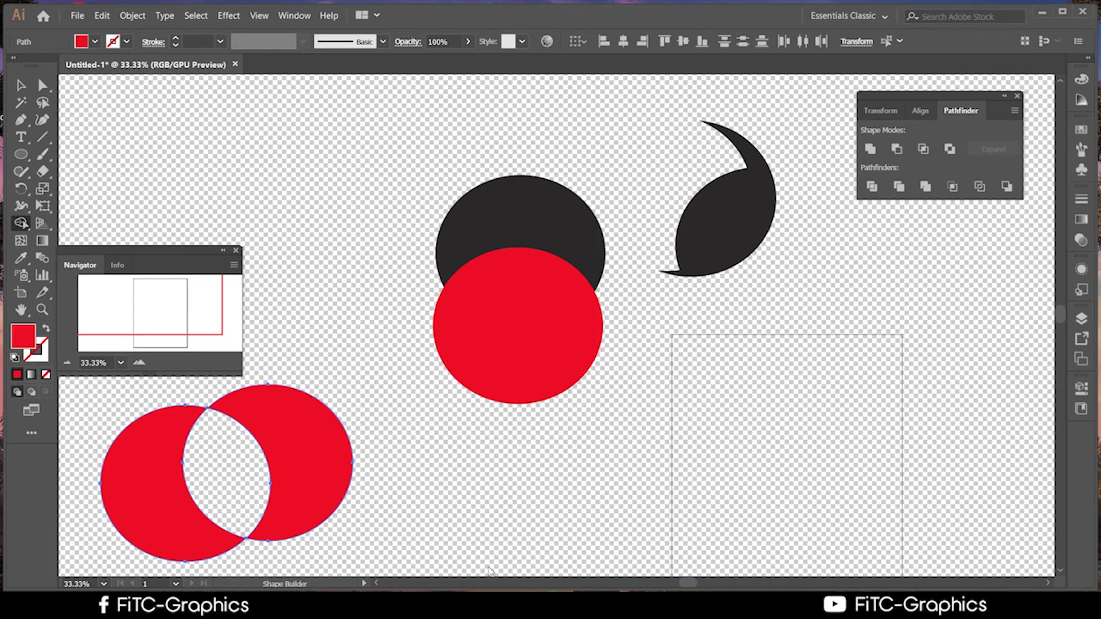
double_click(22, 338)
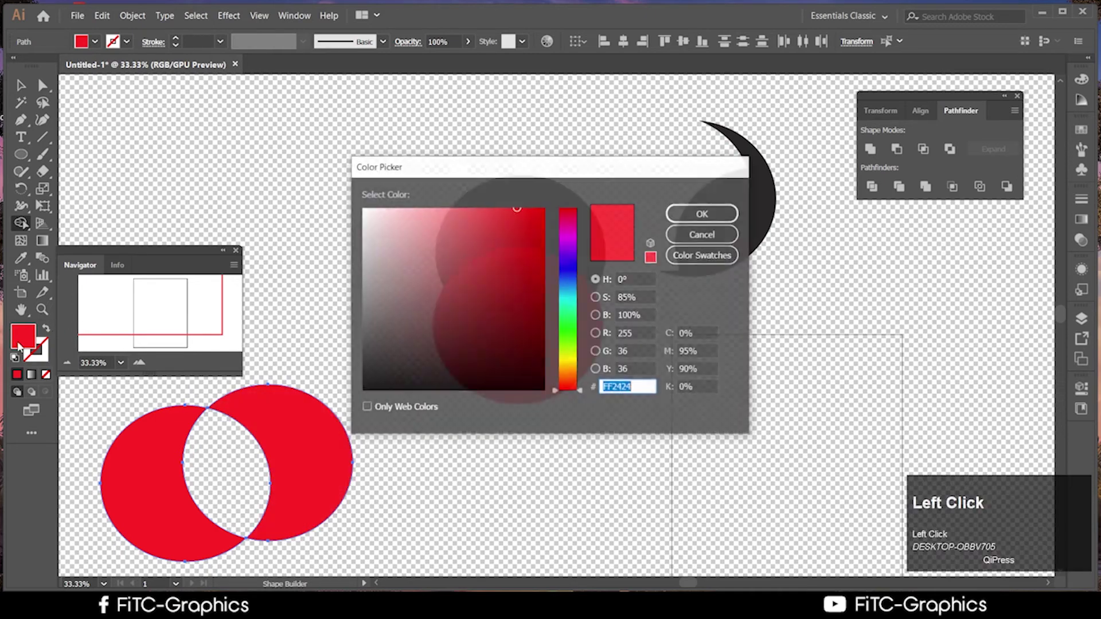
left_click(703, 234)
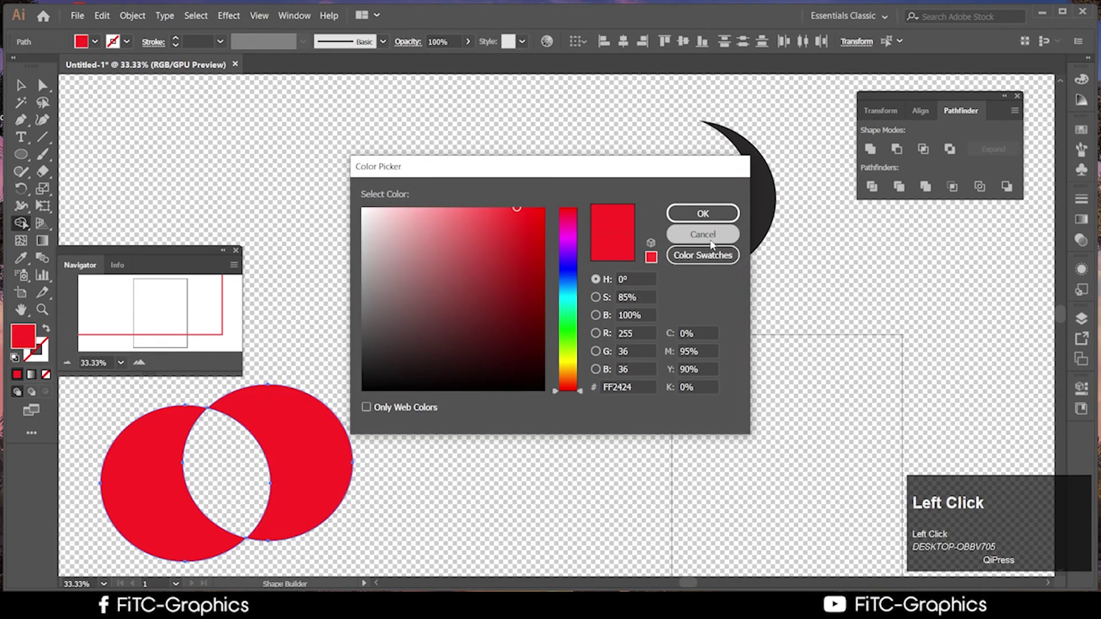
left_click(23, 225)
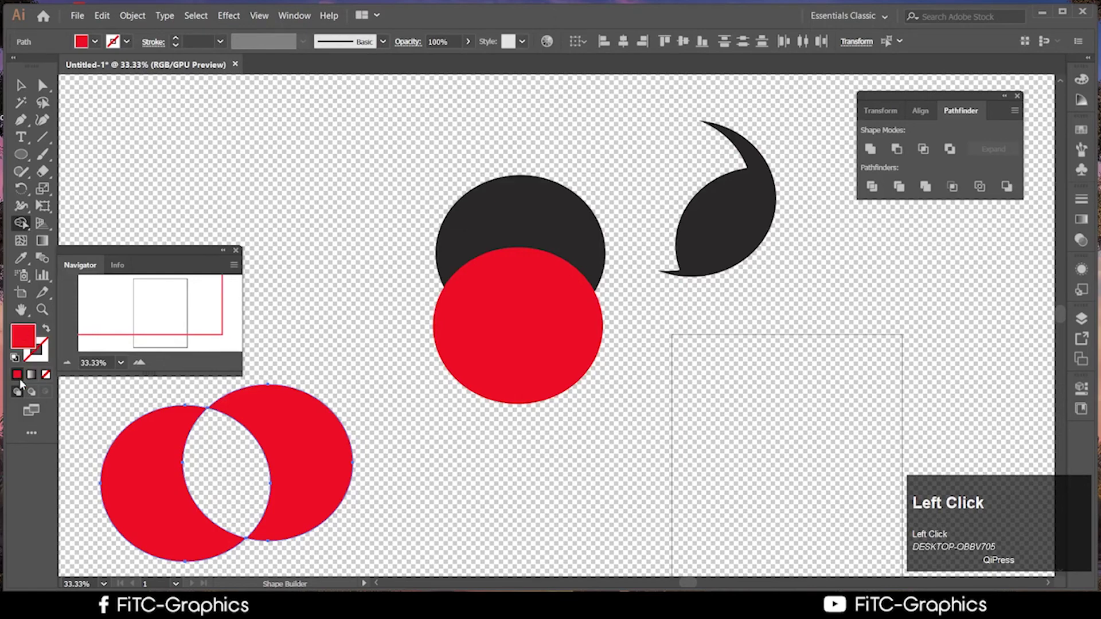
double_click(19, 336)
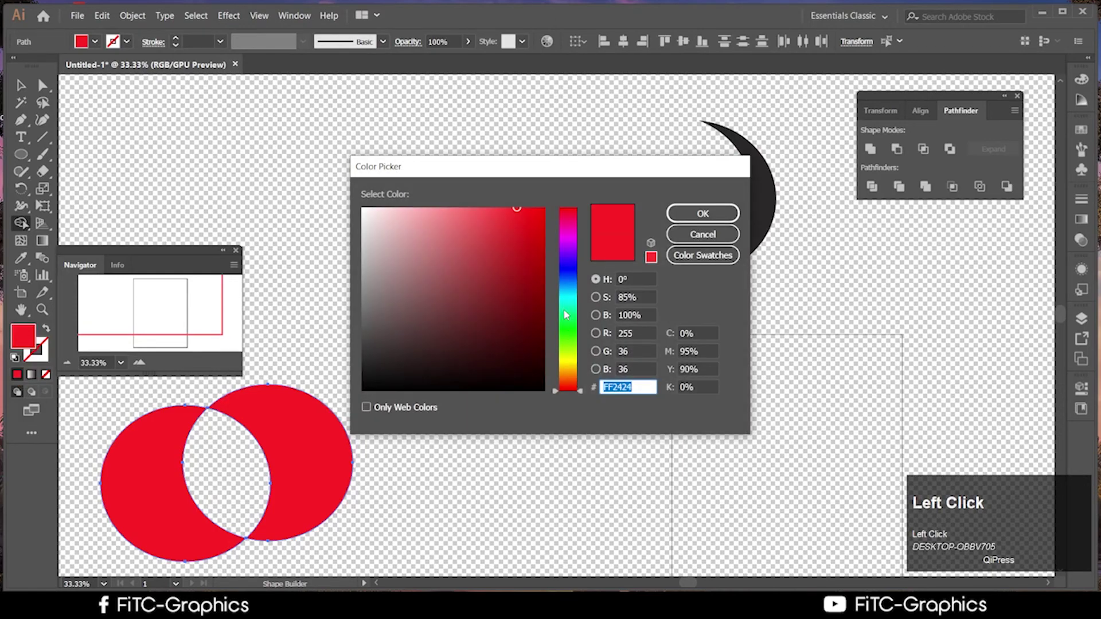
left_click(571, 270)
left_click(702, 214)
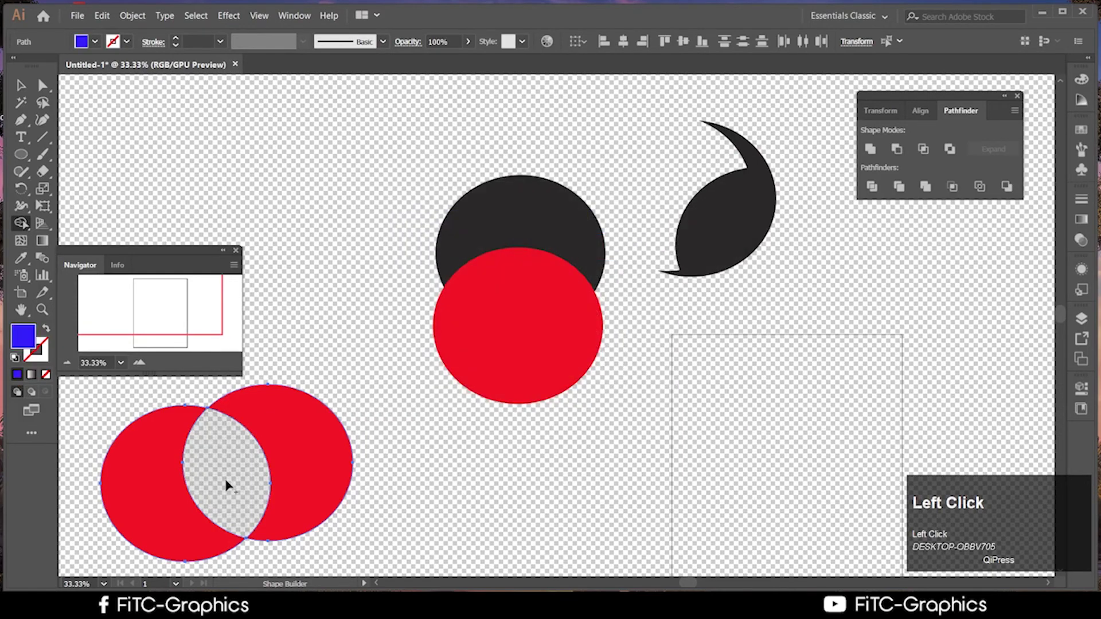
left_click(240, 482)
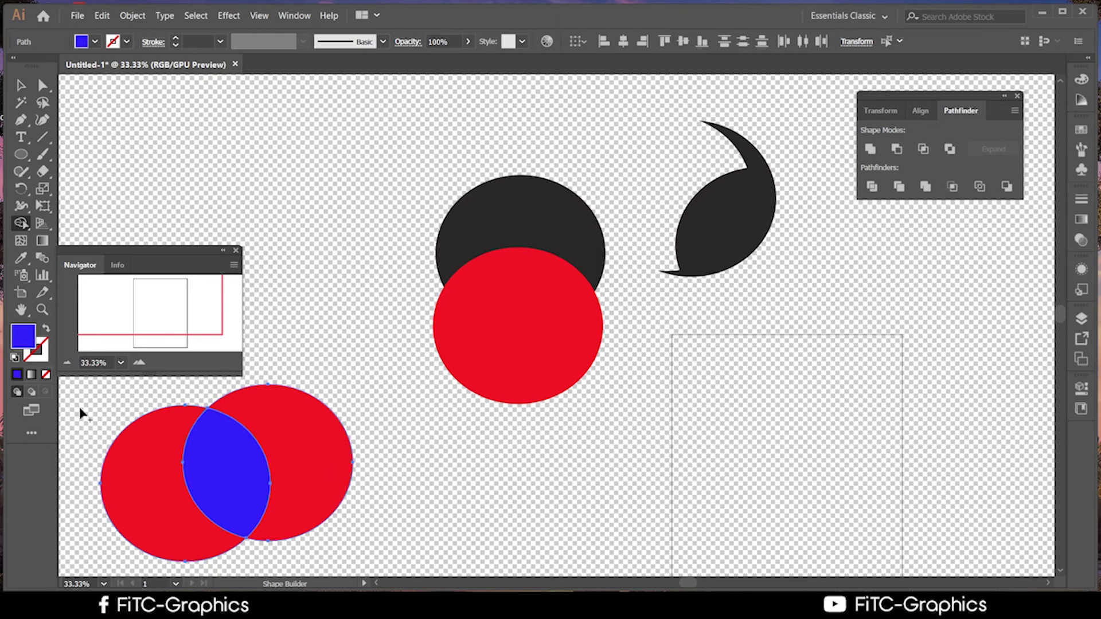
Fill the overlapping lens with yellow and move the circle pair to the right
double_click(31, 342)
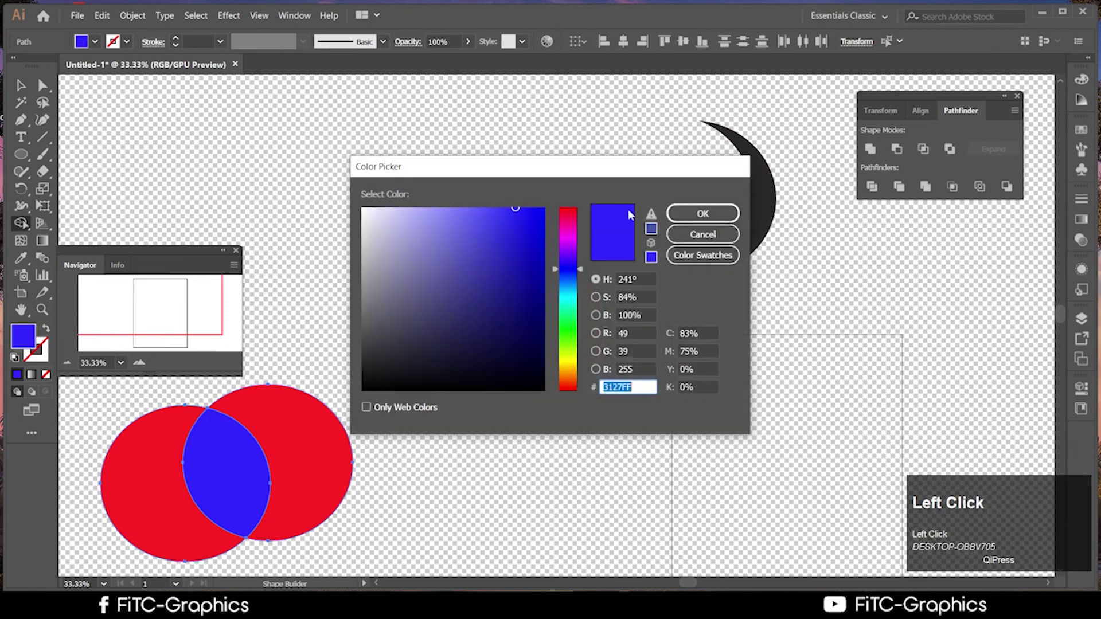
left_click(571, 361)
left_click(542, 233)
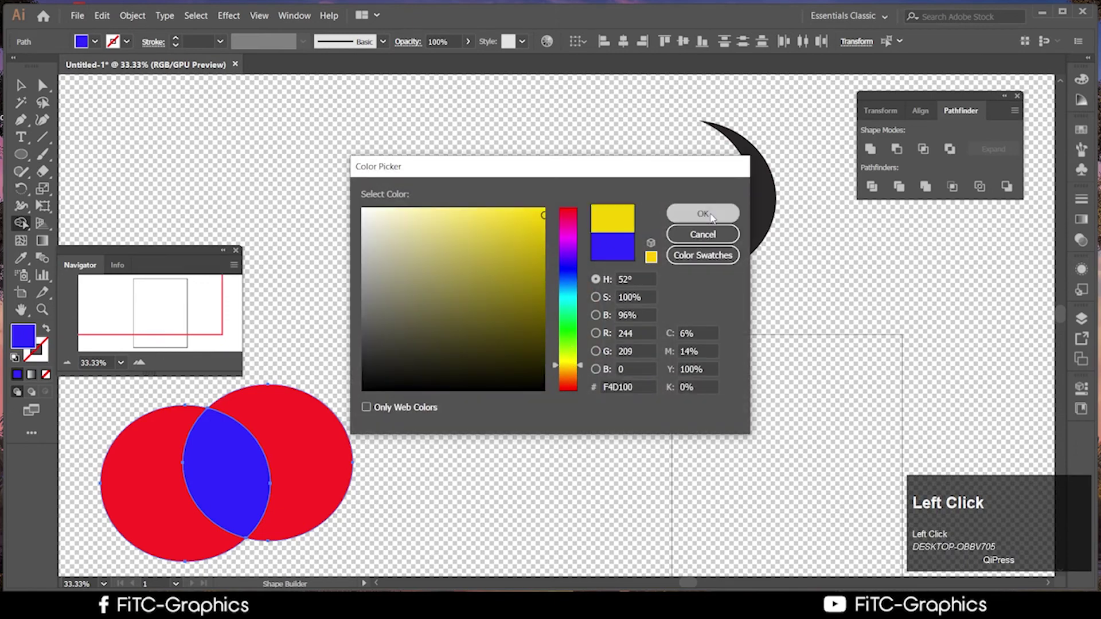
left_click(703, 213)
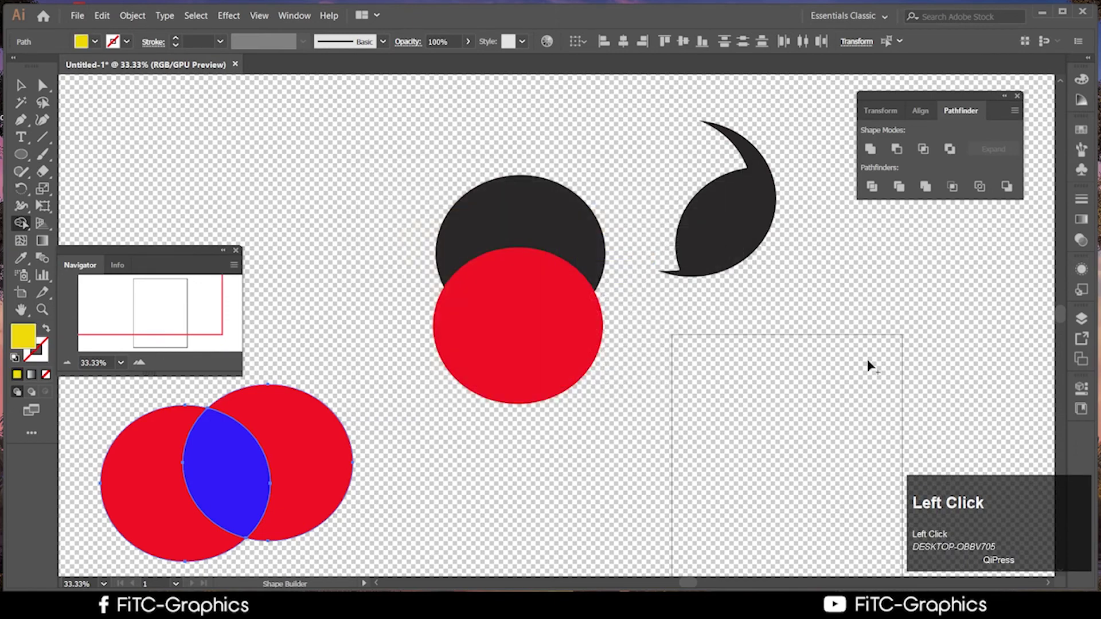
left_click(231, 488)
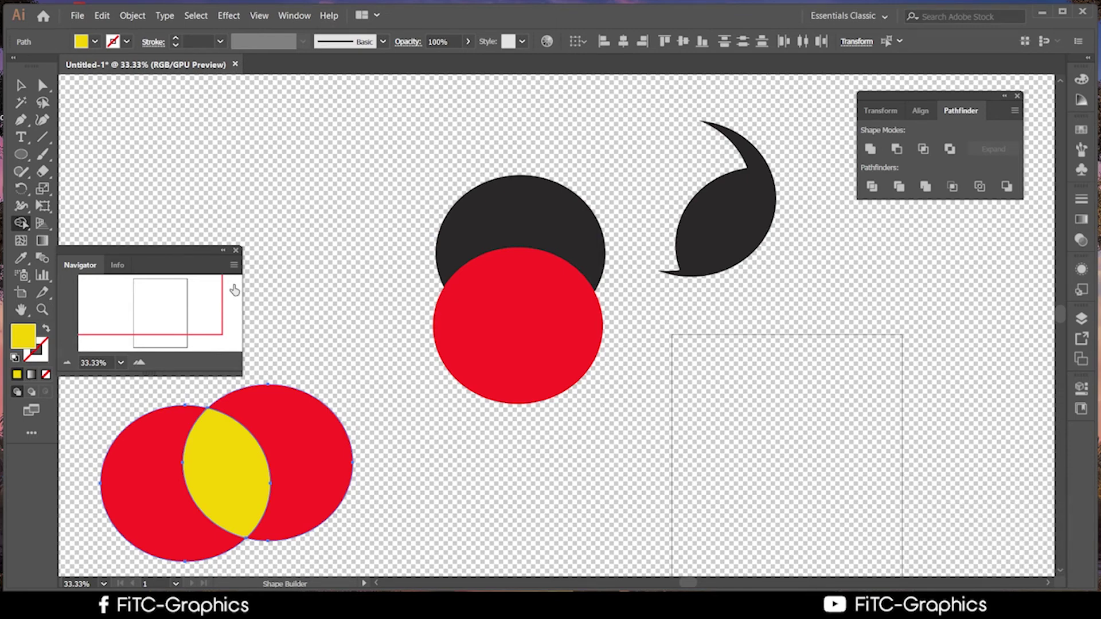
left_click(21, 85)
left_click_drag(253, 442, 421, 445)
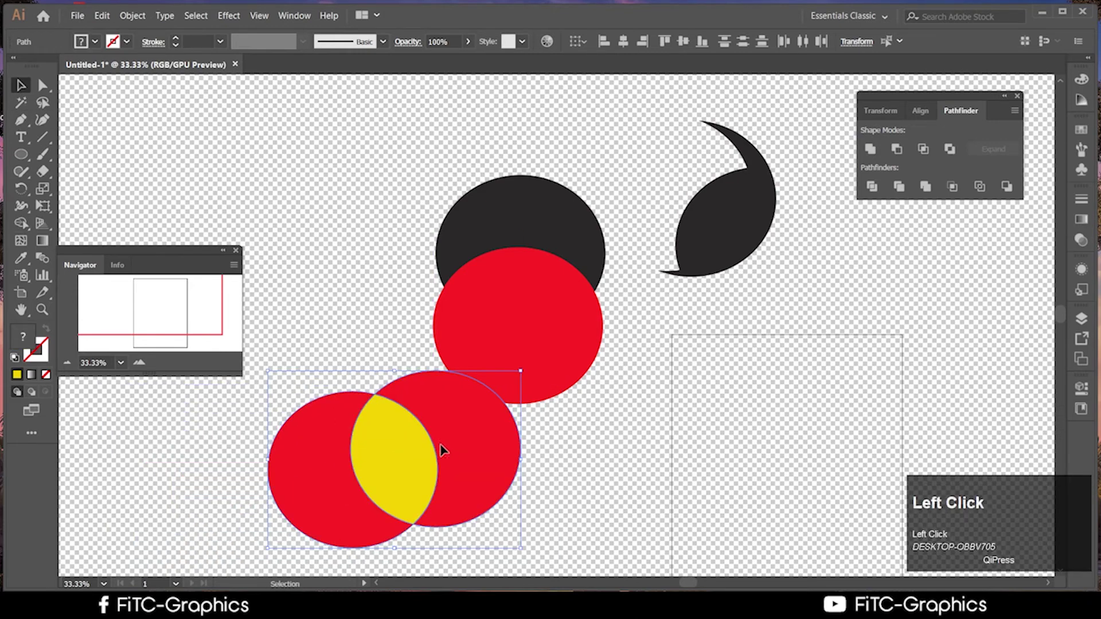
left_click(568, 500)
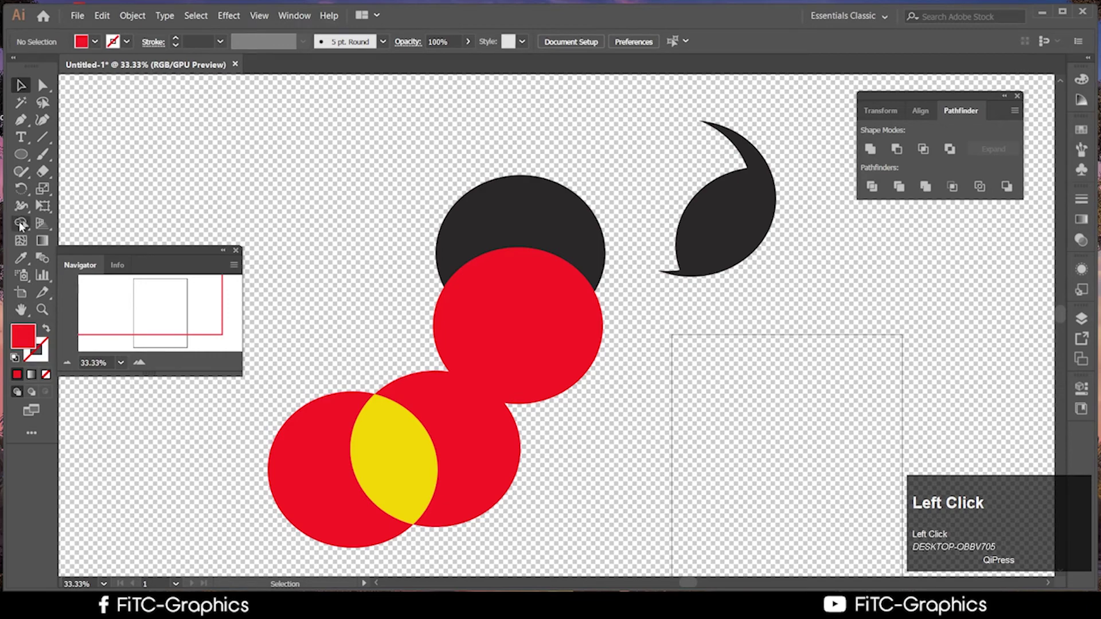
mouse_move(20, 225)
left_mouse_down()
mouse_move(110, 257)
mouse_move(80, 240)
left_mouse_up()
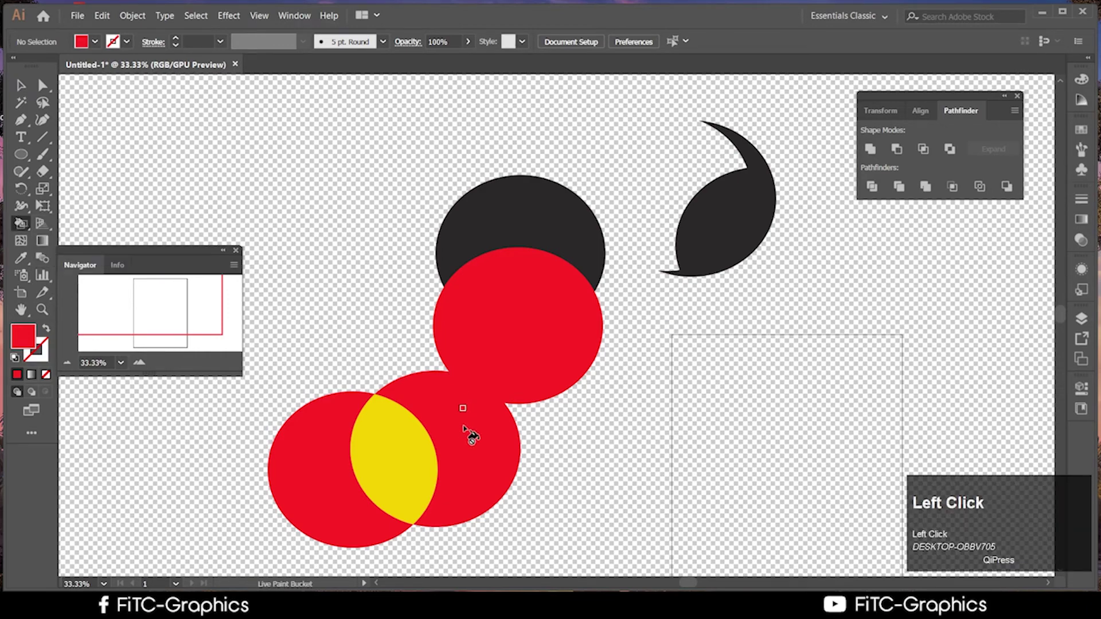
left_click(21, 85)
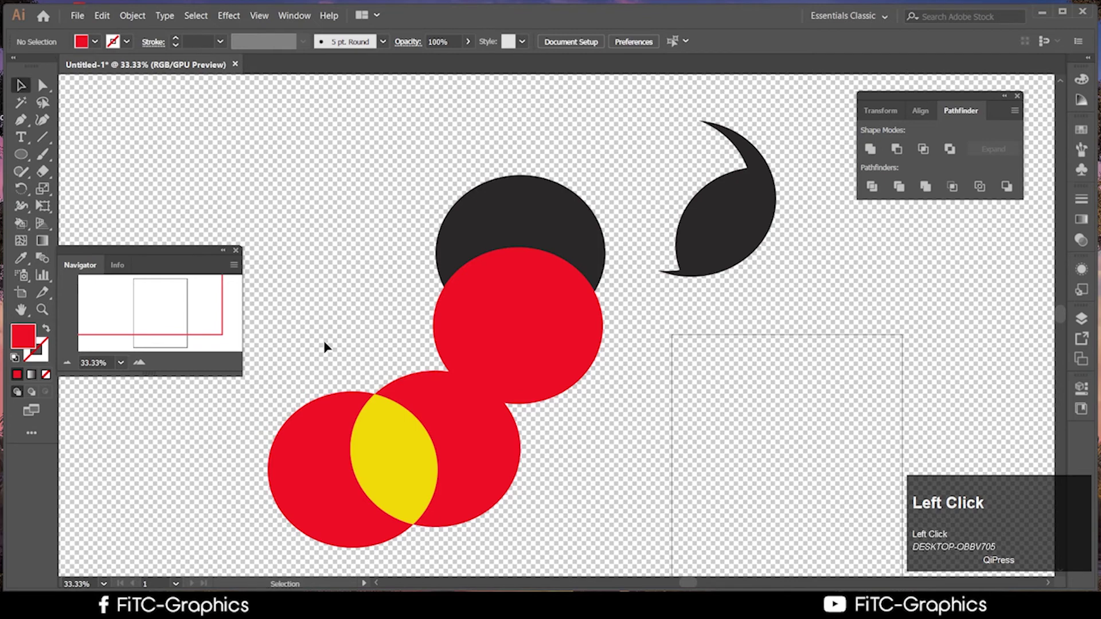
left_click_drag(324, 347, 451, 493)
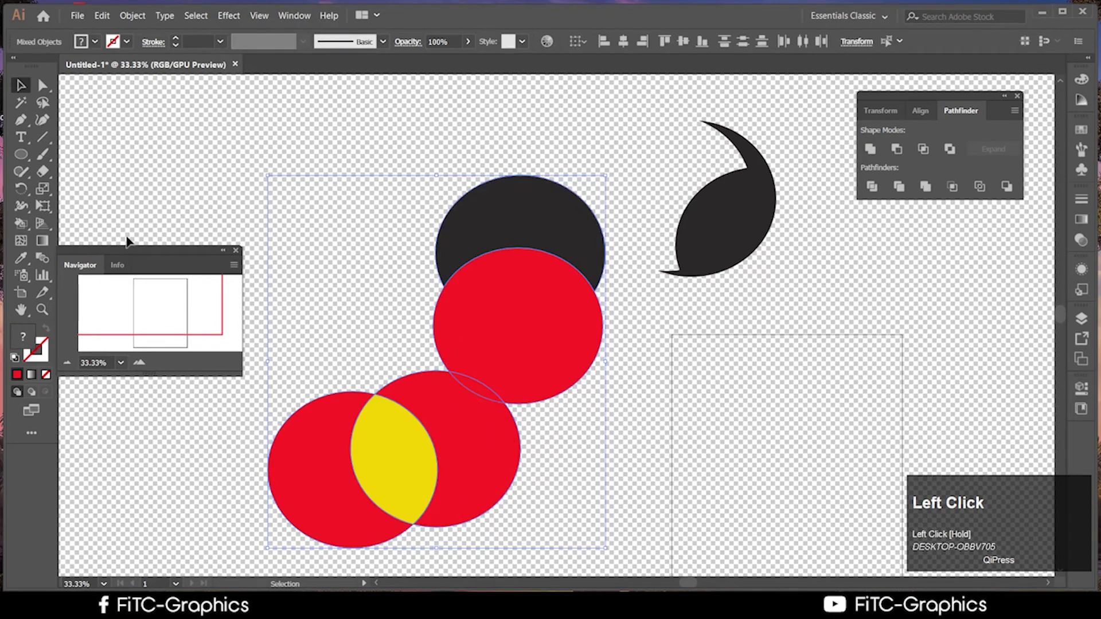
left_click(21, 224)
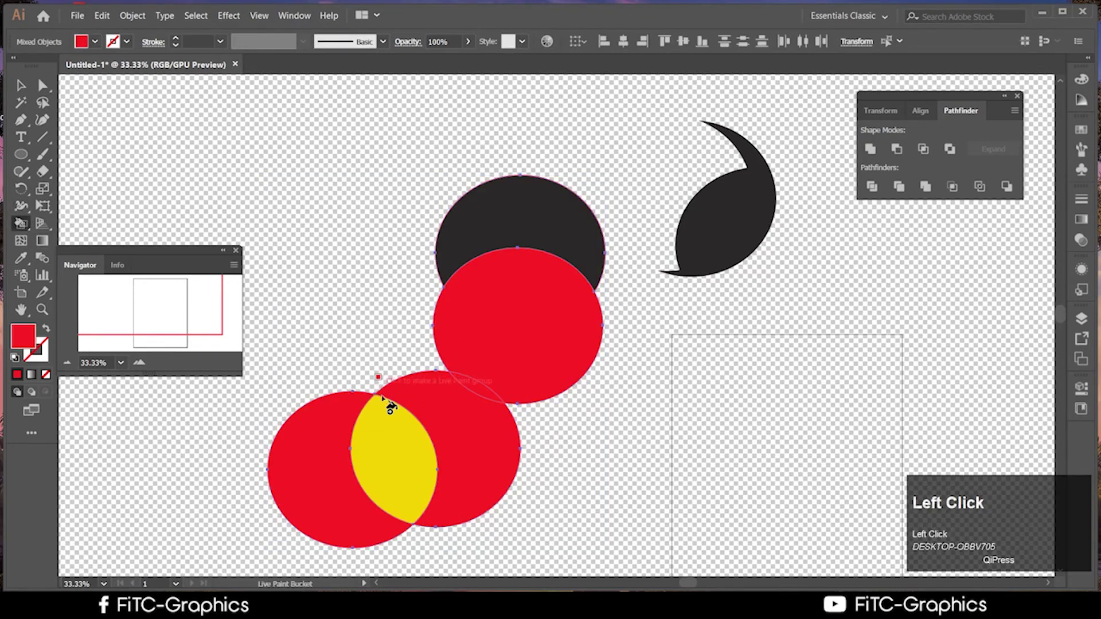
key("alt")
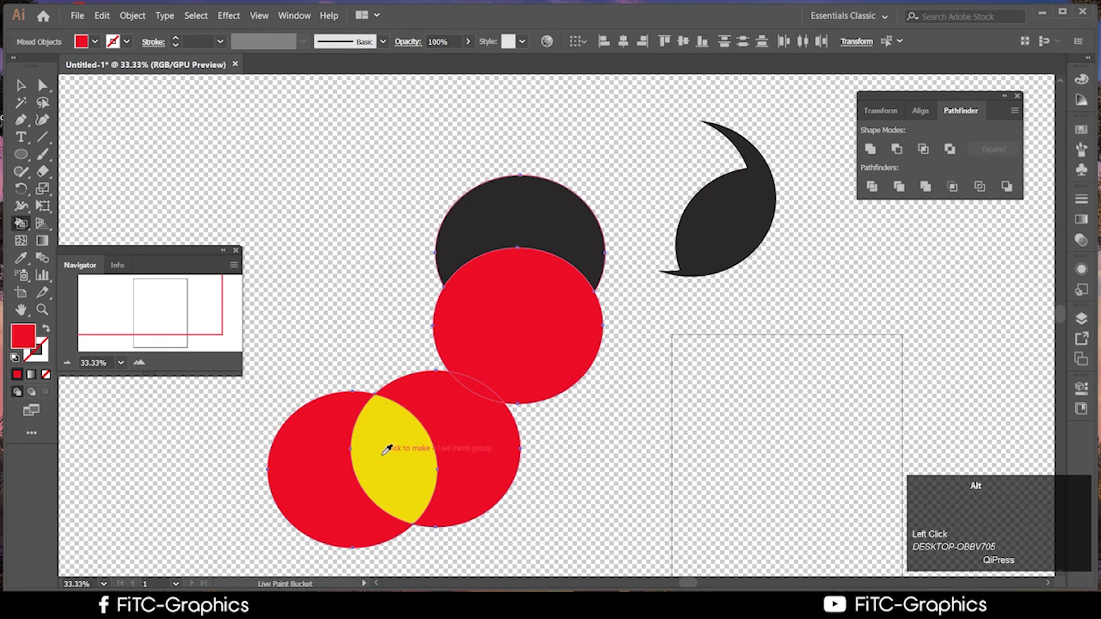
left_click(526, 208, "alt")
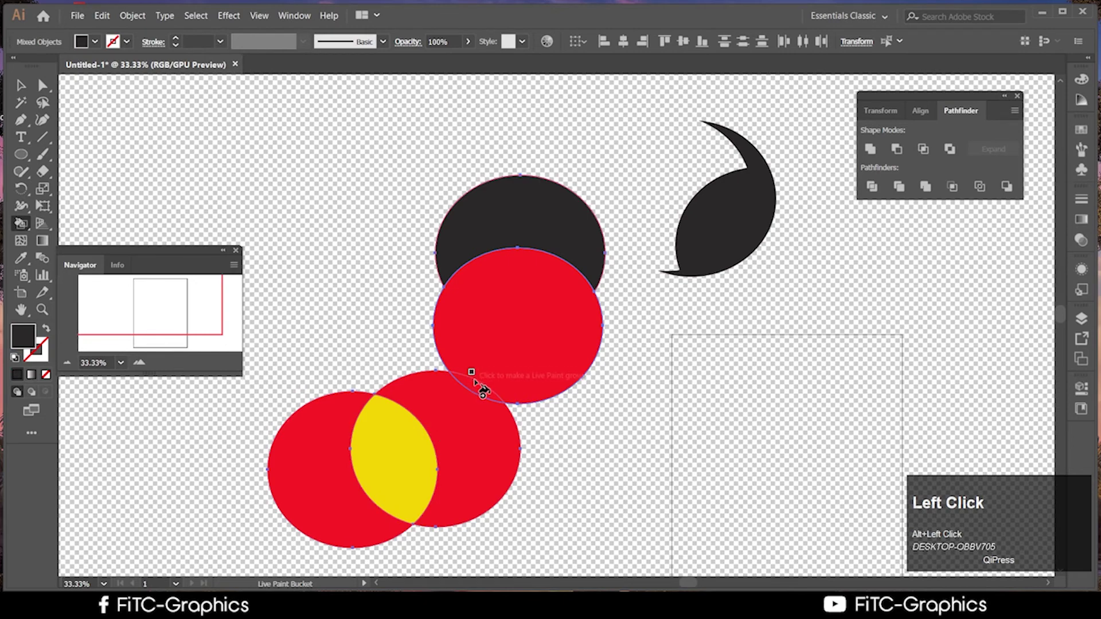
left_click(481, 390)
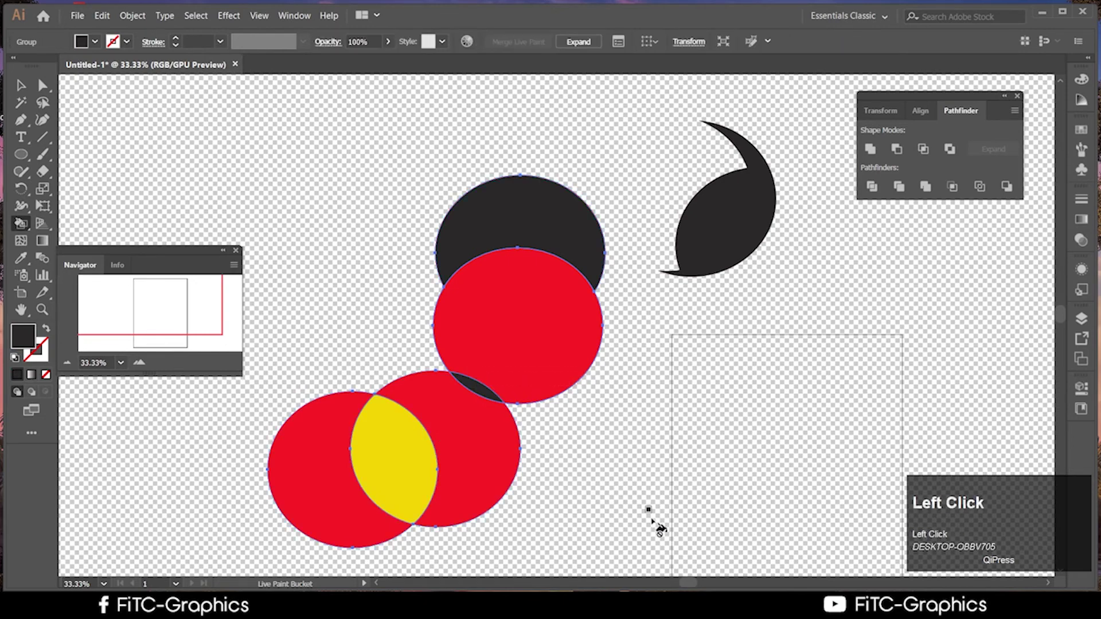
left_click(401, 477)
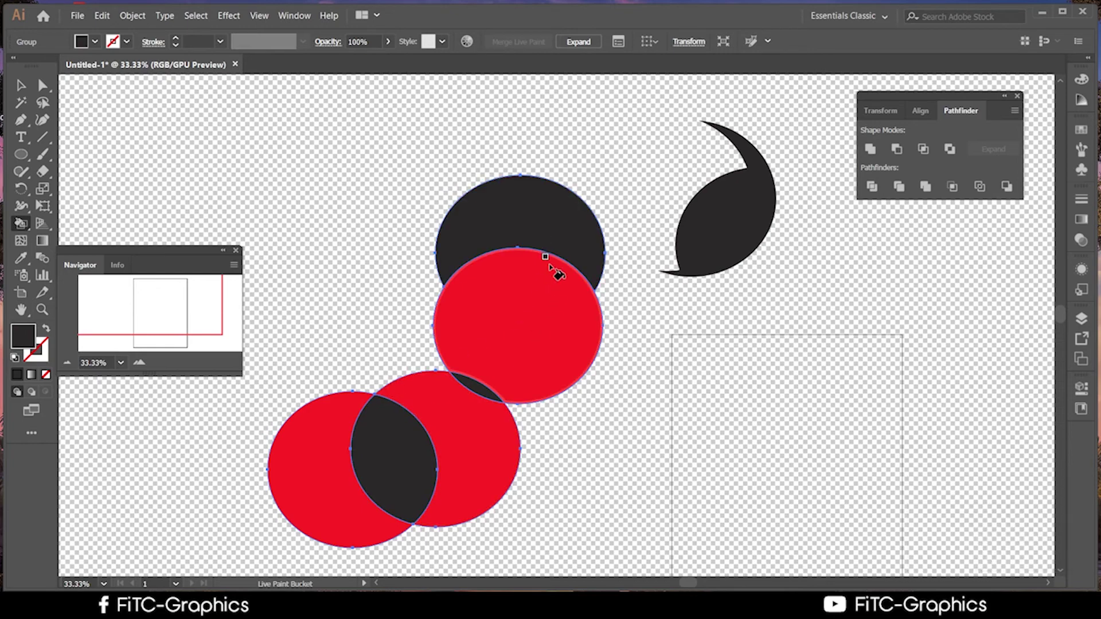
left_click(567, 246)
left_click(569, 294)
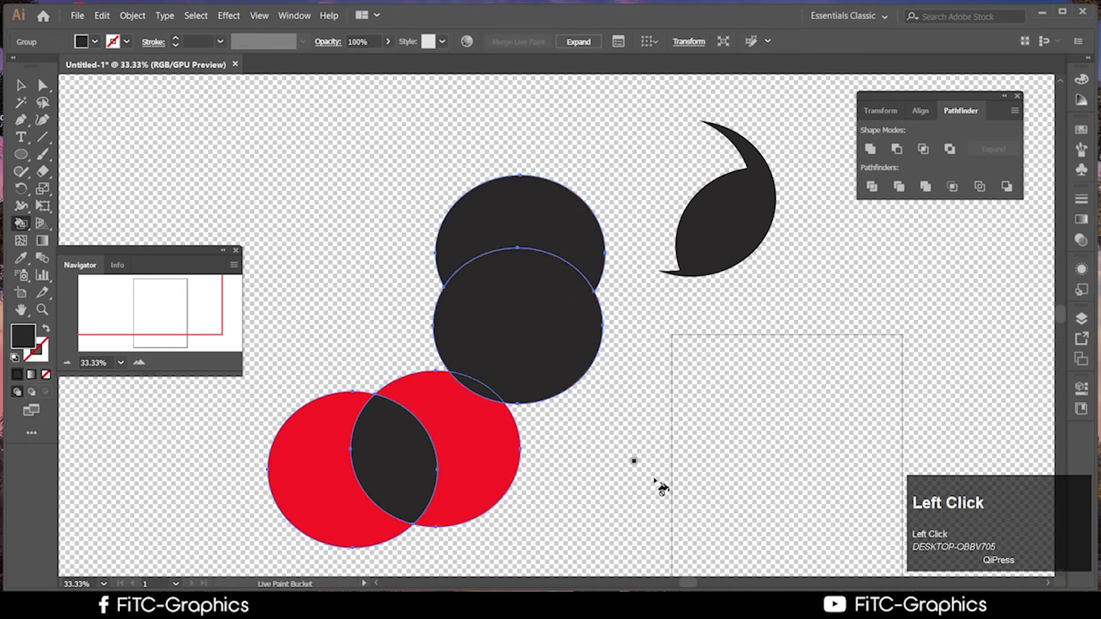
left_click(467, 466)
left_click(334, 498)
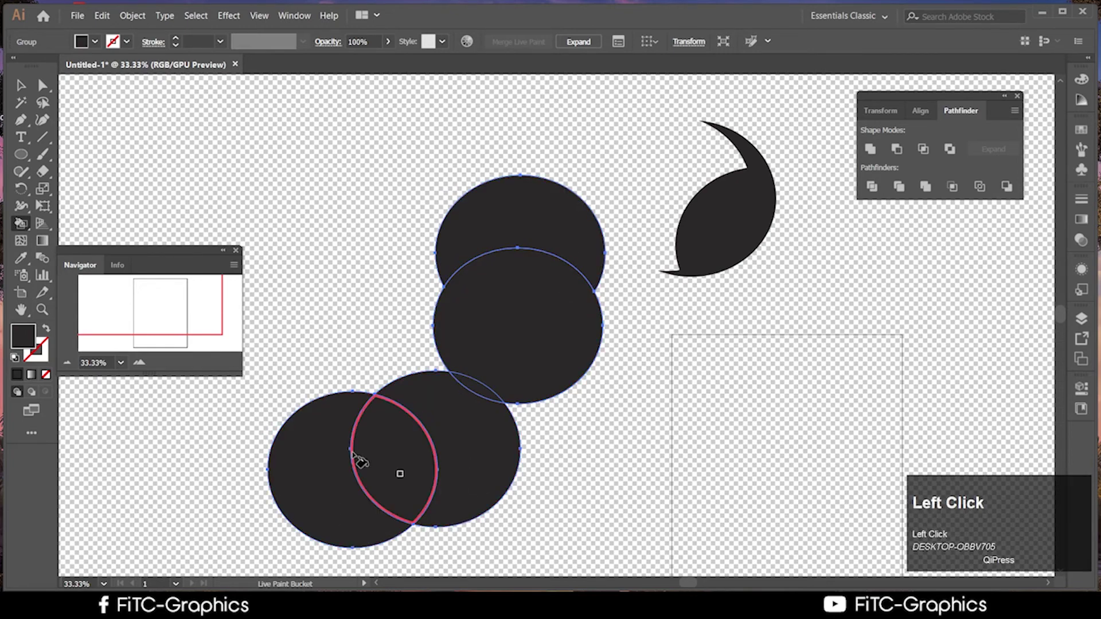
key("ctrl+z")
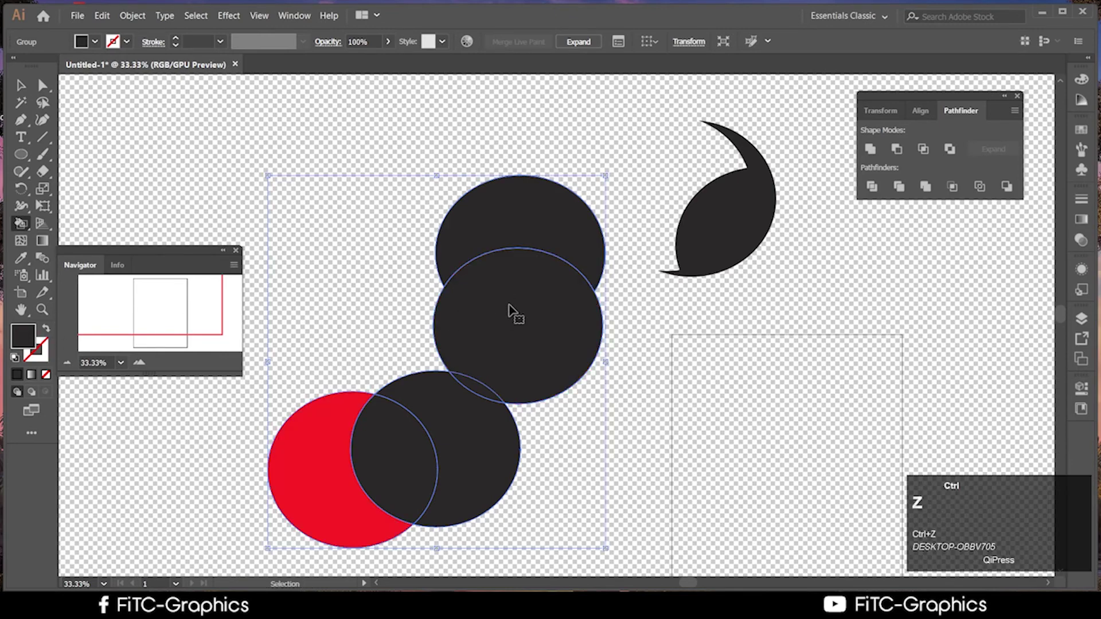
key("ctrl+z")
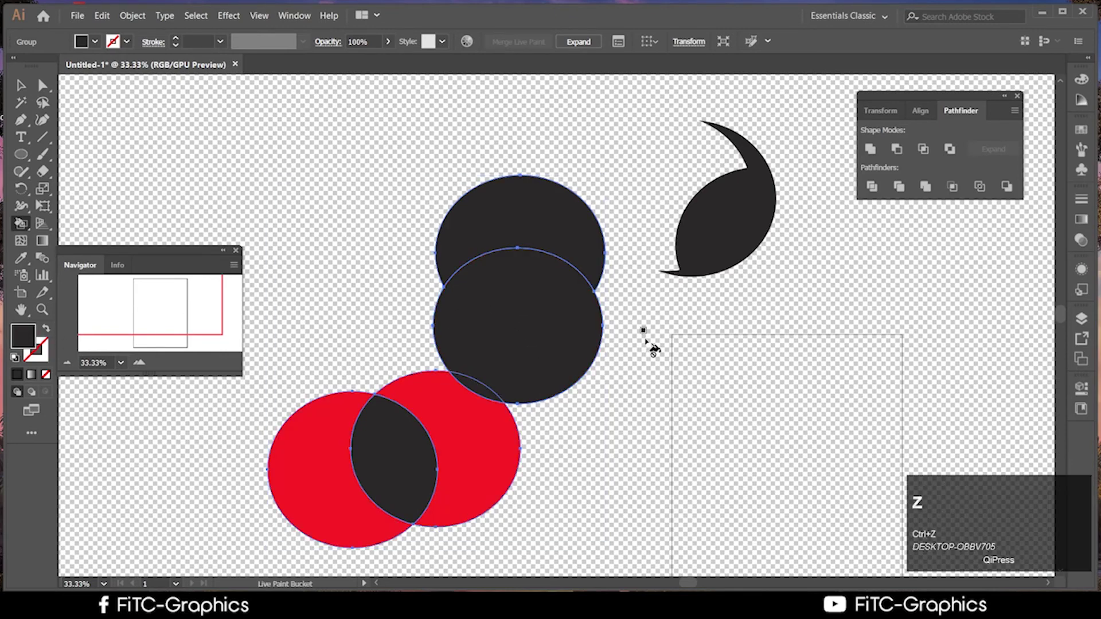
key("ctrl+z")
key("ctrl+z")
key("ctrl+z")
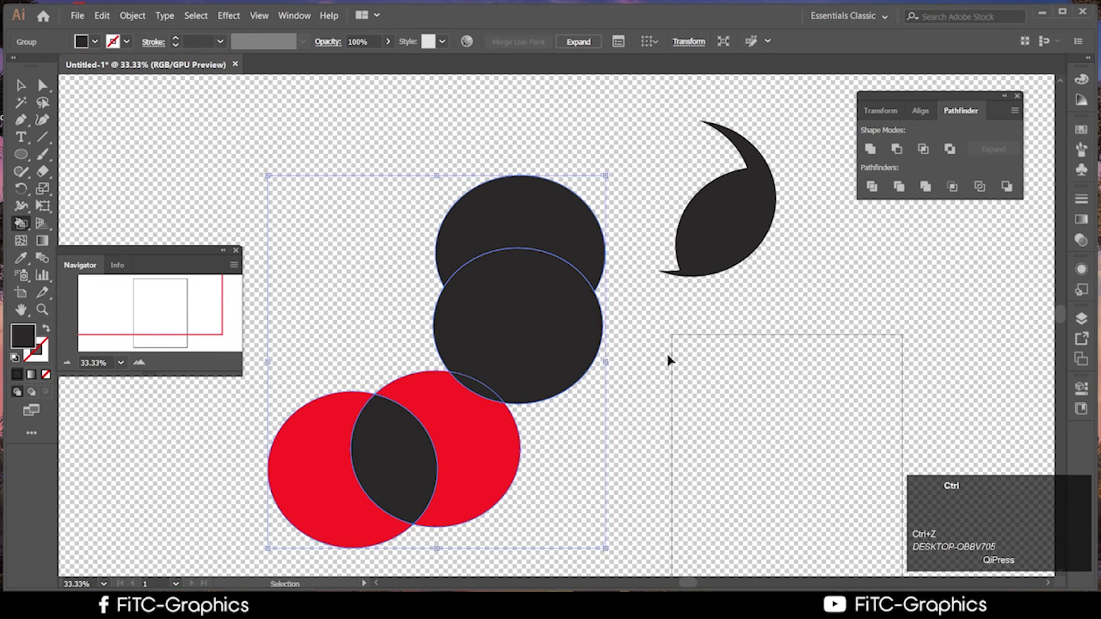
left_click(19, 84)
left_click(350, 161)
left_click(518, 276)
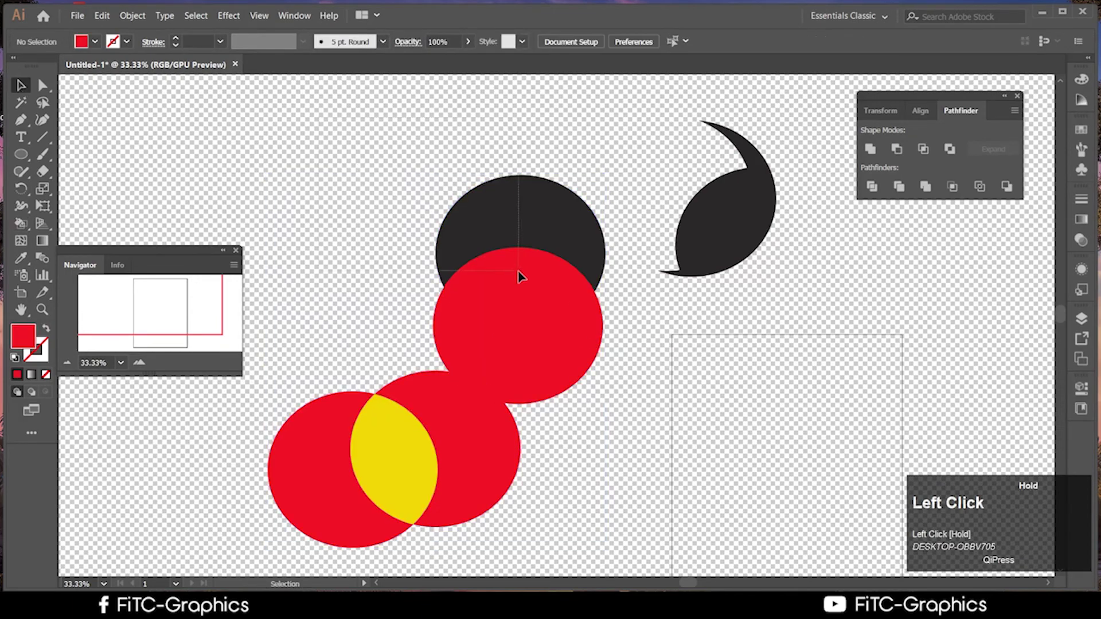
left_click(535, 411)
scroll(676, 466, "down", 1)
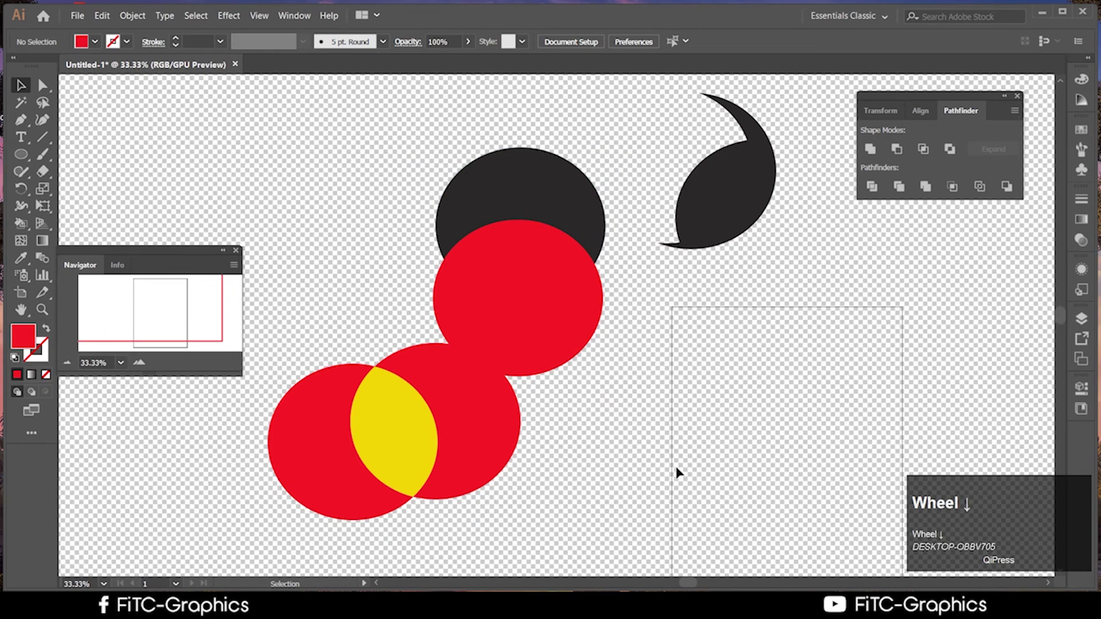
scroll(675, 467, "up", 1)
scroll(676, 466, "down", 1)
left_click(675, 472)
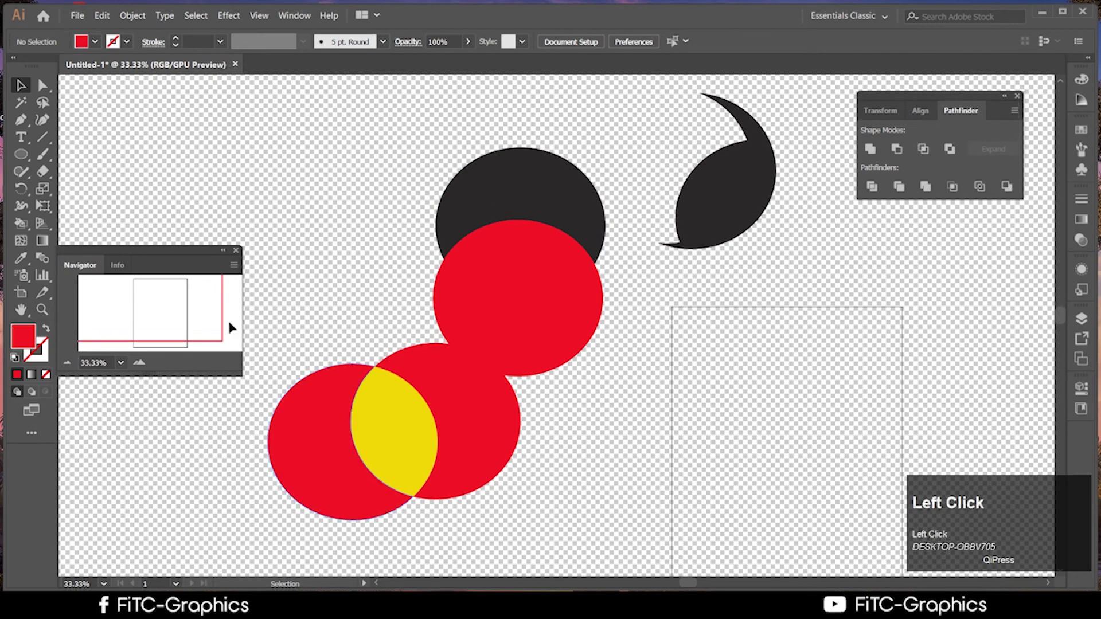
left_click_drag(315, 141, 585, 524)
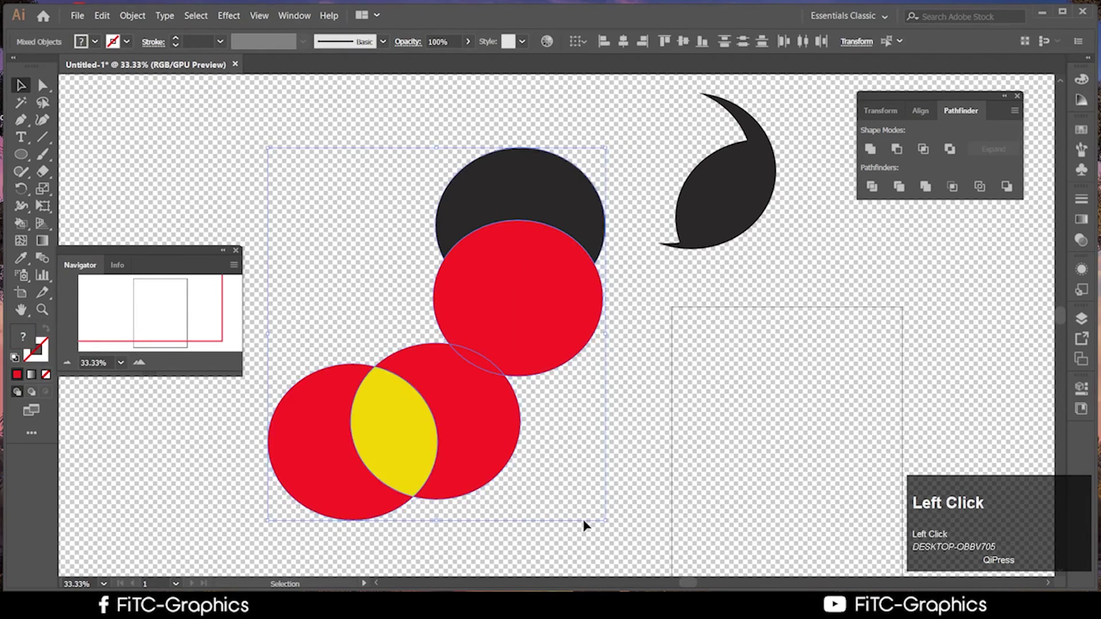
left_click(693, 497)
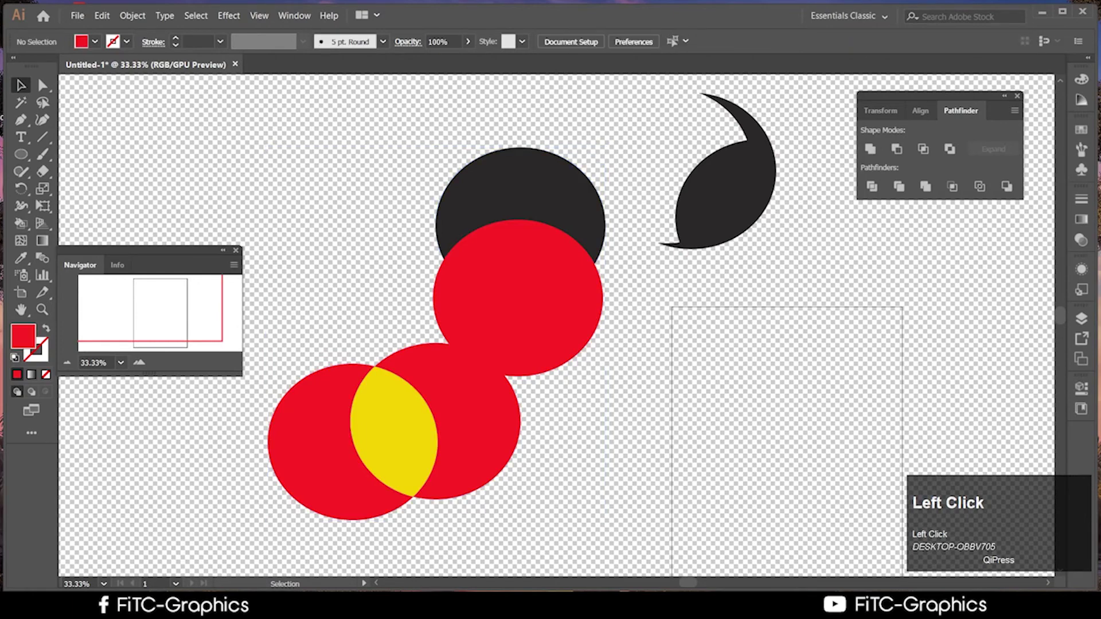
Check the Class 03 homework in the course PDF, then drag Chrome down to reveal the artwork
key("alt+Tab")
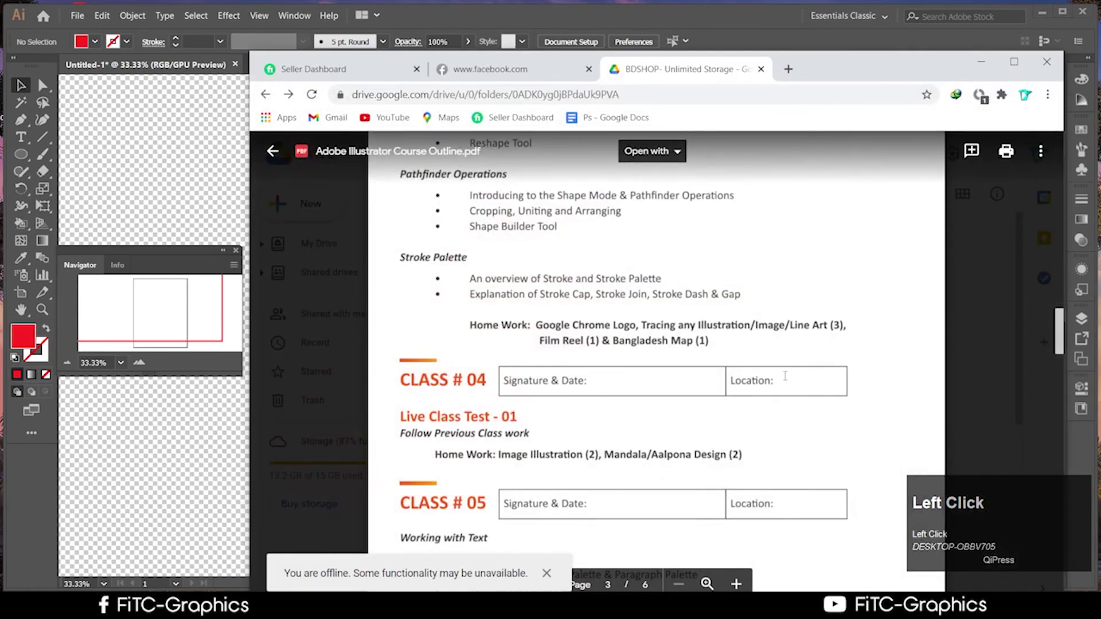
scroll(677, 382, "up", 1)
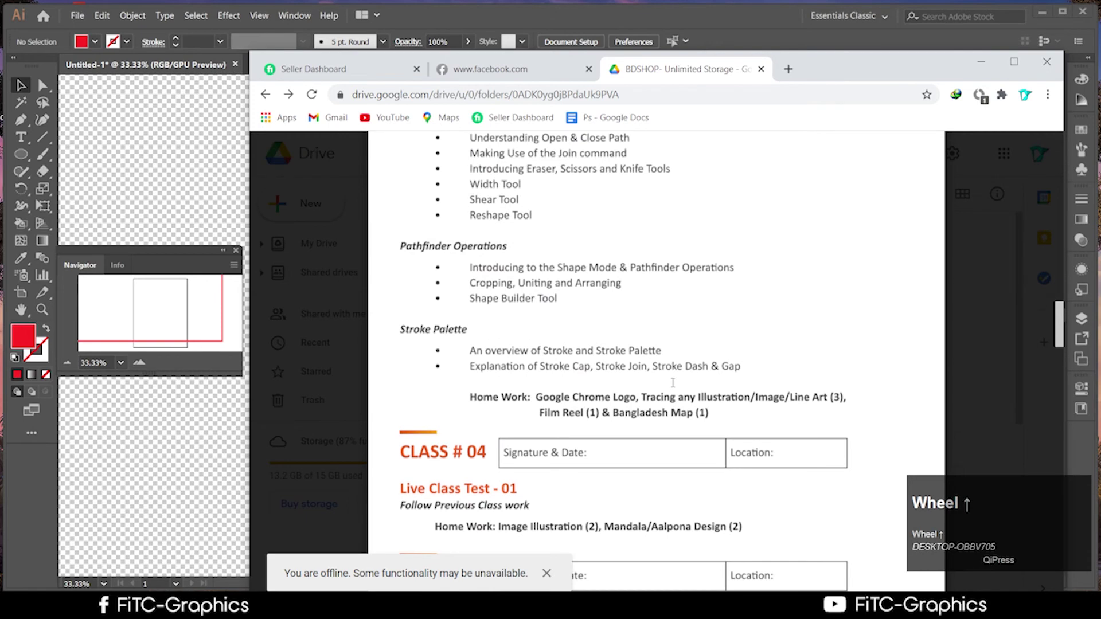
left_click_drag(869, 73, 768, 464)
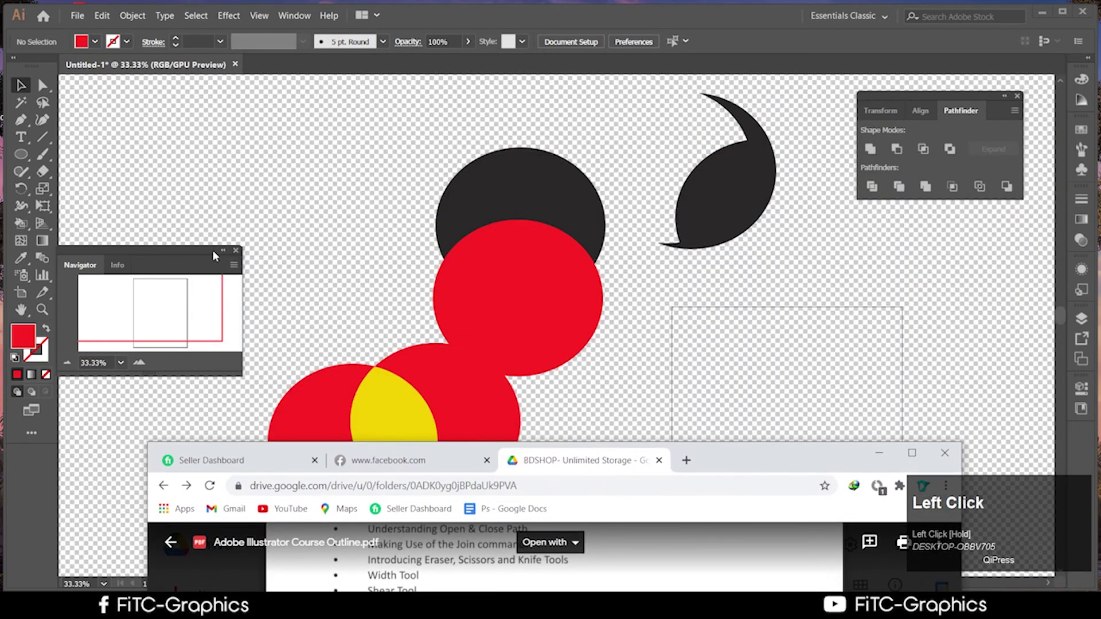
left_click(212, 250)
left_click(223, 250)
Delete all existing artwork, hide the transparency grid, and centre the empty artboard in view
scroll(406, 264, "down", 3)
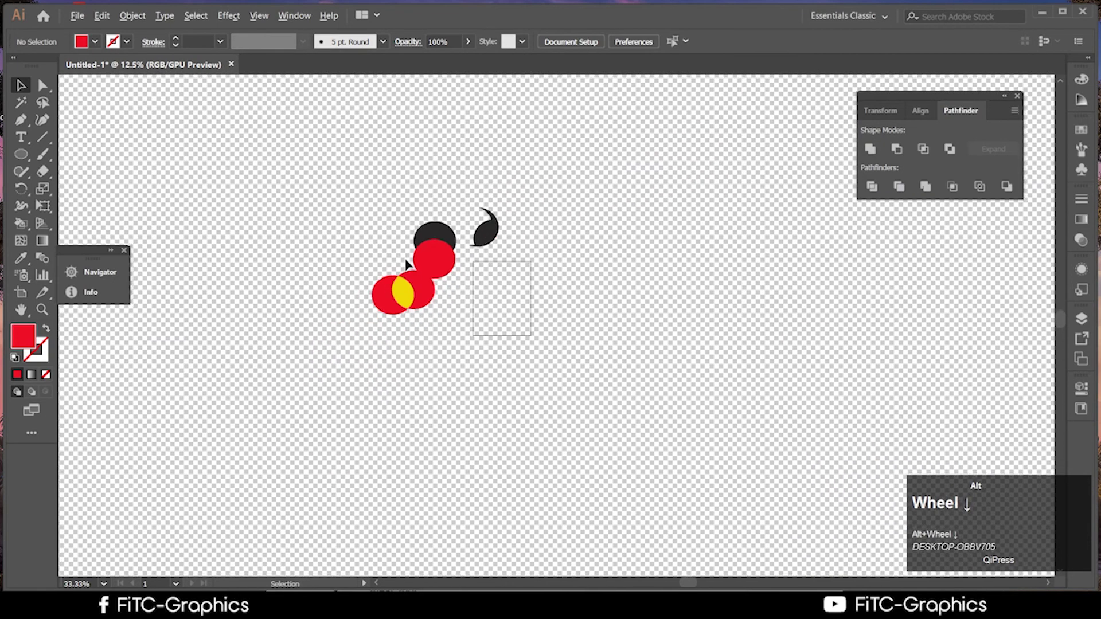
scroll(406, 264, "down", 1)
left_click(448, 277)
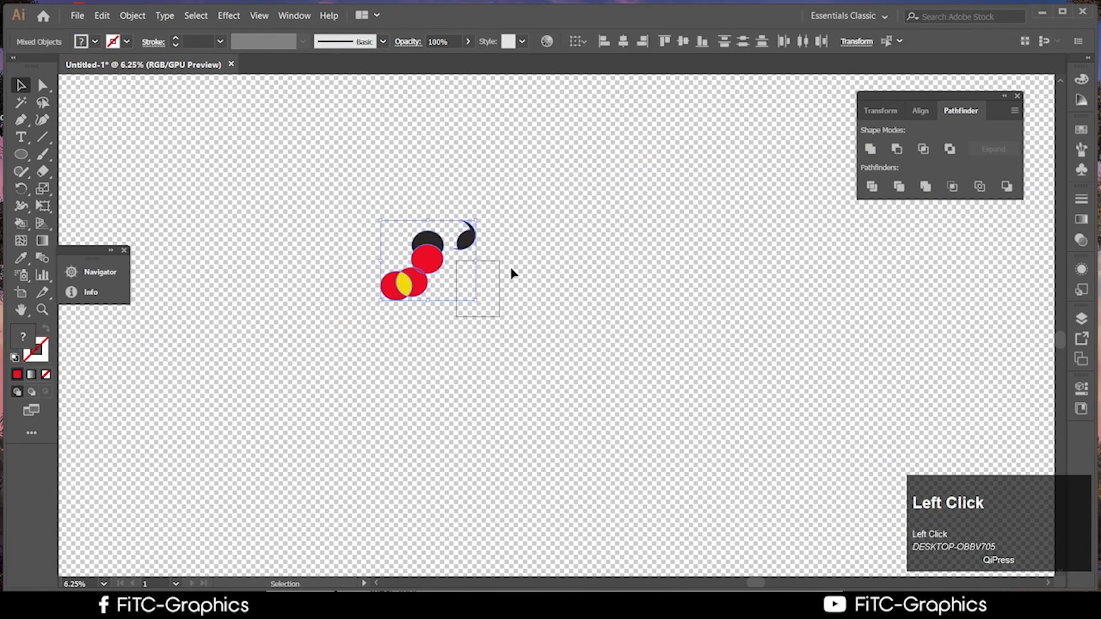
key("Delete")
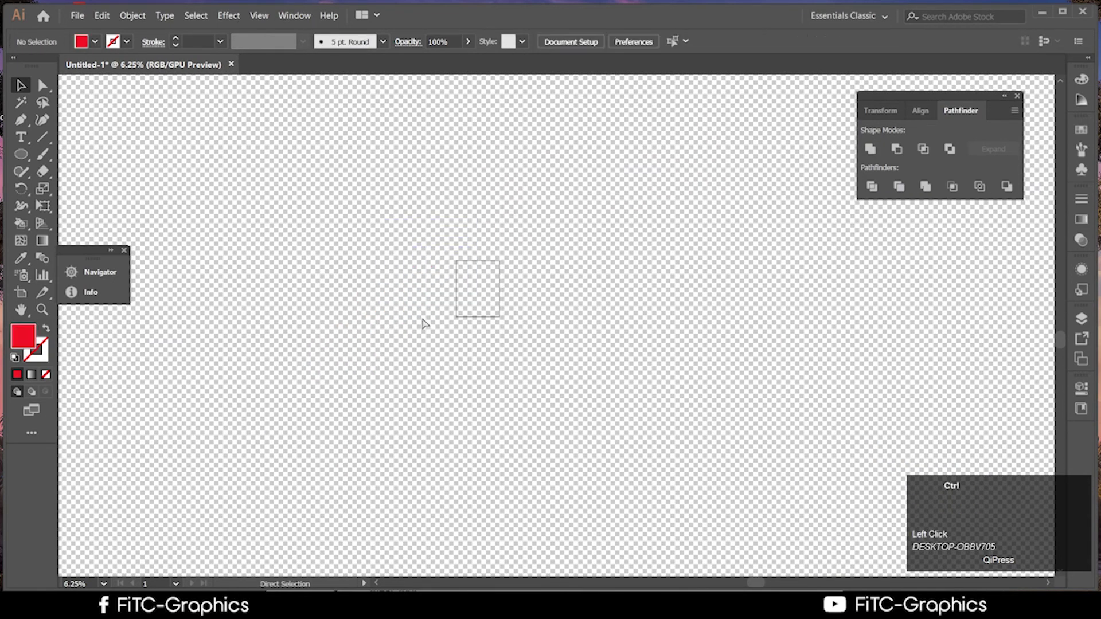
key("ctrl+shift+d")
scroll(455, 320, "up", 6)
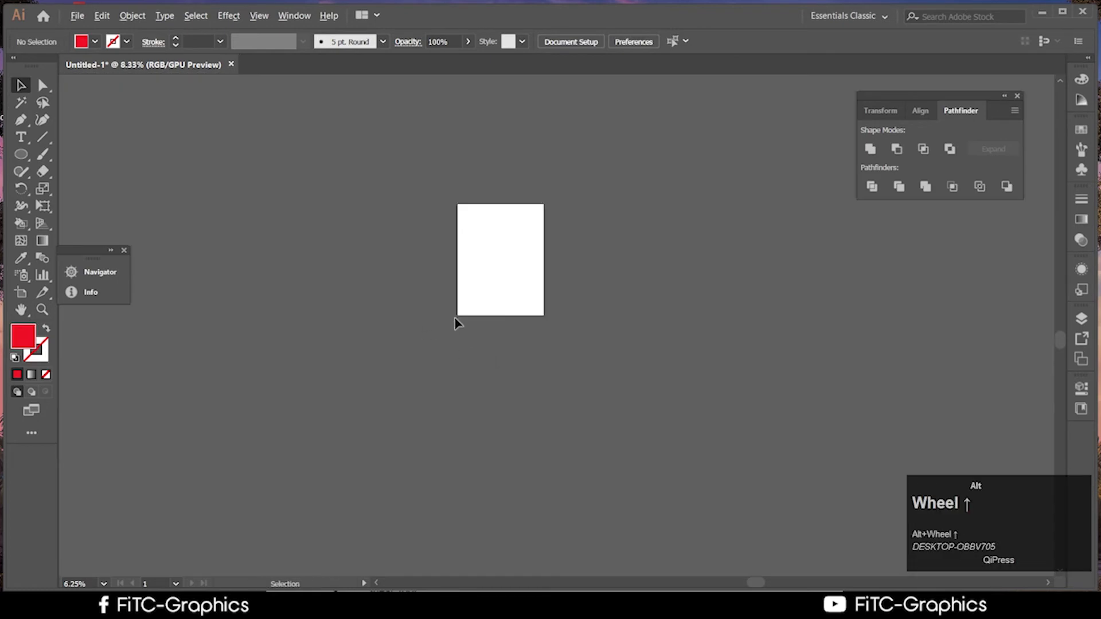
left_click_drag(702, 343, 667, 459)
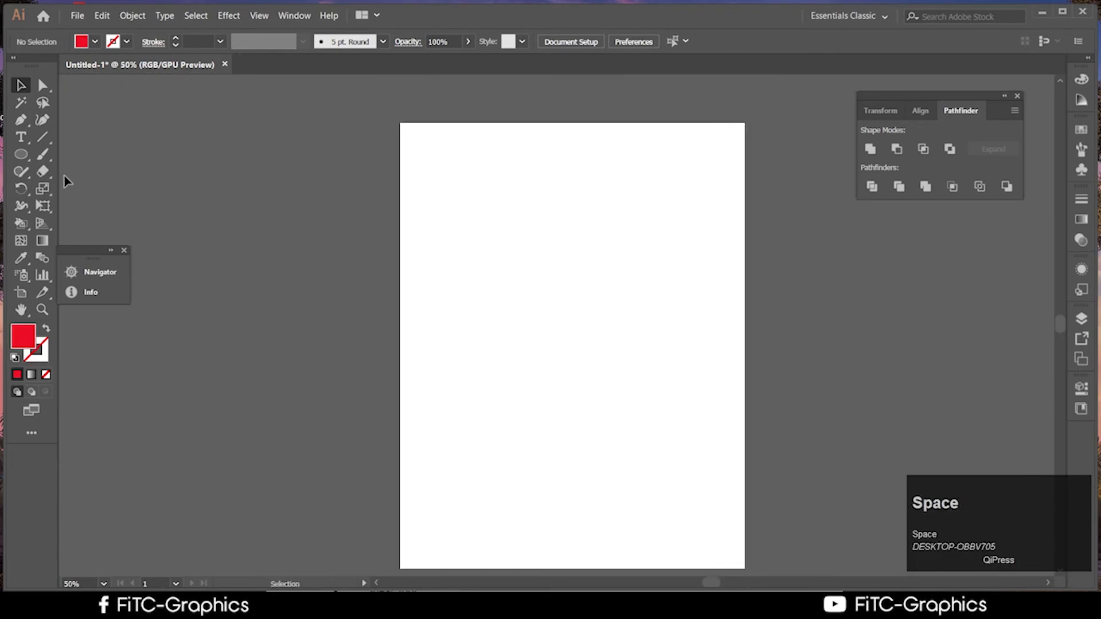
Draw a large circle with the Ellipse tool and position it at the page centre
left_click(21, 154)
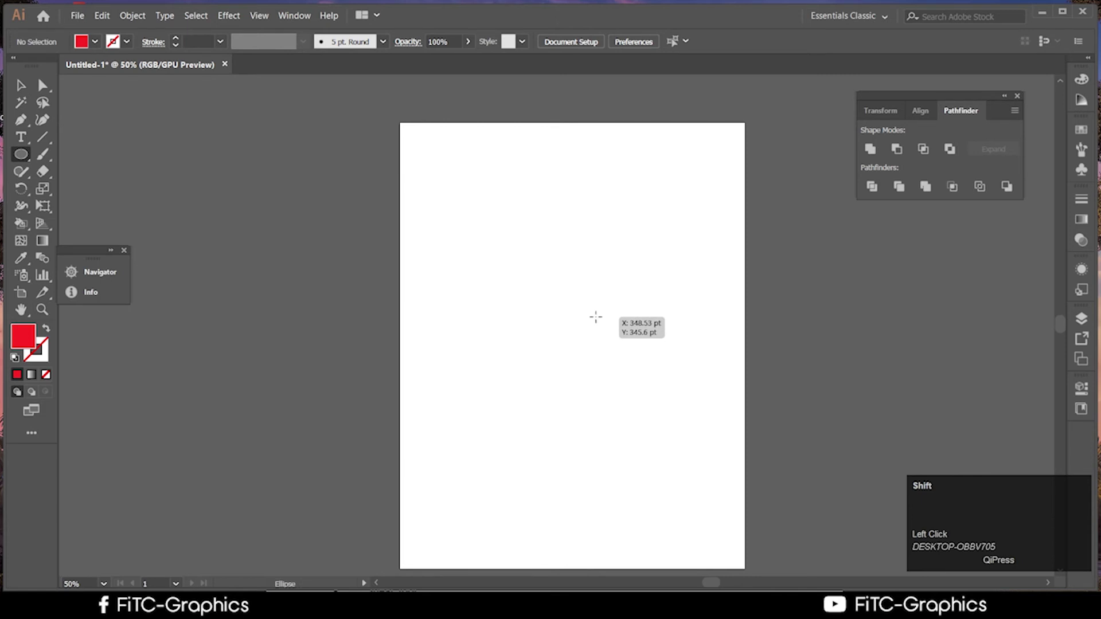
mouse_move(597, 317)
left_mouse_down()
mouse_move(693, 445)
mouse_move(724, 443)
left_mouse_up()
key("v")
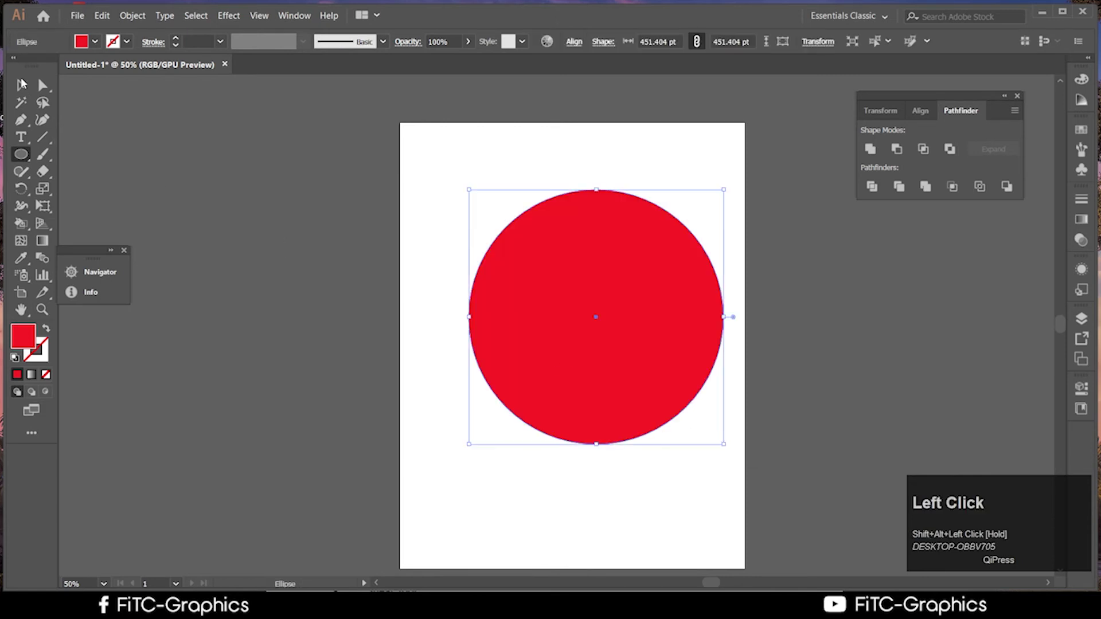
left_click_drag(678, 373, 647, 377)
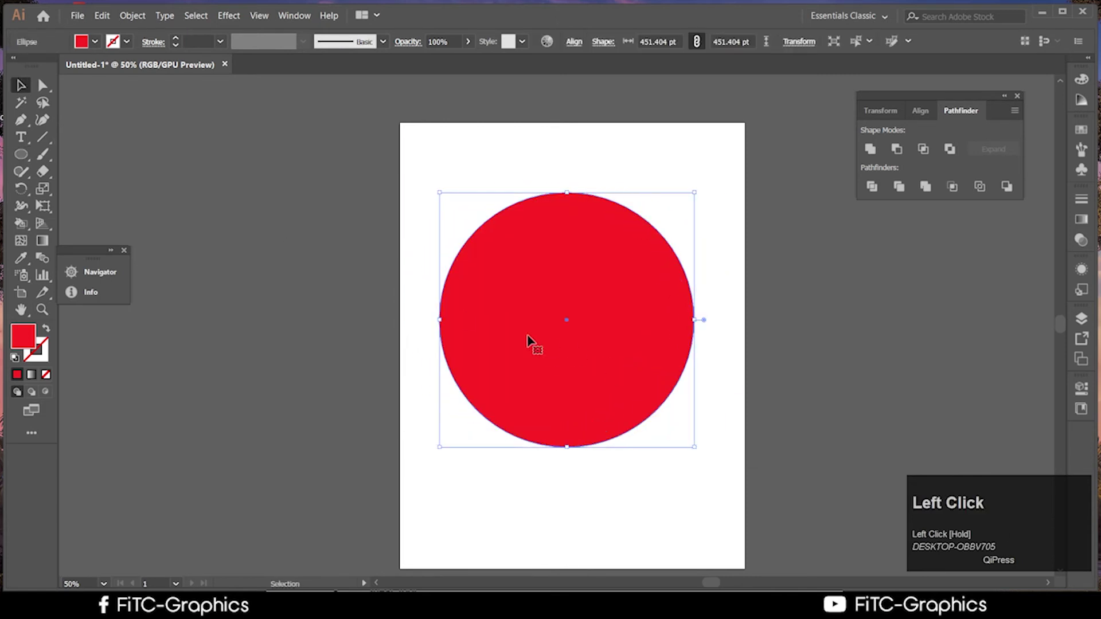
mouse_move(528, 339)
left_mouse_down()
mouse_move(543, 347)
mouse_move(532, 344)
left_mouse_up()
left_click_drag(594, 375, 589, 373)
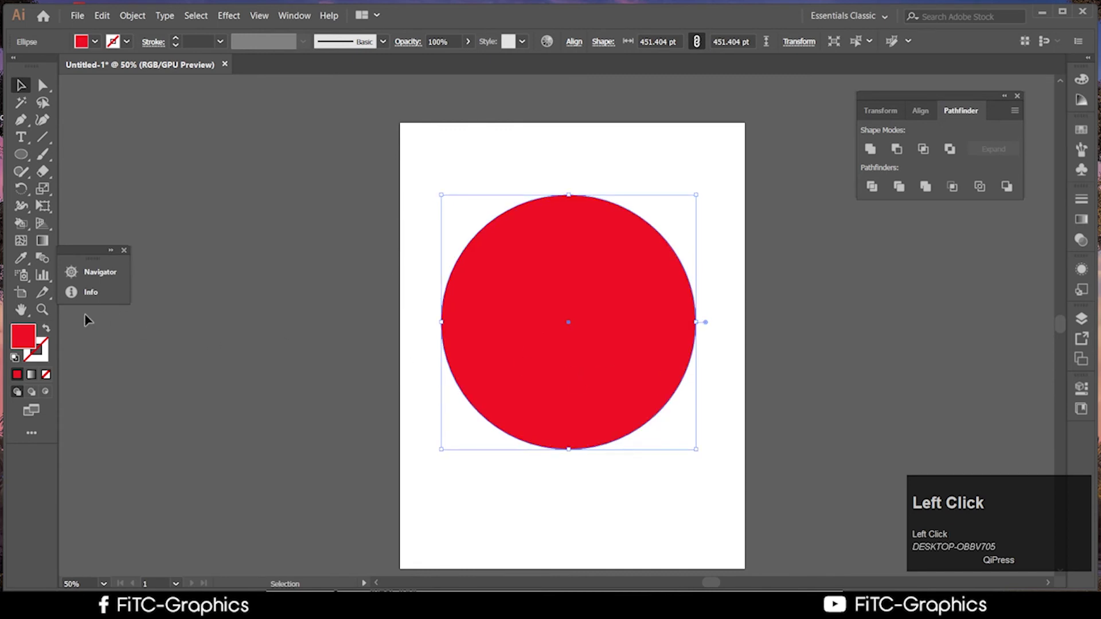
Set the fill to 000000, then swap fill and stroke for a black outline with no fill
double_click(24, 336)
type("000000")
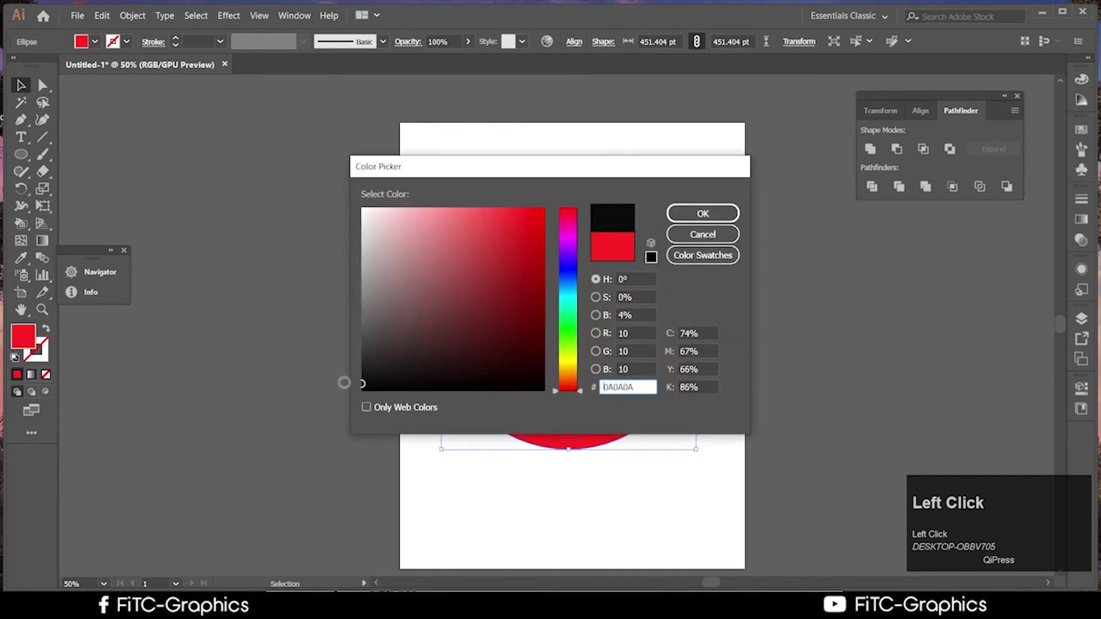
left_click(703, 214)
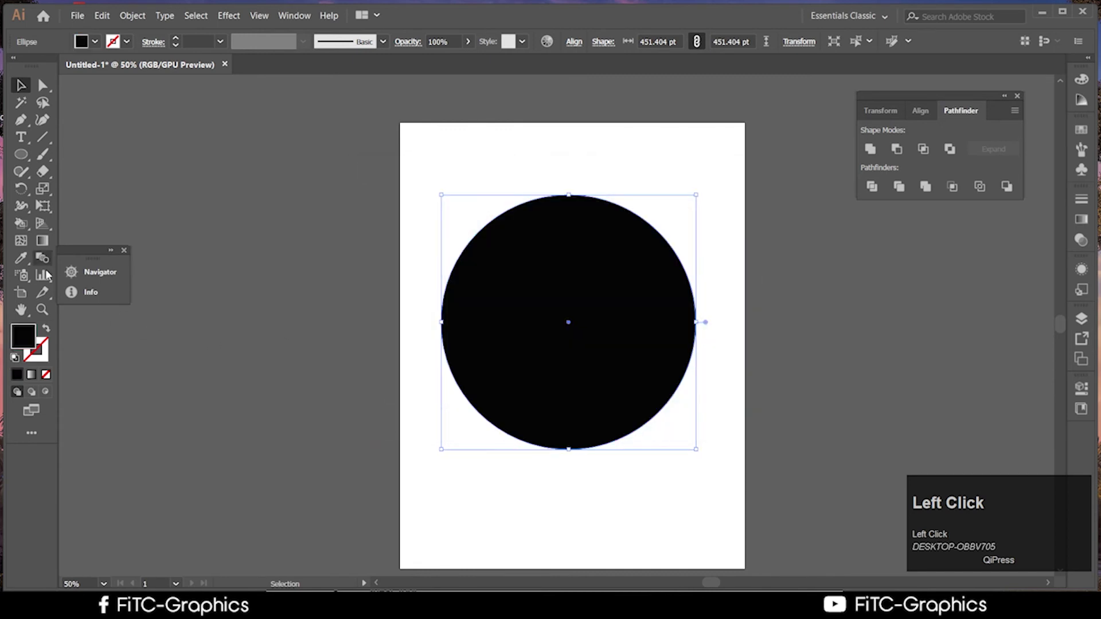
left_click(46, 329)
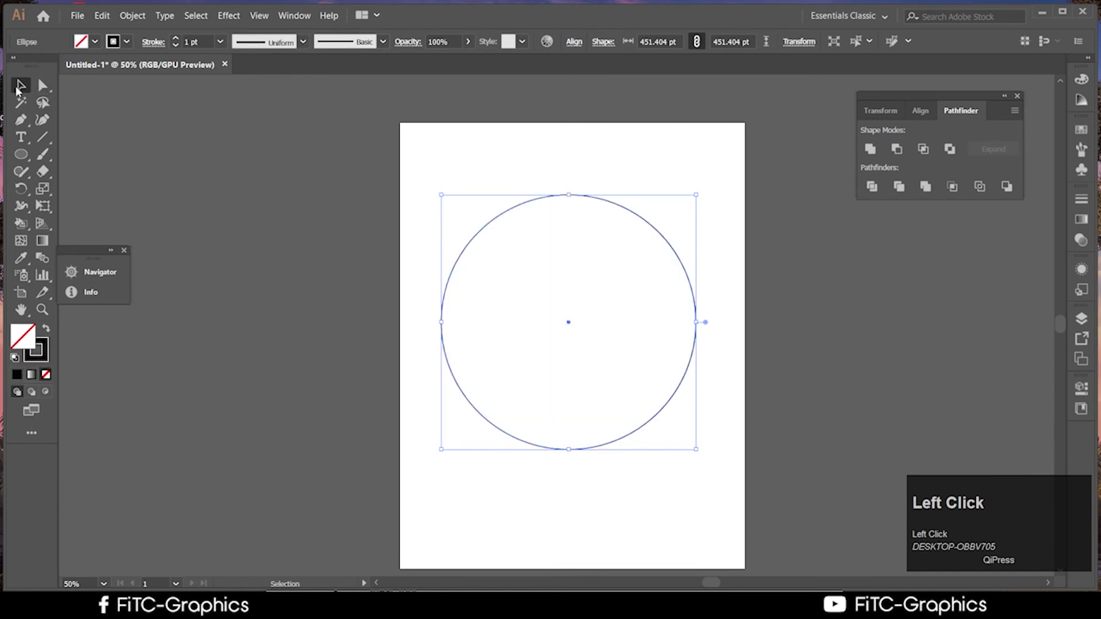
Set the circle's stroke weight to 3 pt
left_click(221, 42)
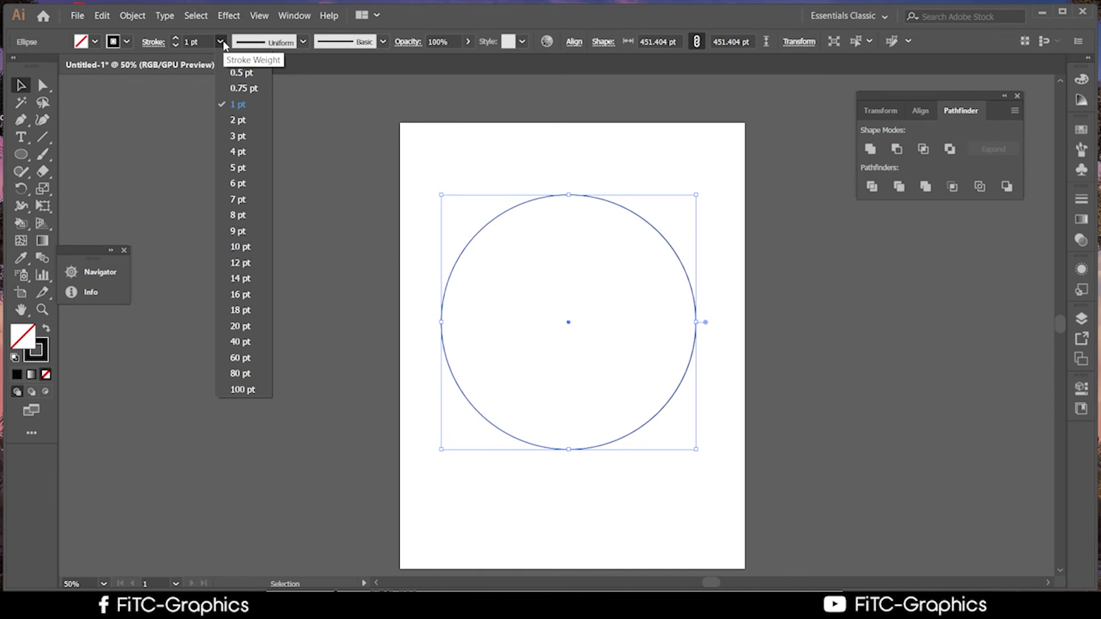
left_click(238, 136)
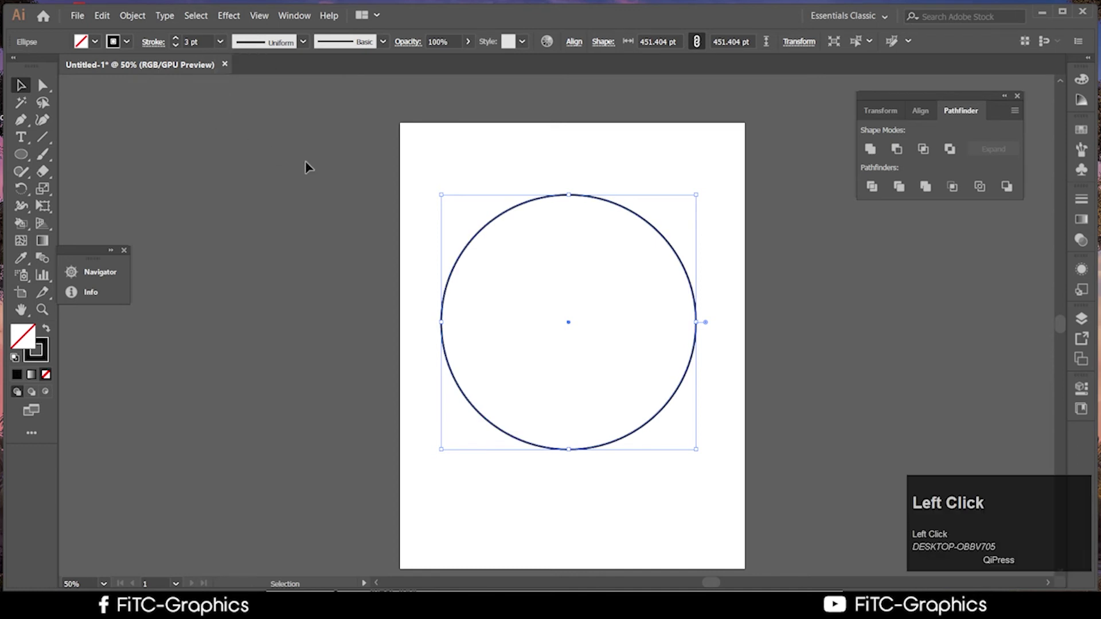
left_click(760, 442)
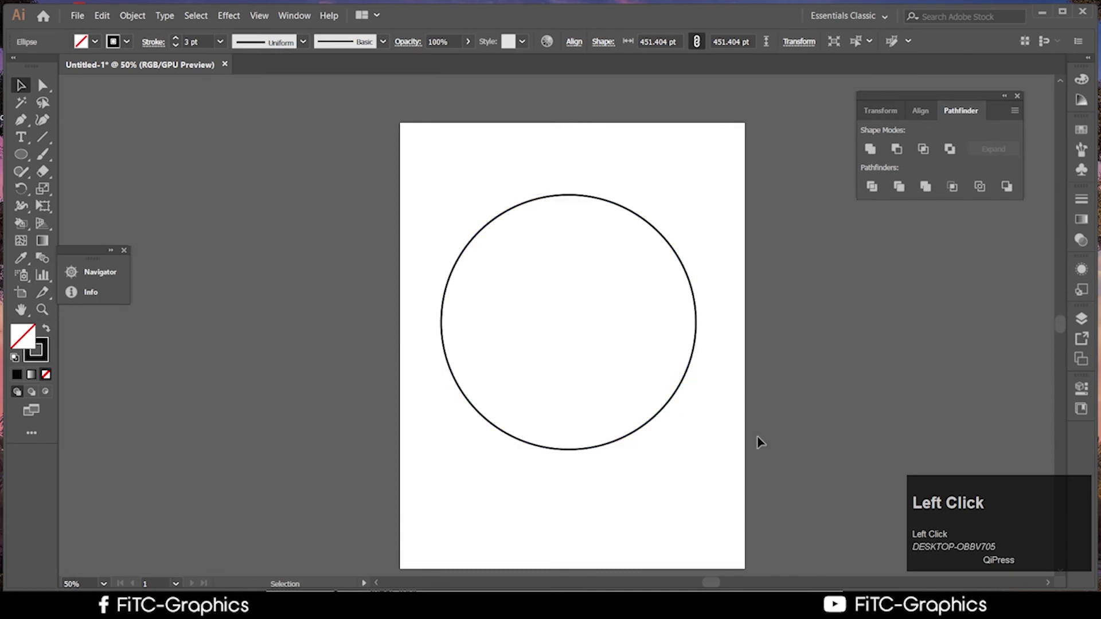
Copy, paste in front and scale down the circle twice for two smaller concentric circles
left_click(670, 404)
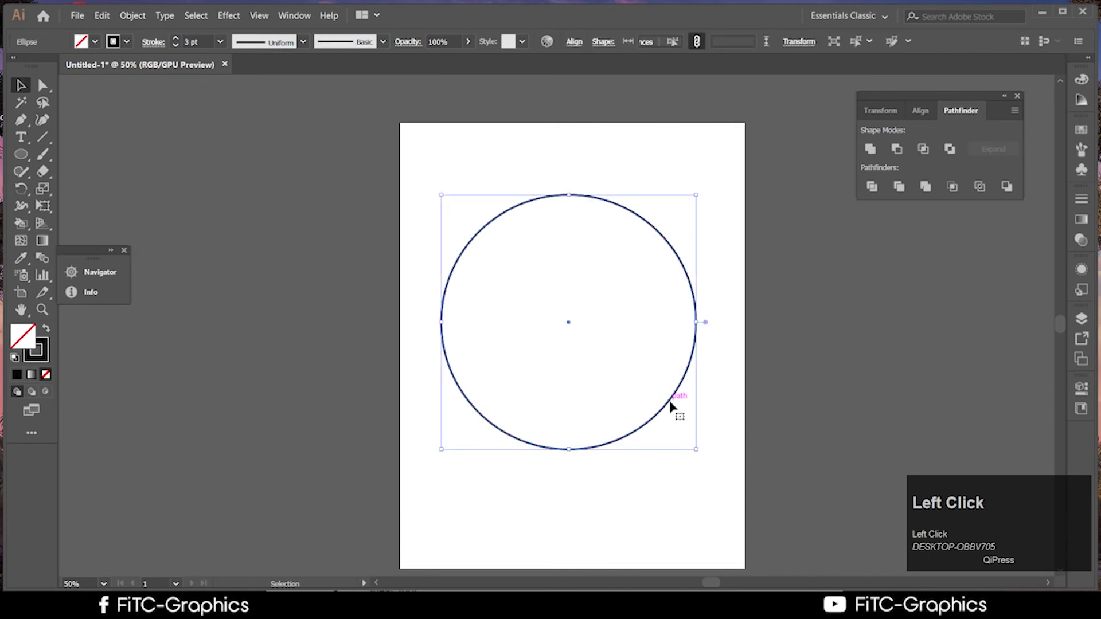
key("ctrl+c")
key("ctrl+f")
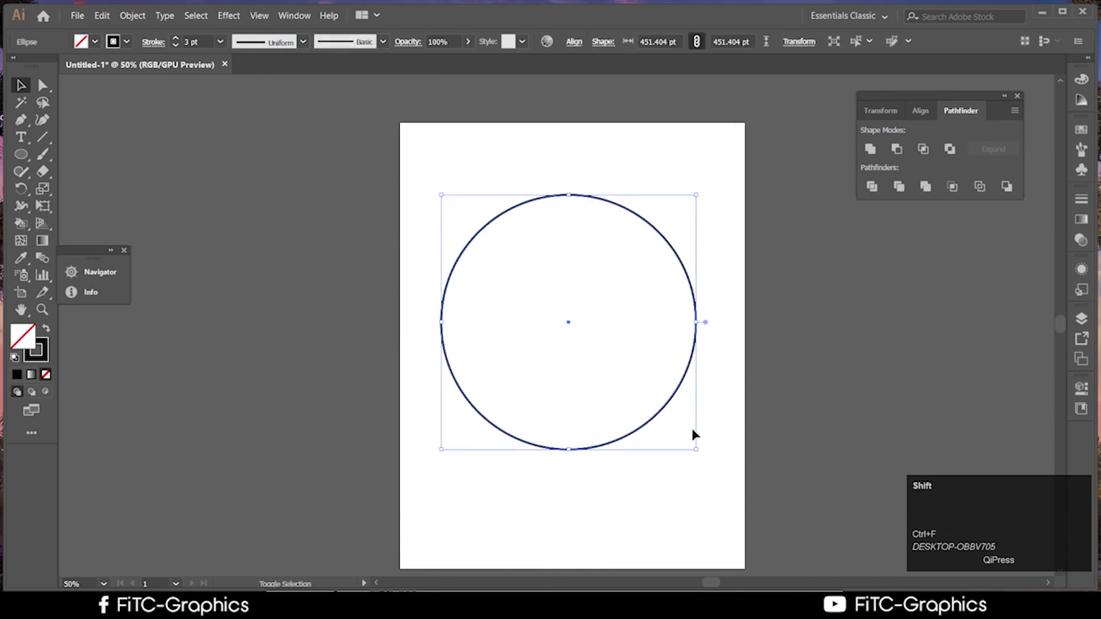
left_click_drag(695, 449, 631, 374)
key("ctrl+c")
key("ctrl+f")
left_click(757, 401)
Select all three circles, show the transparency grid, then deselect and bring Chrome forward
key("ctrl+a")
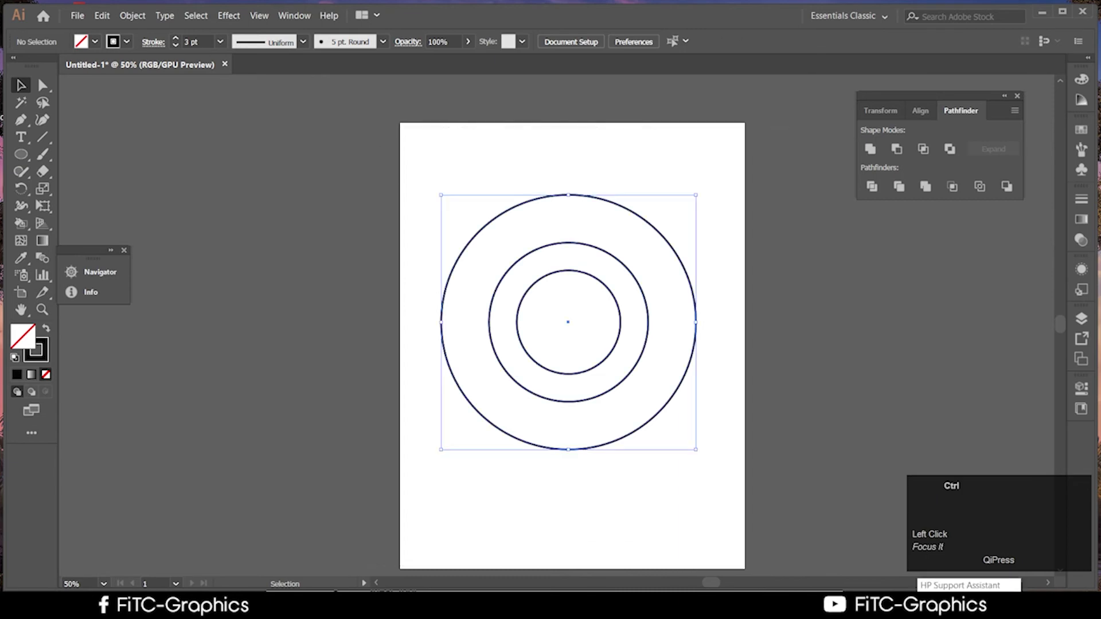
key("ctrl+shift+d")
left_click(910, 579)
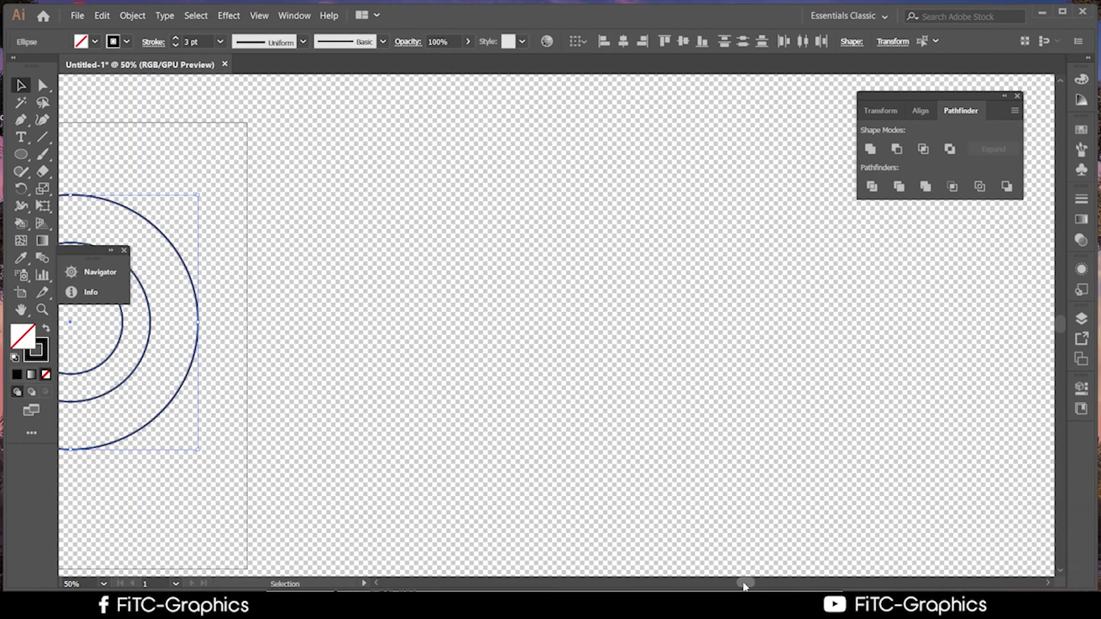
mouse_move(743, 582)
left_mouse_down()
mouse_move(695, 582)
mouse_move(733, 584)
left_mouse_up()
left_click(852, 444)
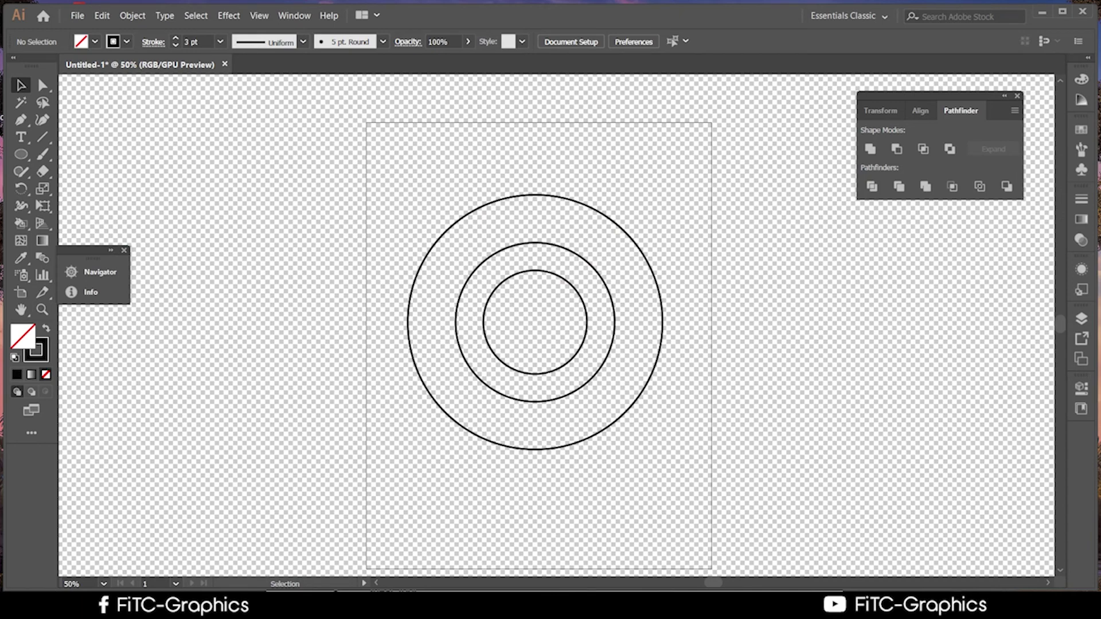
left_click(172, 608)
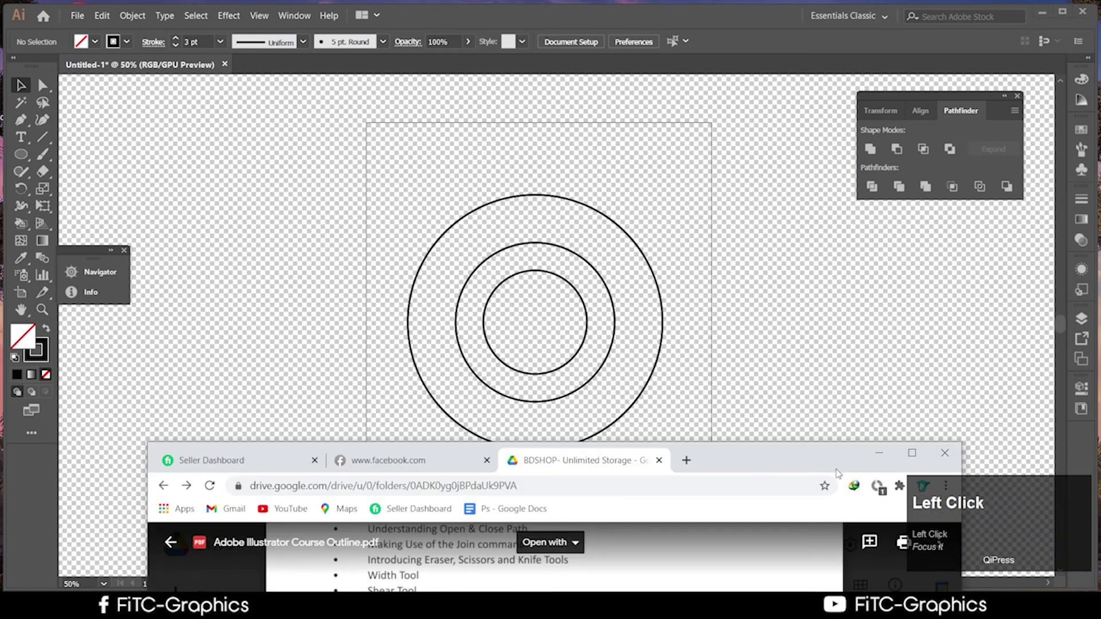
Move the Chrome window up and search for 'google c' in a new tab
left_click_drag(834, 468, 941, 129)
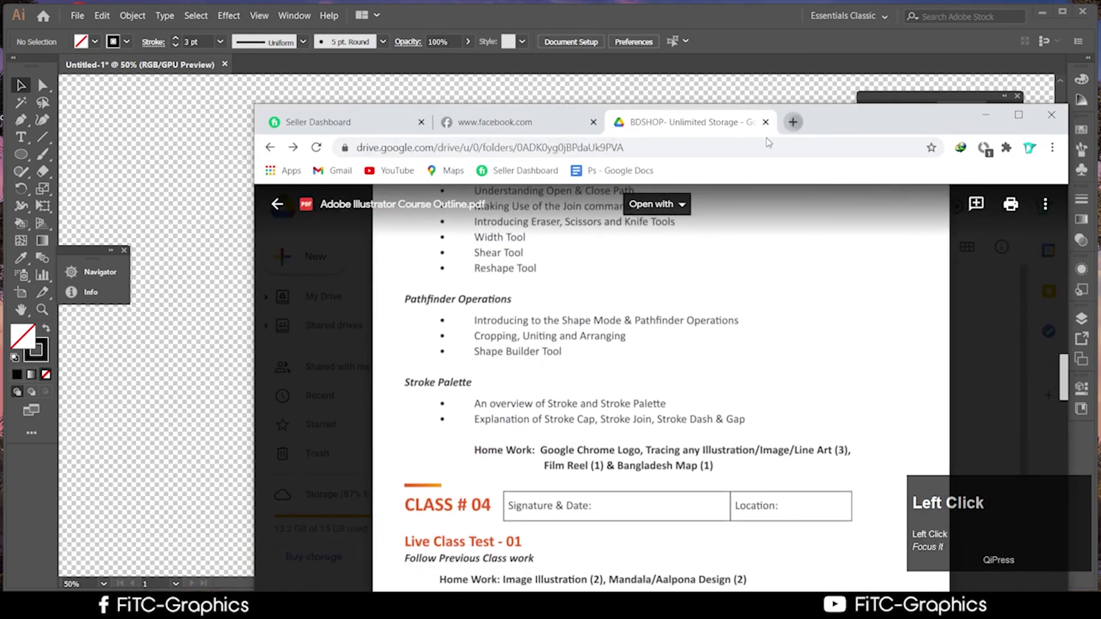
left_click(793, 123)
left_click(696, 148)
type("gopo")
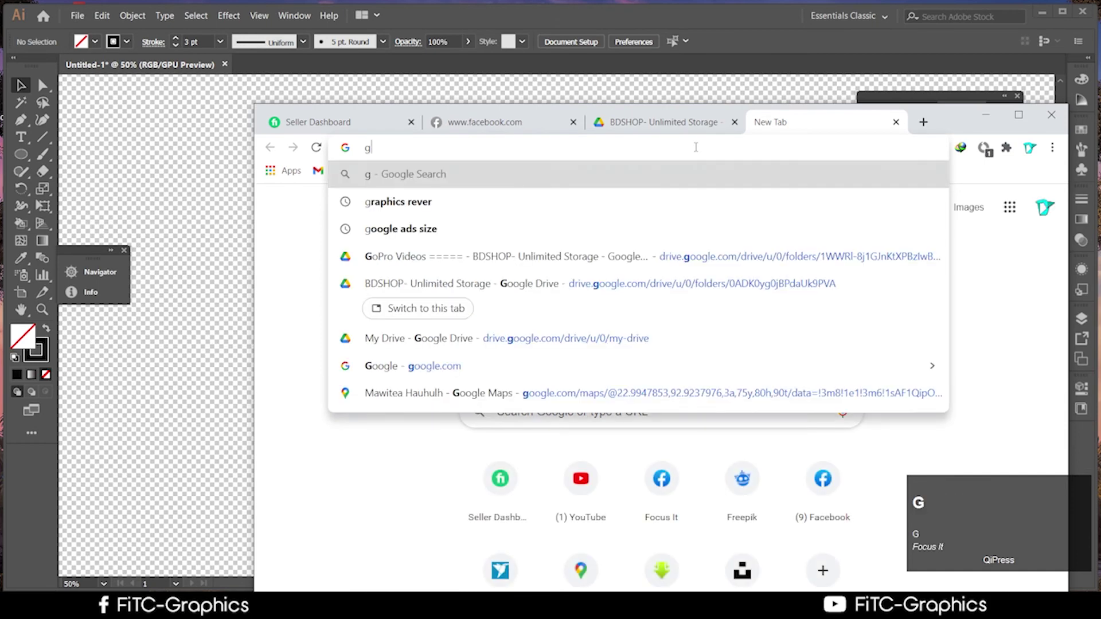
key("BackSpace")
key("BackSpace")
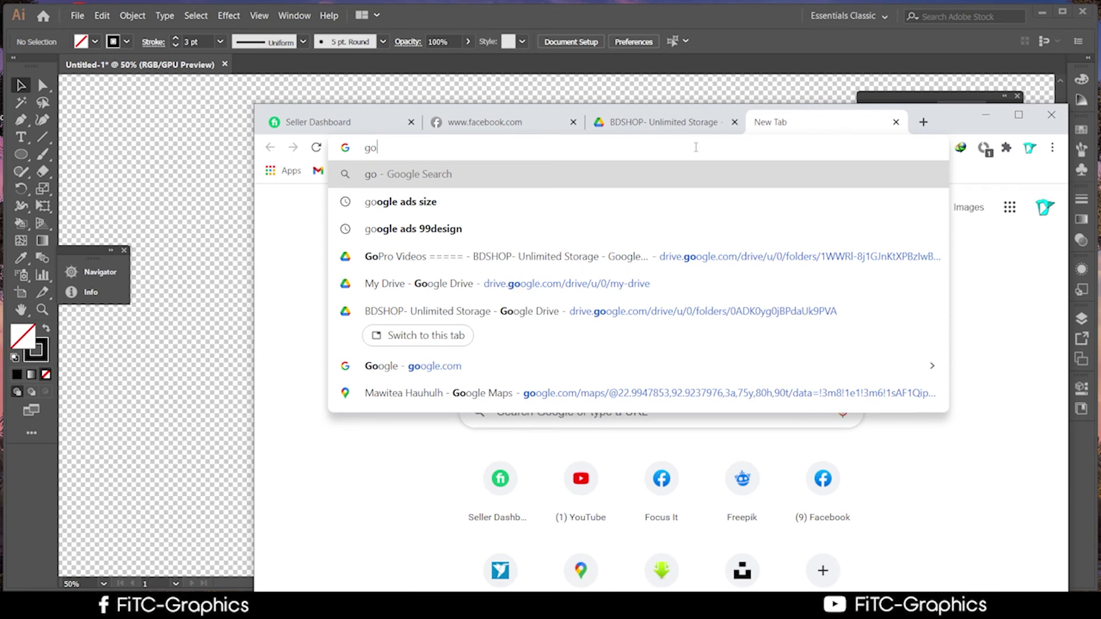
type("g")
key("BackSpace")
type("o")
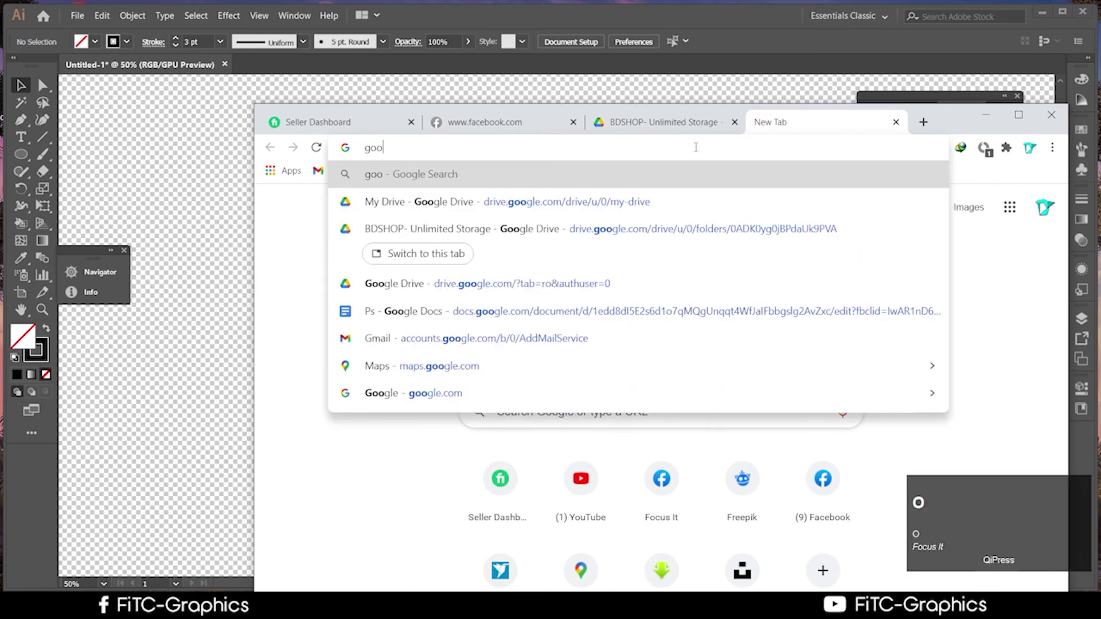
type("g")
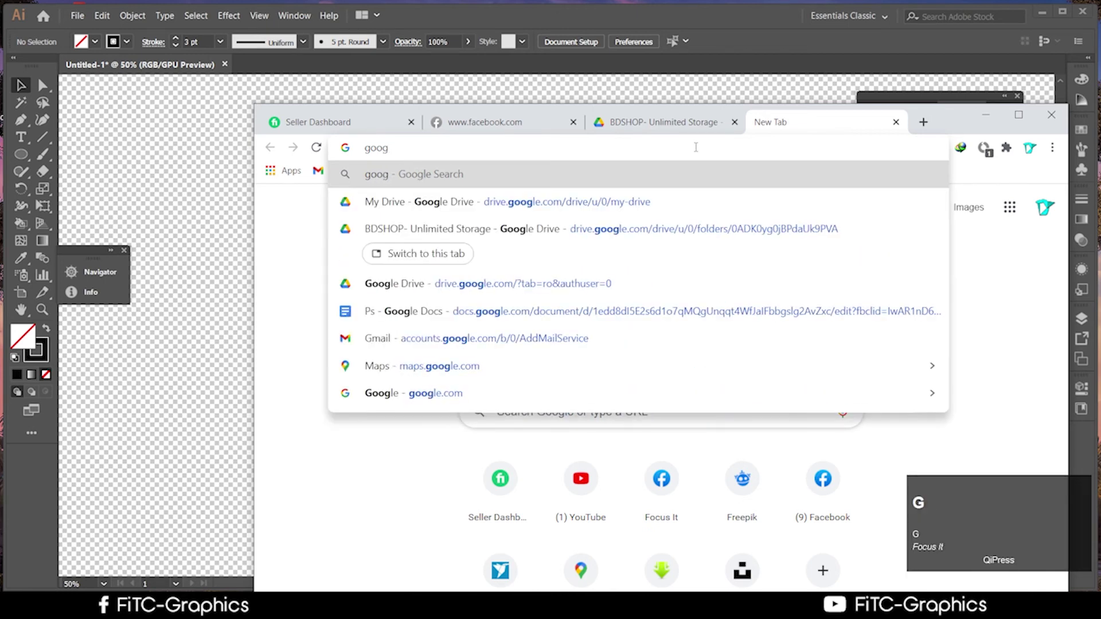
type("le")
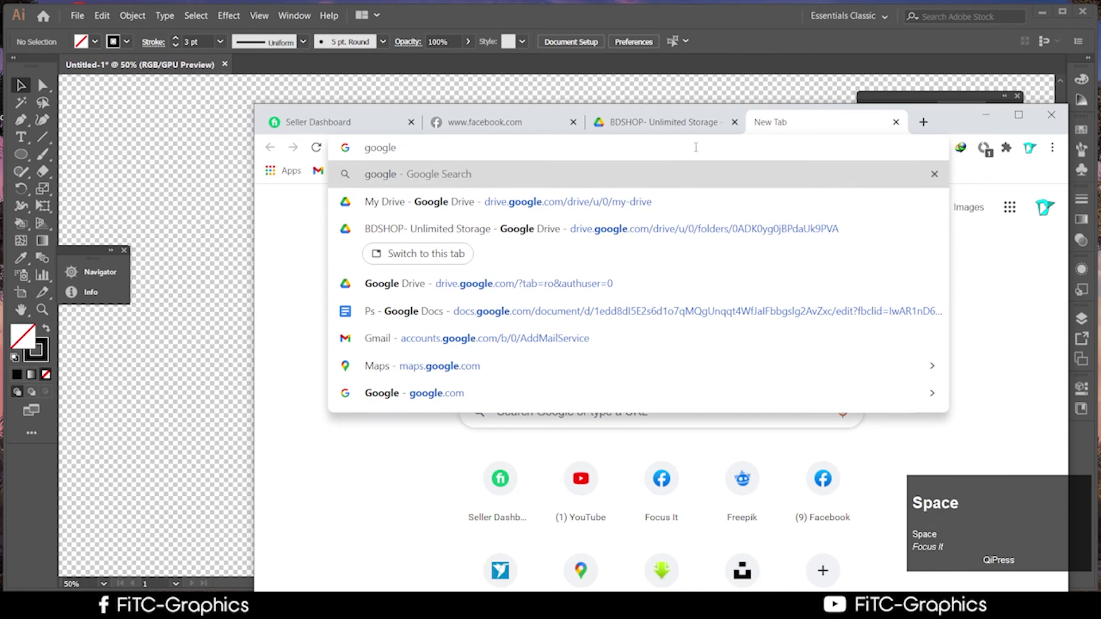
type(" crp")
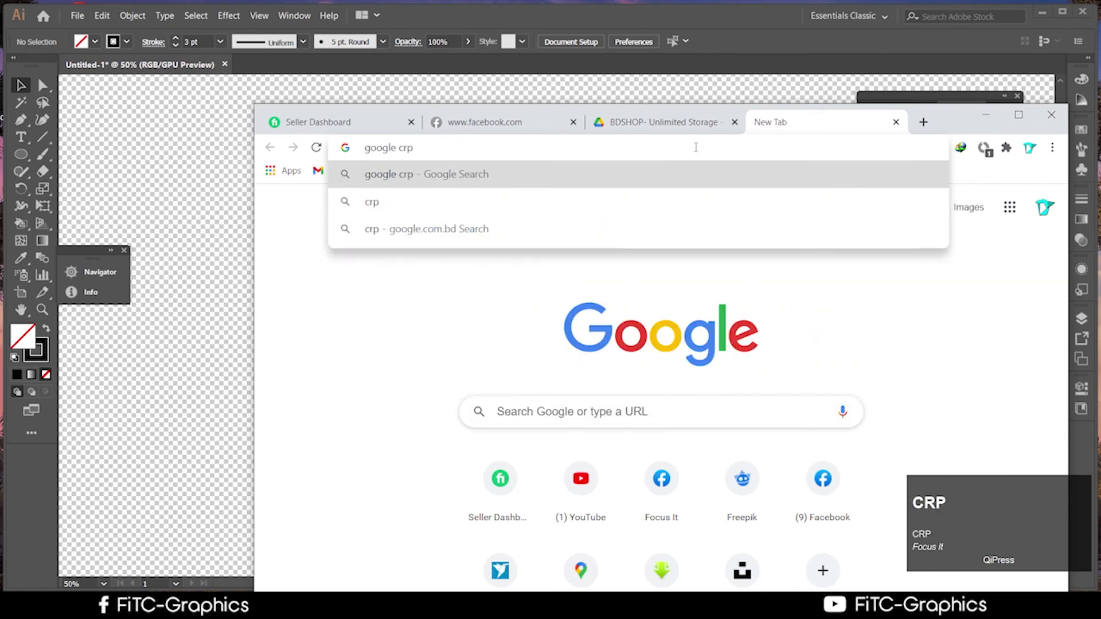
key("BackSpace")
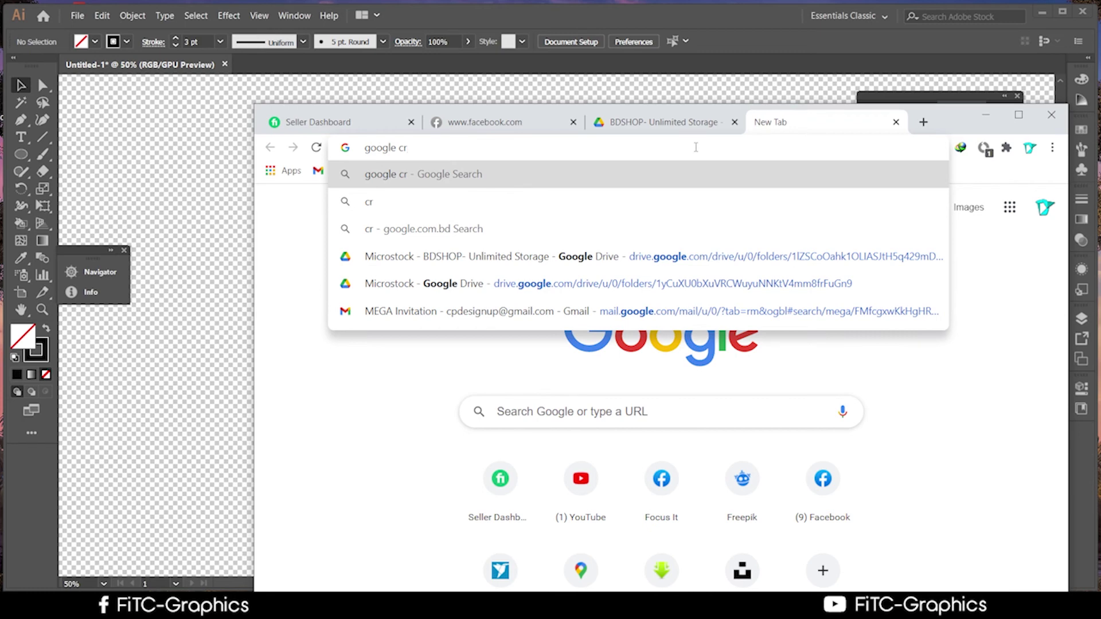
key("BackSpace")
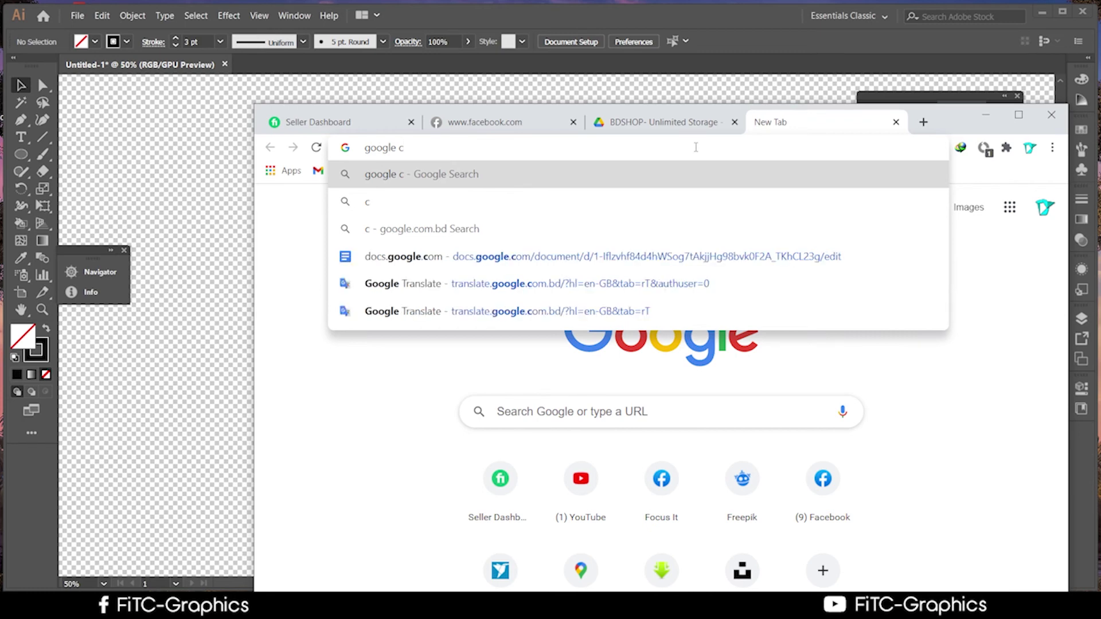
key("Return")
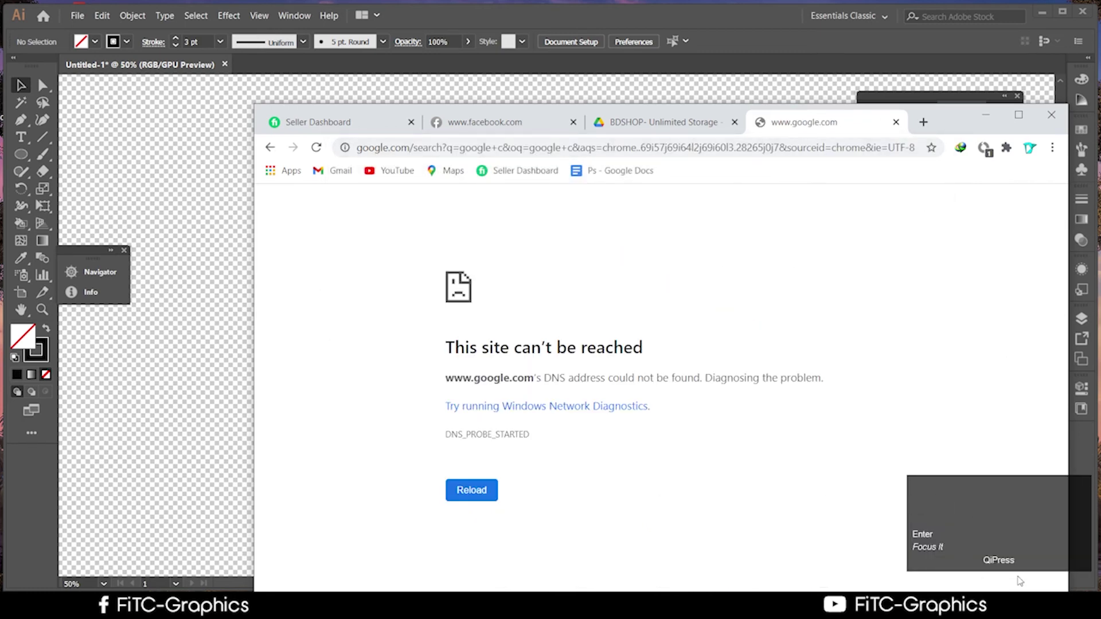
left_click(1020, 605)
Disconnect from the To Be Wi-Fi network in the taskbar network list
left_click(1020, 604)
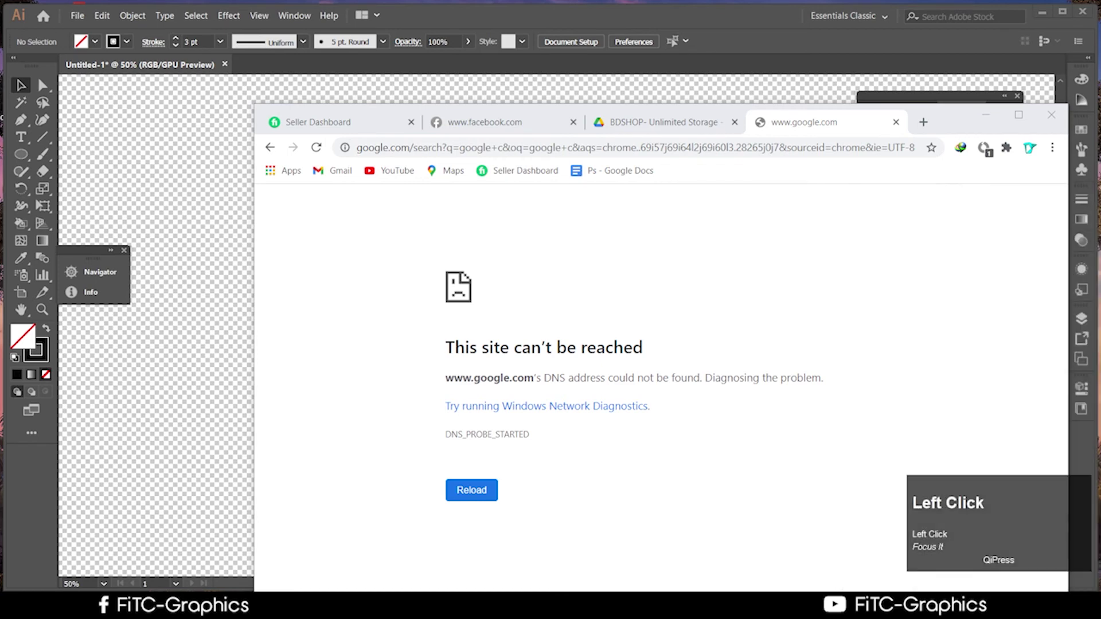
left_click(1020, 605)
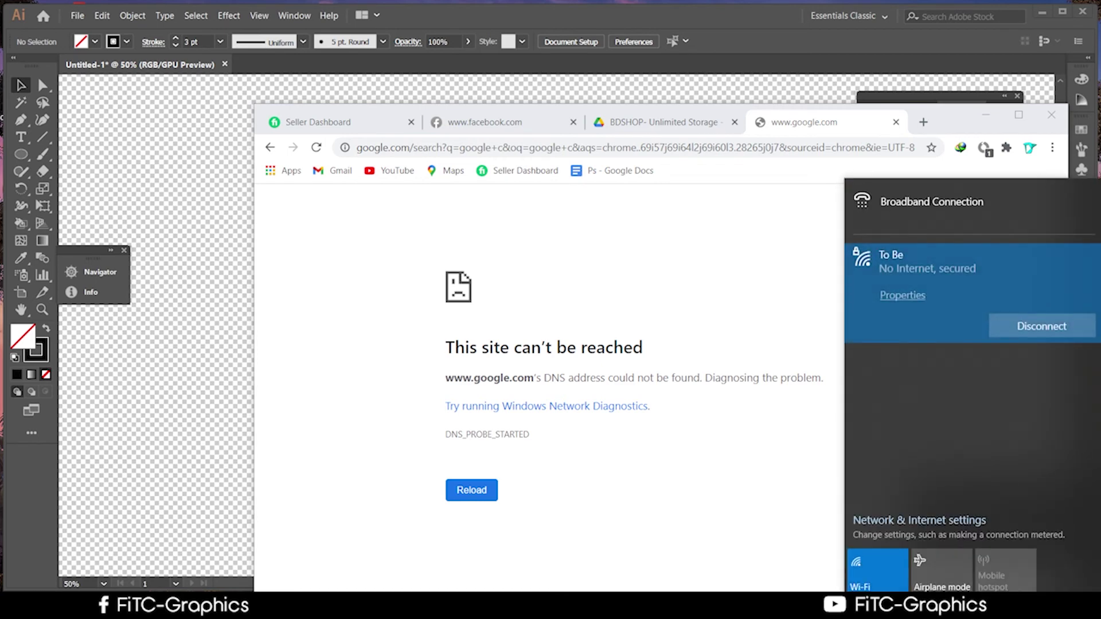
left_click(1015, 331)
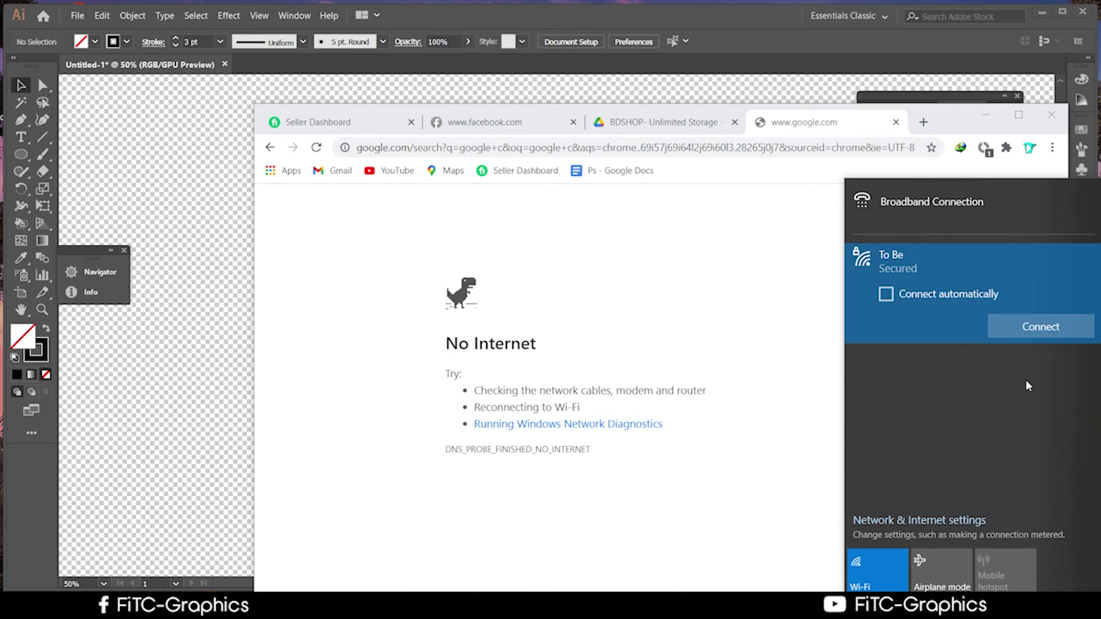
left_click(969, 122)
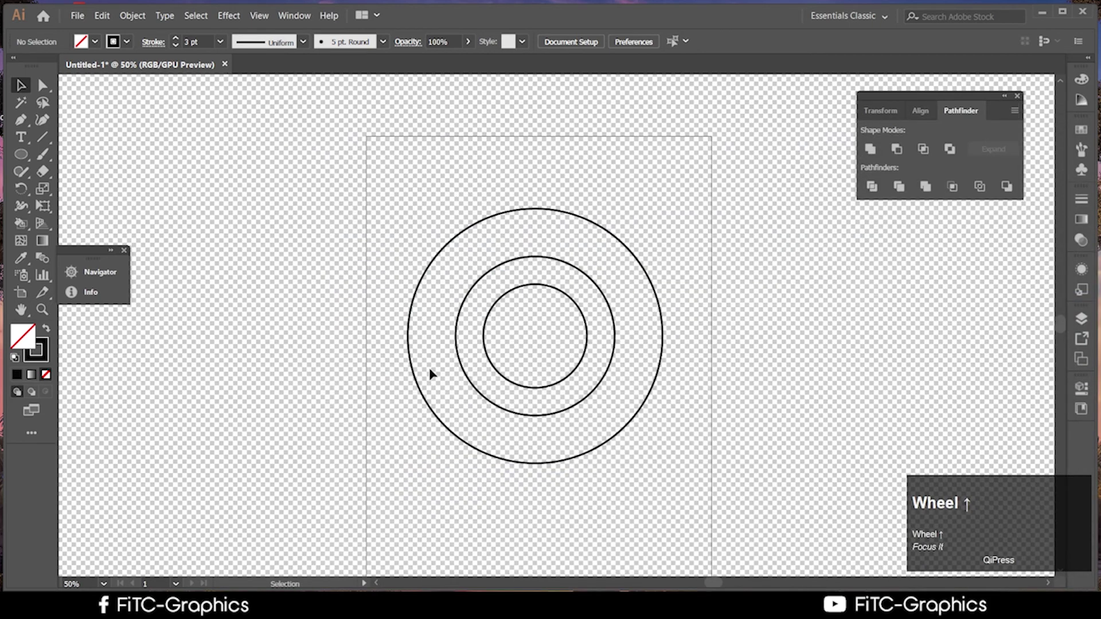
scroll(435, 375, "up", 1)
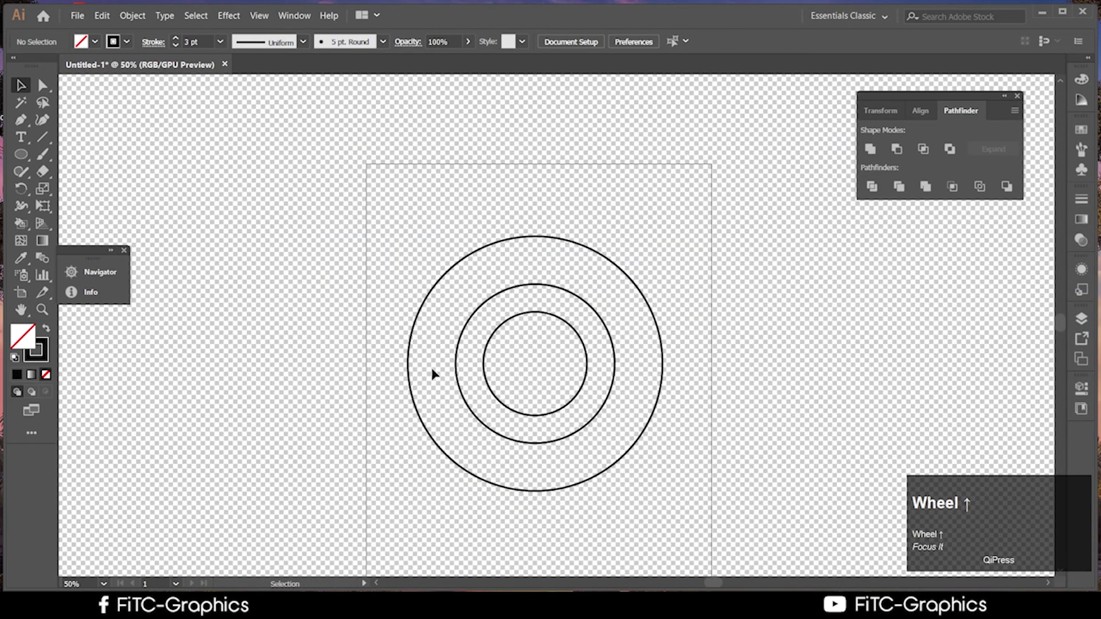
left_click(41, 137)
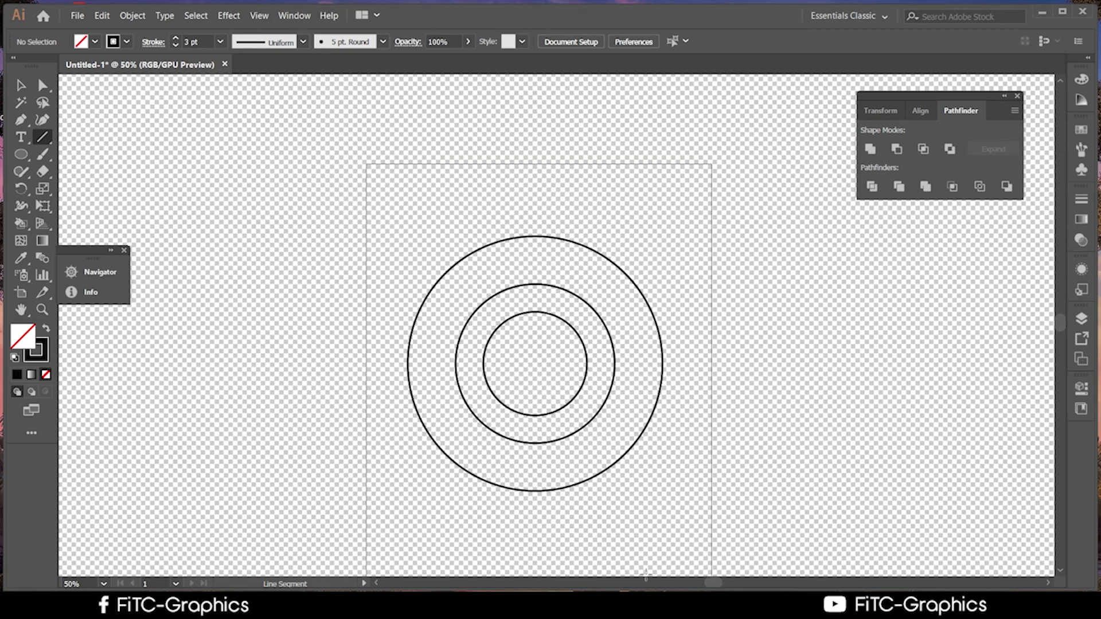
left_click(21, 85)
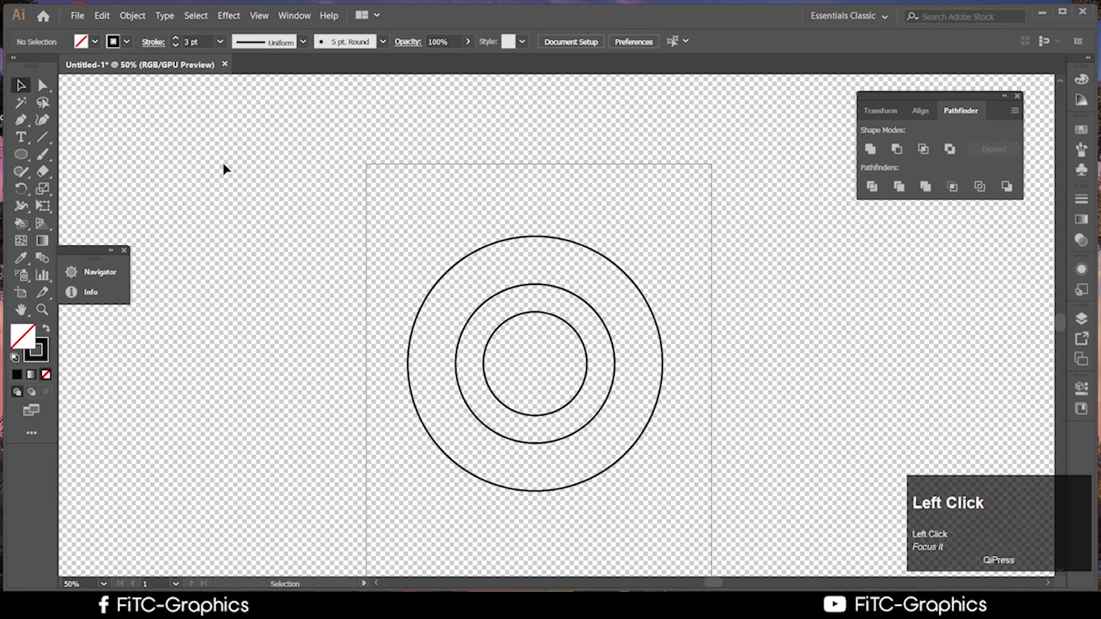
left_click(663, 380)
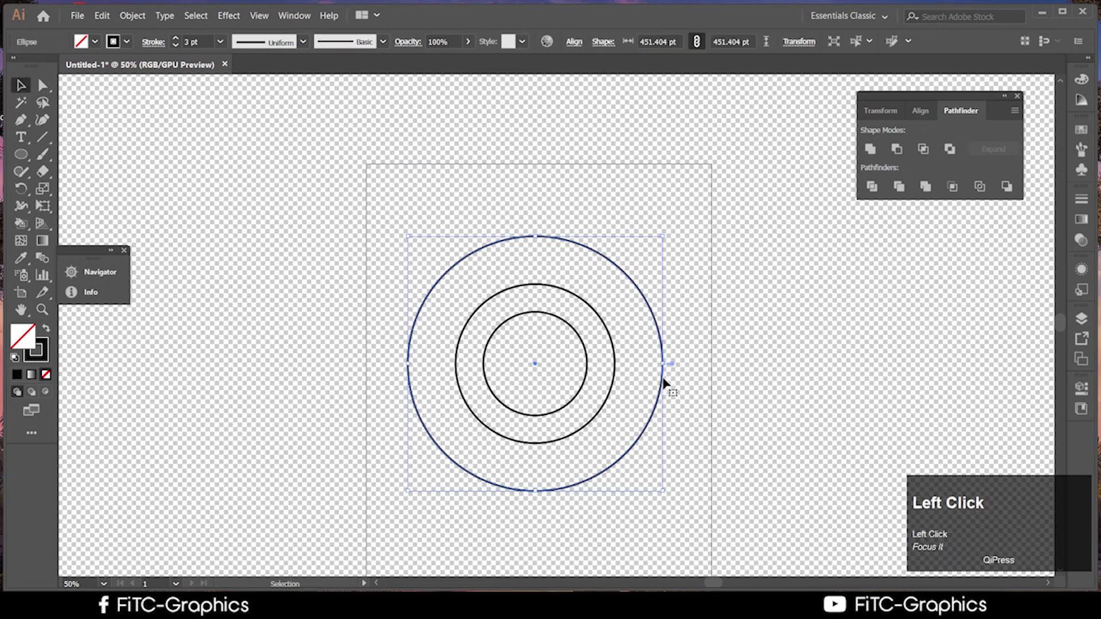
scroll(605, 437, "up", 1)
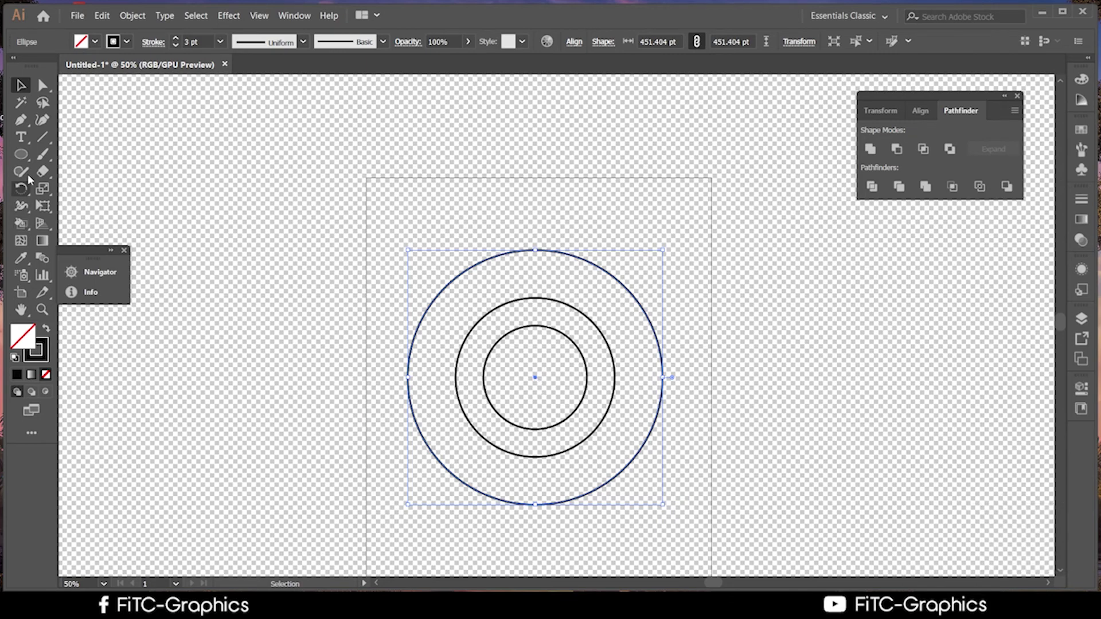
Draw a horizontal line from the middle circle's top rightward past the outer circle
left_click(220, 224)
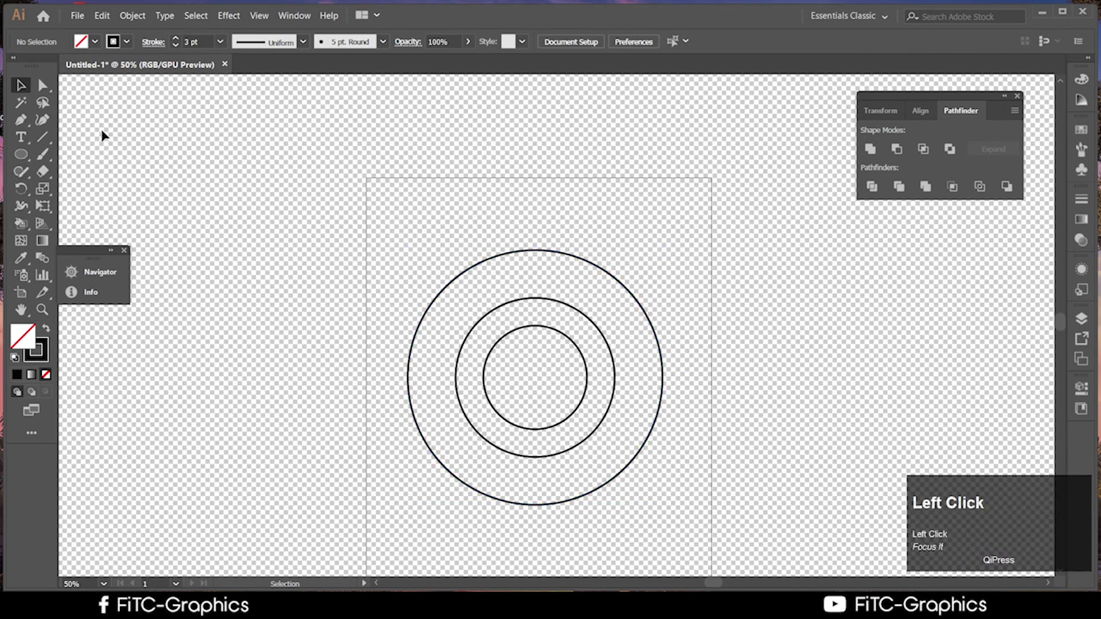
left_click(42, 137)
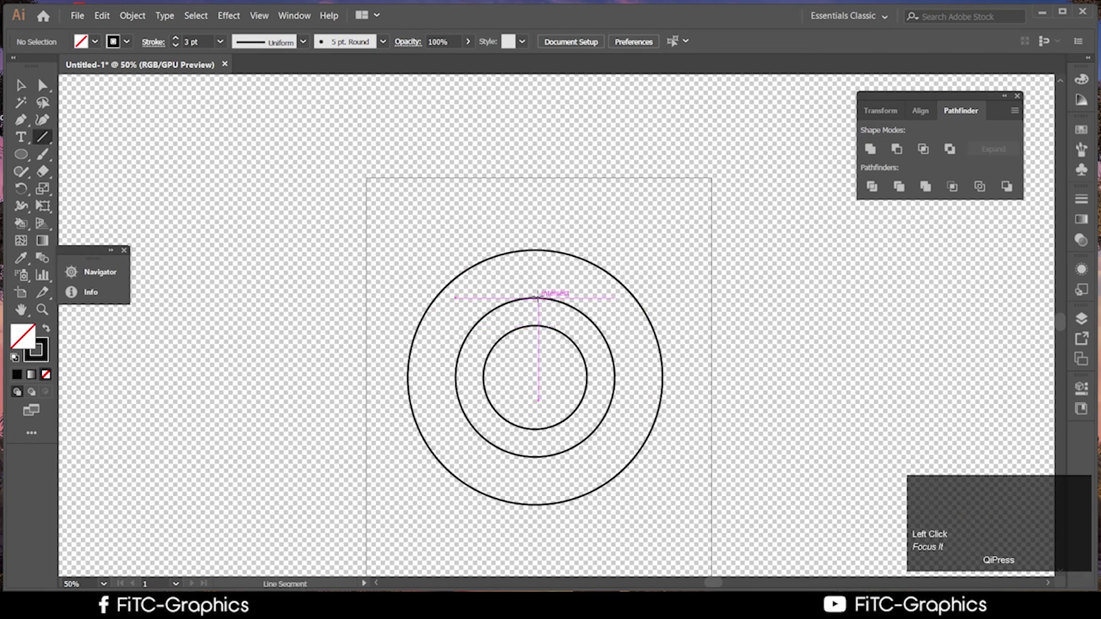
left_click_drag(538, 297, 975, 308)
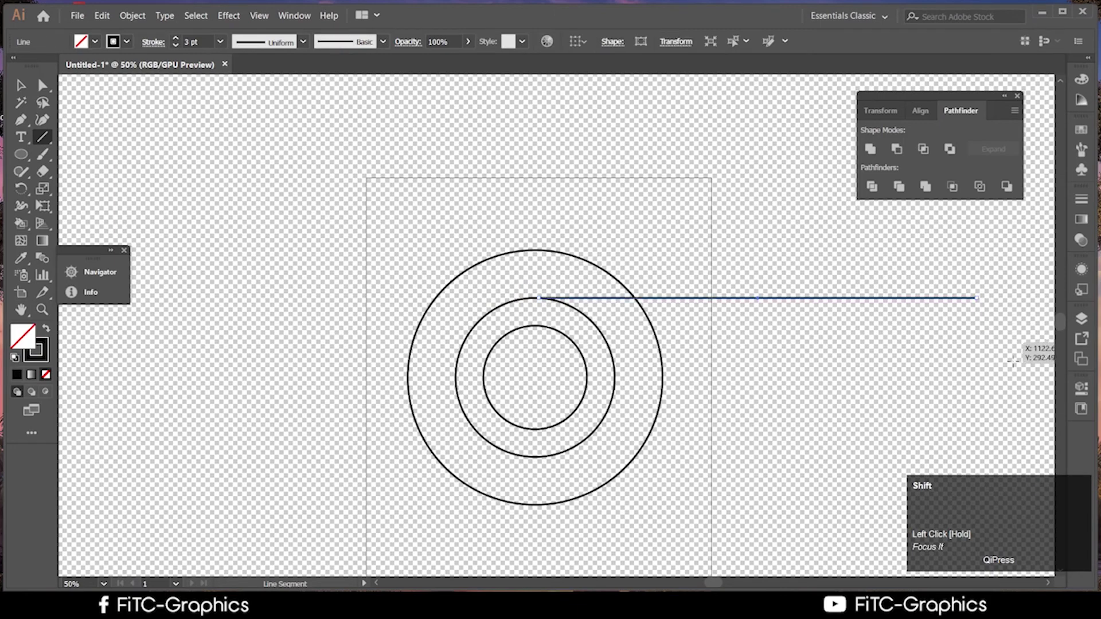
Select the middle circle together with the new horizontal line
left_click(18, 86)
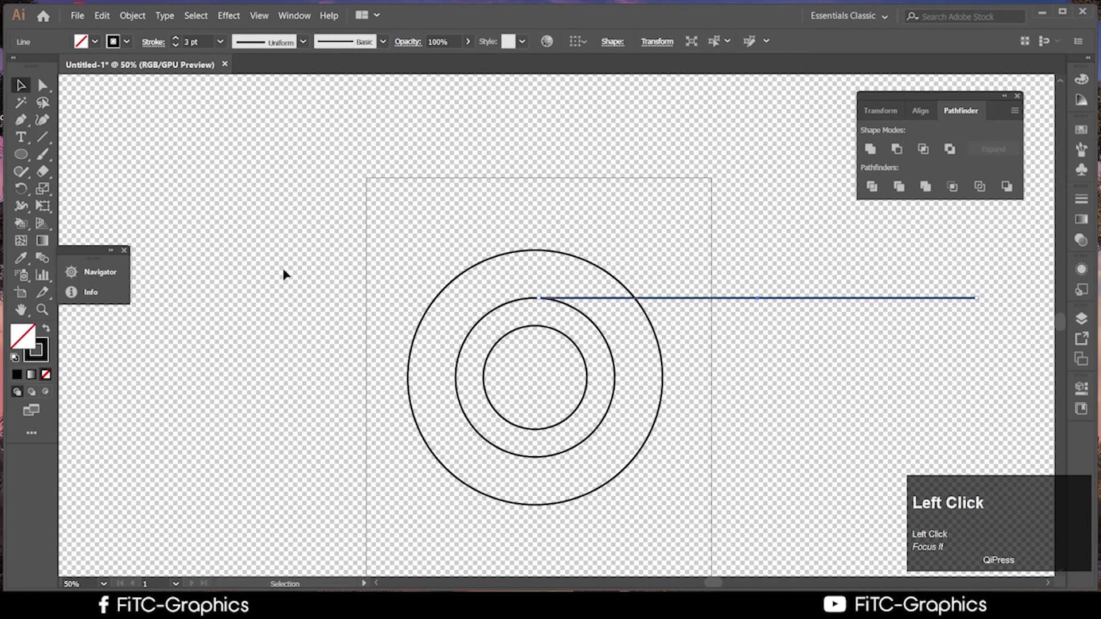
left_click(601, 467)
scroll(664, 517, "down", 2)
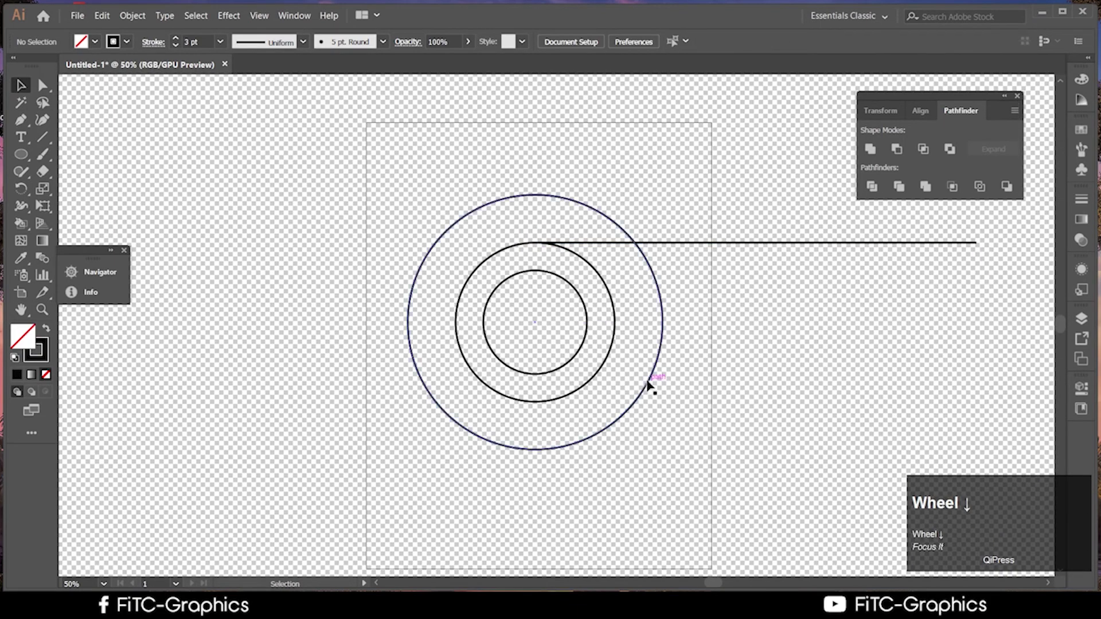
left_click(615, 332)
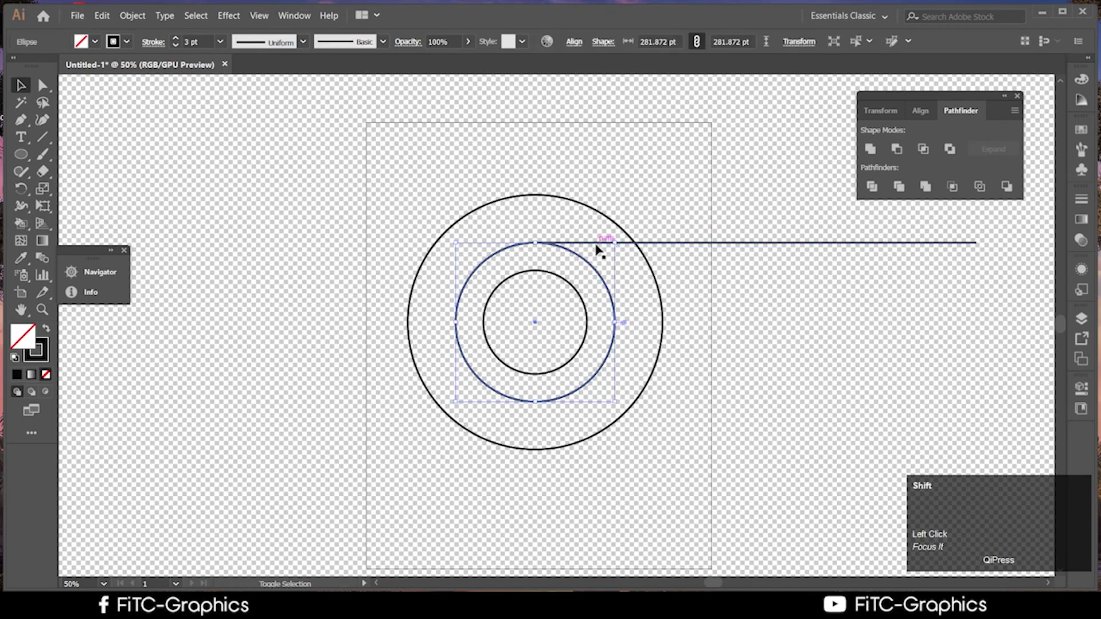
left_click(665, 244, "shift")
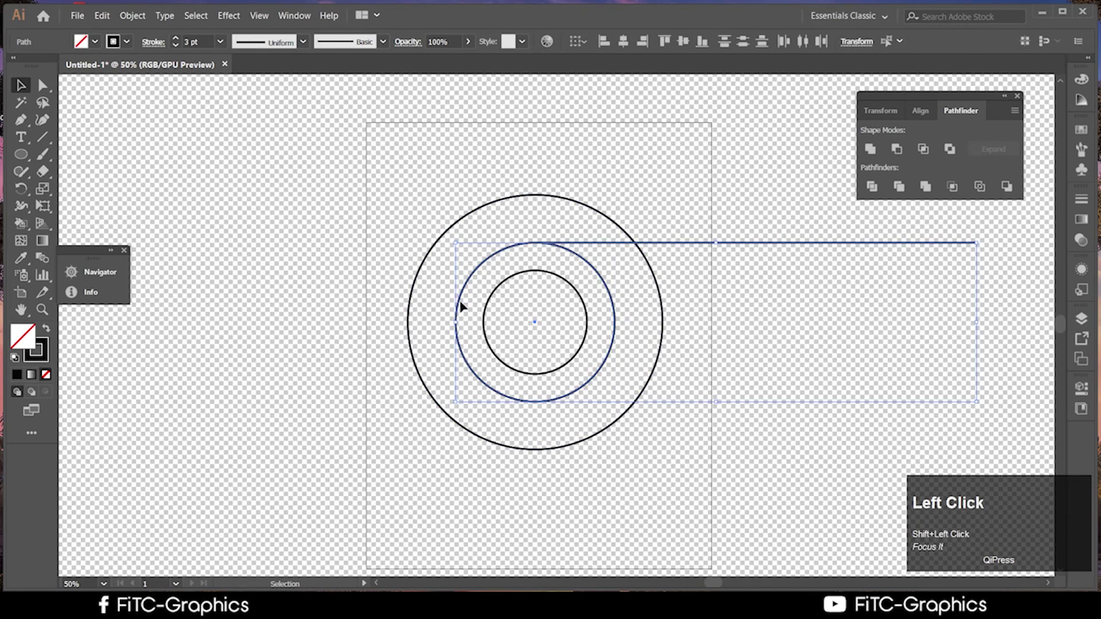
Try rotating the circle and line around the circles' centre, then undo the rotation
left_click(22, 189)
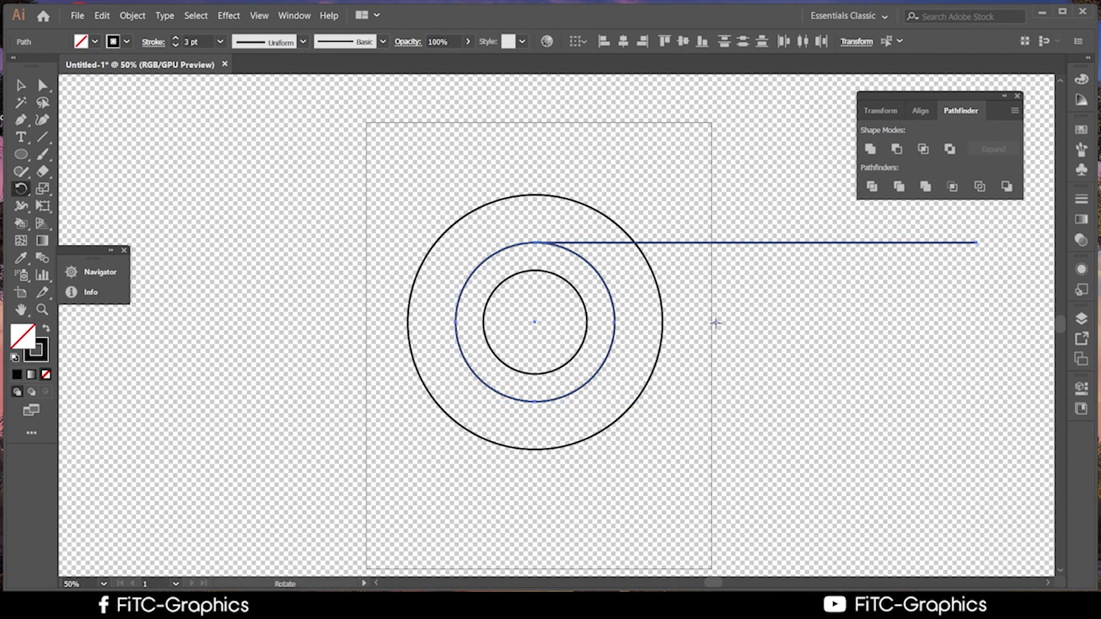
left_click_drag(535, 322, 534, 322)
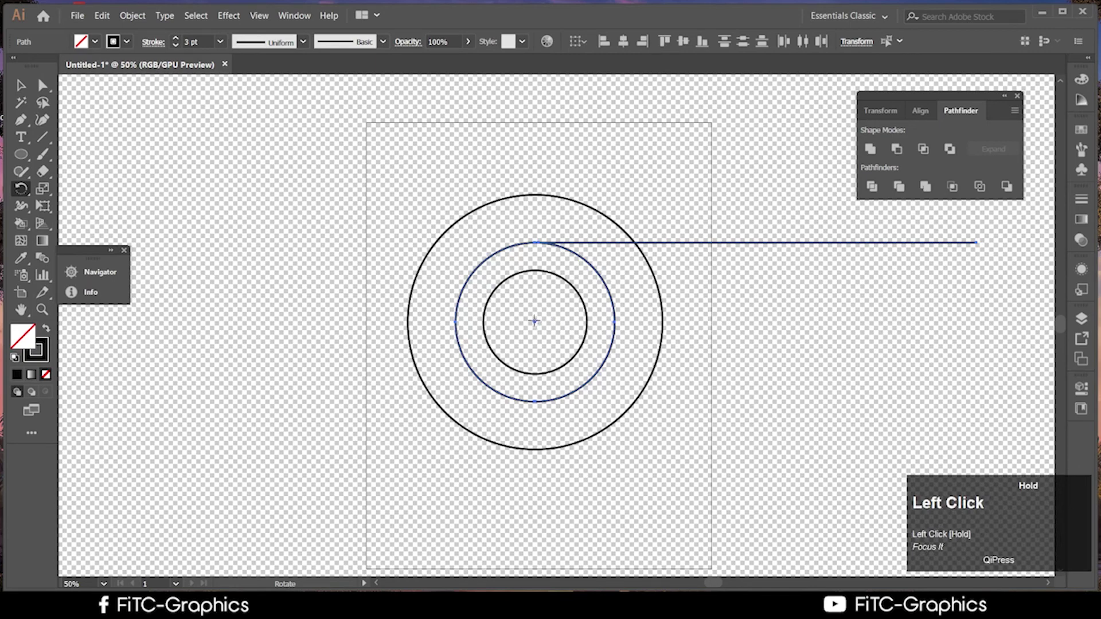
scroll(422, 383, "up", 5)
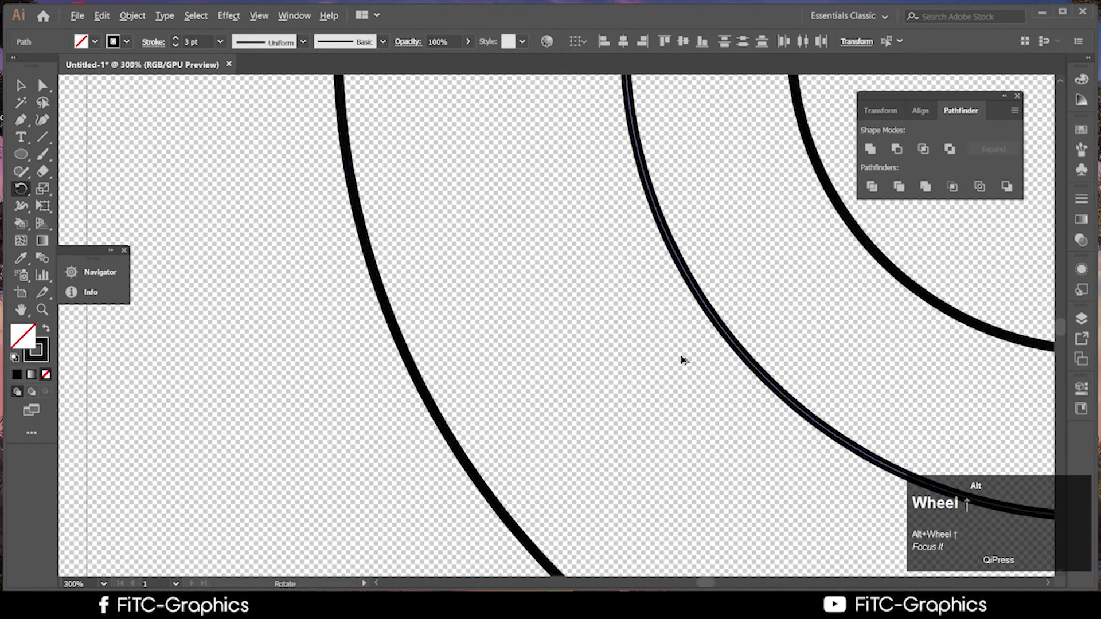
scroll(682, 359, "down", 4)
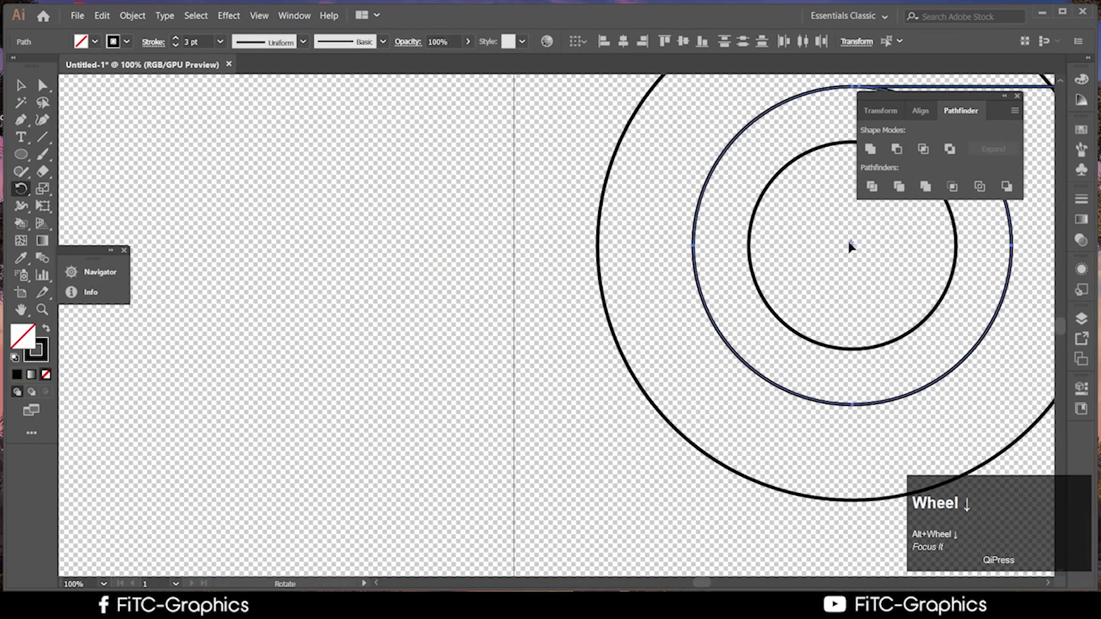
left_click_drag(853, 246, 855, 246)
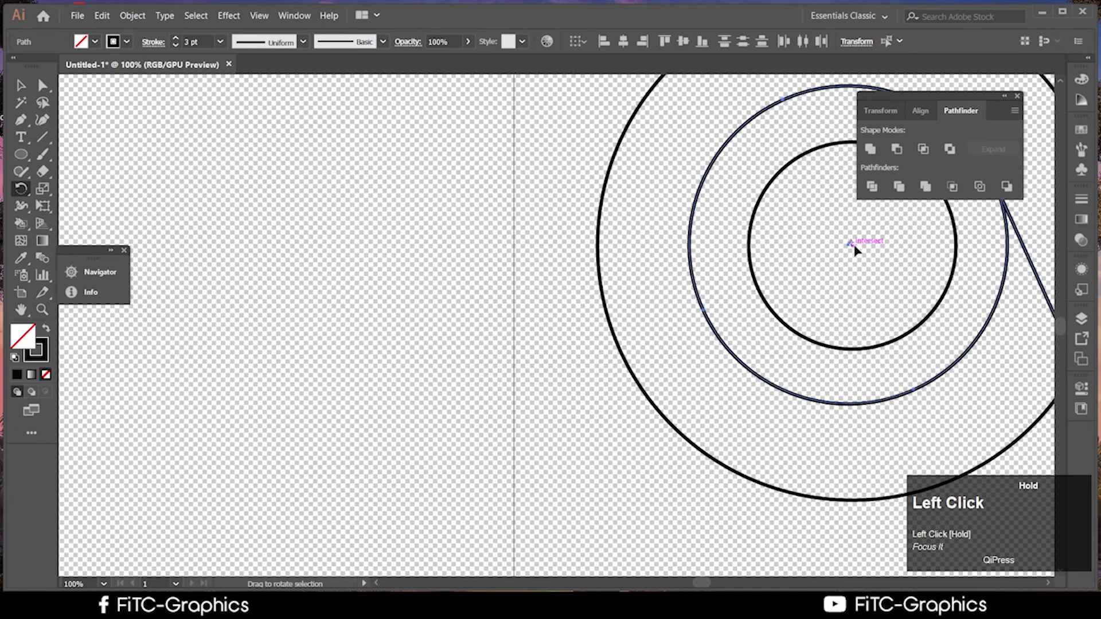
key("ctrl+z")
Pan the circles back to centre view and hide the transparency grid
scroll(887, 339, "down", 2)
scroll(888, 339, "down", 4)
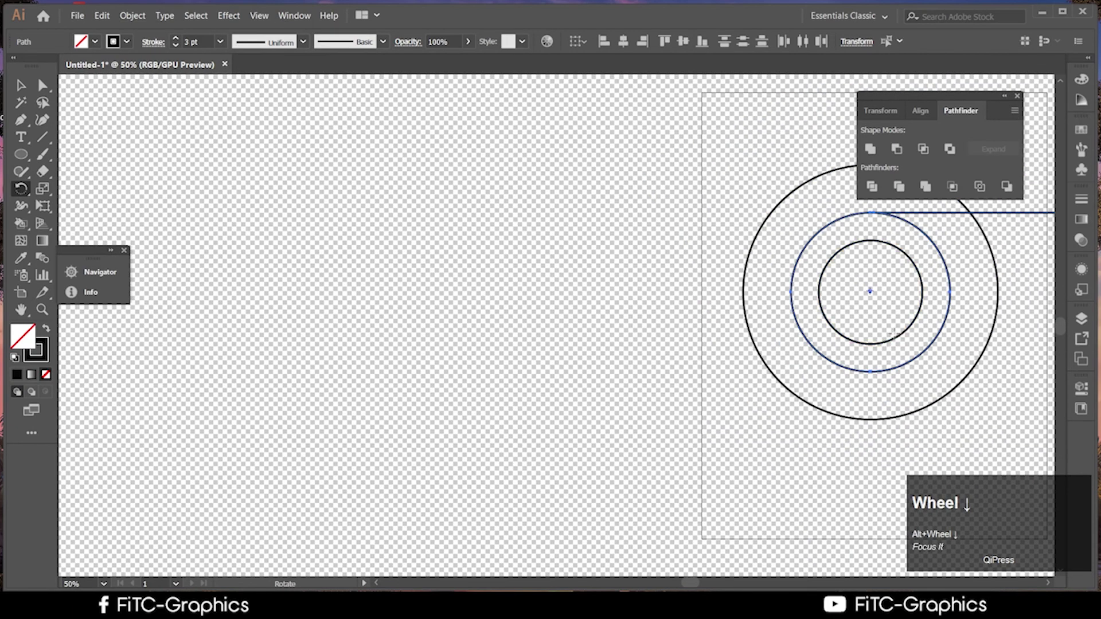
key("space")
left_click_drag(812, 317, 319, 241)
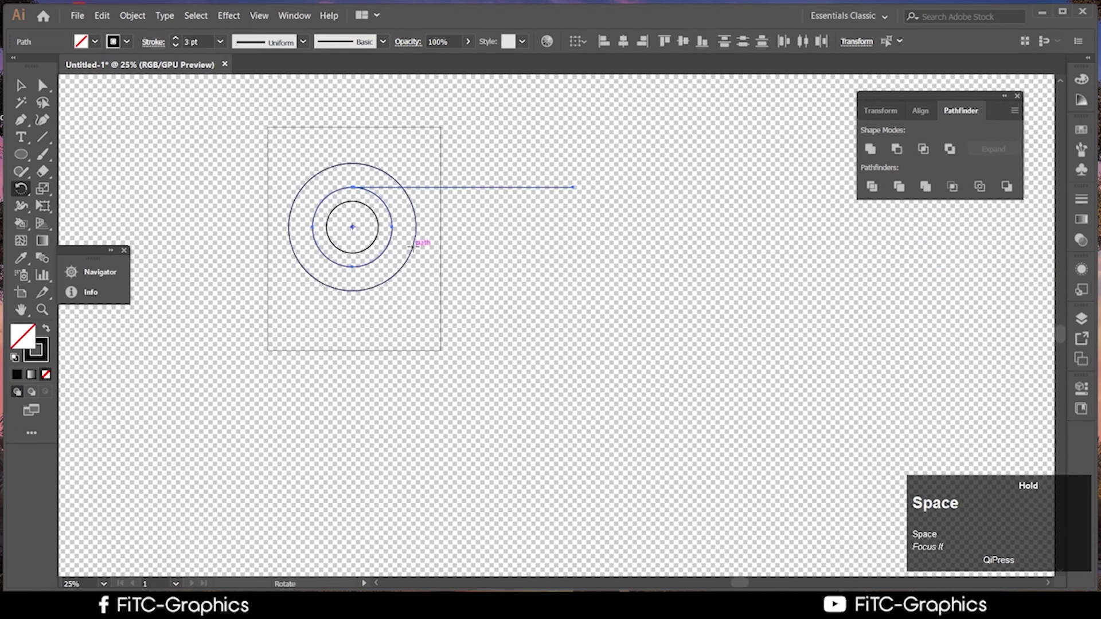
scroll(420, 252, "up", 3)
left_click_drag(419, 252, 561, 327)
key("ctrl")
key("ctrl+shift+d")
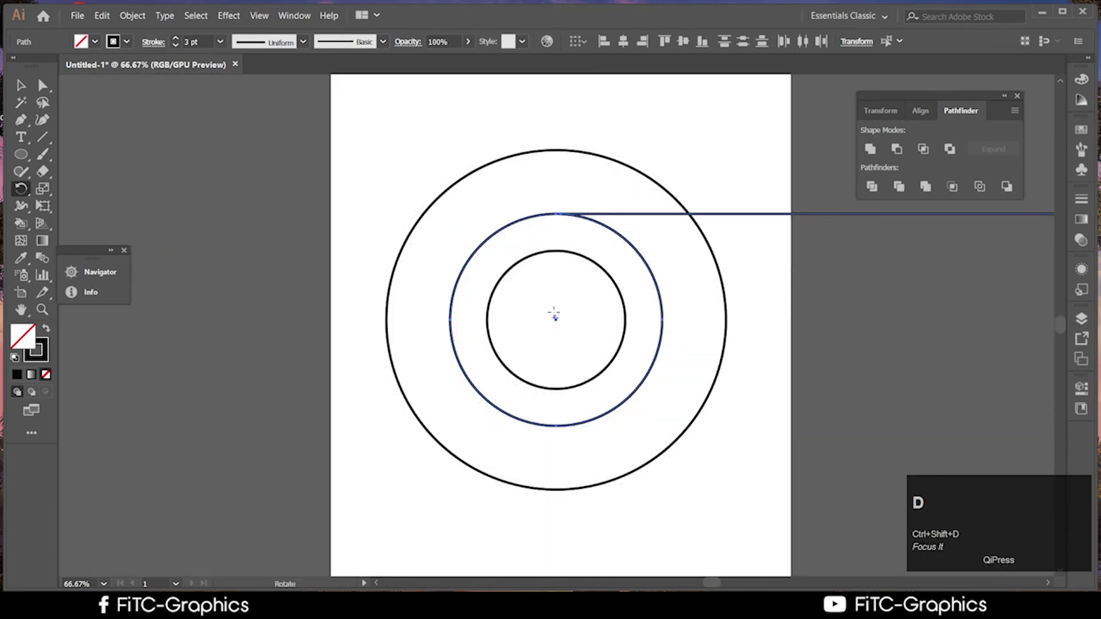
Marquee-select the circle and line, then set the rotation point at the circles' centre
left_click(21, 85)
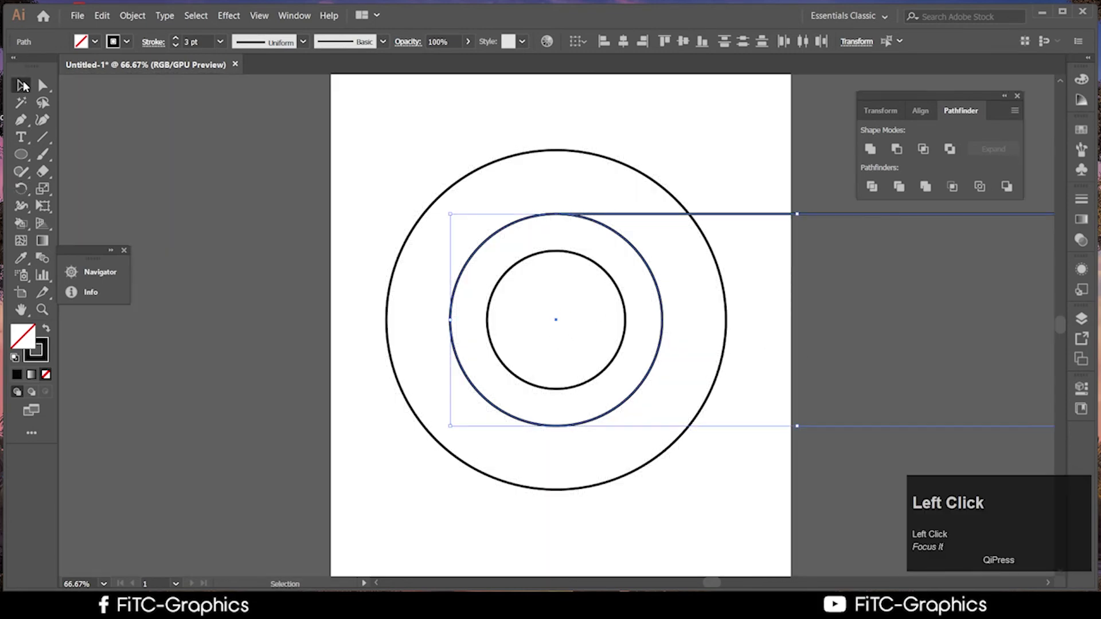
left_click(492, 376)
left_click_drag(561, 192, 590, 230)
left_click(21, 188)
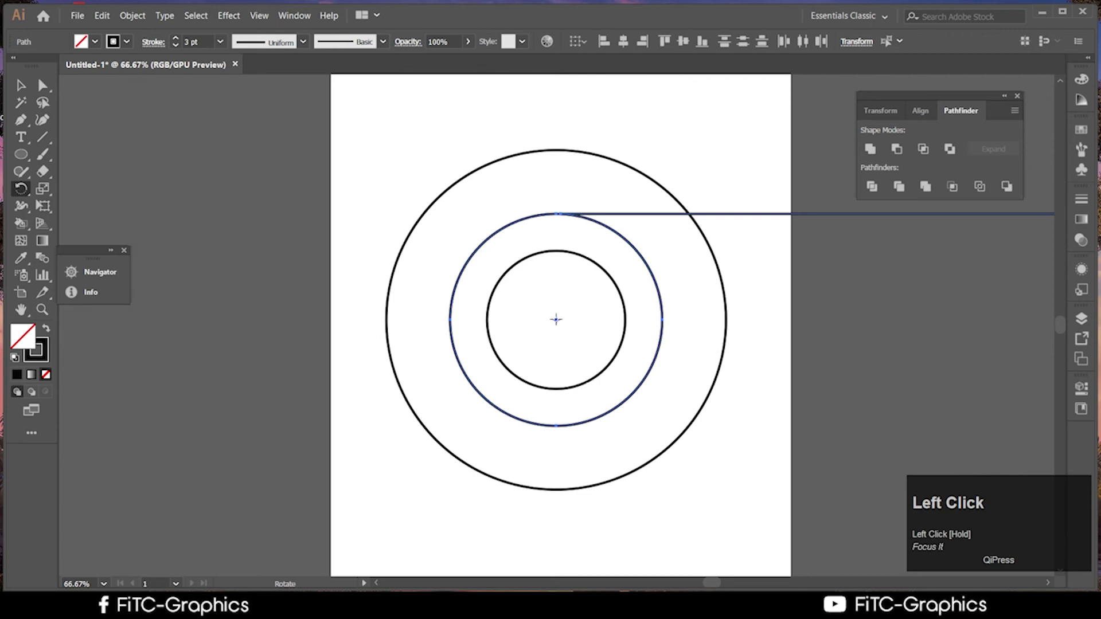
left_click(556, 319, "alt")
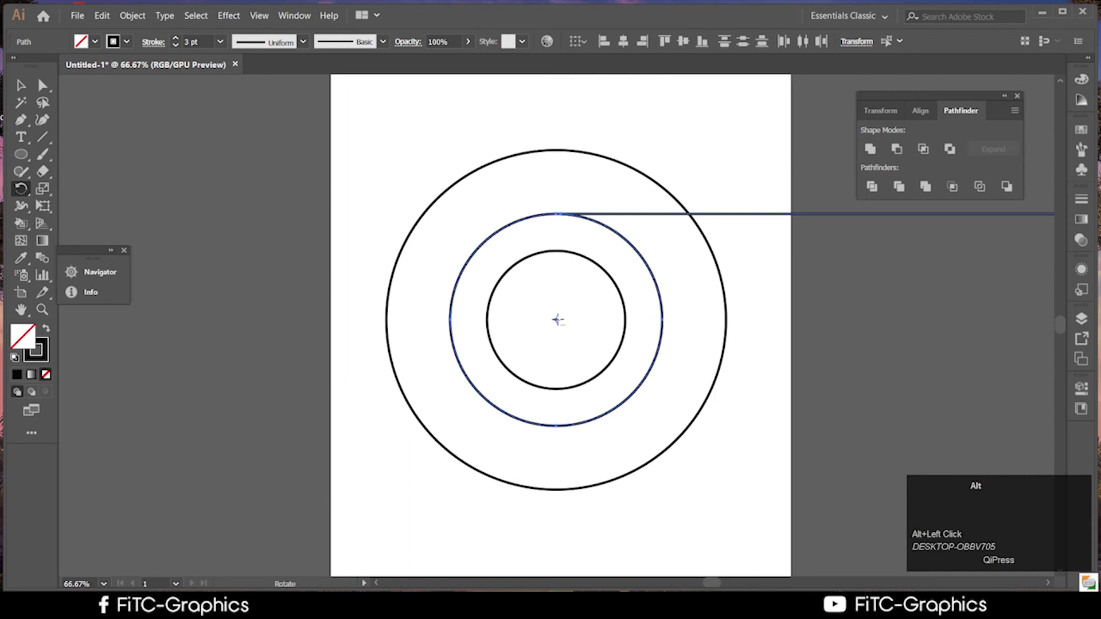
left_click(557, 319, "alt")
left_click_drag(557, 253, 876, 270)
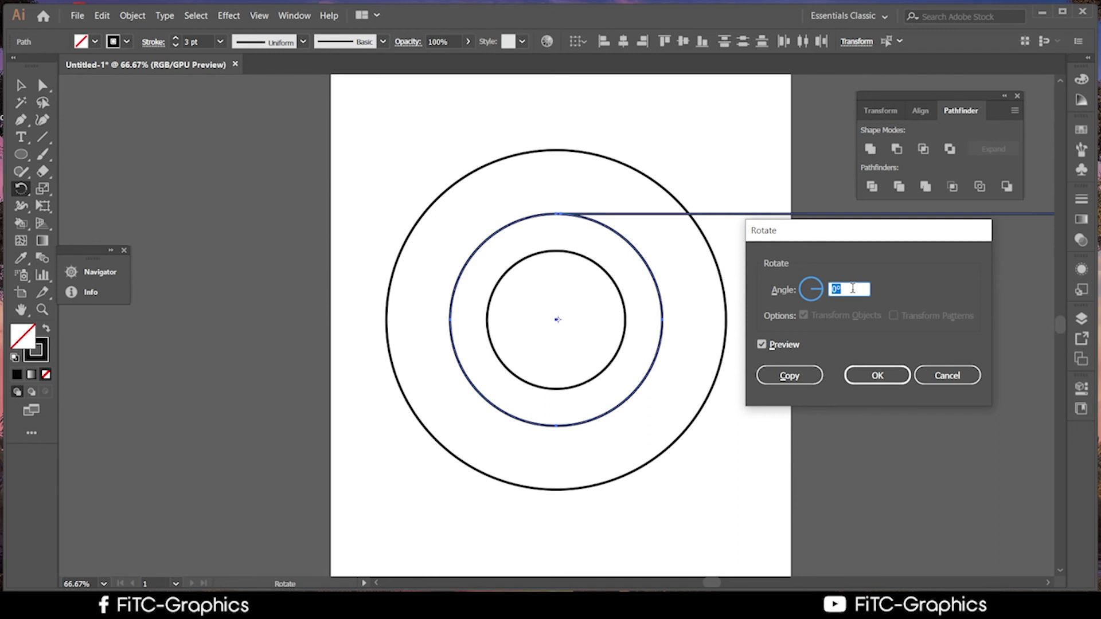
type("6")
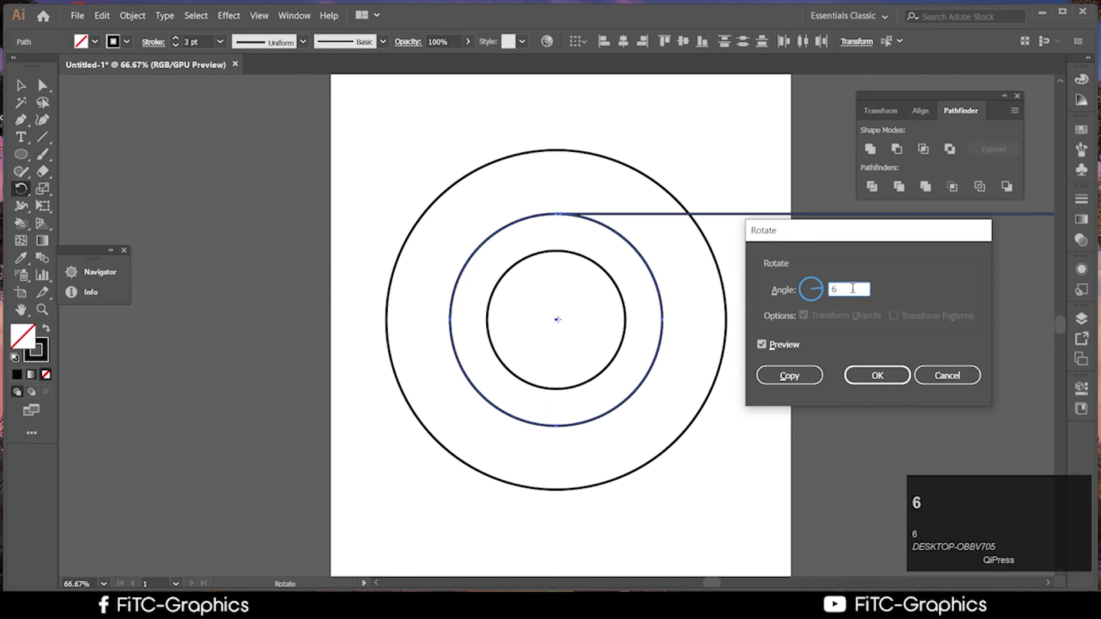
type("60")
key("BackSpace")
key("BackSpace")
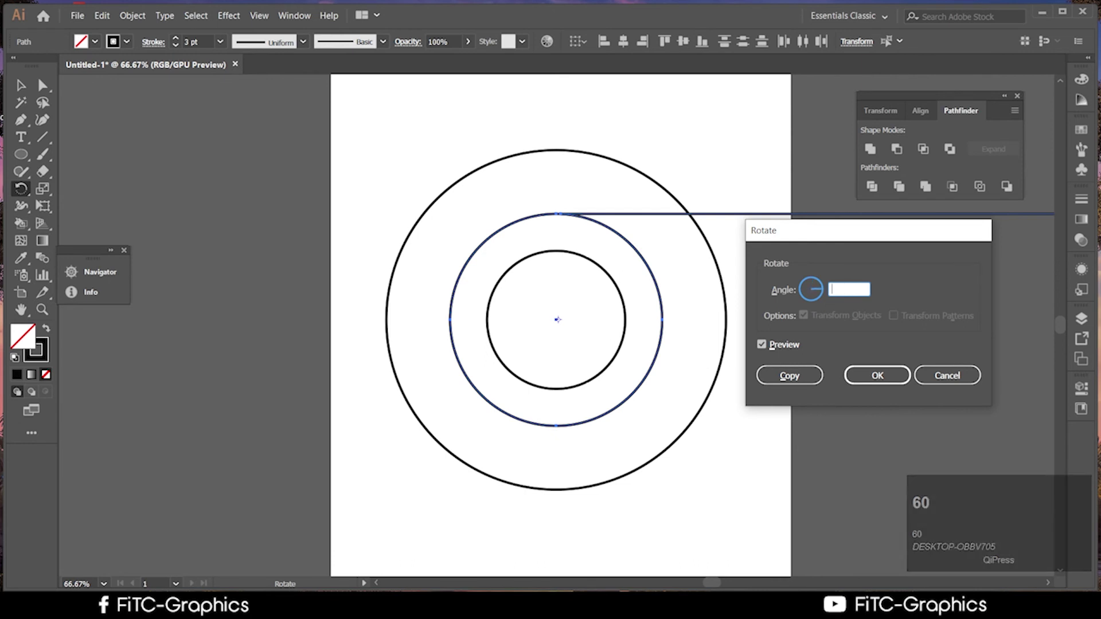
type("3")
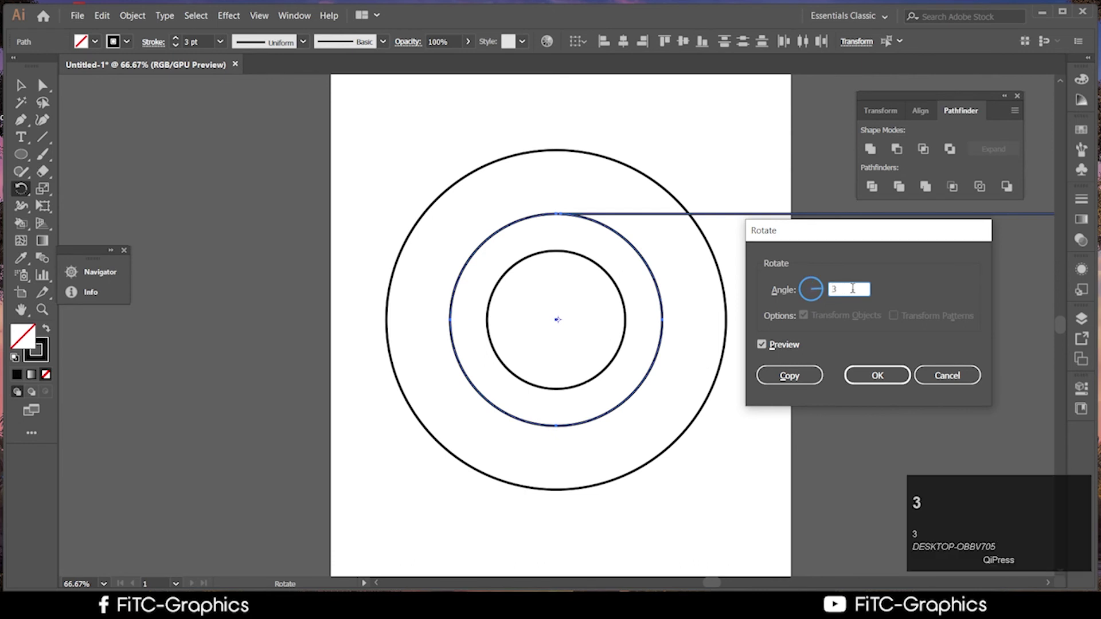
type("60/3")
left_click(782, 377)
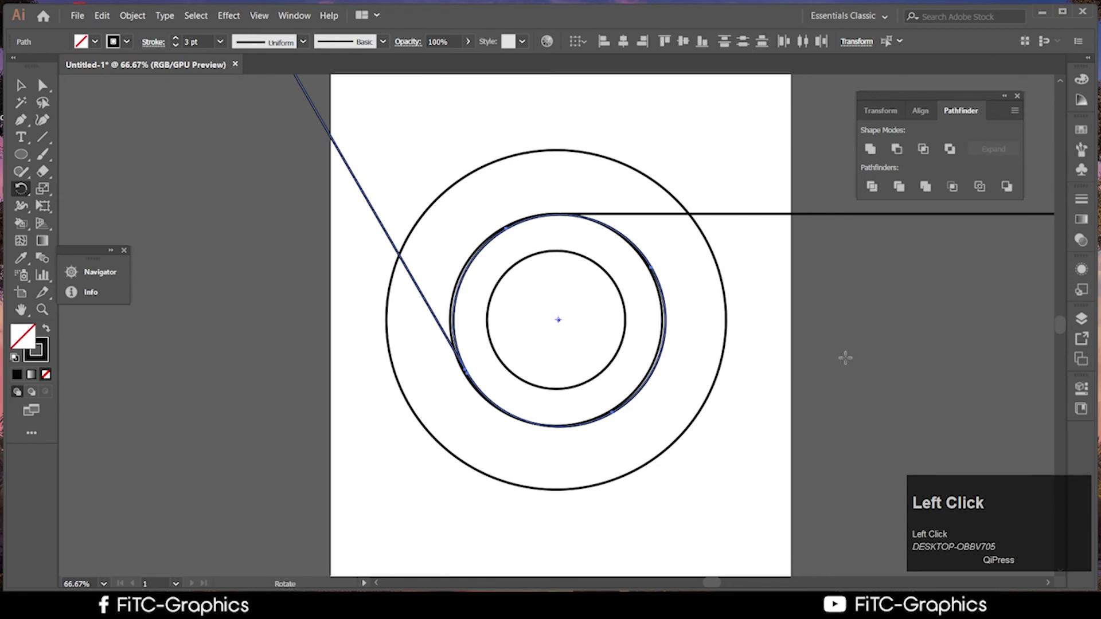
key("ctrl+z")
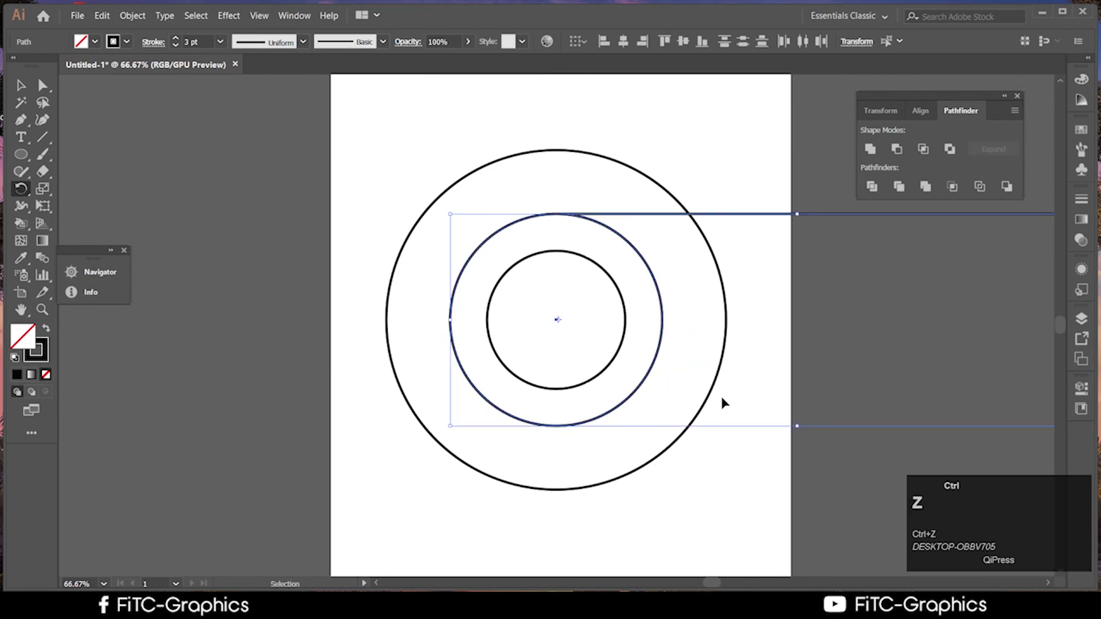
key("ctrl+z")
key("ctrl+z")
scroll(579, 327, "up", 2, "alt")
Restore the horizontal line and select the middle circle with its attached line
scroll(577, 338, "down", 2, "alt")
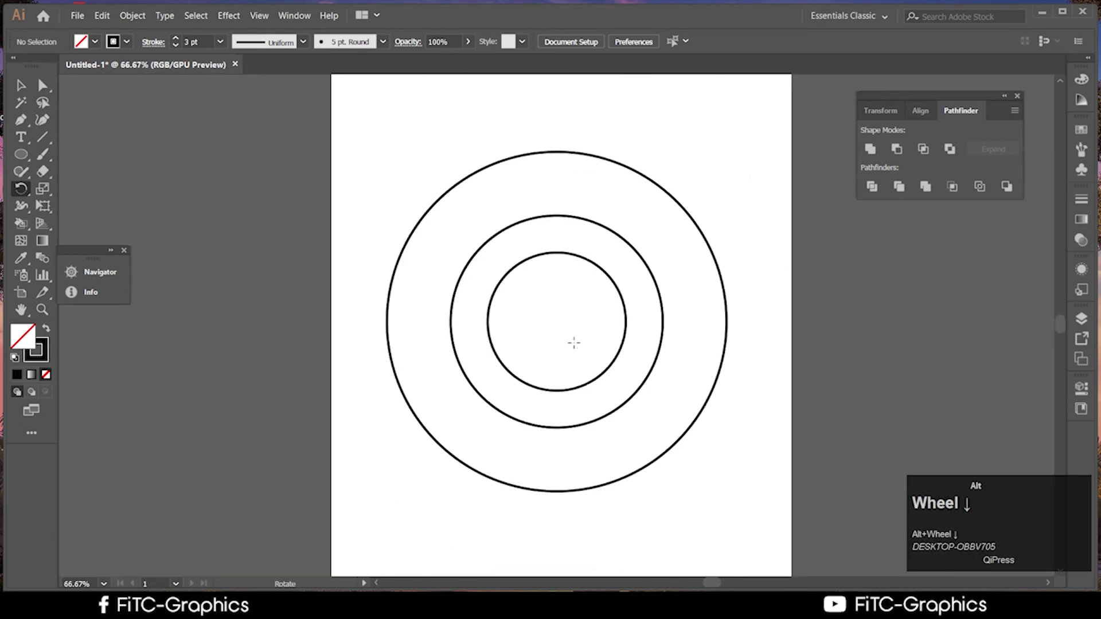
key("ctrl+shift+z")
key("ctrl+shift+z")
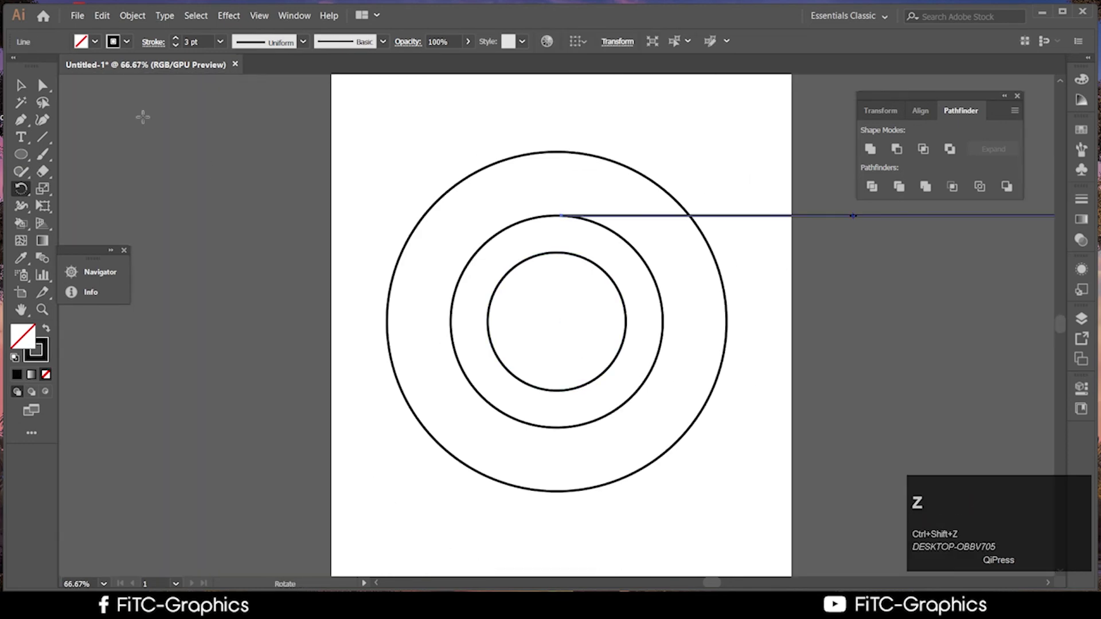
left_click(21, 85)
left_click(294, 232)
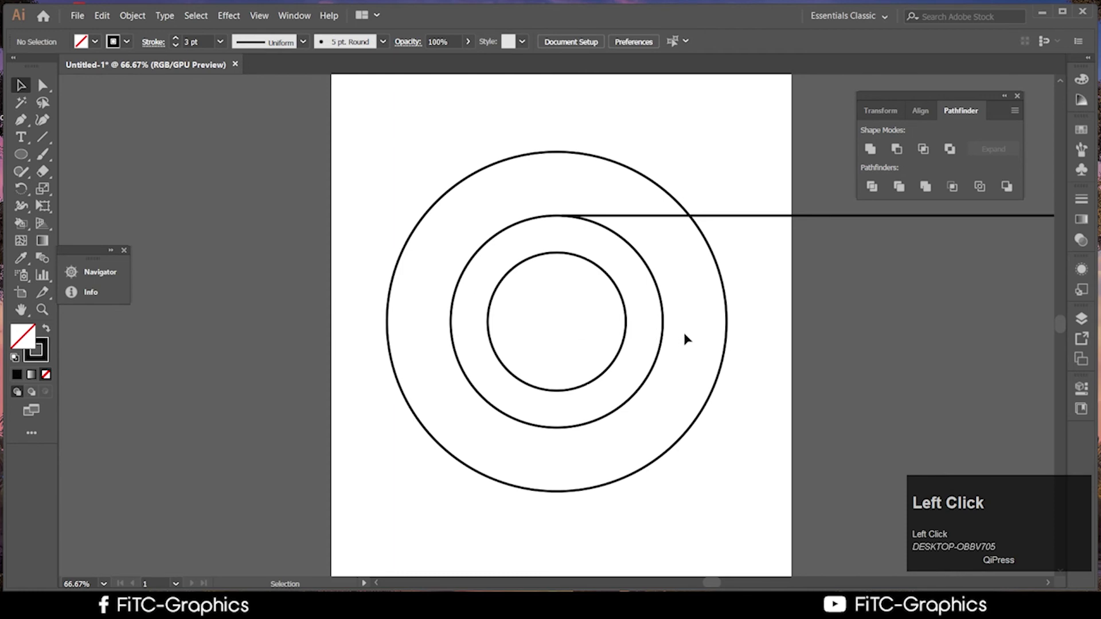
left_click(649, 270)
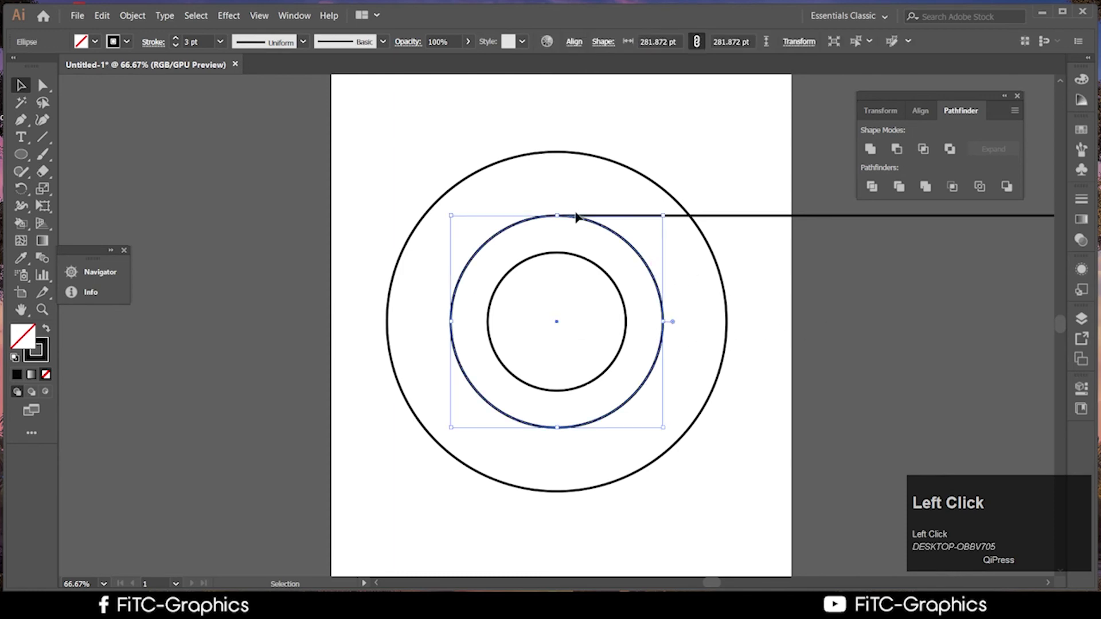
left_click(572, 192)
left_click(600, 239)
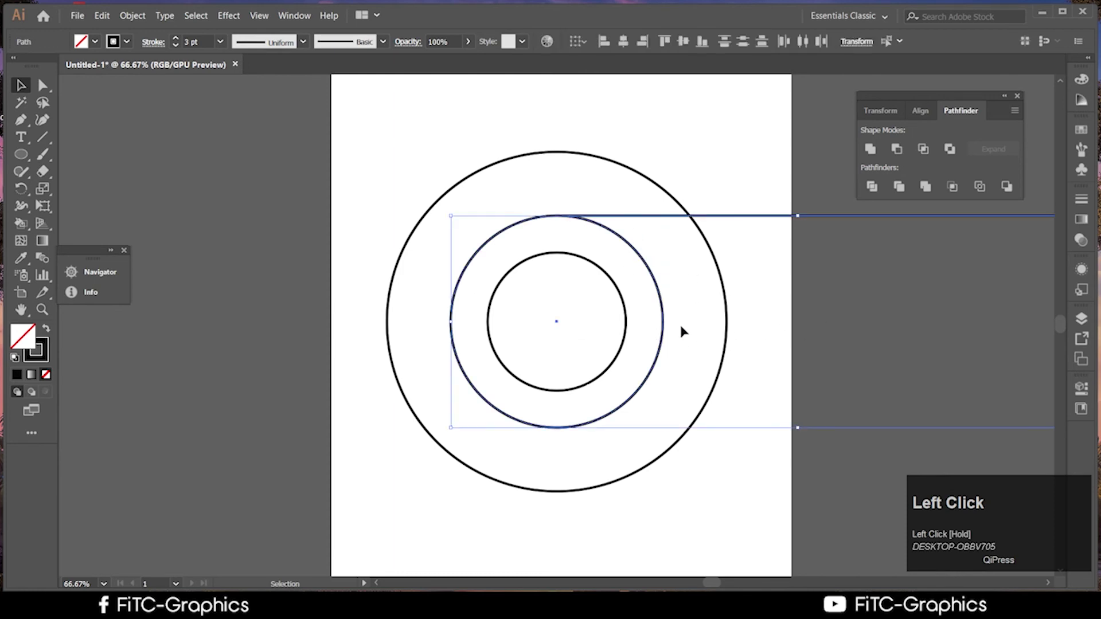
With Free Transform, drag the reference point exactly onto the circles' shared centre
left_click(42, 205)
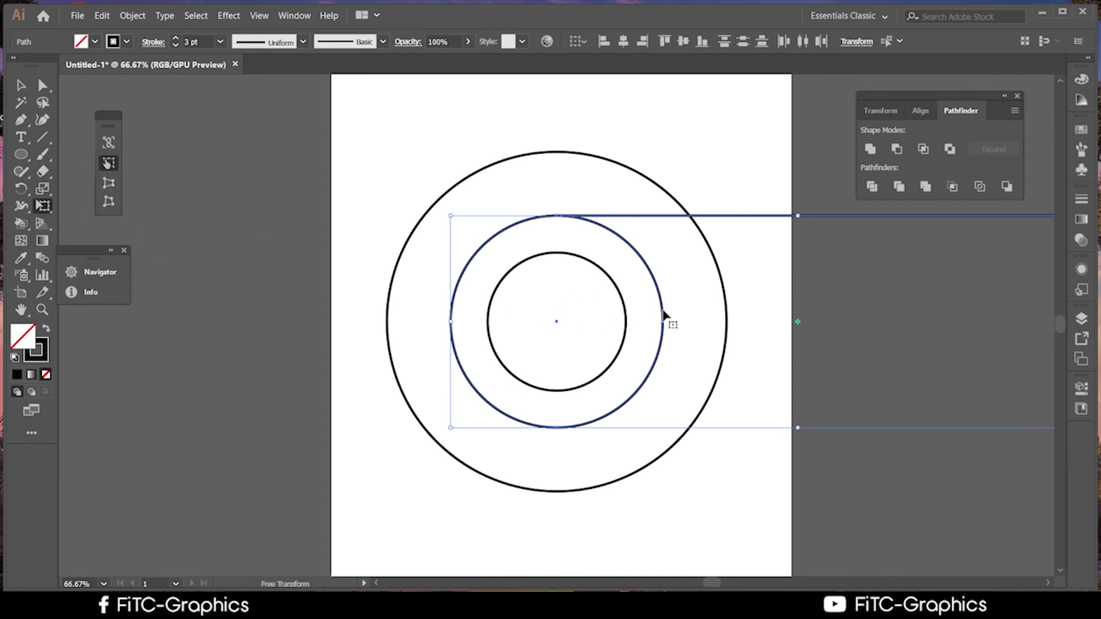
left_click(797, 324)
left_click_drag(797, 324, 558, 324)
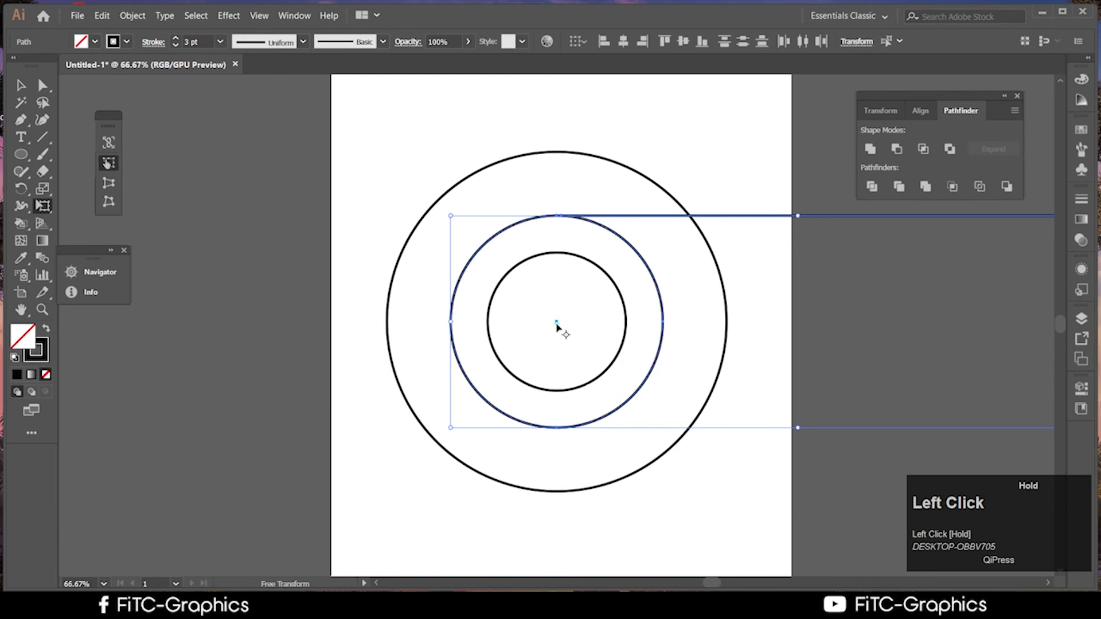
left_click_drag(556, 322, 556, 322)
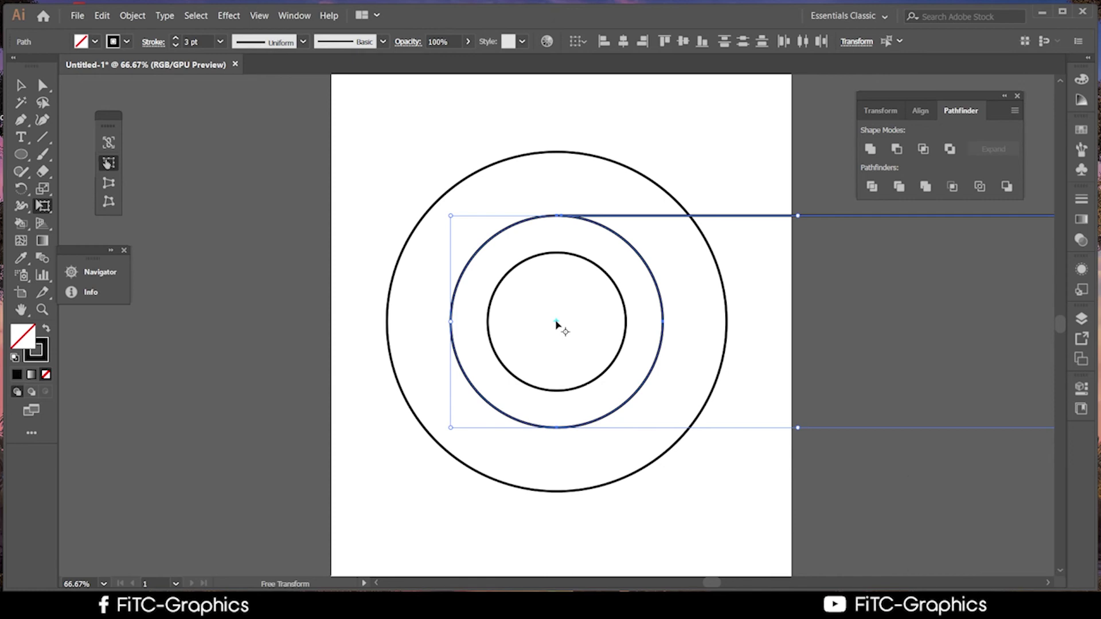
scroll(556, 323, "up", 5, "alt")
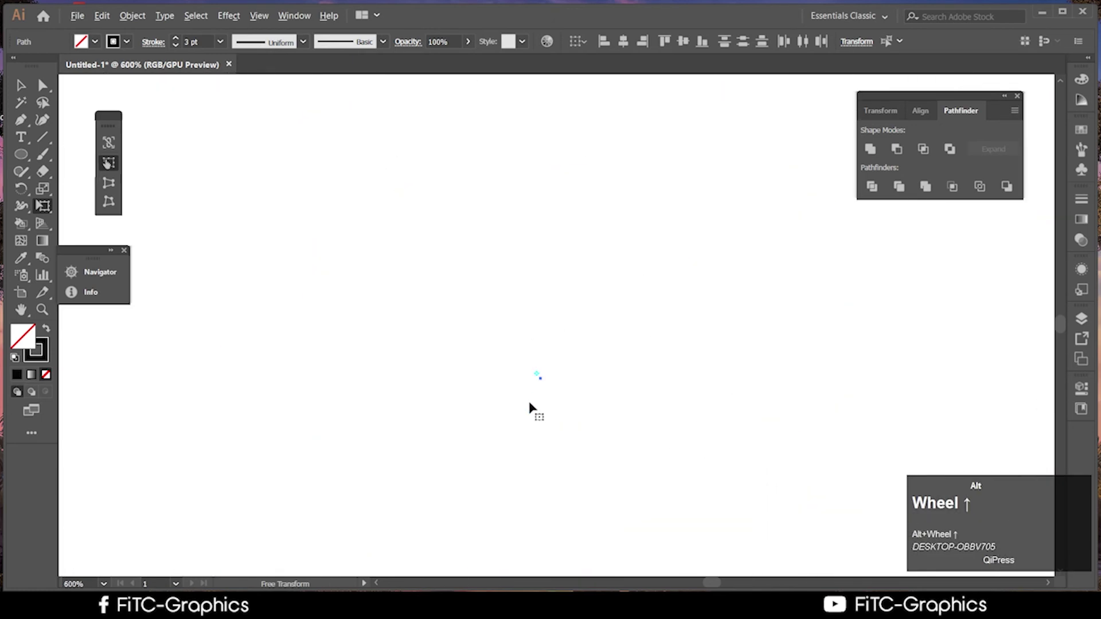
left_click_drag(541, 381, 594, 420)
scroll(593, 424, "down", 8, "alt")
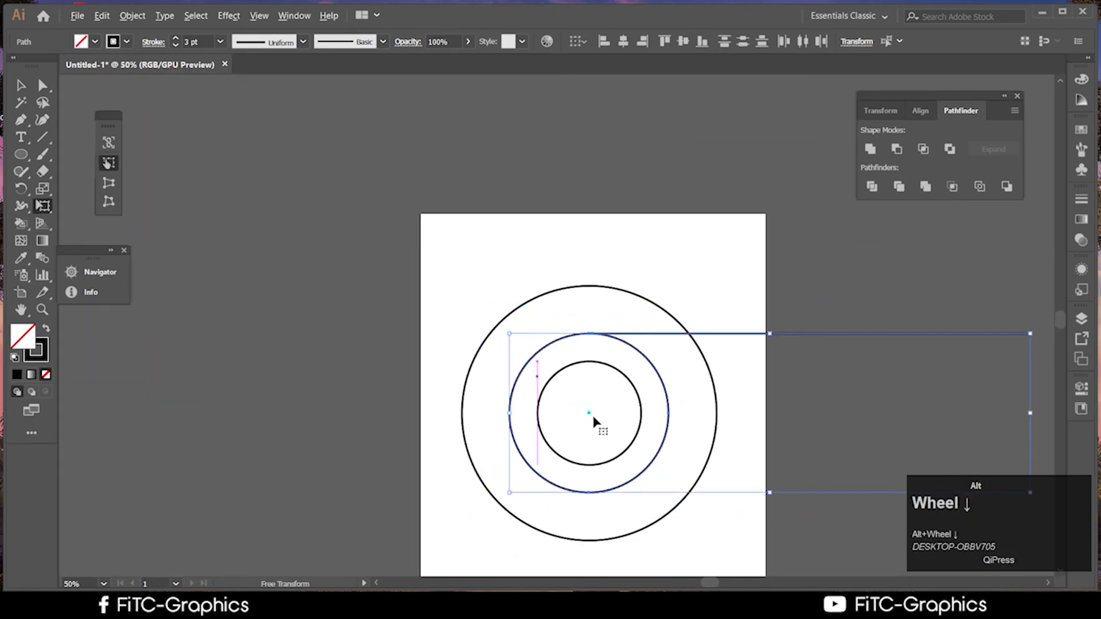
left_click(831, 415)
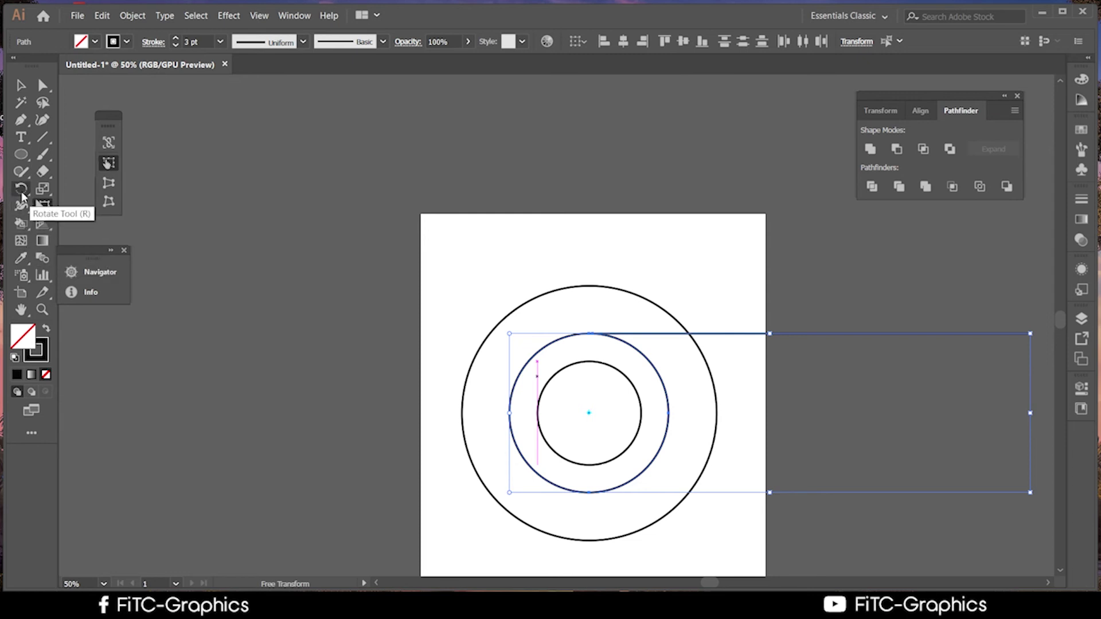
Rotate copies of the line by 360/3 around the centre twice, giving three lines 120° apart
left_click(21, 189)
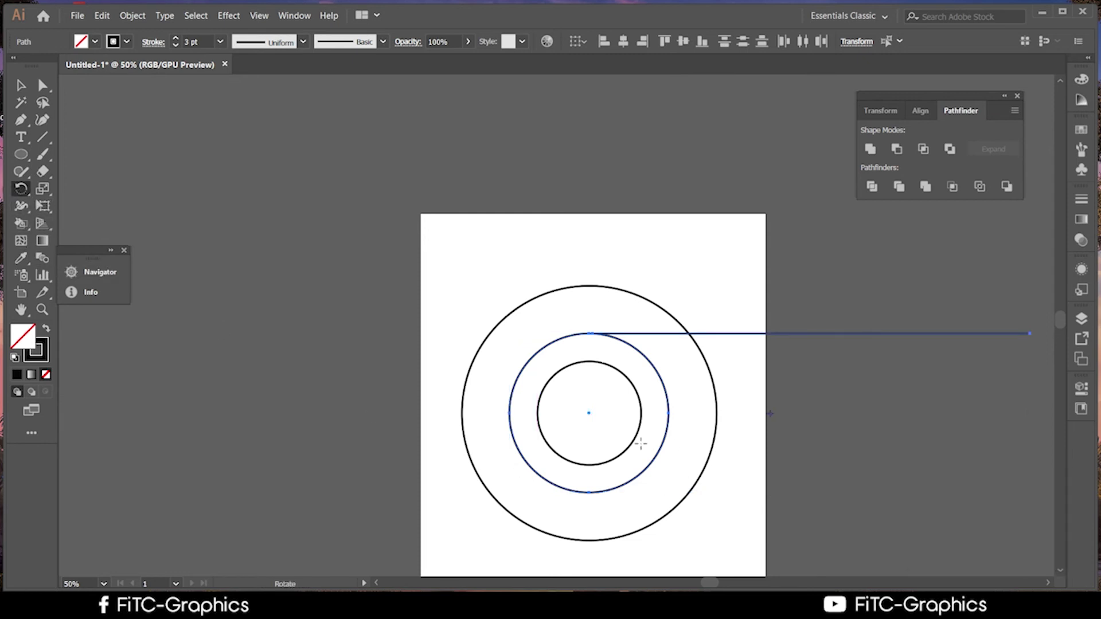
left_click(587, 413, "alt")
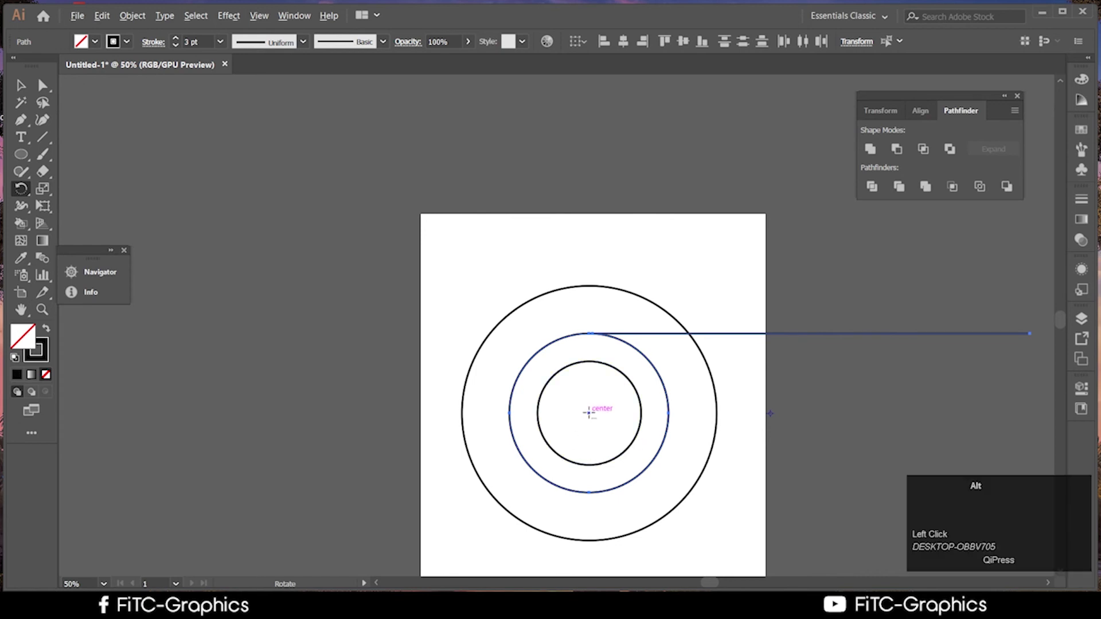
left_click(588, 413, "alt")
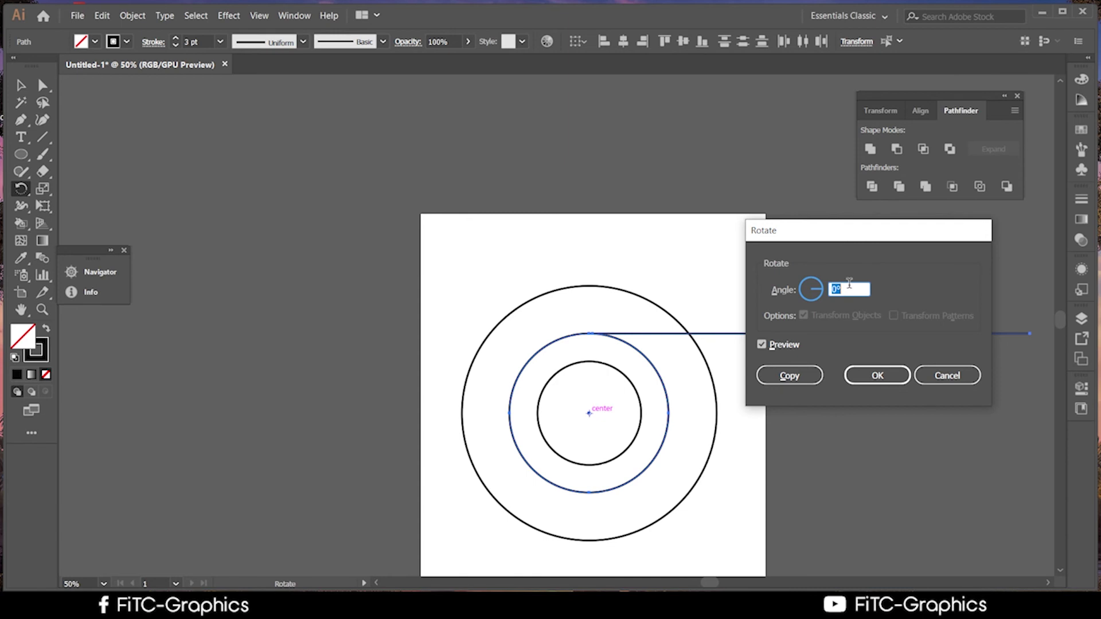
type("360")
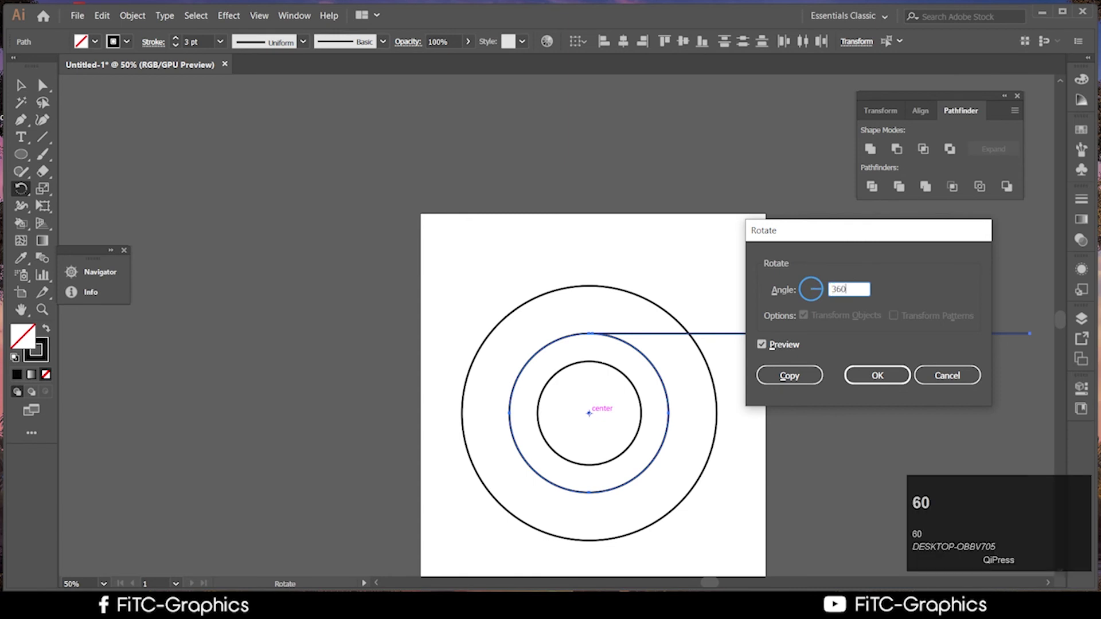
type("/3")
left_click(797, 376)
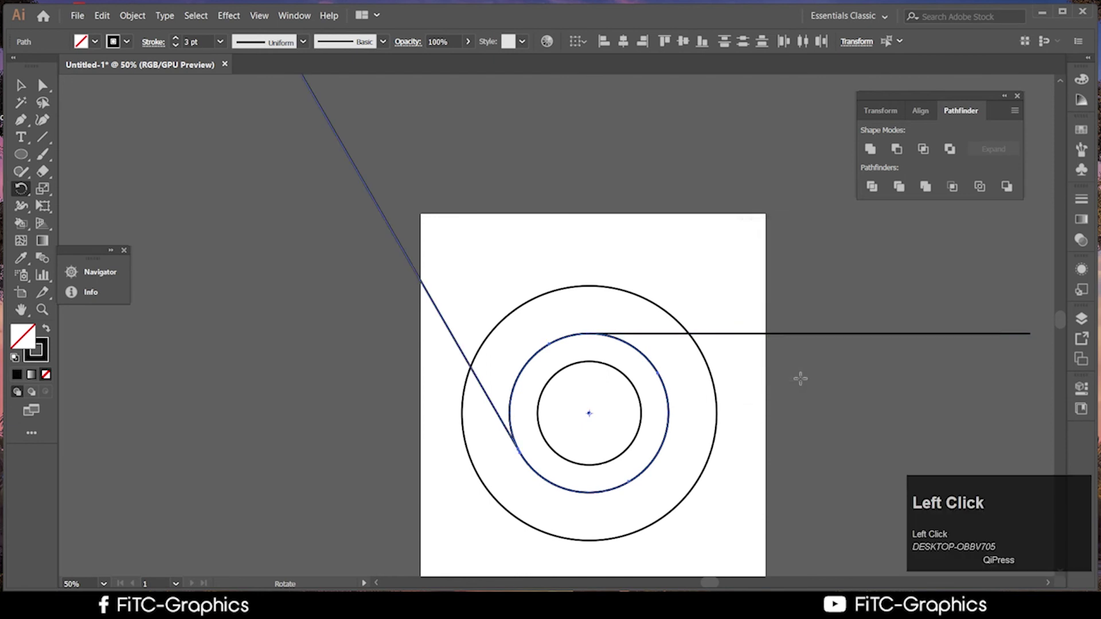
key("ctrl+d")
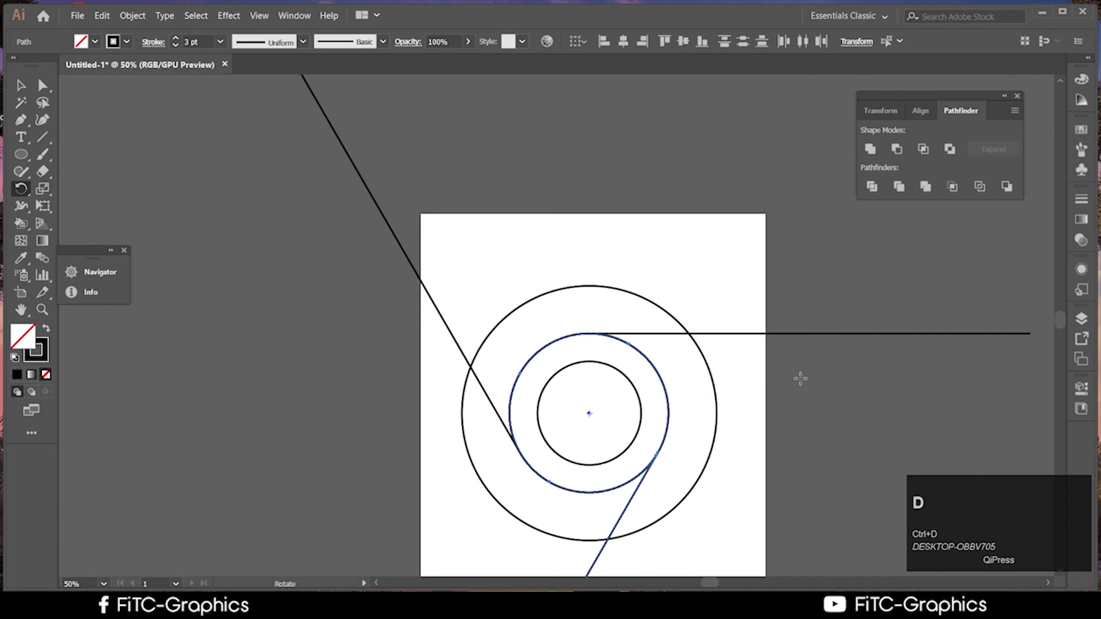
scroll(801, 379, "down", 5)
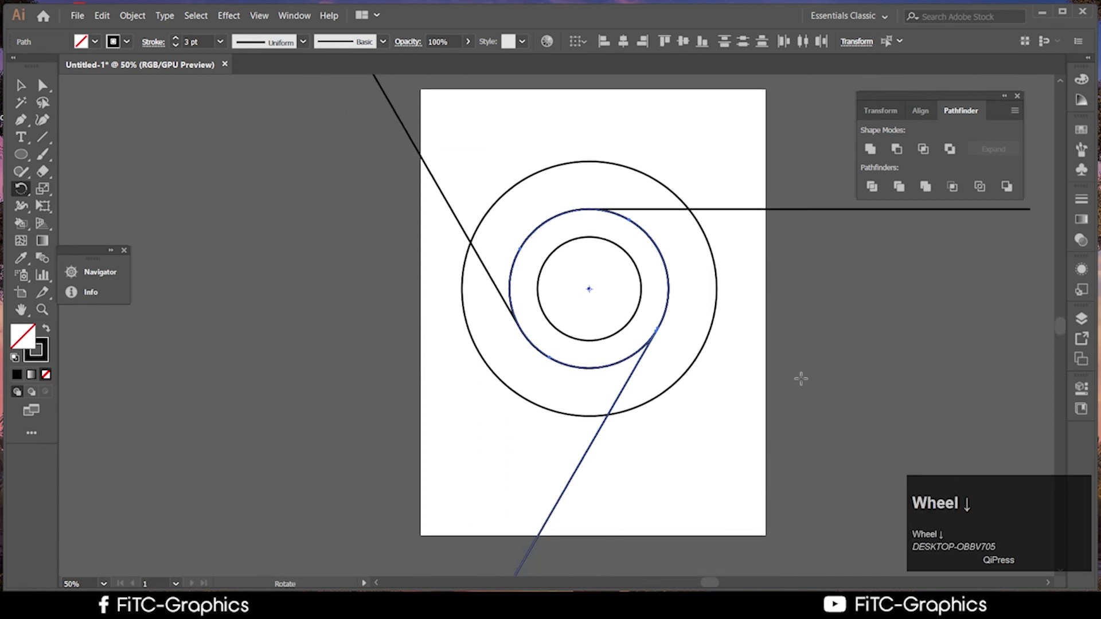
scroll(801, 379, "down", 1)
left_click(21, 85)
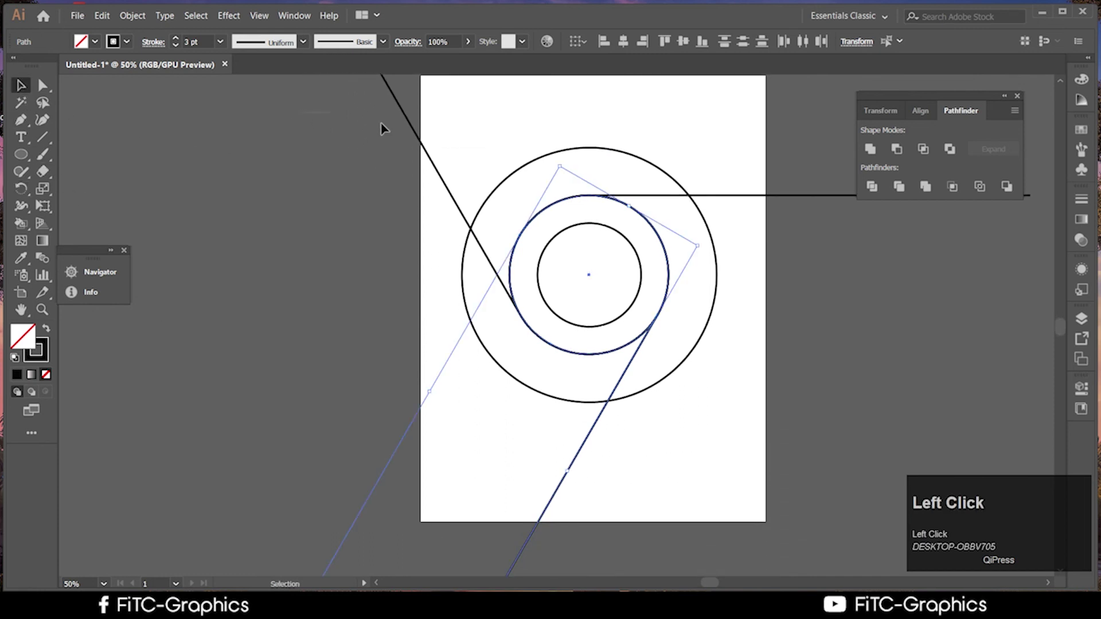
left_click_drag(383, 128, 707, 443)
scroll(773, 424, "up", 2)
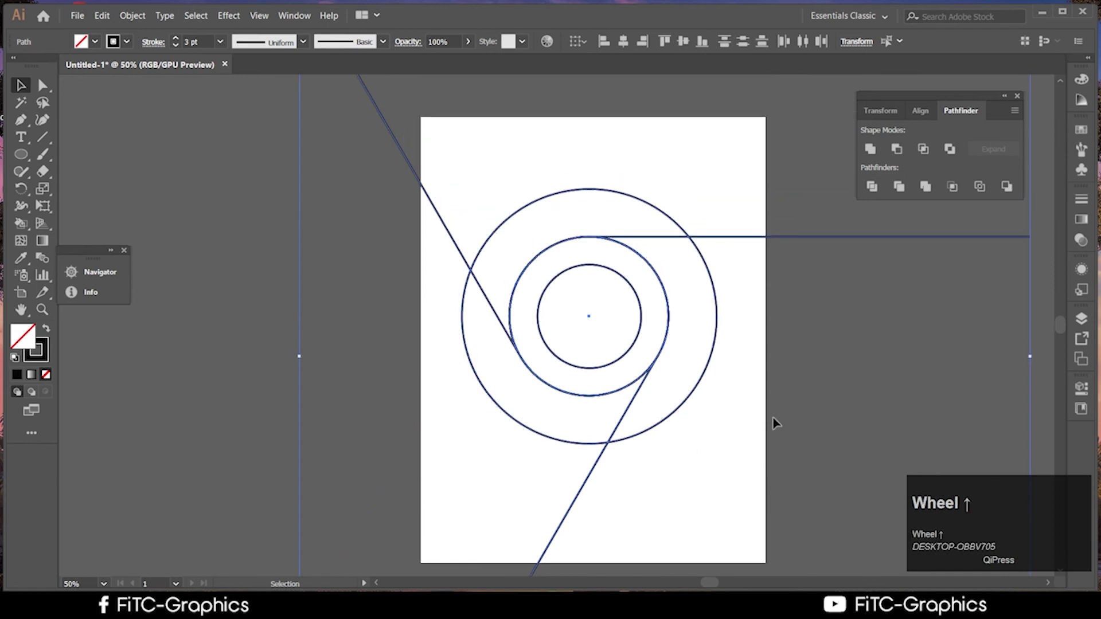
left_click(785, 401)
key("super")
key("super")
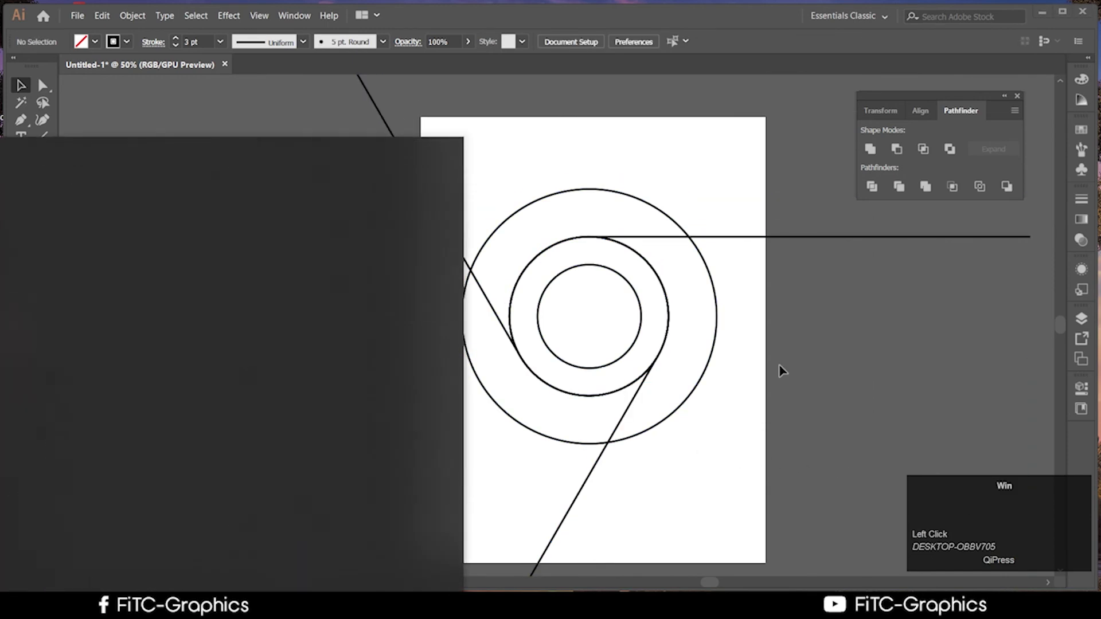
scroll(781, 372, "down", 3)
left_click(777, 323)
scroll(777, 324, "up", 2)
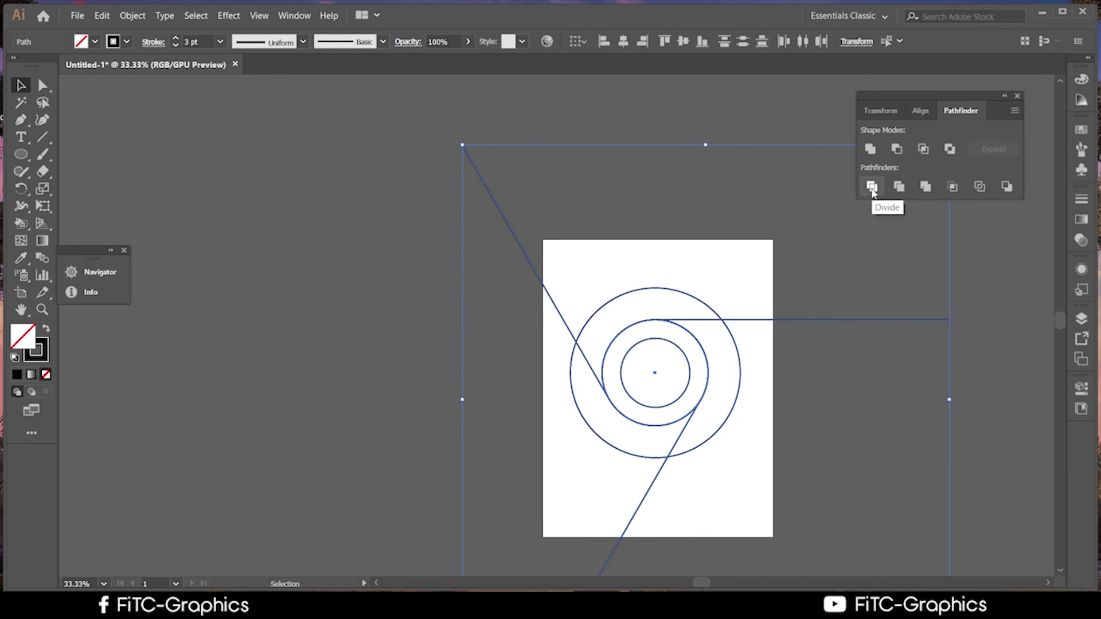
left_click(871, 188)
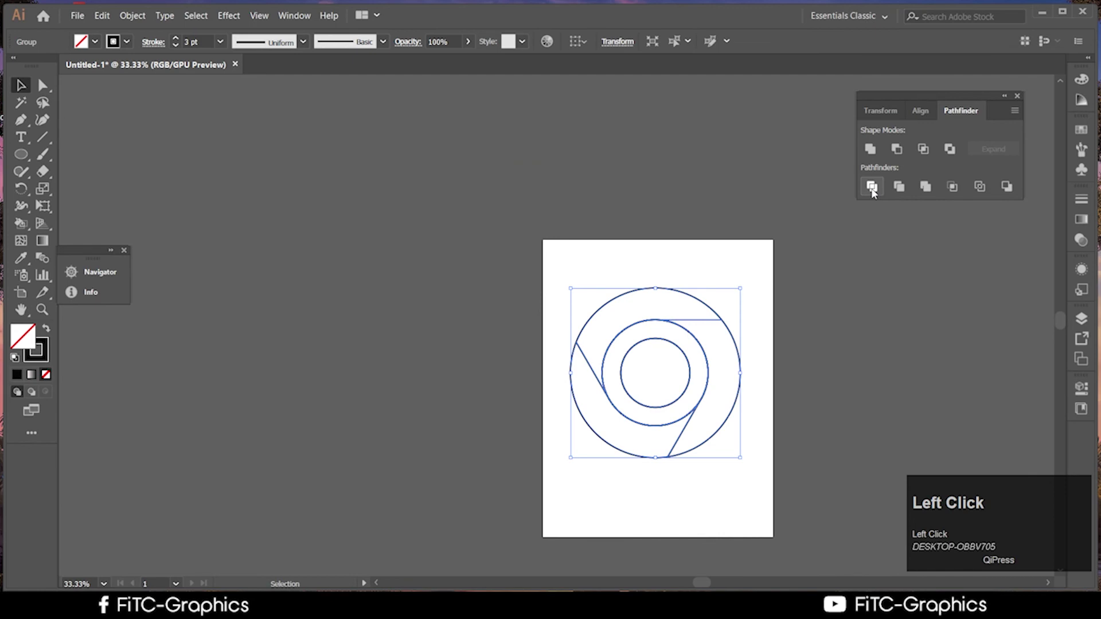
scroll(564, 445, "up", 2)
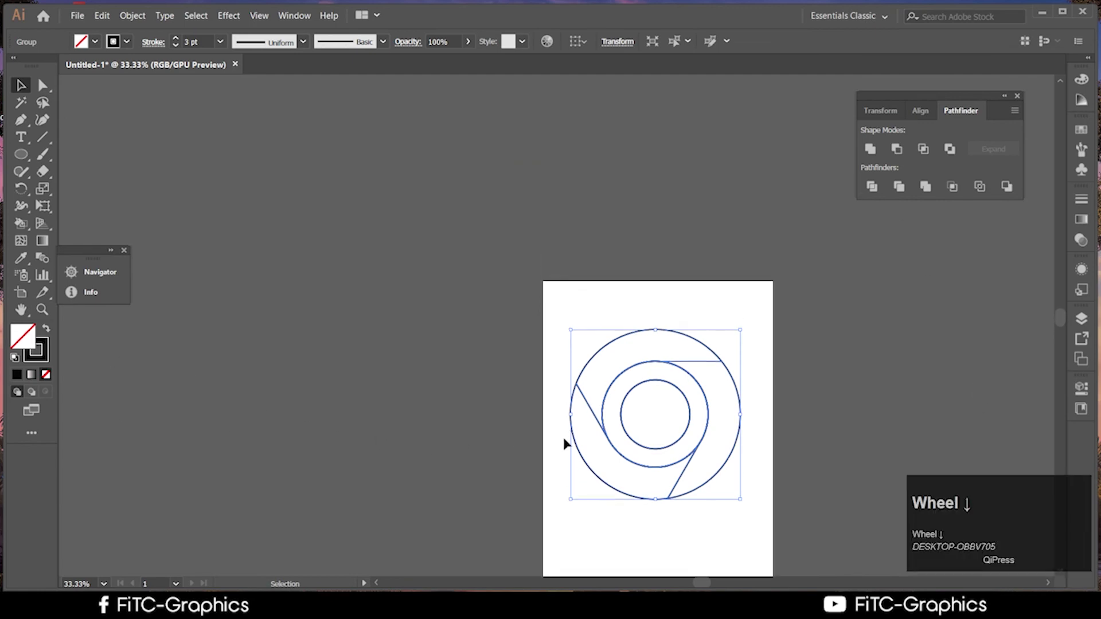
scroll(564, 444, "down", 1)
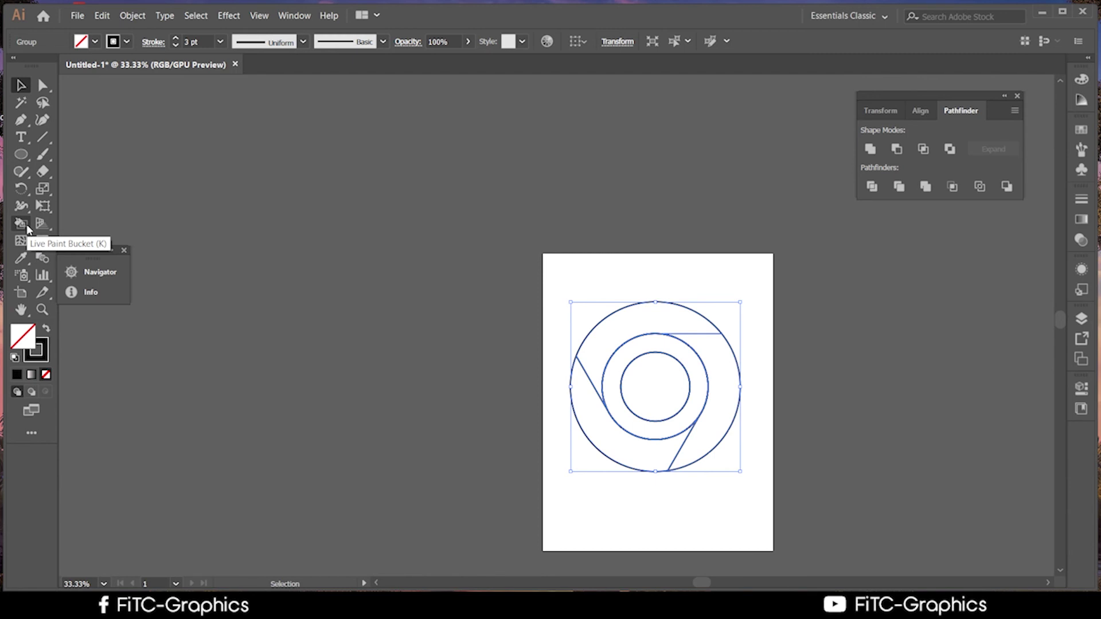
left_click_drag(27, 224, 64, 223)
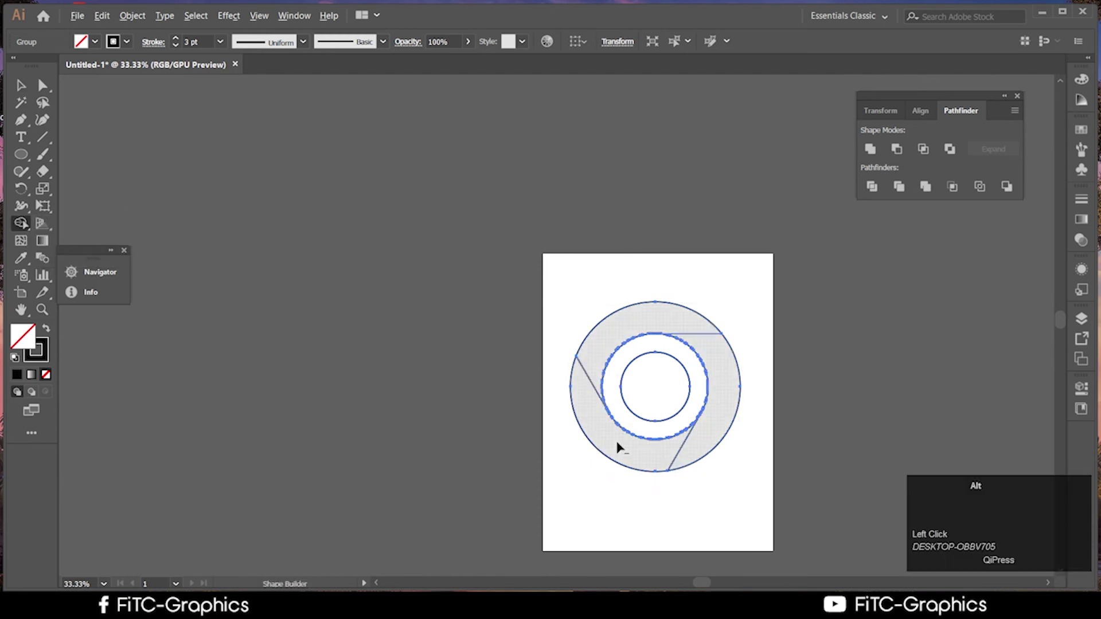
scroll(619, 447, "up", 2)
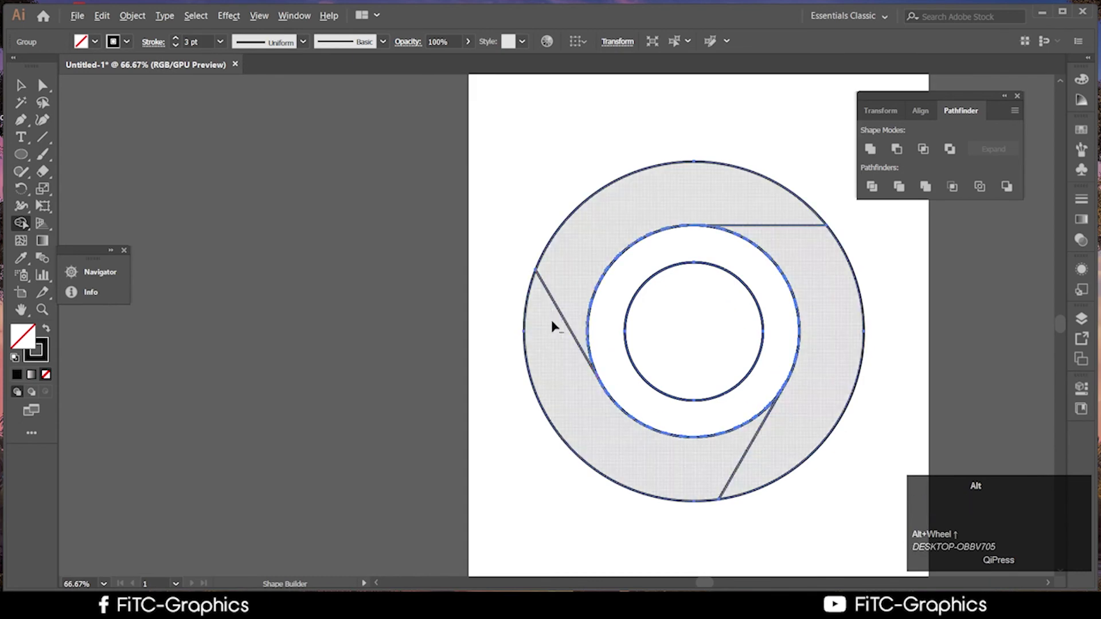
left_click(22, 85)
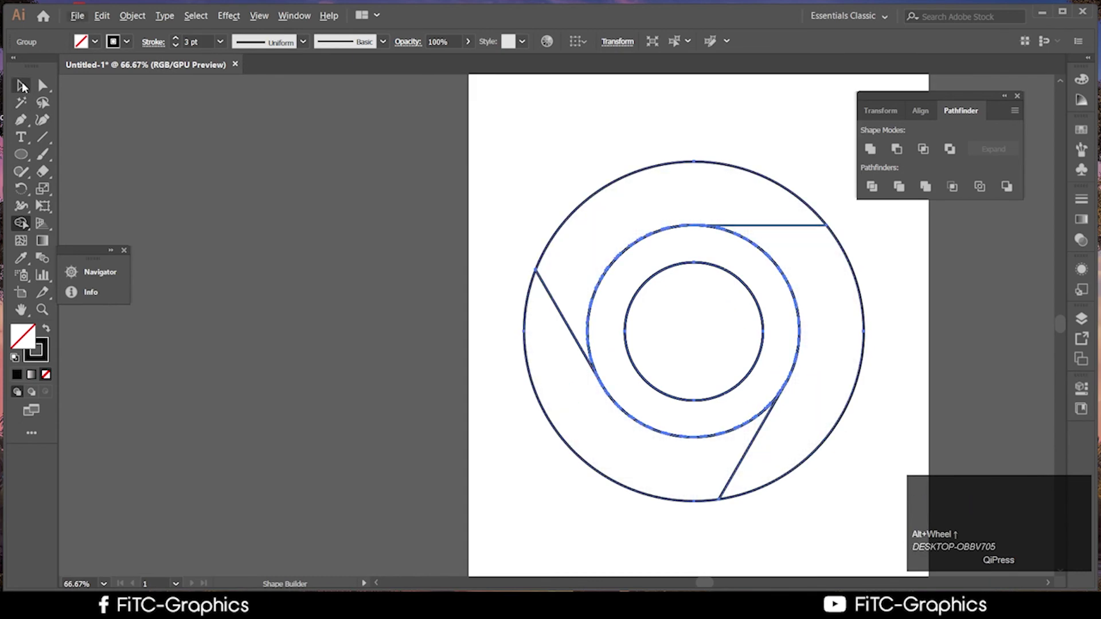
left_click(287, 305)
scroll(778, 457, "up", 3)
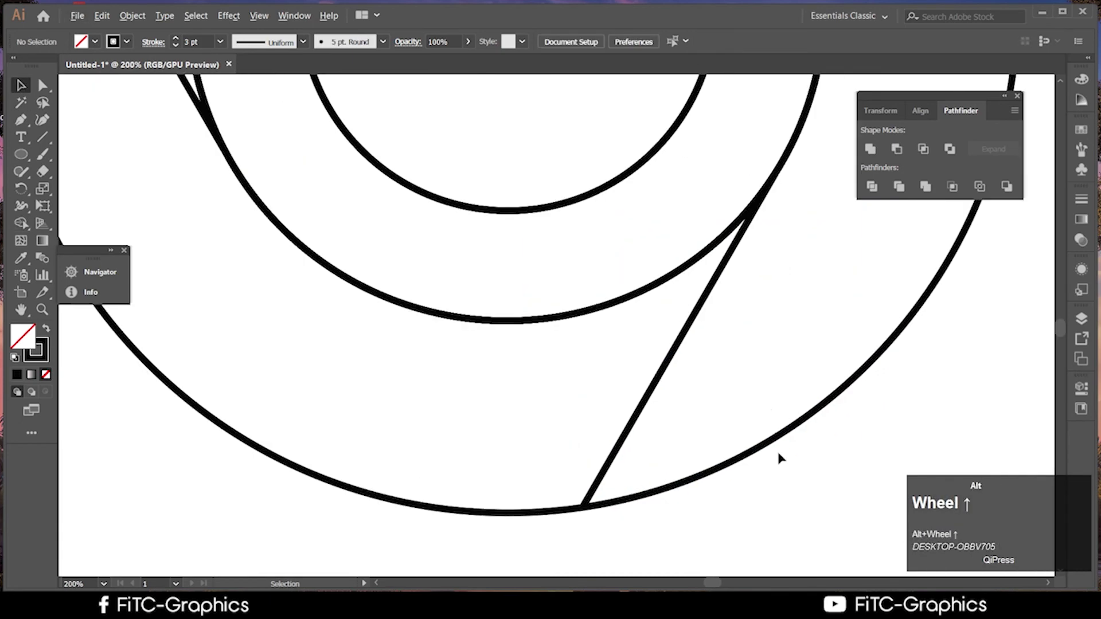
left_click(766, 212)
scroll(767, 299, "down", 2)
scroll(769, 303, "down", 3)
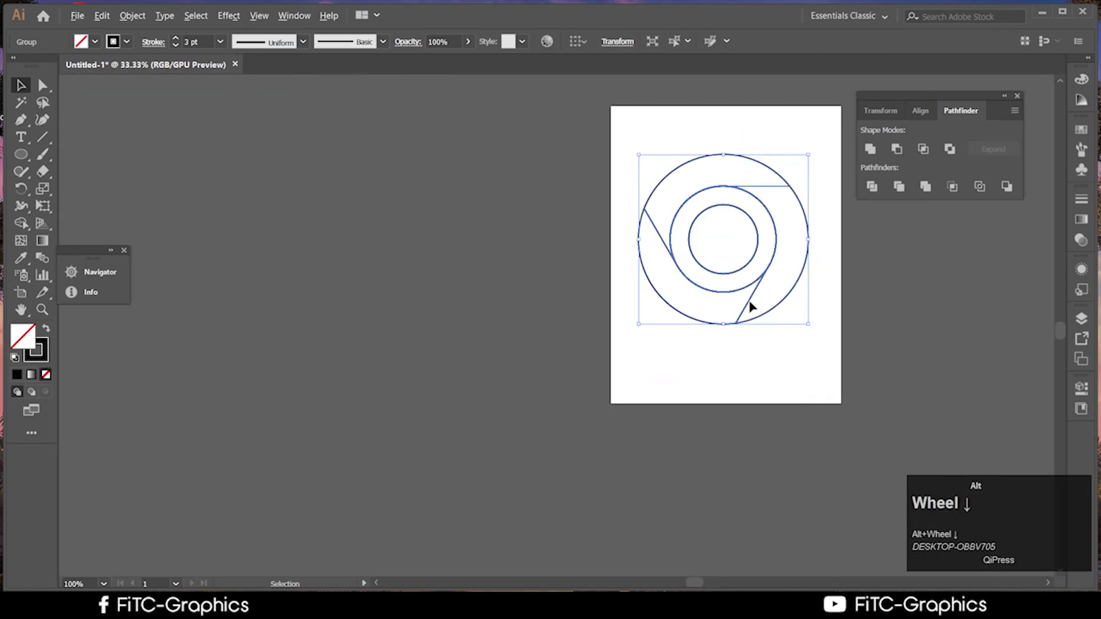
left_click(704, 265)
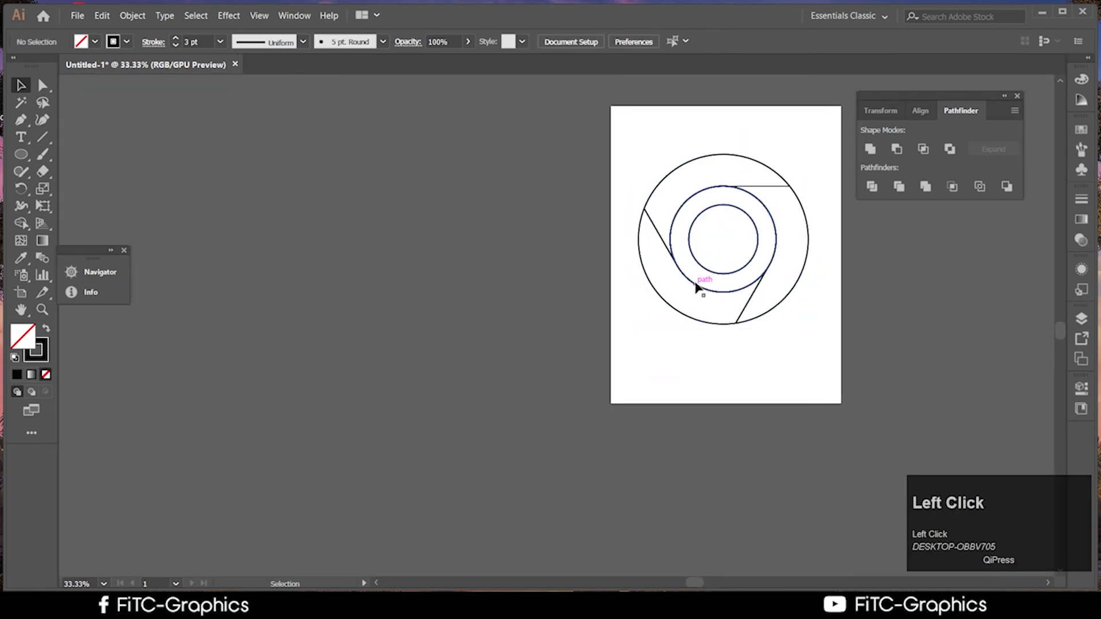
left_click(698, 284)
left_click(559, 183)
left_click_drag(558, 183, 744, 404)
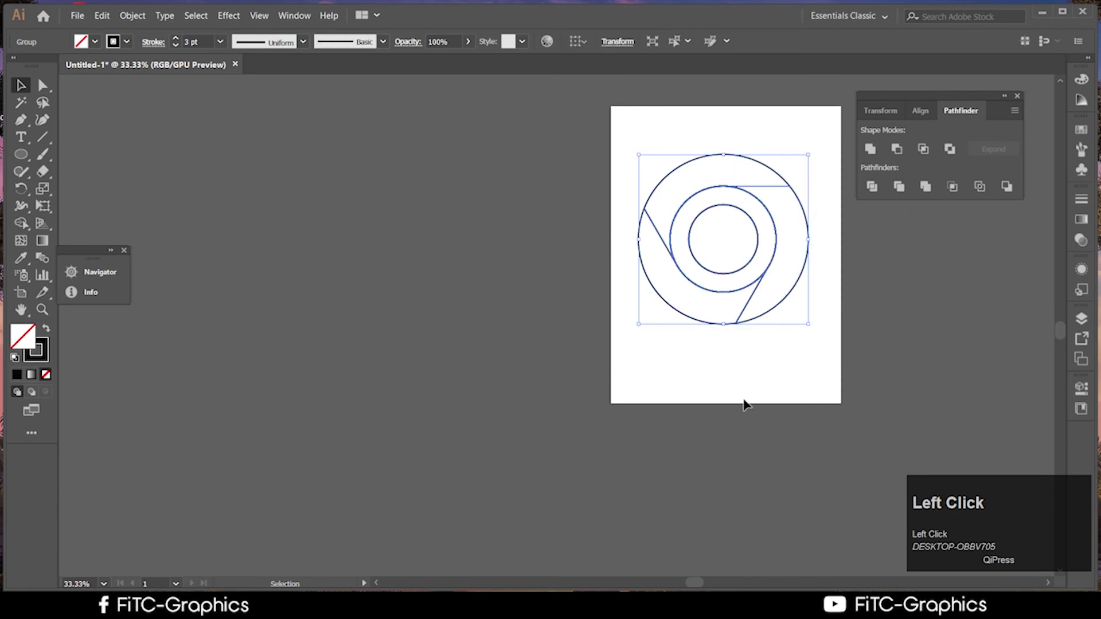
left_click(23, 223)
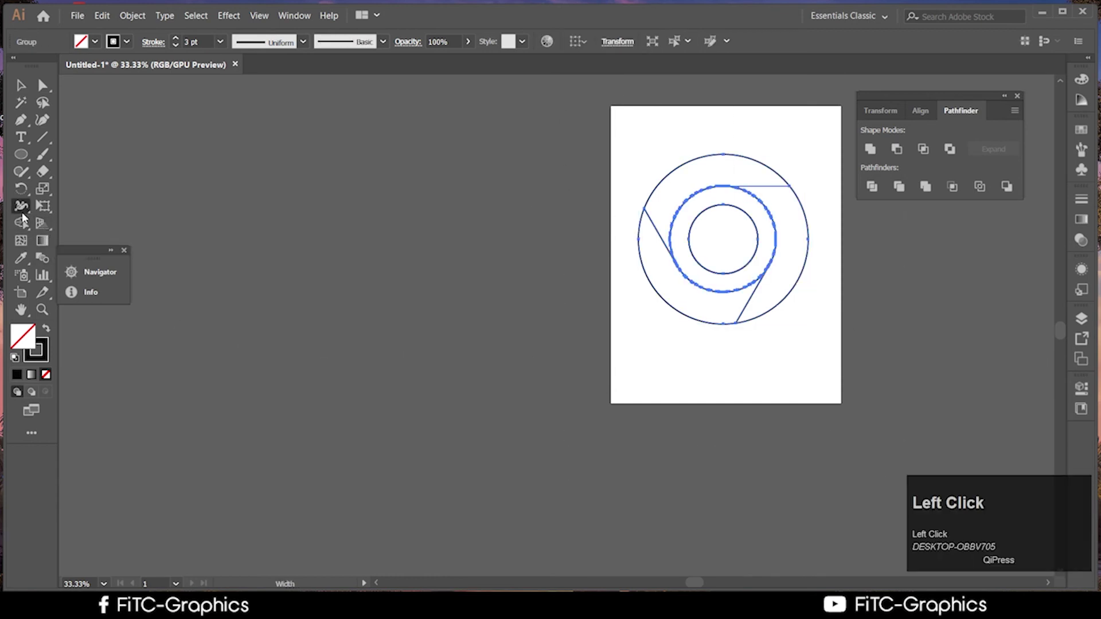
key("alt")
left_click(713, 308, "alt")
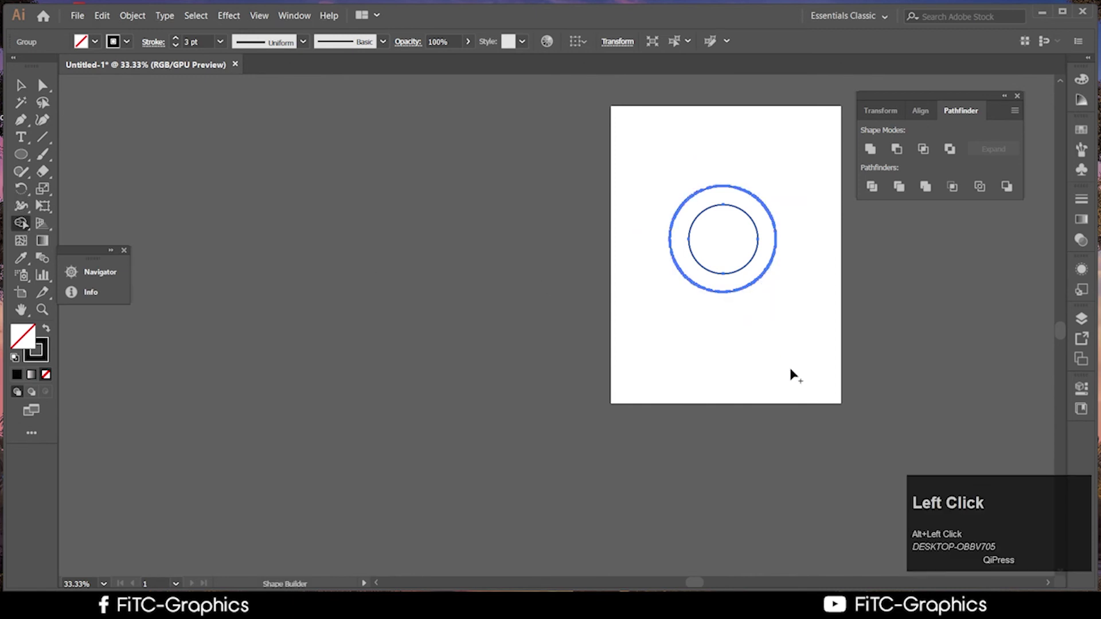
key("ctrl")
key("ctrl+z")
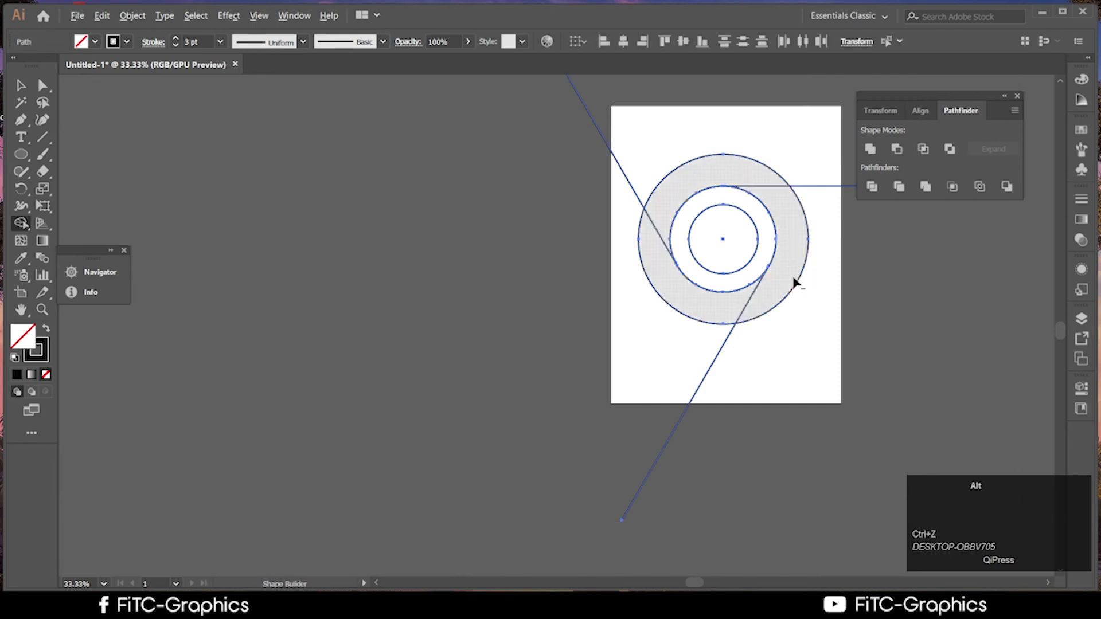
Try pulling the diagonal line's end onto the middle circle, then undo it
scroll(729, 249, "up", 3)
scroll(729, 252, "up", 1)
scroll(570, 406, "down", 1)
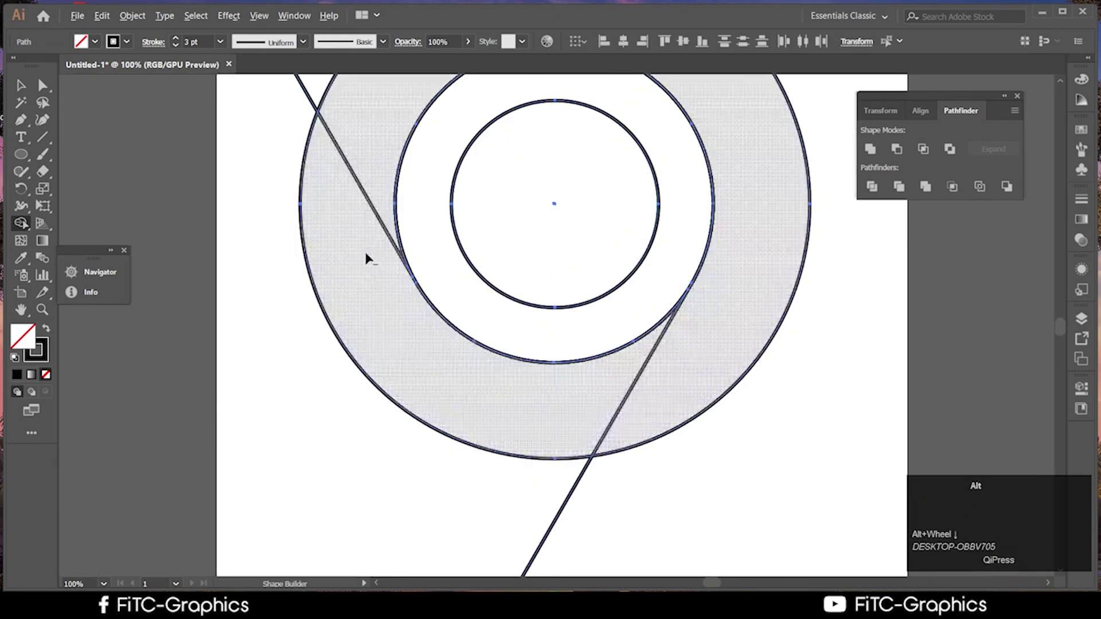
left_click(21, 85)
left_click(386, 305)
scroll(394, 256, "up", 2)
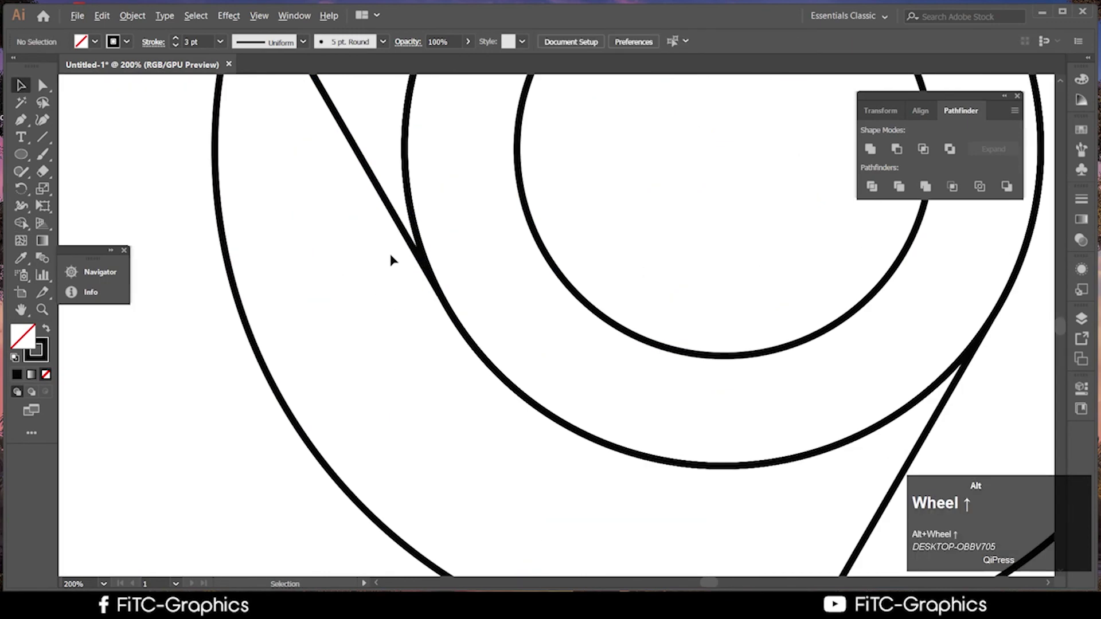
left_click(410, 244)
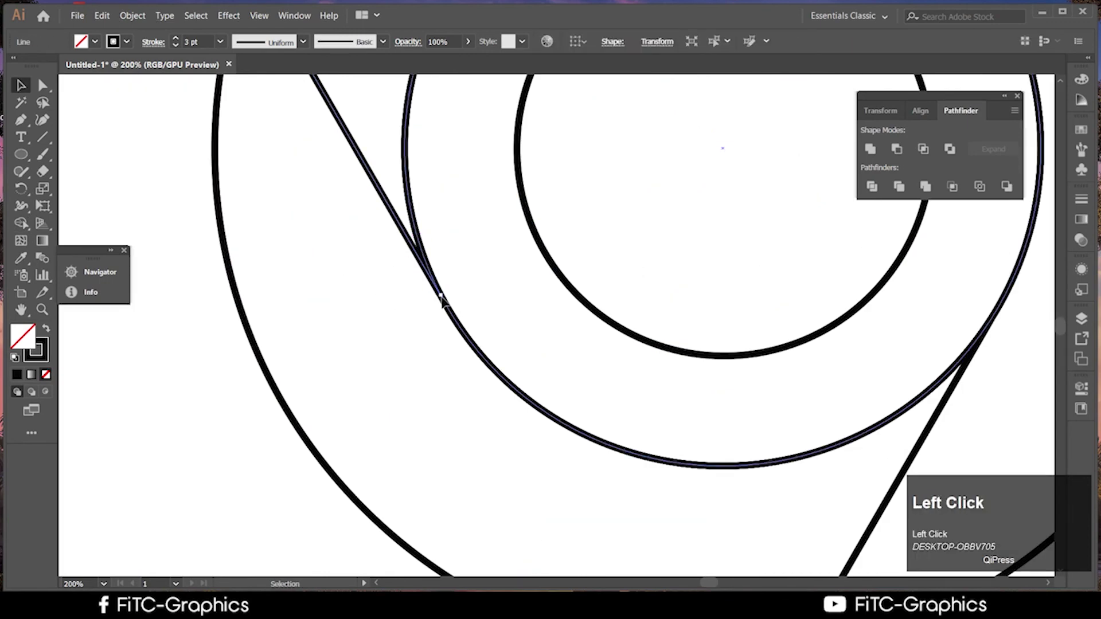
left_click_drag(441, 297, 446, 302)
scroll(494, 318, "down", 2)
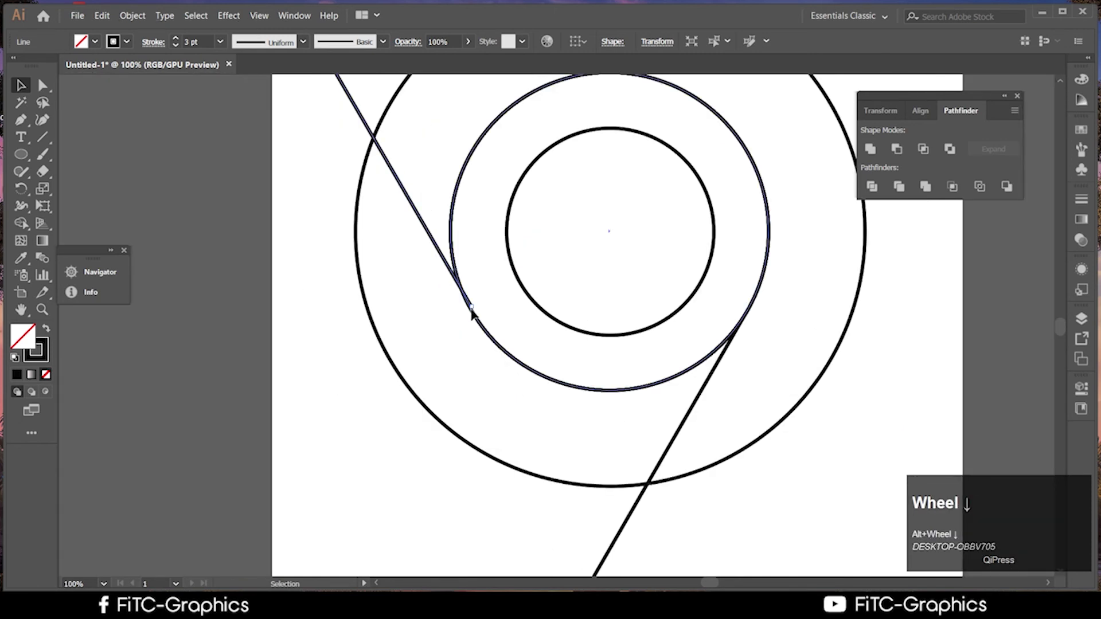
key("ctrl+z")
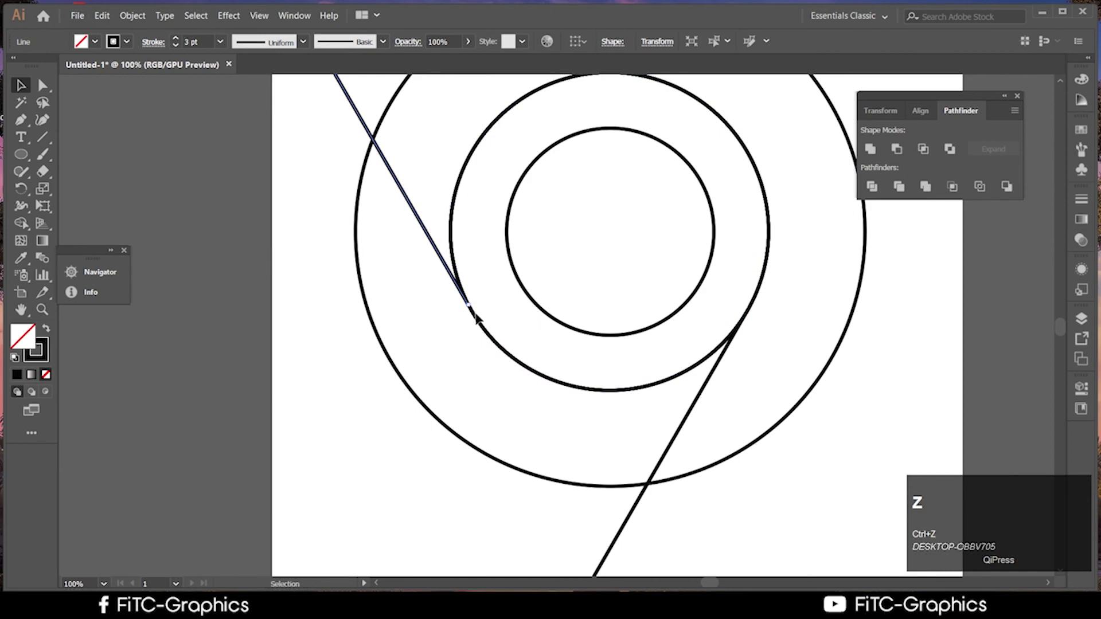
Divide all circles and lines with Pathfinder, then undo back to just the horizontal line
scroll(476, 319, "down", 4)
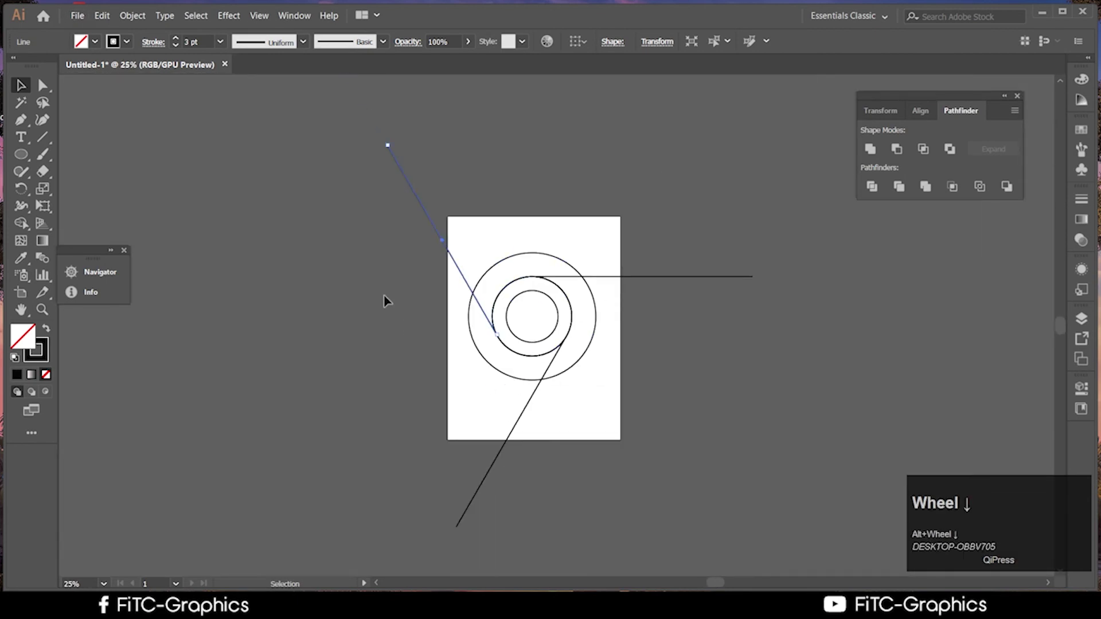
left_click(386, 299)
left_click_drag(789, 501, 324, 151)
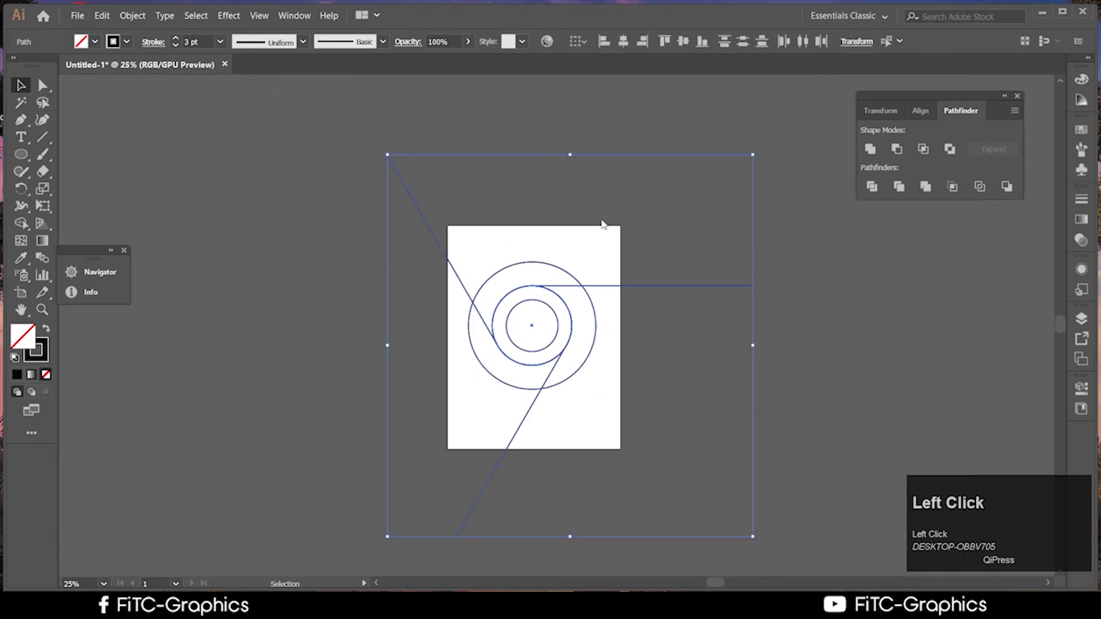
left_click(872, 186)
scroll(463, 352, "up", 3)
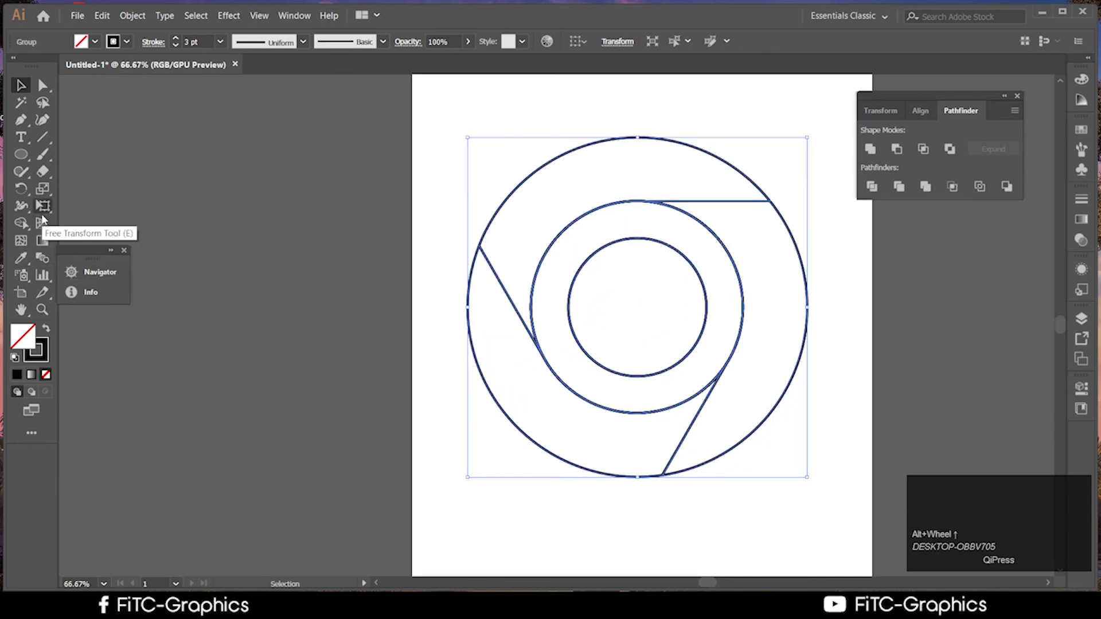
left_click(21, 223)
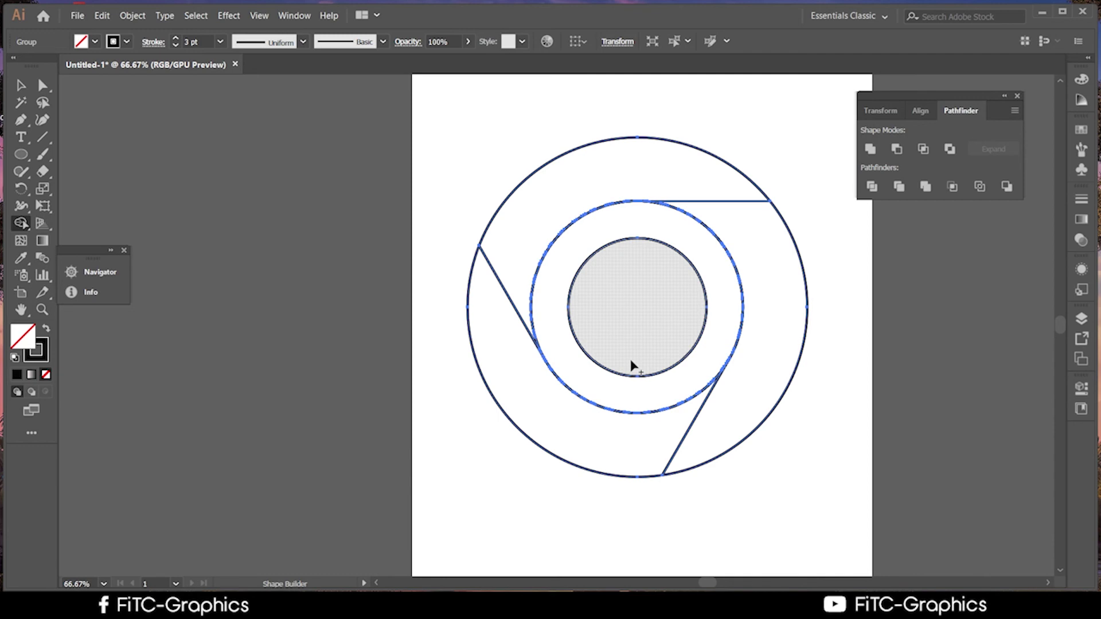
key("ctrl+z")
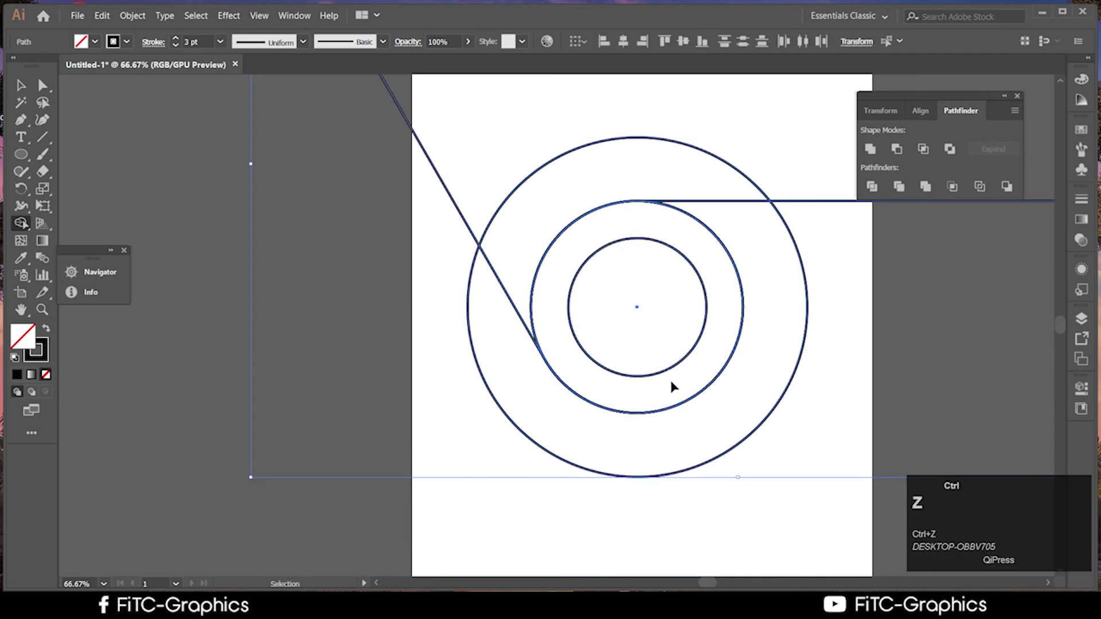
key("ctrl+z")
key("ctrl+z")
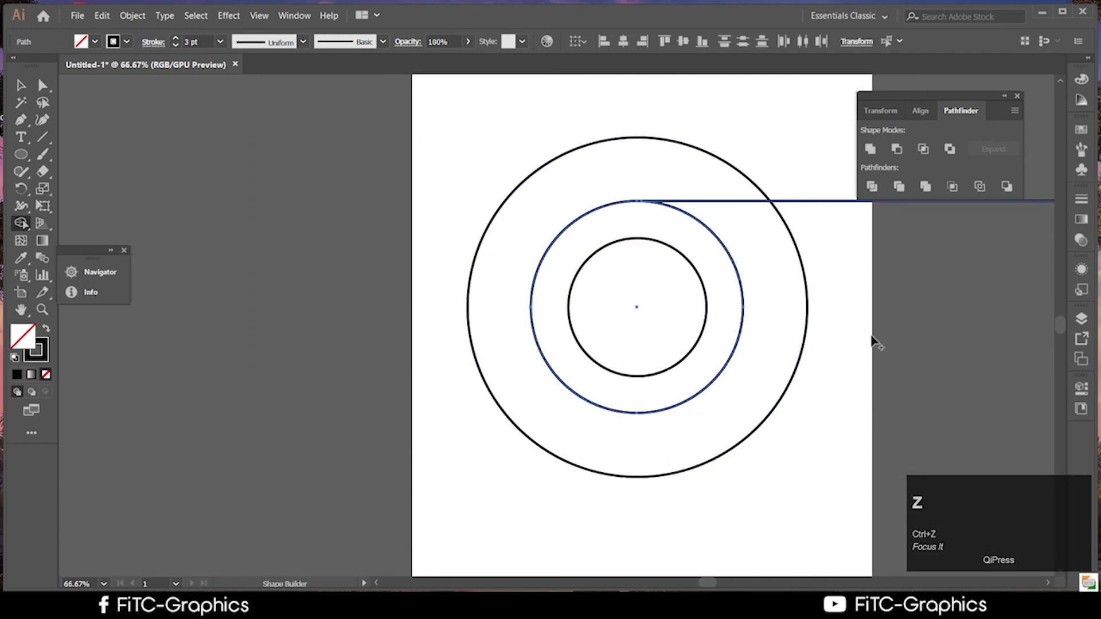
scroll(700, 200, "up", 2)
With Direct Selection, snap the line's left anchor onto the middle circle's top anchor
left_click(21, 85)
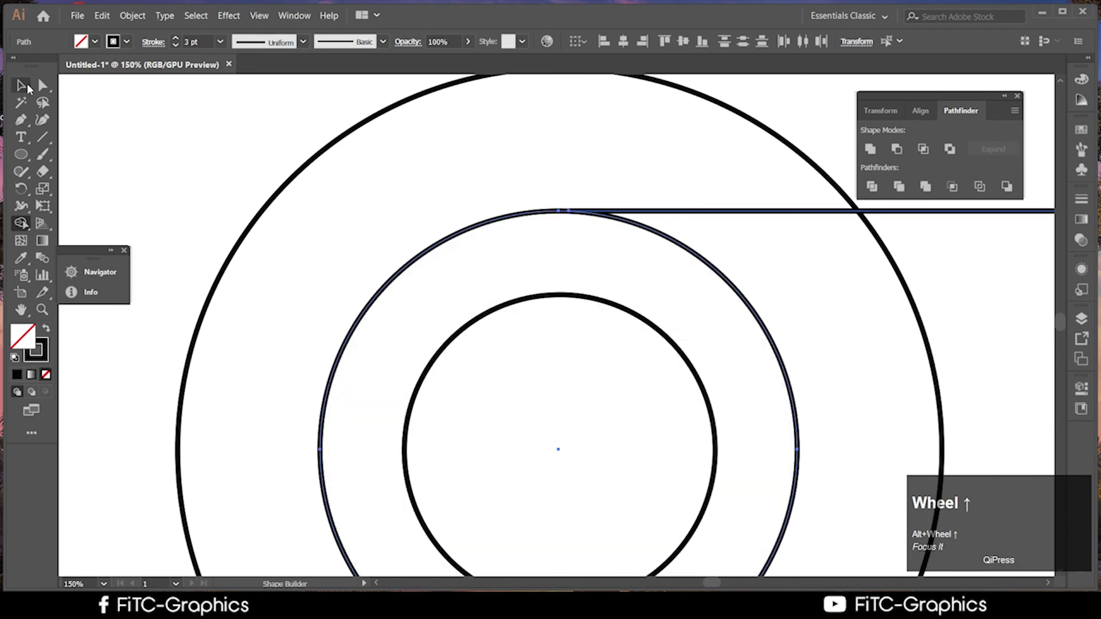
left_click(518, 215)
left_click(628, 220)
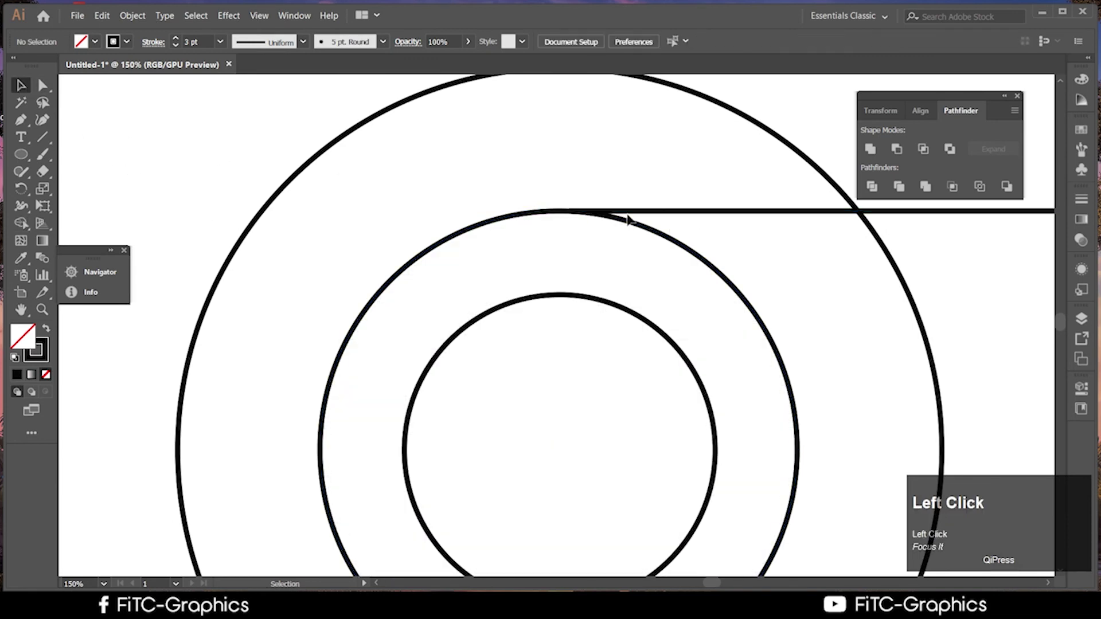
left_click(622, 217)
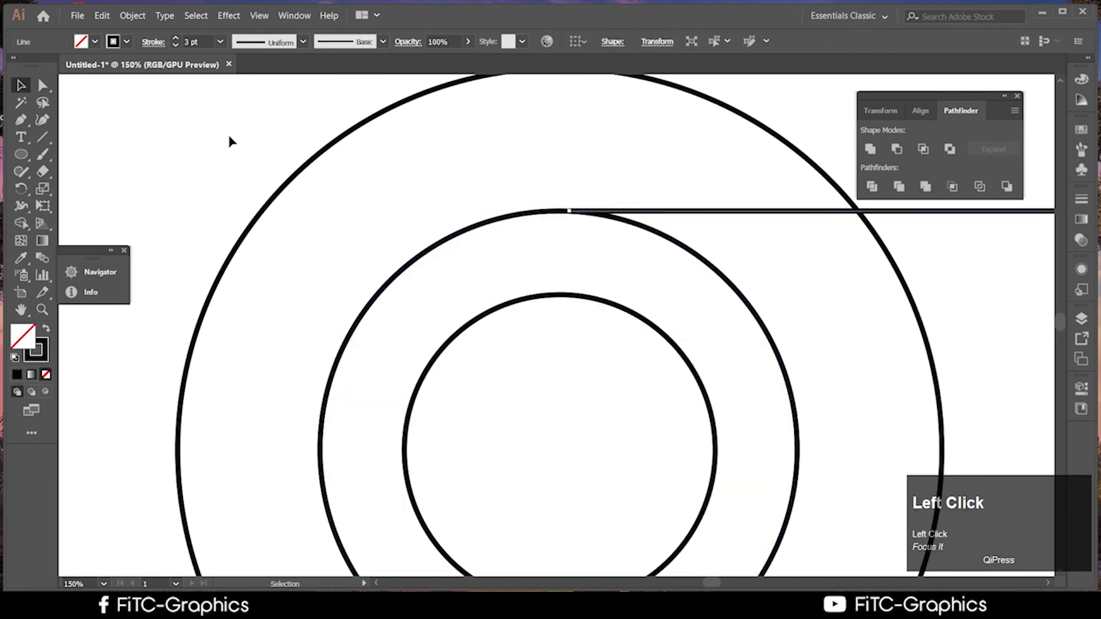
left_click(42, 85)
mouse_move(568, 211)
left_mouse_down()
mouse_move(575, 223)
mouse_move(559, 213)
left_mouse_up()
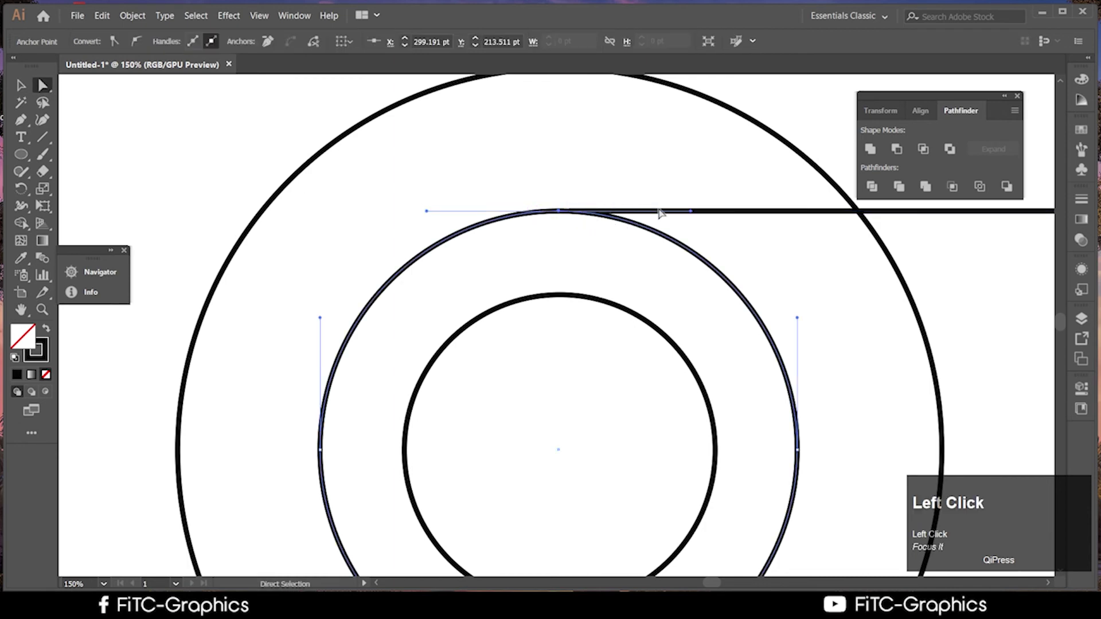
left_click(705, 212)
left_click(571, 212)
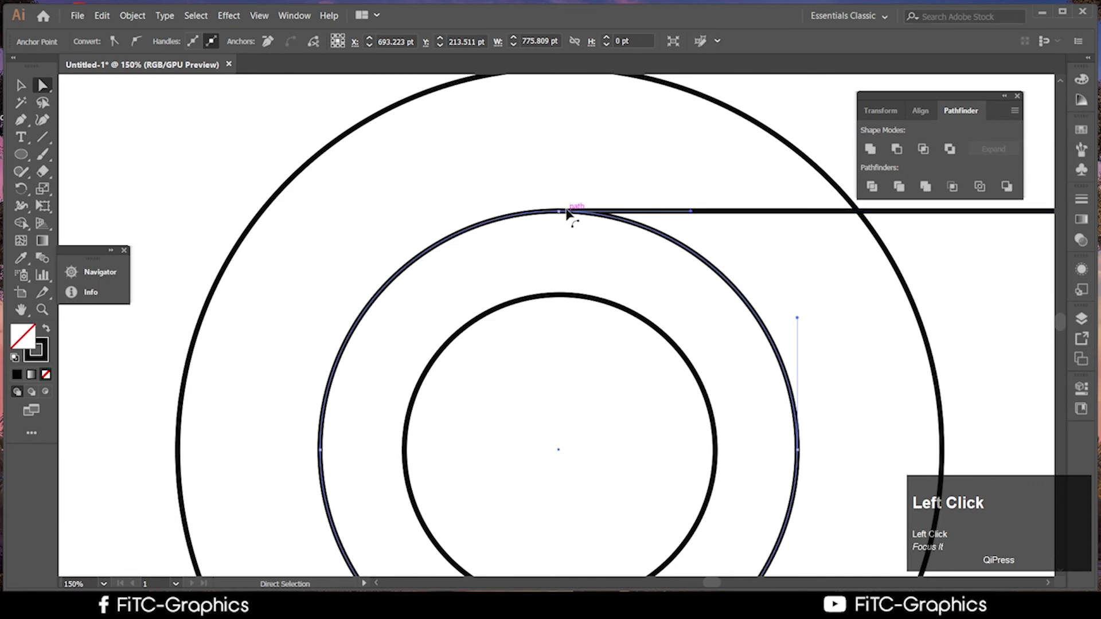
left_click(581, 213)
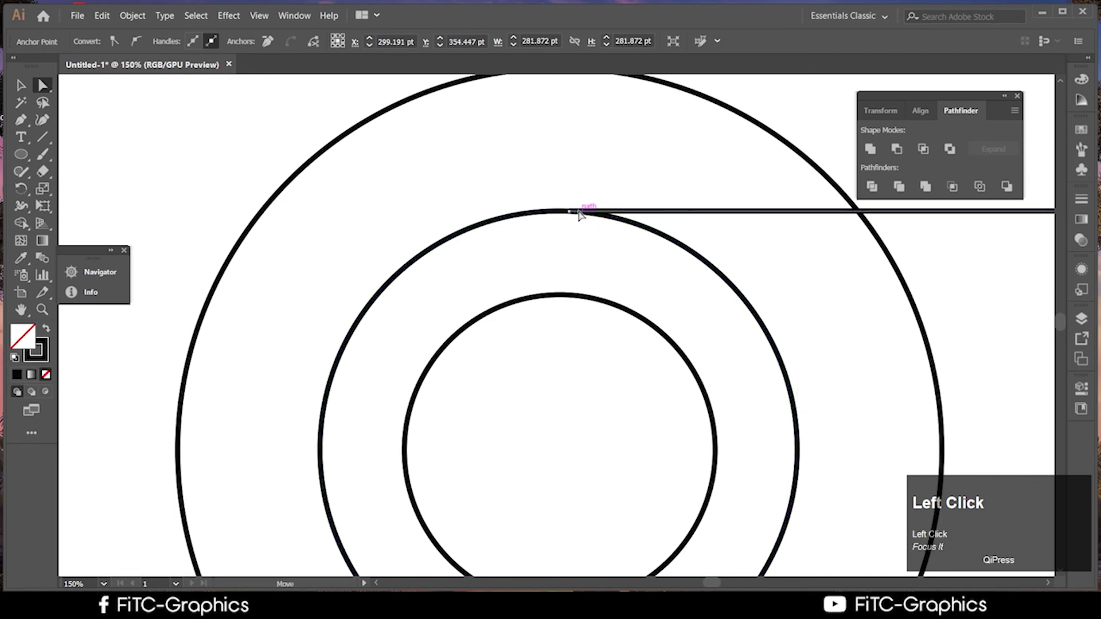
left_click_drag(576, 214, 559, 213)
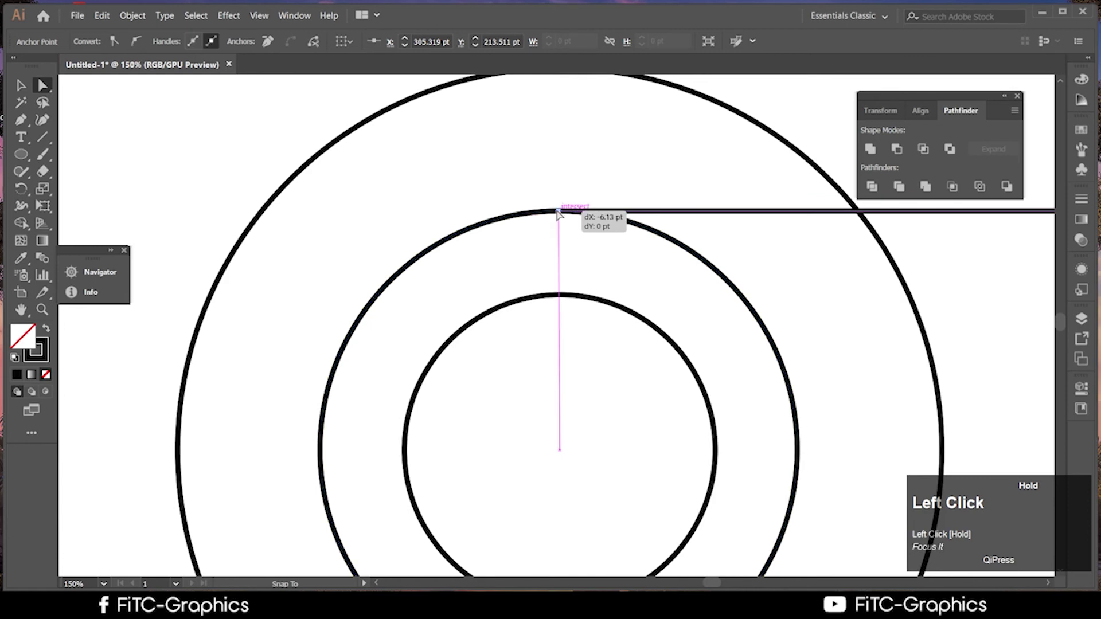
left_click_drag(559, 213, 559, 213)
Marquee-select the horizontal line and middle circle together
scroll(634, 295, "down", 4)
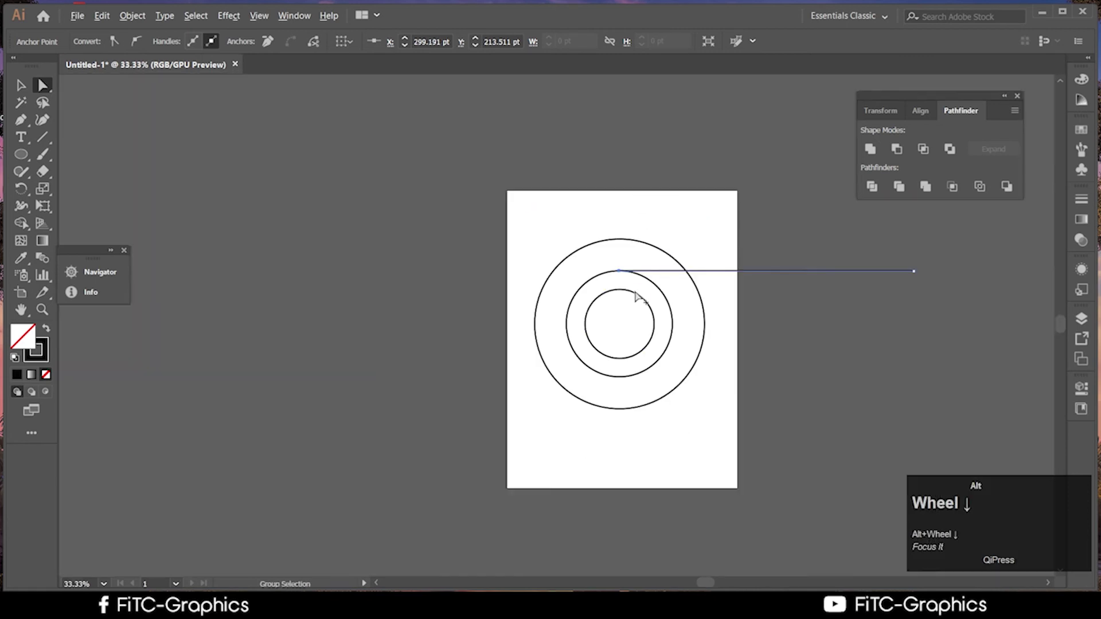
scroll(777, 369, "up", 2)
left_click(21, 85)
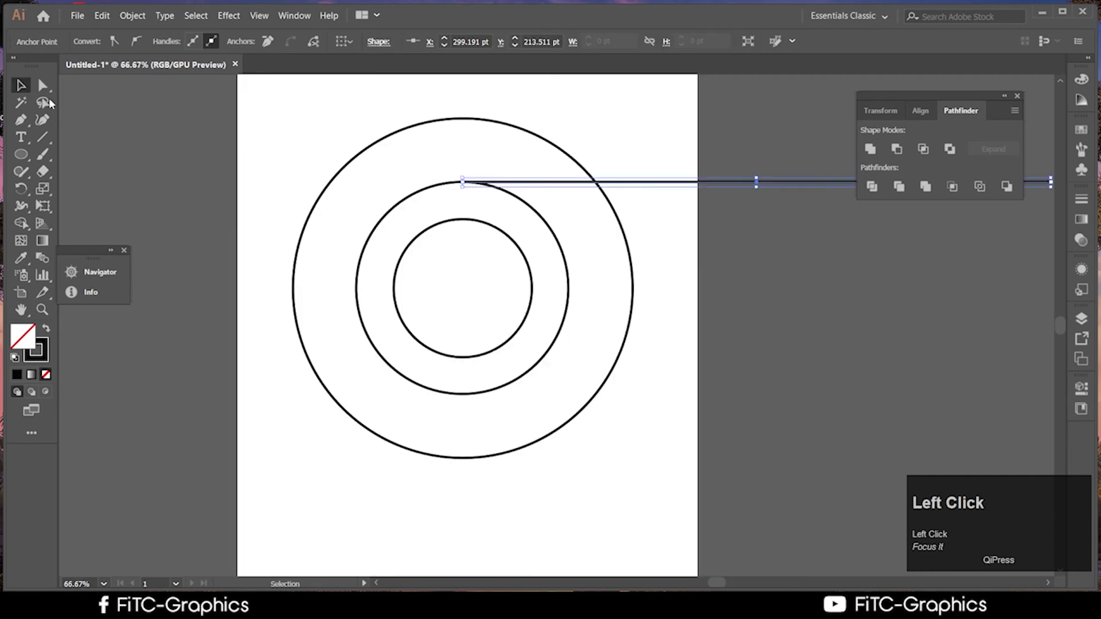
left_click(559, 216)
left_click_drag(445, 155, 482, 193)
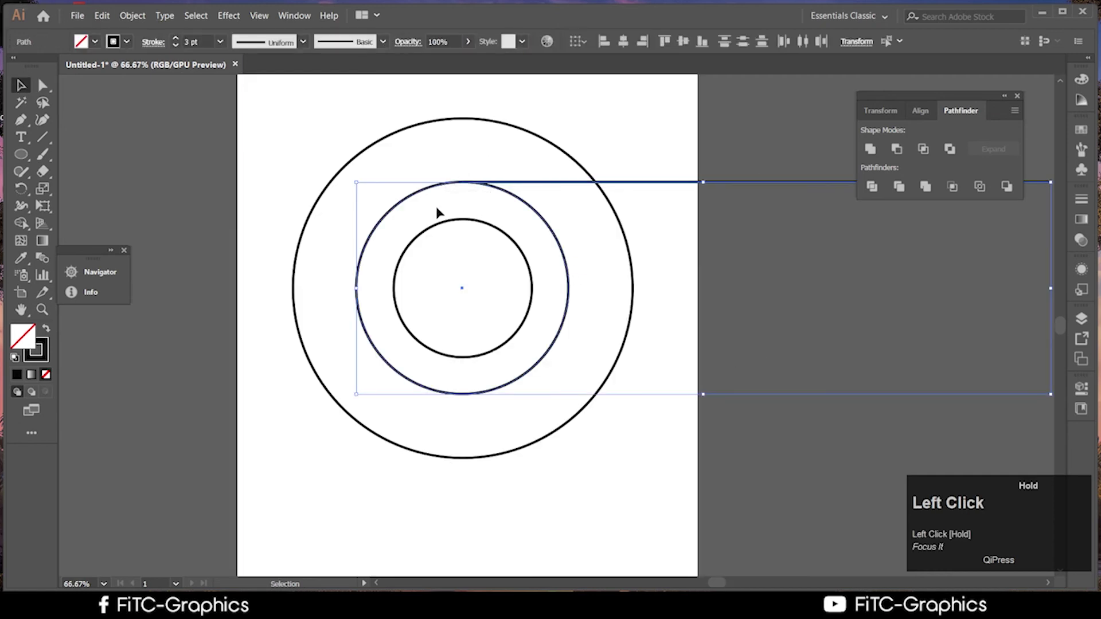
Try rotating the middle circle and tangent line freely with the Rotate tool, undoing each attempt
left_click(23, 223)
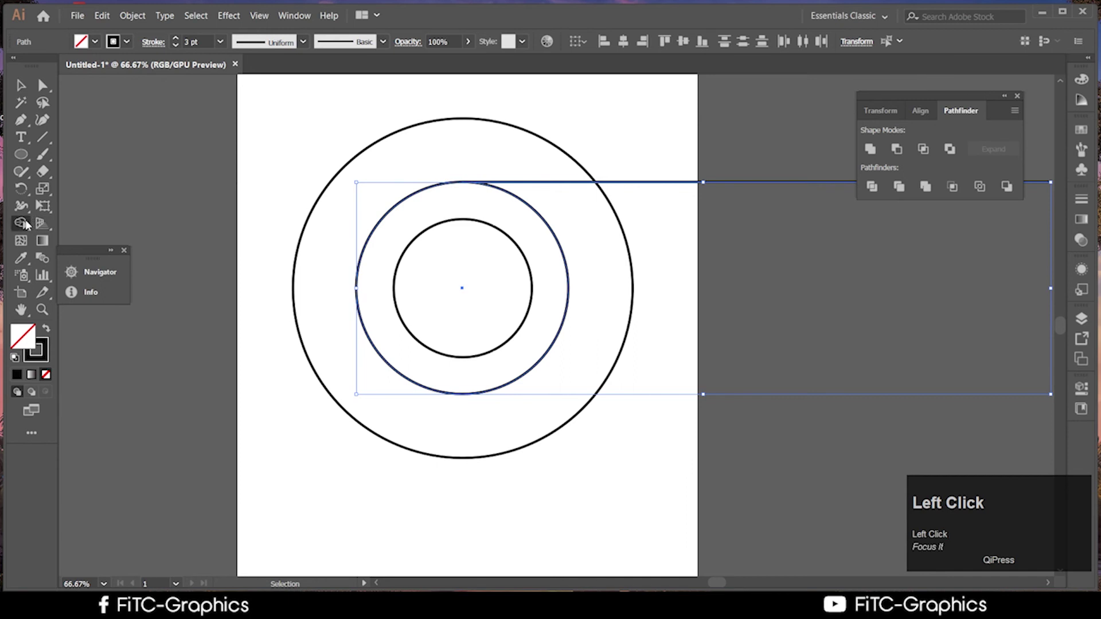
left_click(24, 187)
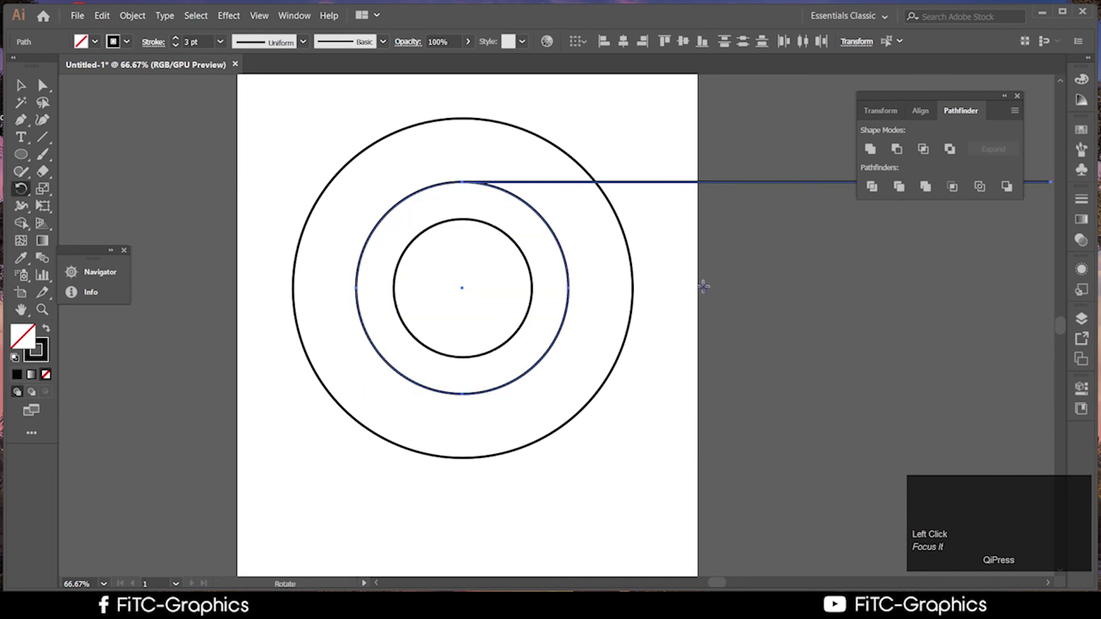
left_click_drag(700, 286, 988, 312)
key("ctrl+z")
scroll(751, 285, "up", 2)
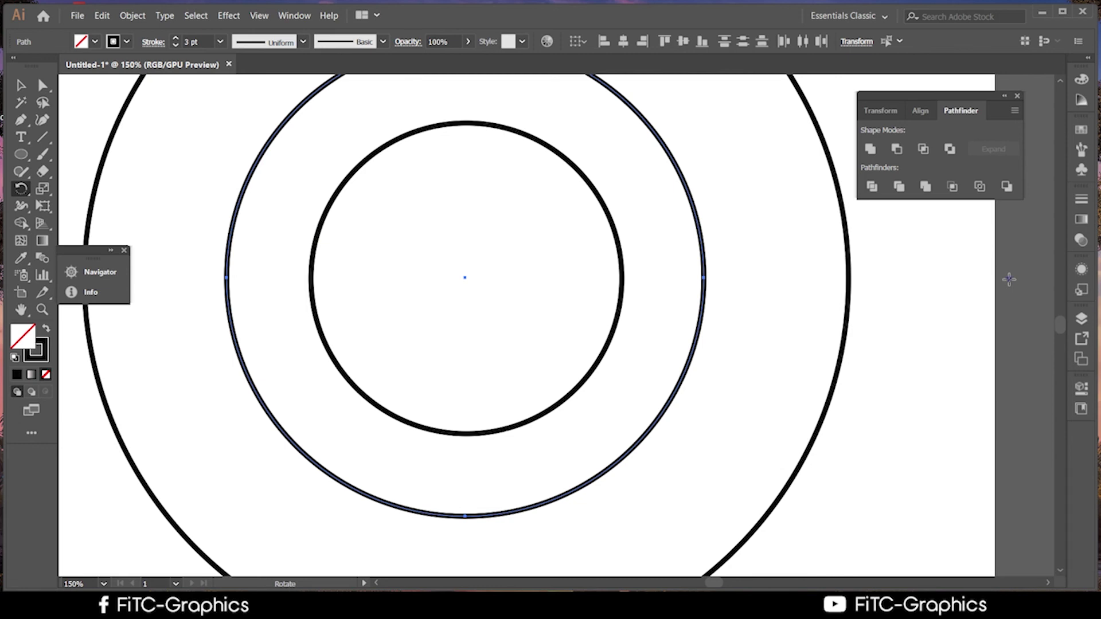
left_click_drag(1009, 279, 465, 280)
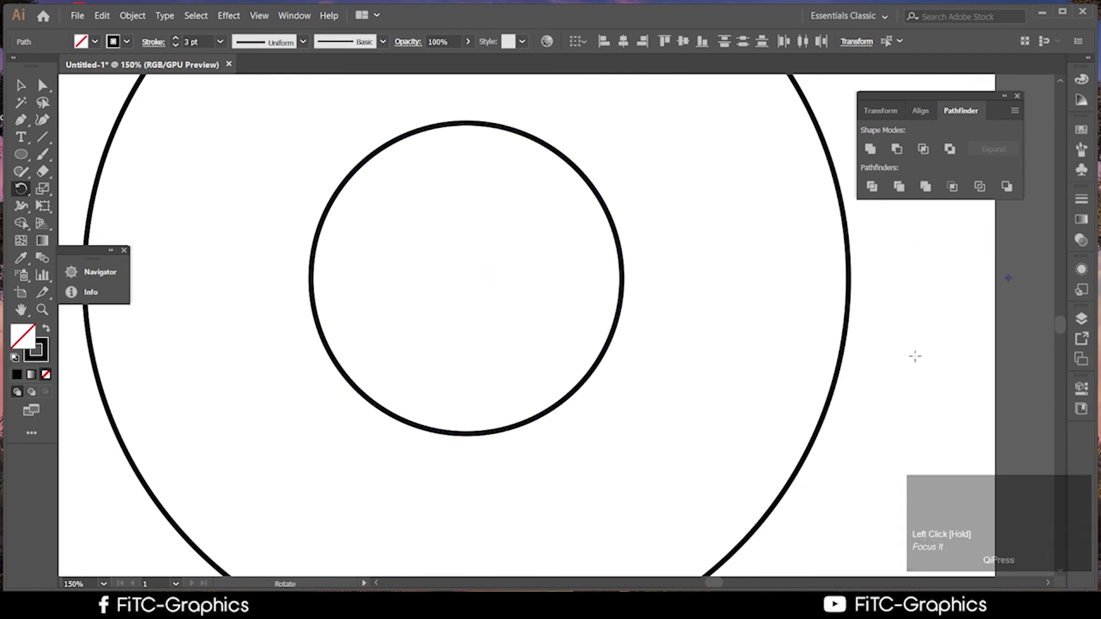
scroll(929, 378, "down", 5)
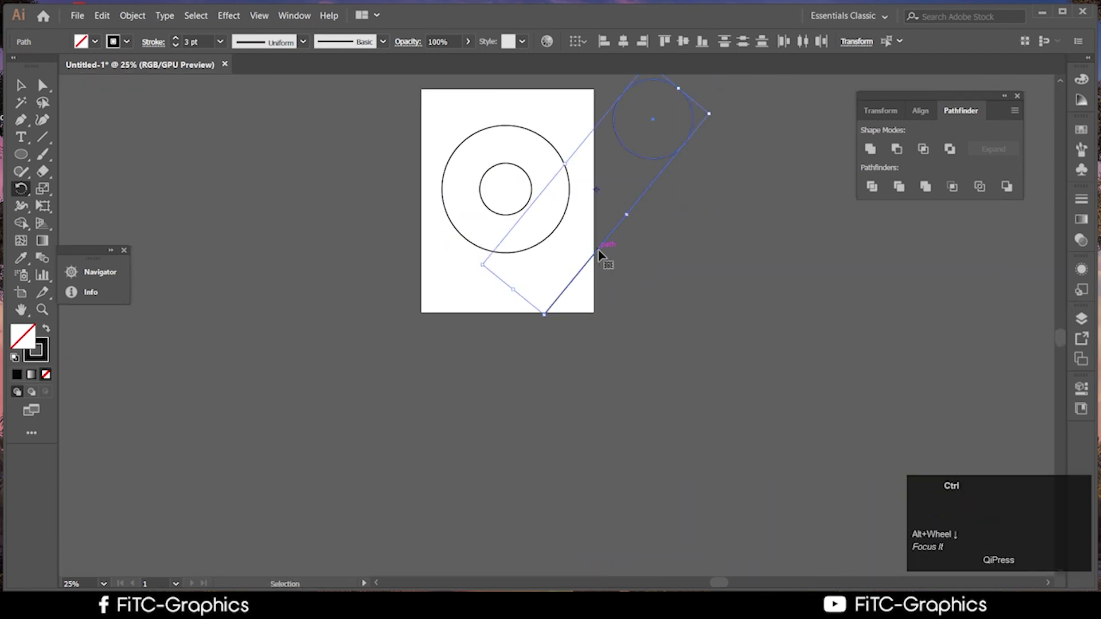
key("ctrl+z")
Pivot the rotation on the circles' shared centre and set a 120° angle with Preview on
scroll(599, 176, "up", 3)
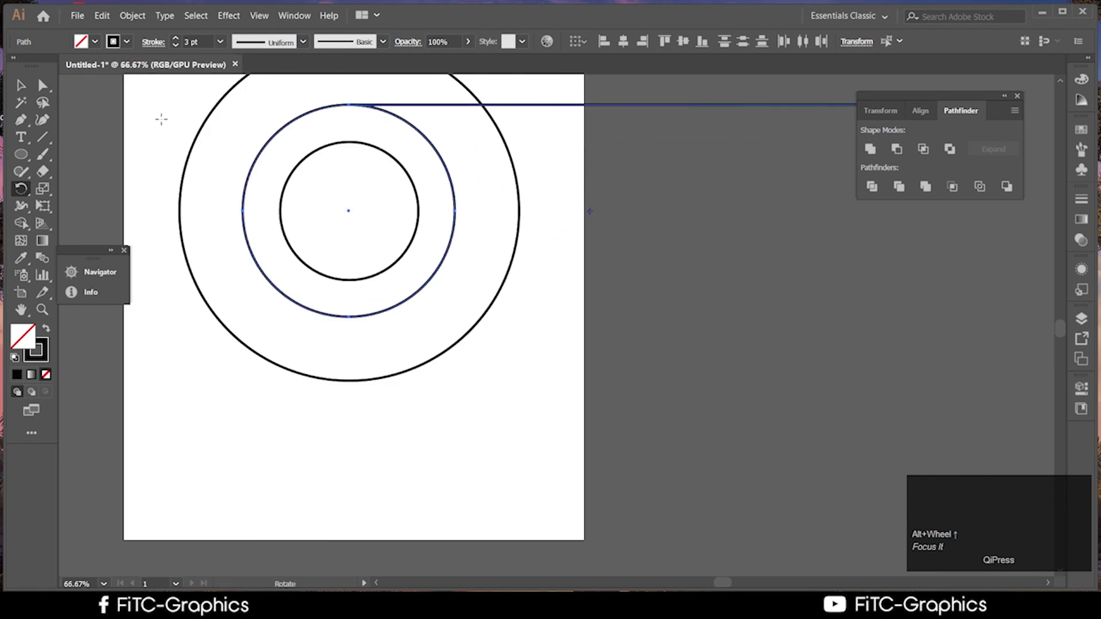
left_click_drag(591, 211, 348, 210)
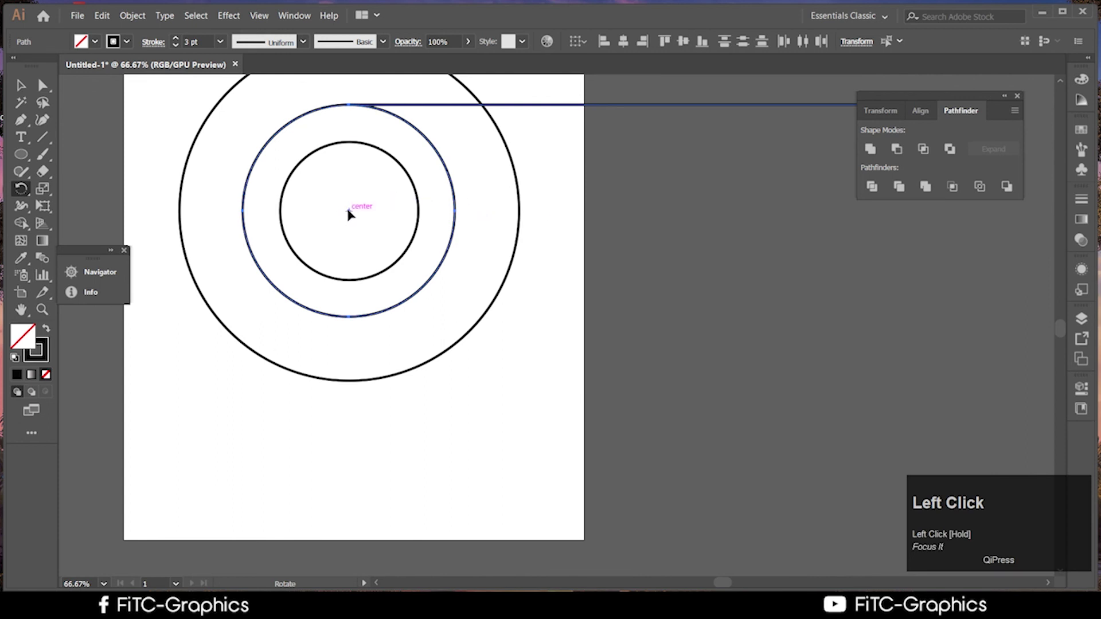
left_click(349, 211, "alt")
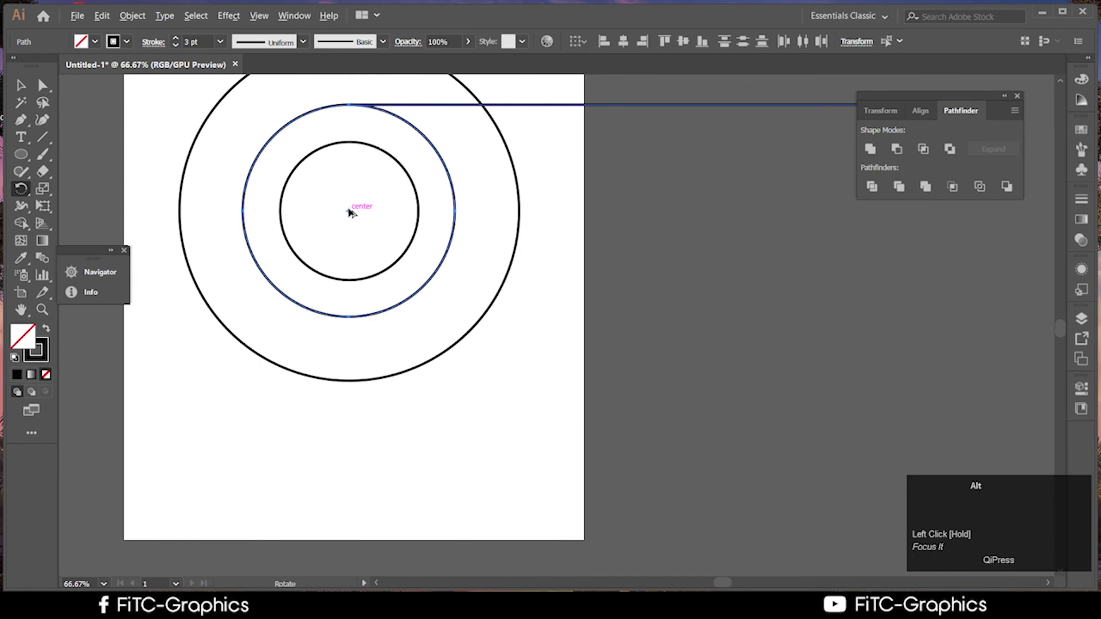
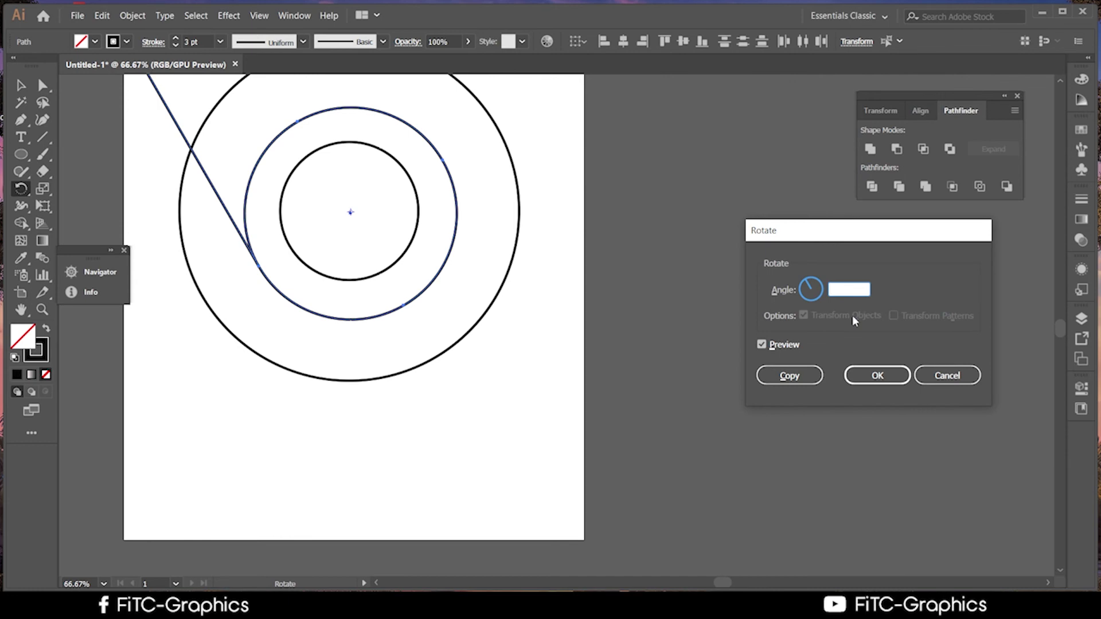
Try a 360/3 rotated copy of the line, then undo it
type("360")
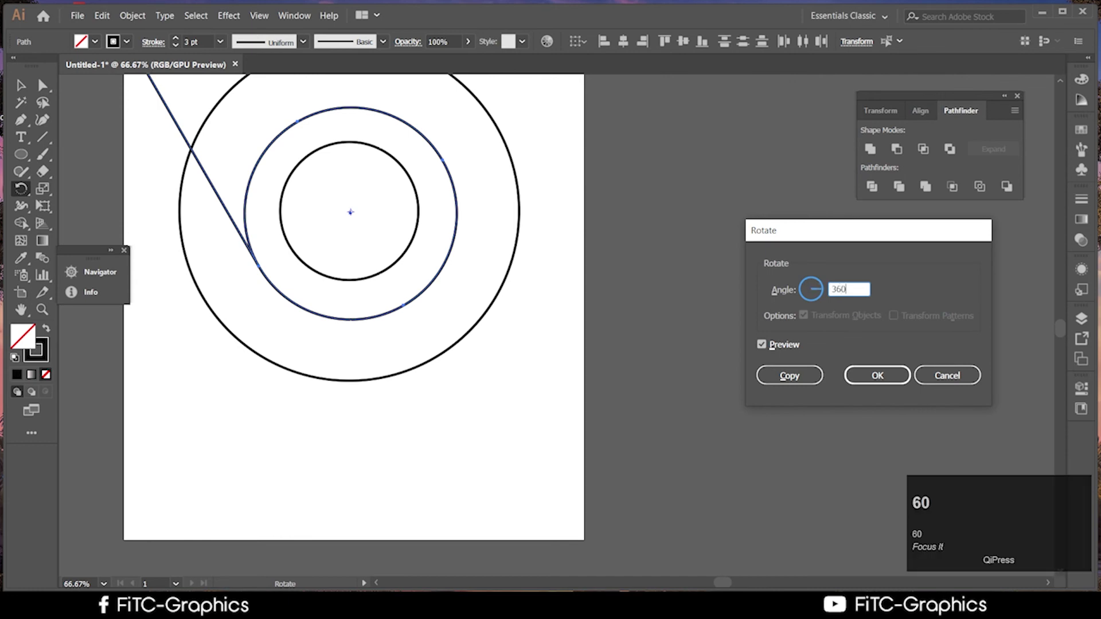
type("/3")
left_click(790, 376)
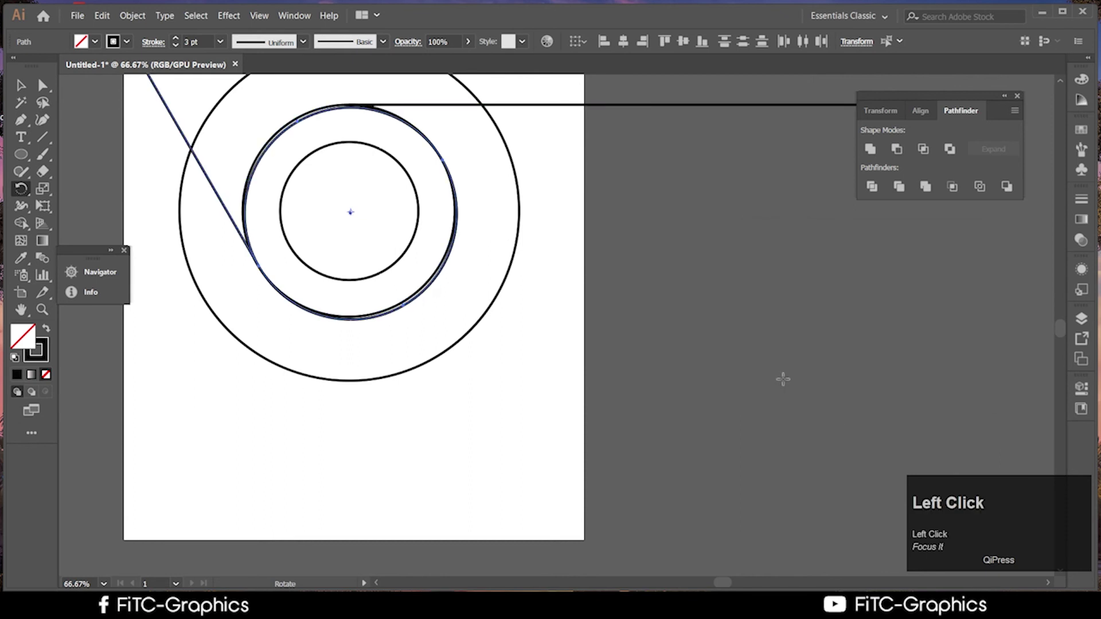
key("ctrl+z")
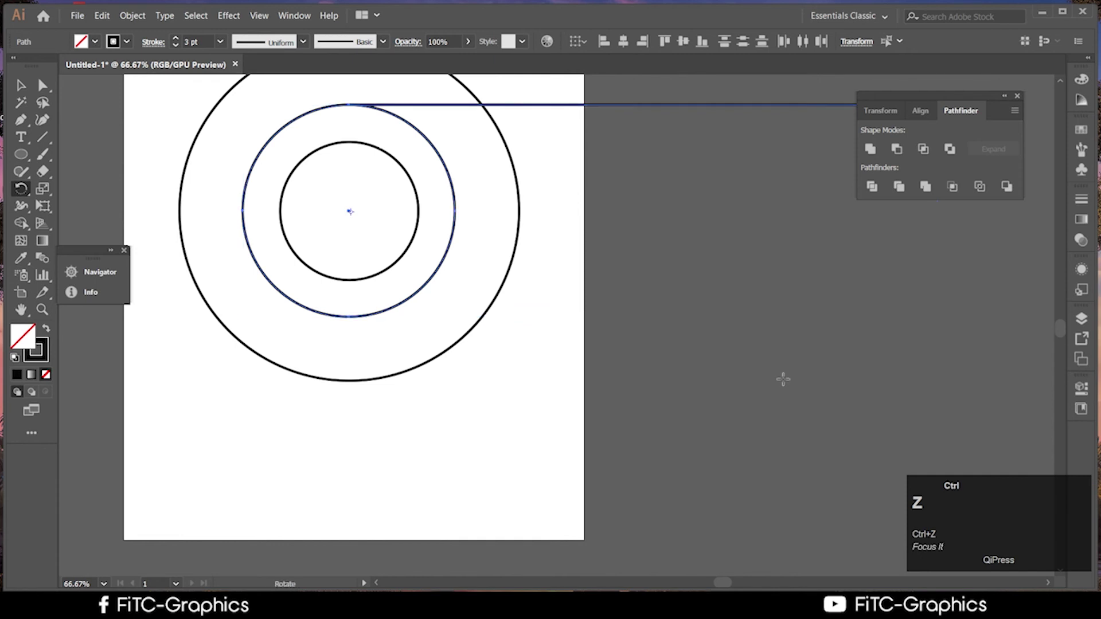
Copy the line 360/3 around the circles' centre and repeat it for a third line
scroll(347, 223, "up", 2, "alt")
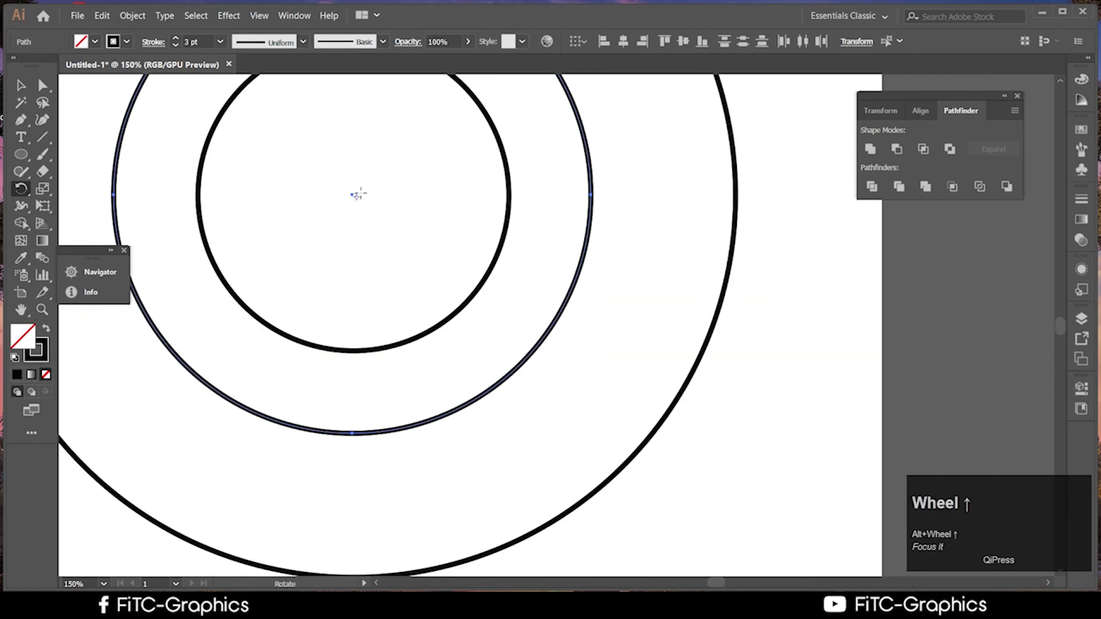
left_click_drag(356, 195, 352, 195)
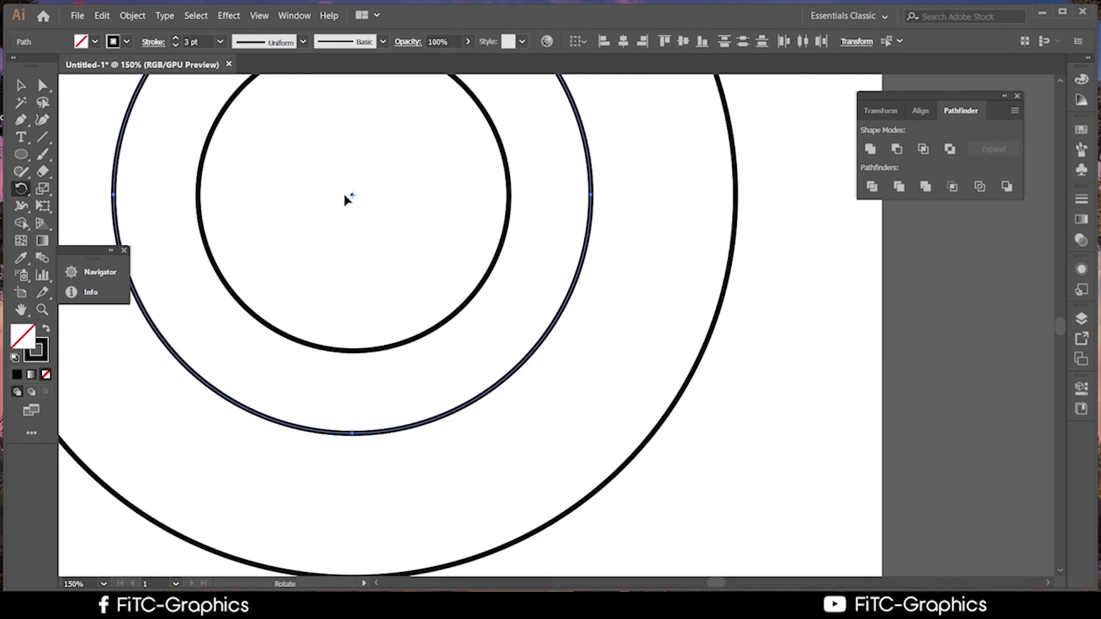
left_click(23, 193)
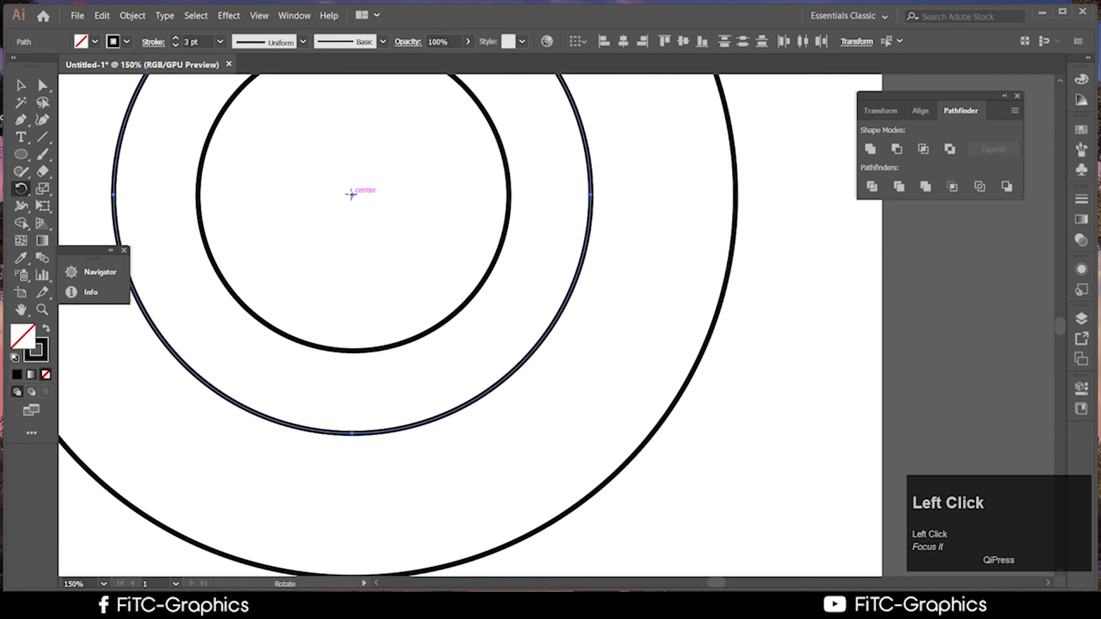
left_click(351, 194, "alt")
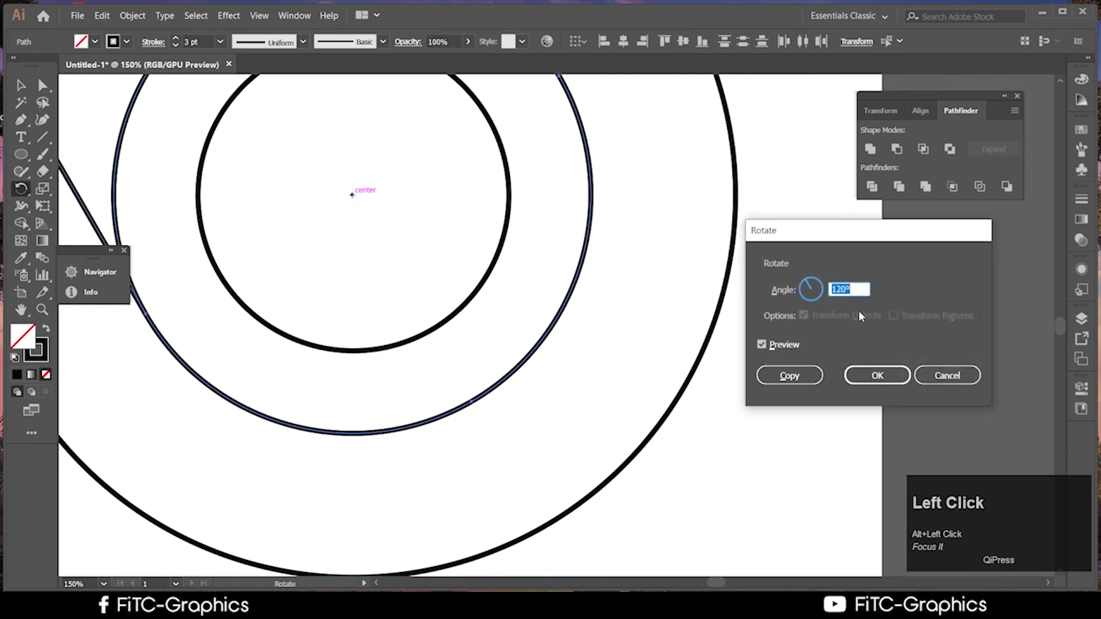
type("3")
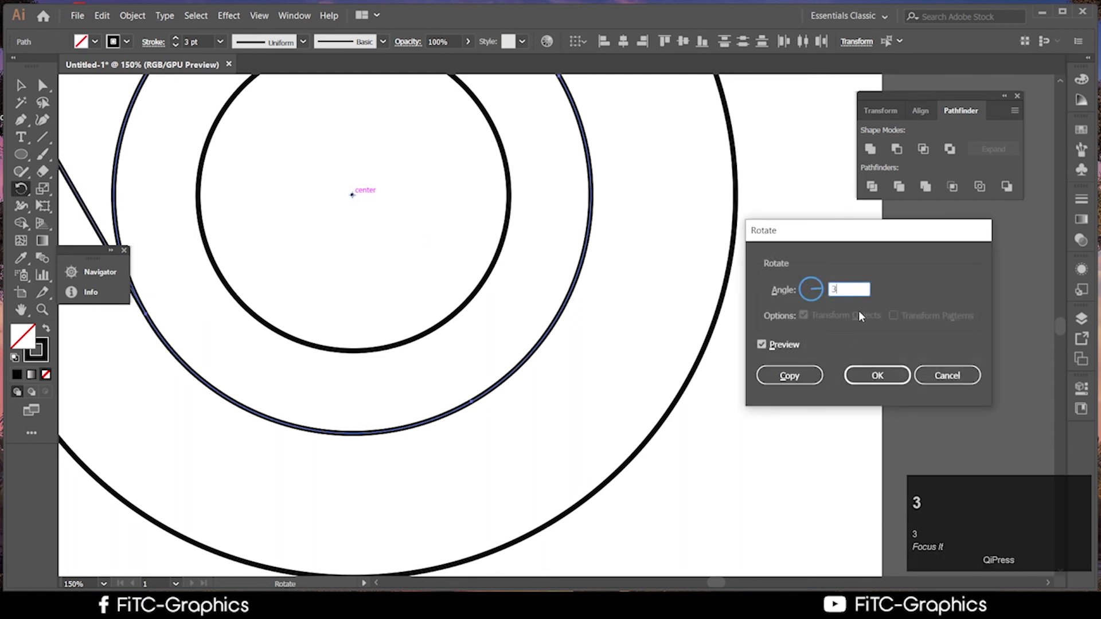
type("60/")
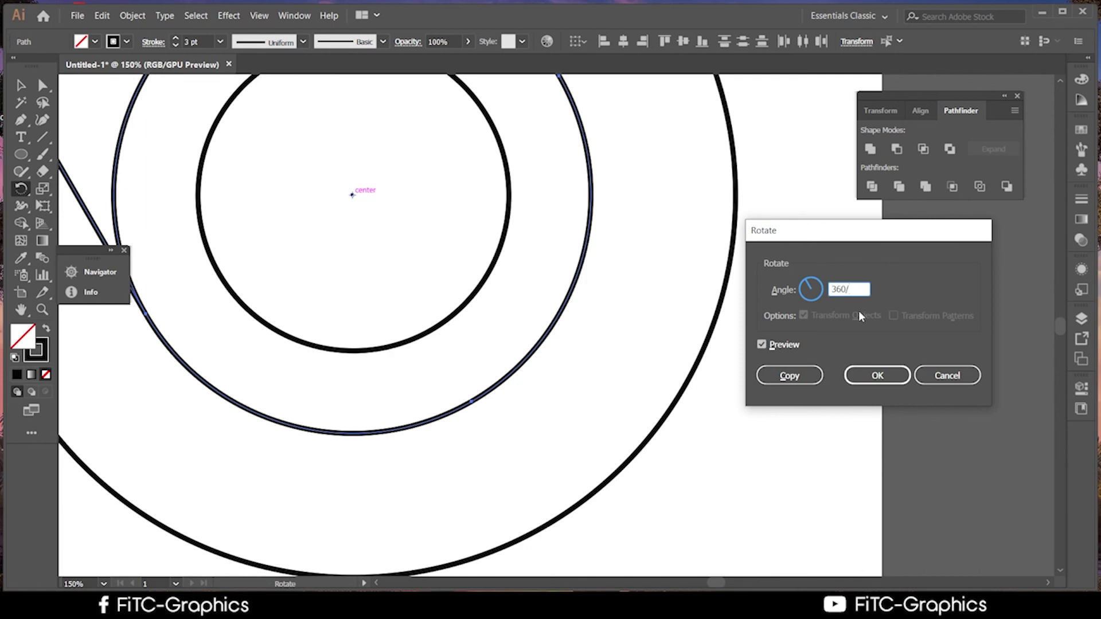
type("3")
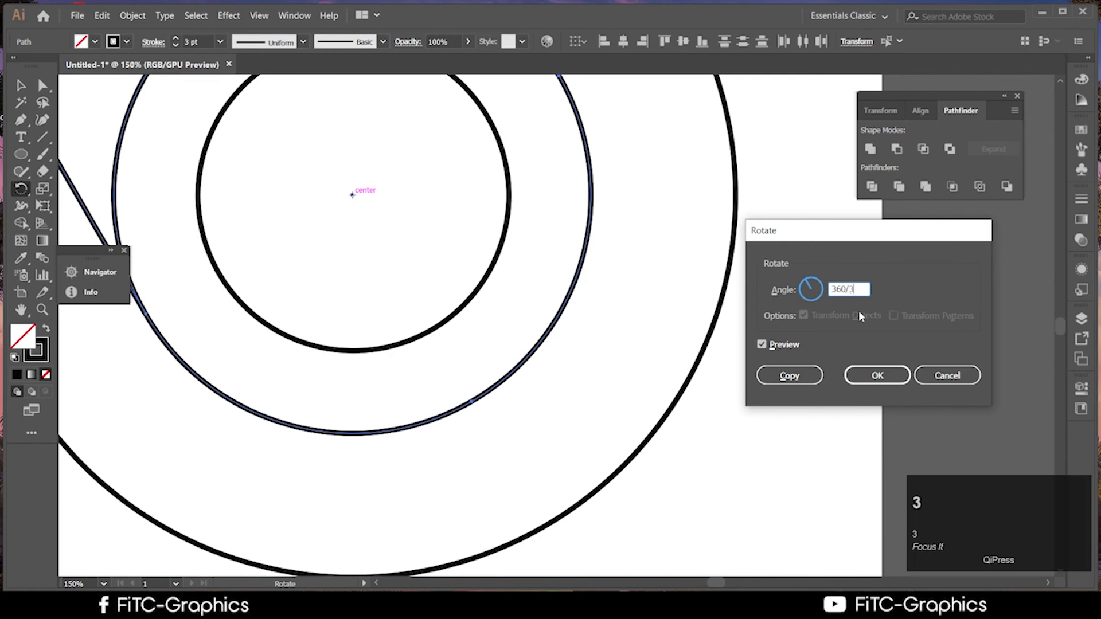
left_click(783, 378)
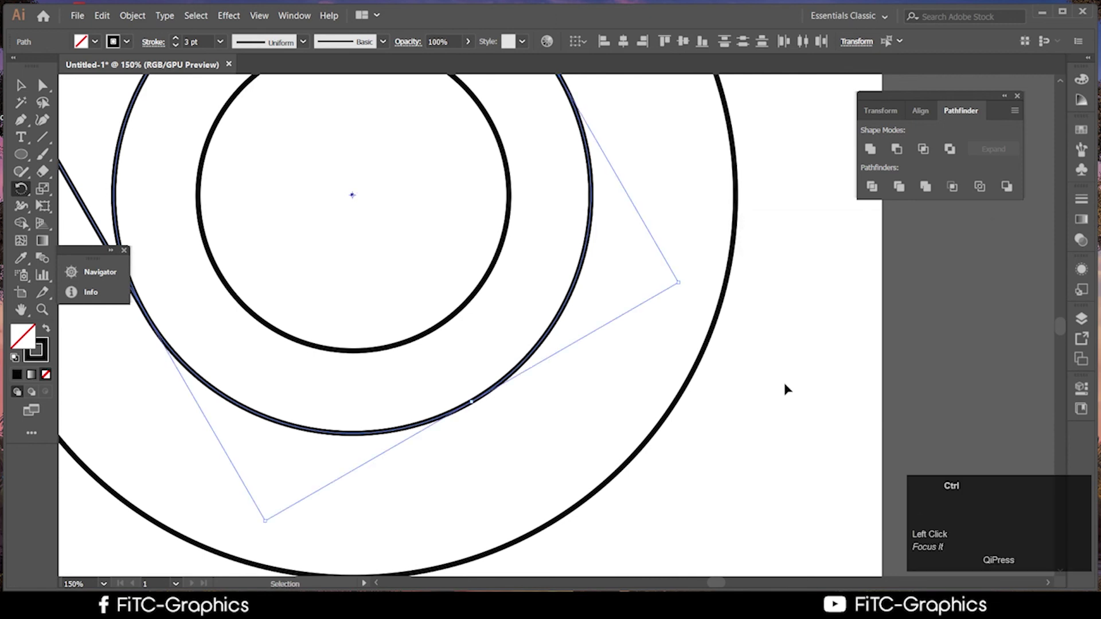
key("ctrl+d")
scroll(501, 283, "down", 4)
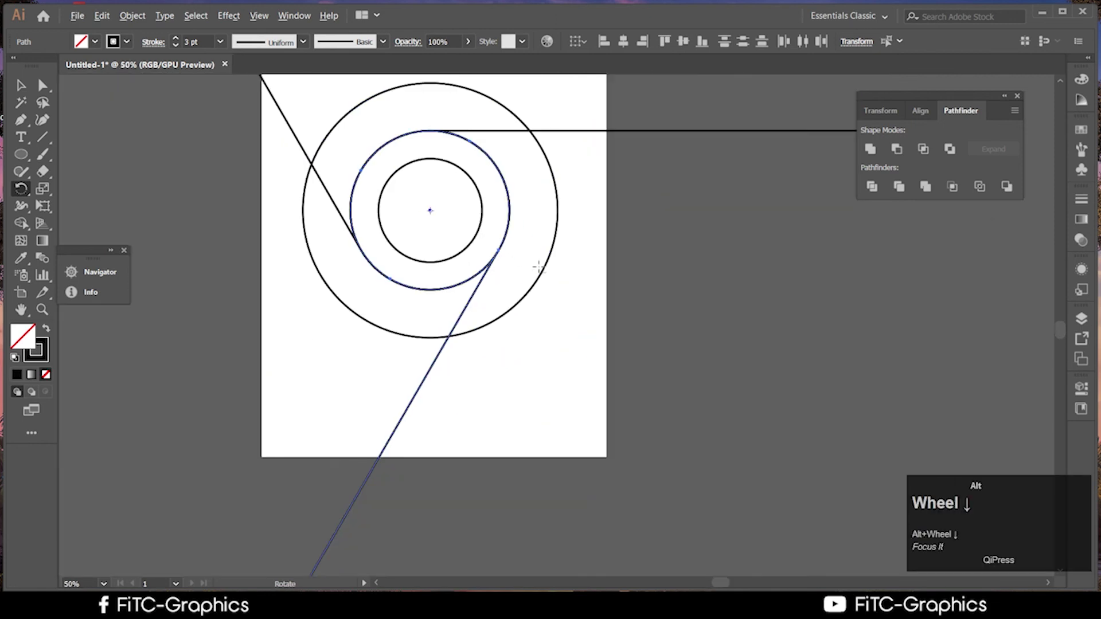
Select all circles and lines and split them with Pathfinder Divide
left_click(21, 85)
left_click(582, 413)
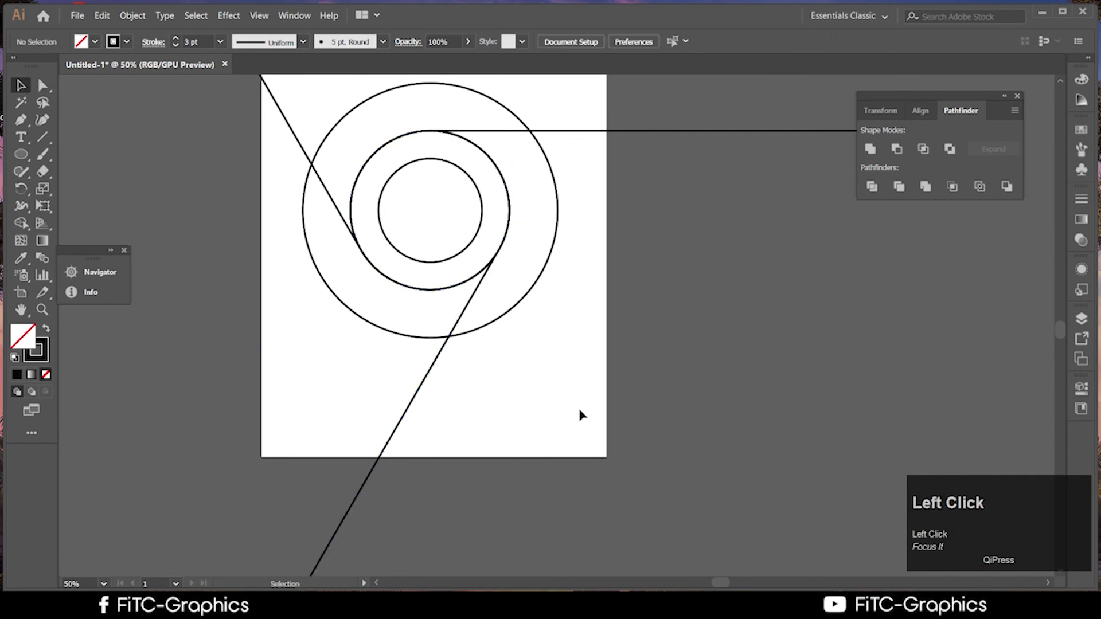
scroll(516, 349, "up", 2)
key("ctrl+a")
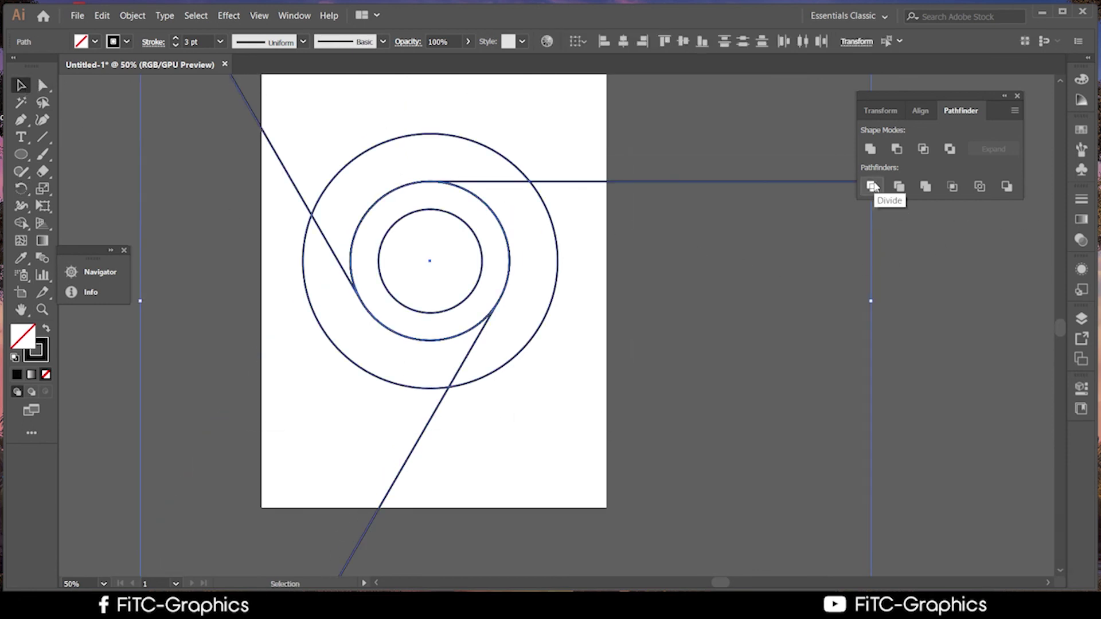
left_click(873, 187)
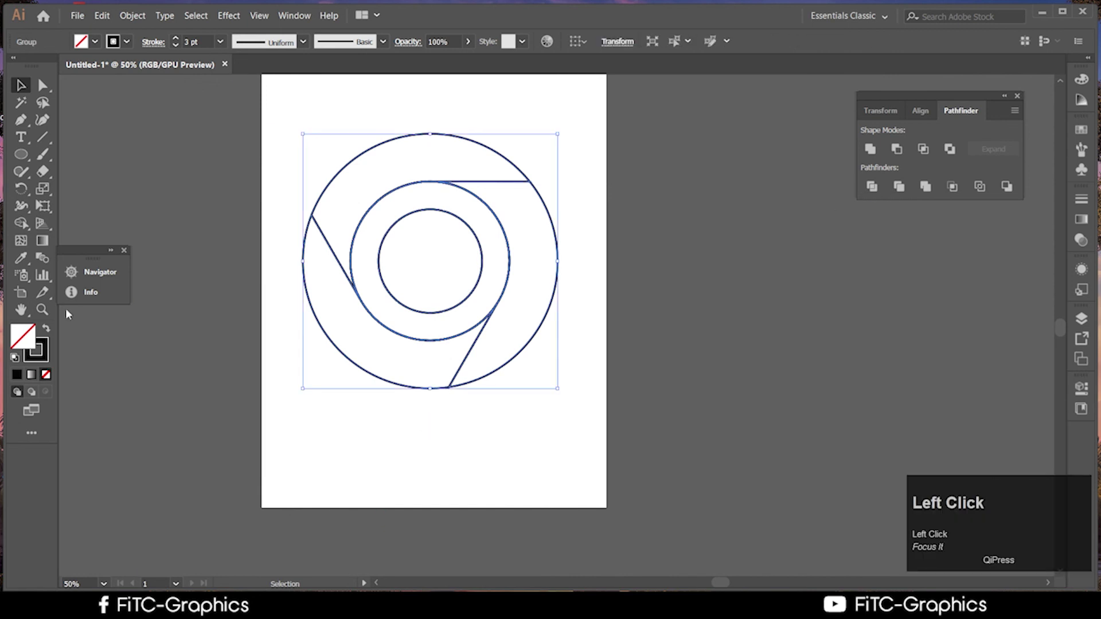
Fill the ring's upper segment red with the Shape Builder tool
left_click(23, 222)
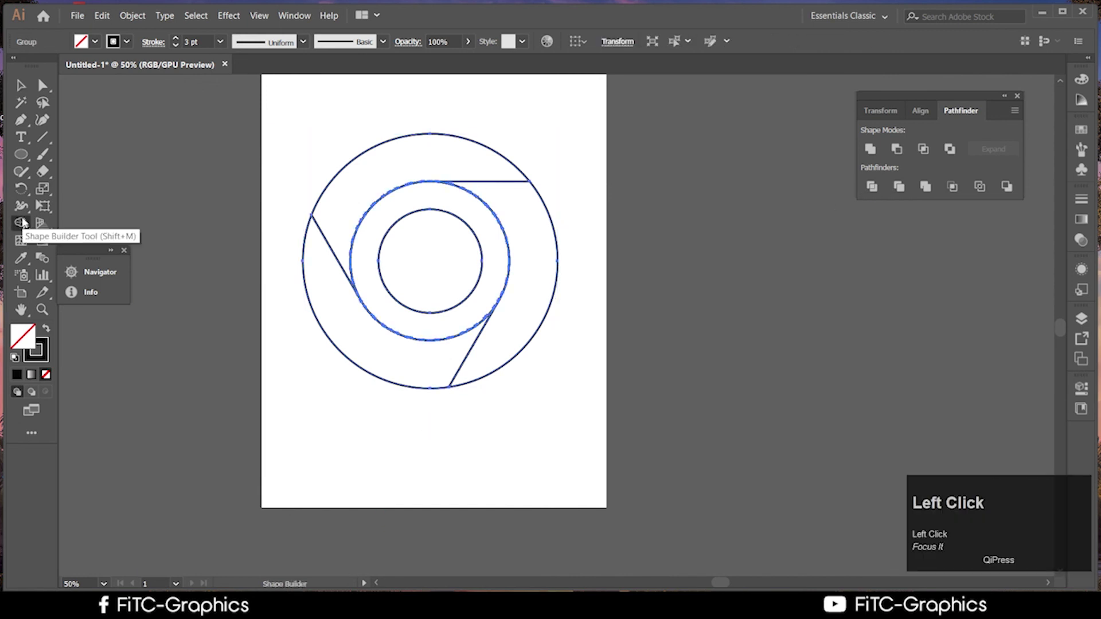
double_click(24, 341)
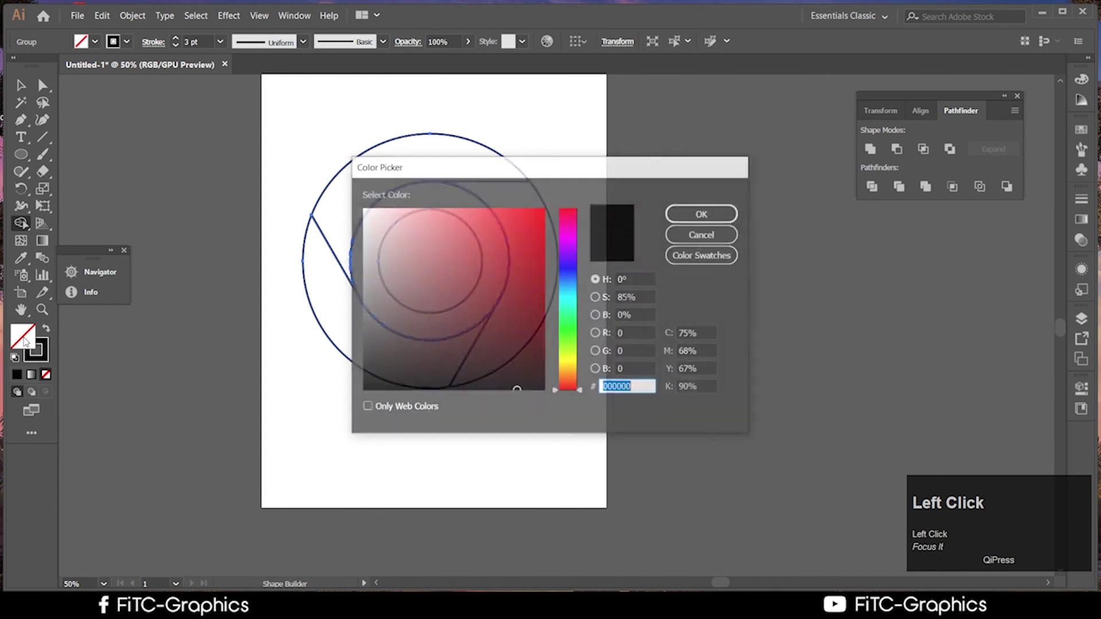
left_click(524, 226)
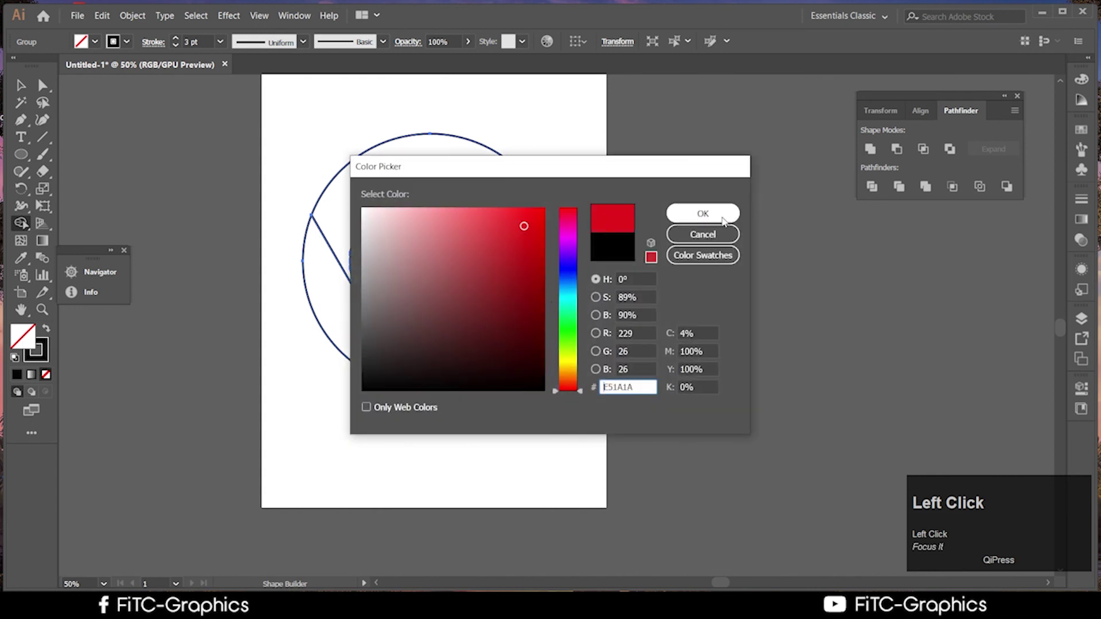
left_click(703, 214)
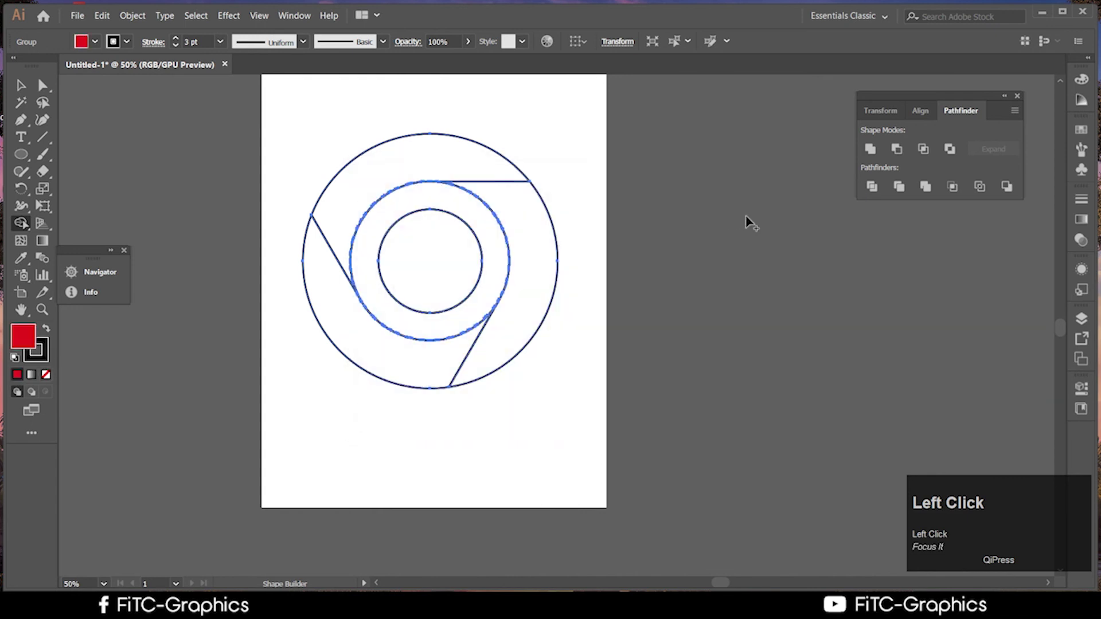
left_click(354, 199)
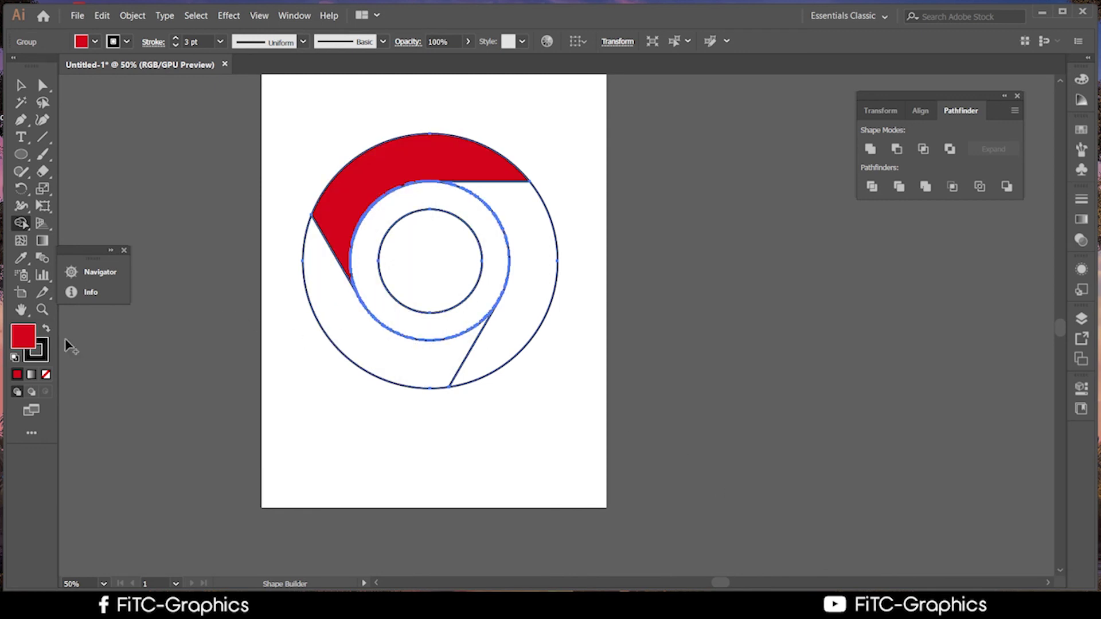
Fill the ring's lower-left segment dark grey
double_click(35, 343)
left_click_drag(367, 317, 384, 333)
left_click(727, 217)
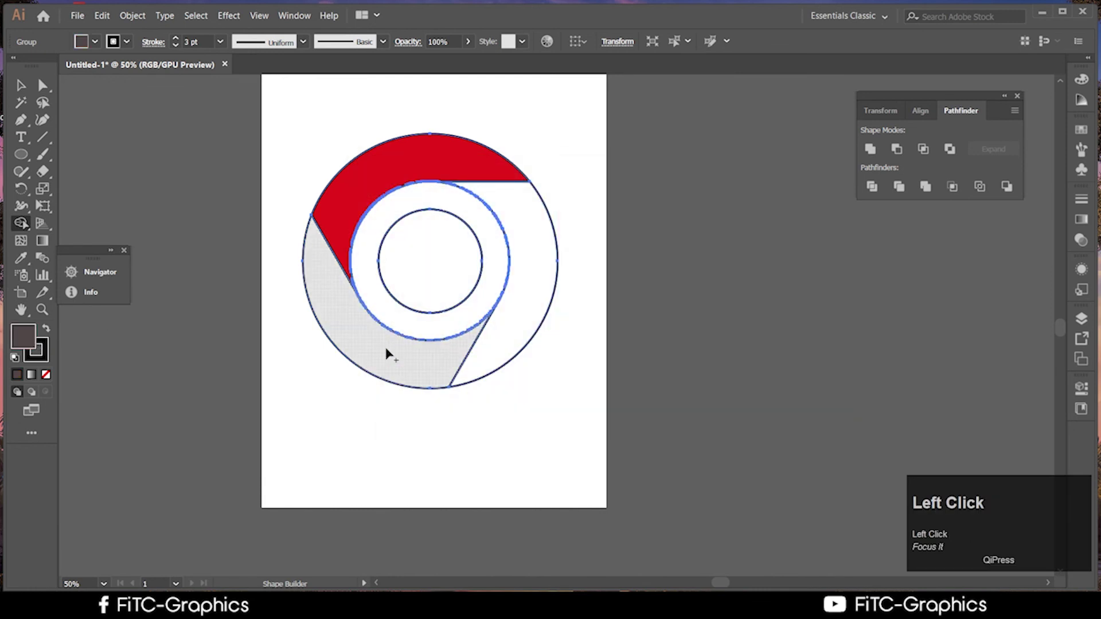
left_click(386, 356)
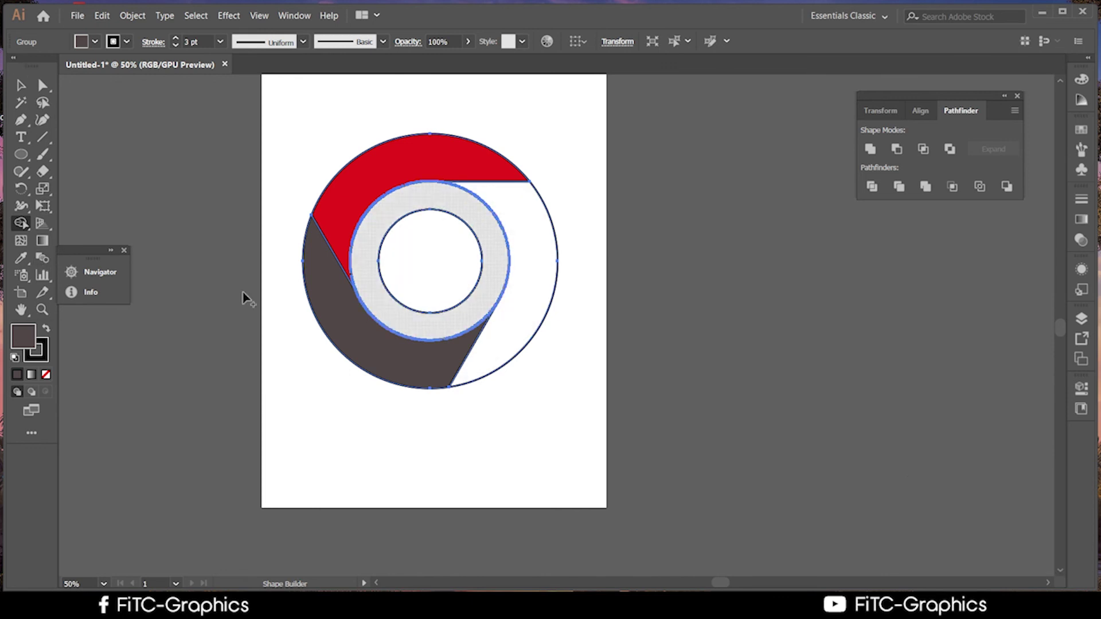
Fill the ring's right segment and the inner circle bright blue, then select the whole artwork
double_click(25, 335)
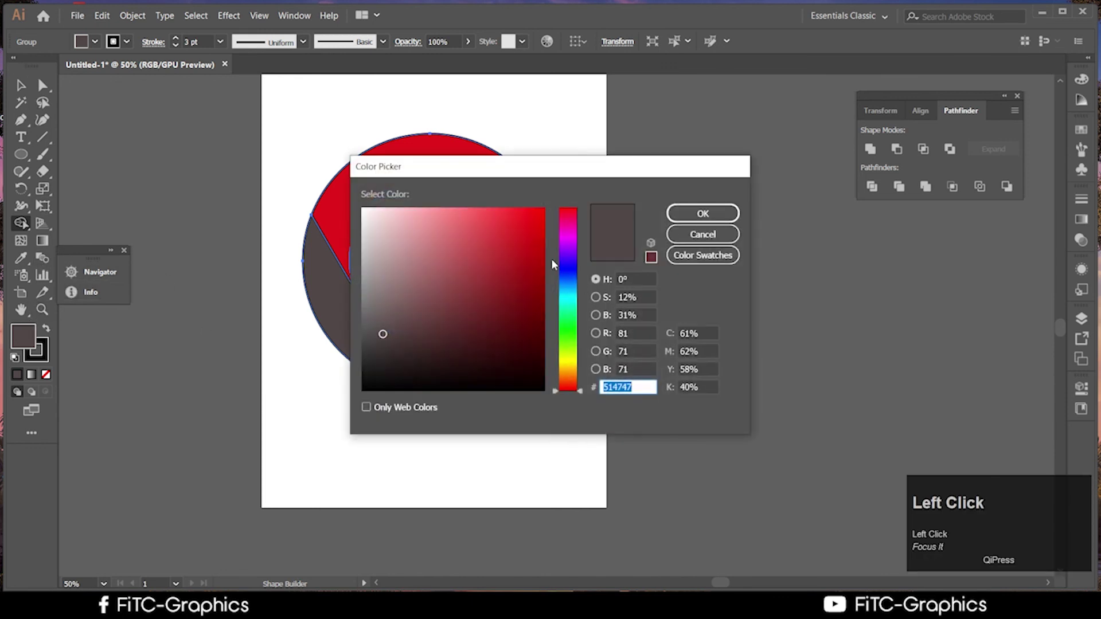
left_click_drag(562, 295, 567, 265)
left_click_drag(523, 249, 520, 218)
left_click(702, 214)
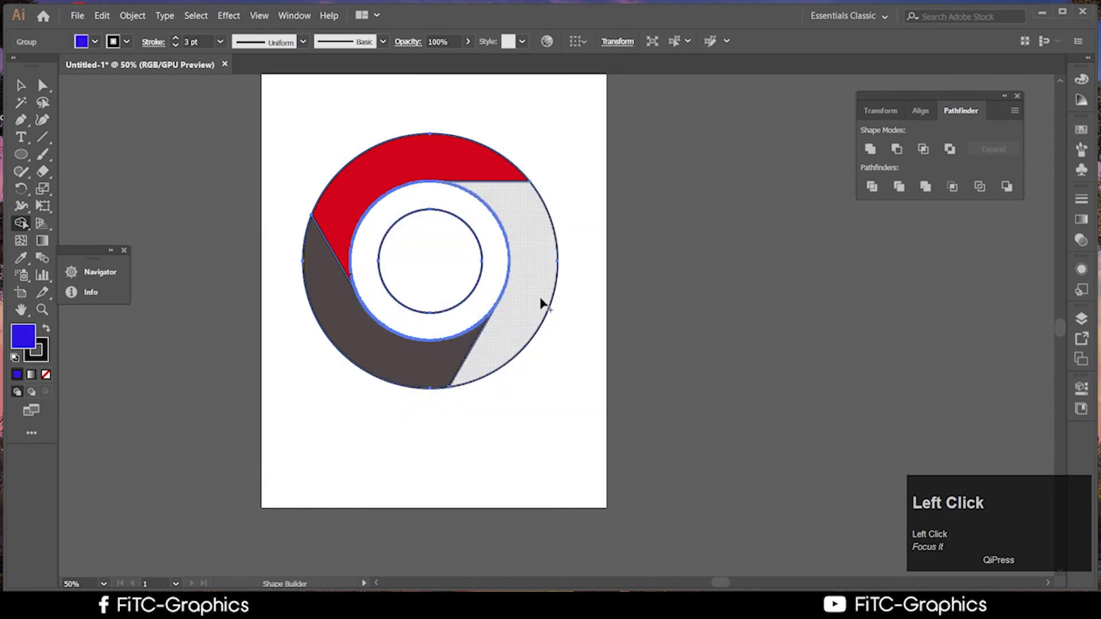
left_click(540, 299)
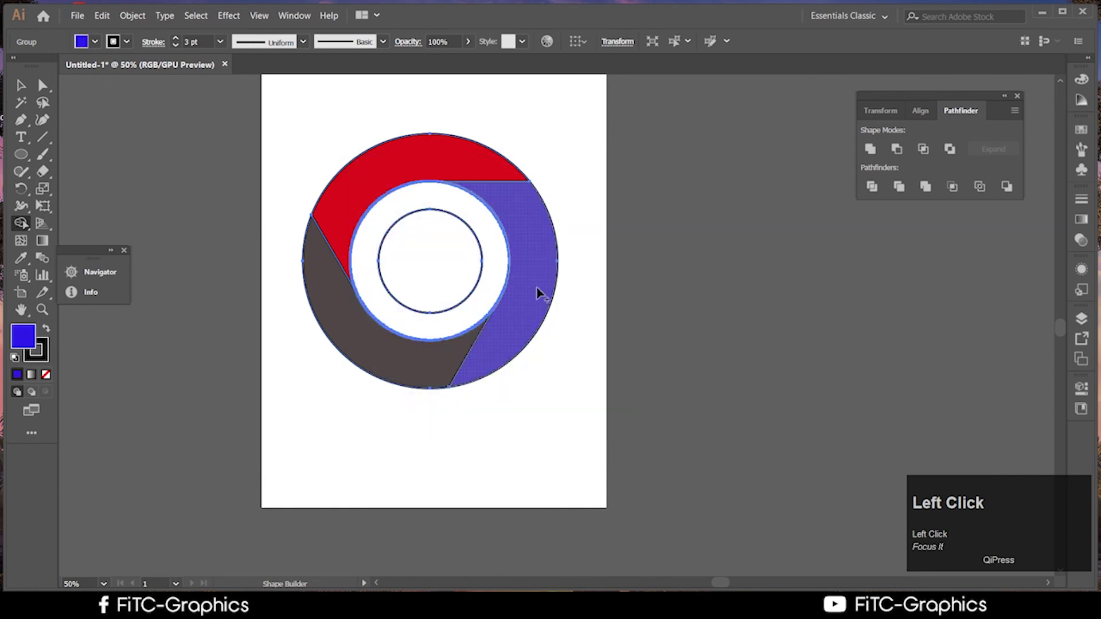
left_click(434, 291)
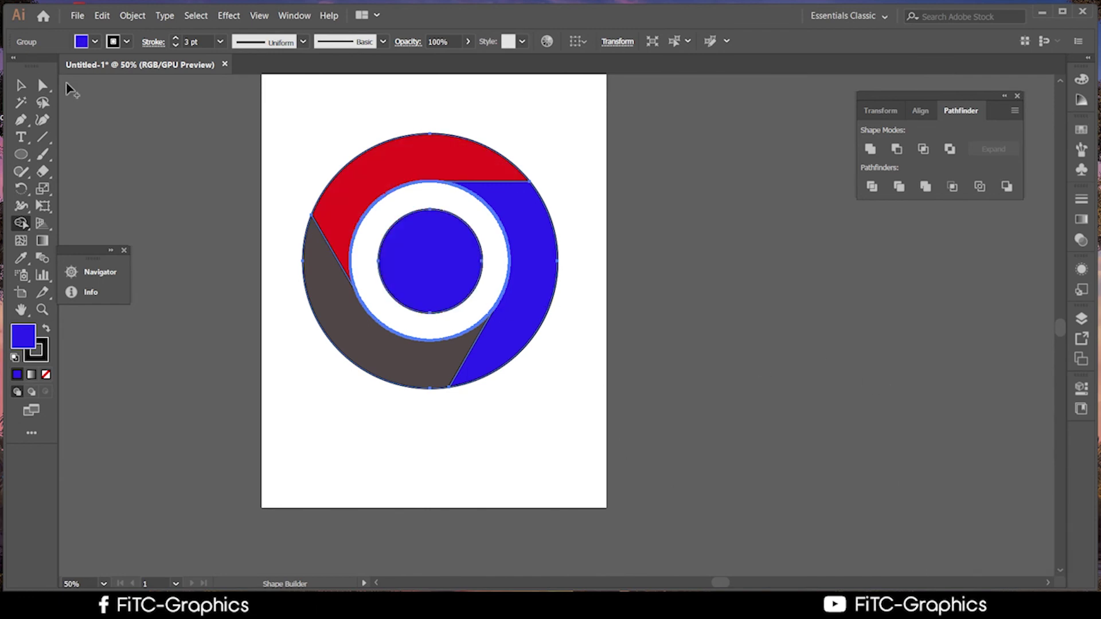
left_click(20, 85)
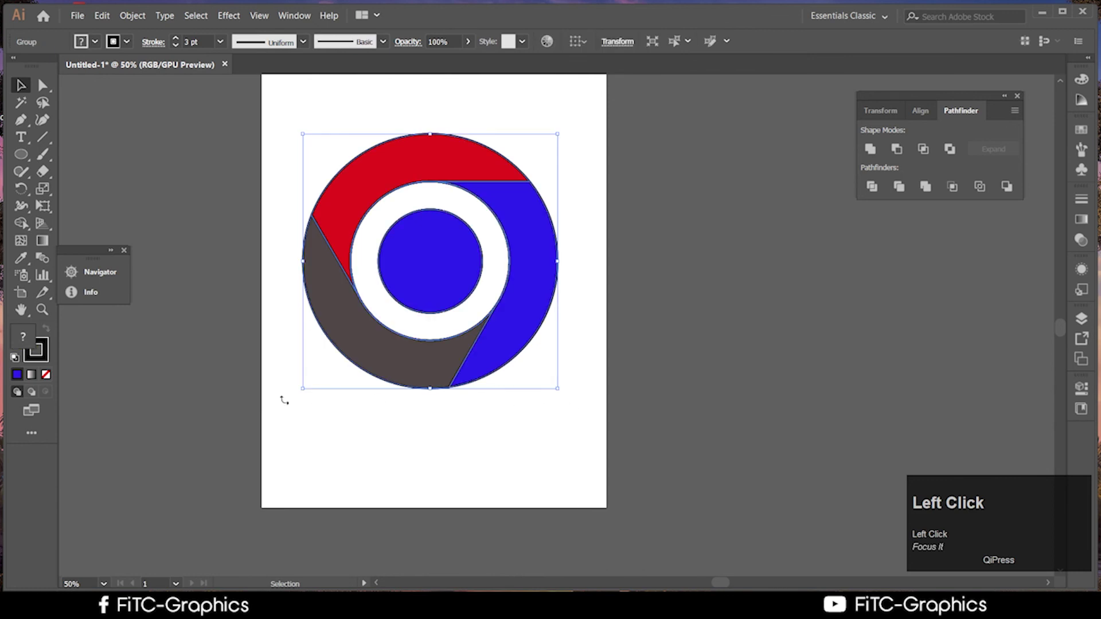
left_click(44, 360)
Remove the outlines from the logo artwork and deselect it
left_click(46, 374)
left_click(793, 460)
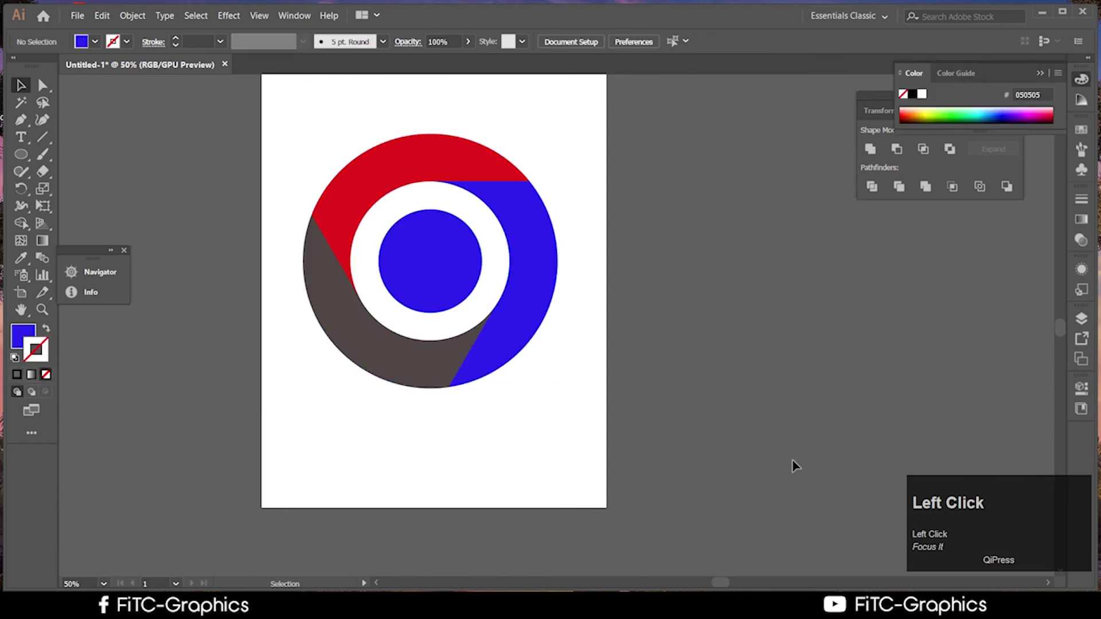
scroll(796, 466, "up", 2)
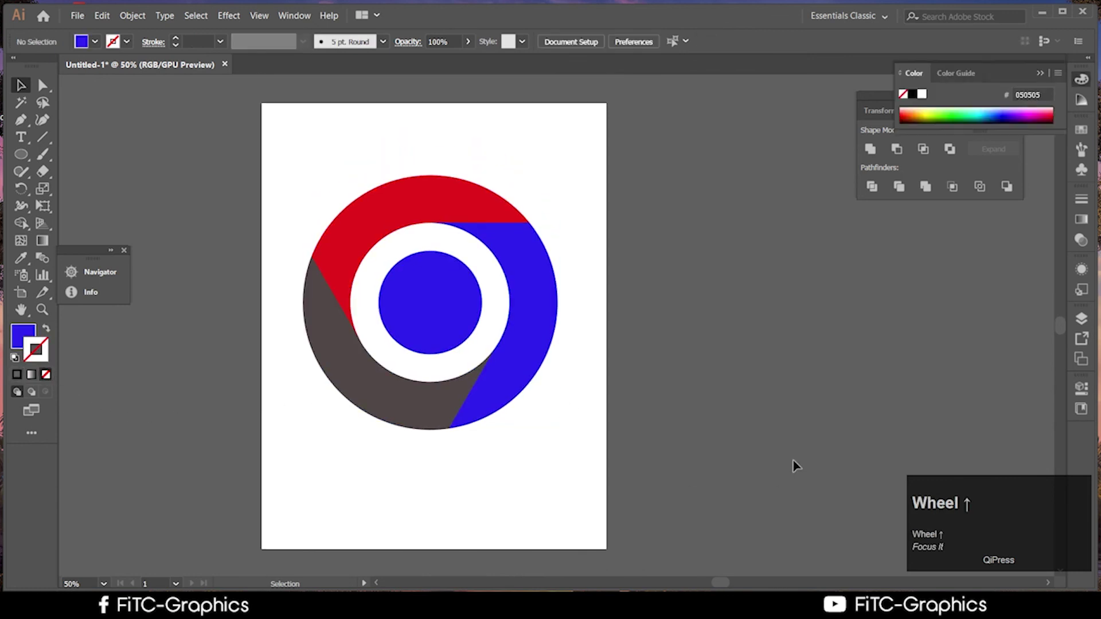
scroll(795, 466, "up", 1)
scroll(796, 465, "down", 2)
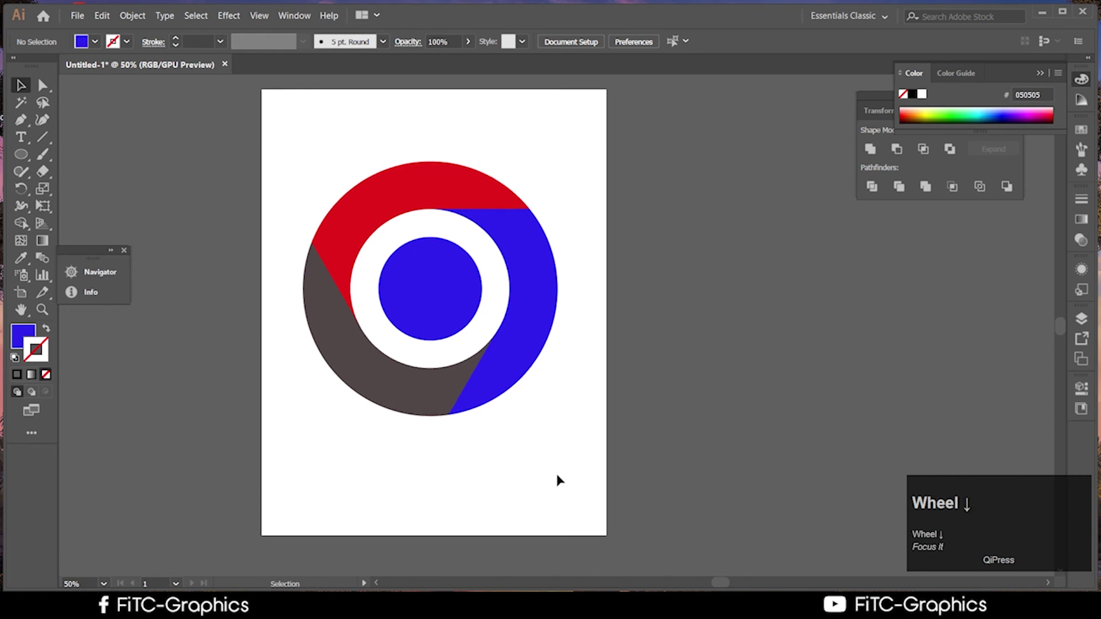
Drag the logo group off the artboard so it sits to its left
left_click_drag(602, 510, 334, 189)
left_click_drag(425, 290, 89, 172)
left_click(431, 356)
scroll(431, 358, "up", 3)
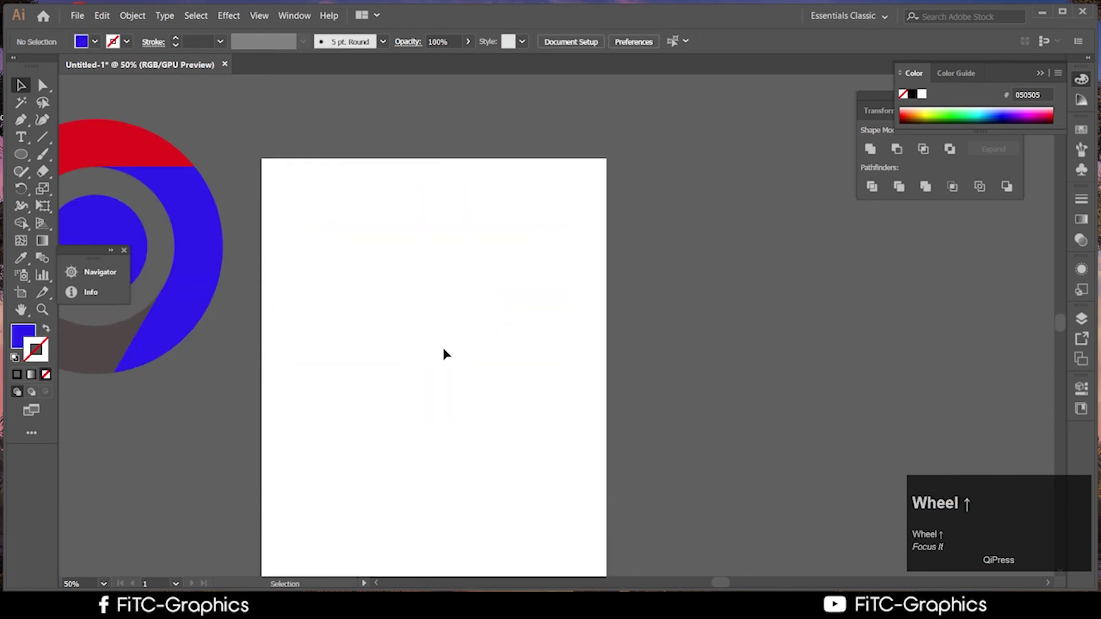
left_click_drag(444, 353, 720, 352)
left_click_drag(466, 275, 339, 283)
scroll(610, 433, "up", 1)
left_click(591, 406)
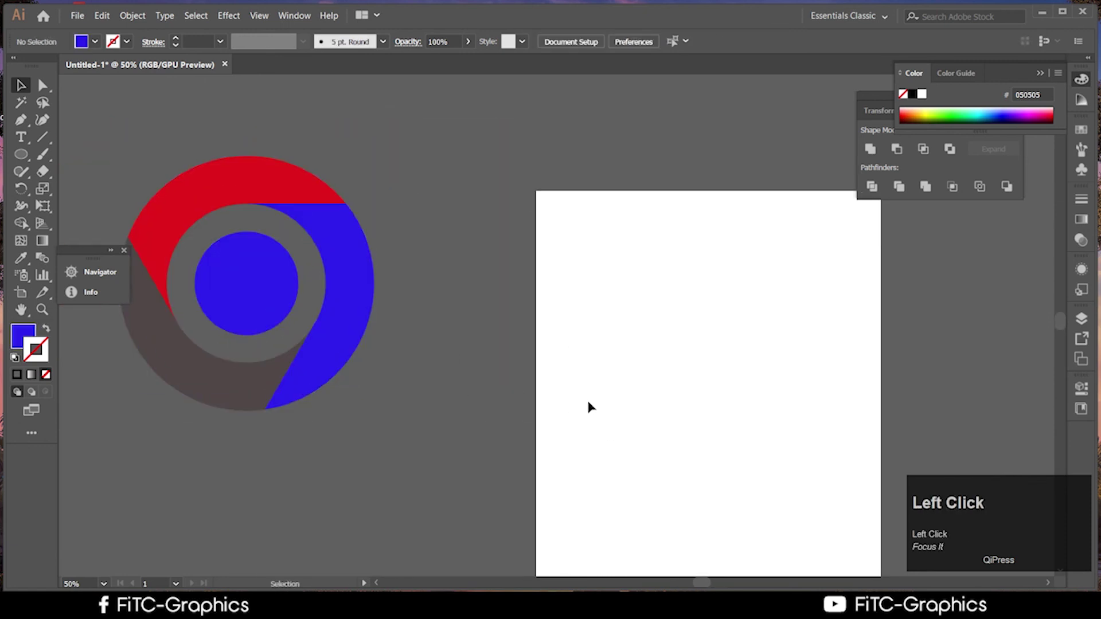
Bring up the course outline PDF in the browser, then return to Illustrator
scroll(591, 403, "up", 1)
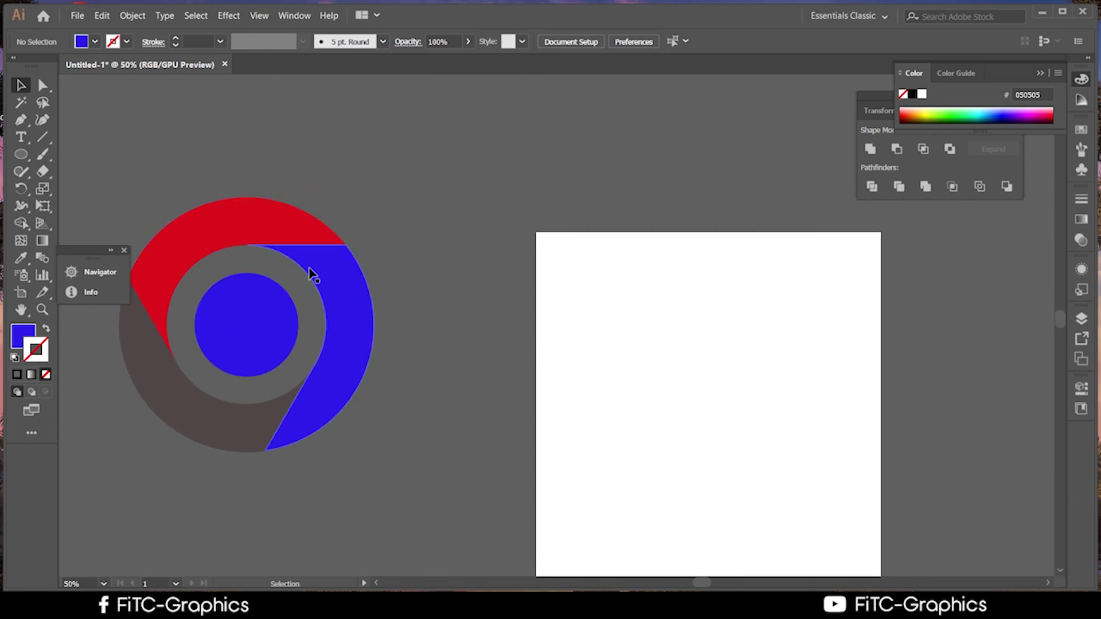
left_click(688, 449)
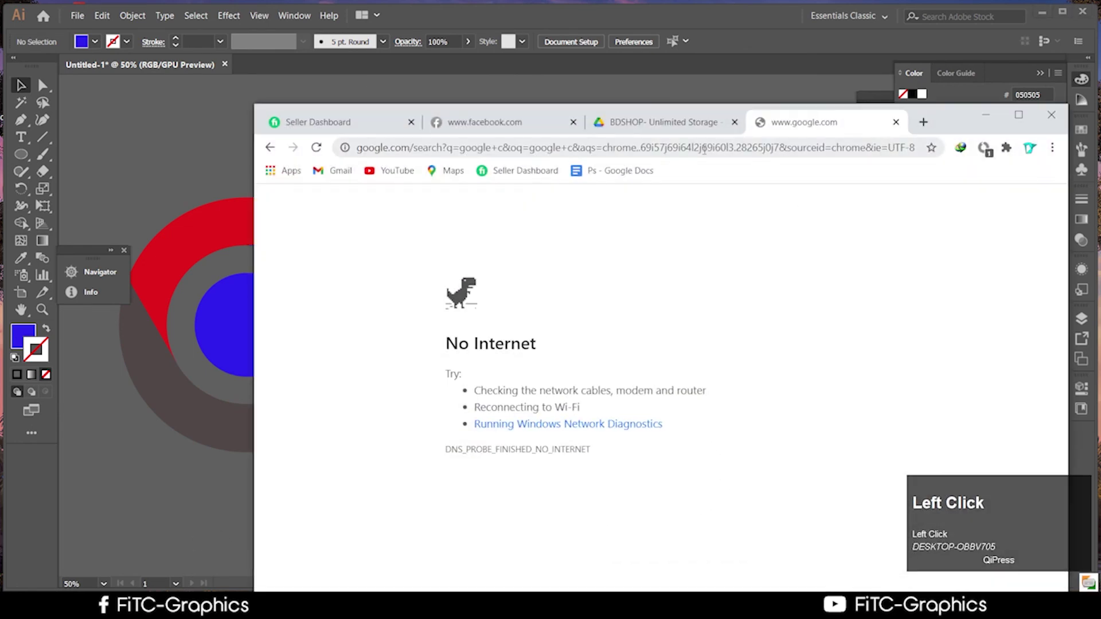
left_click(664, 122)
left_click_drag(939, 122, 504, 375)
left_click(505, 376)
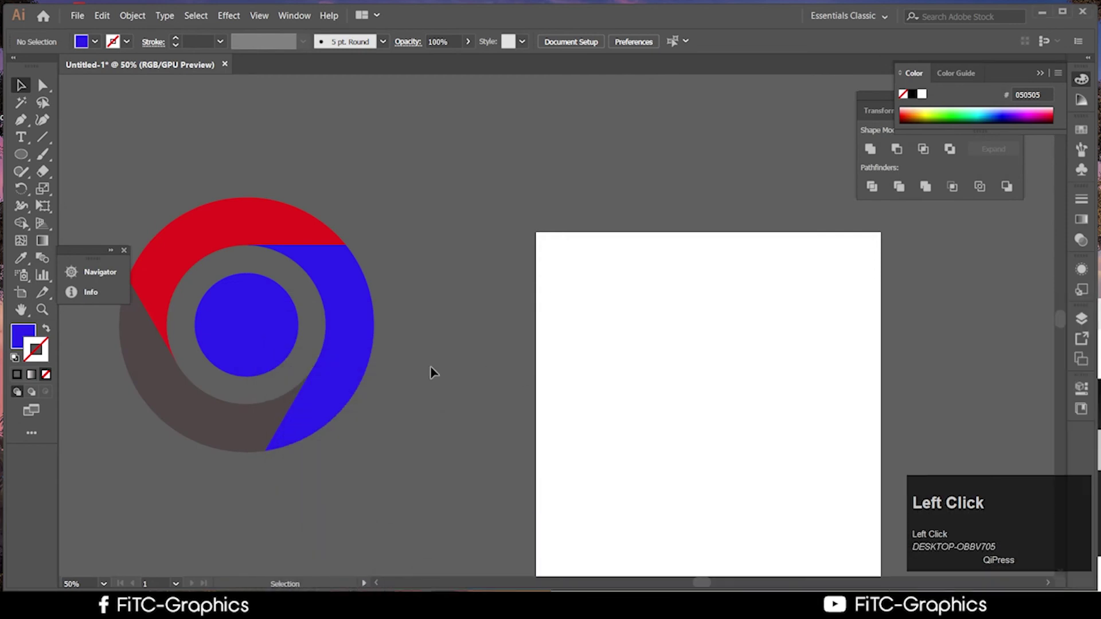
Group the logo's pieces and raise the group higher beside the artboard
left_click(241, 243)
key("ctrl")
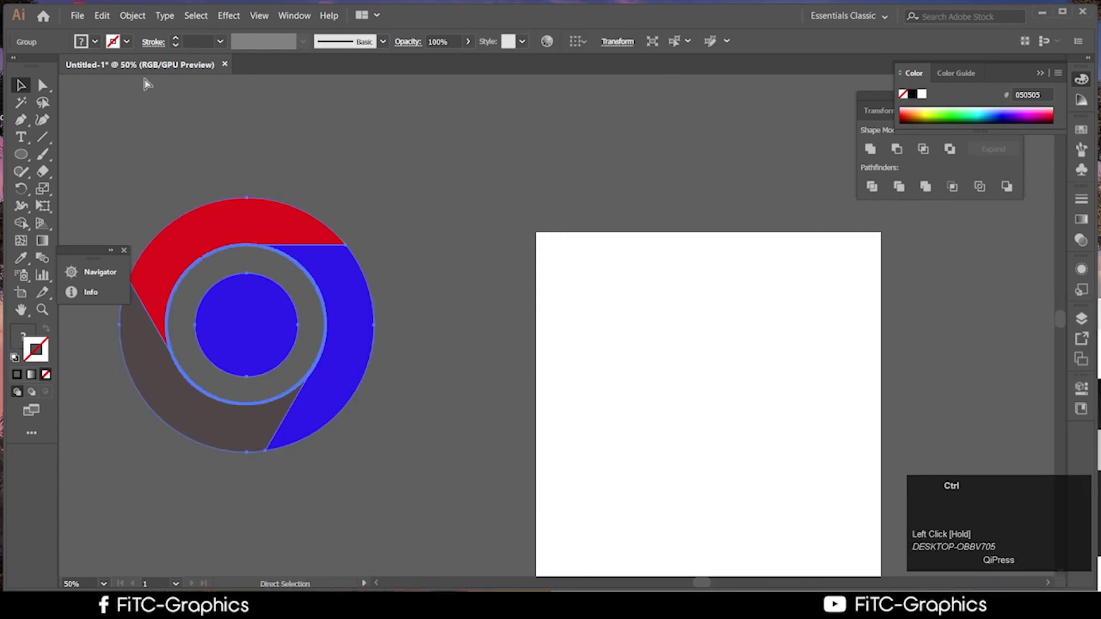
key("ctrl+g")
left_click_drag(378, 318, 493, 239)
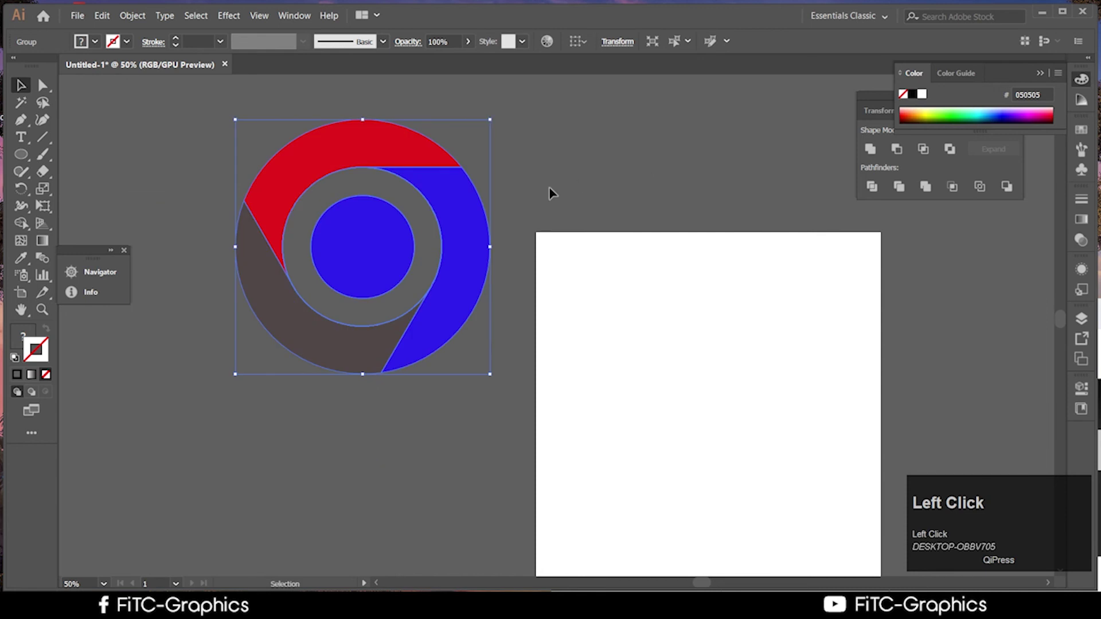
left_click_drag(462, 352, 491, 312)
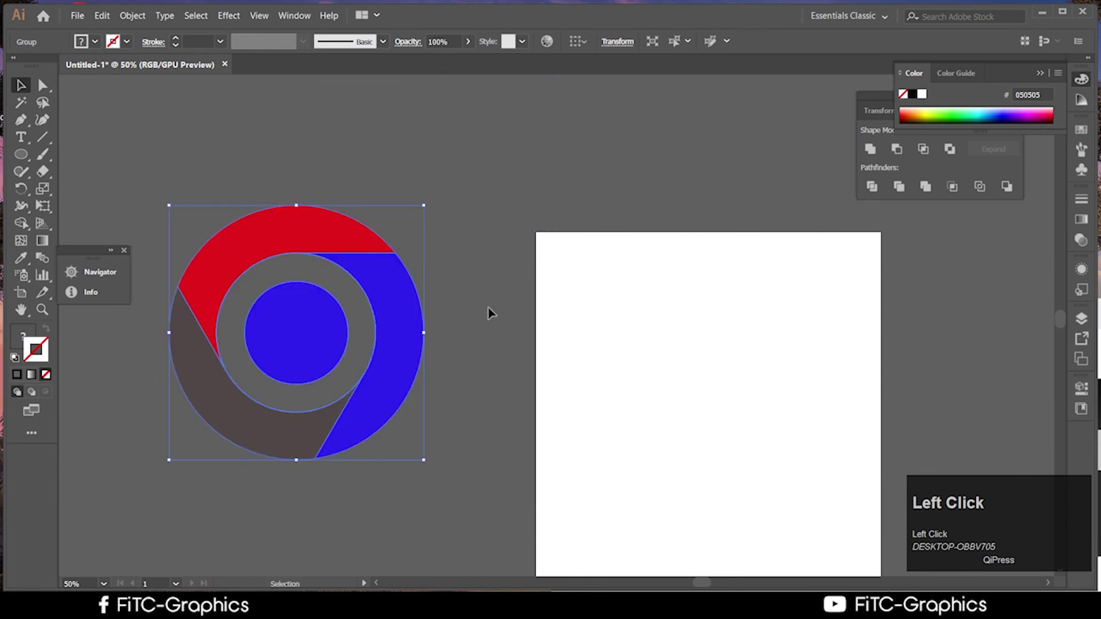
left_click_drag(397, 334, 398, 229)
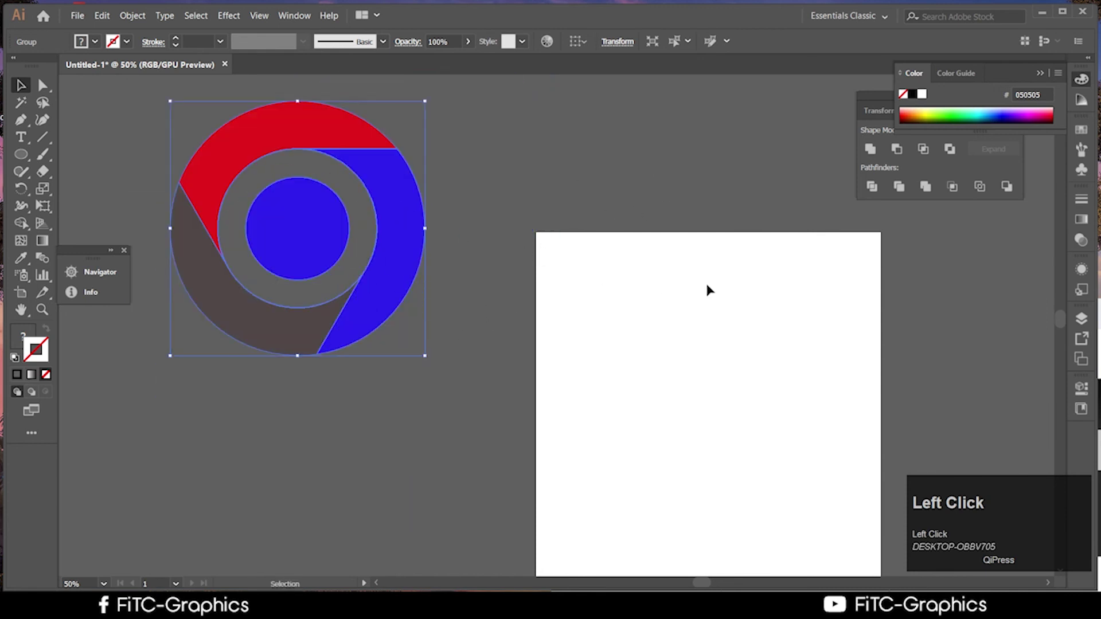
Restore the browser with the course outline PDF over Illustrator
scroll(727, 314, "down", 1)
left_click(269, 605)
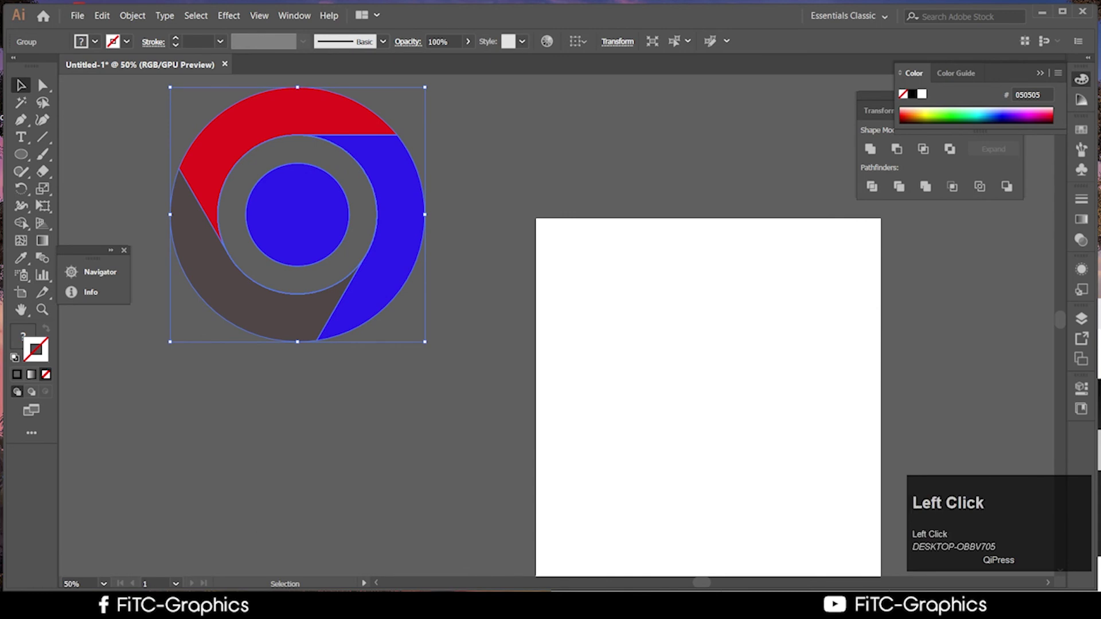
left_click_drag(1027, 313, 846, 85)
Scroll the course outline to the Film Reel homework line, then minimise the browser back to Illustrator
scroll(575, 419, "up", 1)
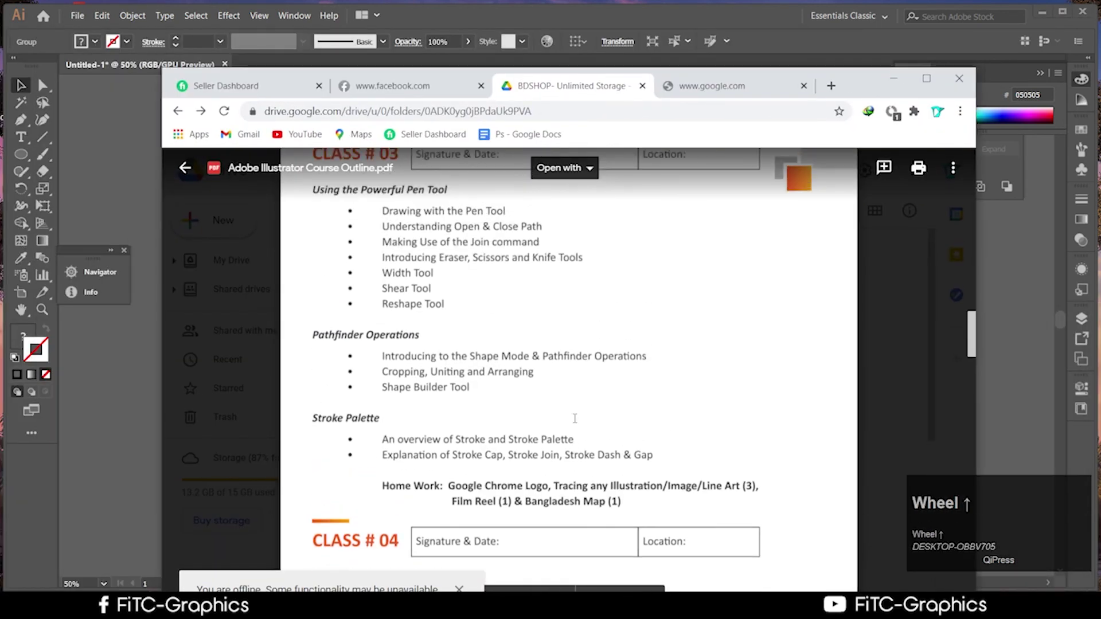
scroll(574, 419, "up", 2)
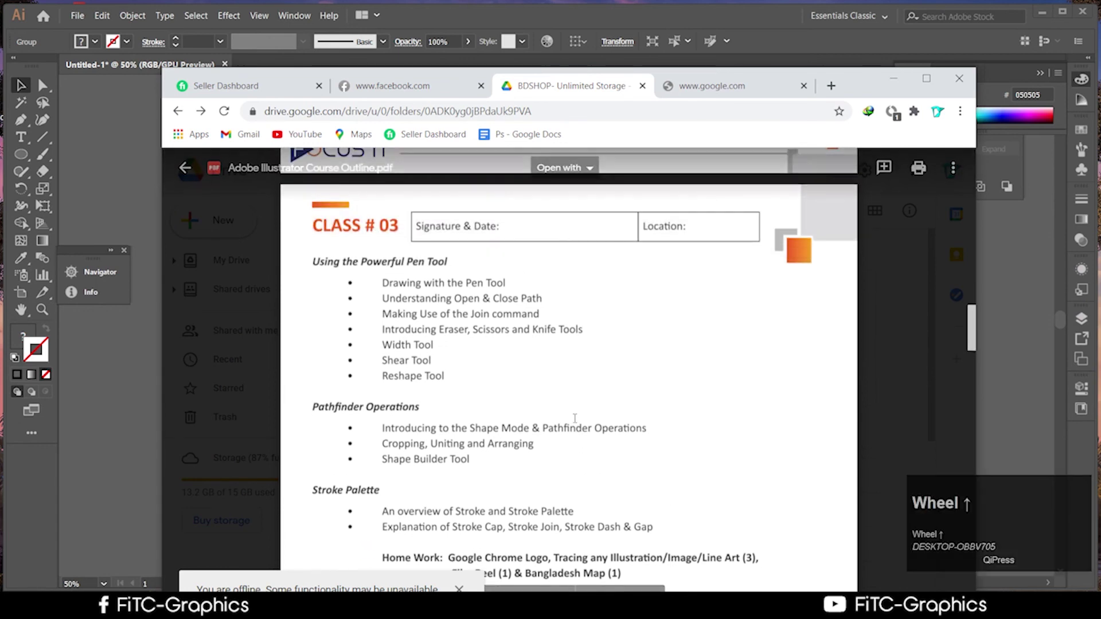
scroll(574, 418, "up", 1)
scroll(575, 419, "down", 5)
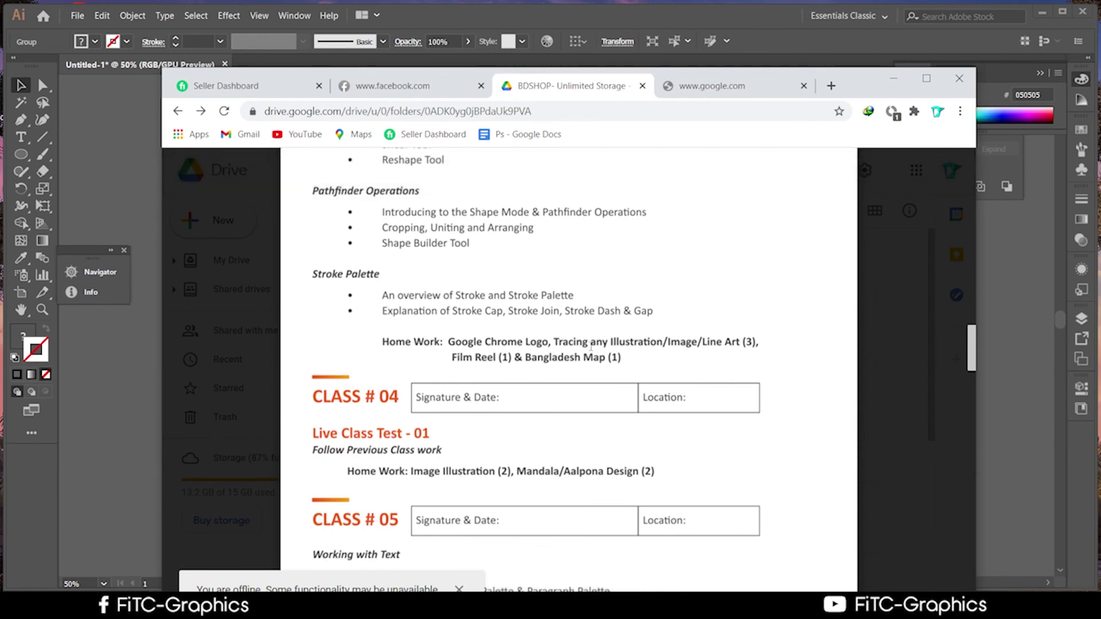
left_click(509, 358)
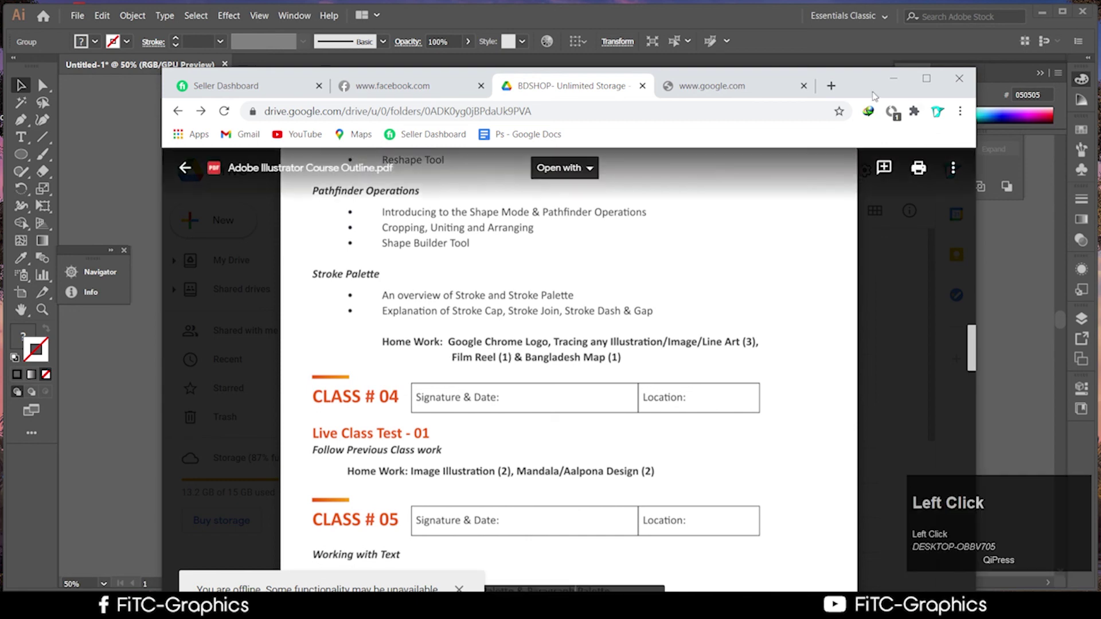
left_click(894, 78)
scroll(586, 286, "up", 2)
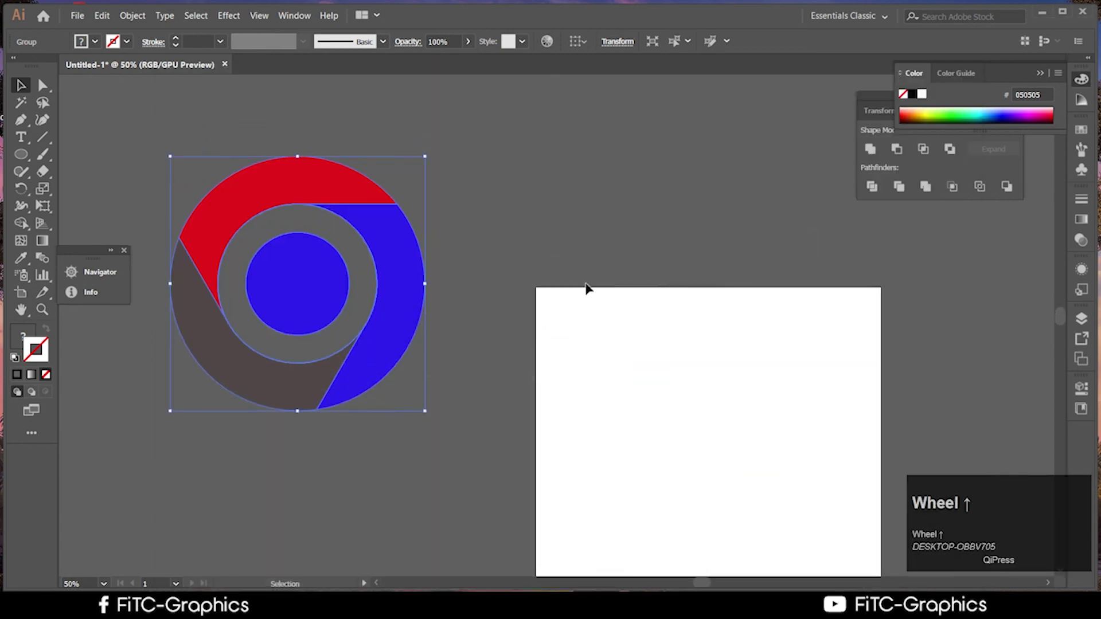
Draw a straight vertical path from the top to the bottom of the artboard with the Pen tool
left_click(20, 120)
scroll(630, 344, "down", 5)
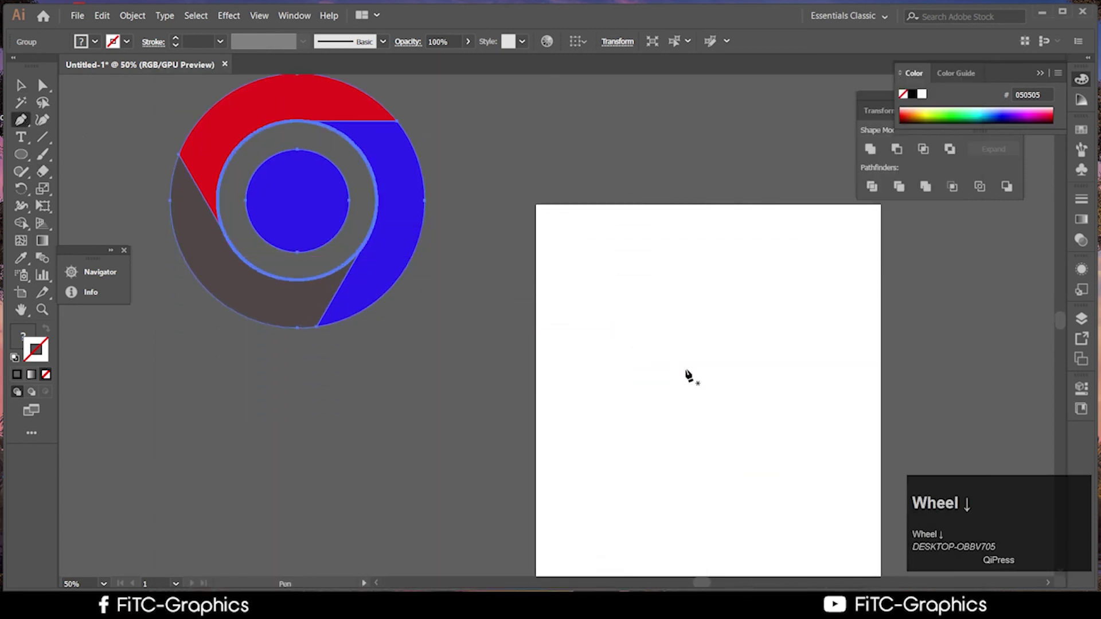
left_click_drag(688, 376, 448, 283)
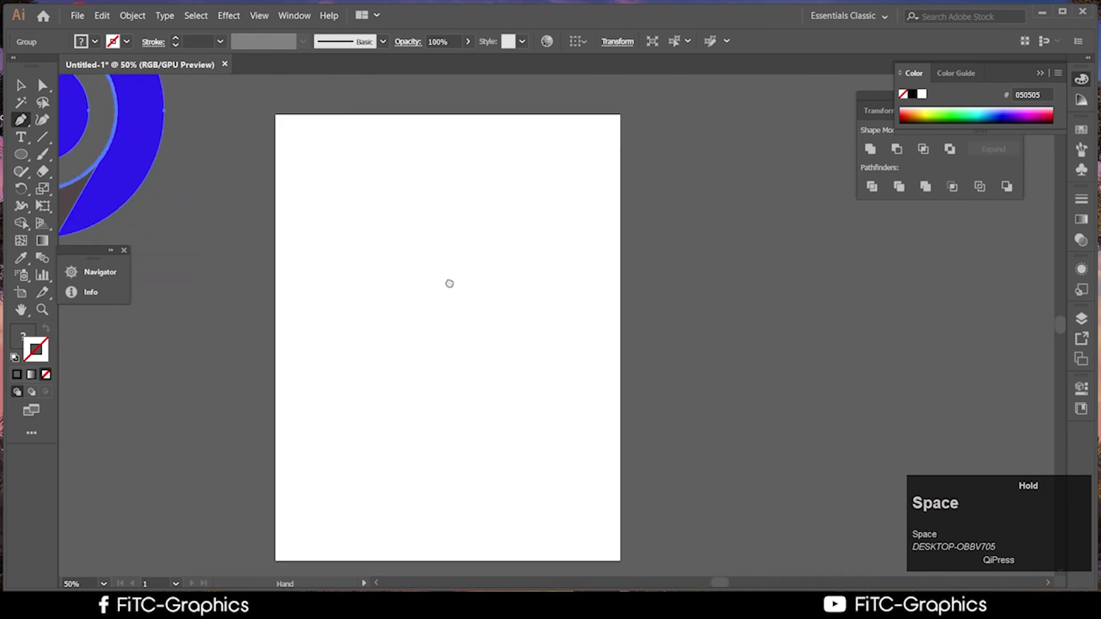
left_click(457, 123)
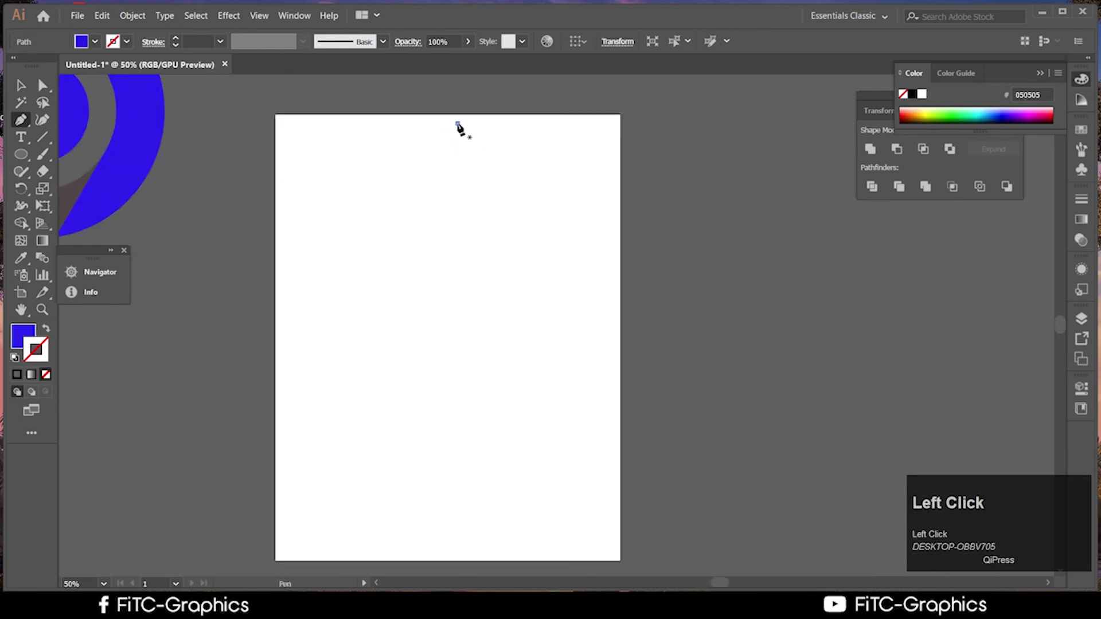
left_click(465, 492, "shift")
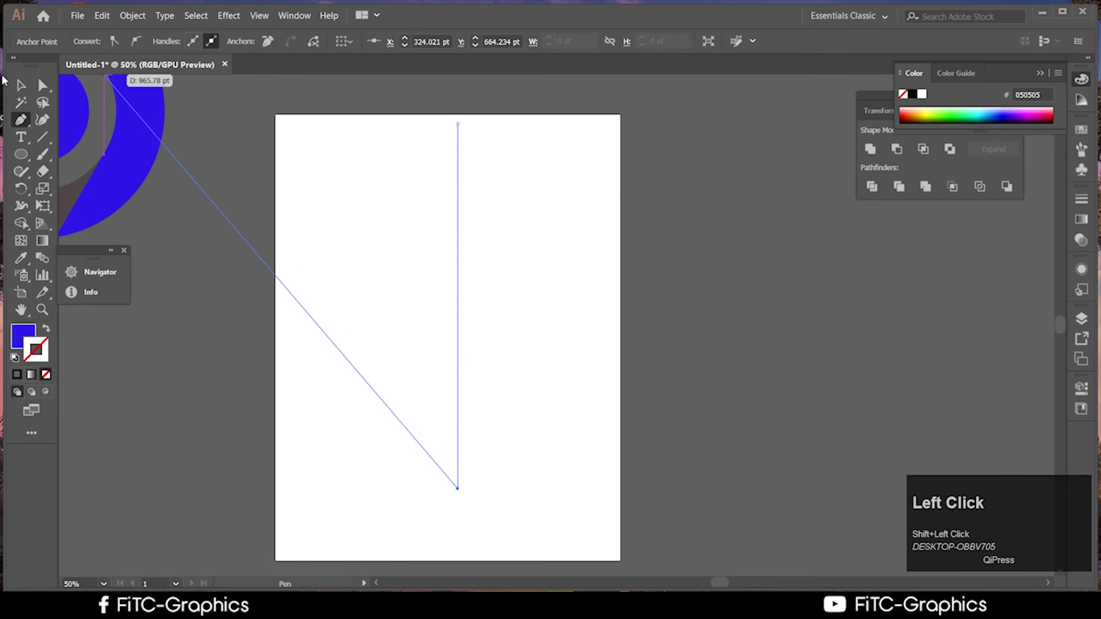
left_click(21, 85)
Give the vertical line a 100 pt stroke weight
left_click(462, 263)
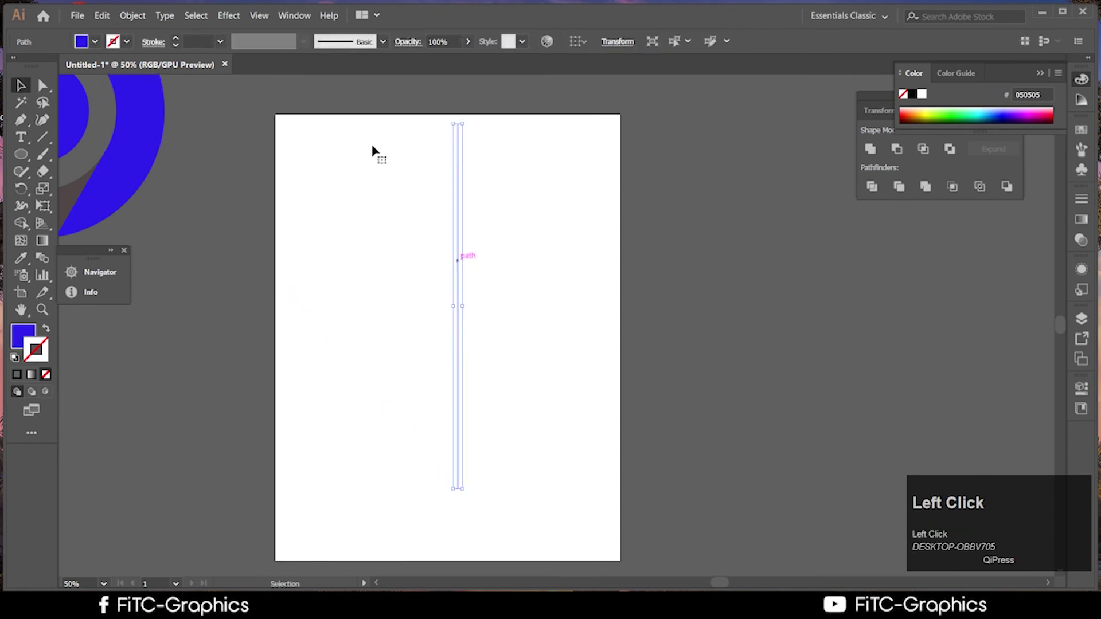
left_click(380, 41)
left_click(383, 41)
left_click(220, 41)
left_click(250, 391)
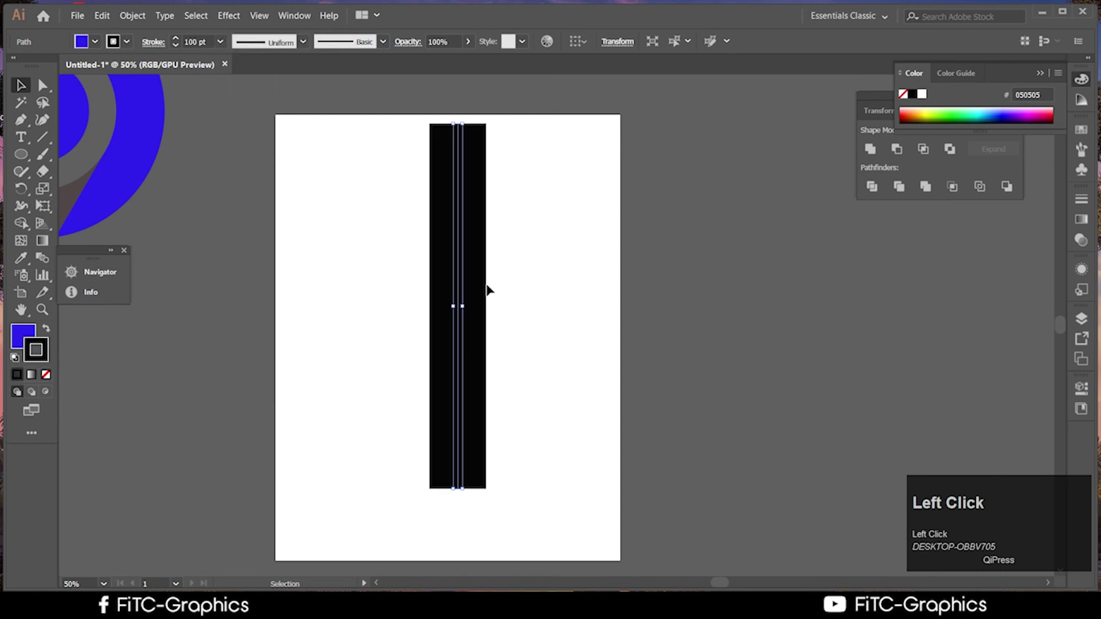
Drag a duplicate of the line just beside the original and reselect the centre path
scroll(440, 280, "up", 1)
scroll(472, 268, "up", 2)
left_click(450, 327)
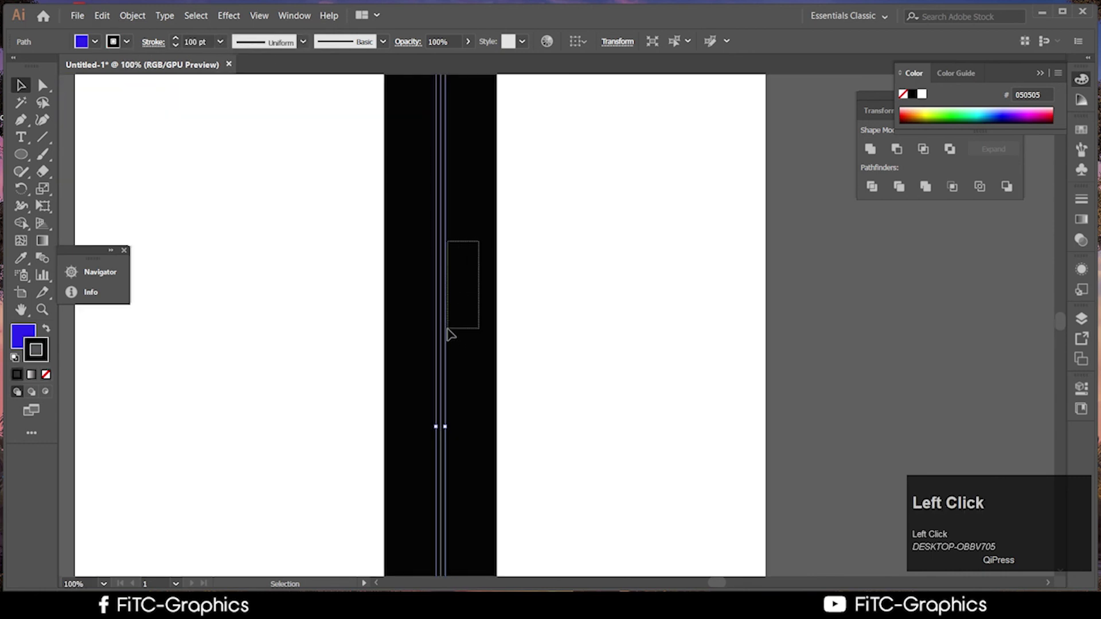
scroll(453, 327, "down", 4)
left_click(454, 324)
left_click_drag(453, 325, 445, 298)
scroll(445, 373, "up", 3)
left_click(433, 337)
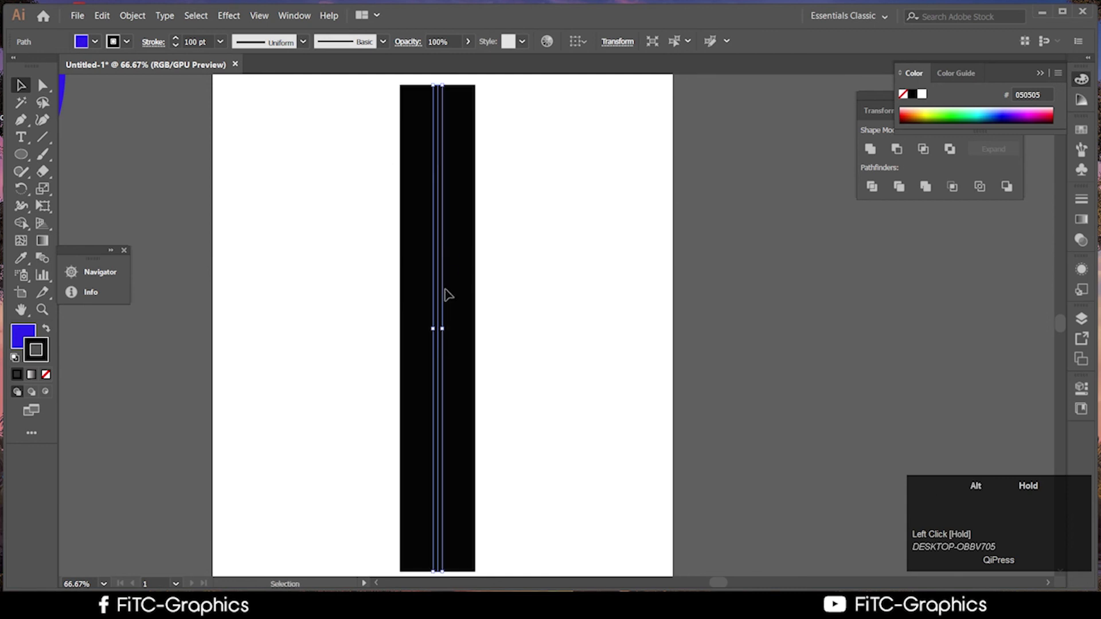
scroll(445, 297, "down", 2)
scroll(447, 295, "up", 1)
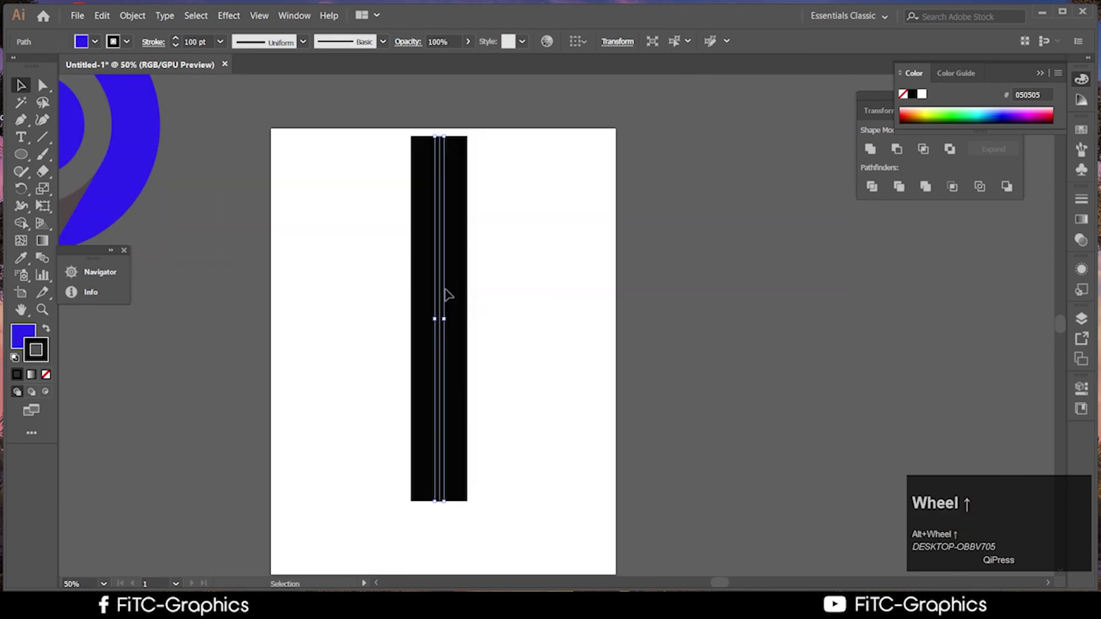
scroll(445, 296, "up", 1)
scroll(435, 304, "up", 2)
scroll(430, 333, "down", 2)
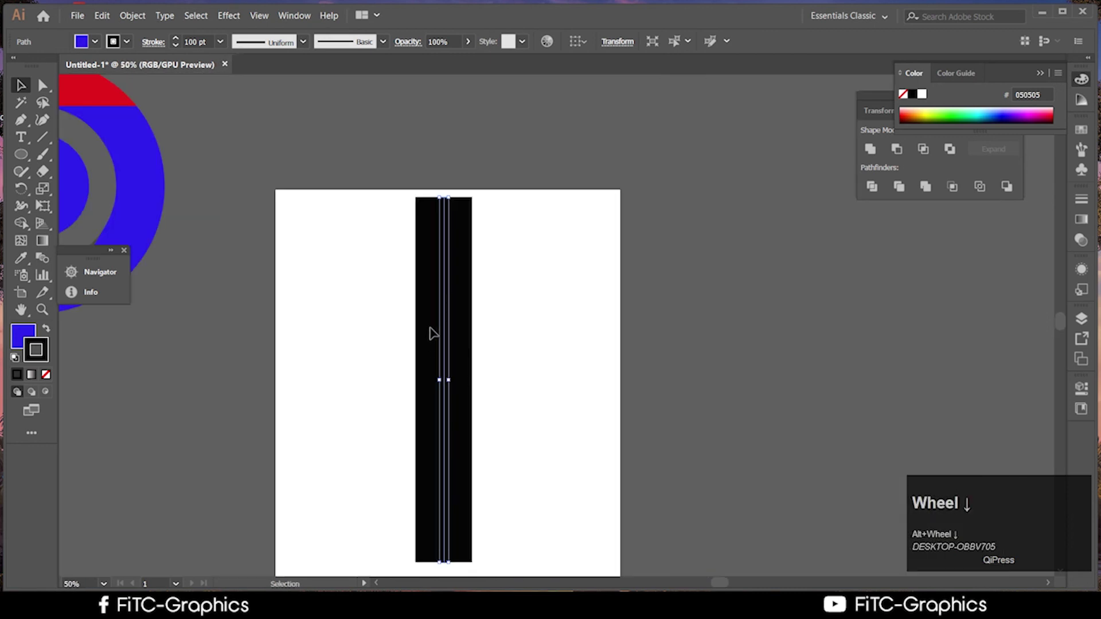
scroll(436, 327, "down", 3)
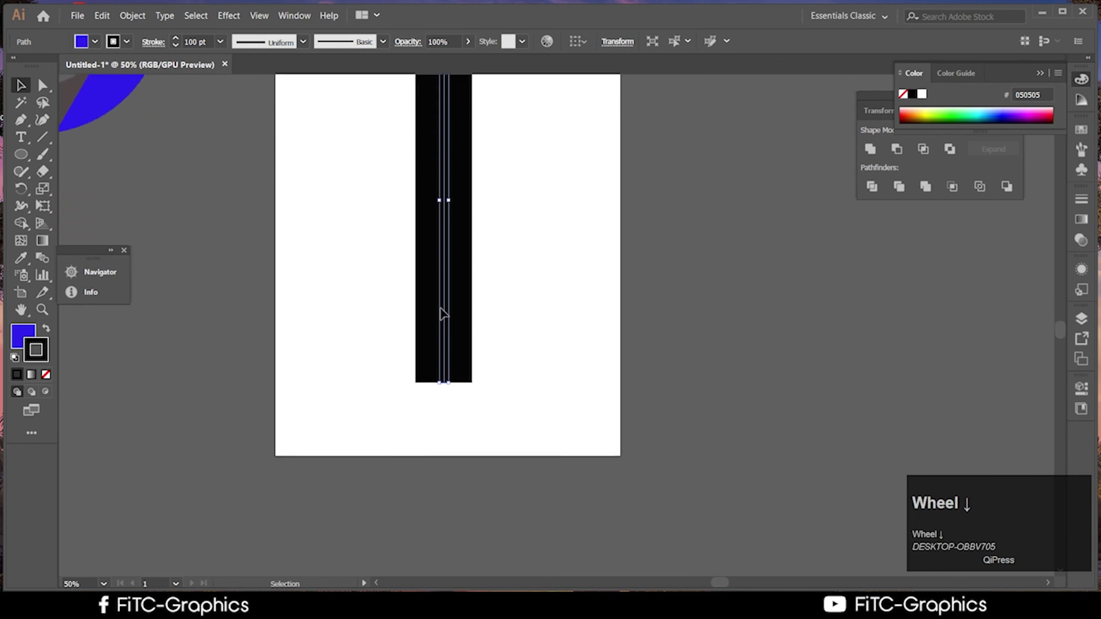
scroll(442, 313, "up", 2)
scroll(443, 313, "up", 2)
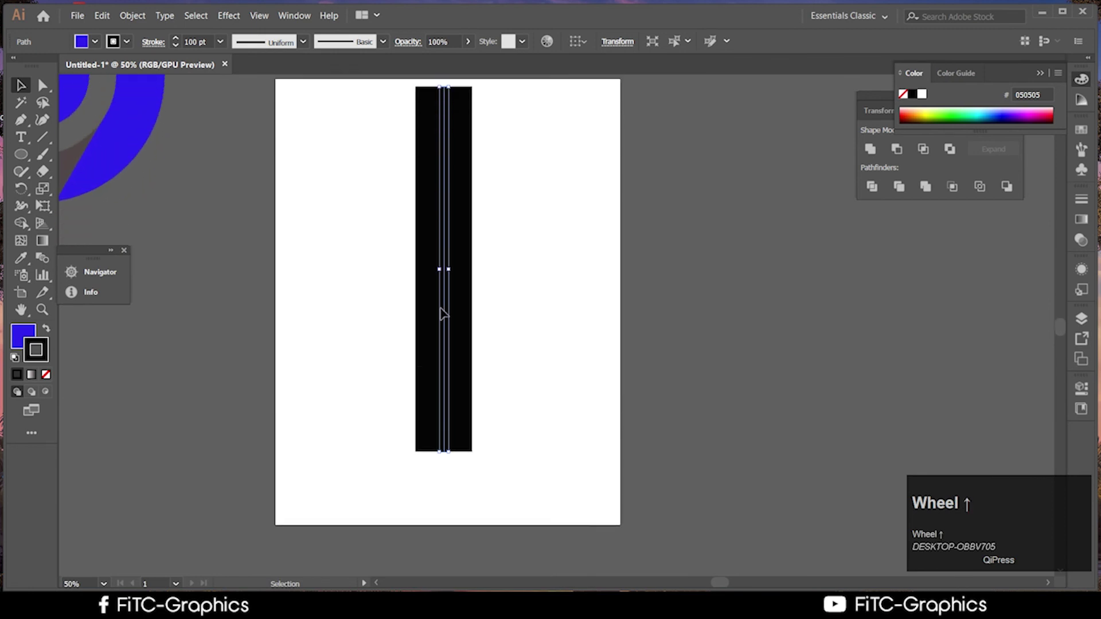
Copy the line and paste it in front, then undo the change
key("ctrl")
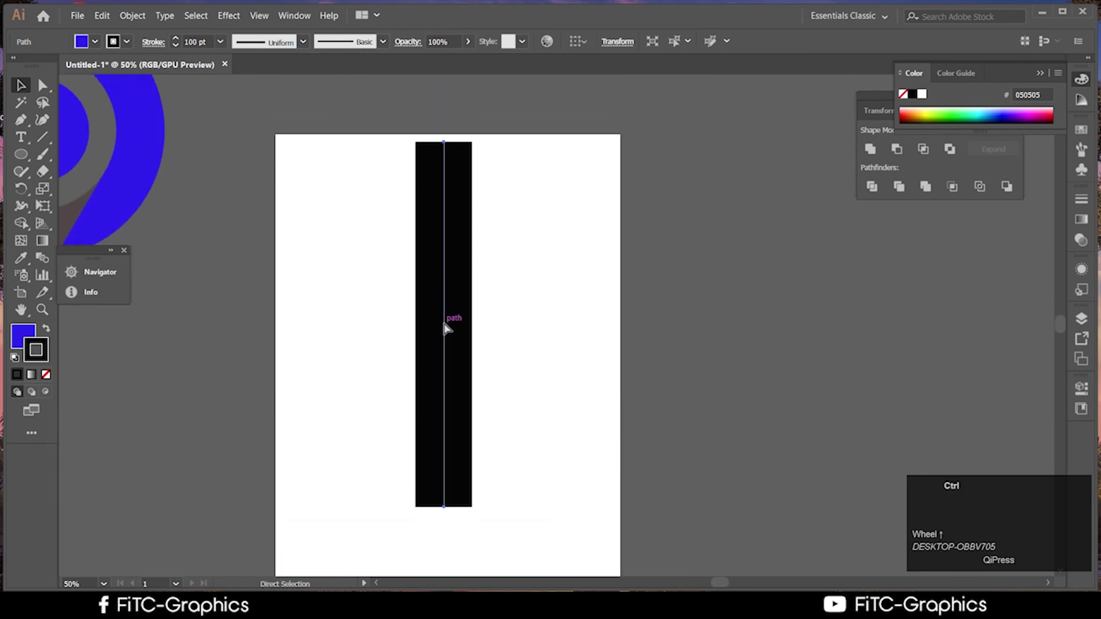
key("ctrl+c")
key("ctrl+f")
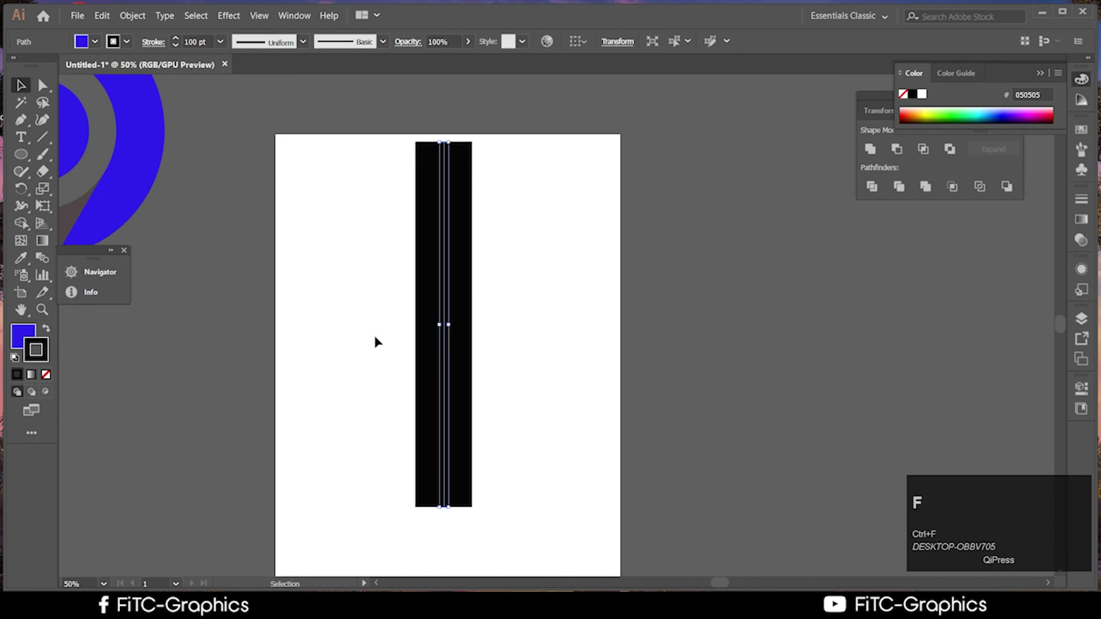
left_click(597, 362)
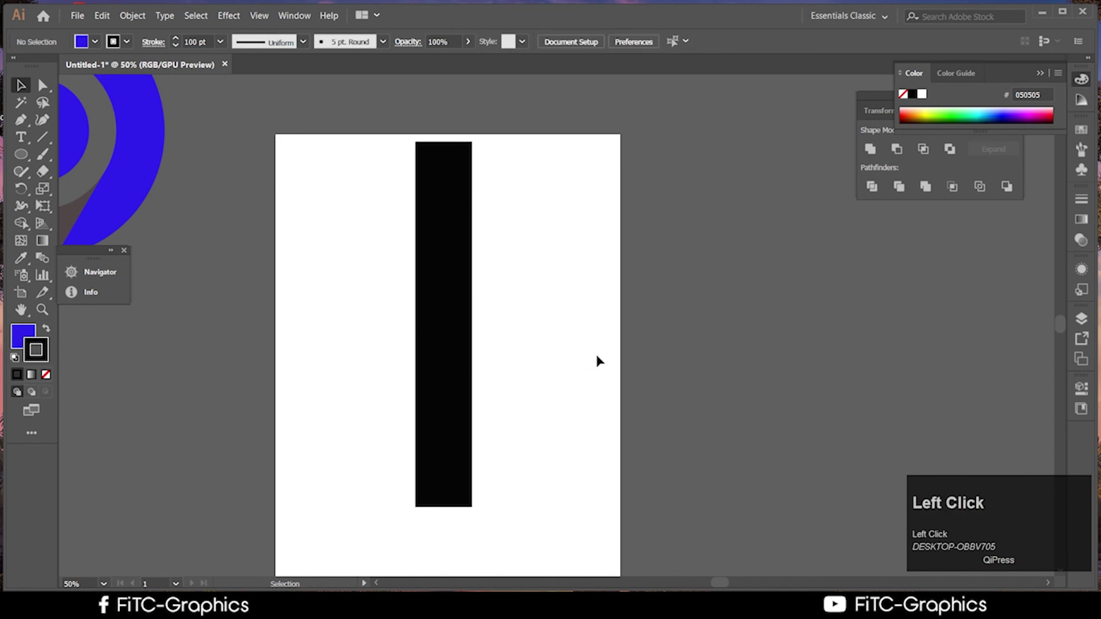
key("ctrl+z")
Set the black line's fill to None, switch back to stroke, and nudge the path into place
scroll(315, 321, "down", 2)
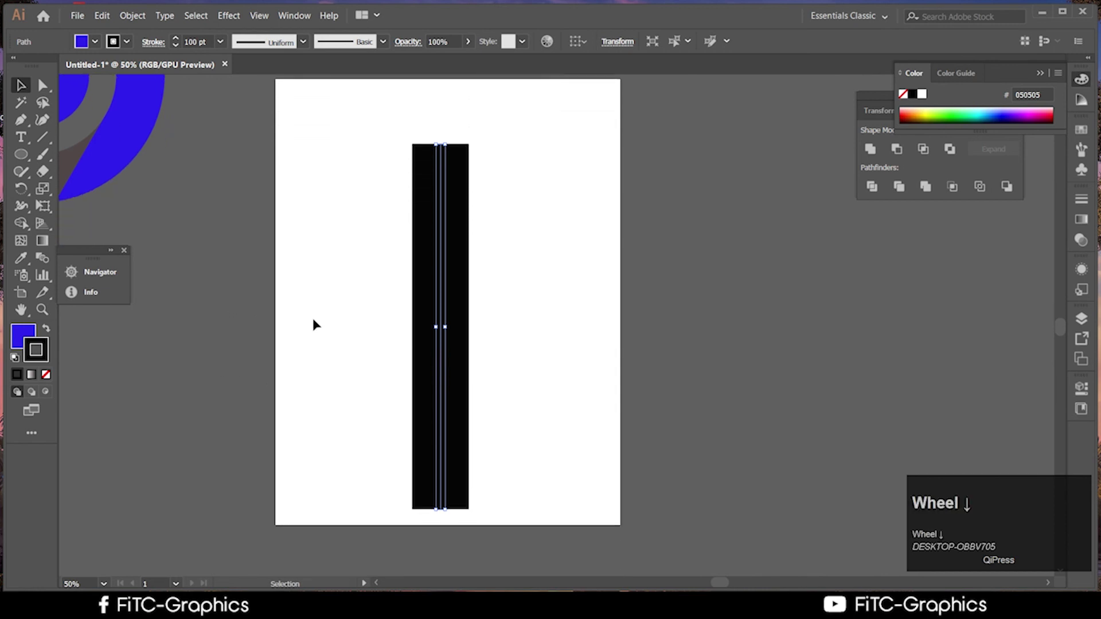
left_click(20, 341)
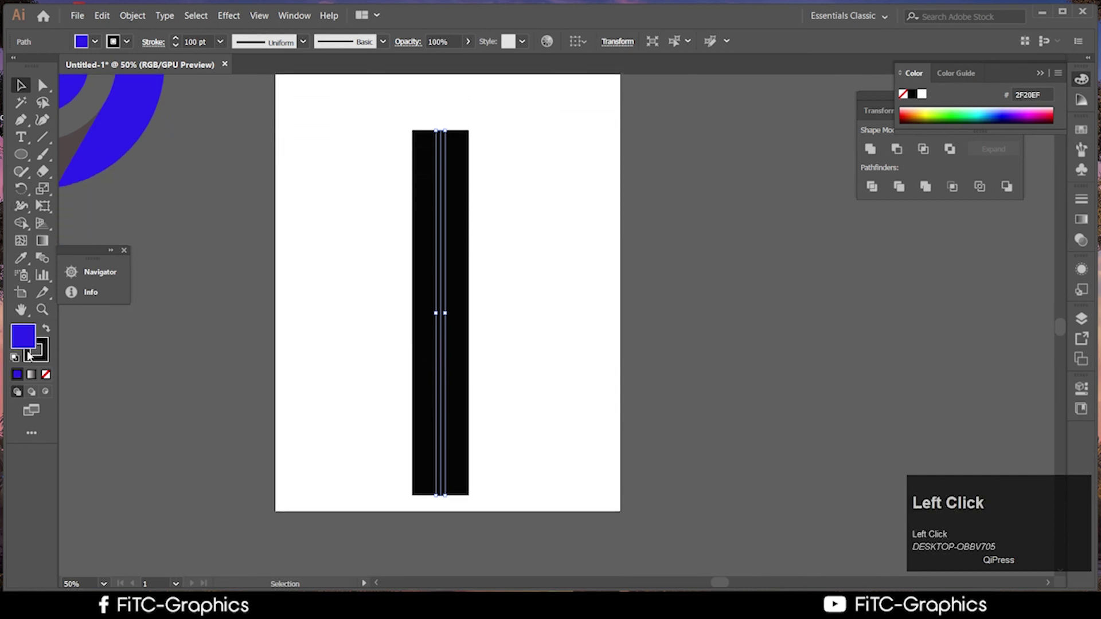
left_click(46, 375)
left_click(388, 349)
left_click(441, 317)
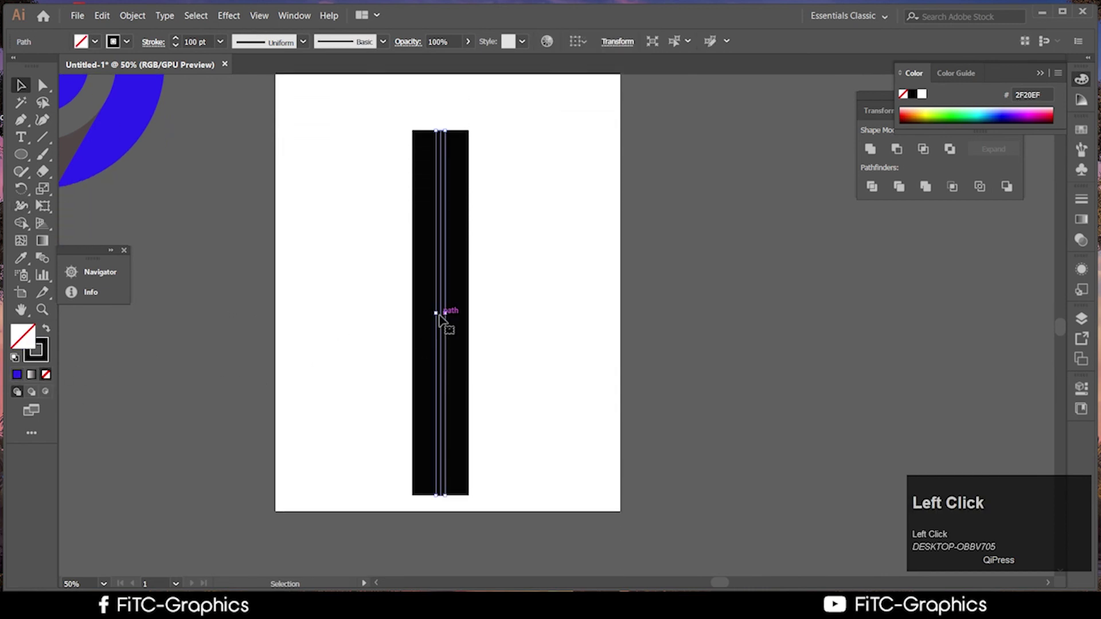
left_click(45, 353)
left_click(671, 322)
scroll(440, 373, "up", 2)
mouse_move(441, 378)
left_mouse_down()
mouse_move(445, 328)
mouse_move(446, 369)
left_mouse_up()
Open the Stroke panel from the Window menu and show its full options
left_click(293, 16)
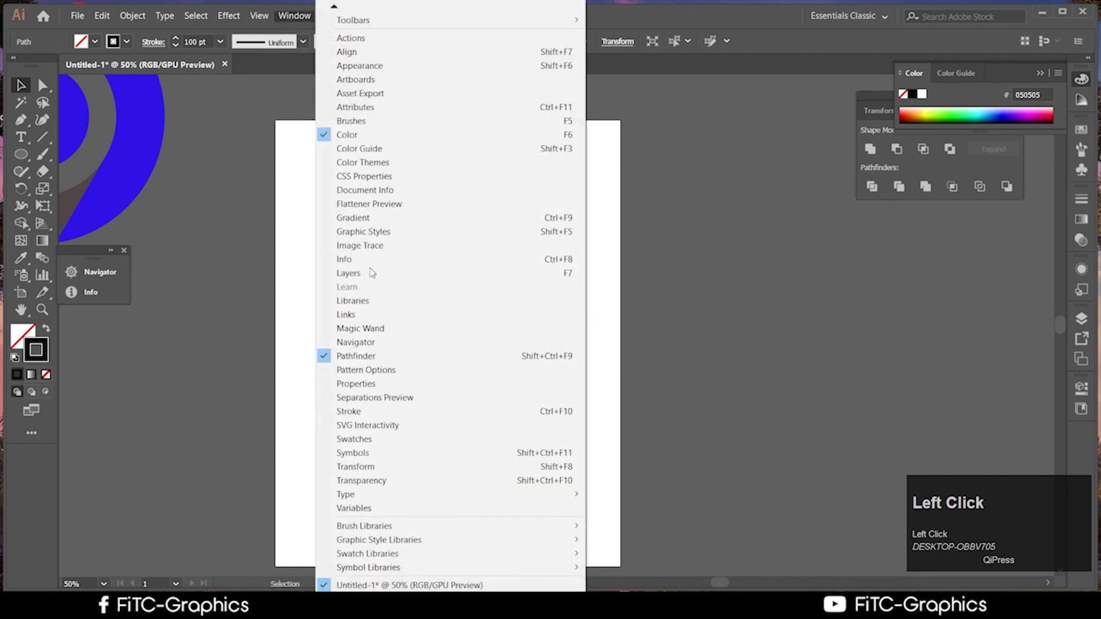
left_click(355, 410)
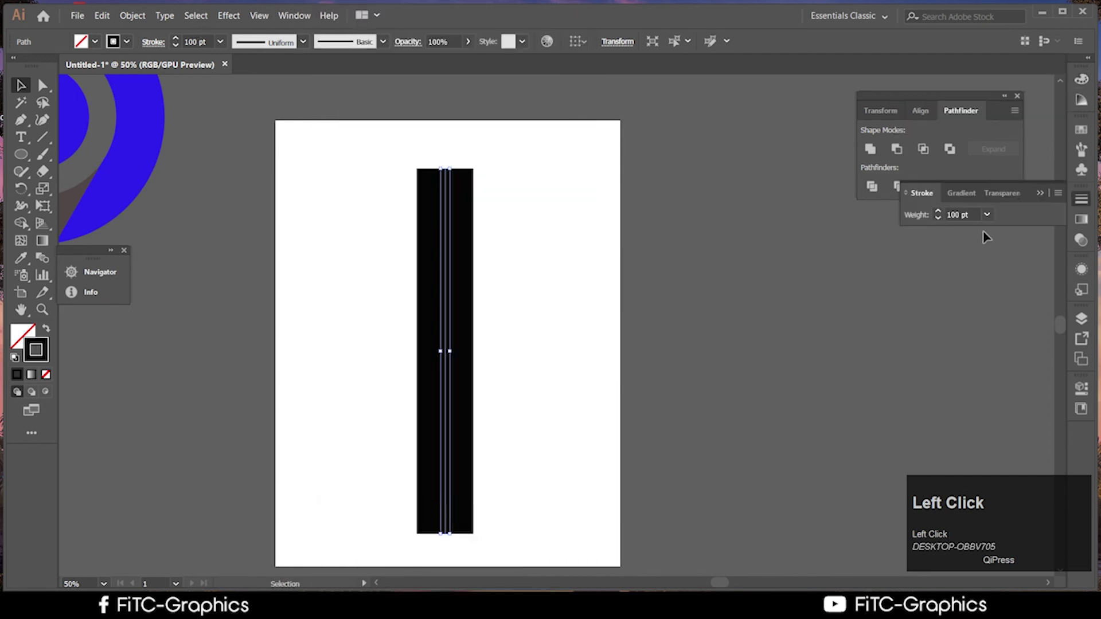
left_click(1037, 196)
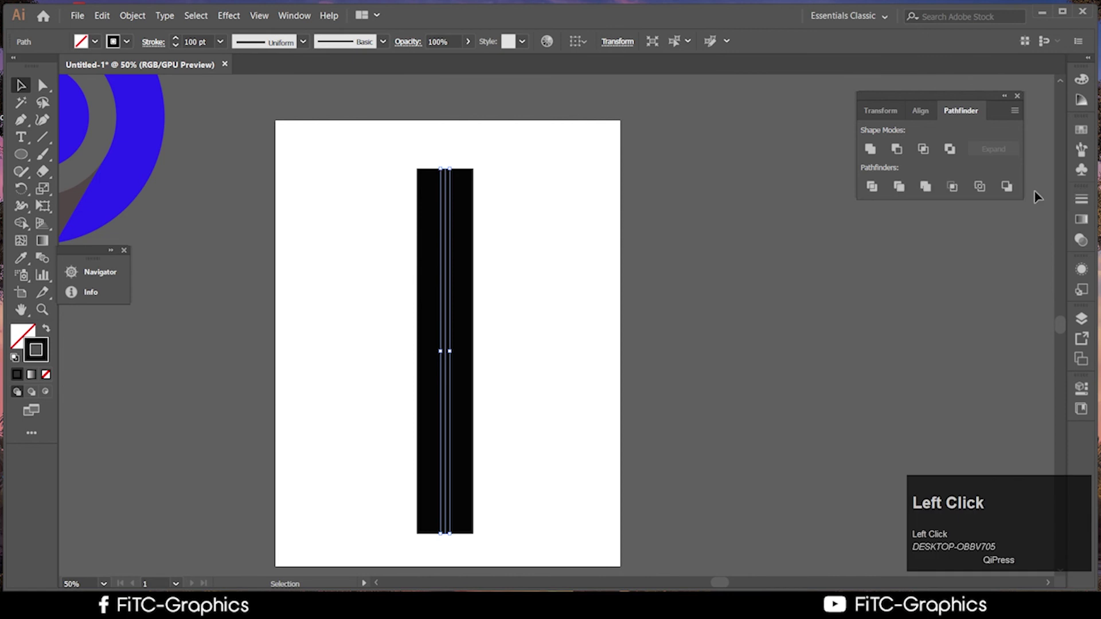
left_click(1083, 196)
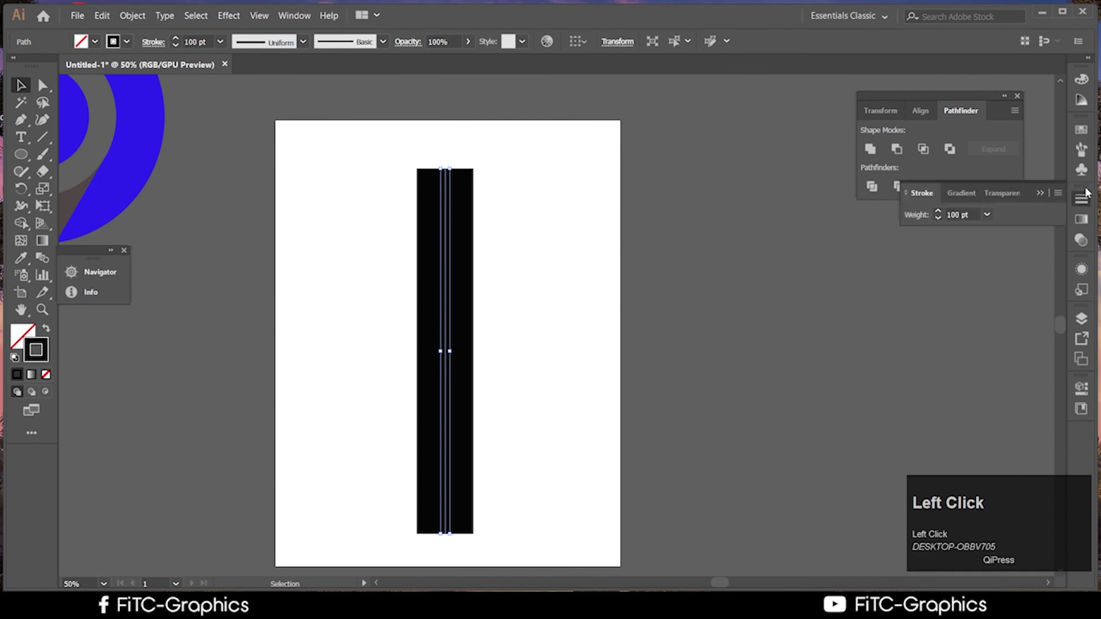
left_click(1058, 192)
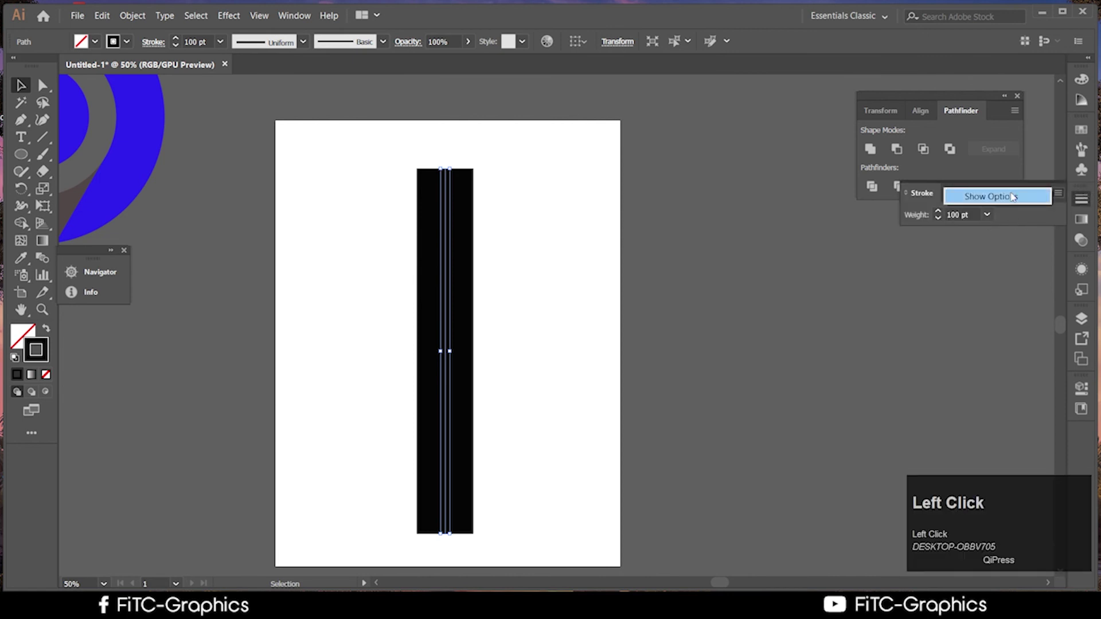
left_click(1009, 195)
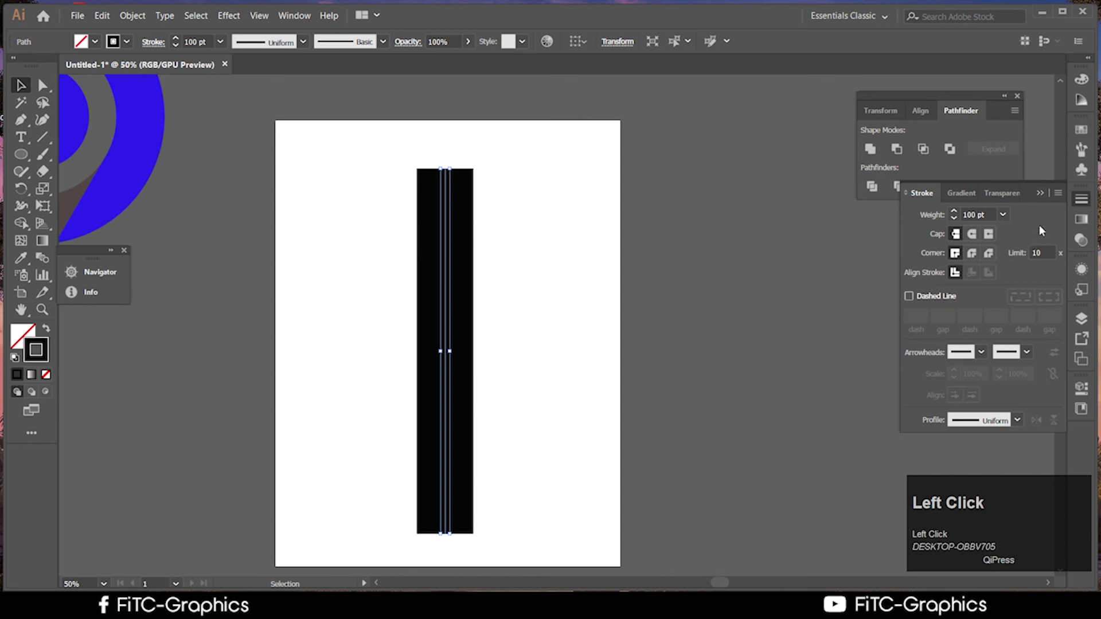
left_click(955, 253)
scroll(442, 307, "down", 1)
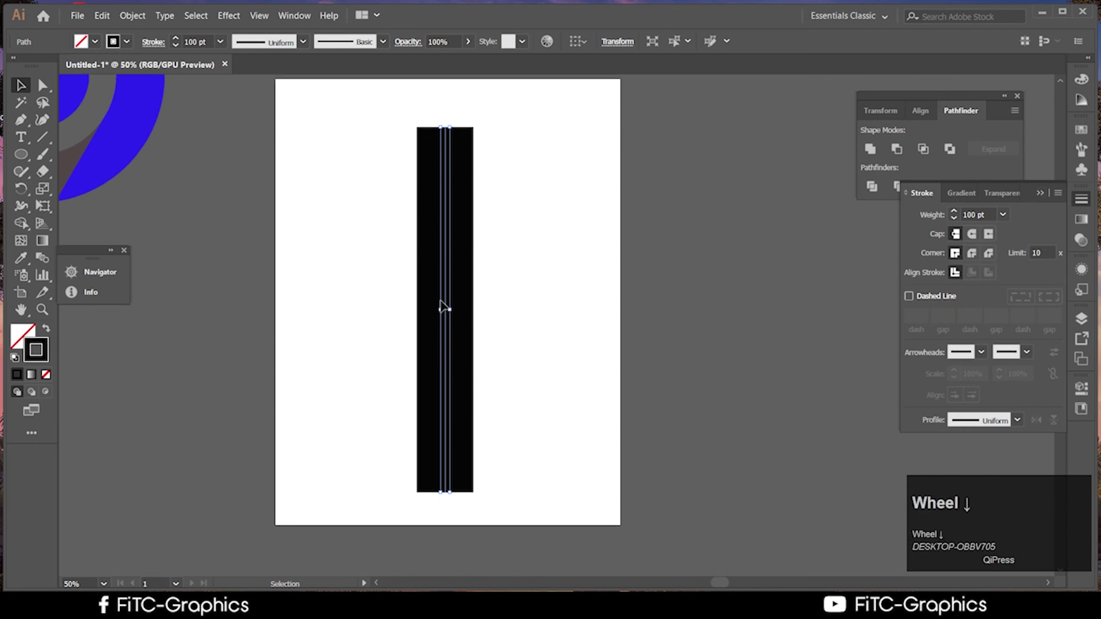
Paste a copy of the black line in front with a white 90 pt stroke
key("ctrl+c")
key("ctrl+f")
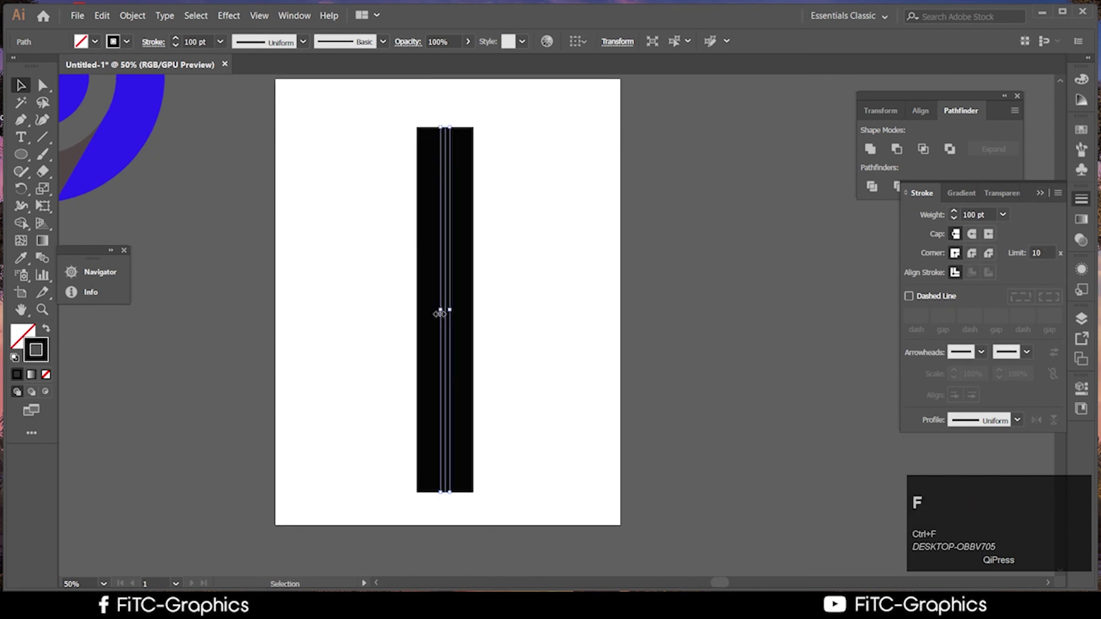
double_click(42, 356)
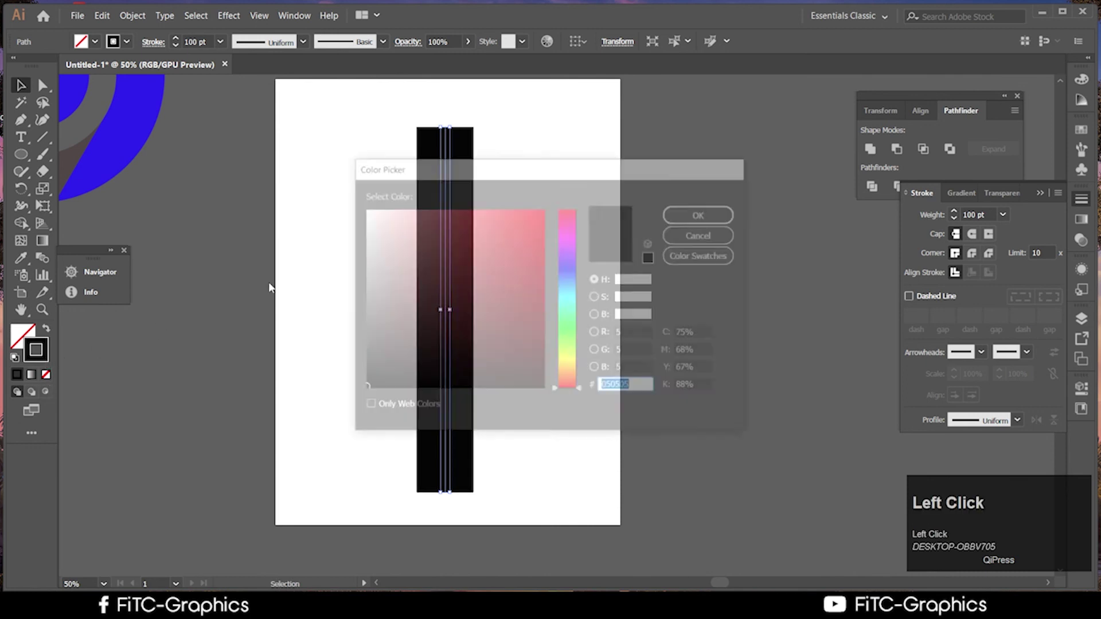
left_click_drag(382, 228, 362, 209)
left_click(702, 214)
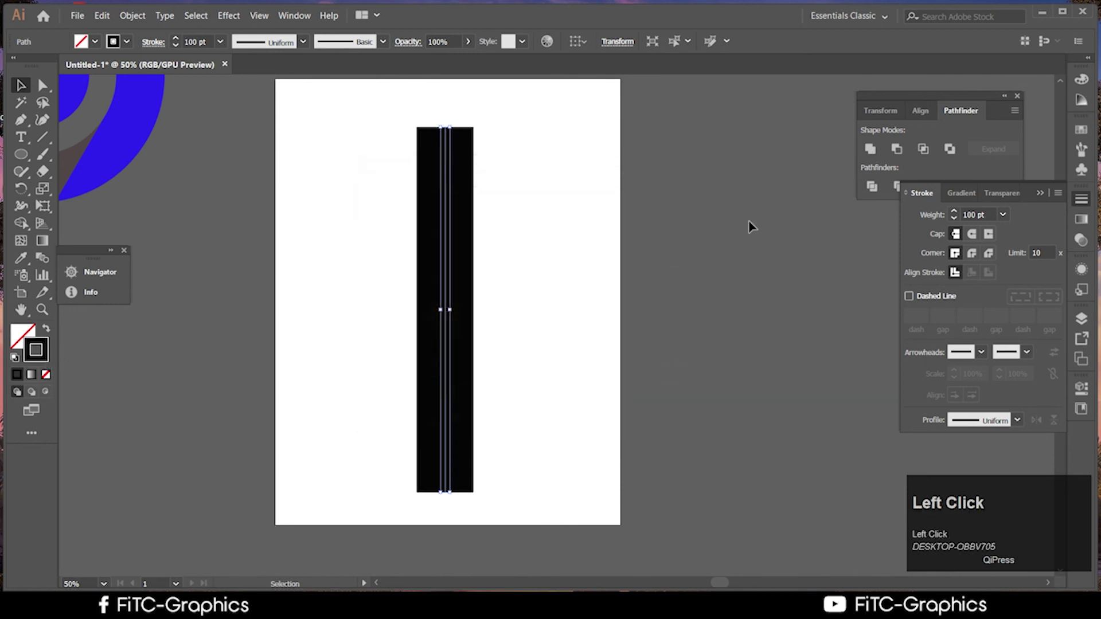
left_click(1005, 214)
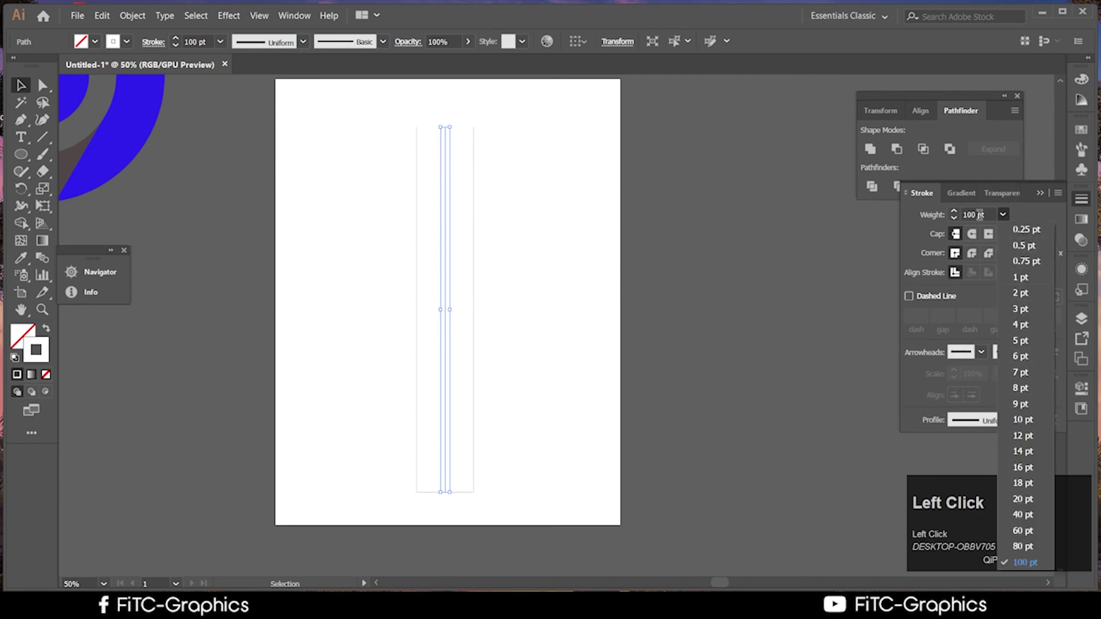
left_click(933, 211)
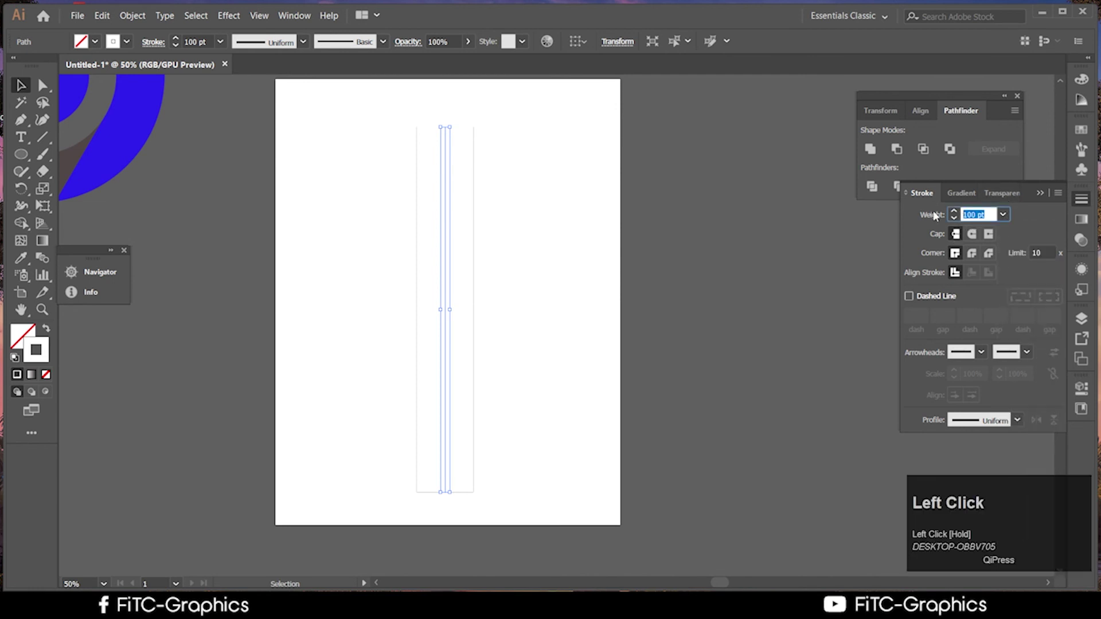
type("90")
left_click(618, 351)
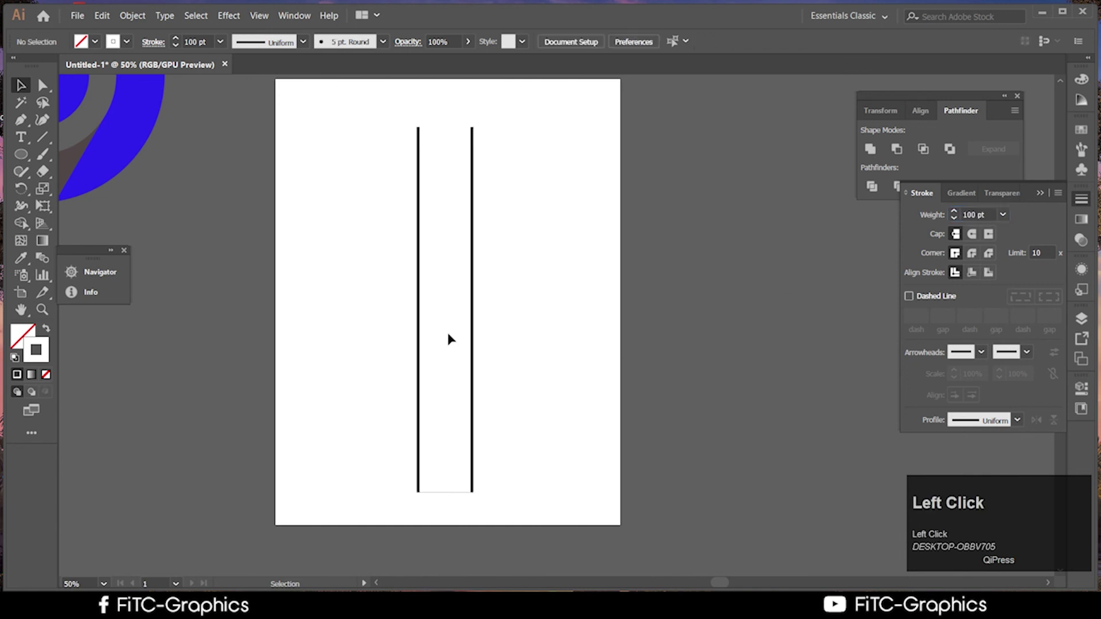
Make the white line a dashed stroke, 12 pt dash with a 6 pt gap
left_click(909, 295)
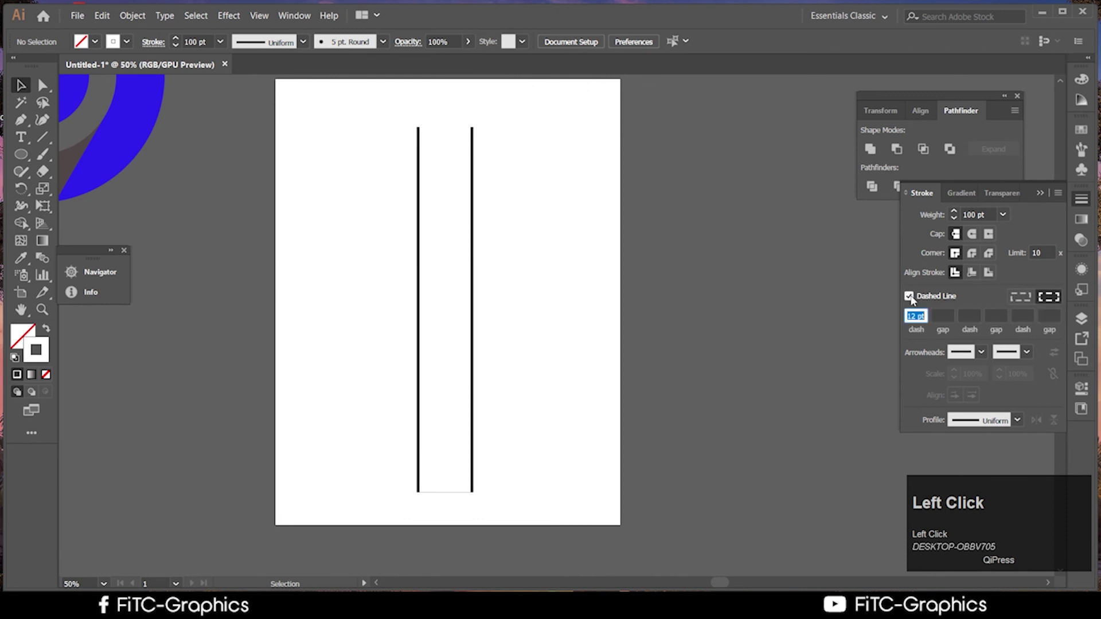
left_click(430, 305)
left_click(445, 299)
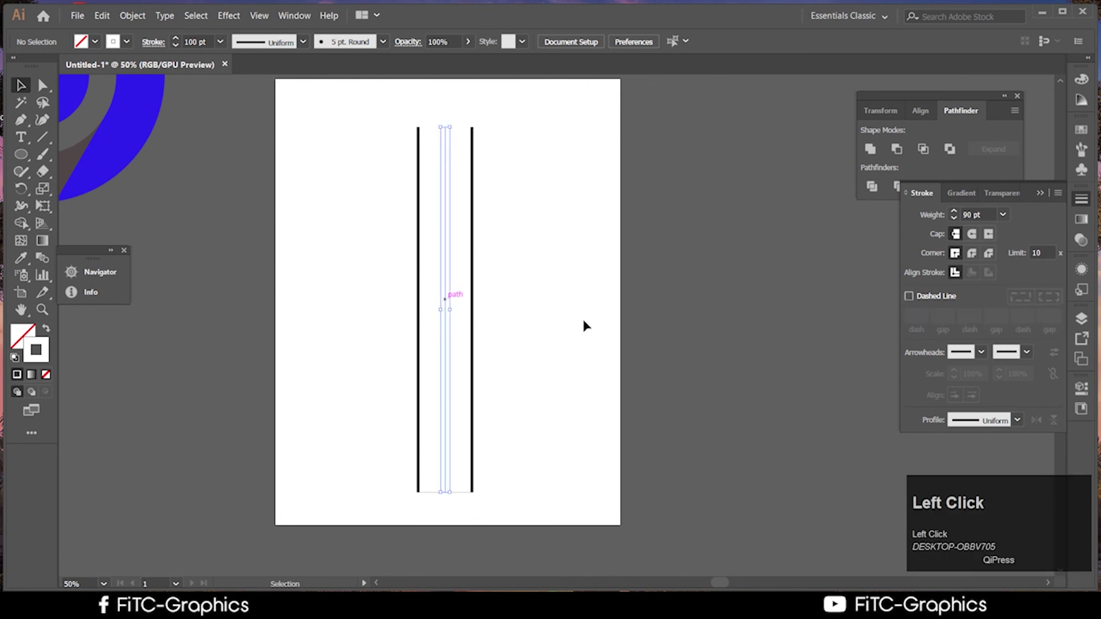
left_click(909, 296)
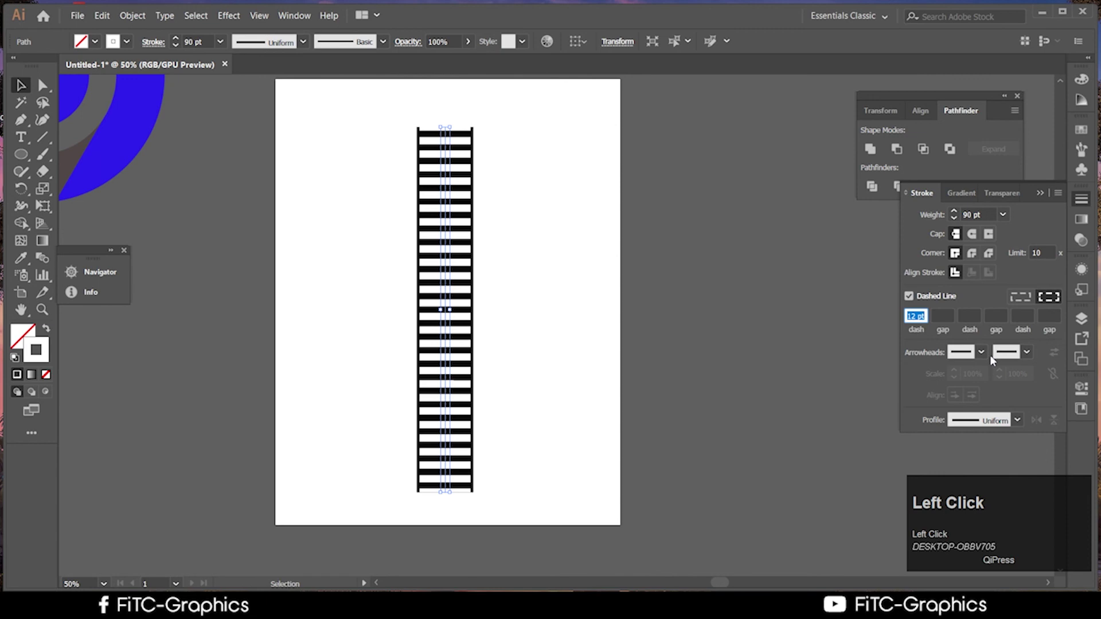
left_click(940, 314)
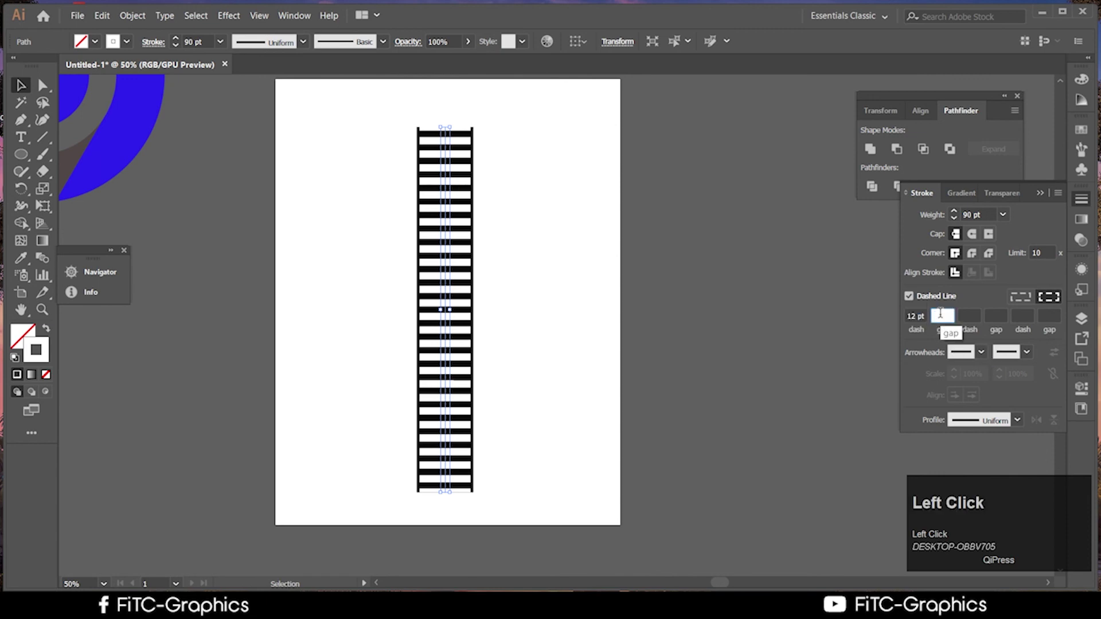
type("6")
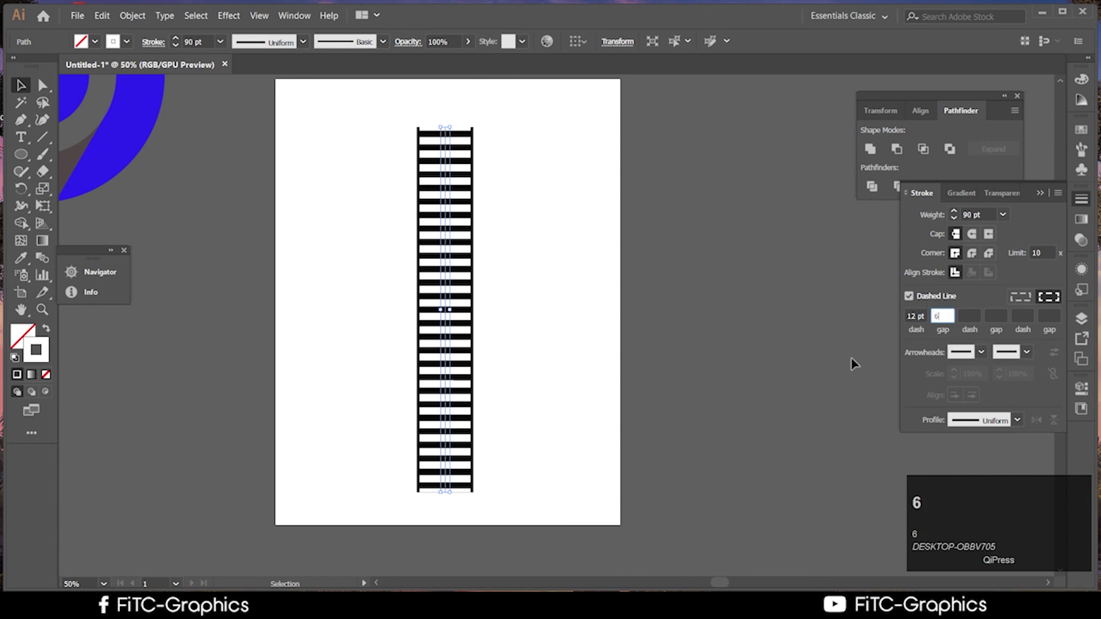
left_click(826, 364)
scroll(827, 364, "up", 1)
scroll(826, 363, "down", 2)
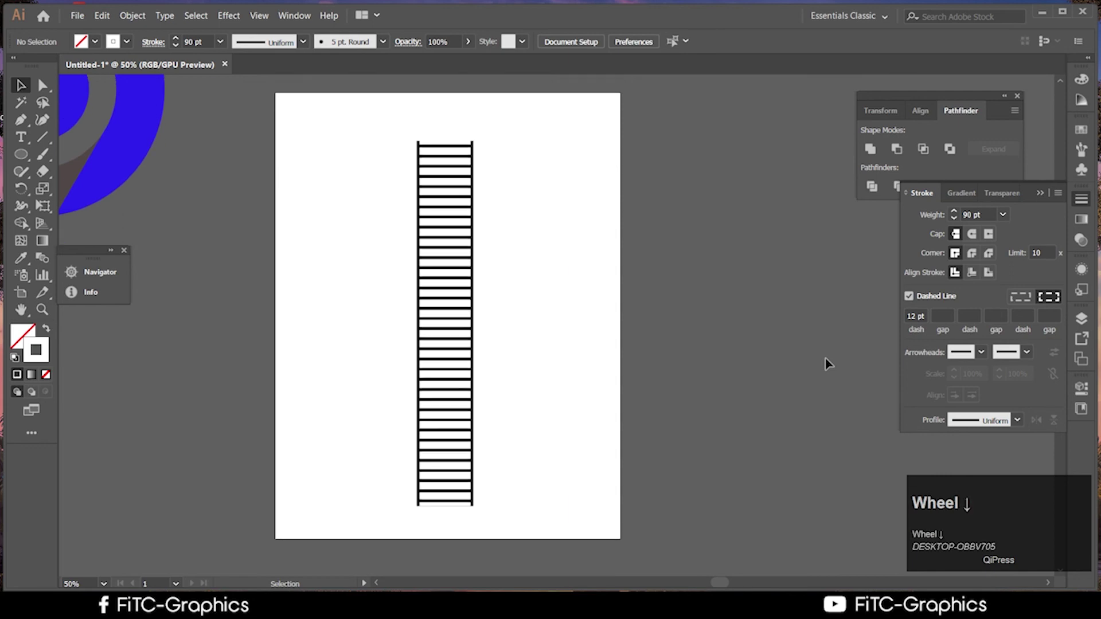
left_click(444, 315)
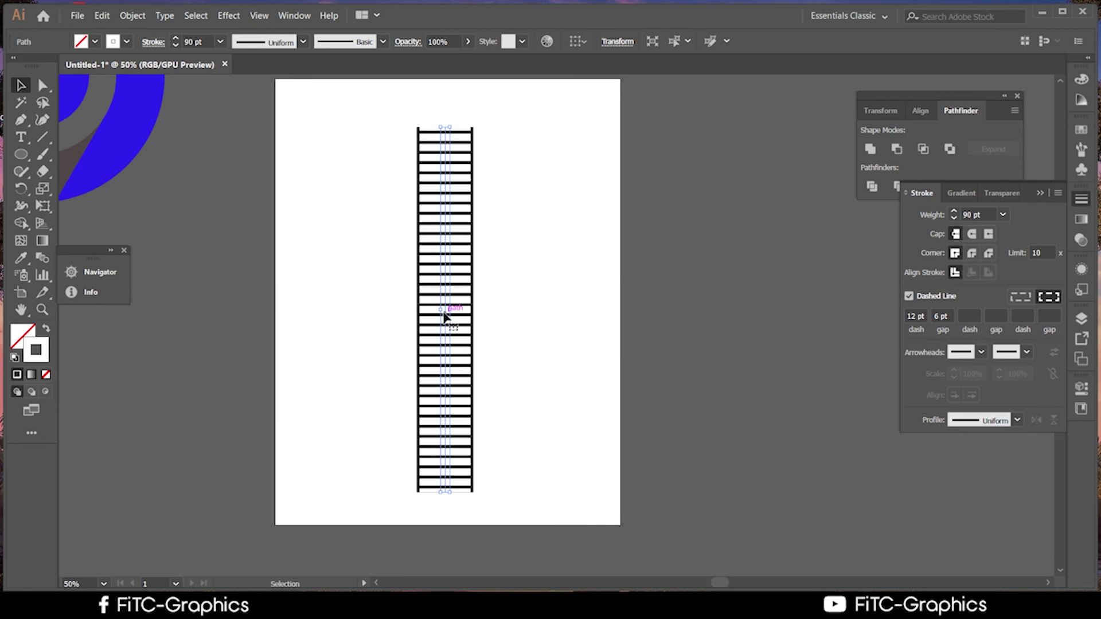
left_click(445, 316, "ctrl")
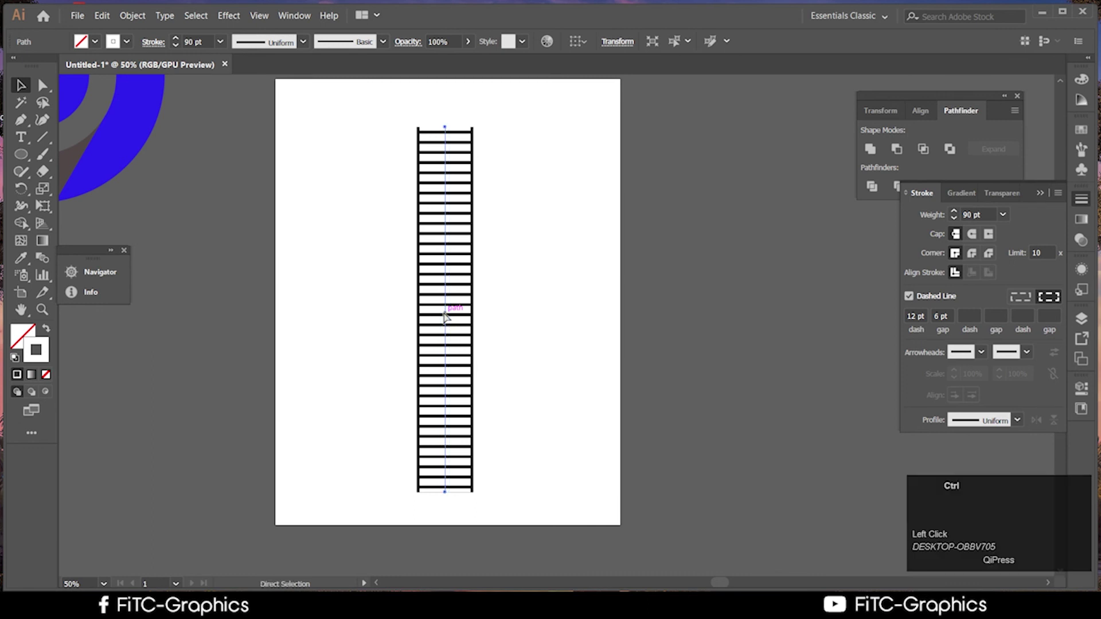
Paste another copy in front and turn off Dashed Line for a solid white stroke
key("ctrl+c")
key("ctrl+f")
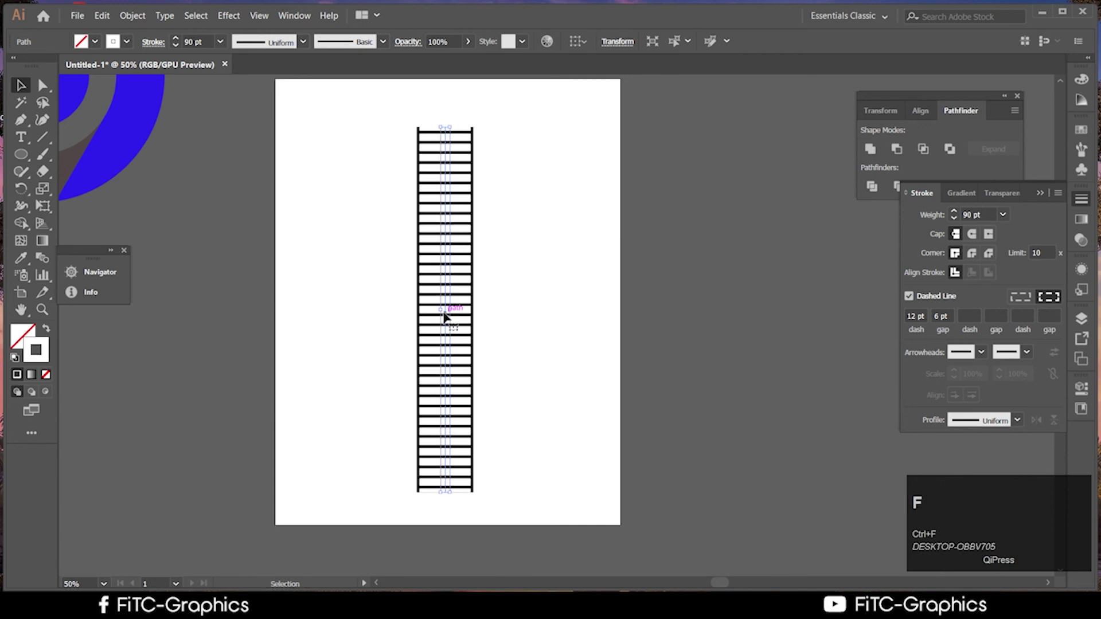
left_click(909, 296)
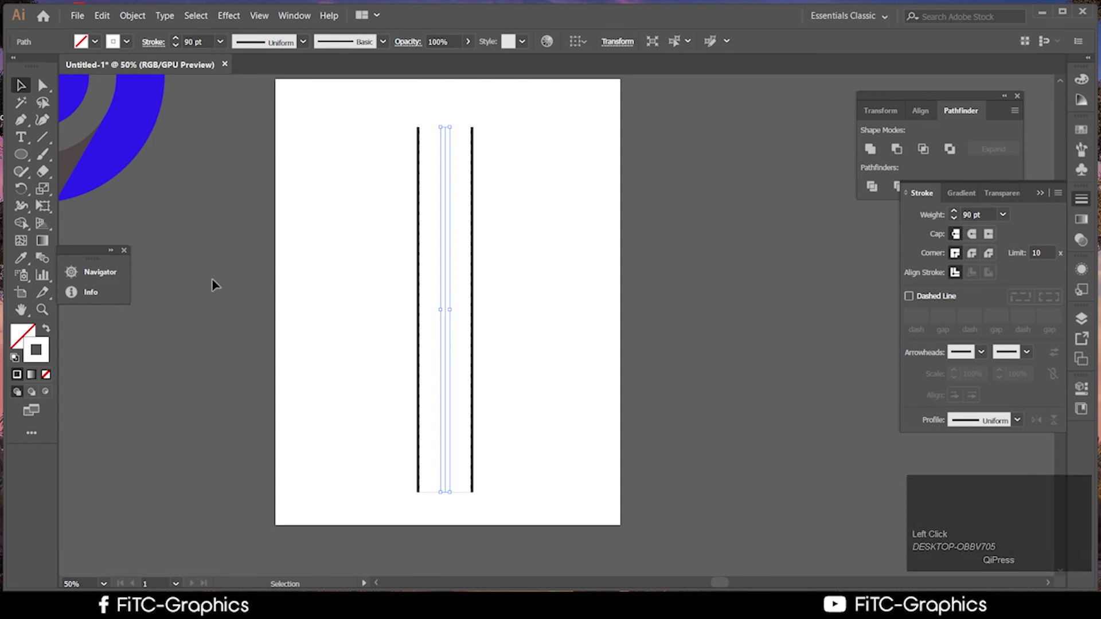
Set the top copy's stroke colour to a near-black shade
left_click(43, 360)
double_click(44, 360)
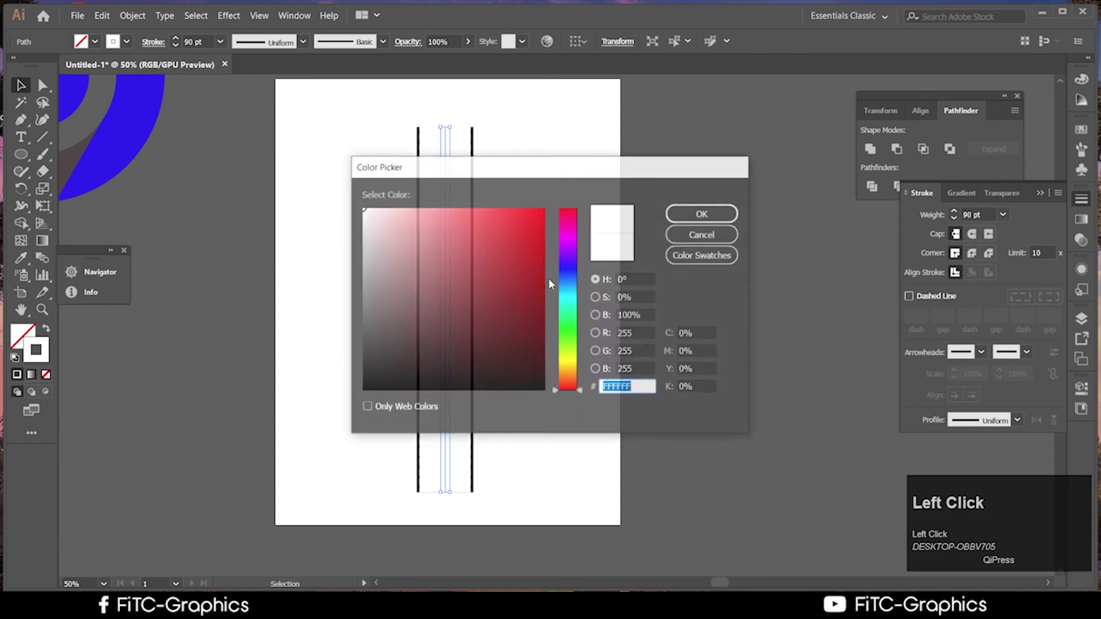
left_click(381, 356)
left_click_drag(380, 356, 363, 381)
left_click(718, 222)
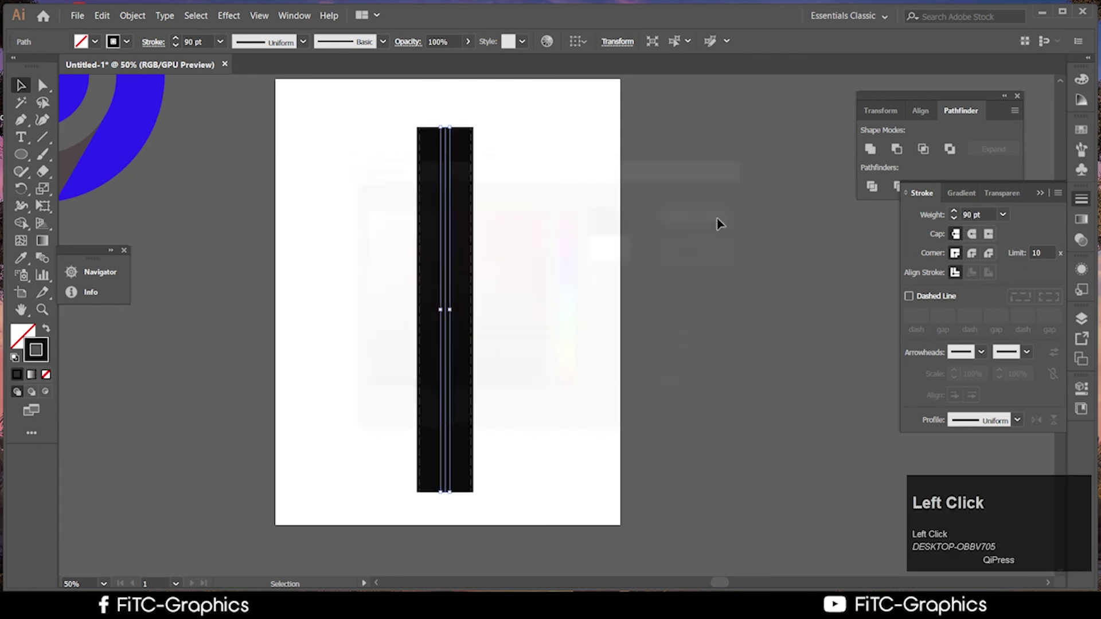
Change the stroke weight to 80 pt, then reselect the centre path
left_click(985, 214)
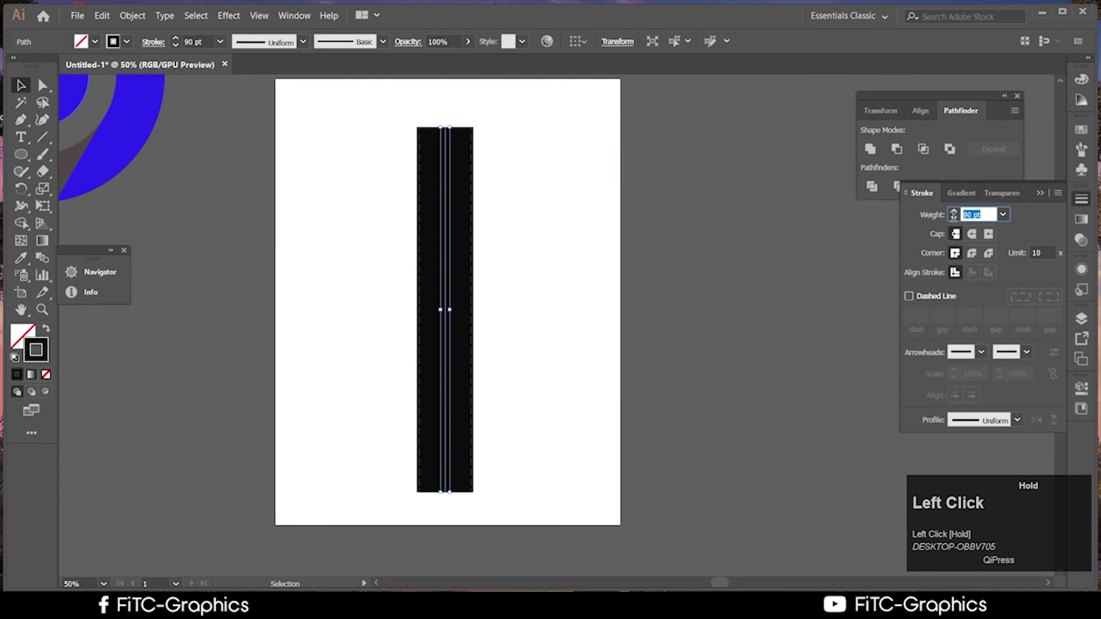
type("80")
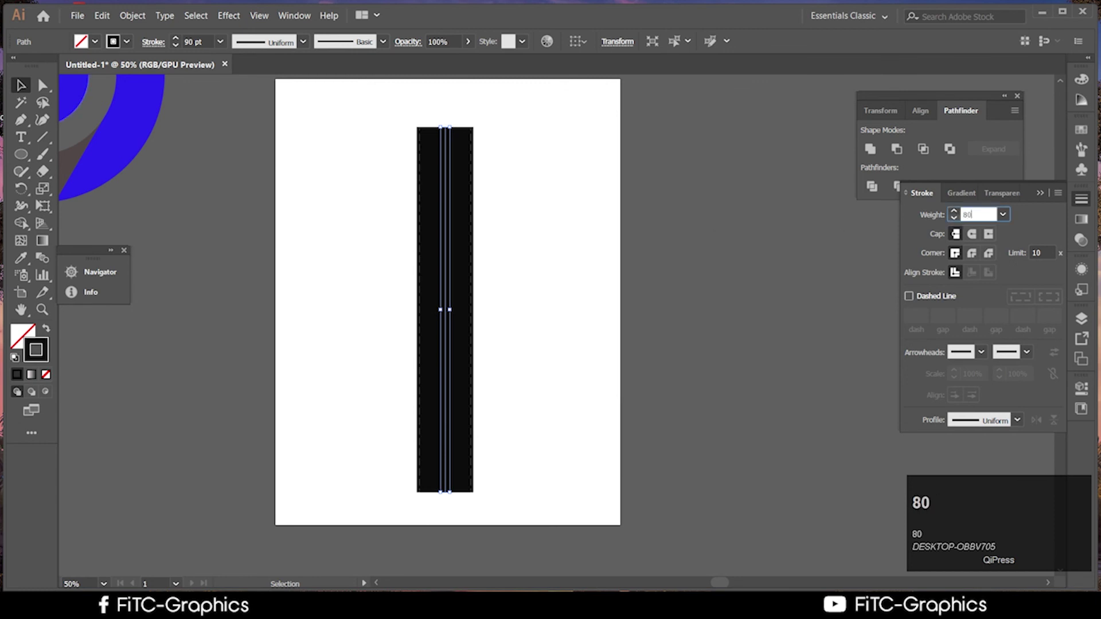
left_click(614, 317)
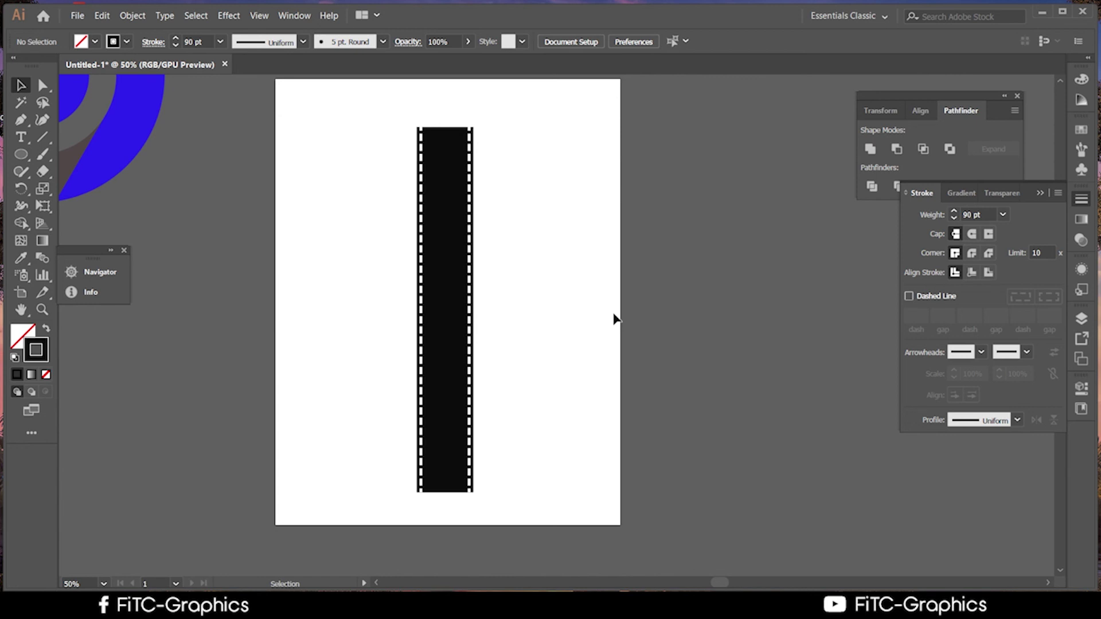
left_click(445, 291)
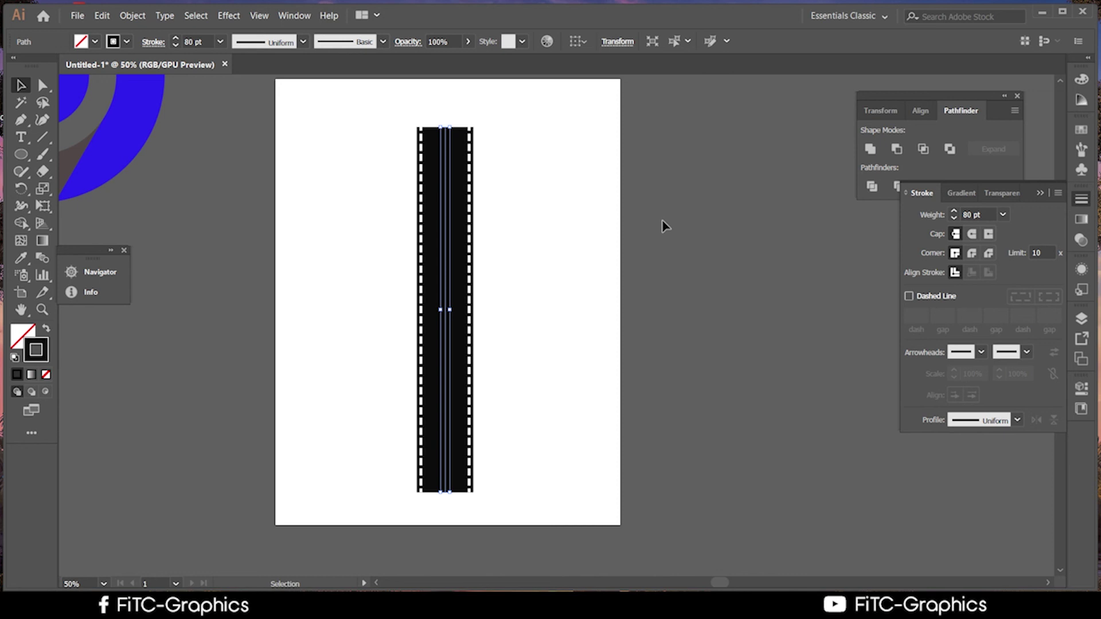
Copy the centre path, paste it in front with Ctrl+F, and select the copy
key("ctrl")
key("ctrl+c")
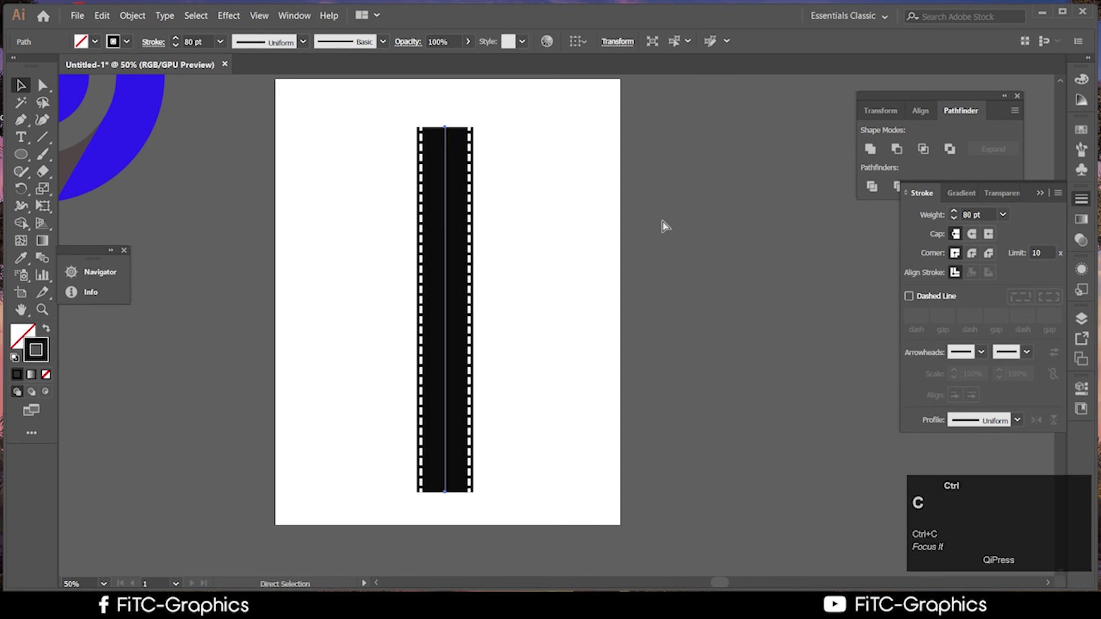
key("ctrl+f")
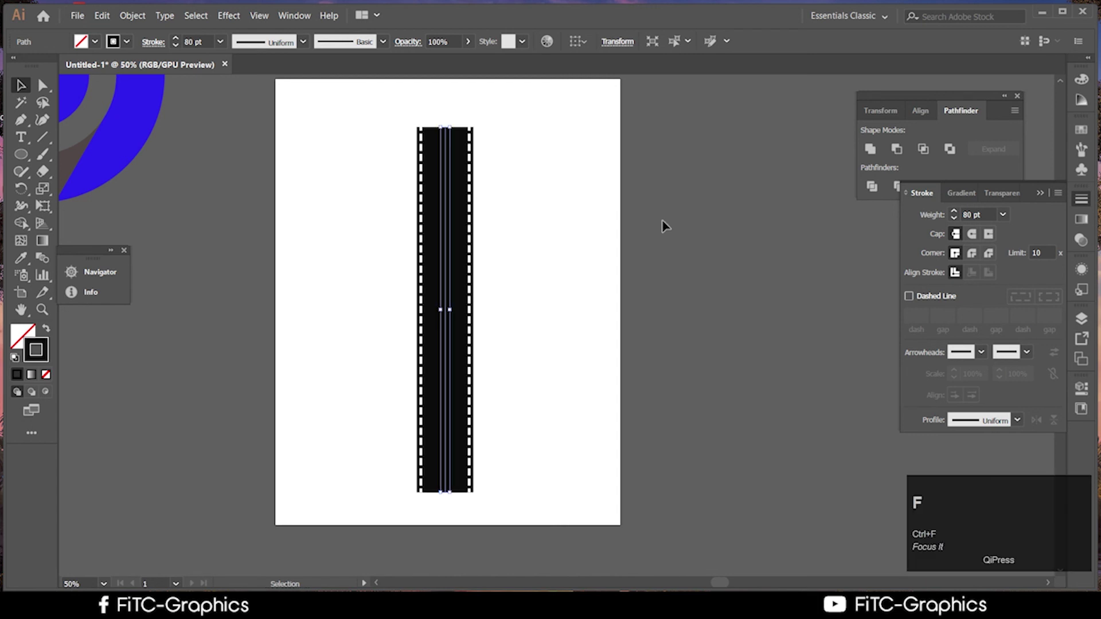
left_click(516, 327)
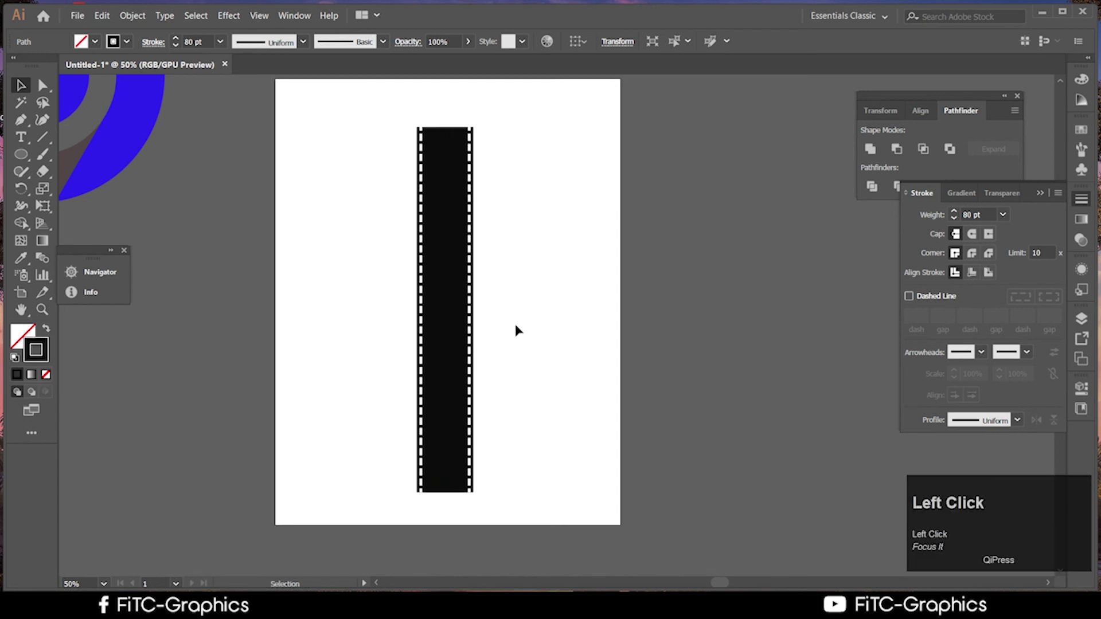
left_click(446, 314)
Make the pasted copy's stroke pure white (FFFFFF)
double_click(45, 349)
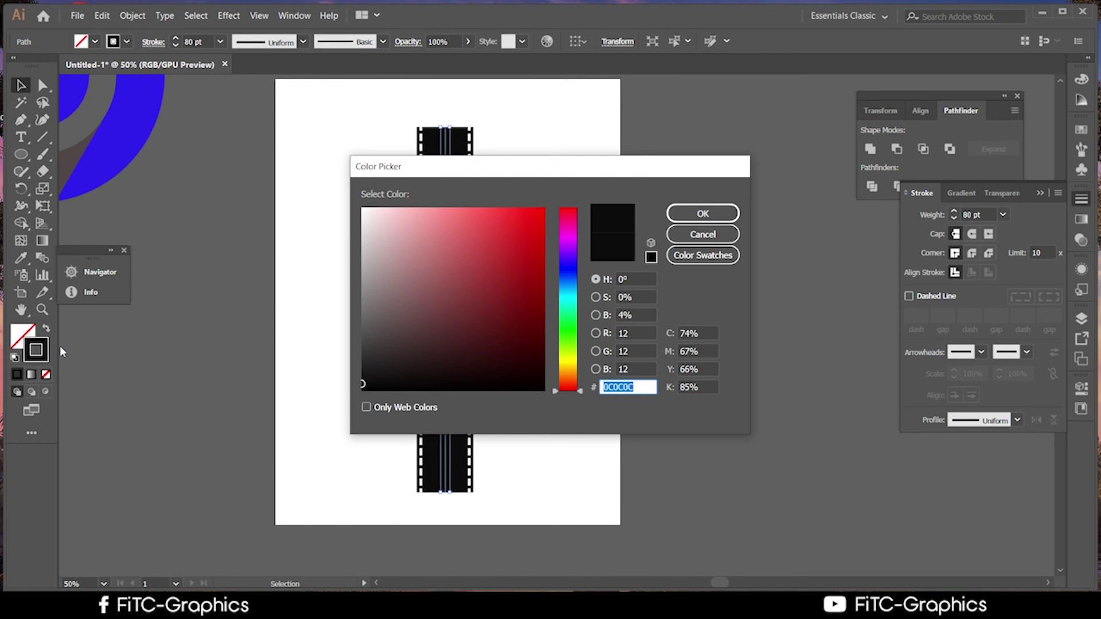
left_click_drag(363, 239, 362, 208)
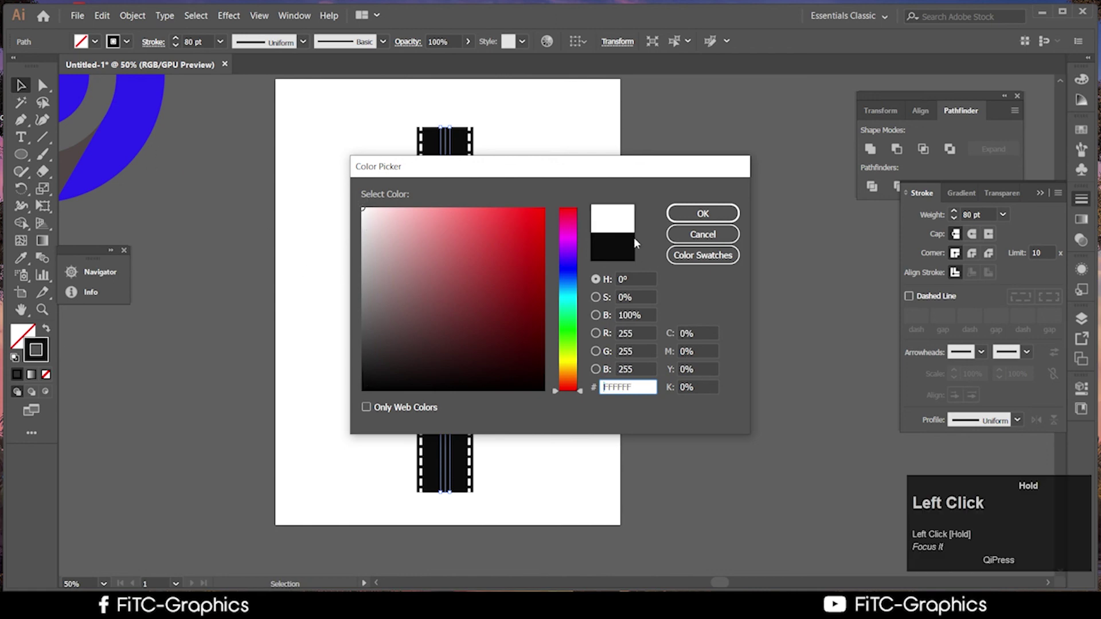
left_click(703, 213)
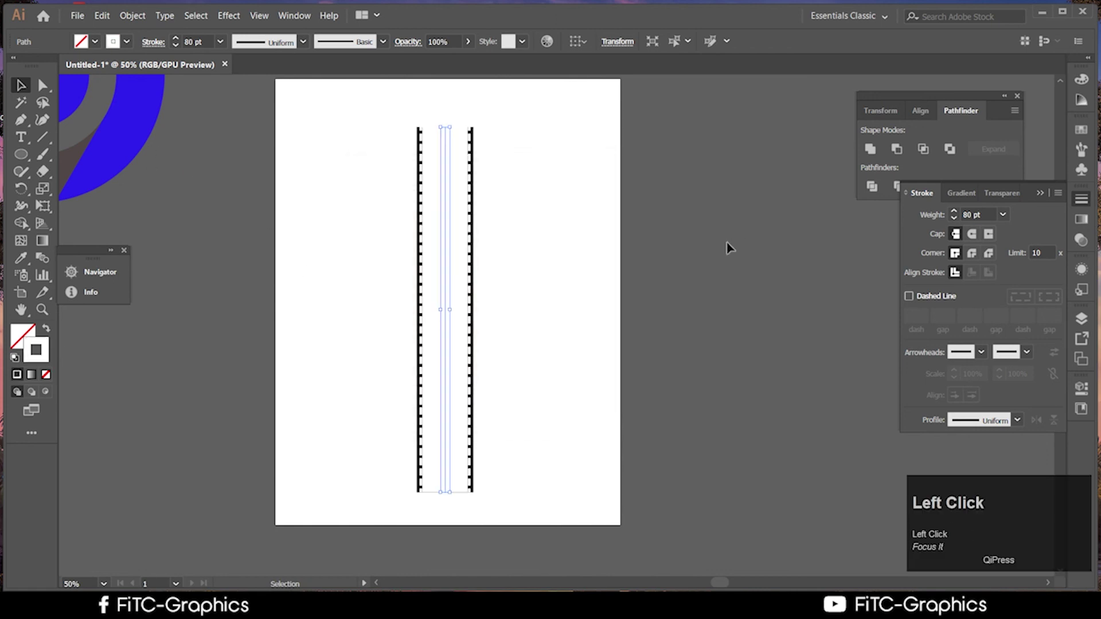
Set the white stroke's weight to 70 pt and reselect the white centre path
left_click(1004, 216)
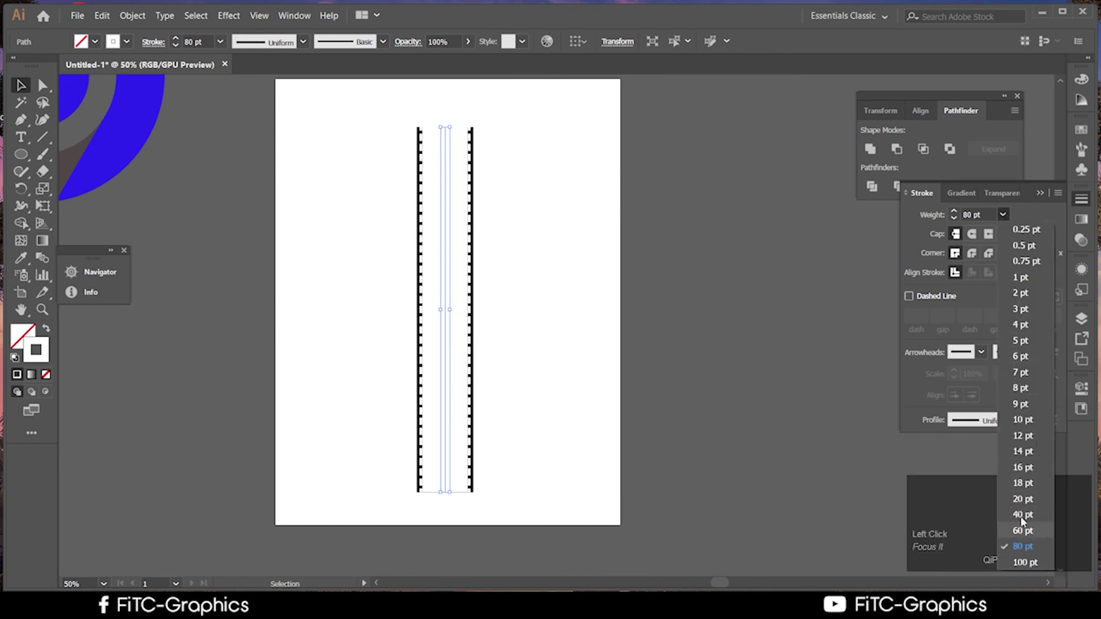
left_click(970, 213)
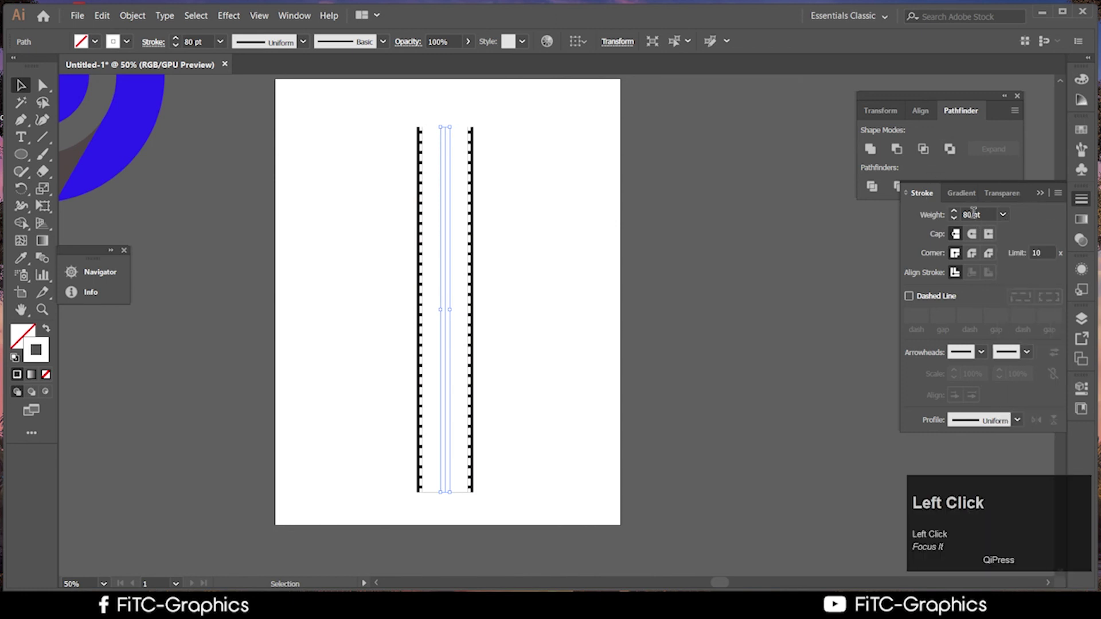
left_click(973, 213)
type("70")
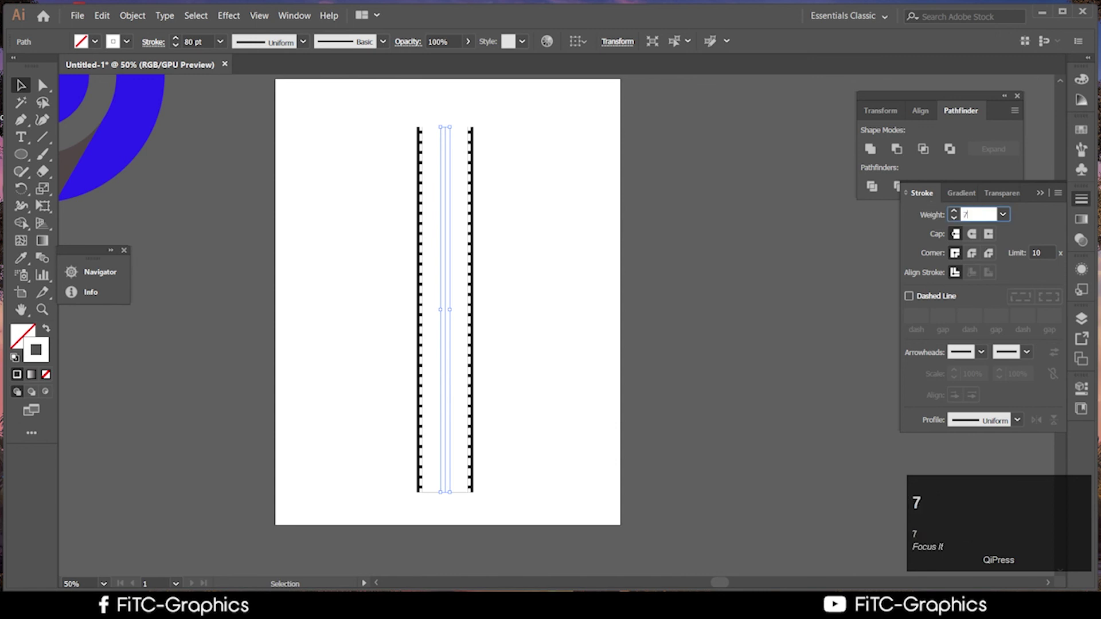
left_click(709, 265)
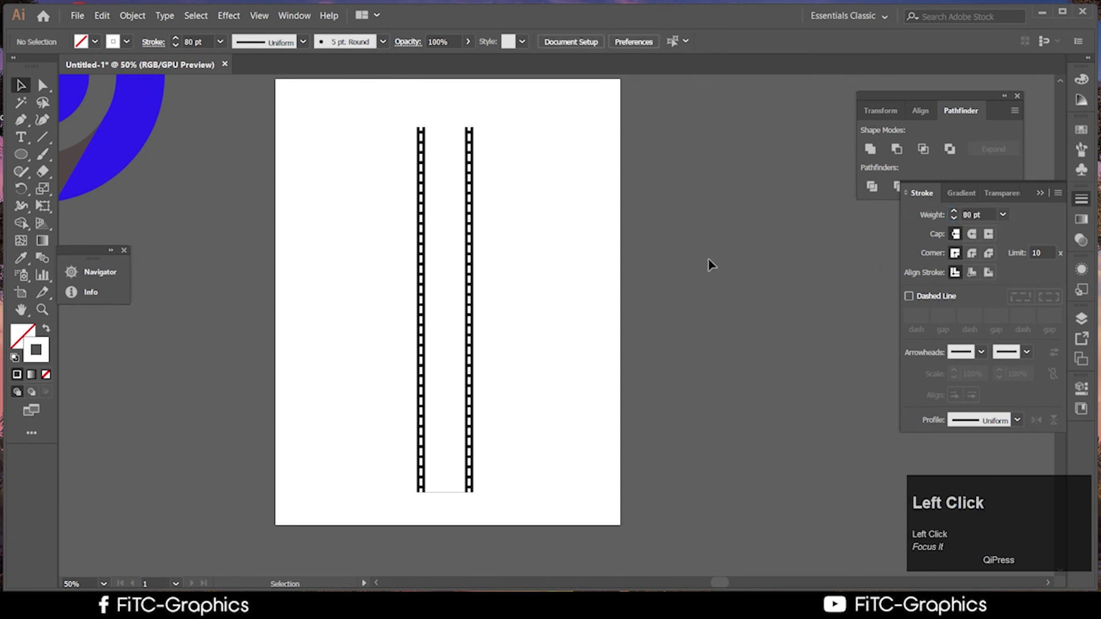
left_click(448, 287)
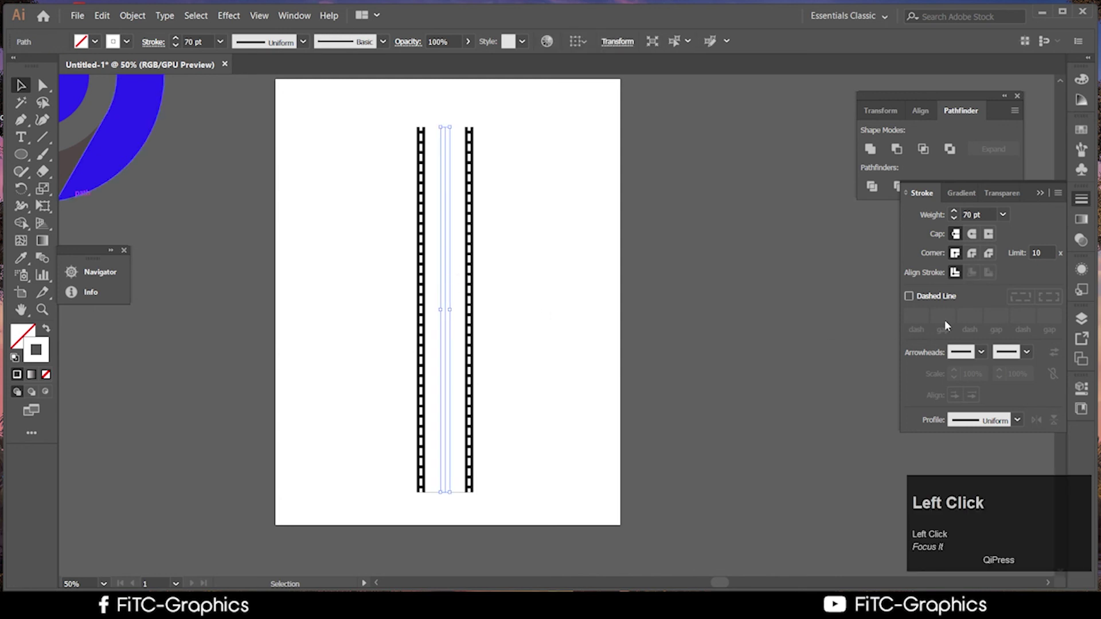
Turn on Dashed Line for the white stroke with a dash length of 12
left_click(909, 297)
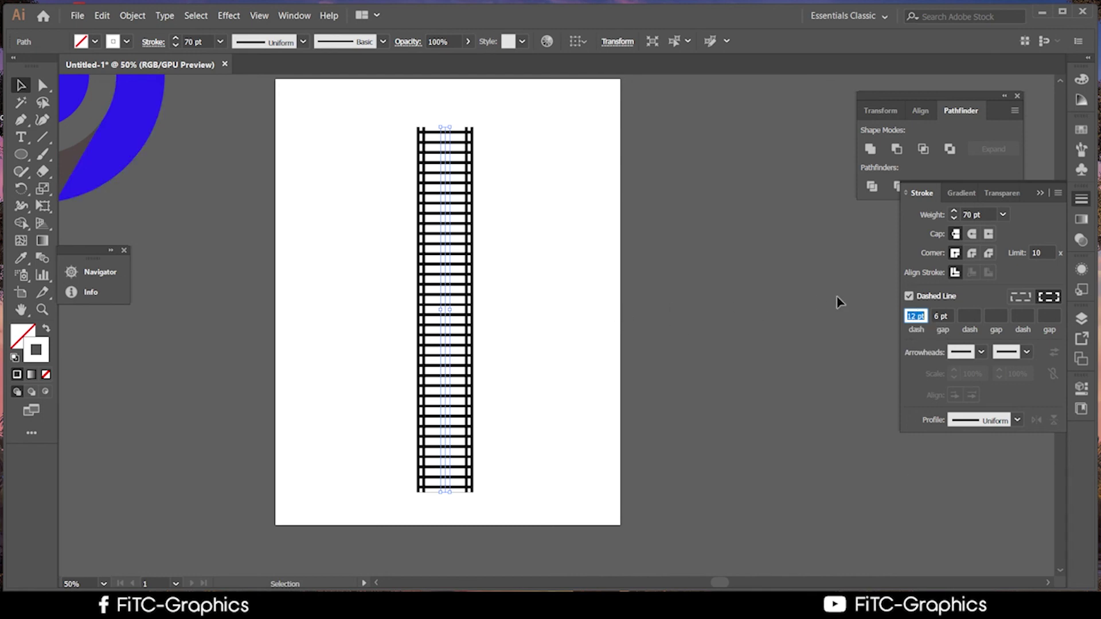
key("ctrl")
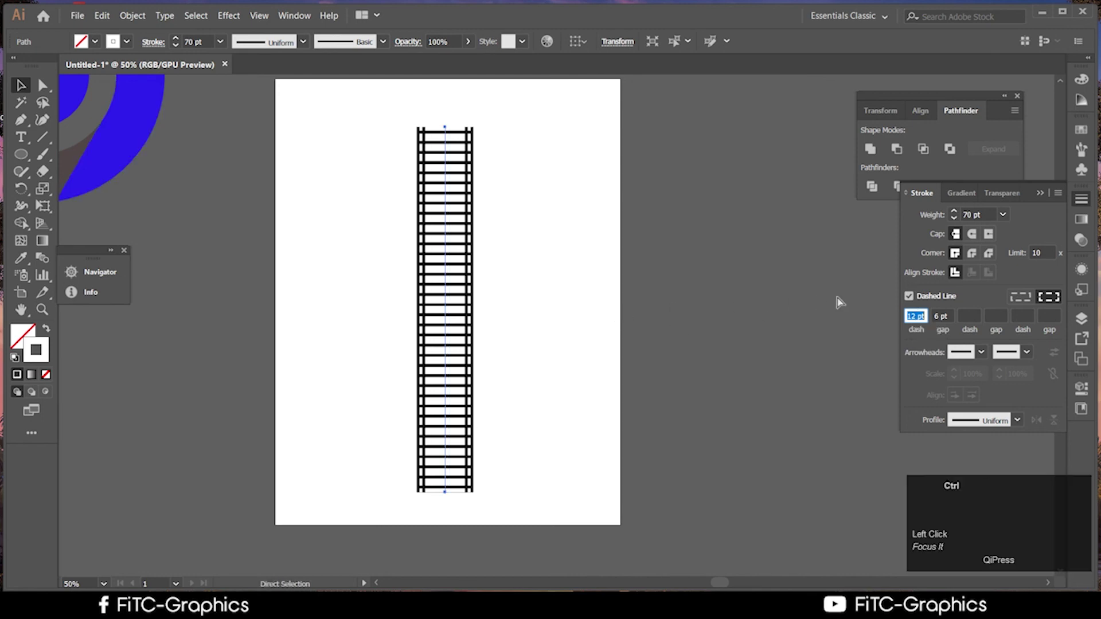
key("ctrl+z")
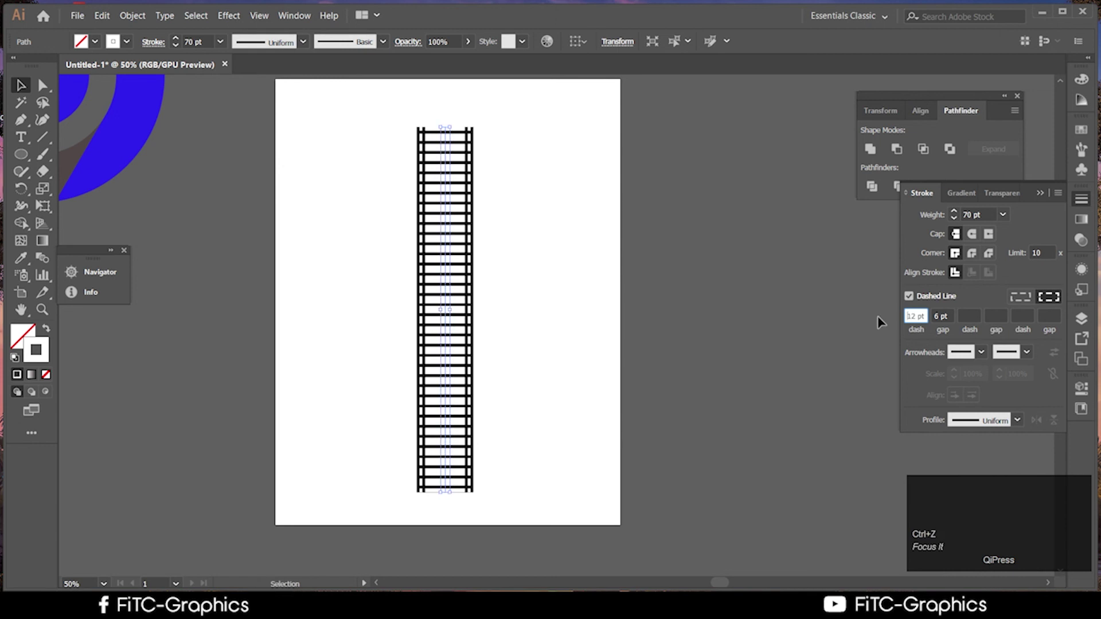
left_click_drag(919, 316, 900, 319)
type("12")
left_click(727, 383)
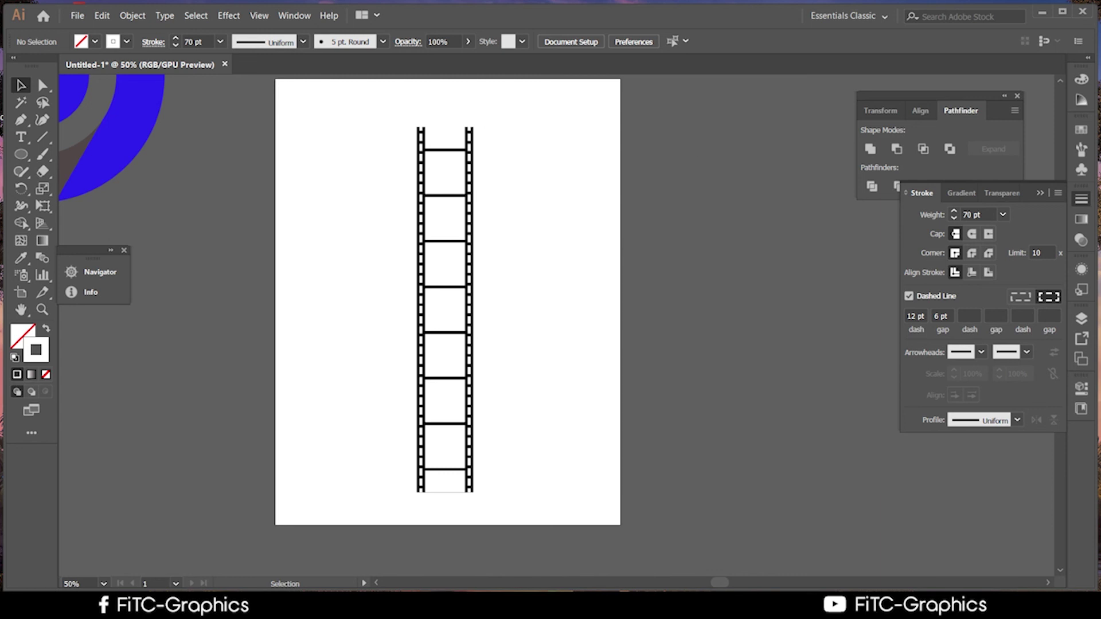
Toggle the white stroke's Dashed Line option off and back on
left_click(908, 297)
left_click(909, 296)
left_click(908, 298)
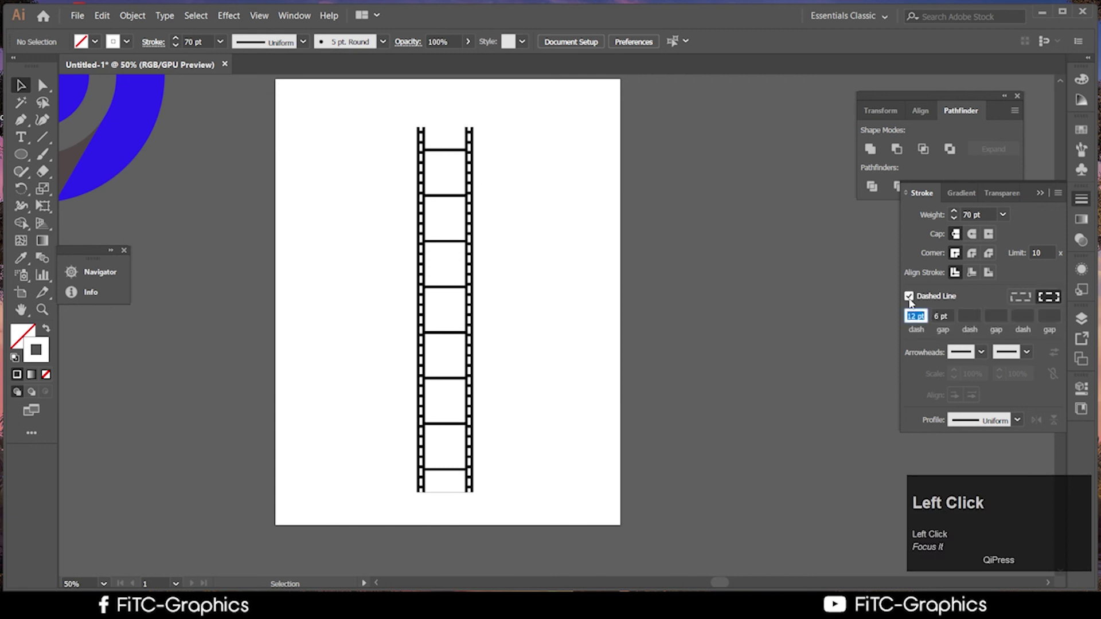
Marquee-select the whole film strip and drag it left off the artboard
left_click_drag(545, 477, 164, 142)
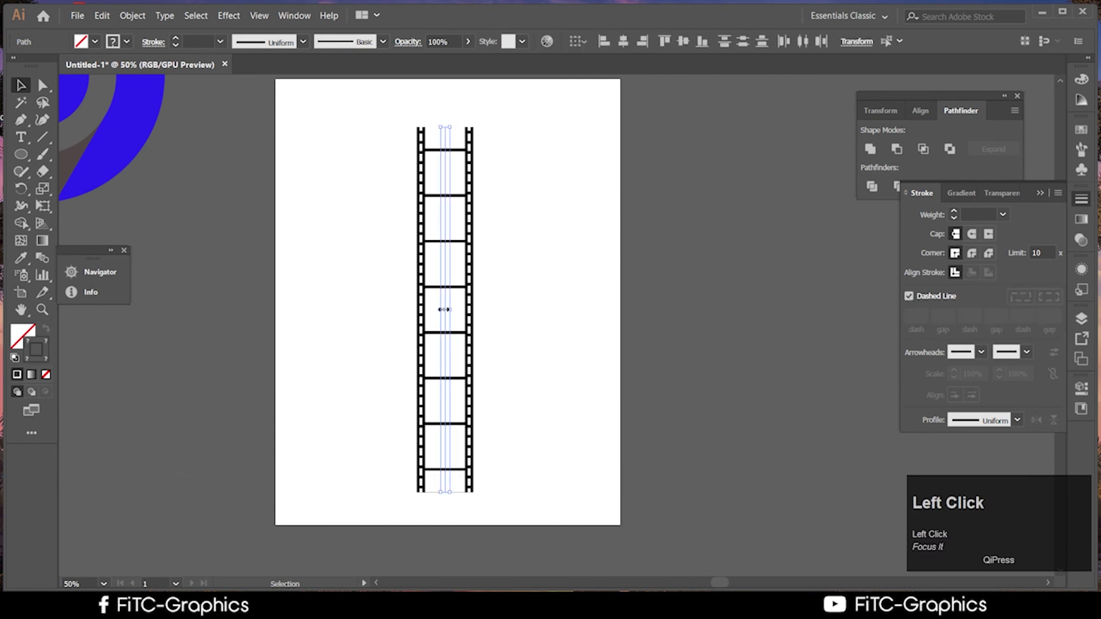
mouse_move(406, 318)
left_mouse_down()
mouse_move(260, 311)
mouse_move(258, 298)
left_mouse_up()
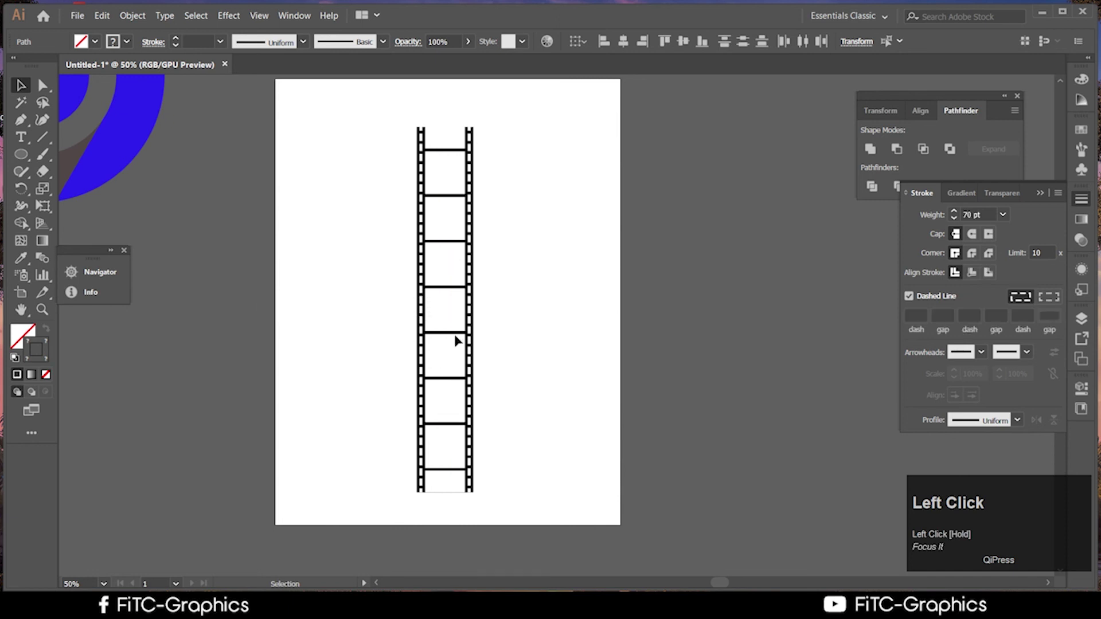
left_click_drag(561, 401, 396, 300)
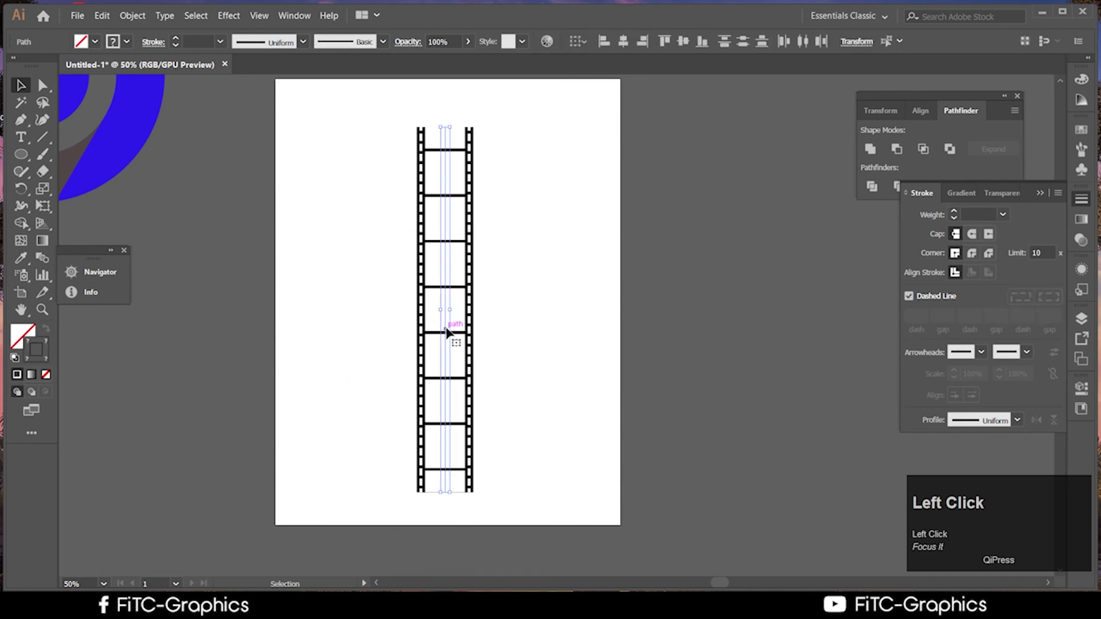
left_click_drag(447, 332, 235, 342)
scroll(344, 355, "up", 1)
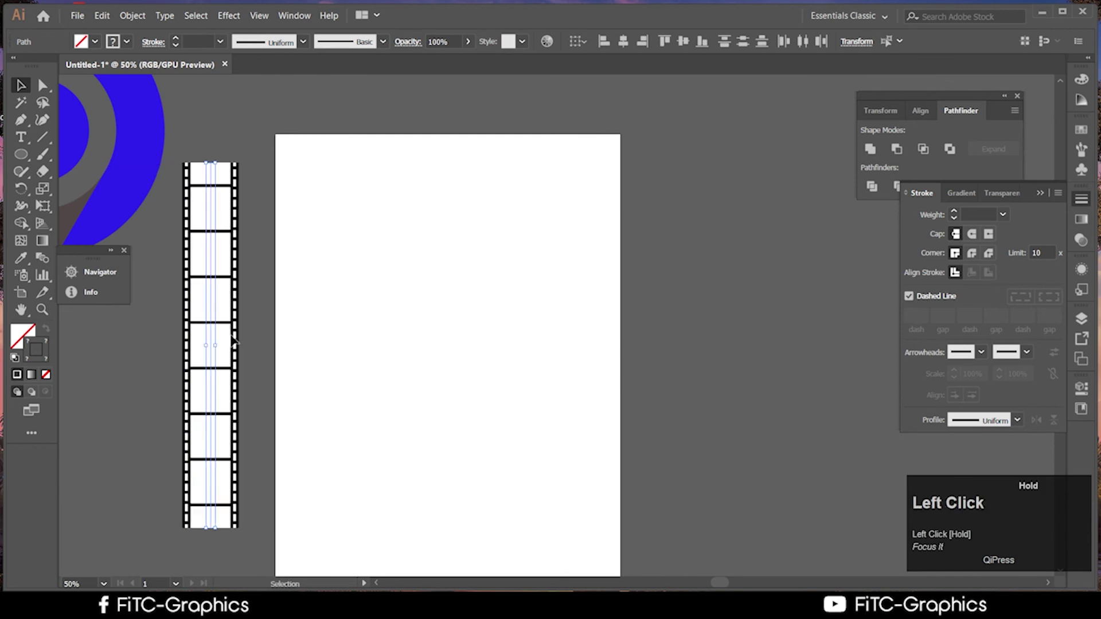
scroll(371, 550, "down", 1)
Bring the Google Drive course outline PDF to the front in Chrome
left_click(255, 580)
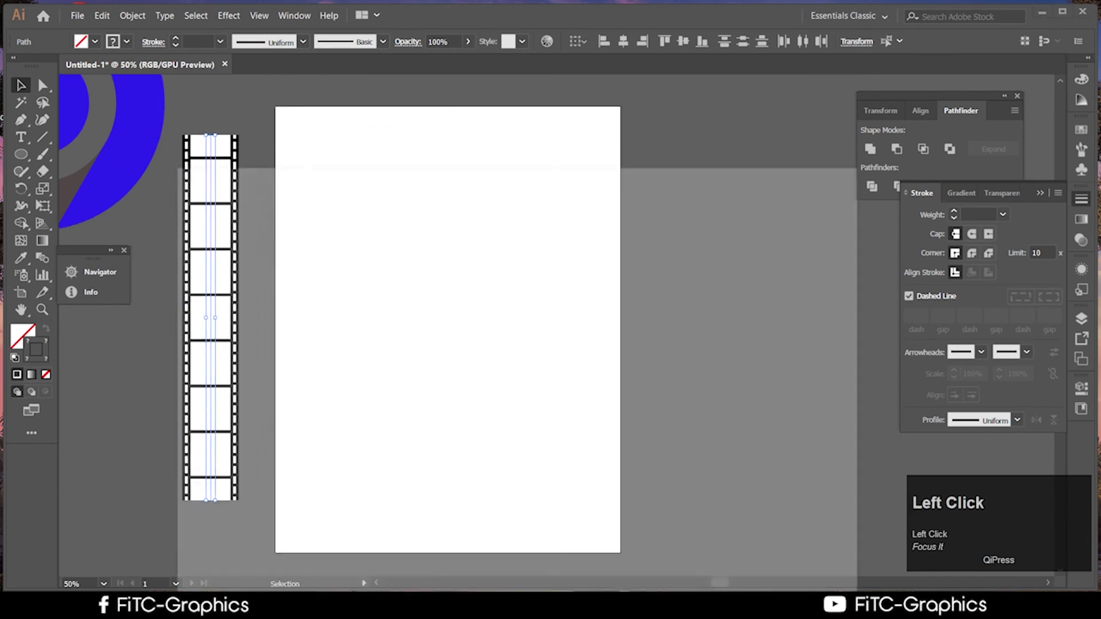
scroll(539, 378, "down", 2)
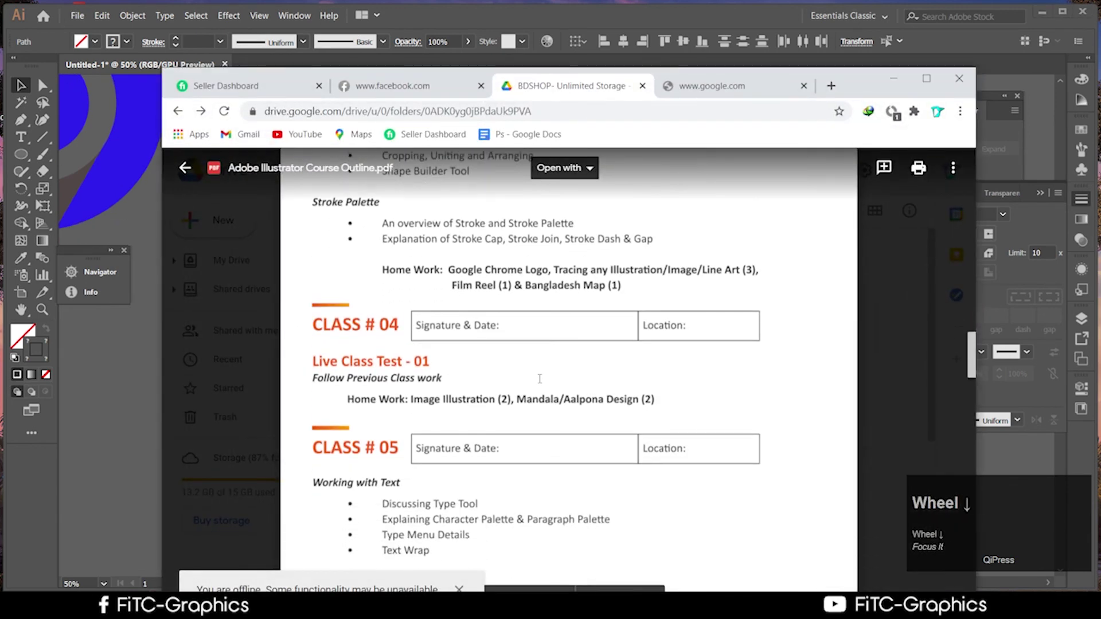
scroll(615, 337, "up", 1)
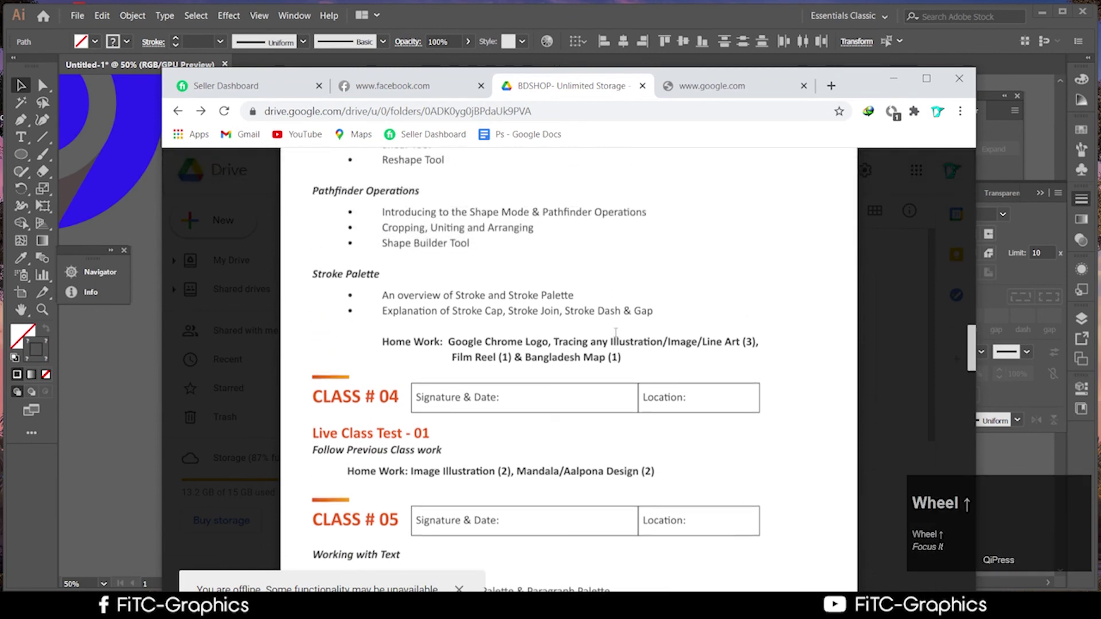